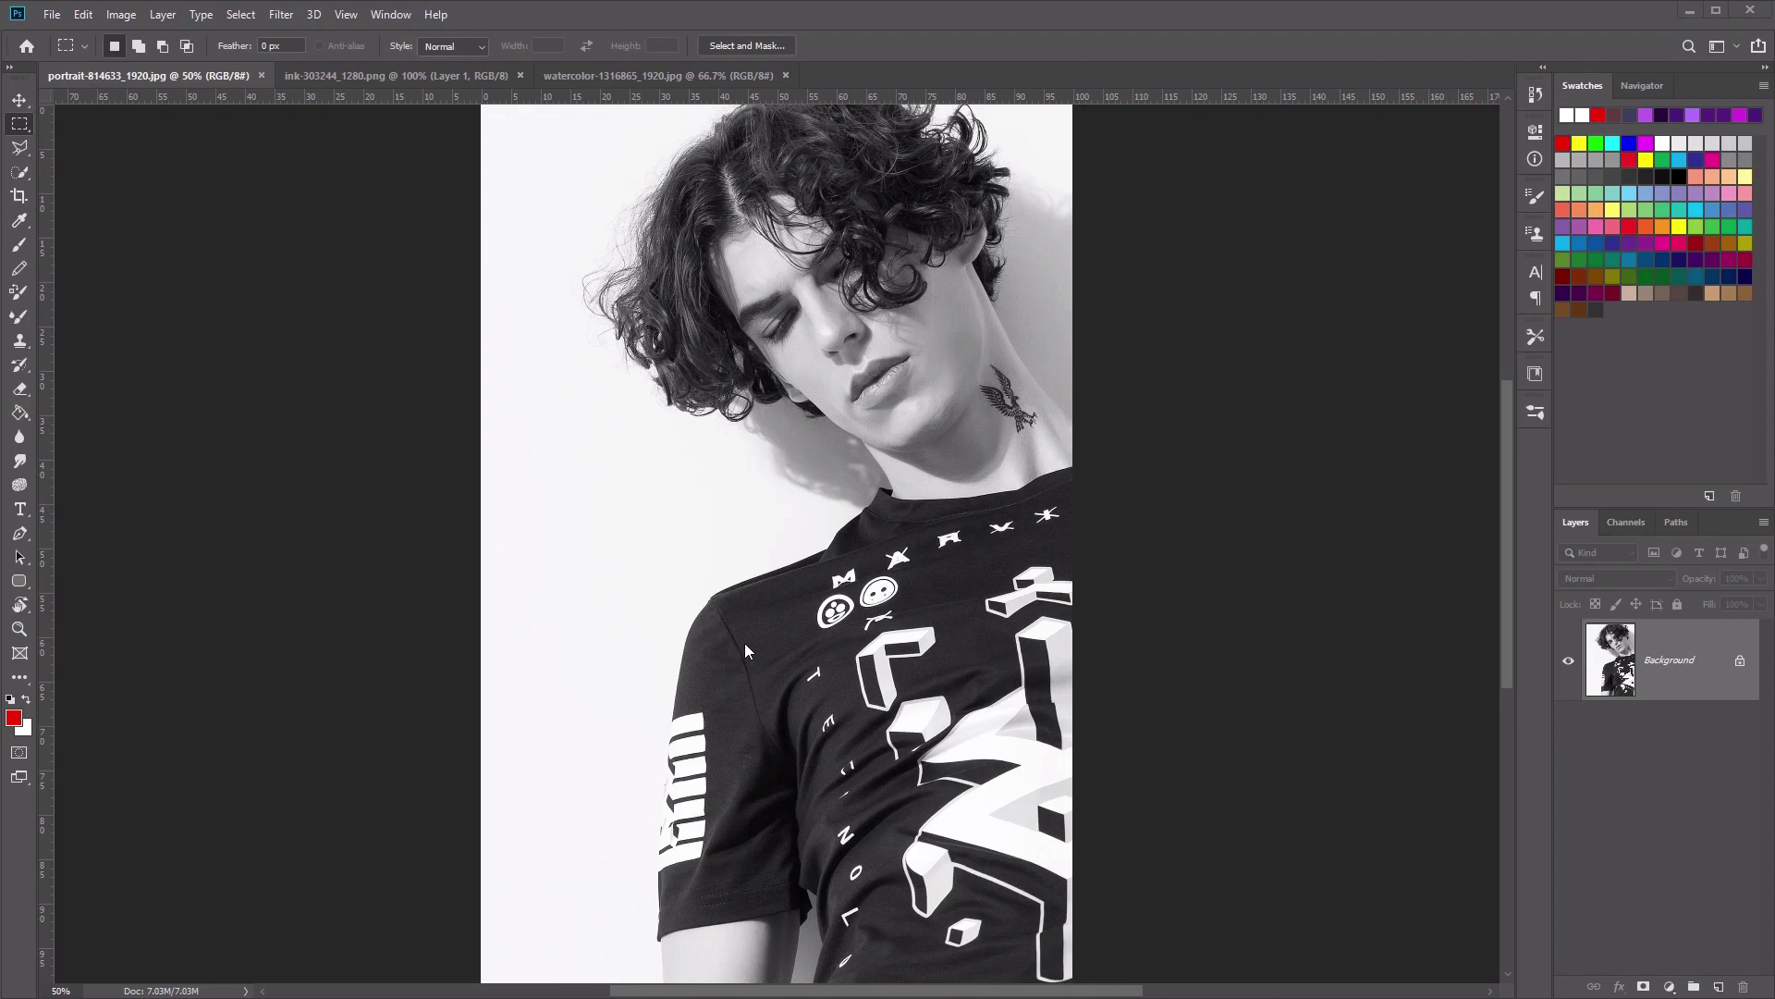
- Switch to the watercolor image document and rotate its canvas 90° clockwise
left_click(373, 80)
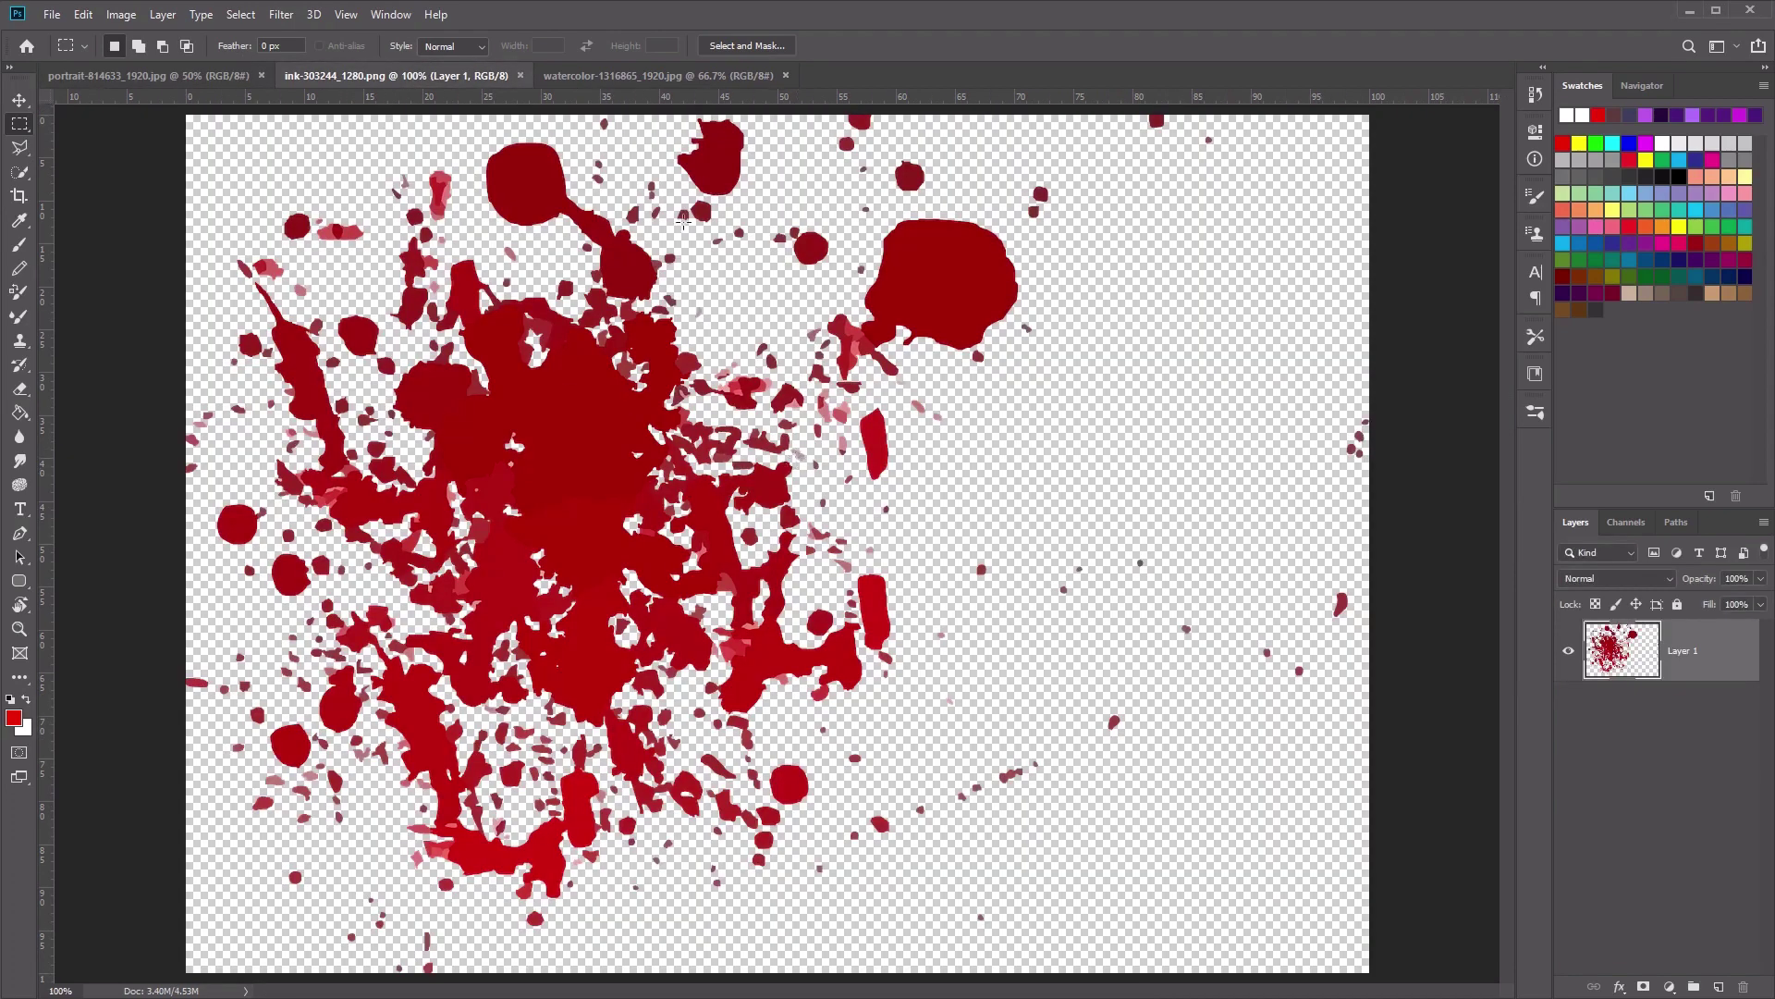
left_click(659, 75)
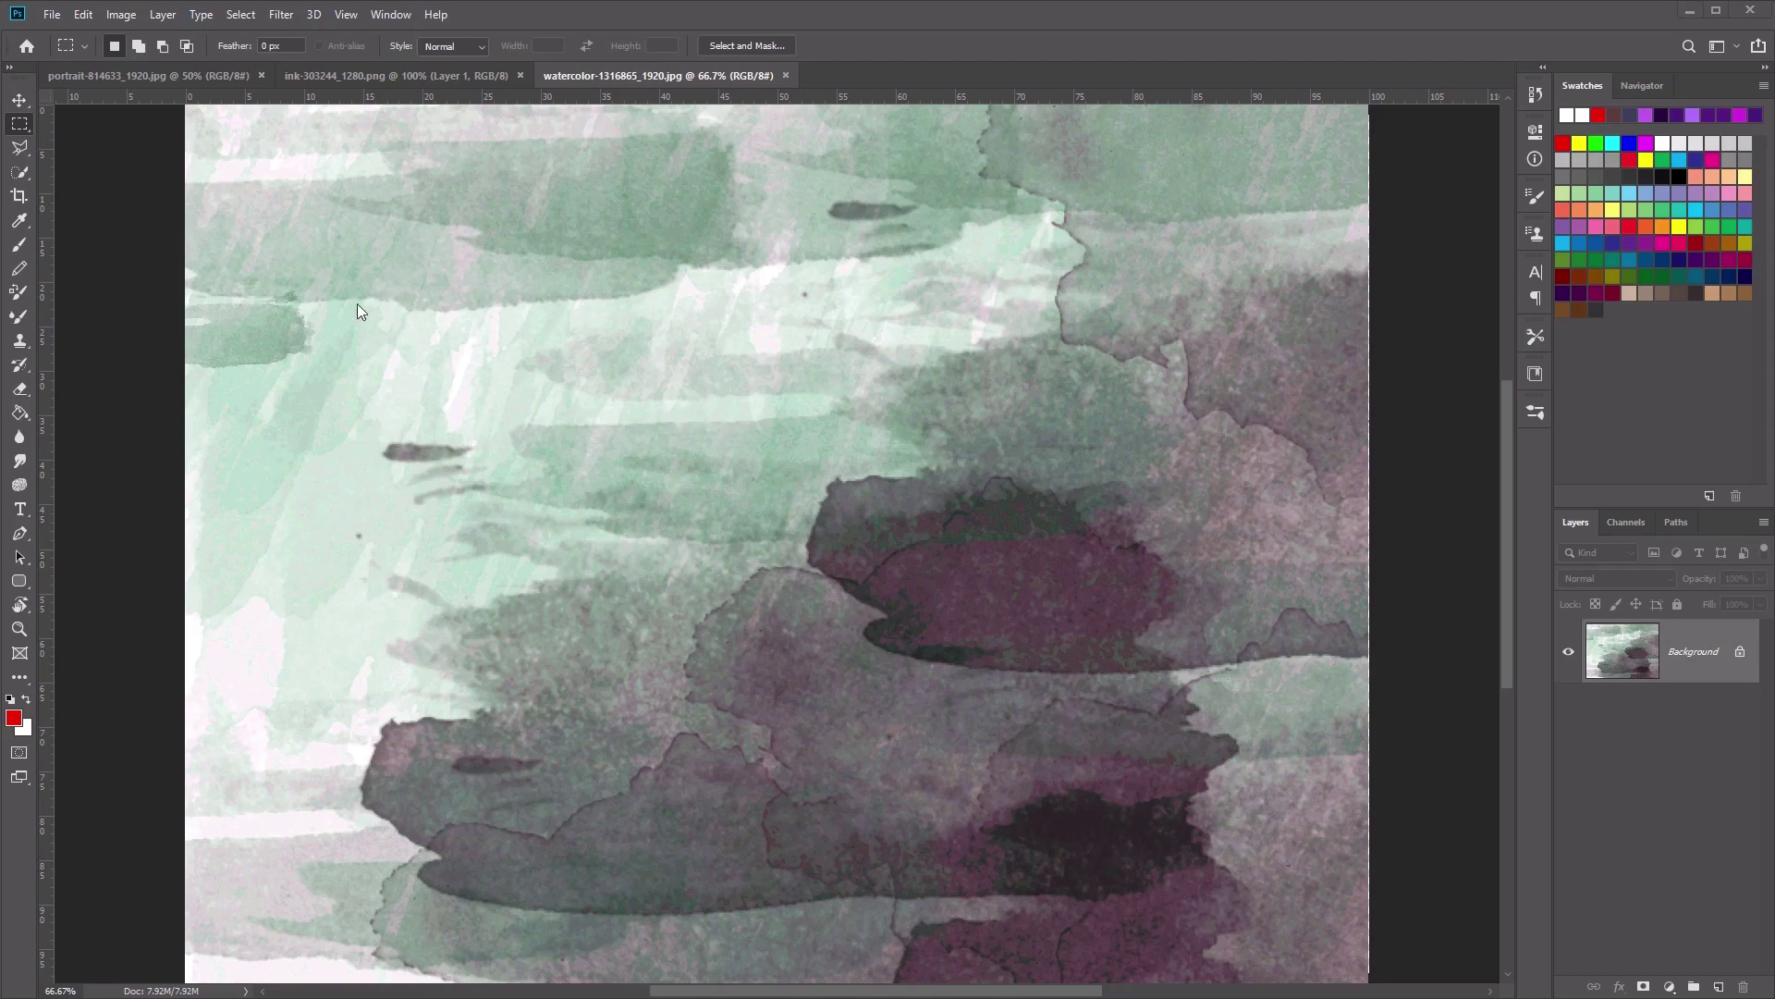
left_click(137, 14)
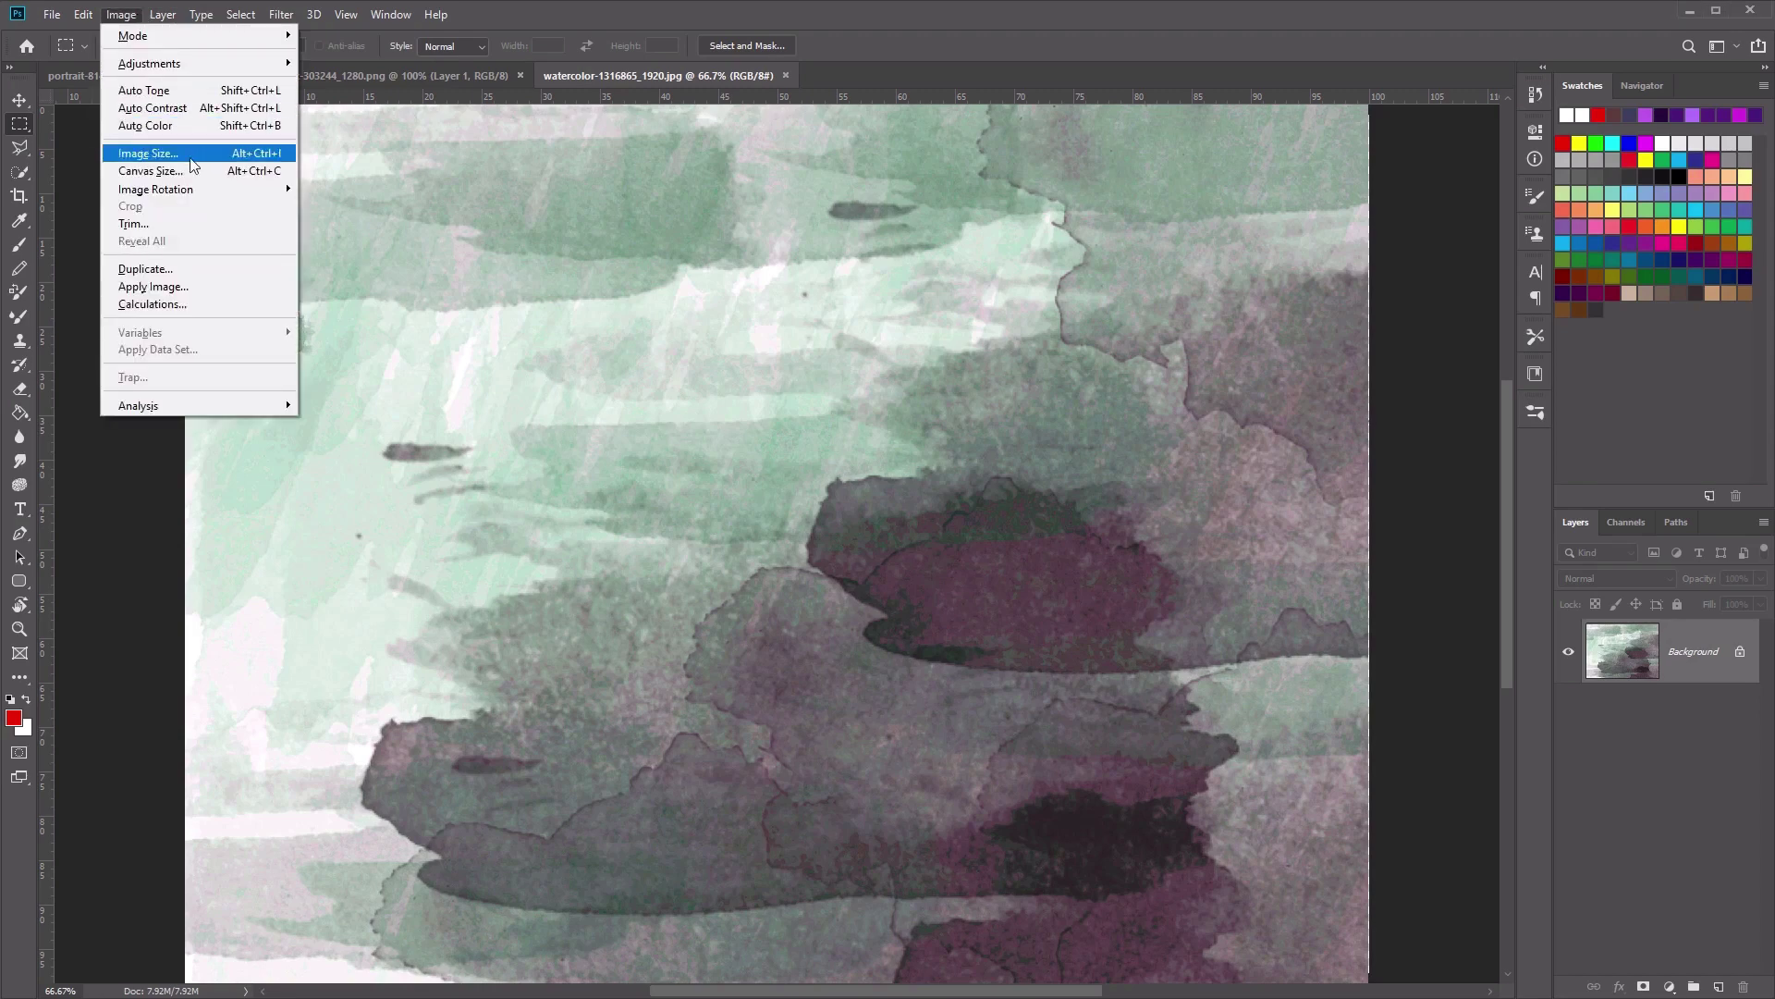
mouse_move(231, 189)
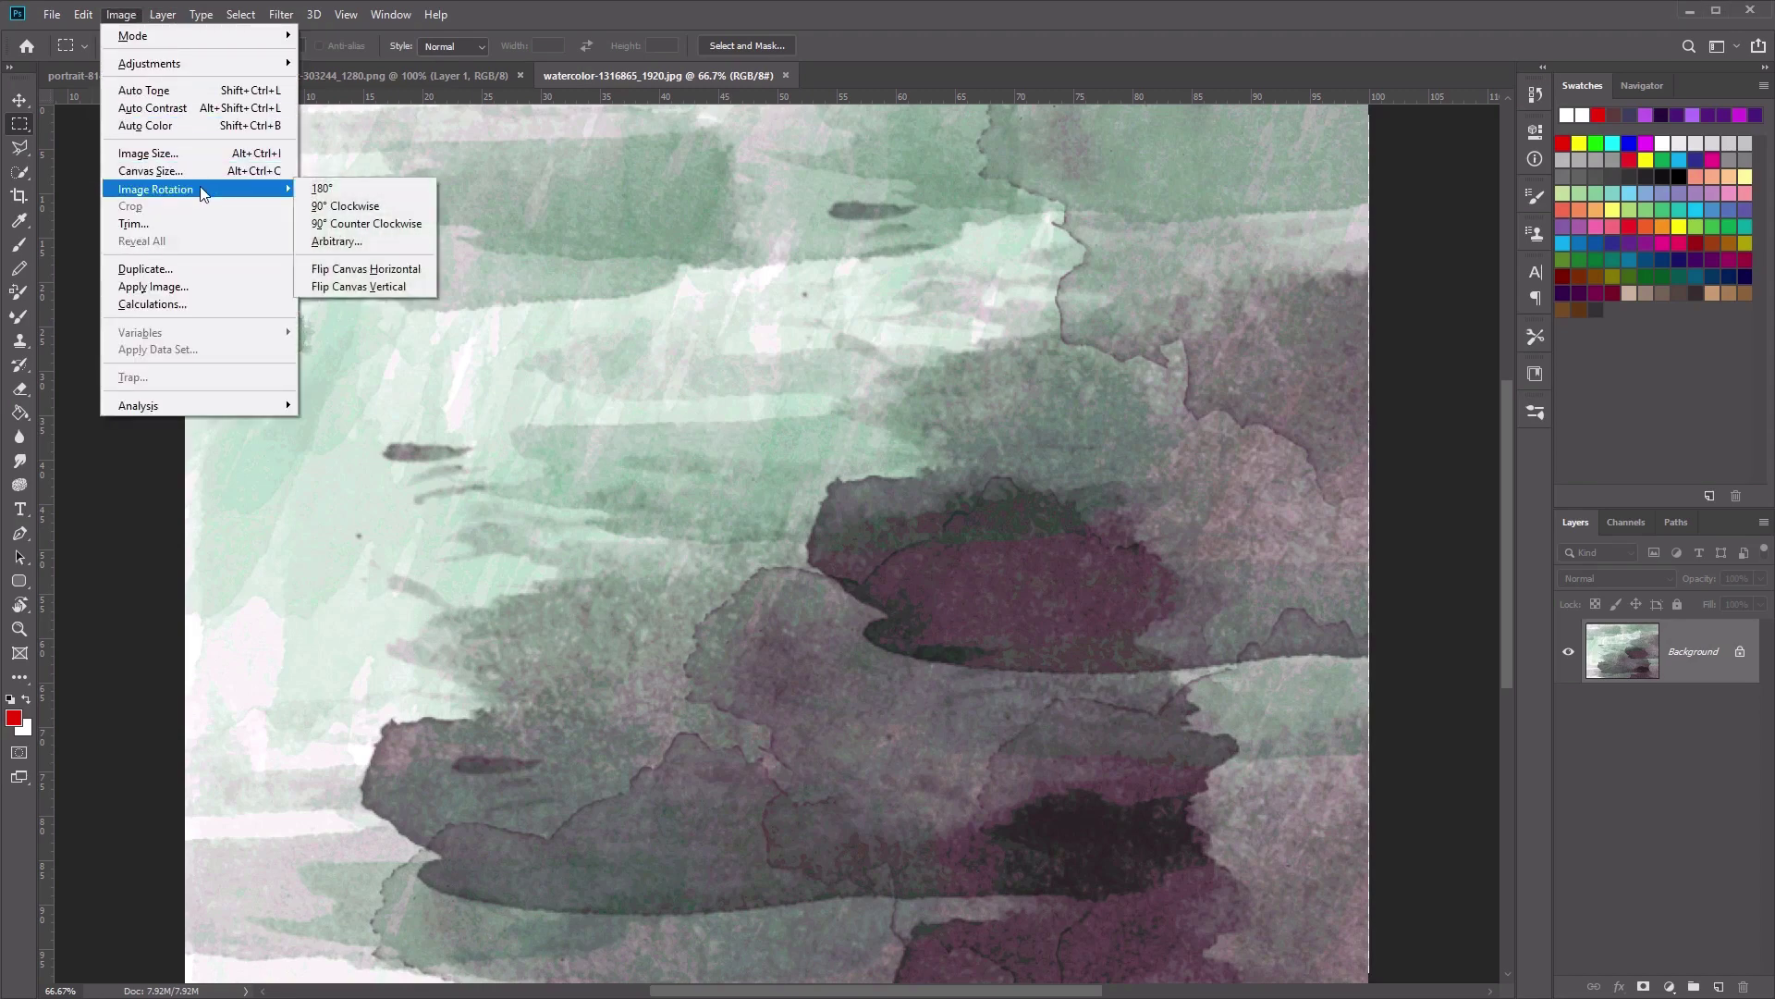
left_click(390, 206)
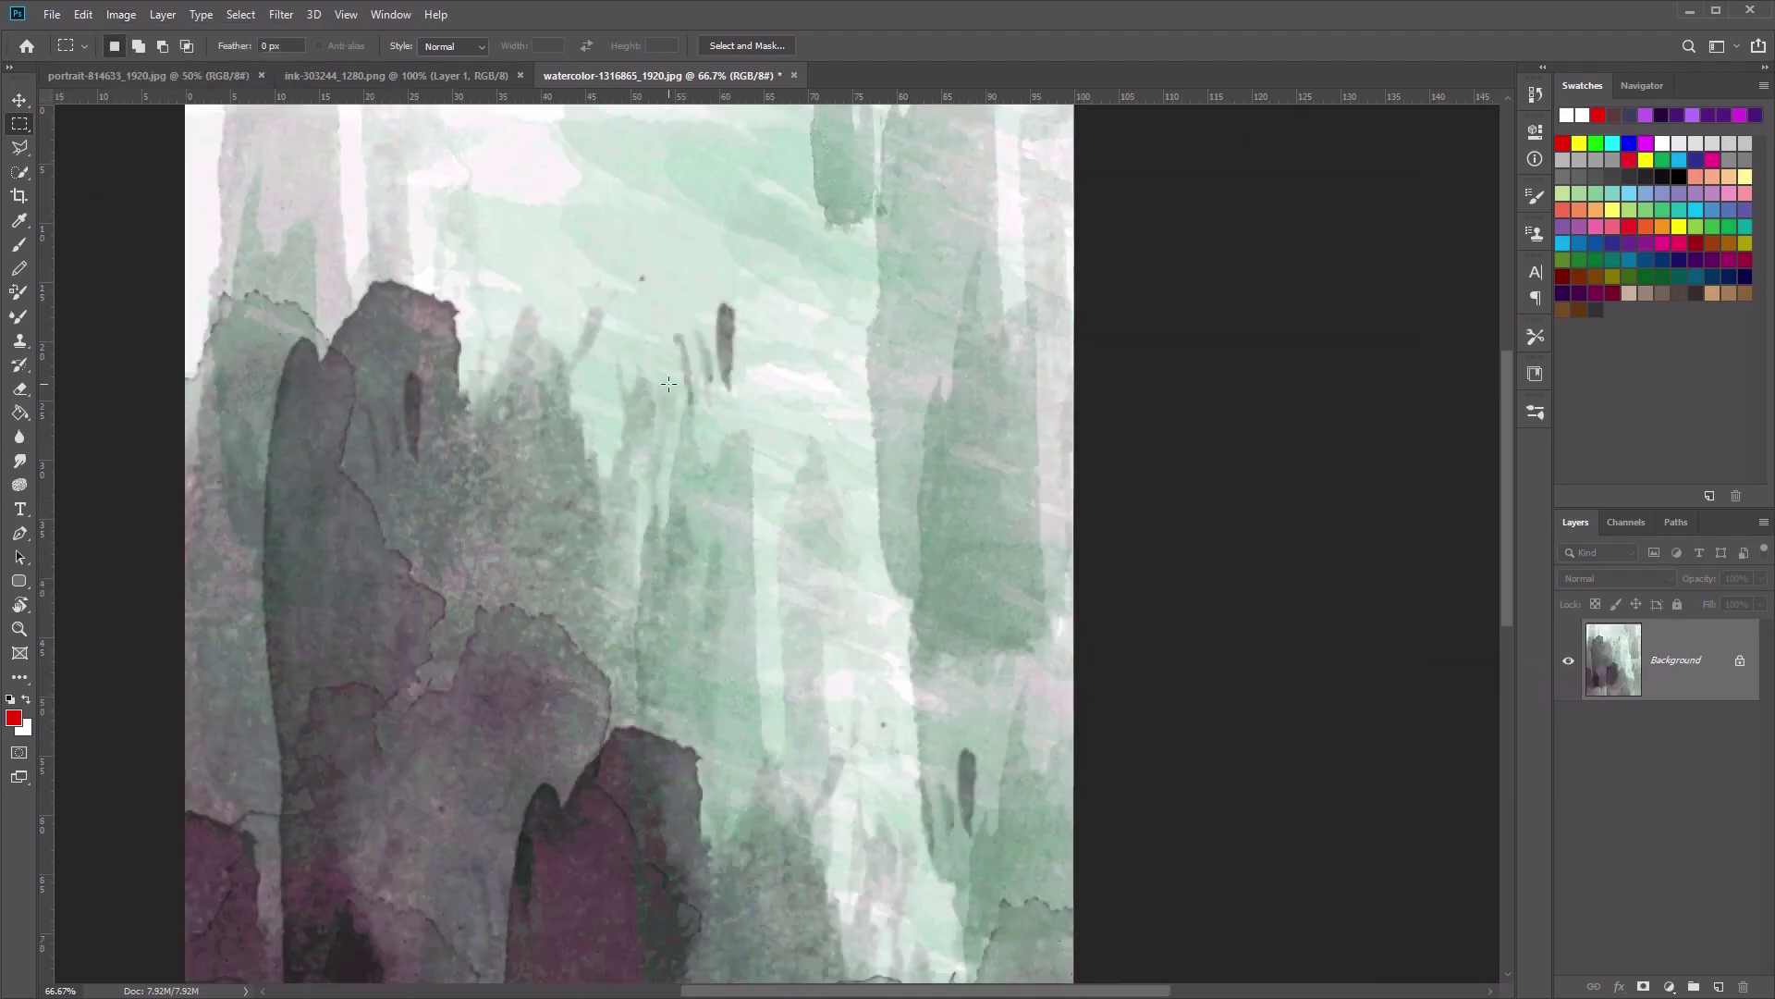
- Desaturate the watercolor image completely with a Hue/Saturation adjustment, setting Saturation to -100
key("ctrl+minus")
key("ctrl+minus")
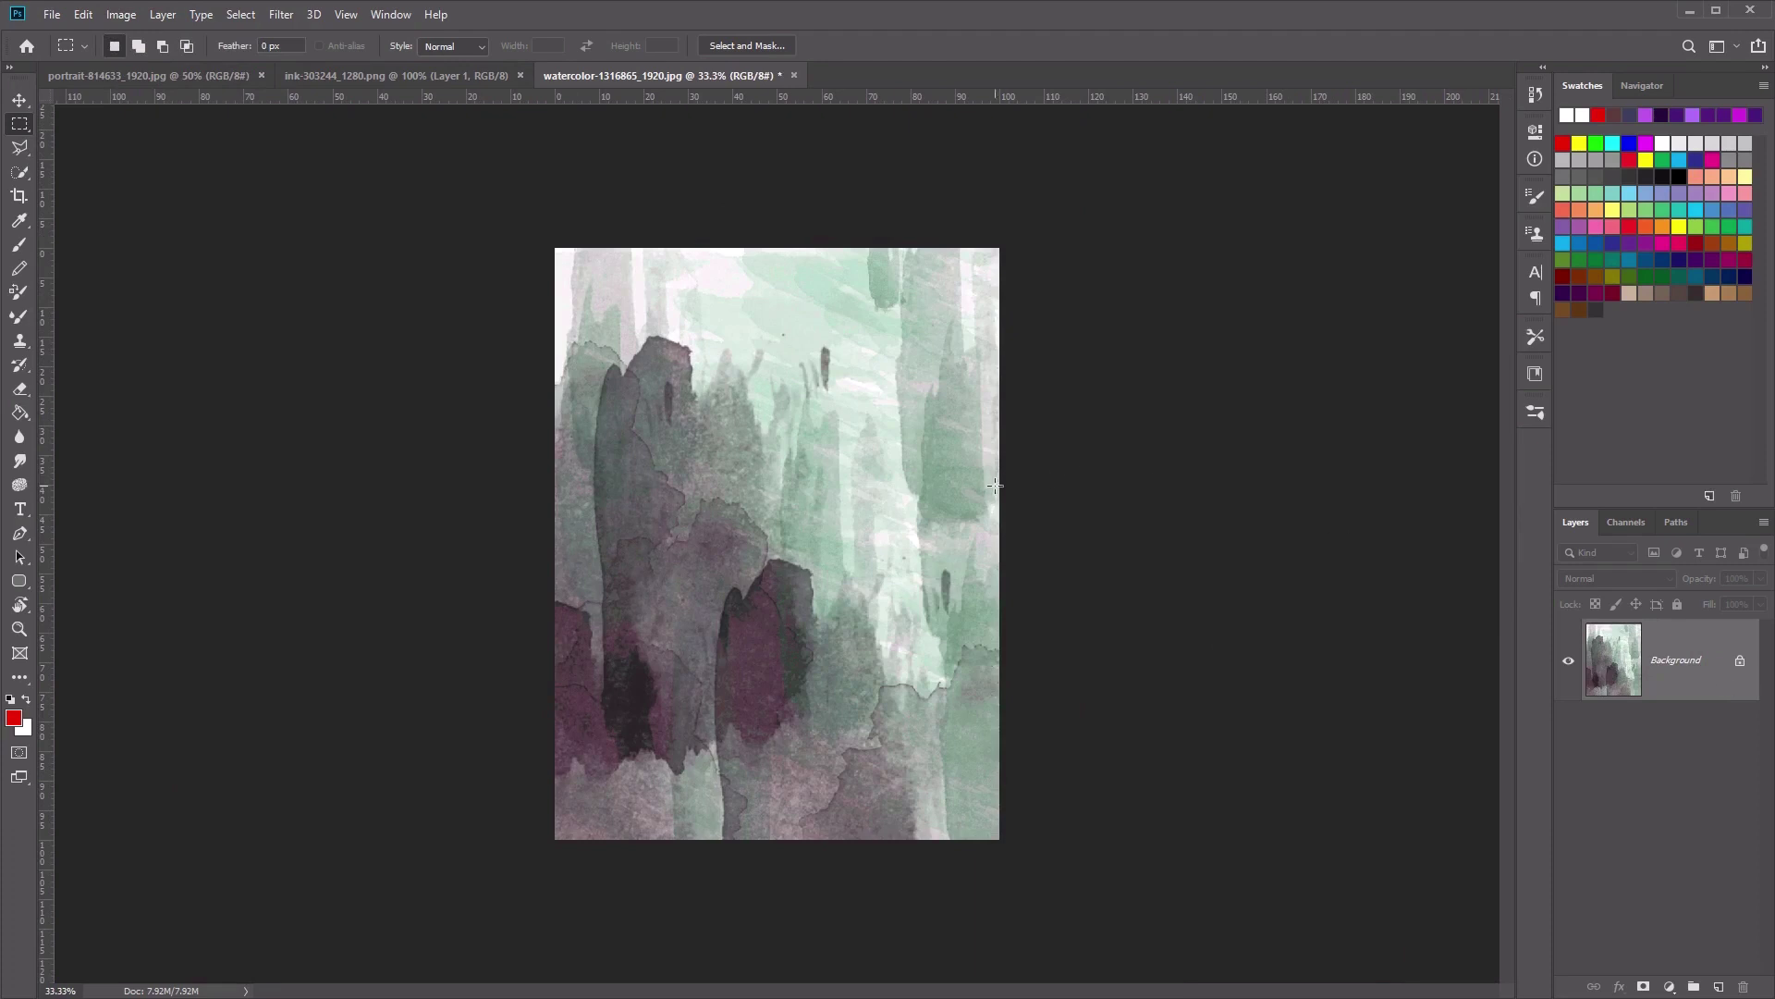
left_click(126, 19)
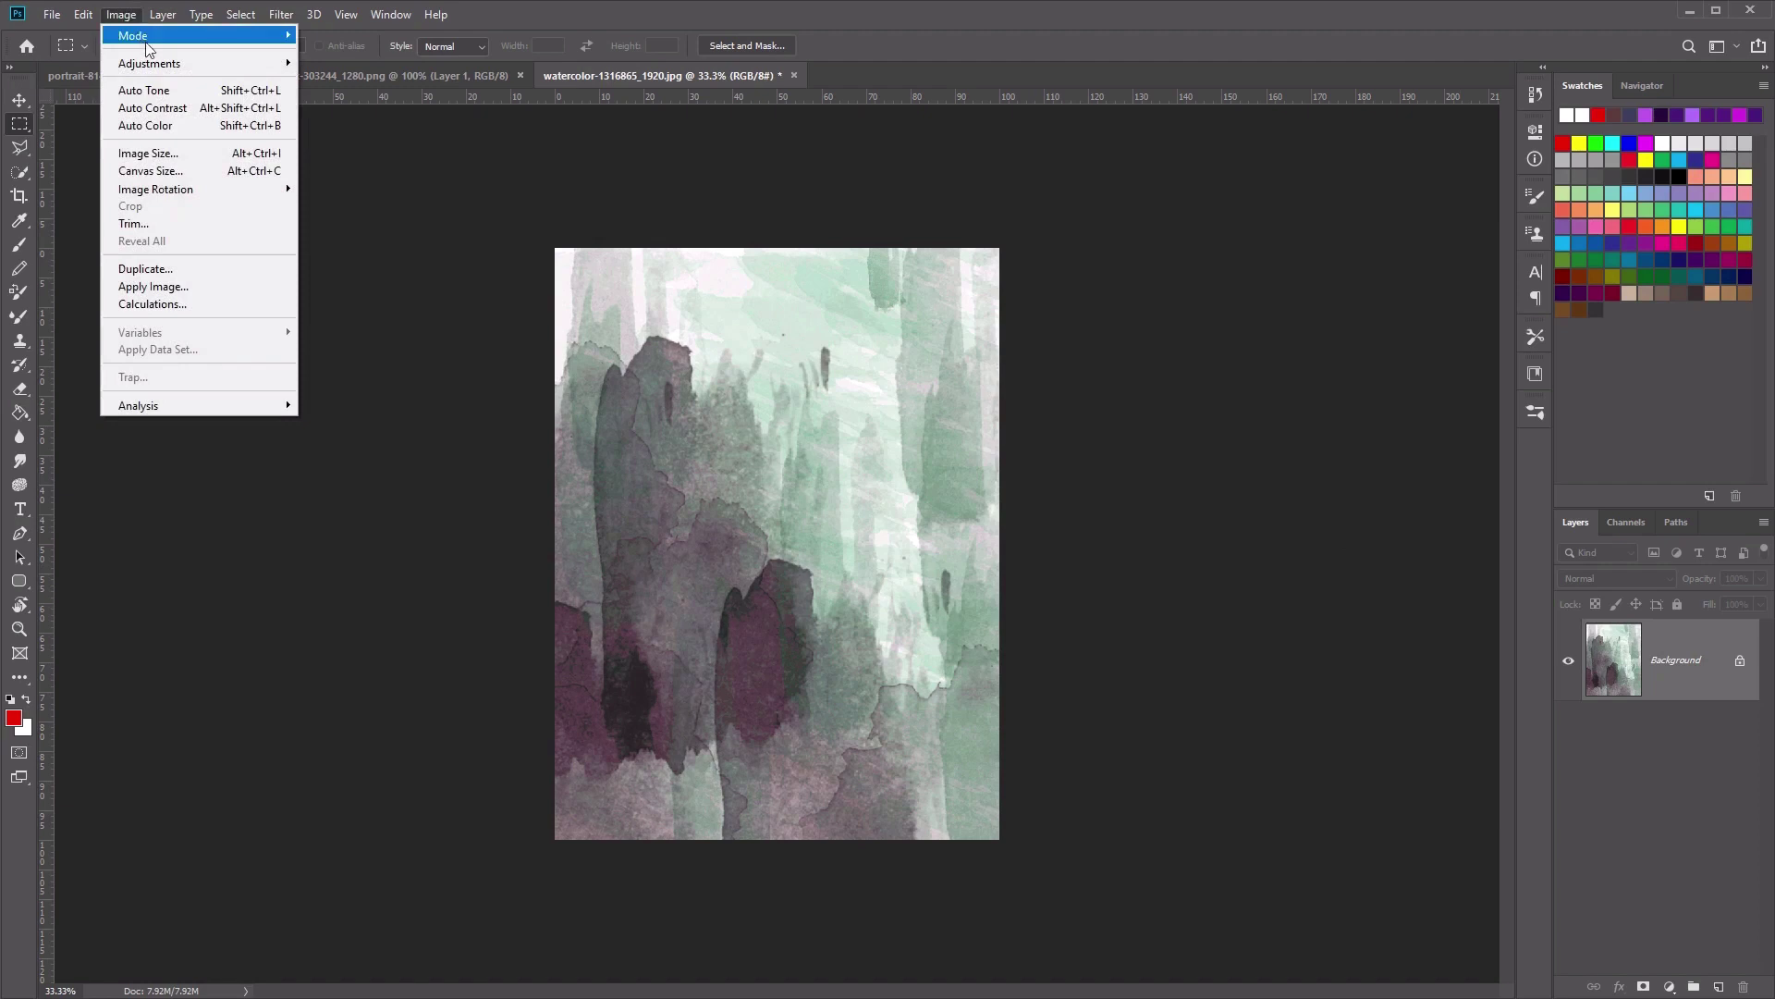
mouse_move(172, 62)
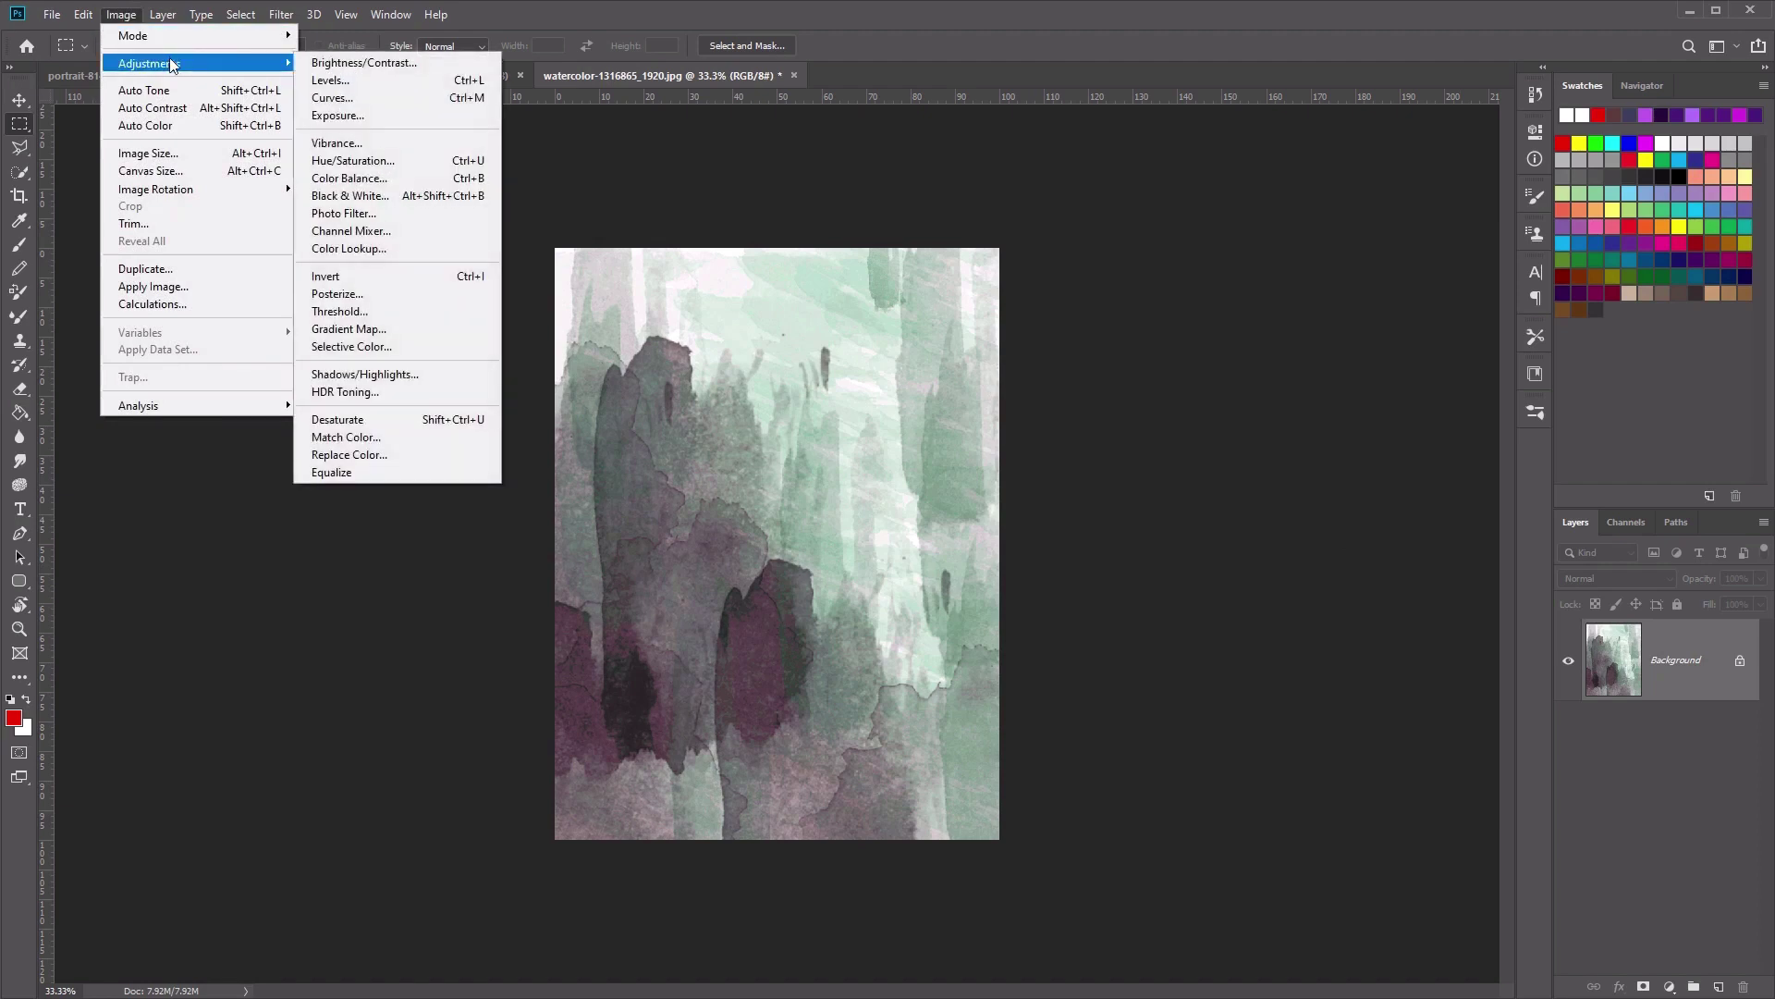
left_click(424, 161)
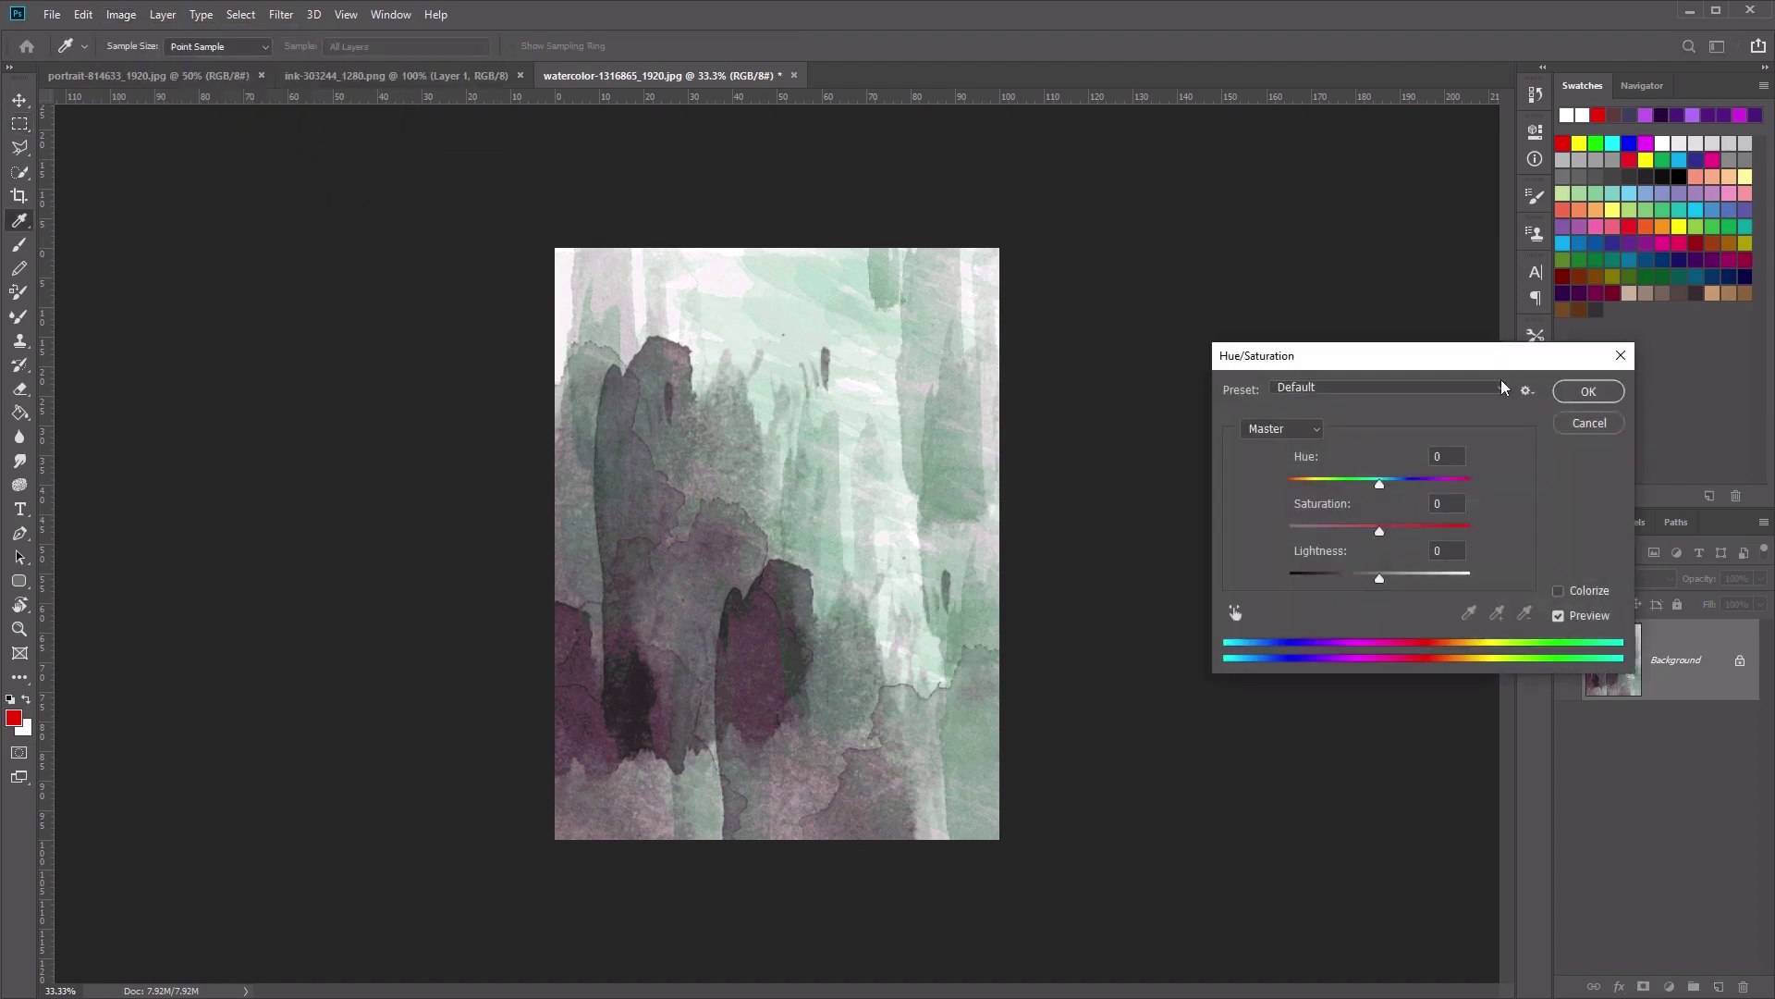
left_click_drag(1349, 530, 1201, 522)
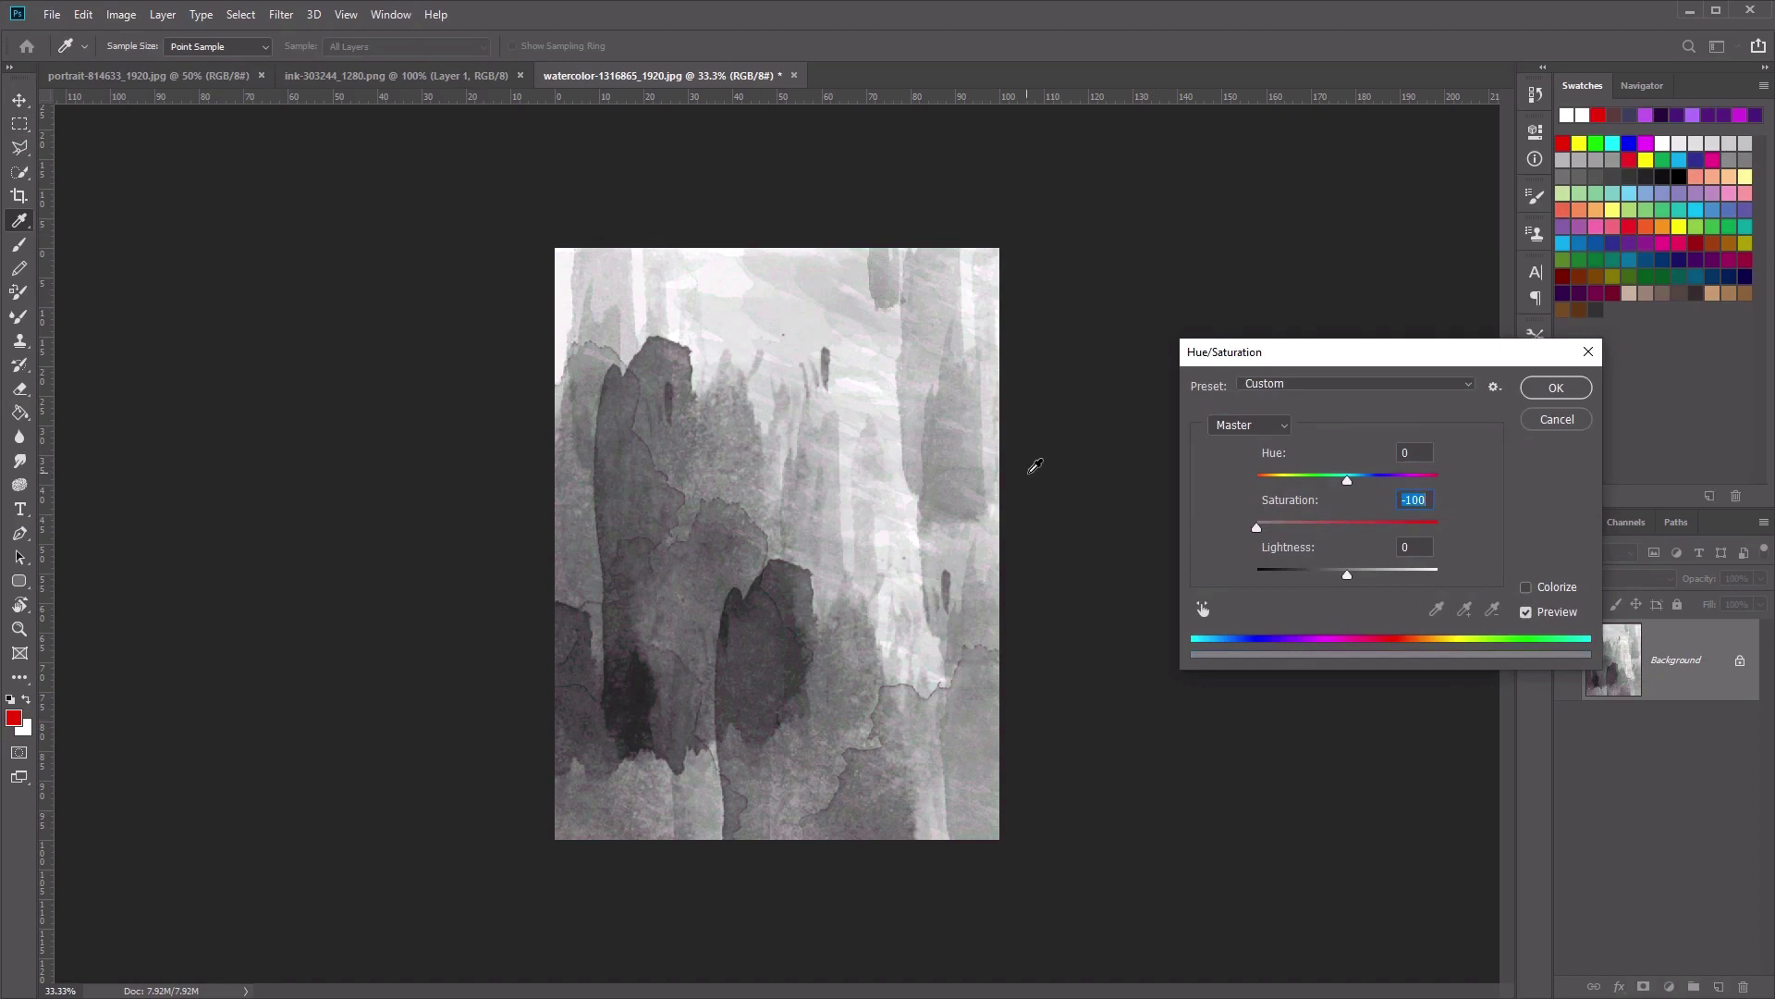
left_click(1556, 388)
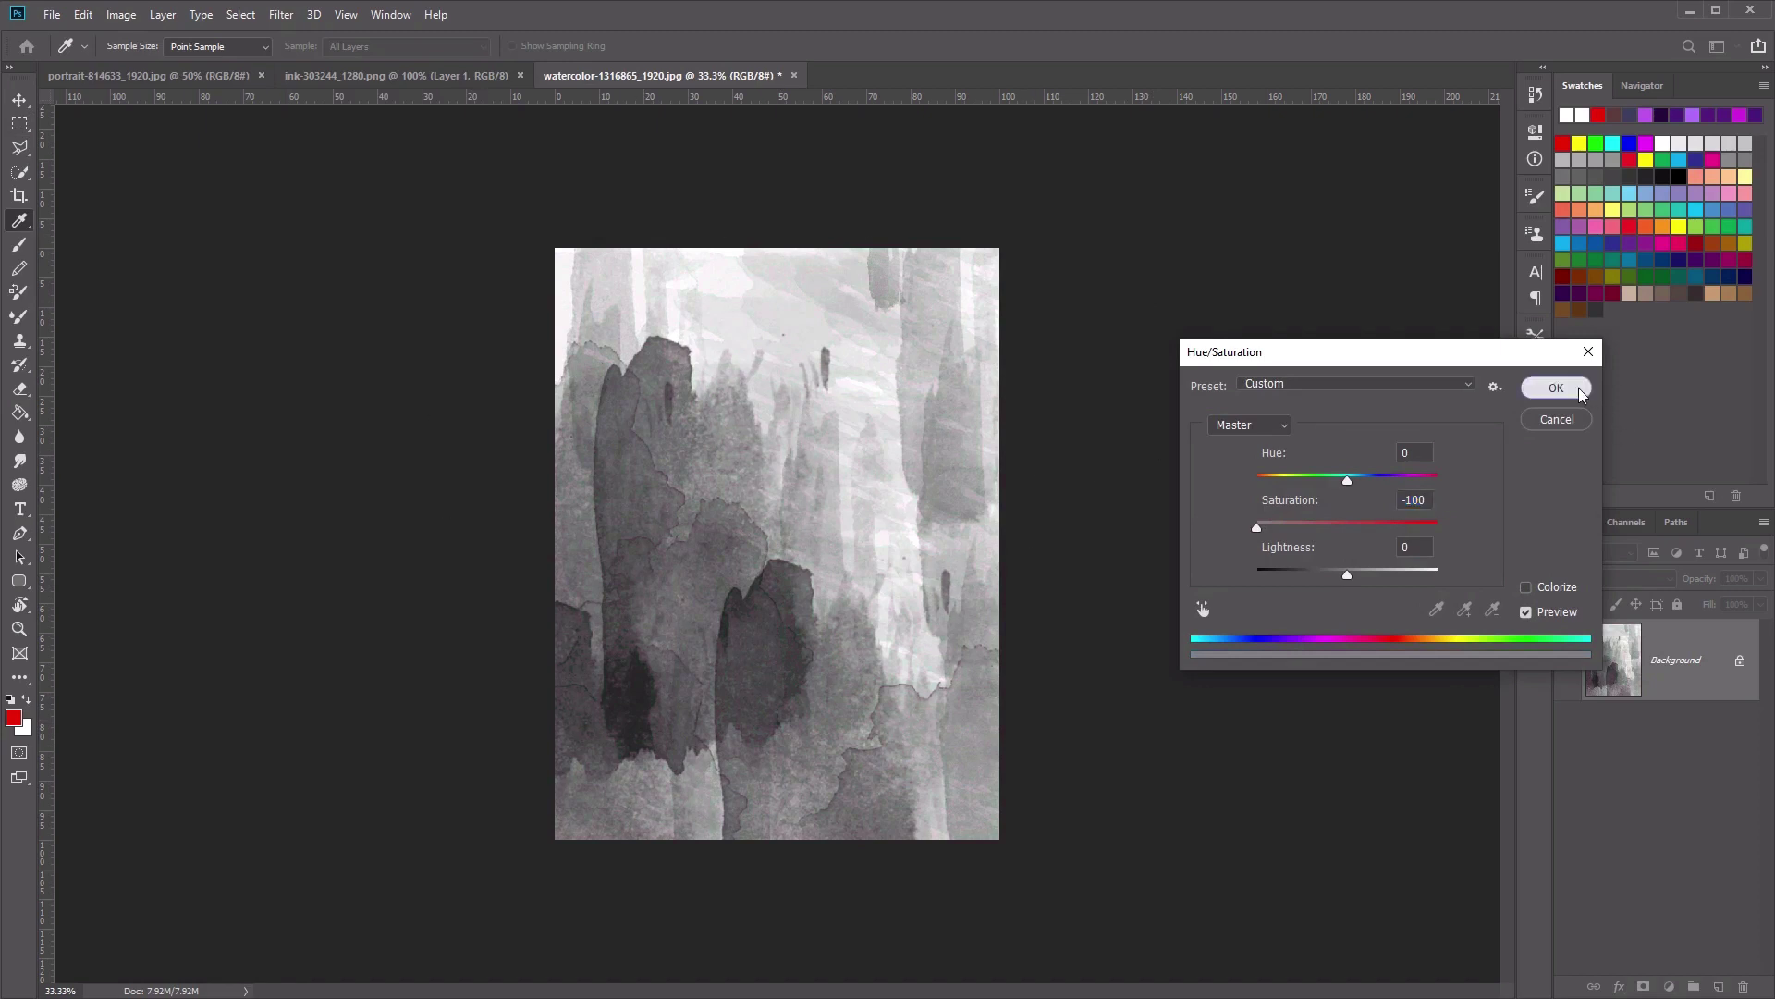
key("m")
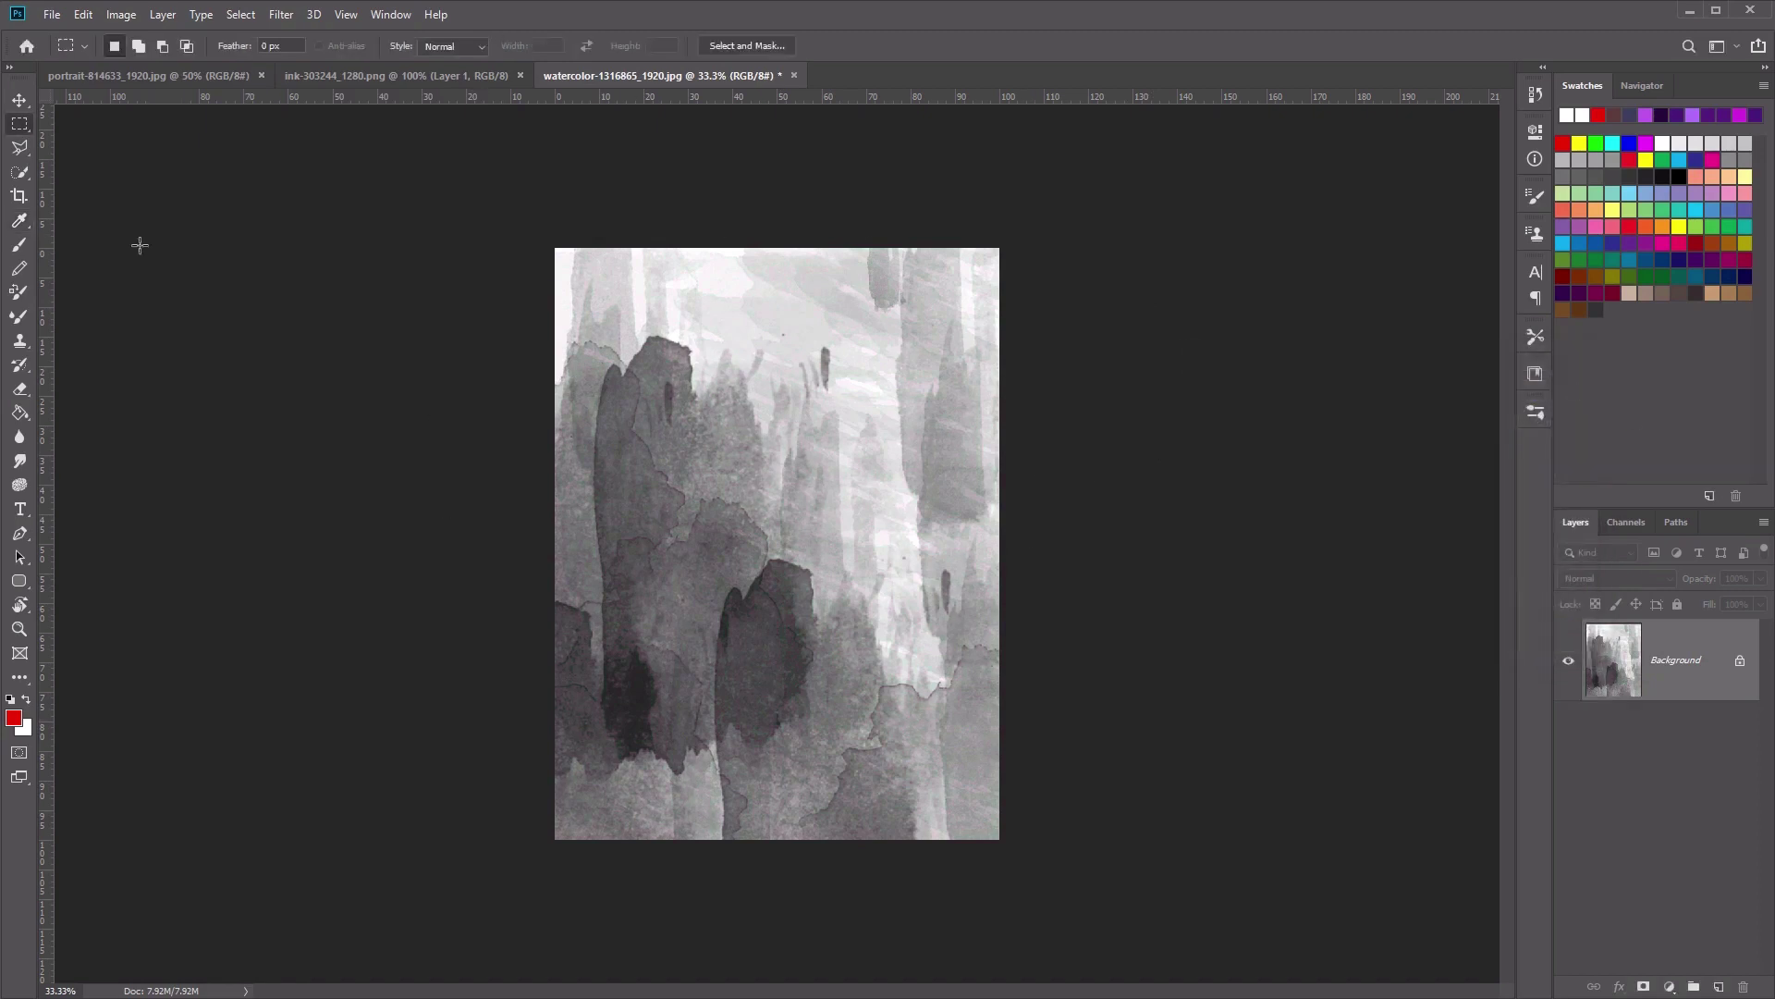
- Convert the watercolor background into a regular layer and move it straight down by about 5% of the canvas height
left_click(23, 105)
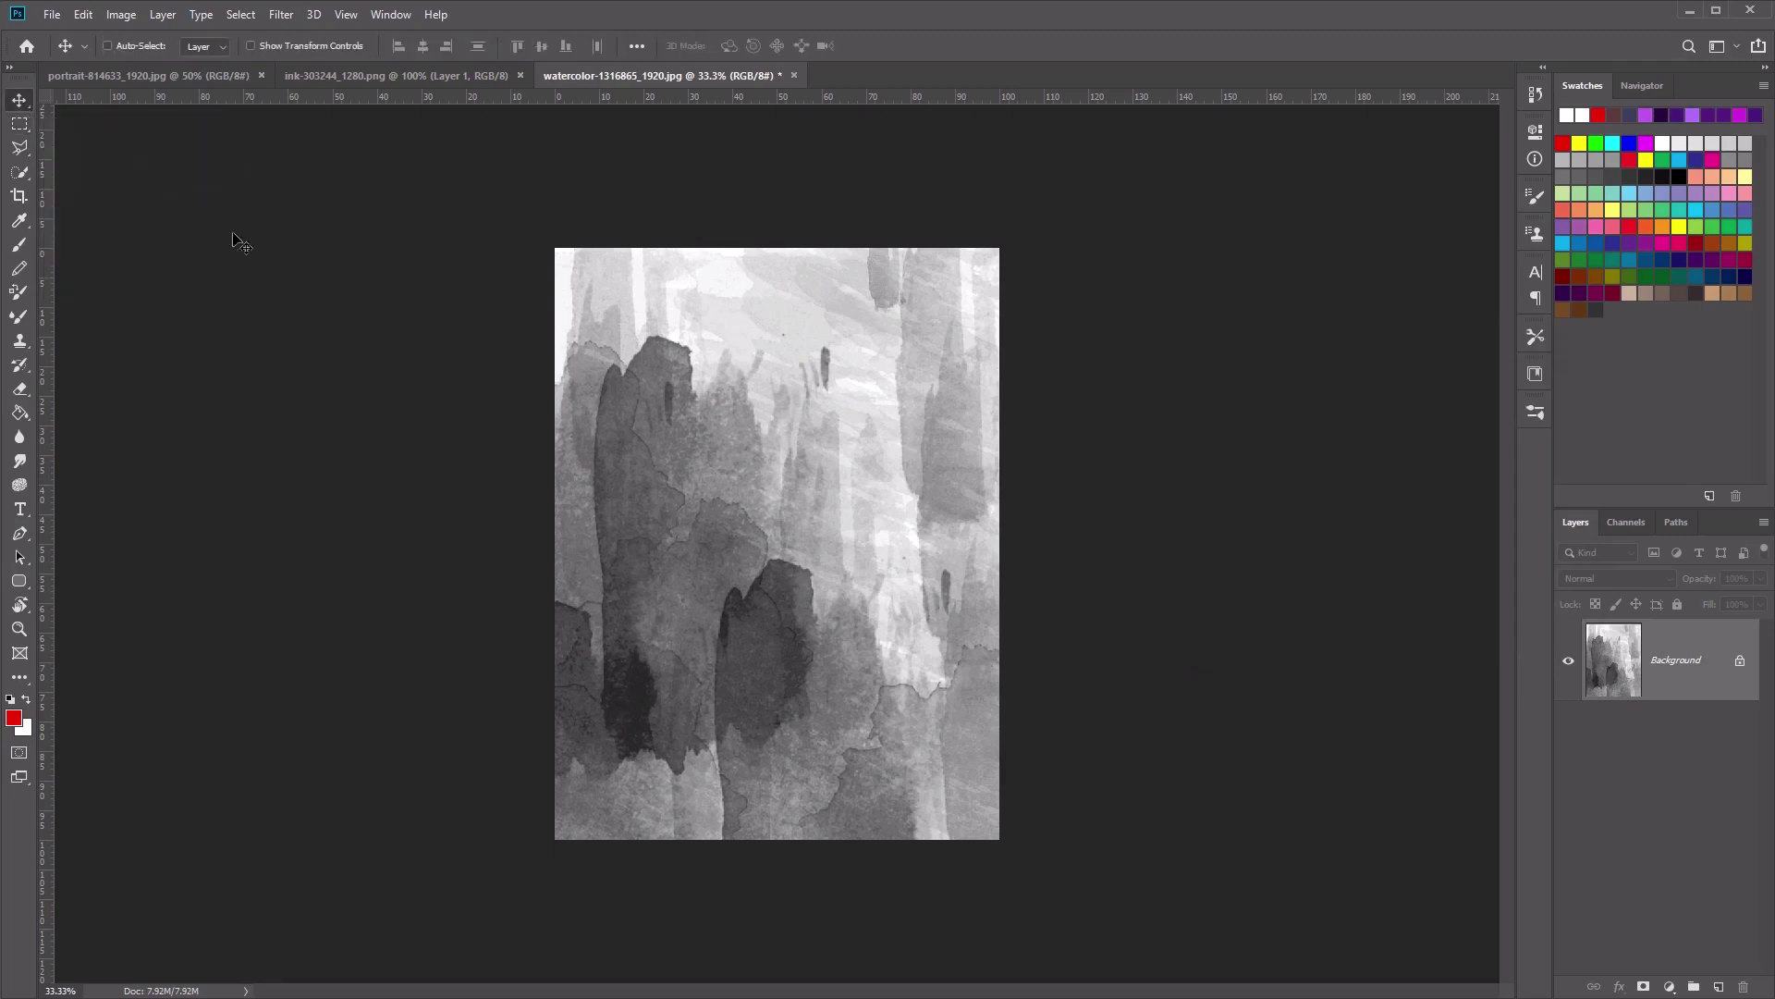
double_click(1671, 662)
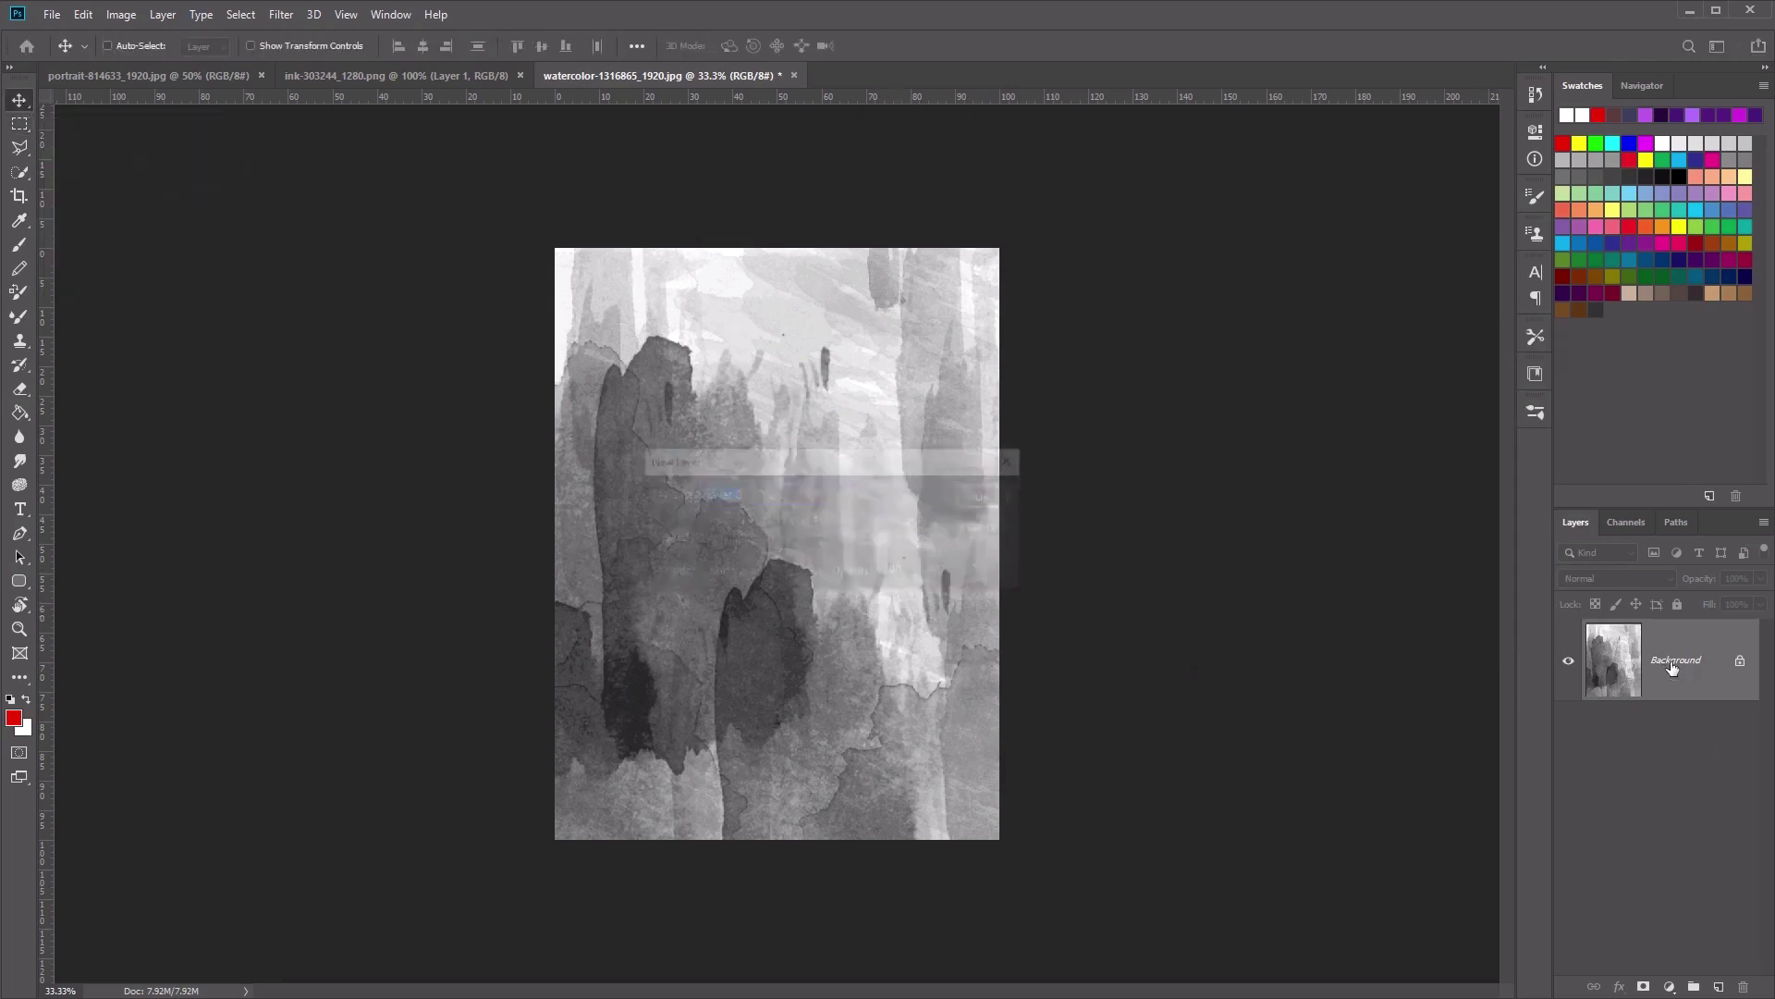
left_click(986, 498)
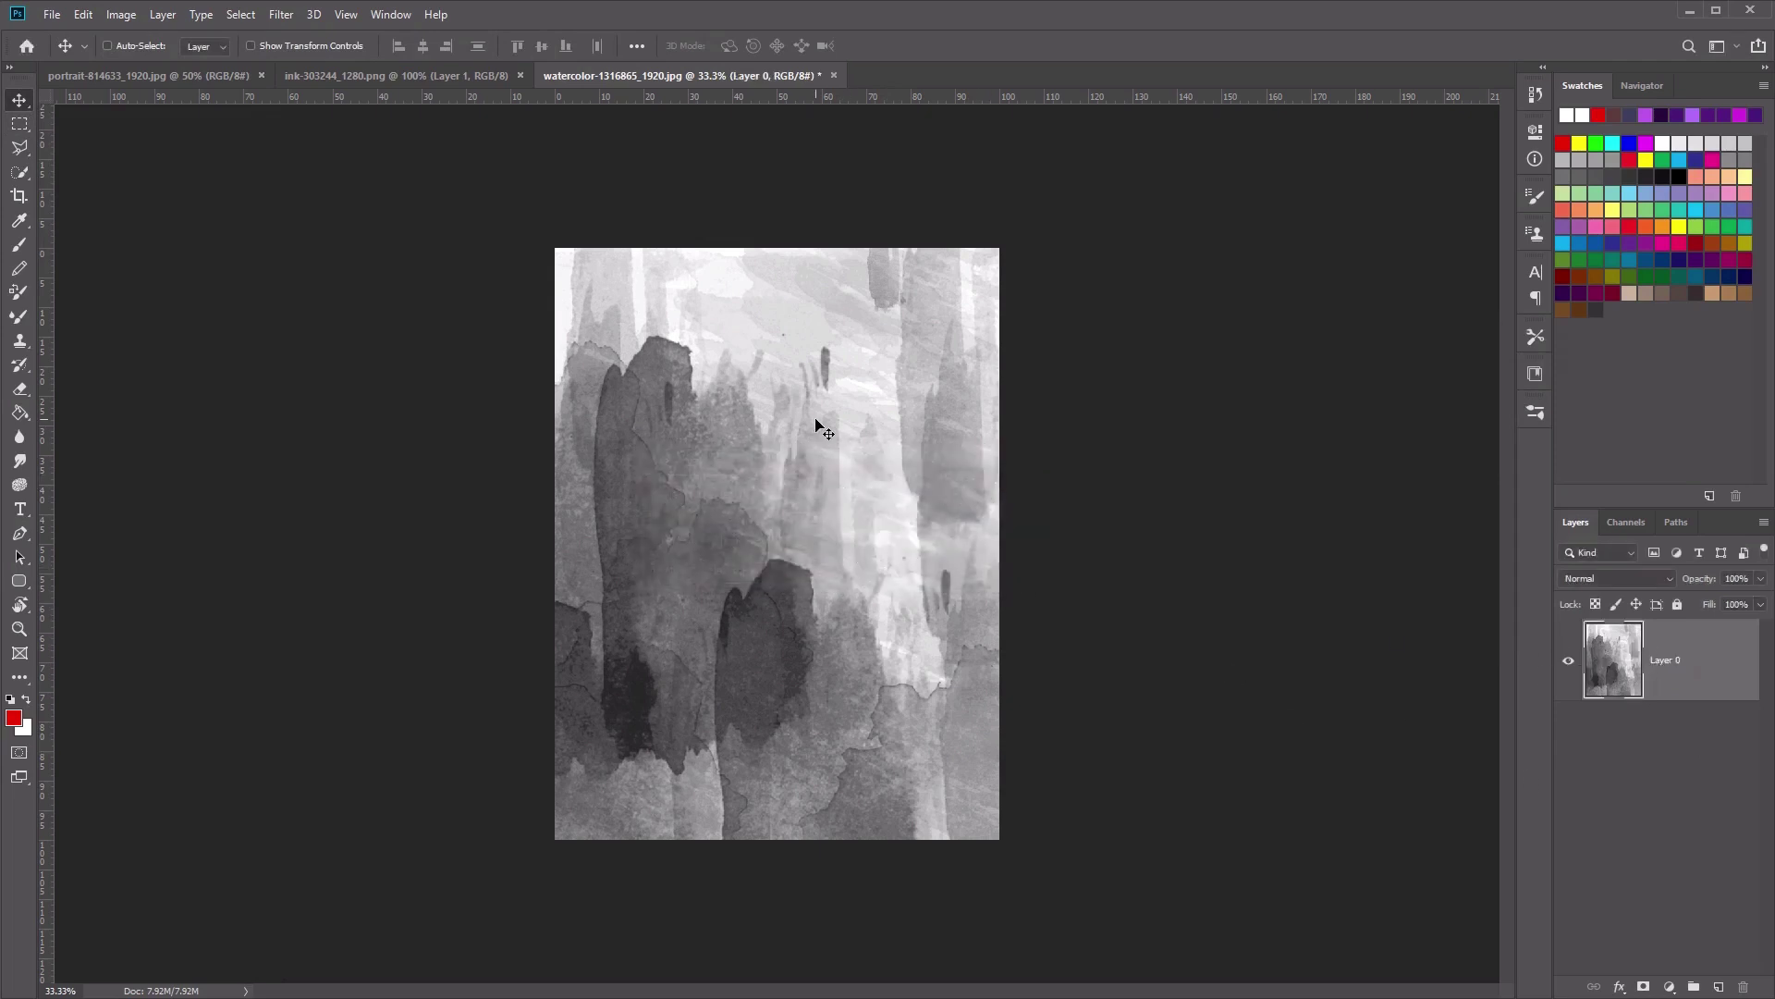
left_click_drag(815, 418, 814, 457)
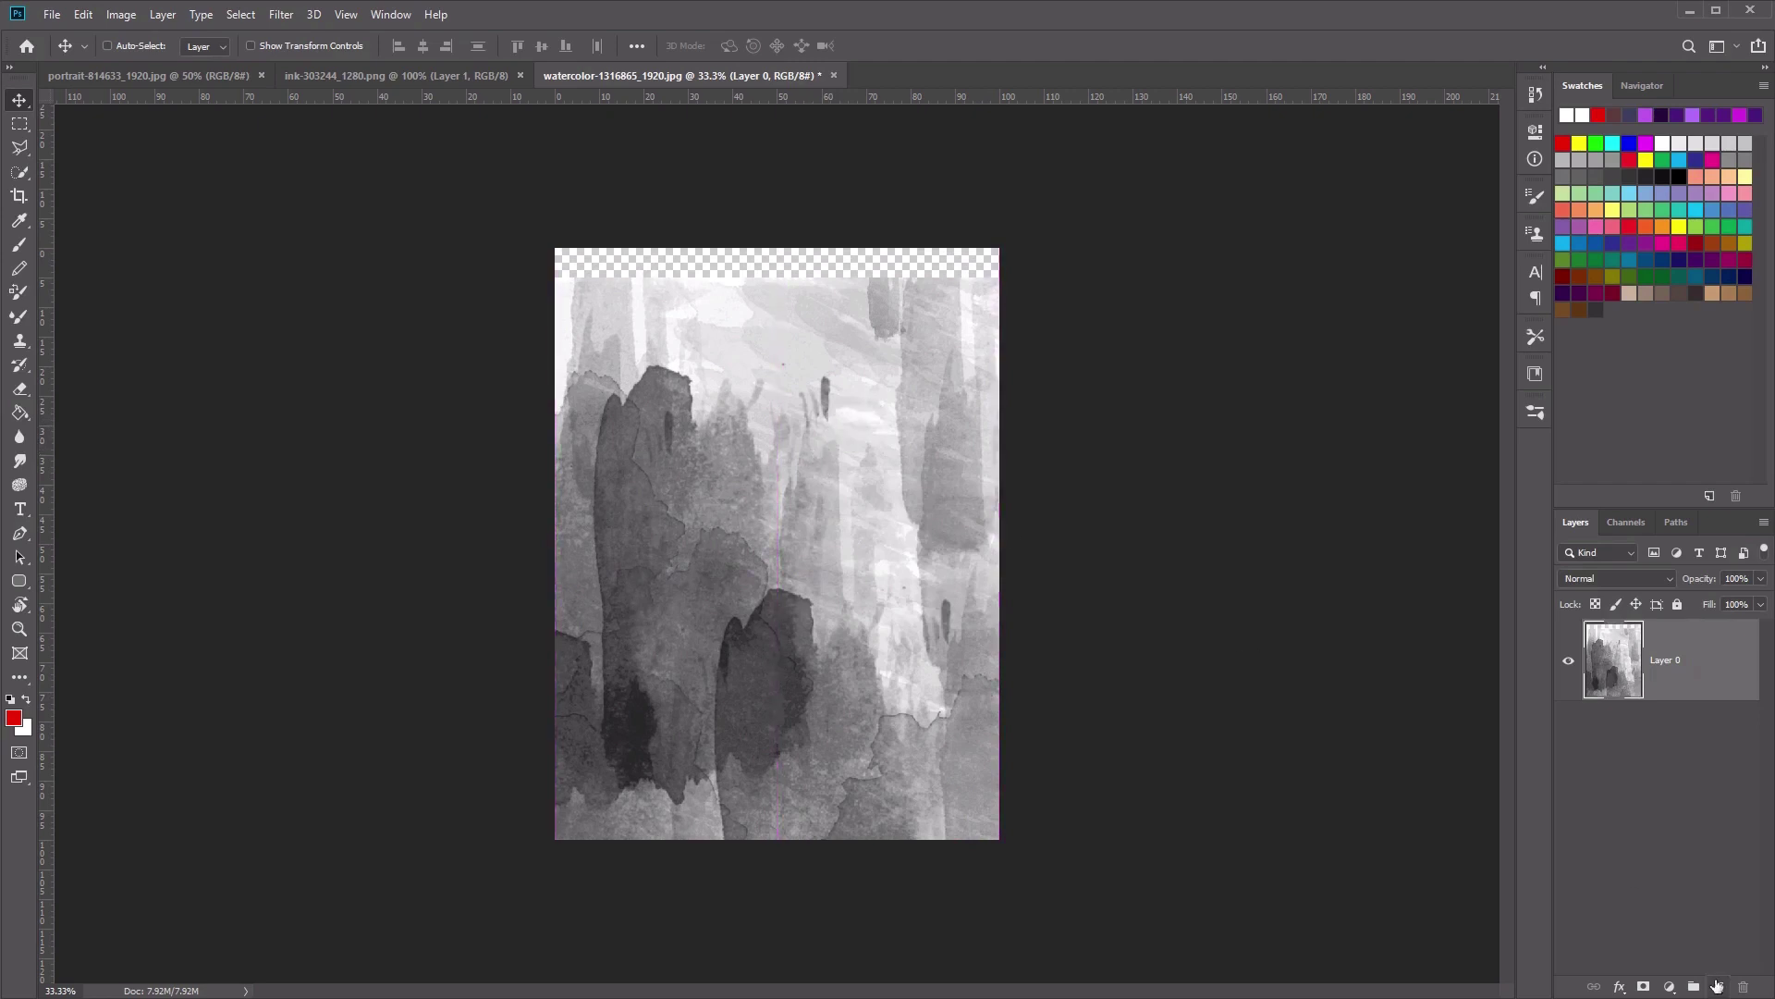
- Add a new layer beneath the watercolor layer and fill it with white
left_click(1717, 986)
left_click_drag(1664, 659, 1664, 744)
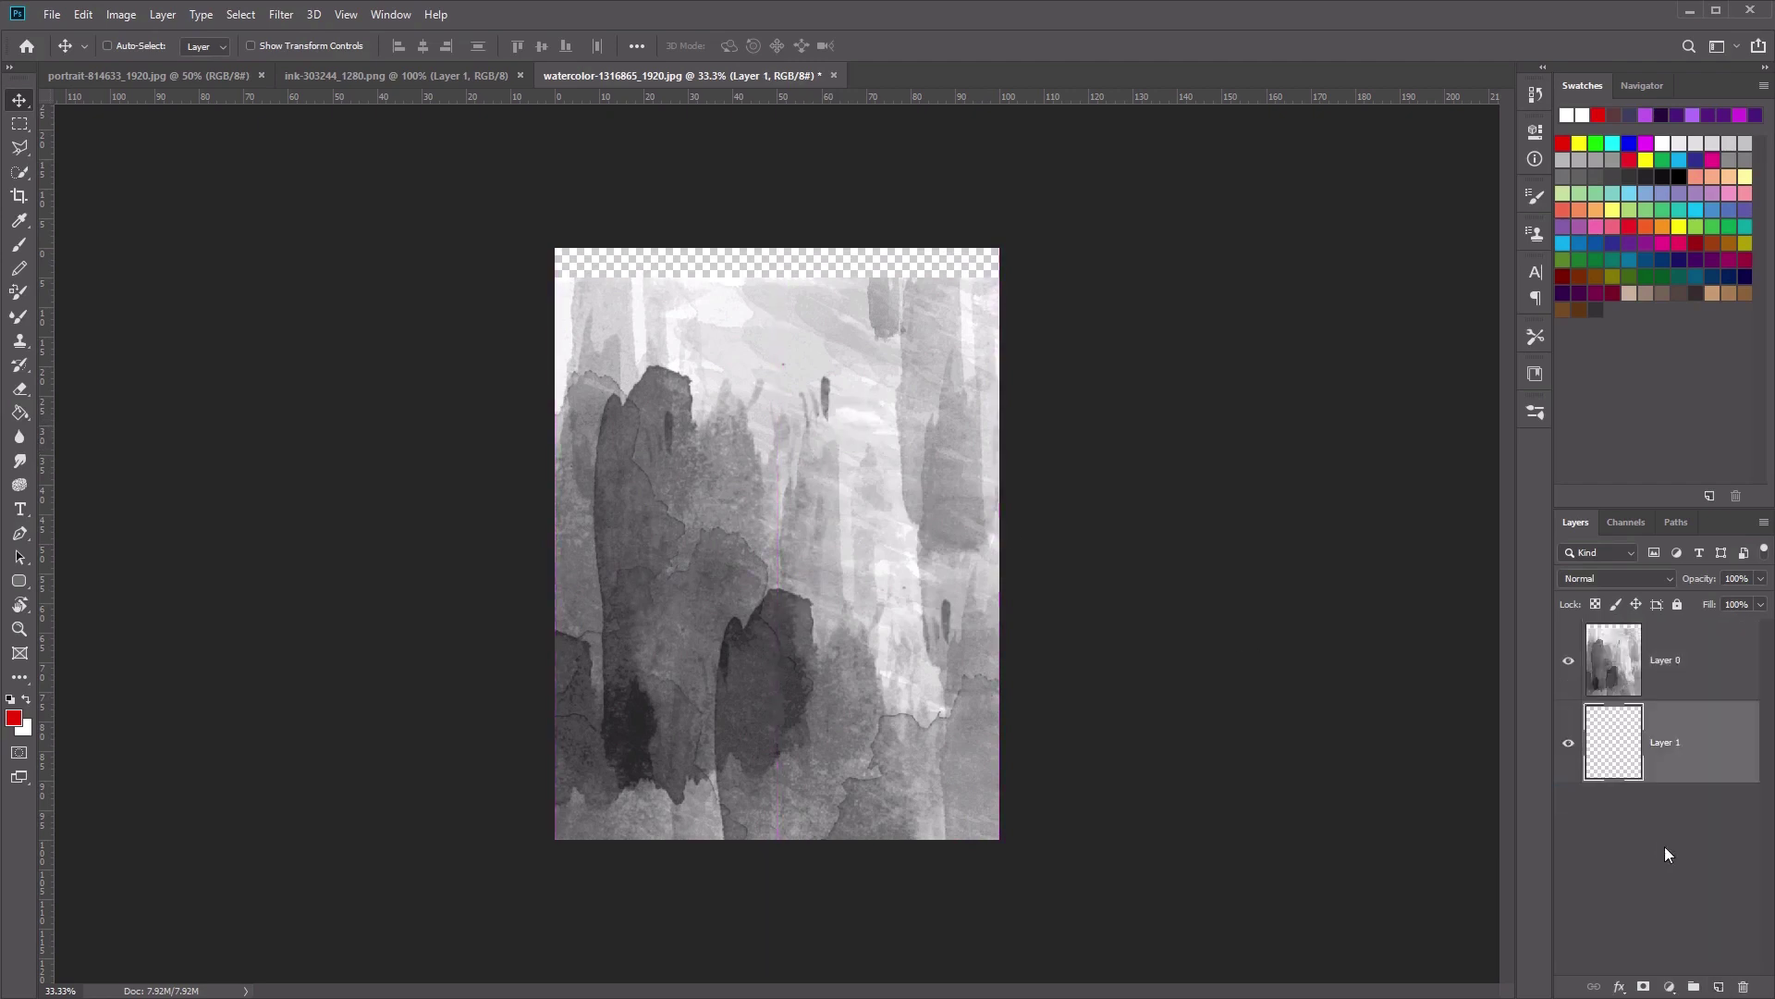
left_click(25, 699)
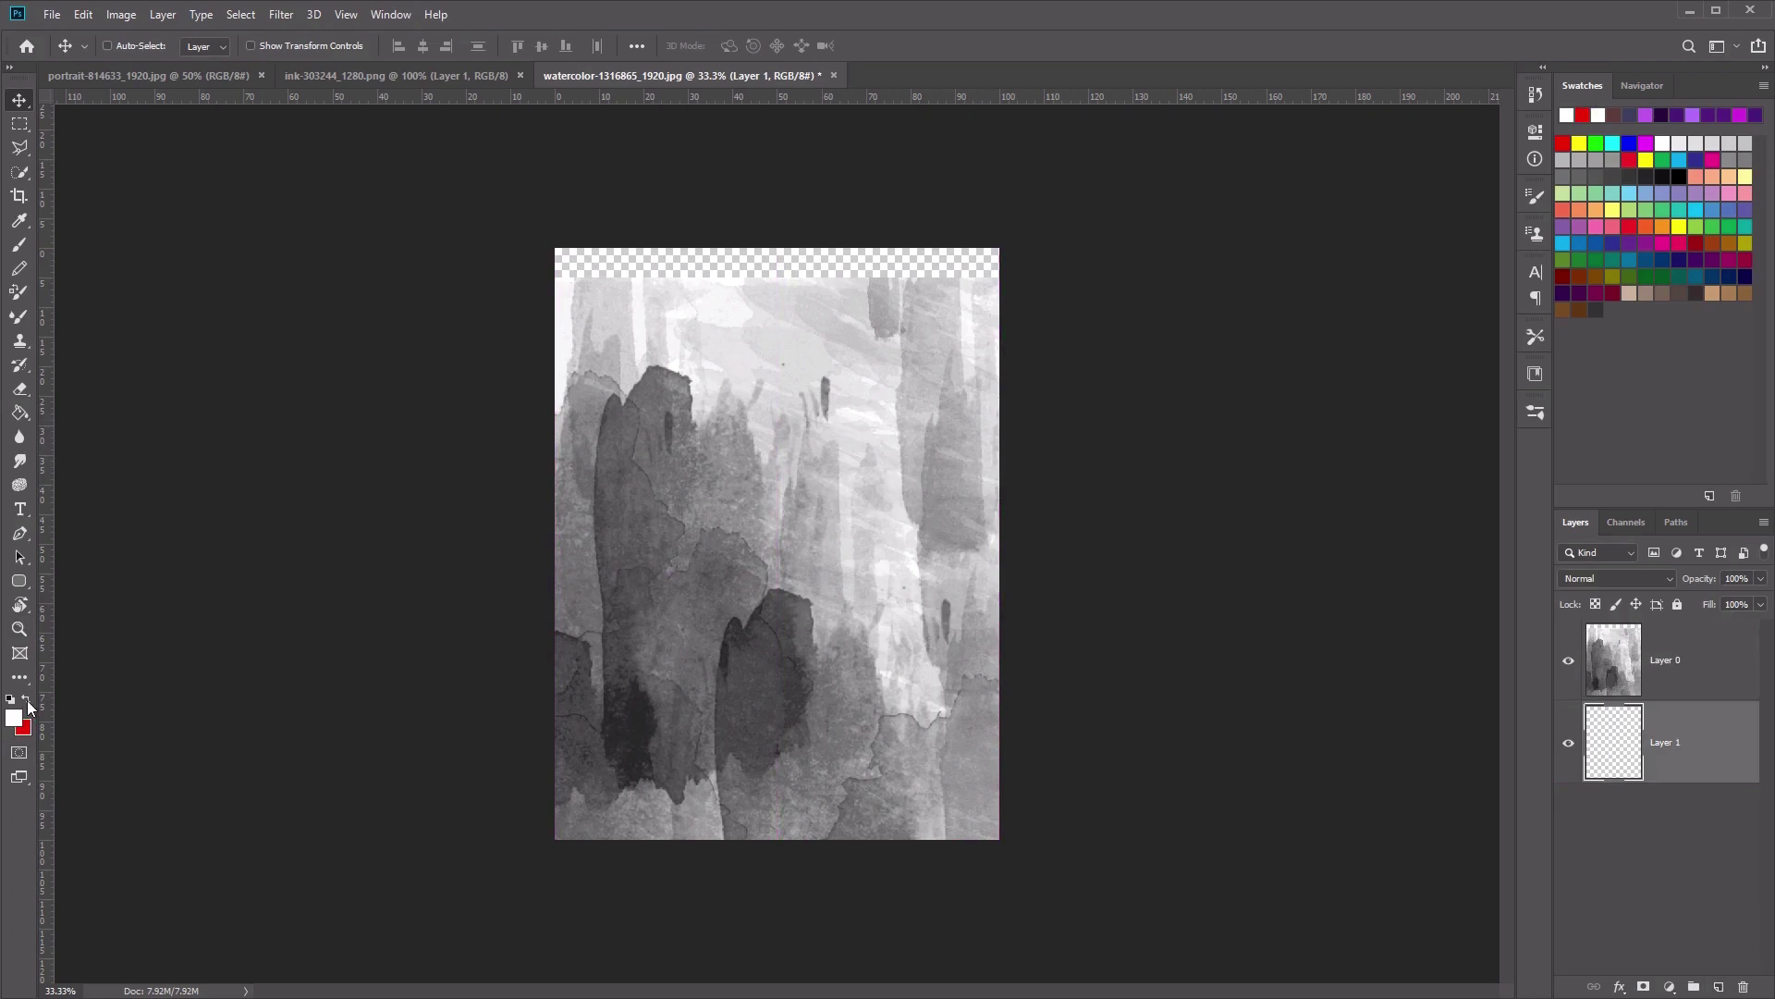
left_click(20, 413)
left_click(851, 430)
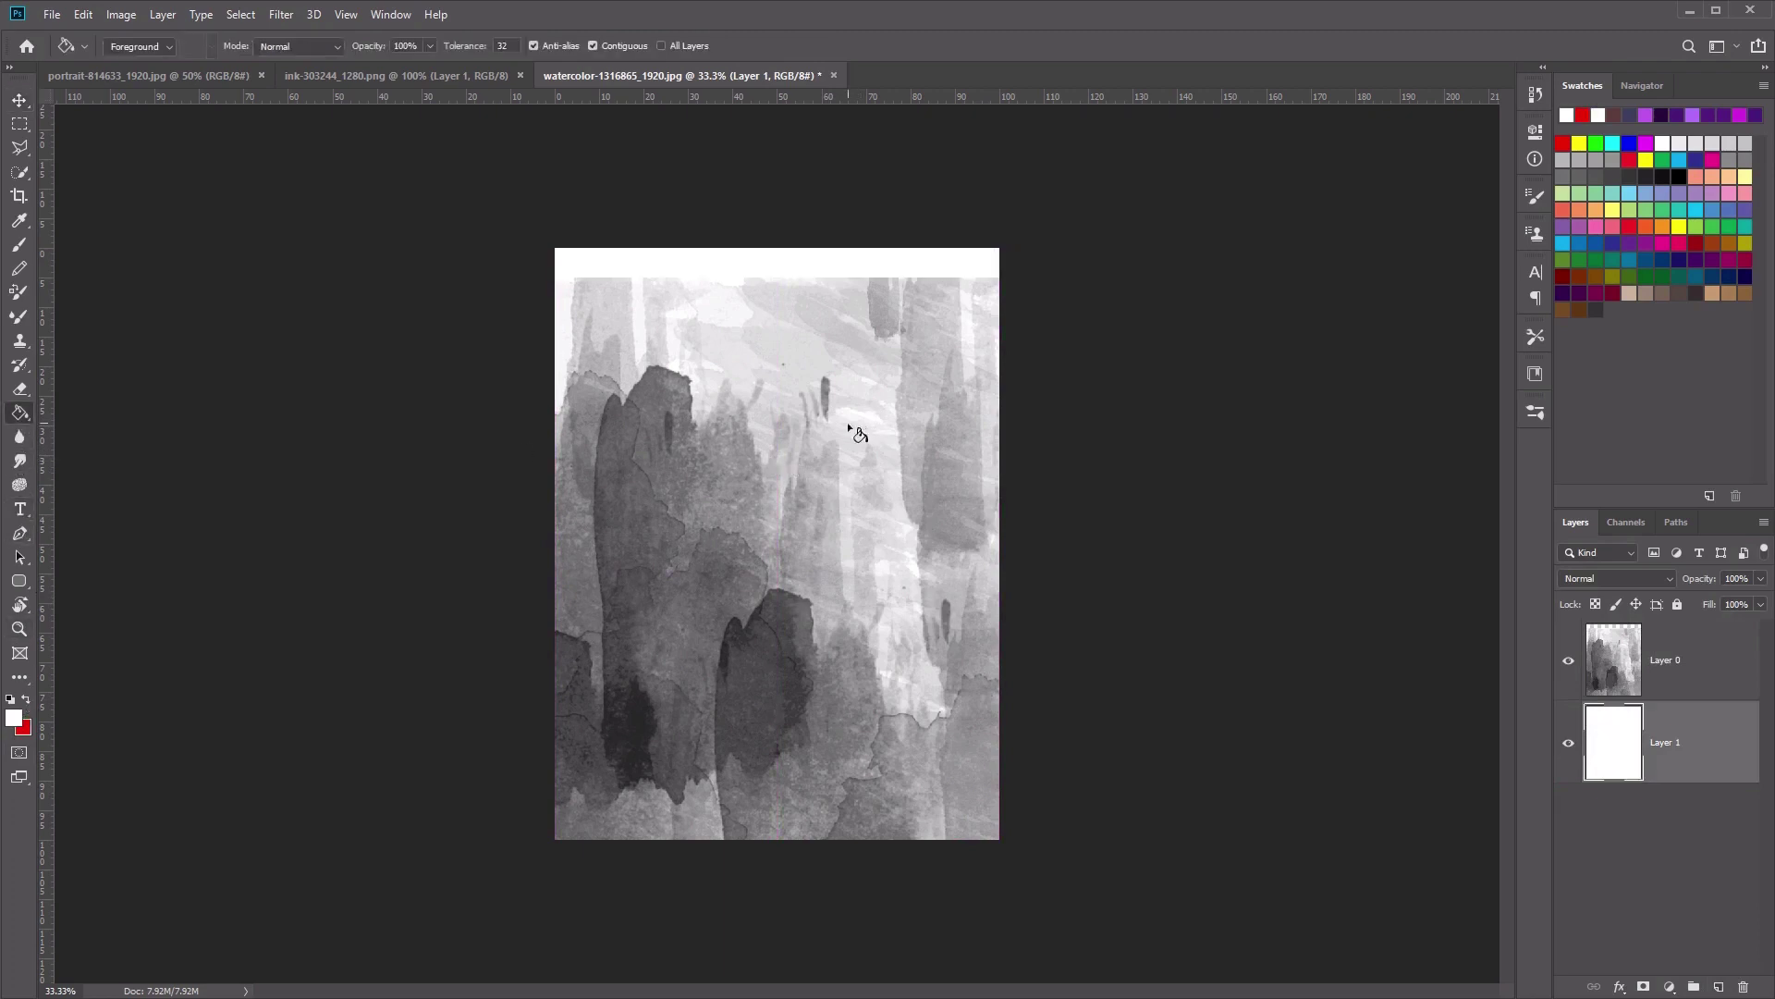
left_click(19, 99)
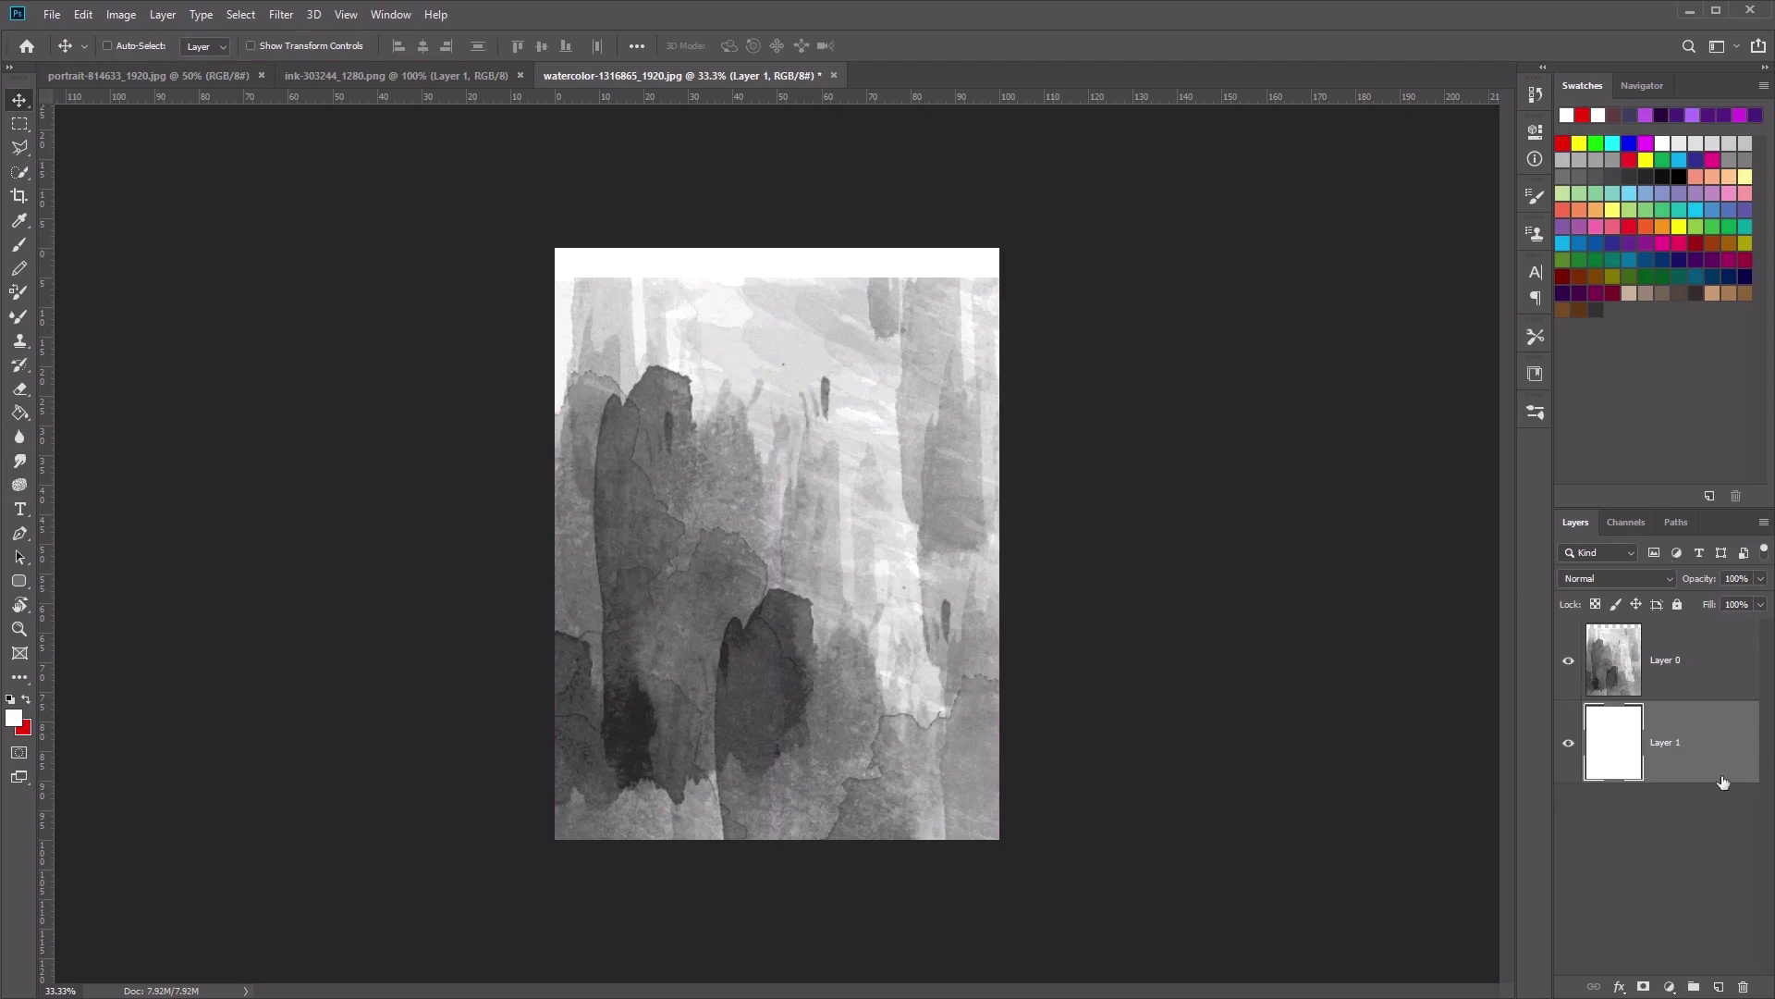
- Add a Posterize adjustment layer with 8 levels and place it above the watercolor layer
left_click(1669, 988)
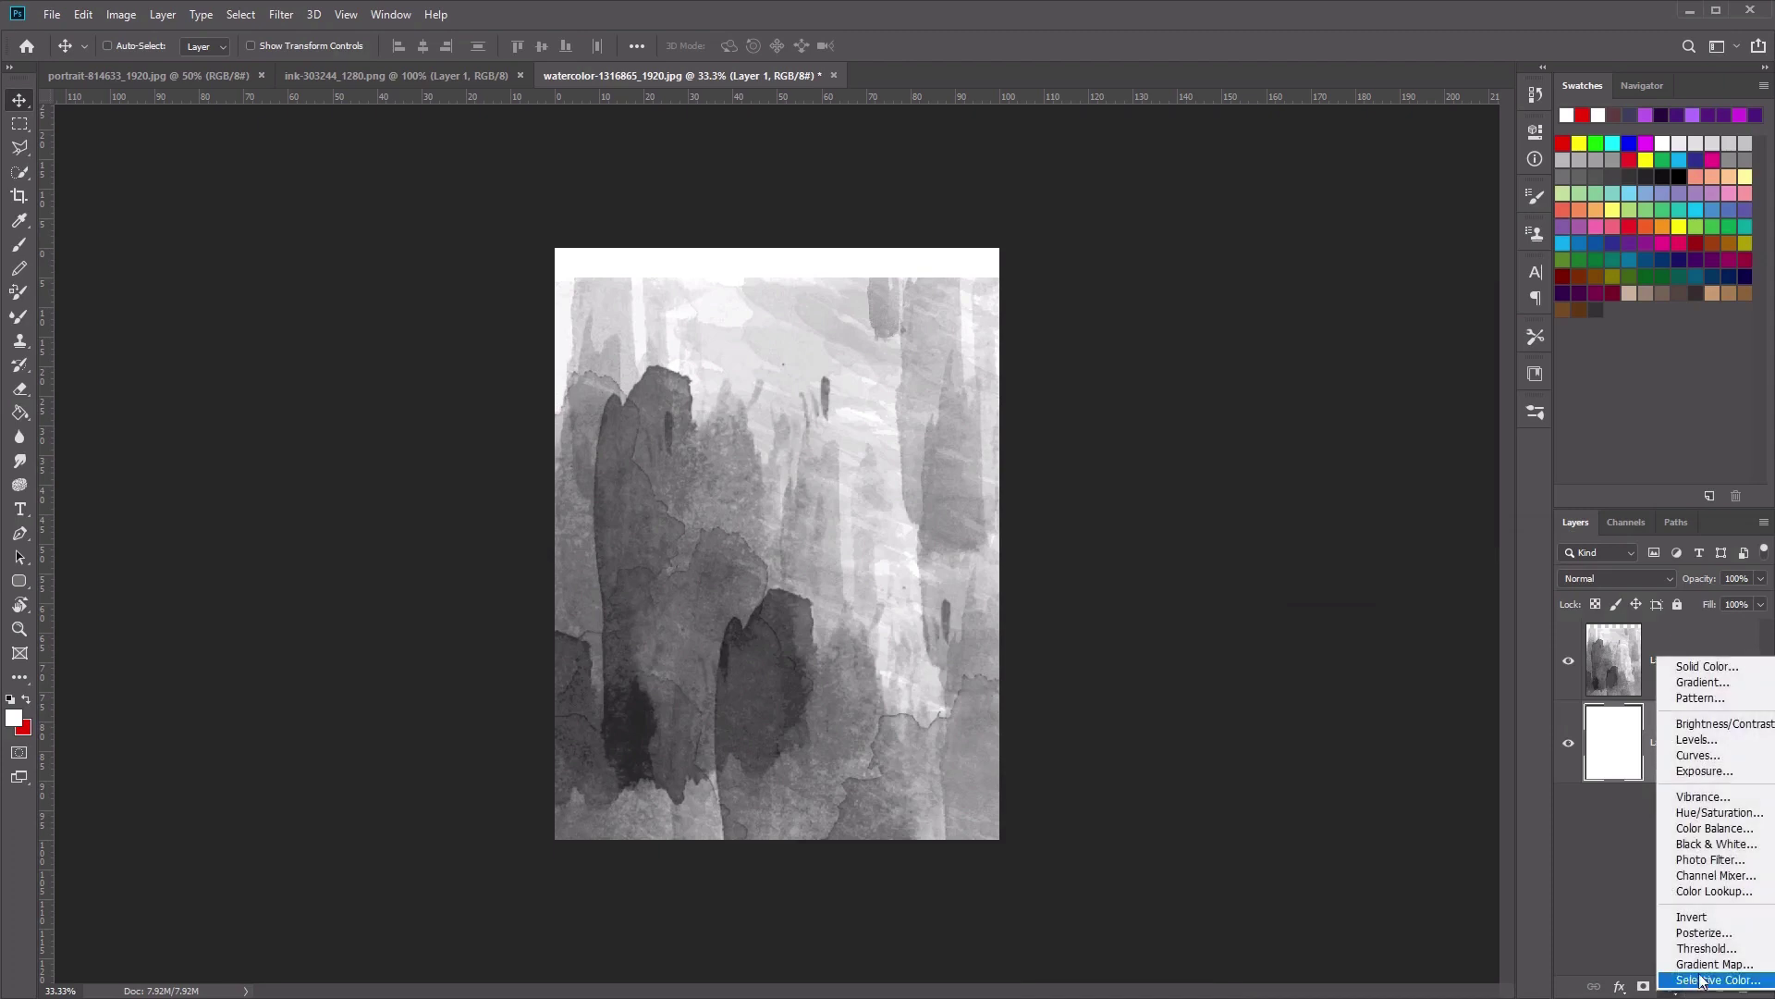
left_click(1722, 937)
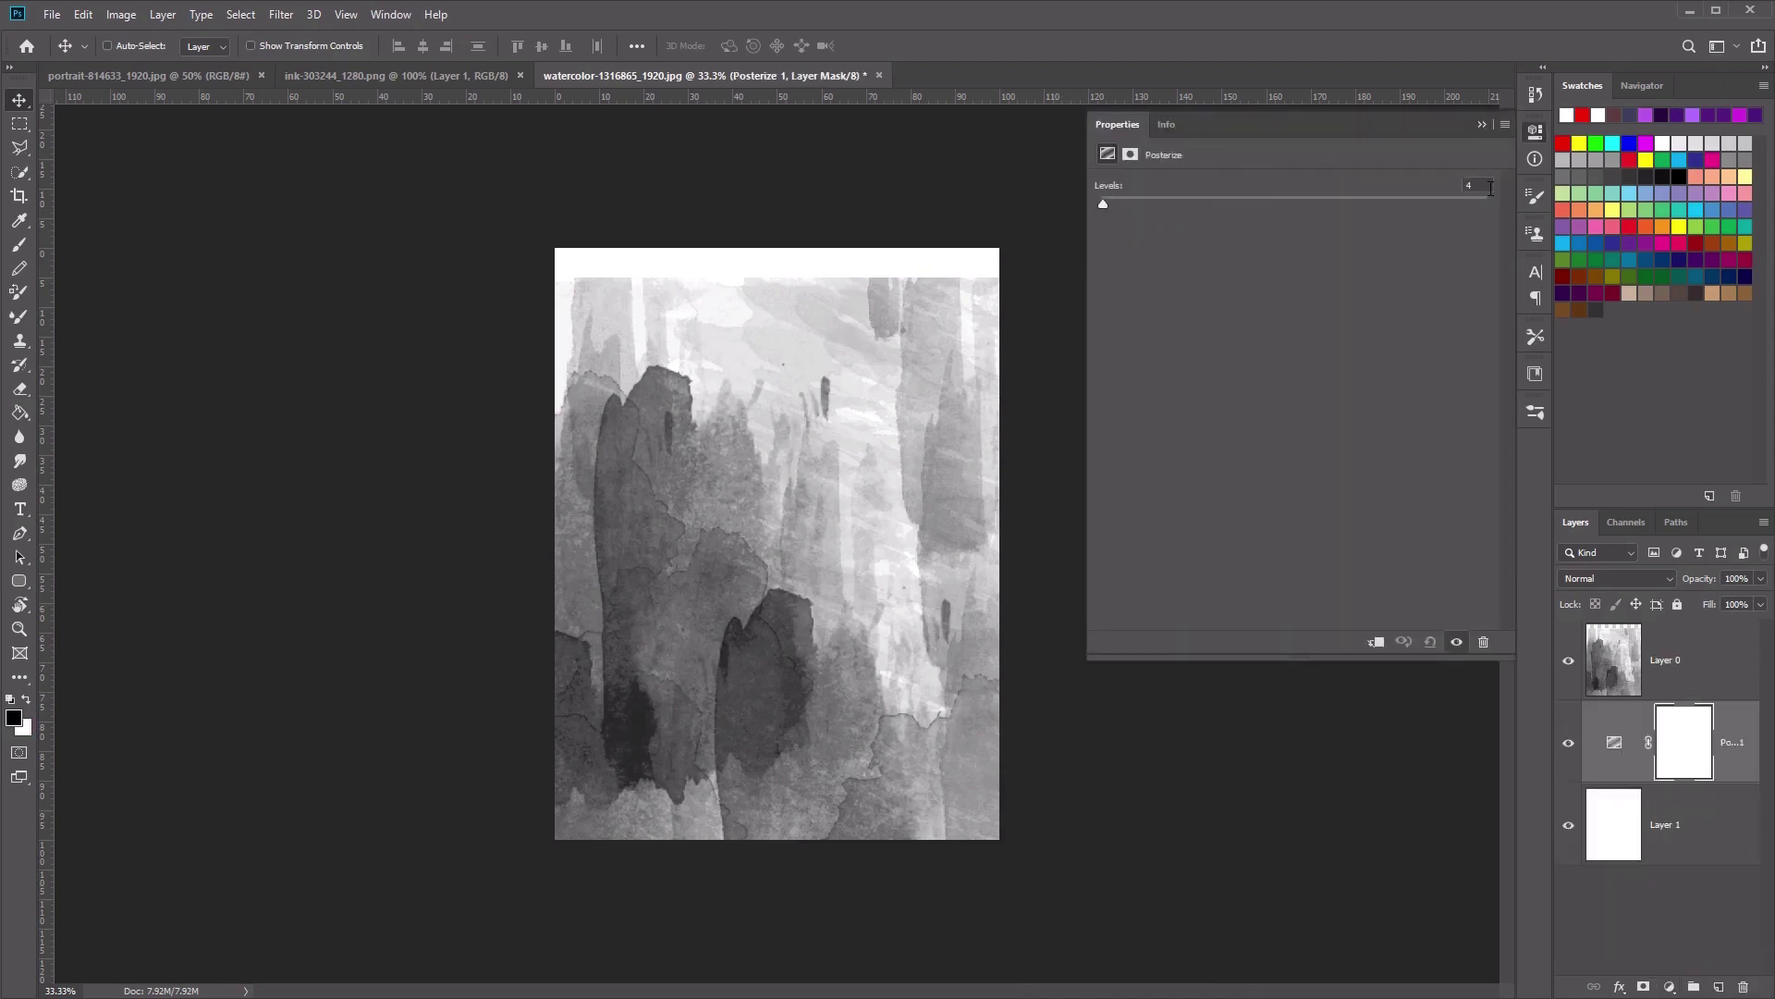
type("8")
left_click(1715, 668)
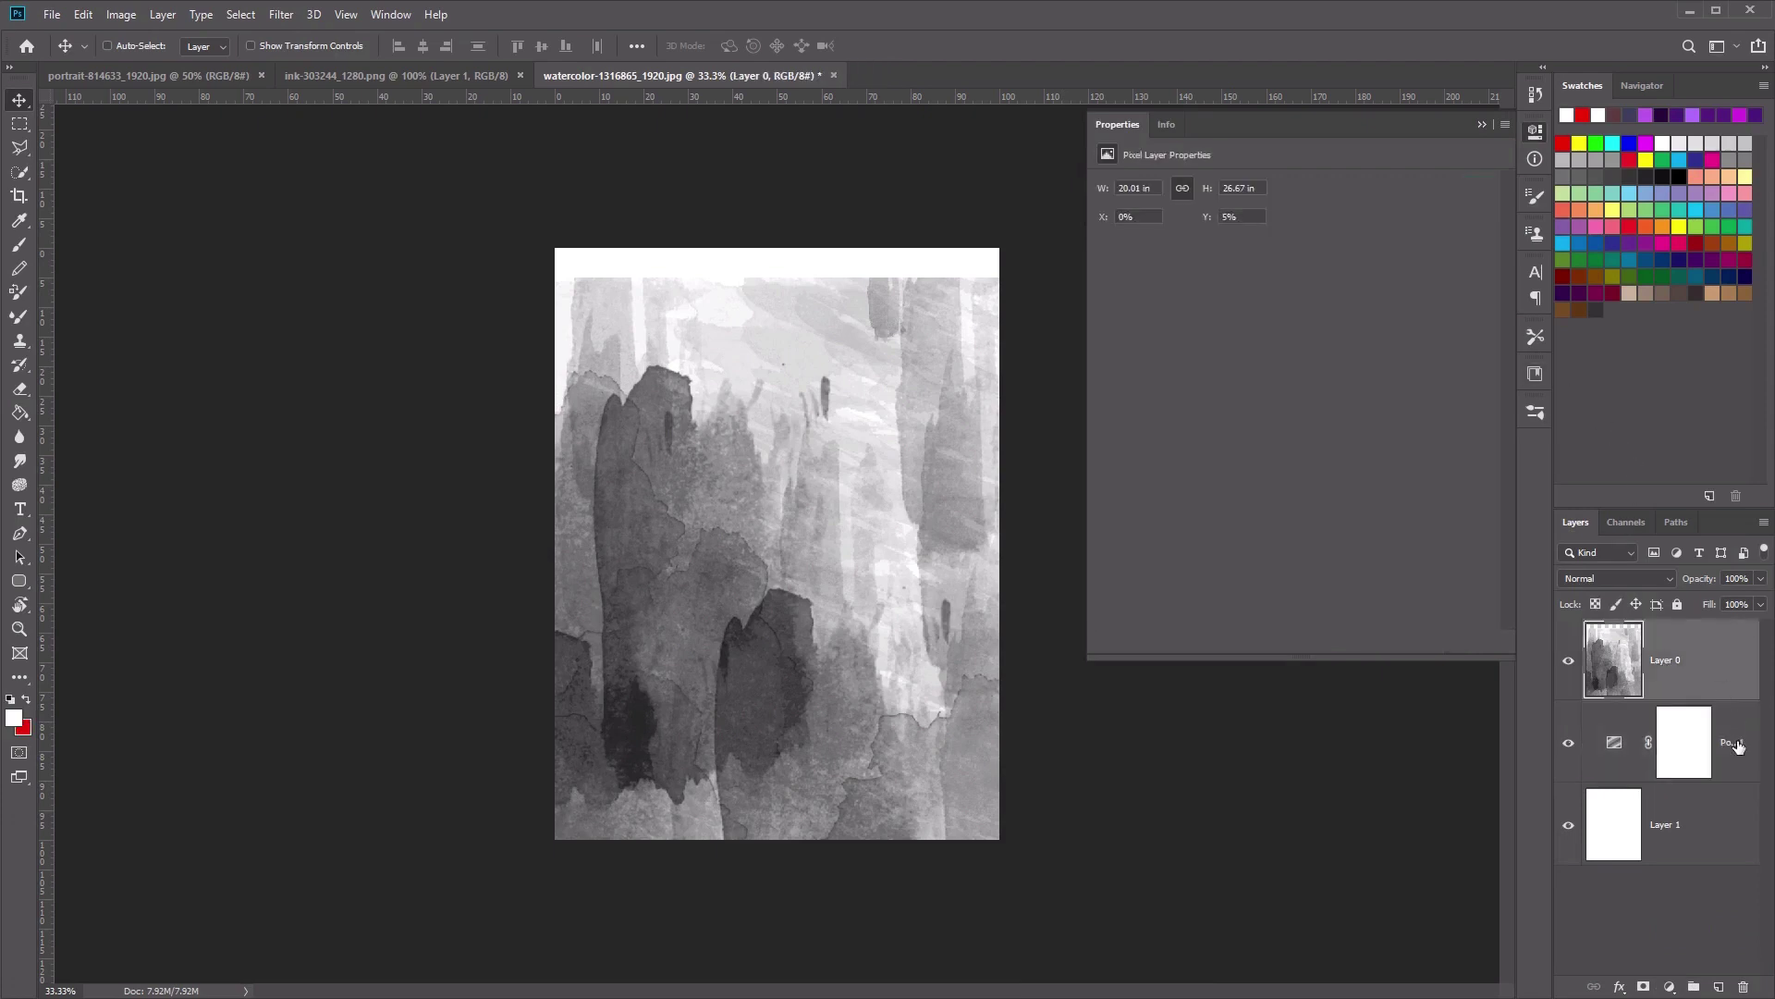
left_click(1729, 766)
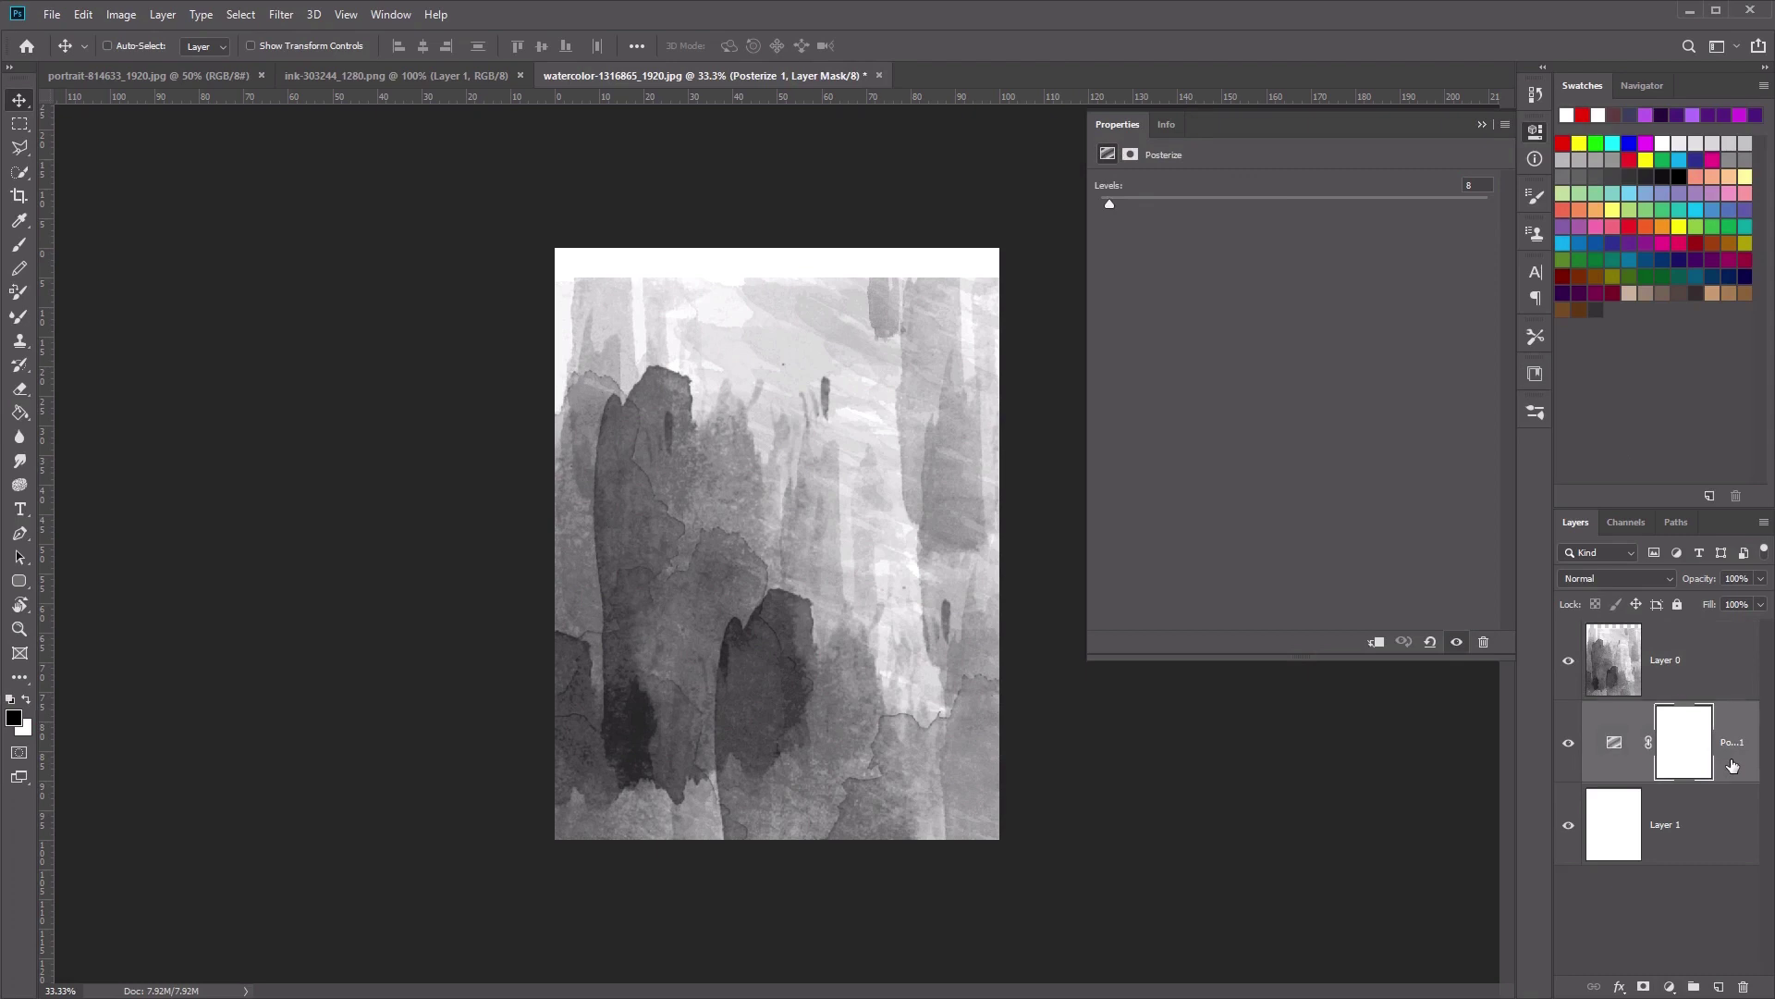
left_click_drag(1732, 766, 1732, 653)
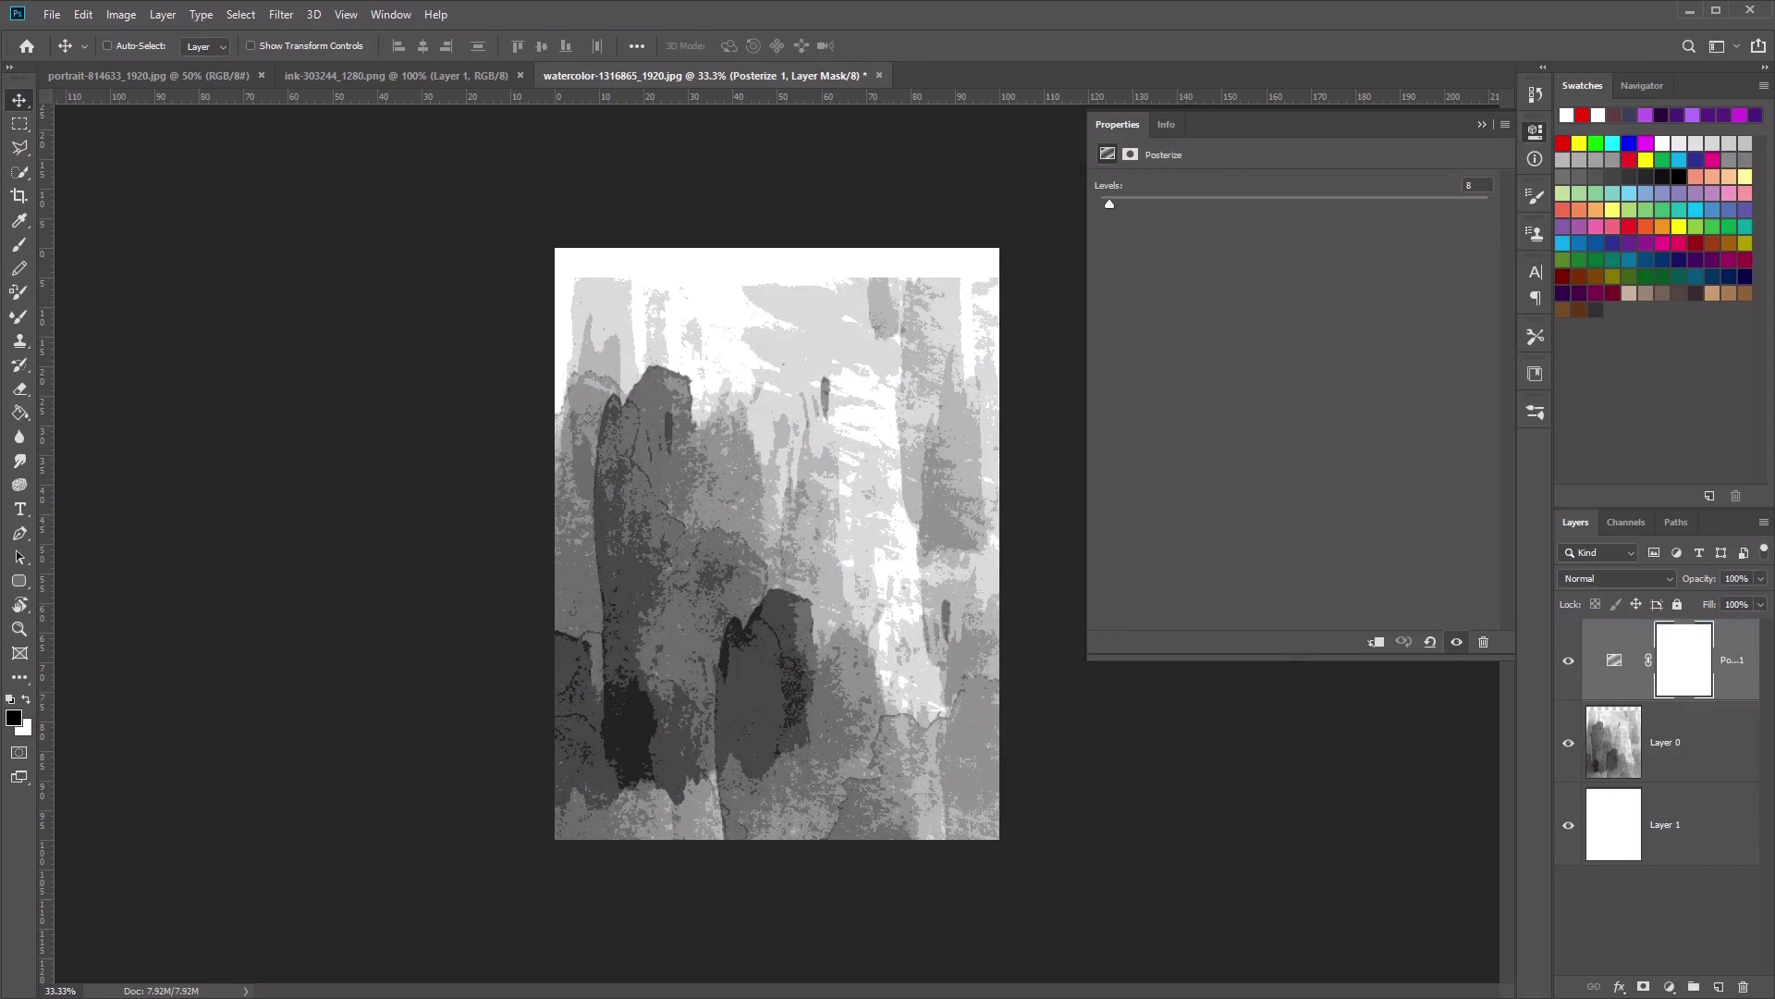
- Add a Gradient Fill layer above the Posterize adjustment and set the gradient's starting color stop to #901026
left_click(1670, 988)
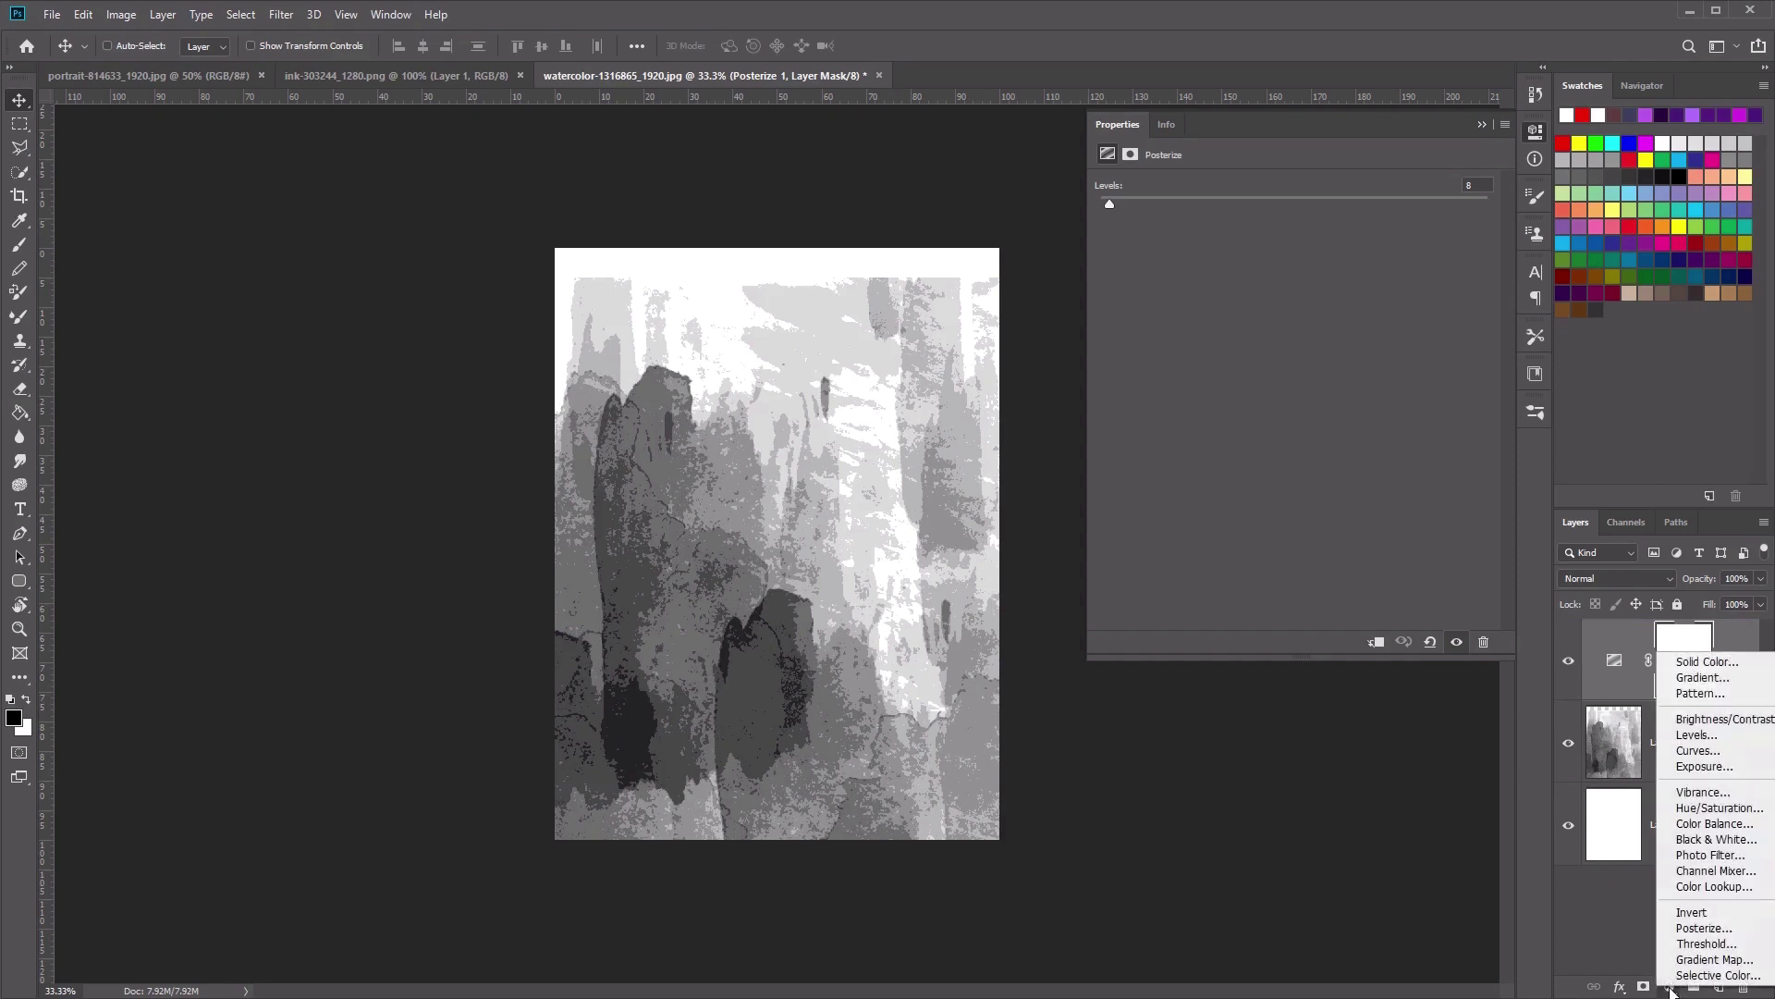
left_click(1732, 683)
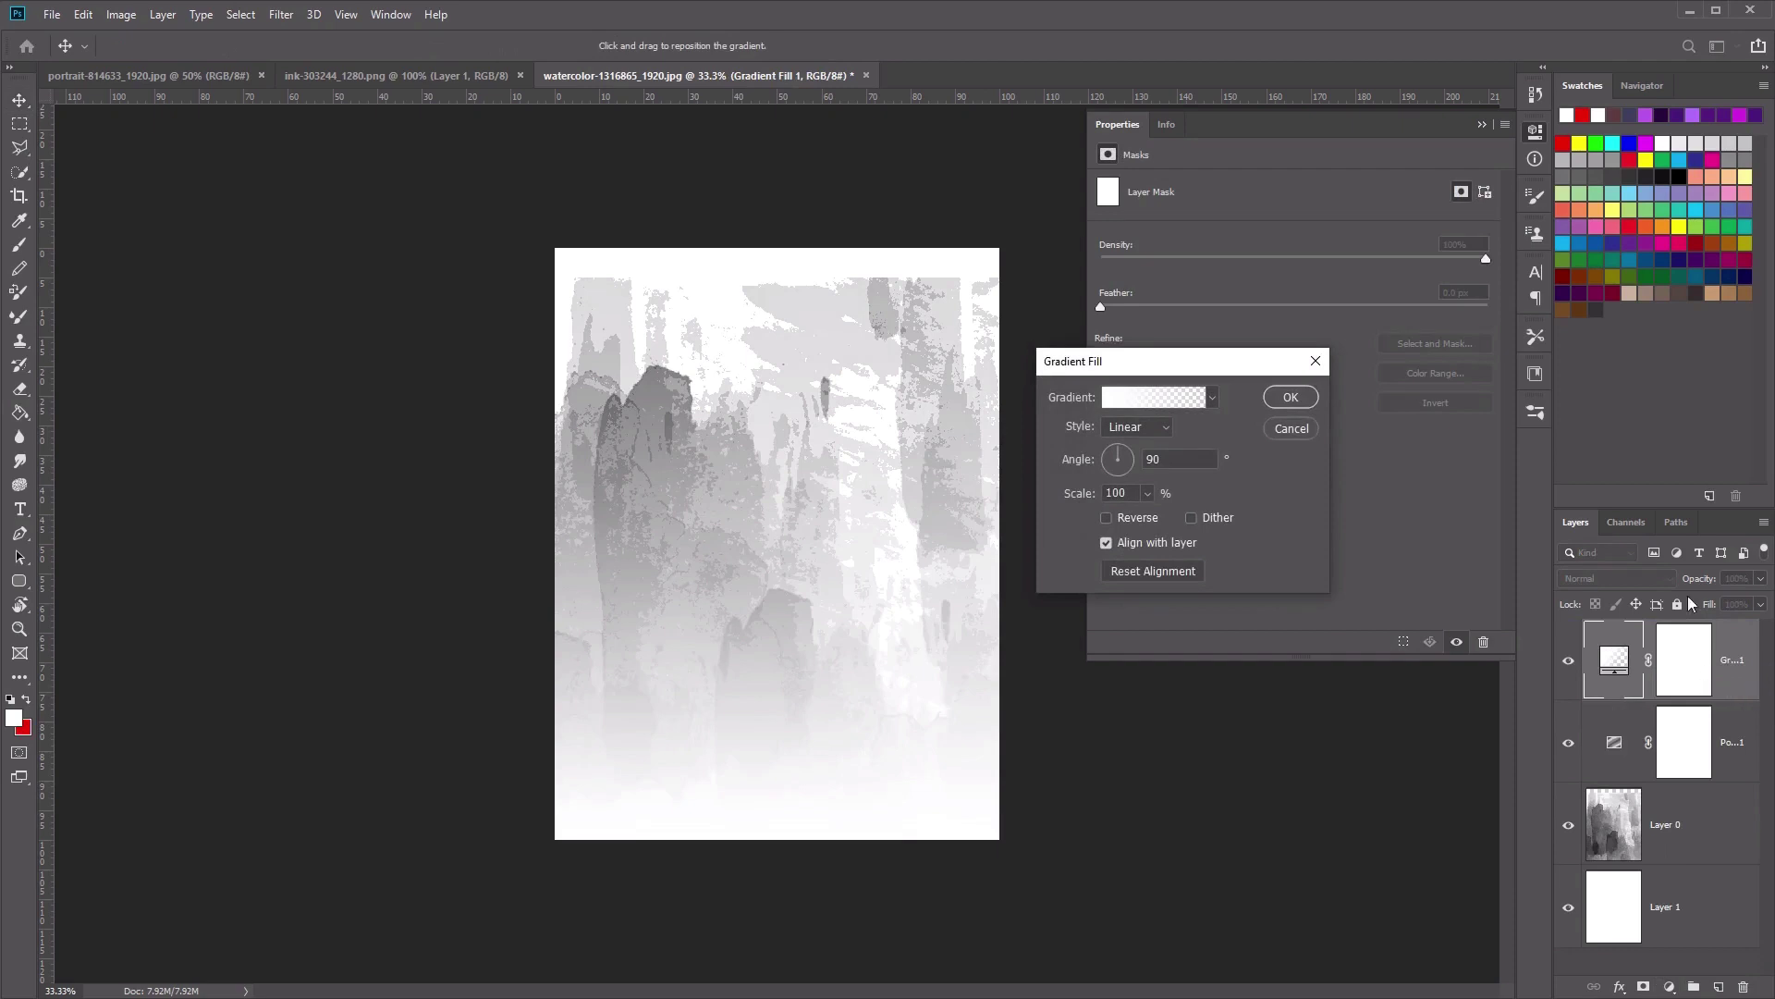
left_click(1175, 397)
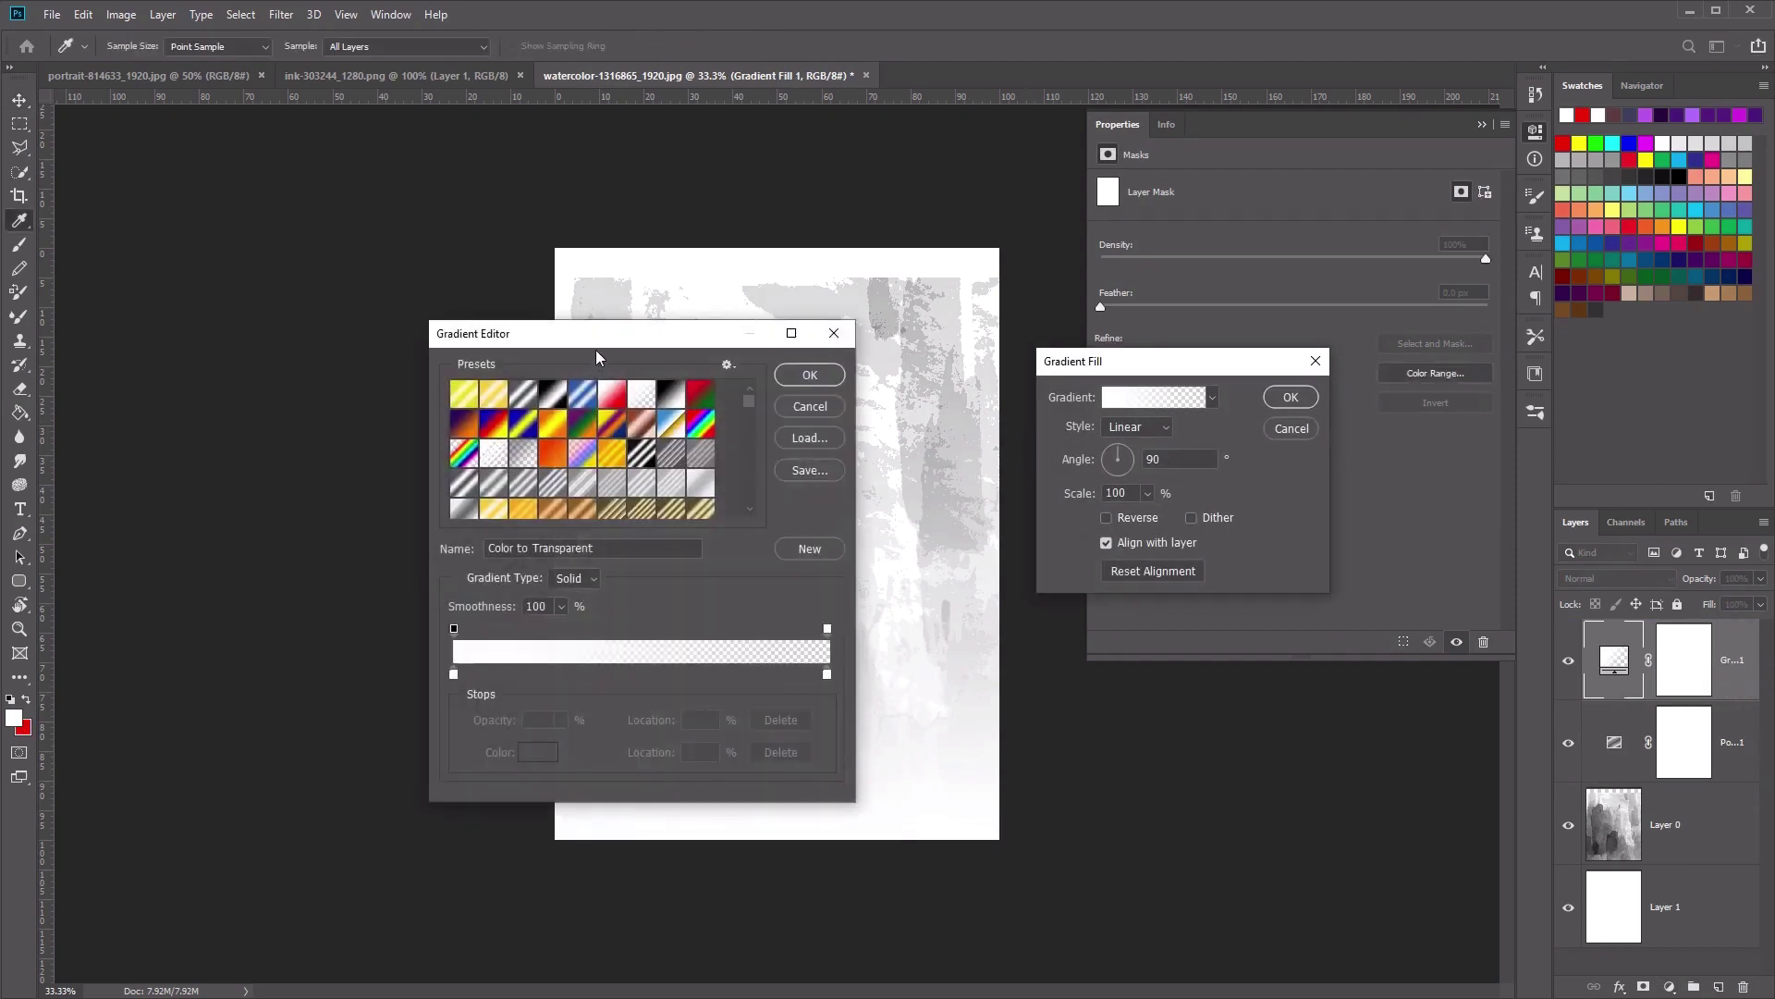
left_click_drag(668, 332, 1102, 392)
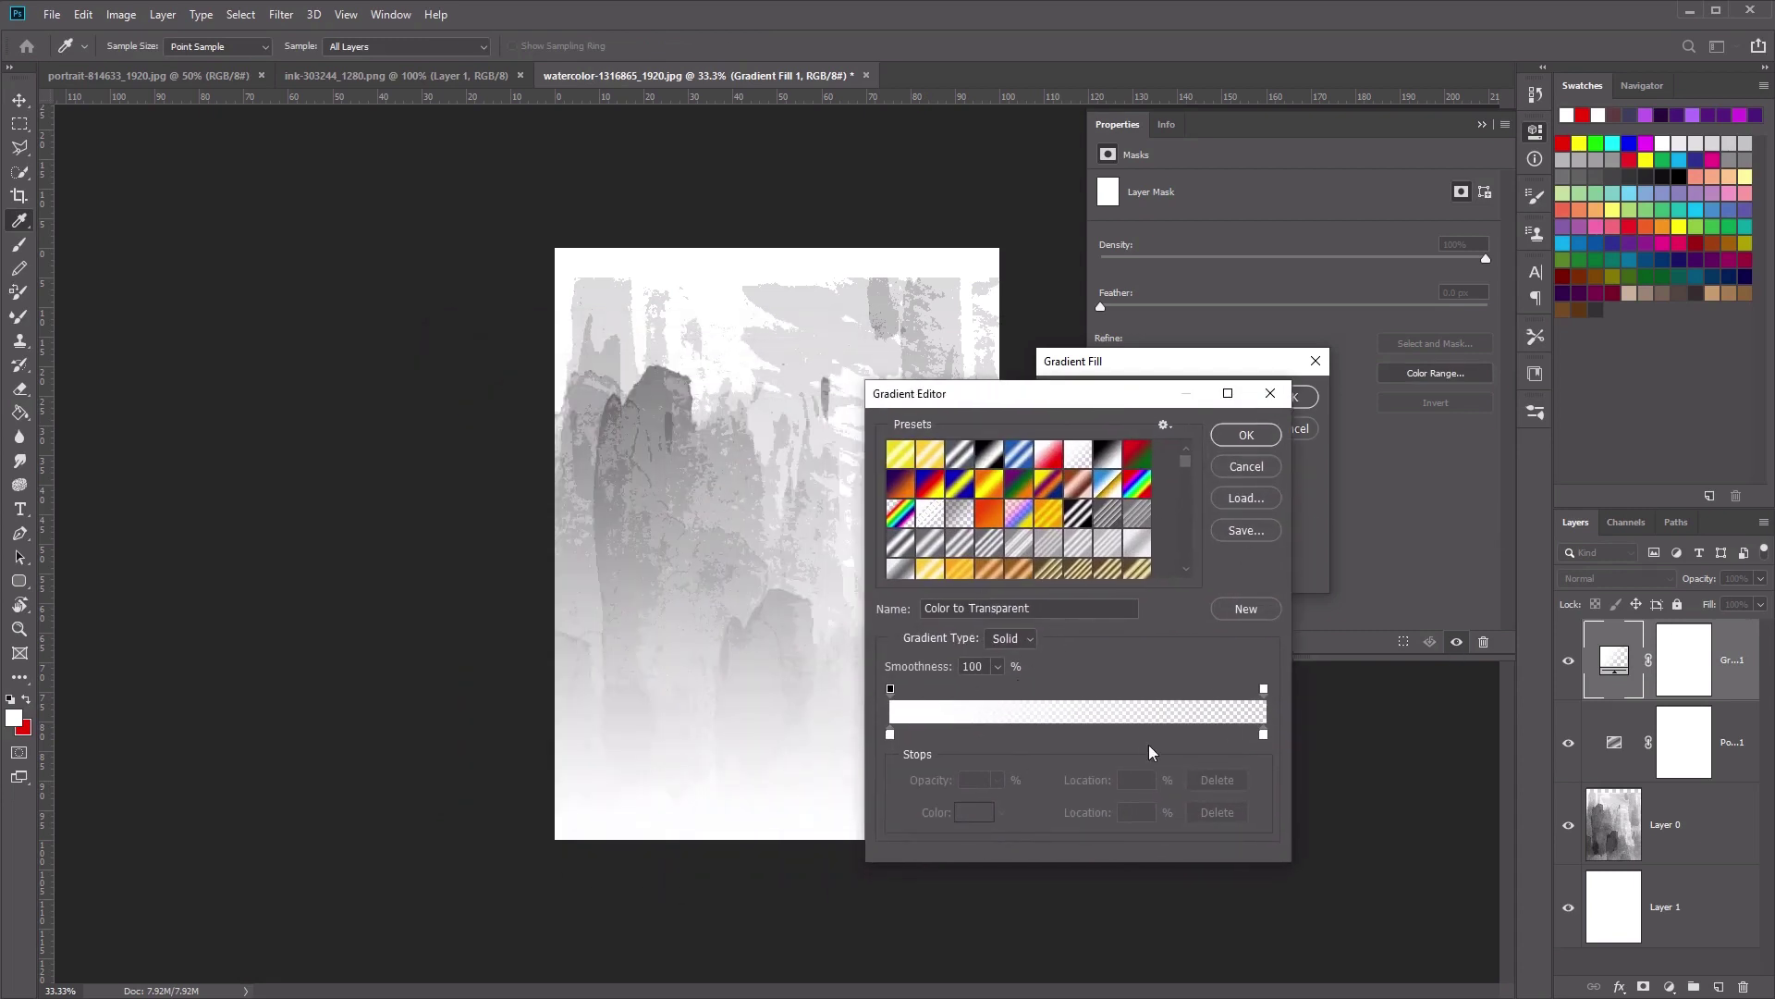
left_click(889, 735)
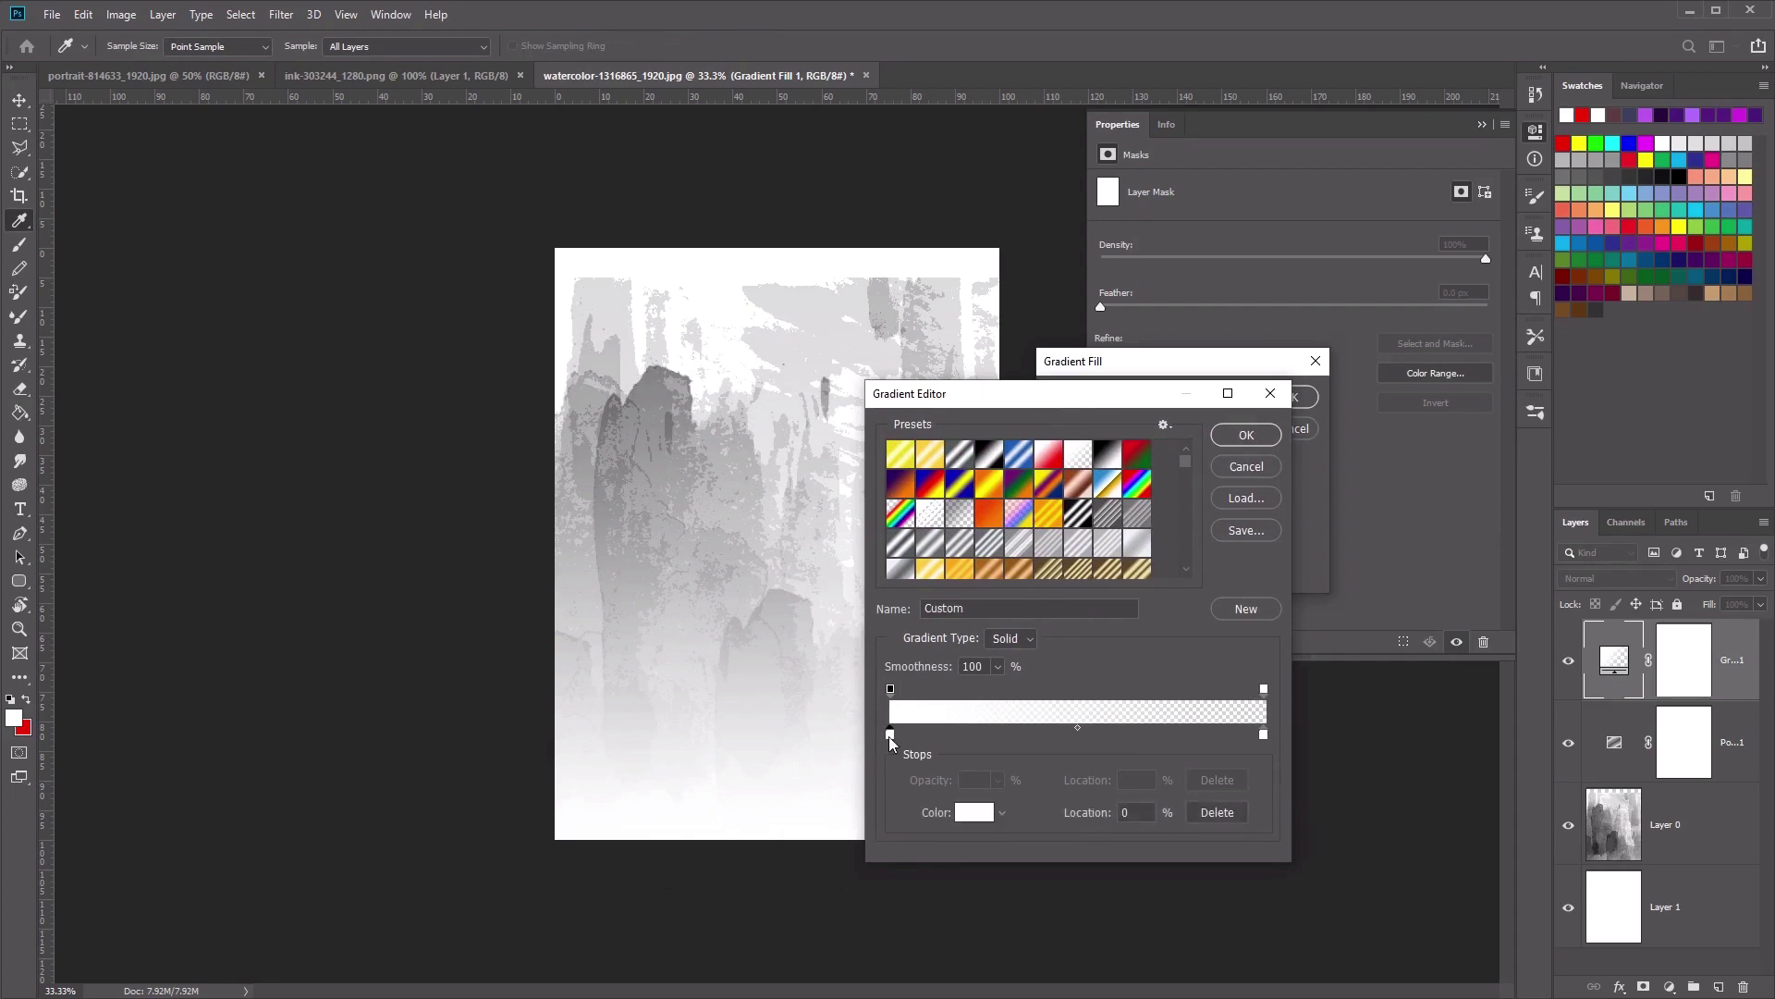
left_click(890, 736)
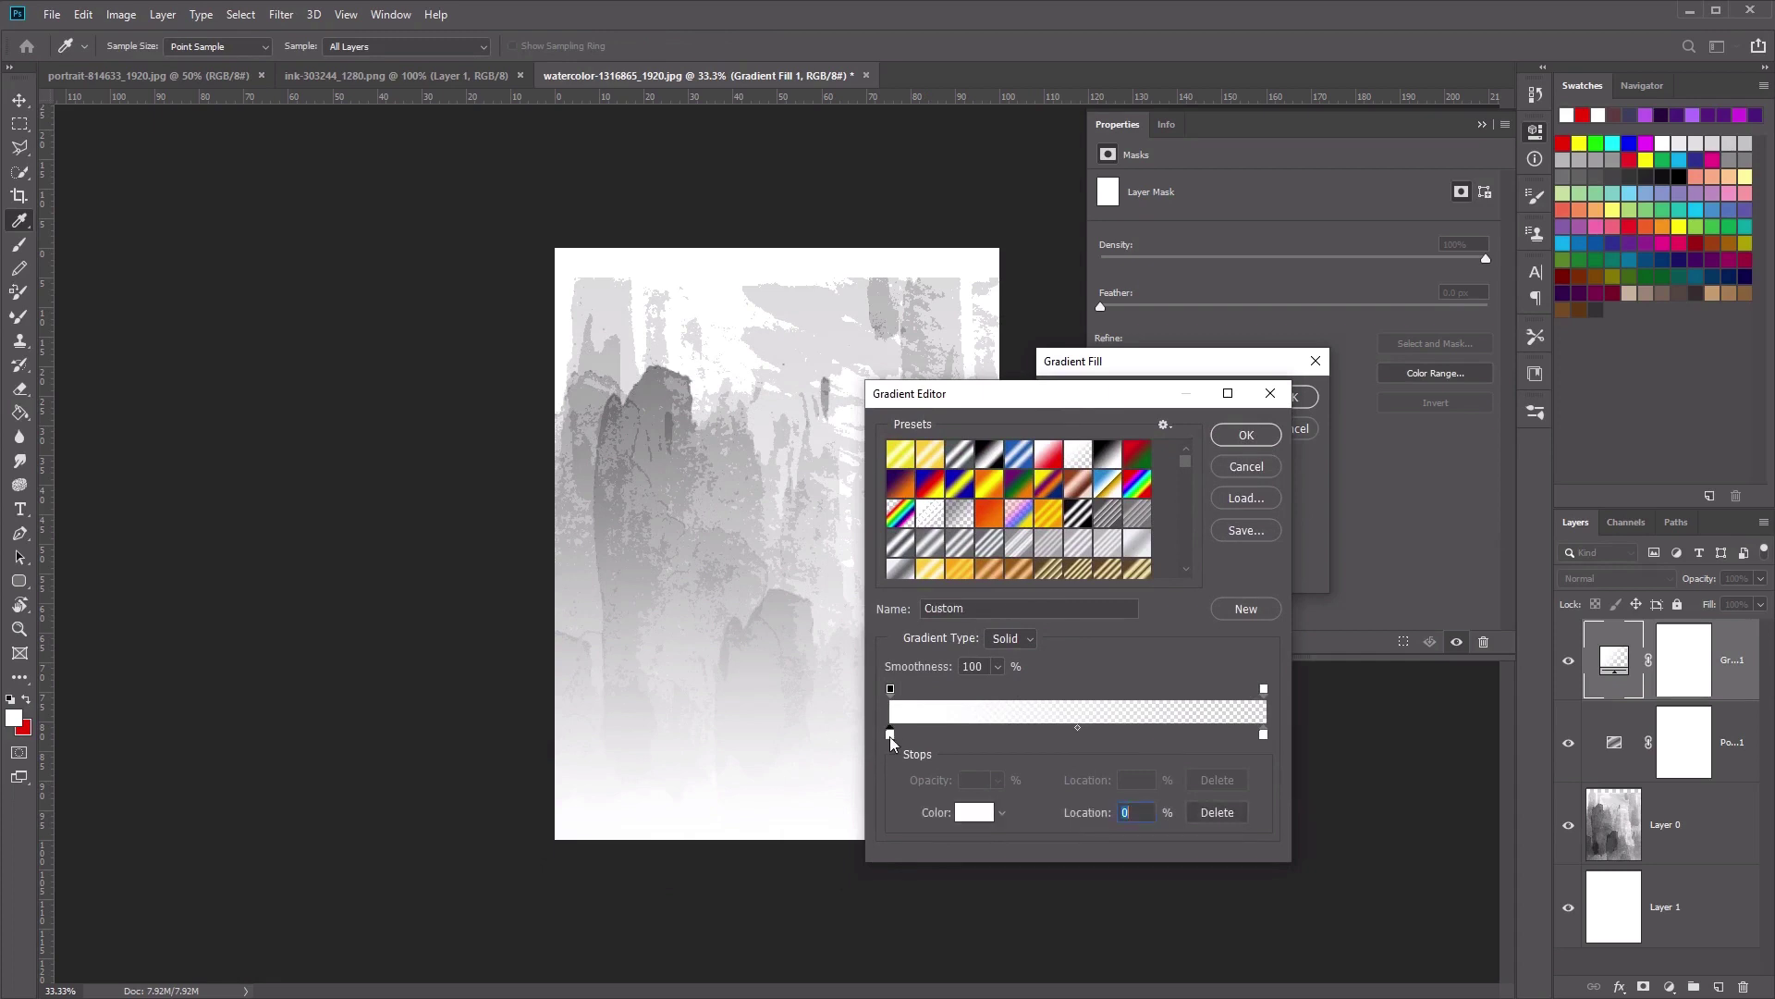
left_click(984, 818)
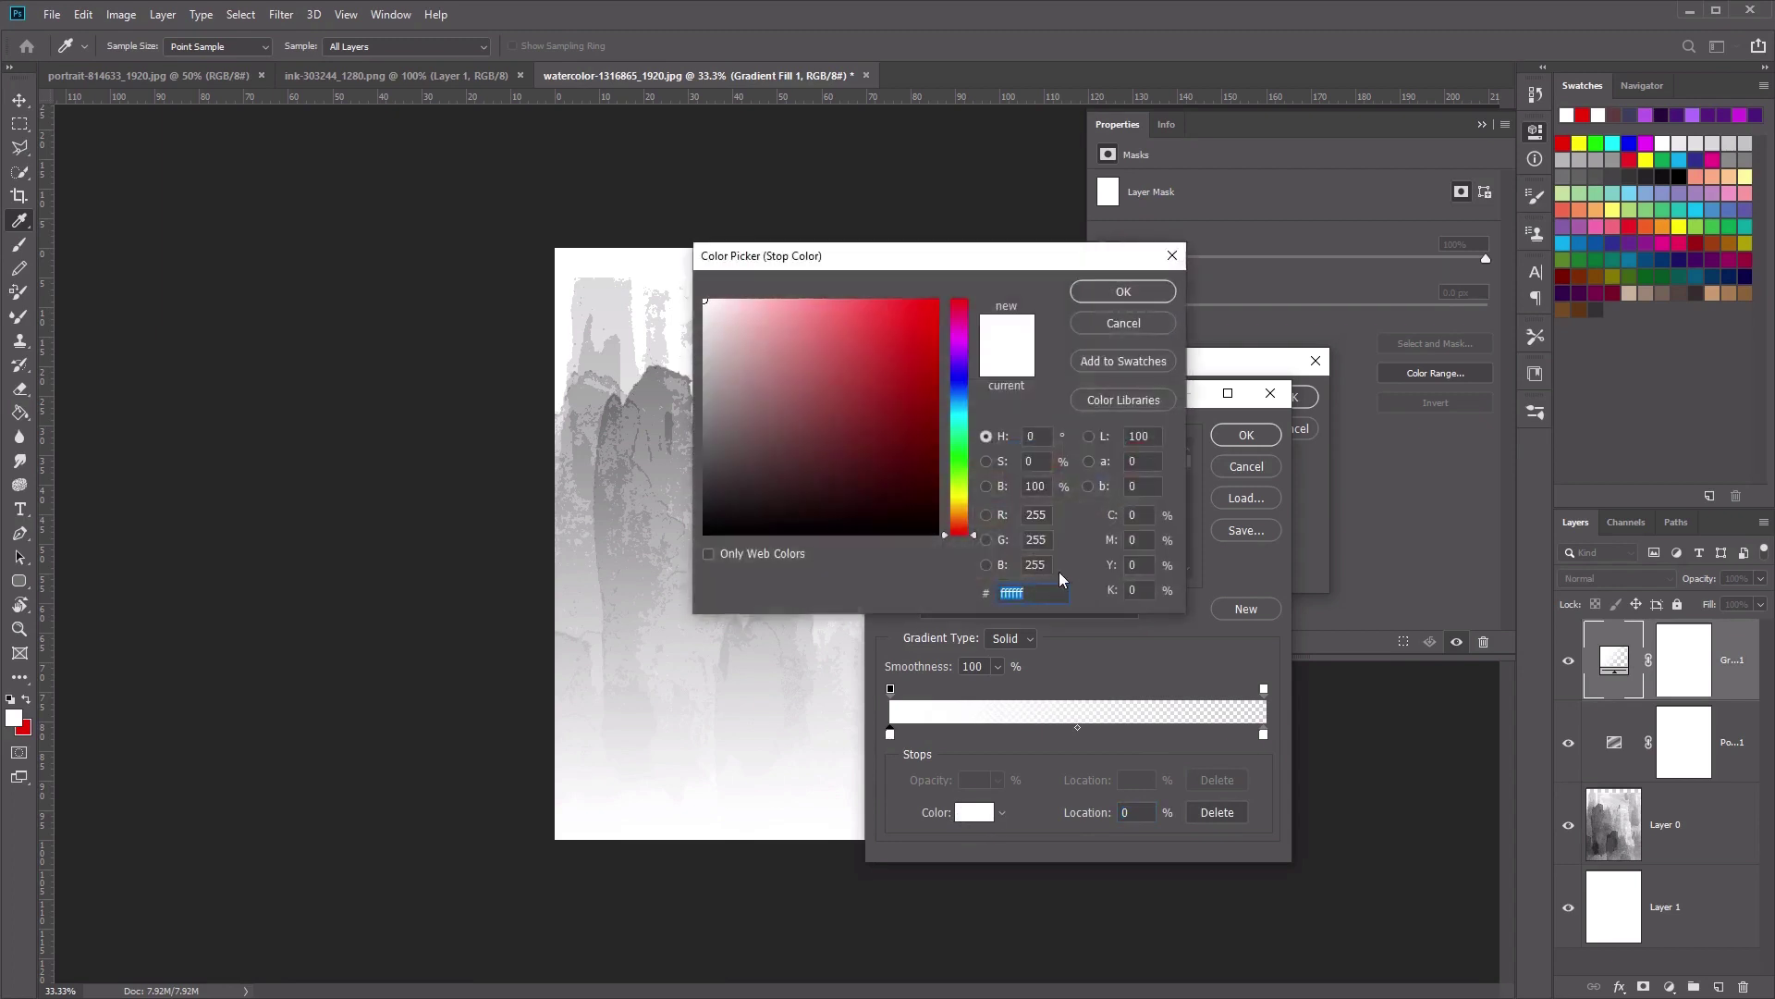
type("90")
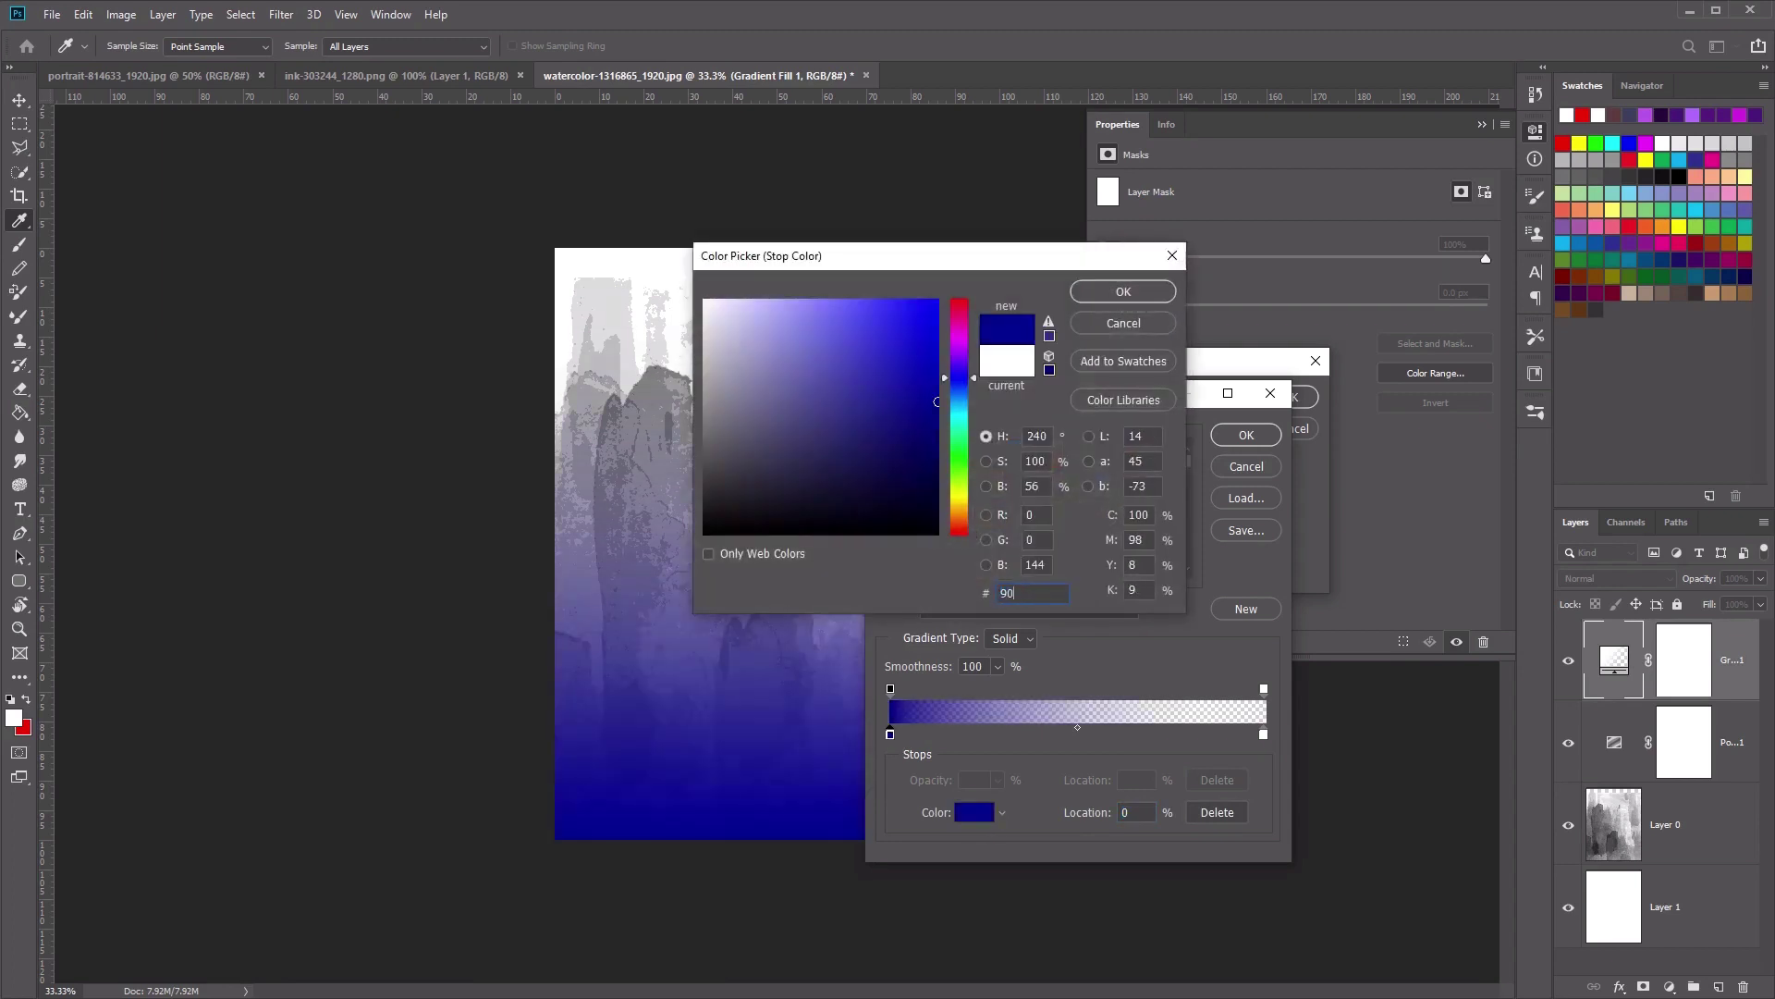
type("1026")
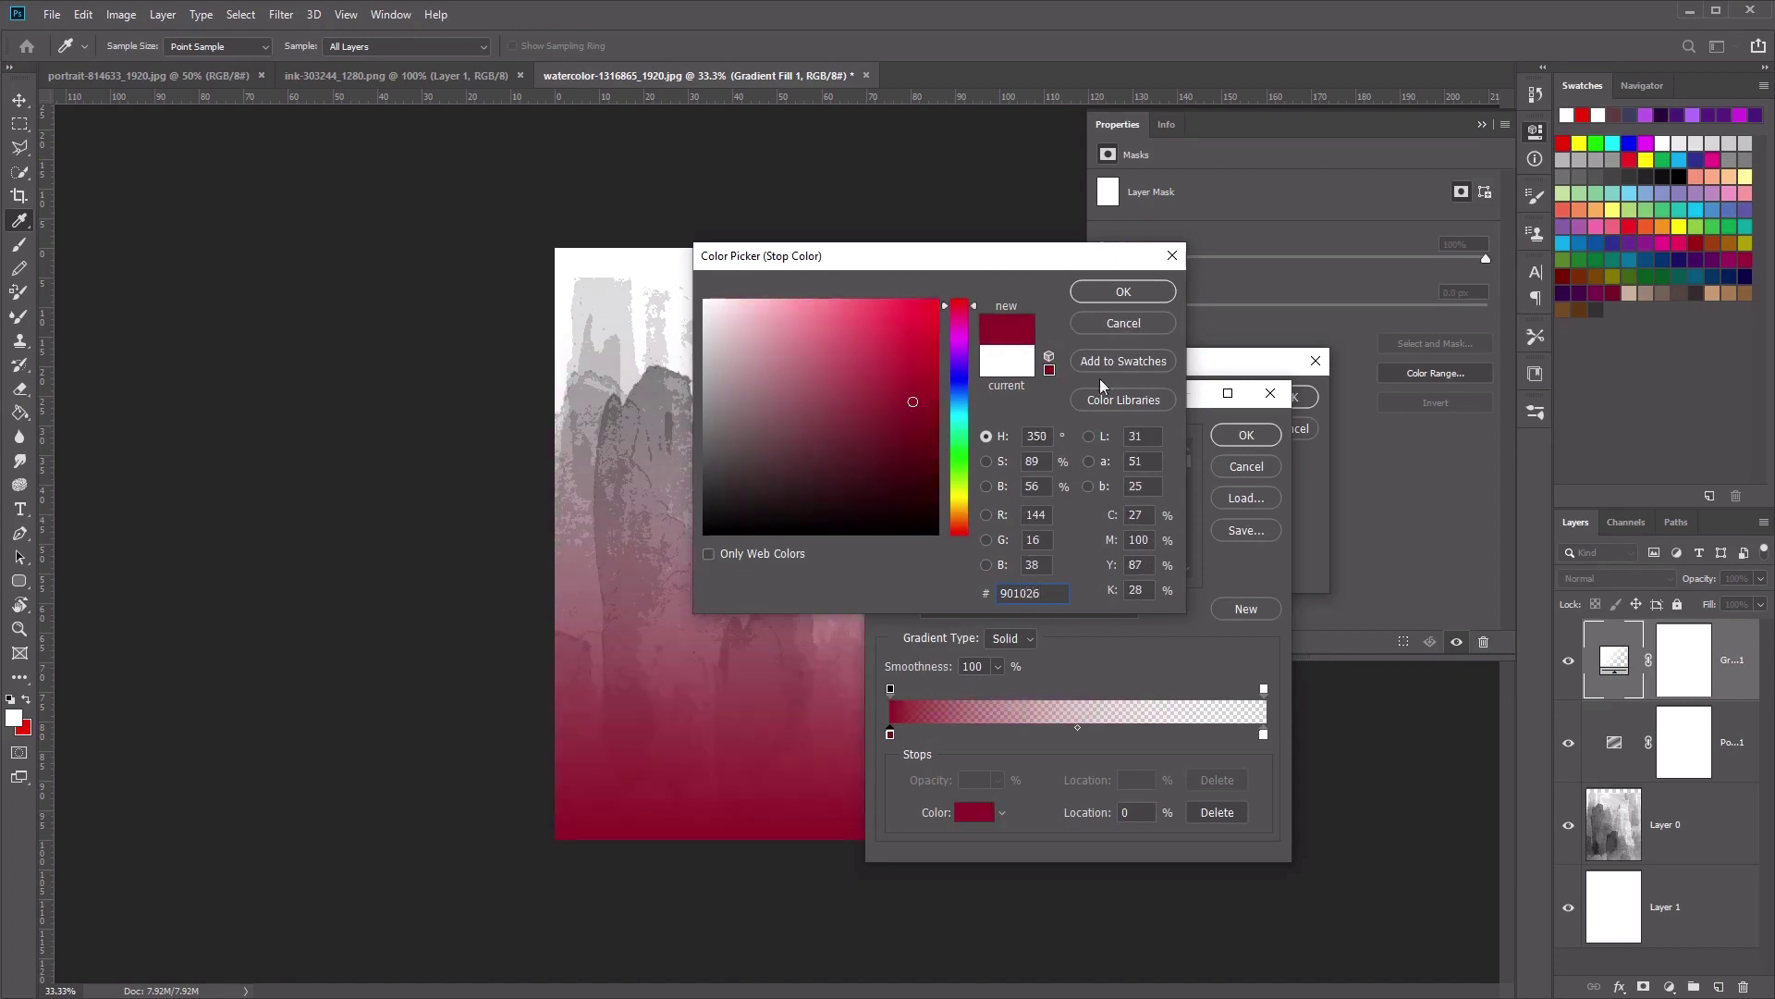
left_click(1126, 292)
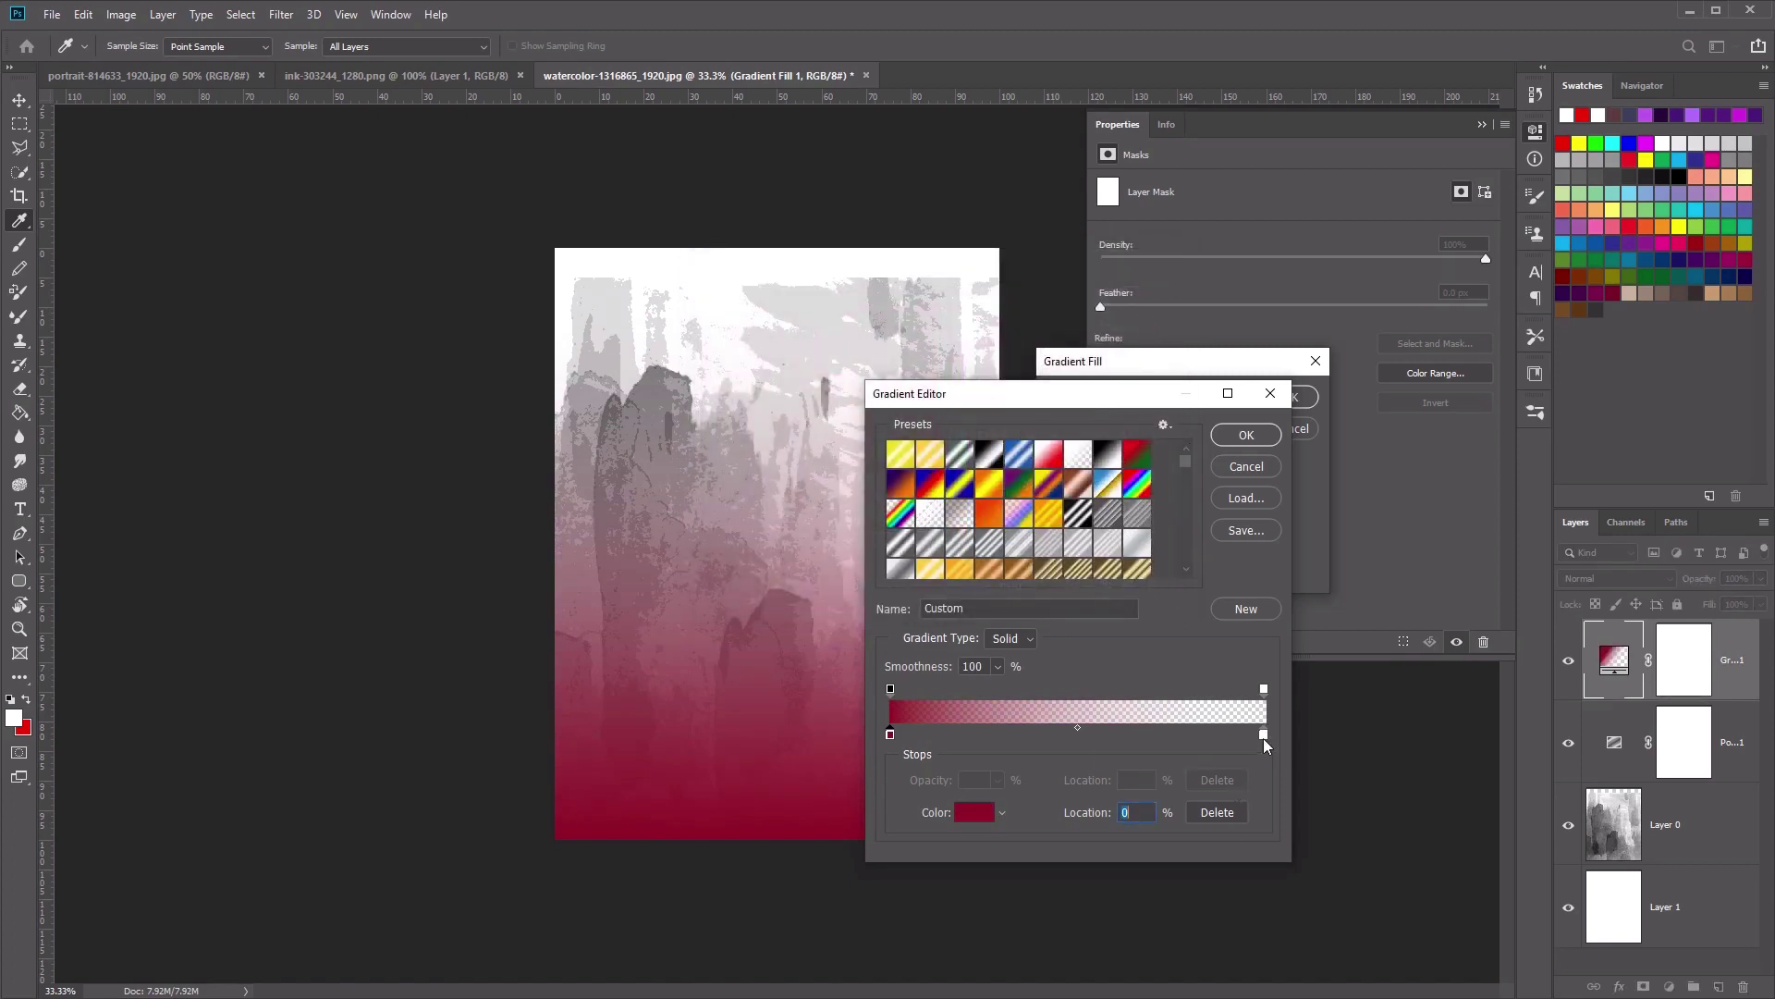
- Set the gradient's transparent end opacity stop to 100% so it ends in solid white, and apply the Gradient Fill
left_click(1263, 735)
left_click(1264, 689)
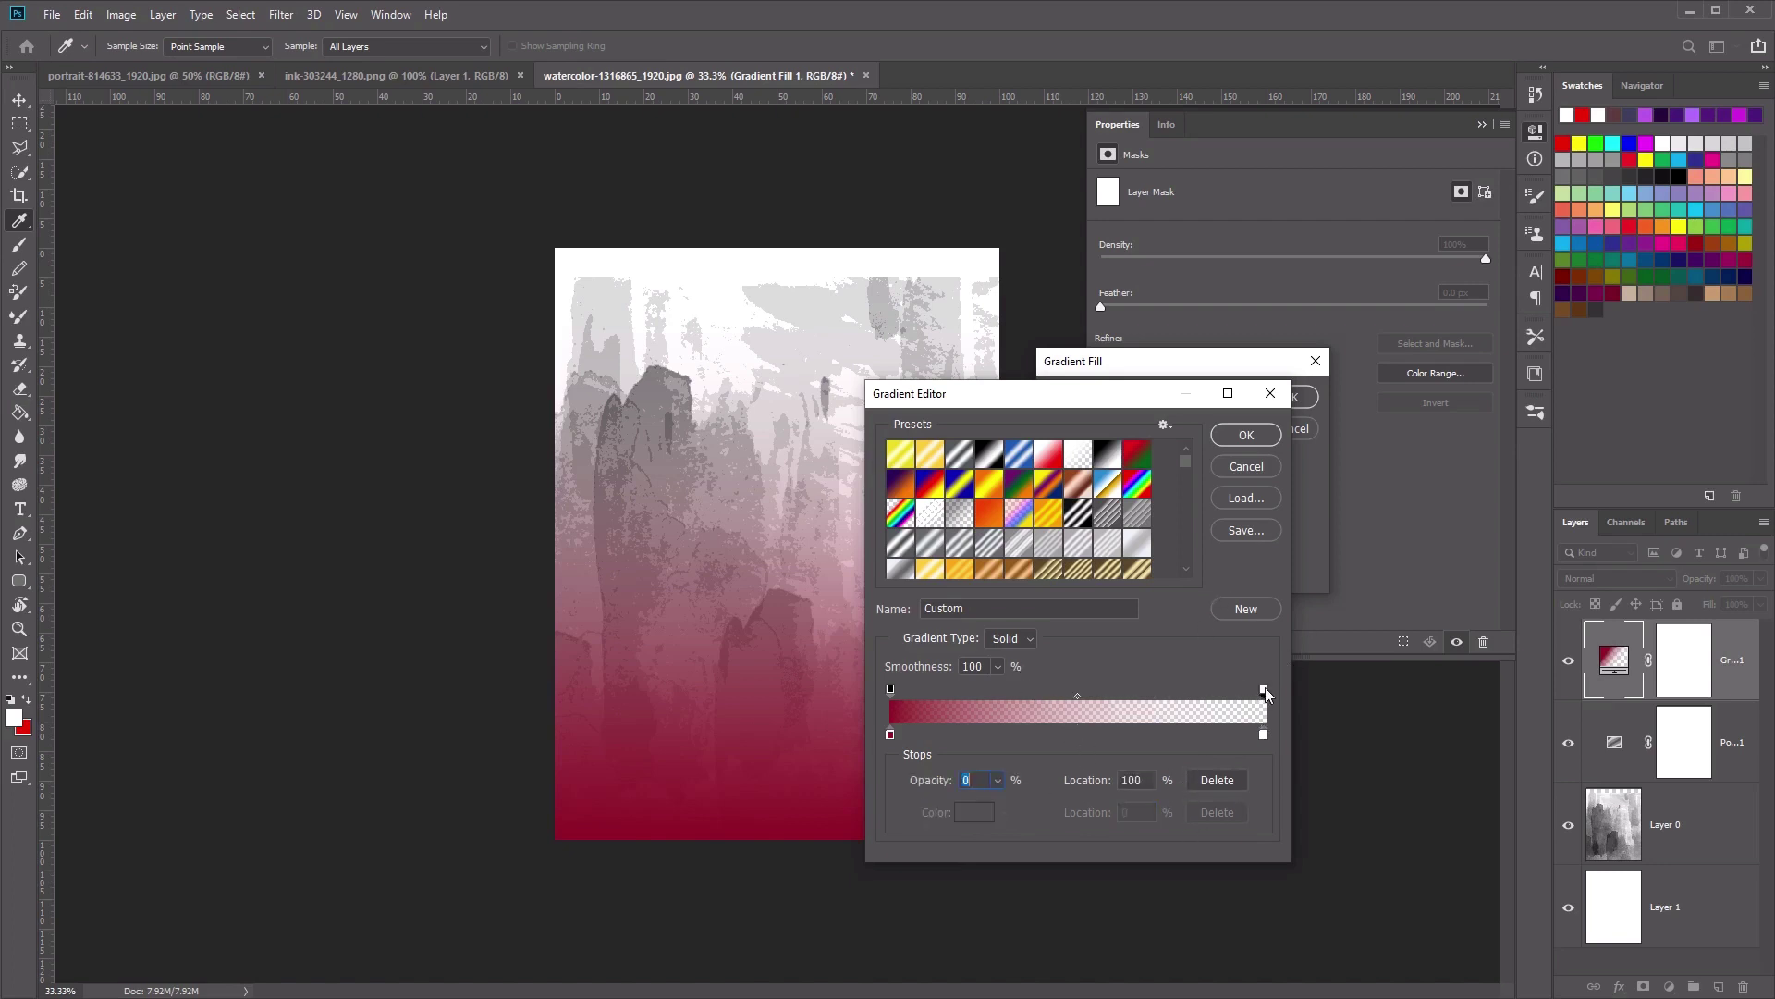
left_click(1003, 785)
left_click_drag(1000, 802, 1184, 802)
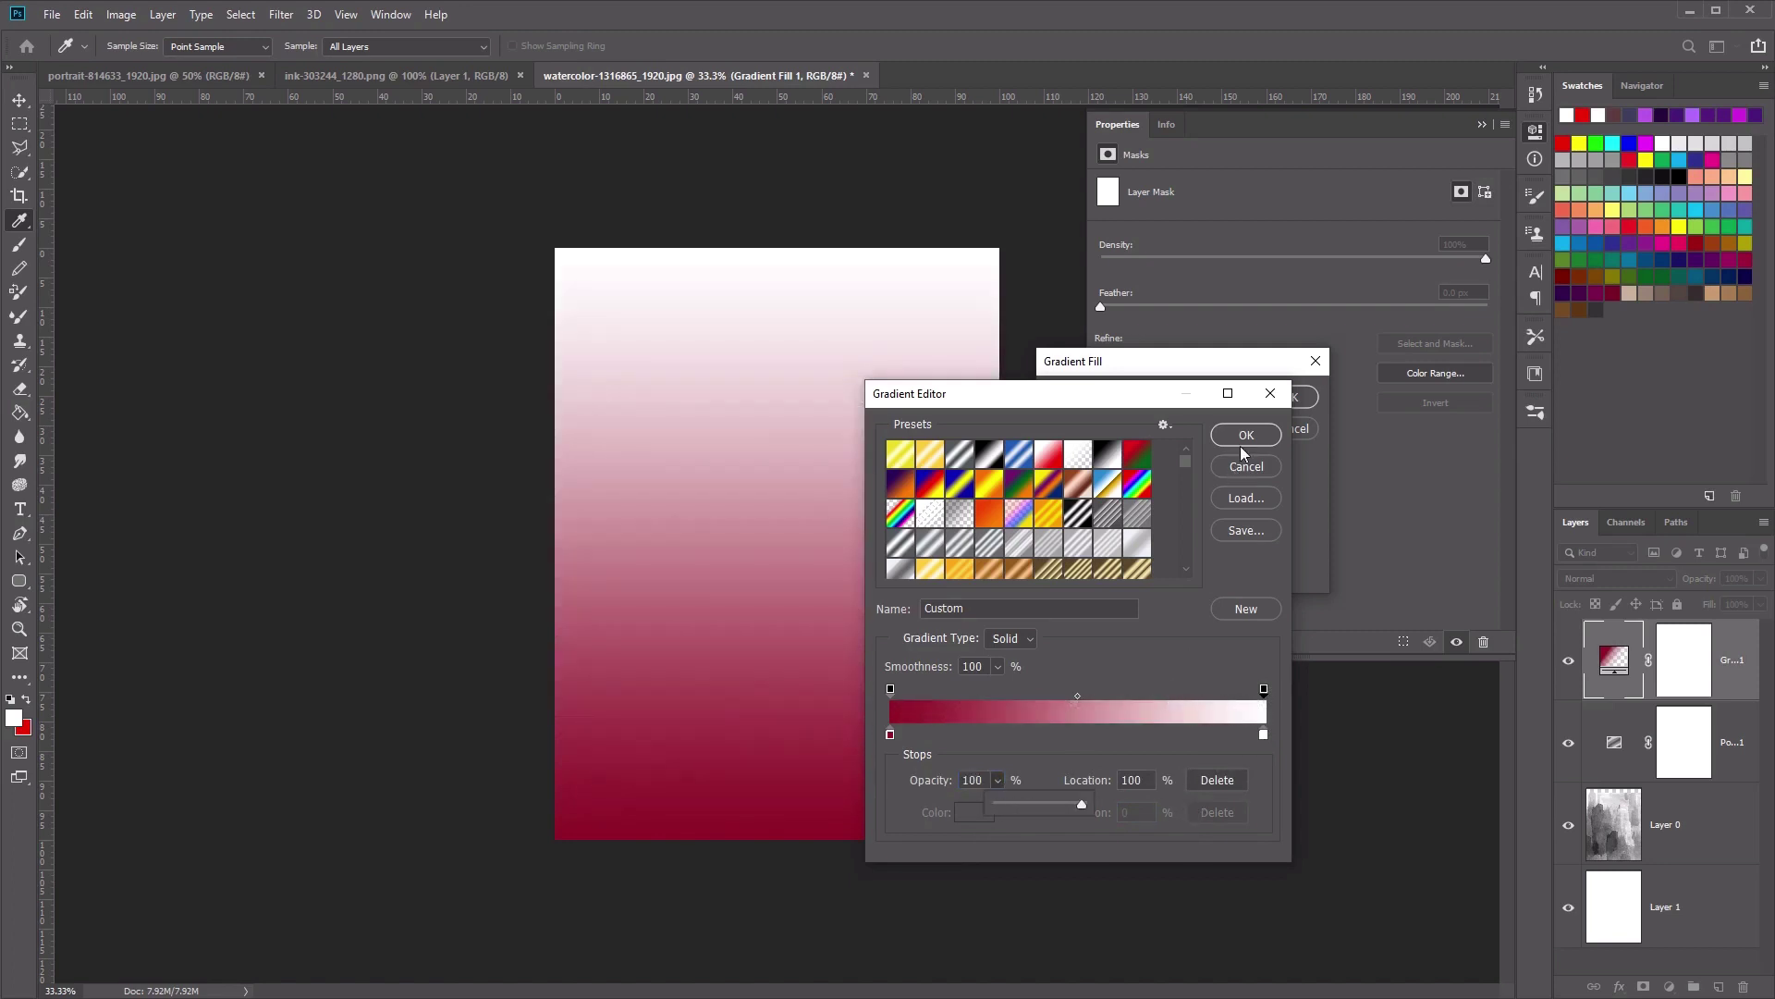
left_click(1242, 436)
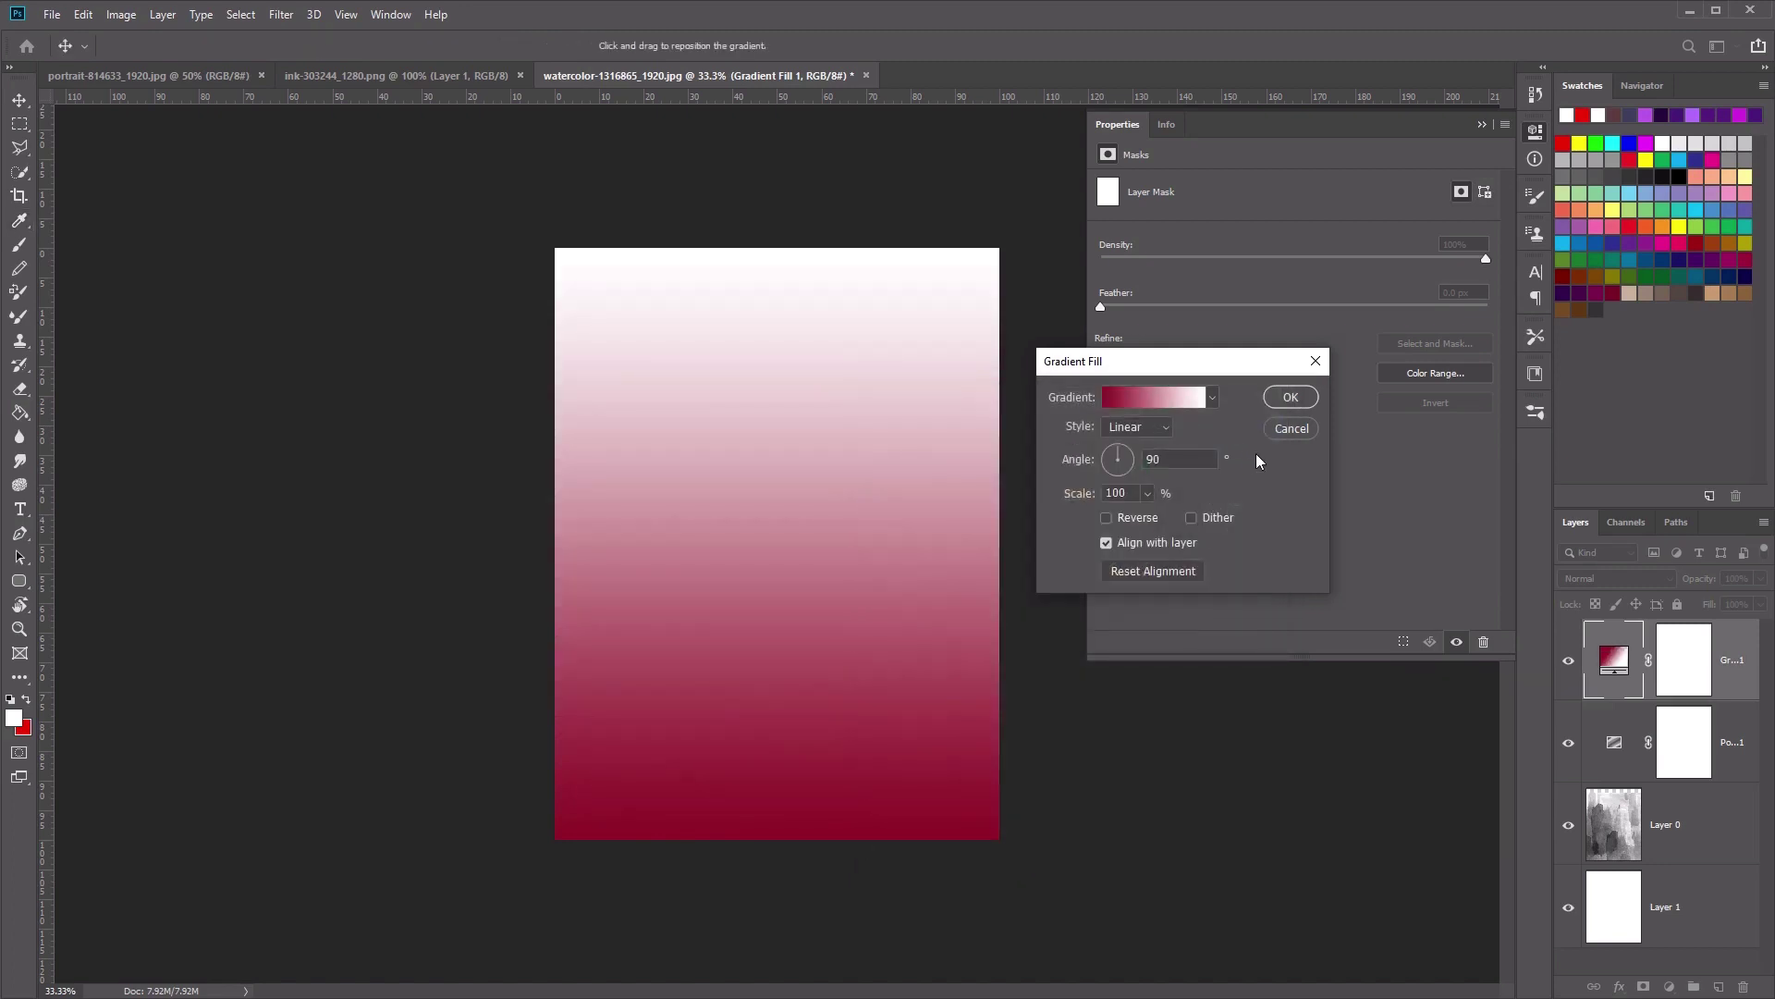
left_click(1290, 399)
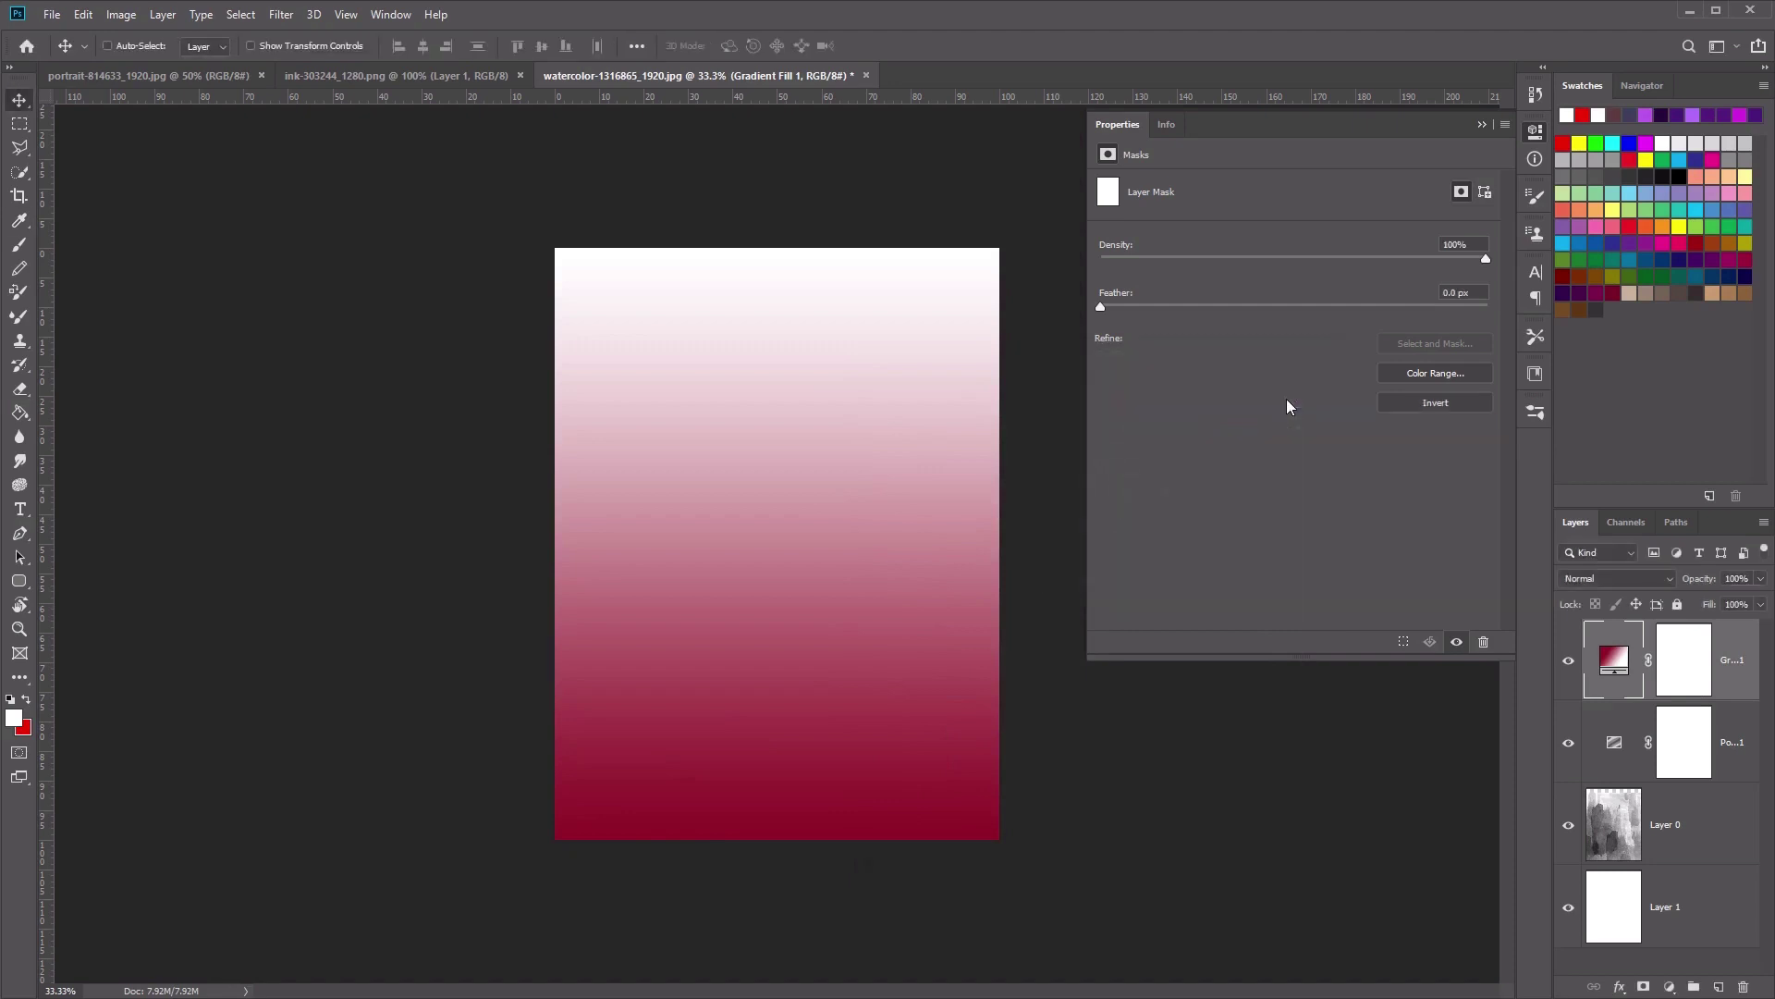
- Set the Gradient Fill layer's blend mode to Soft Light
key("m")
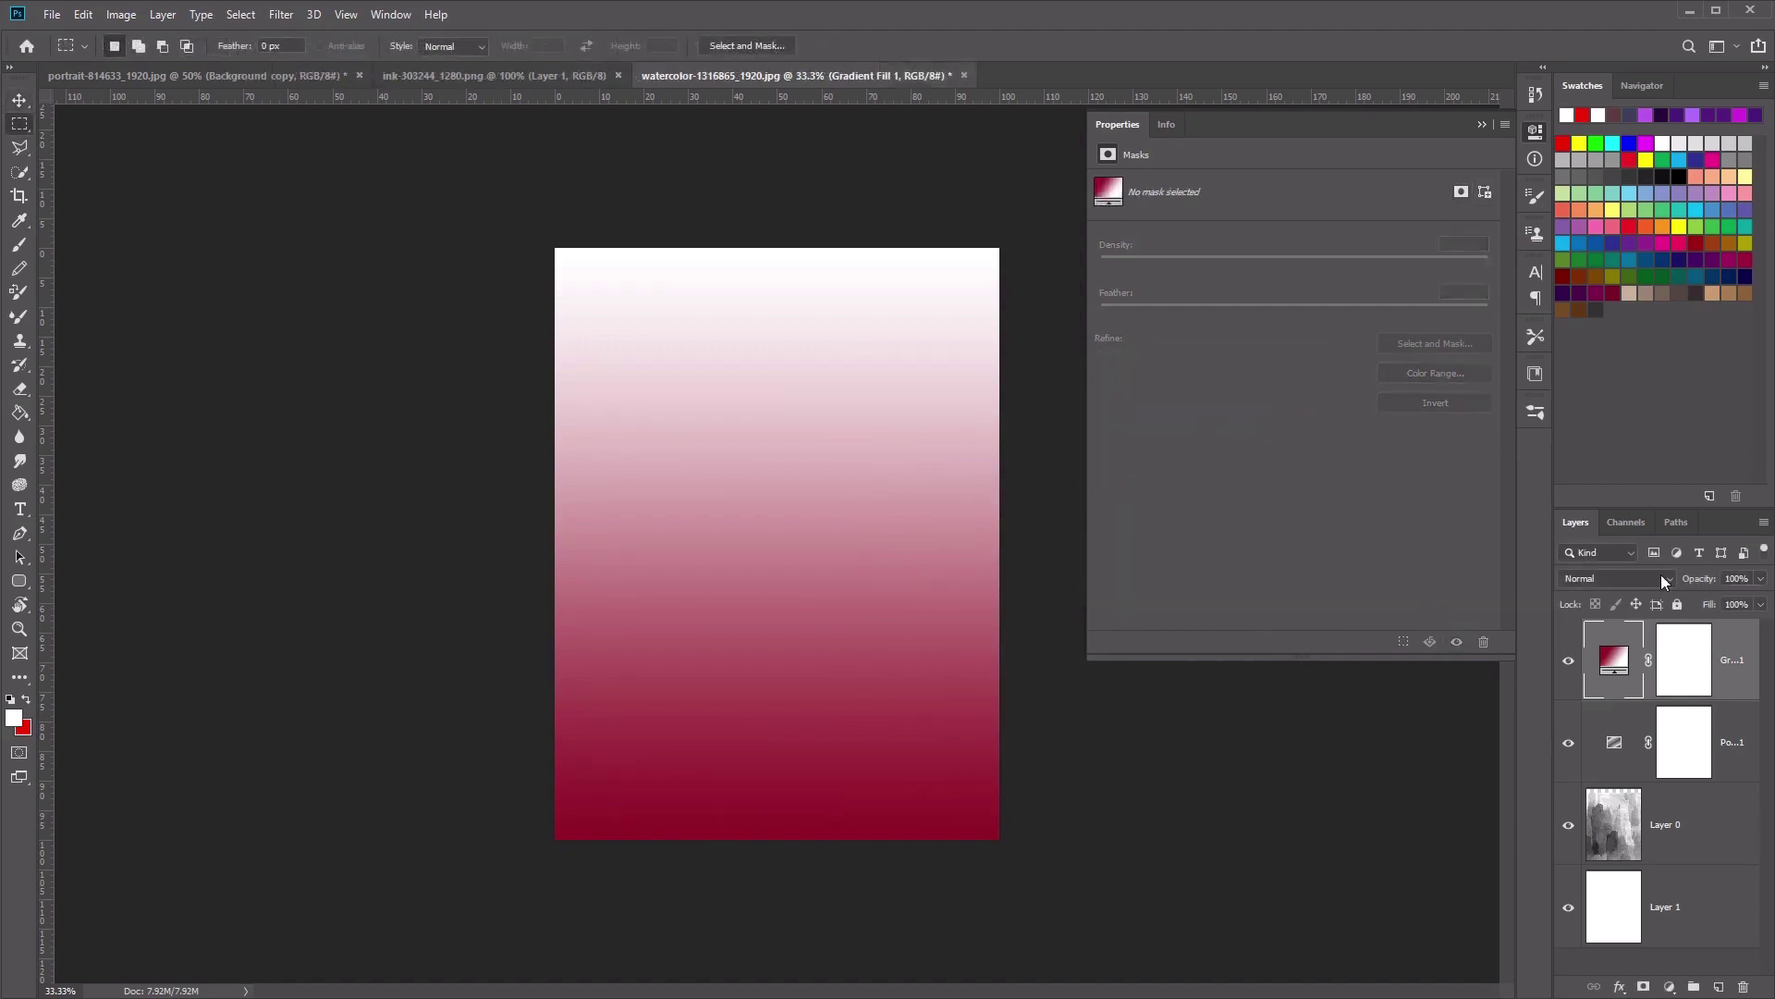
left_click(1661, 578)
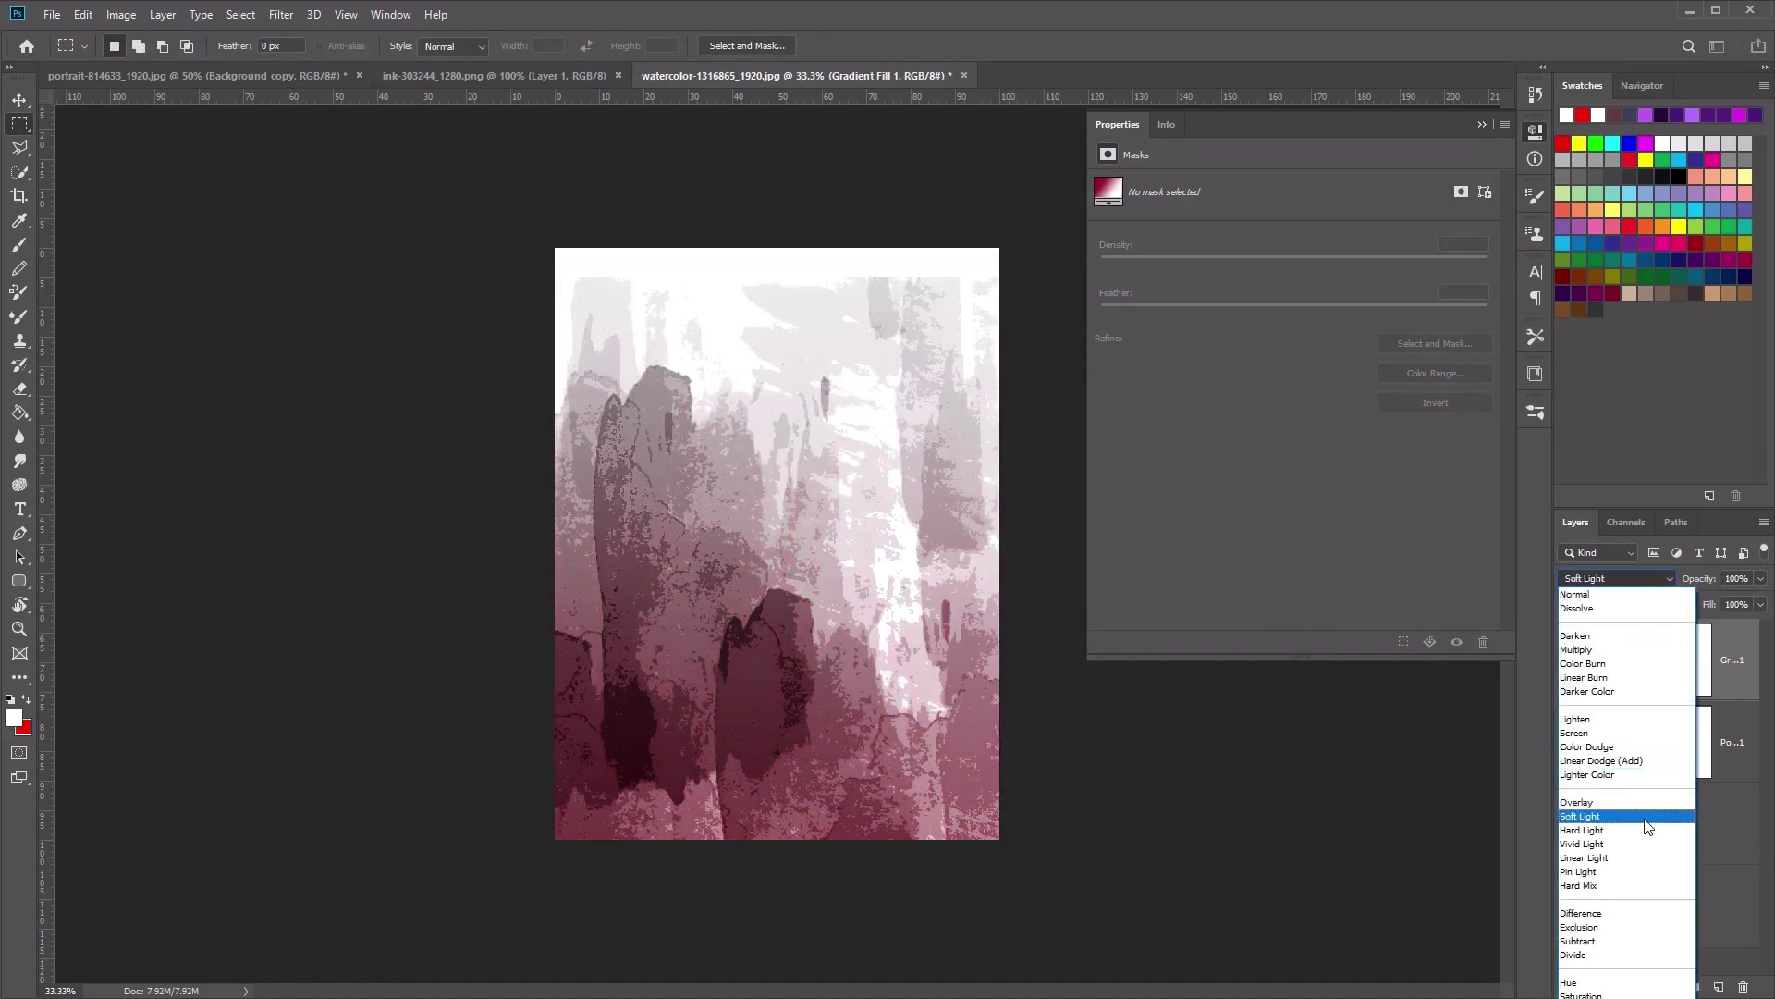
left_click(1646, 818)
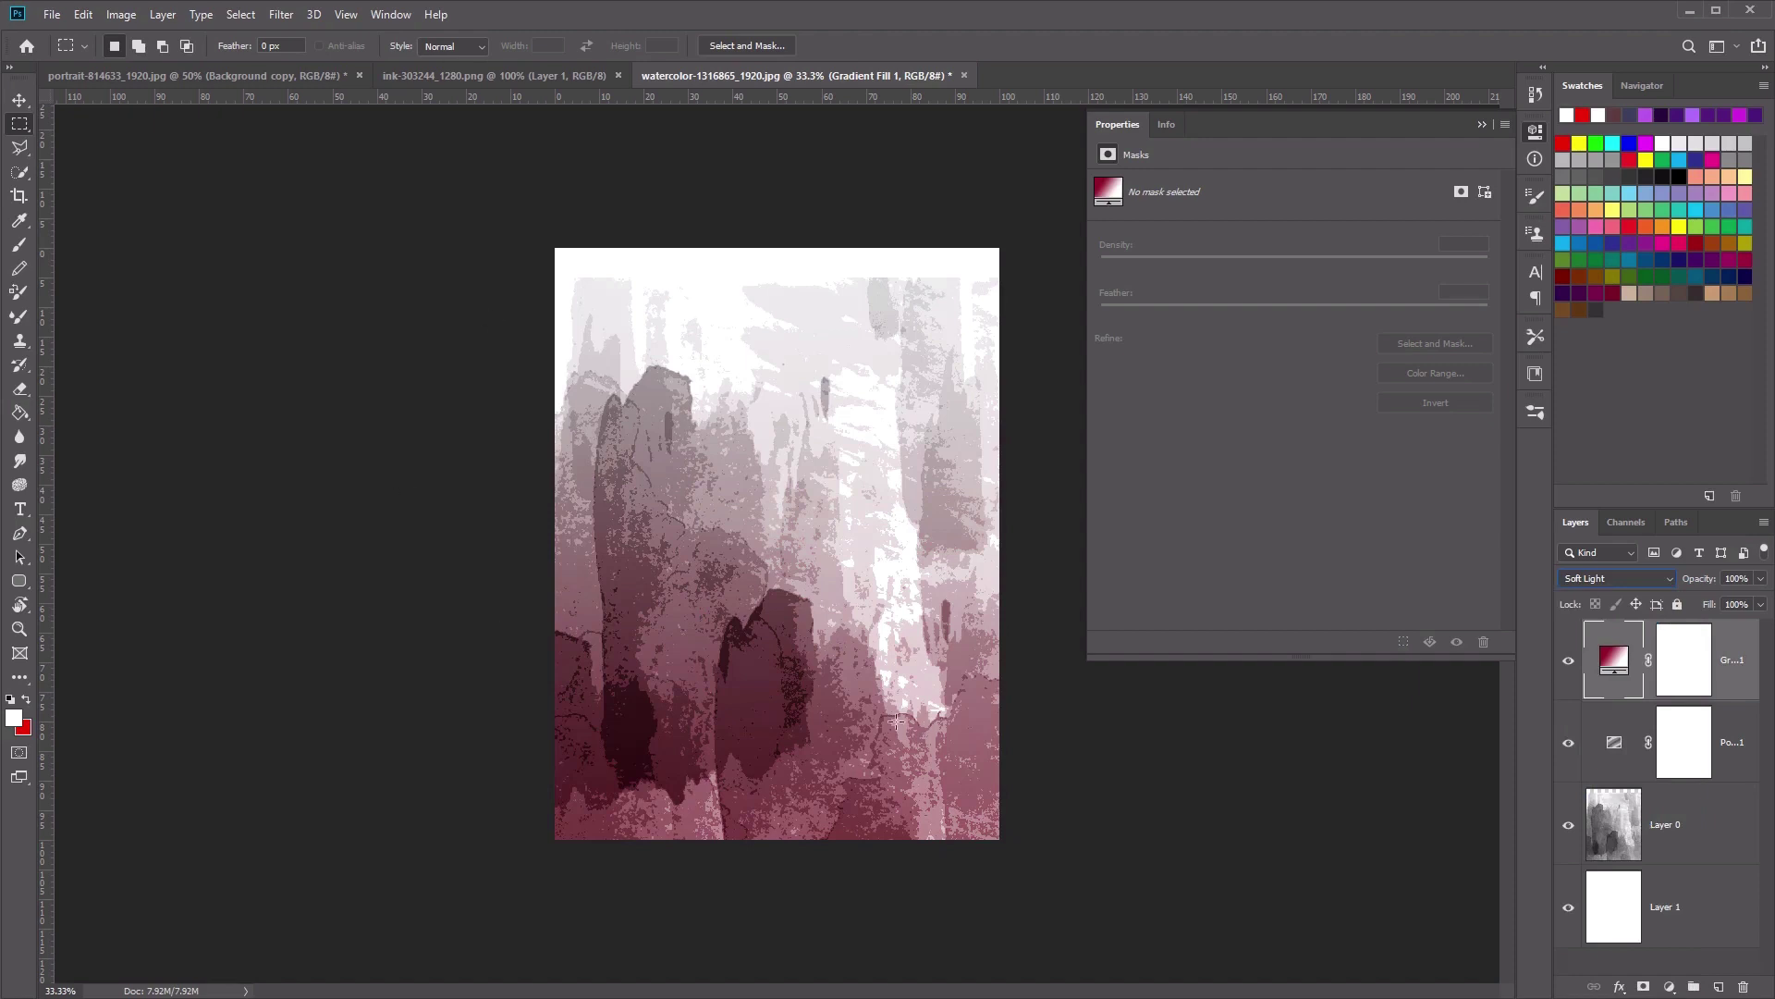
- Switch to the portrait document and delete its Background copy layer
left_click(185, 75)
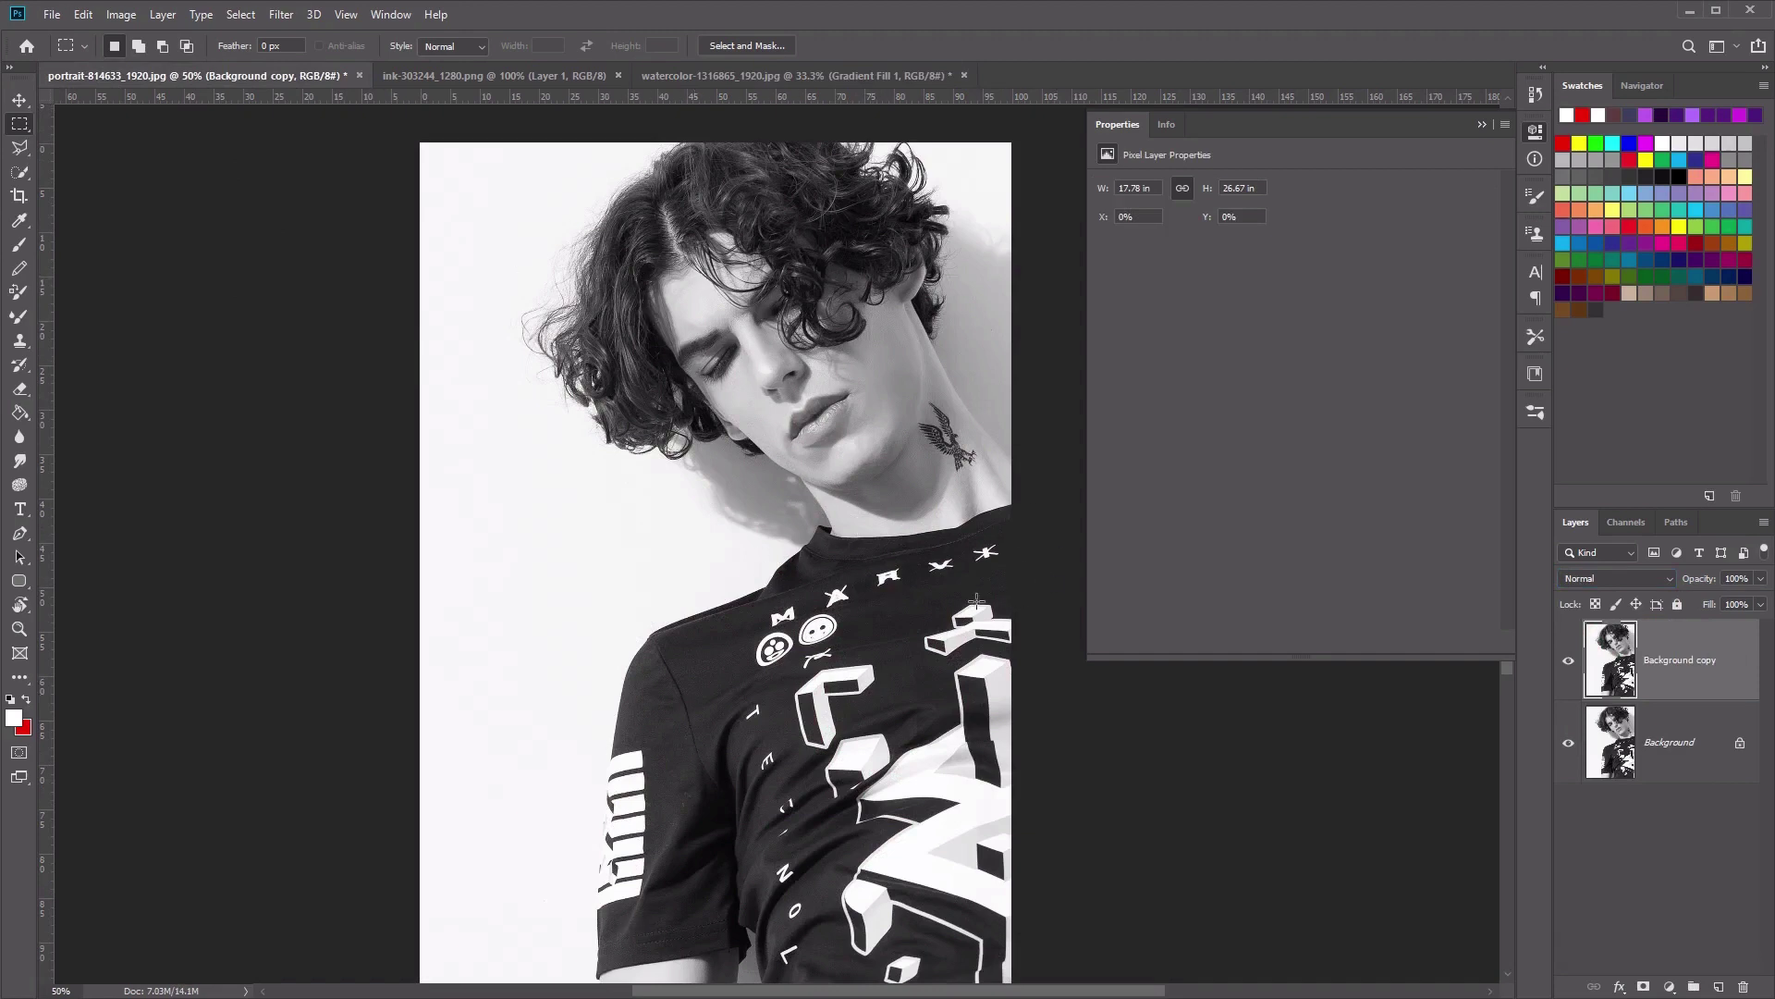
key("Delete")
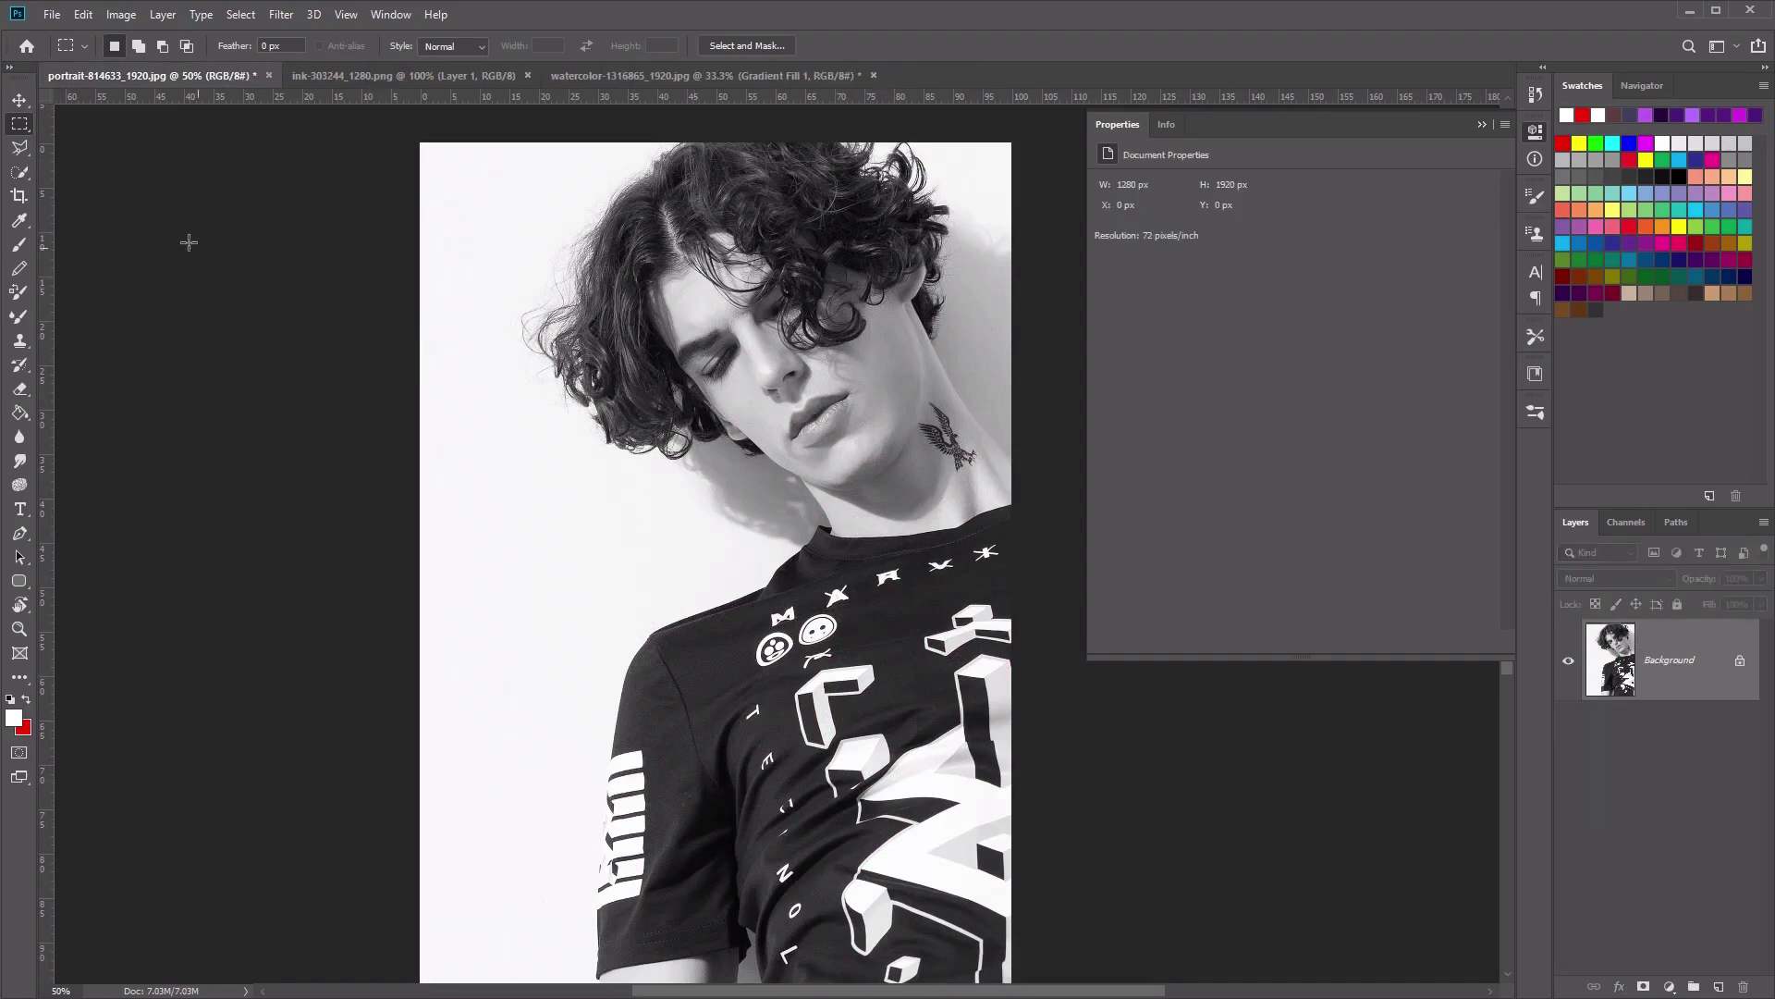
- Select the man's shirt, arm, face and hair with the Quick Selection tool
left_click(20, 174)
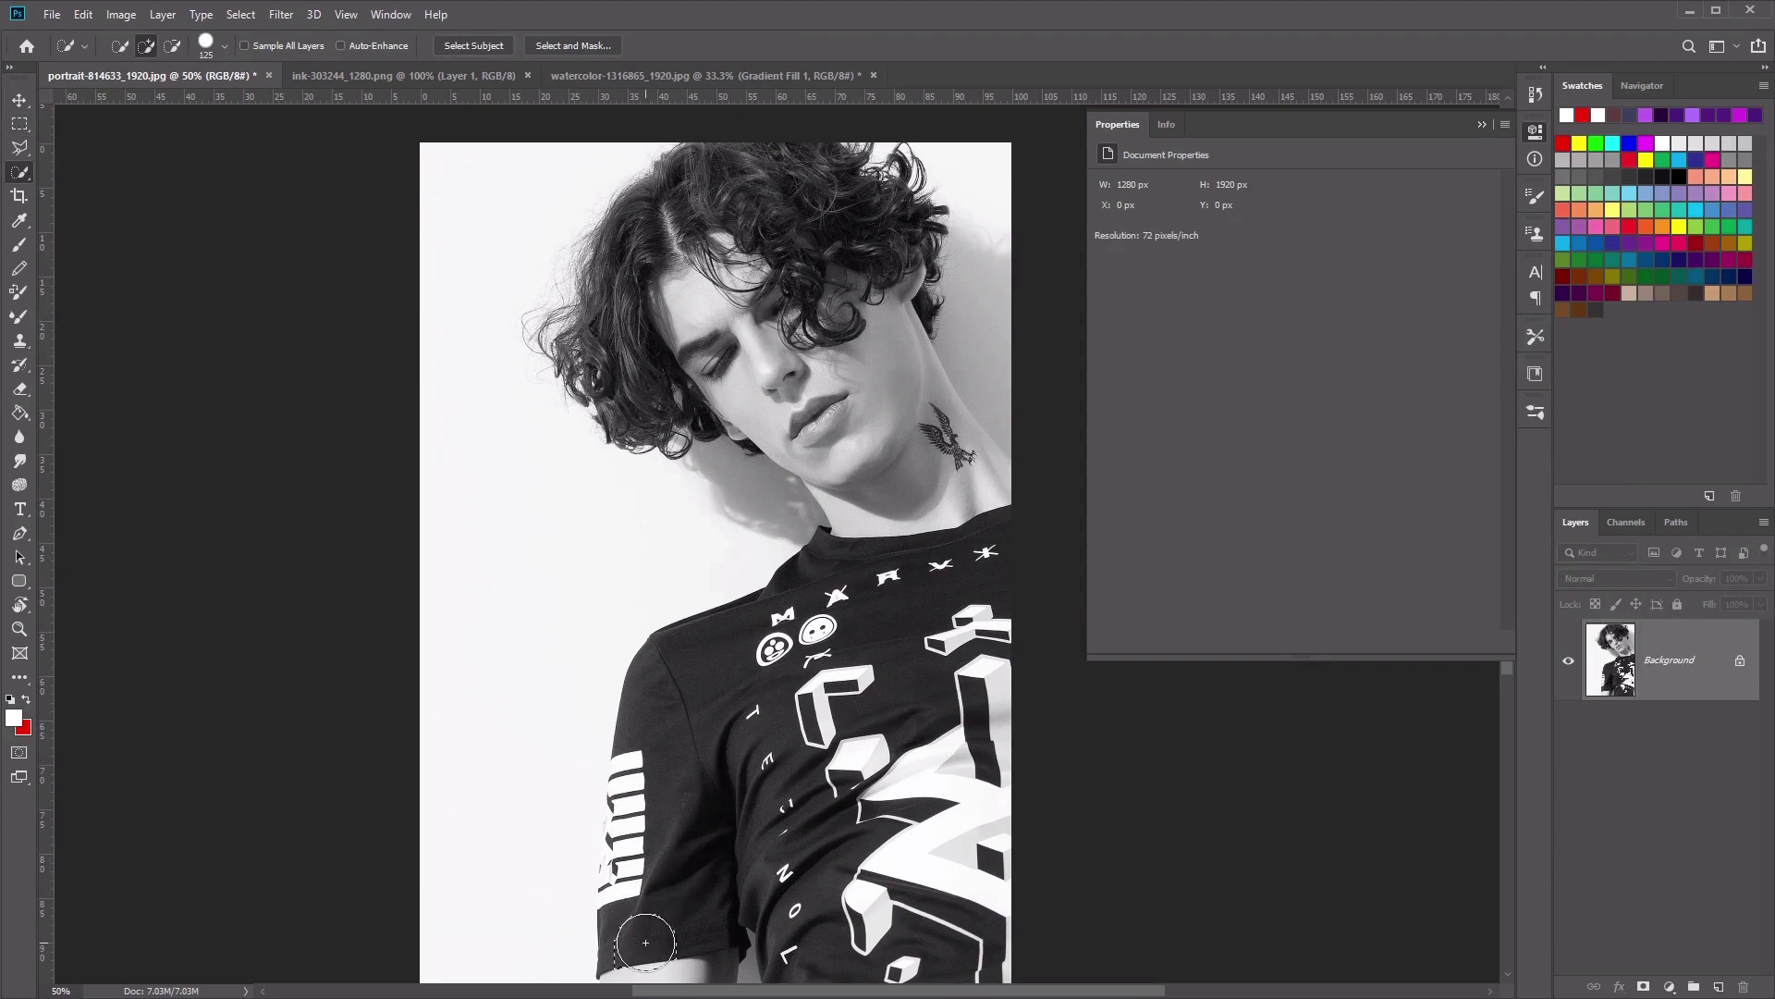
mouse_move(645, 942)
left_mouse_down()
mouse_move(674, 868)
mouse_move(697, 650)
mouse_move(793, 601)
mouse_move(865, 532)
mouse_move(823, 459)
mouse_move(748, 397)
mouse_move(802, 428)
left_mouse_up()
left_click(796, 435, "alt")
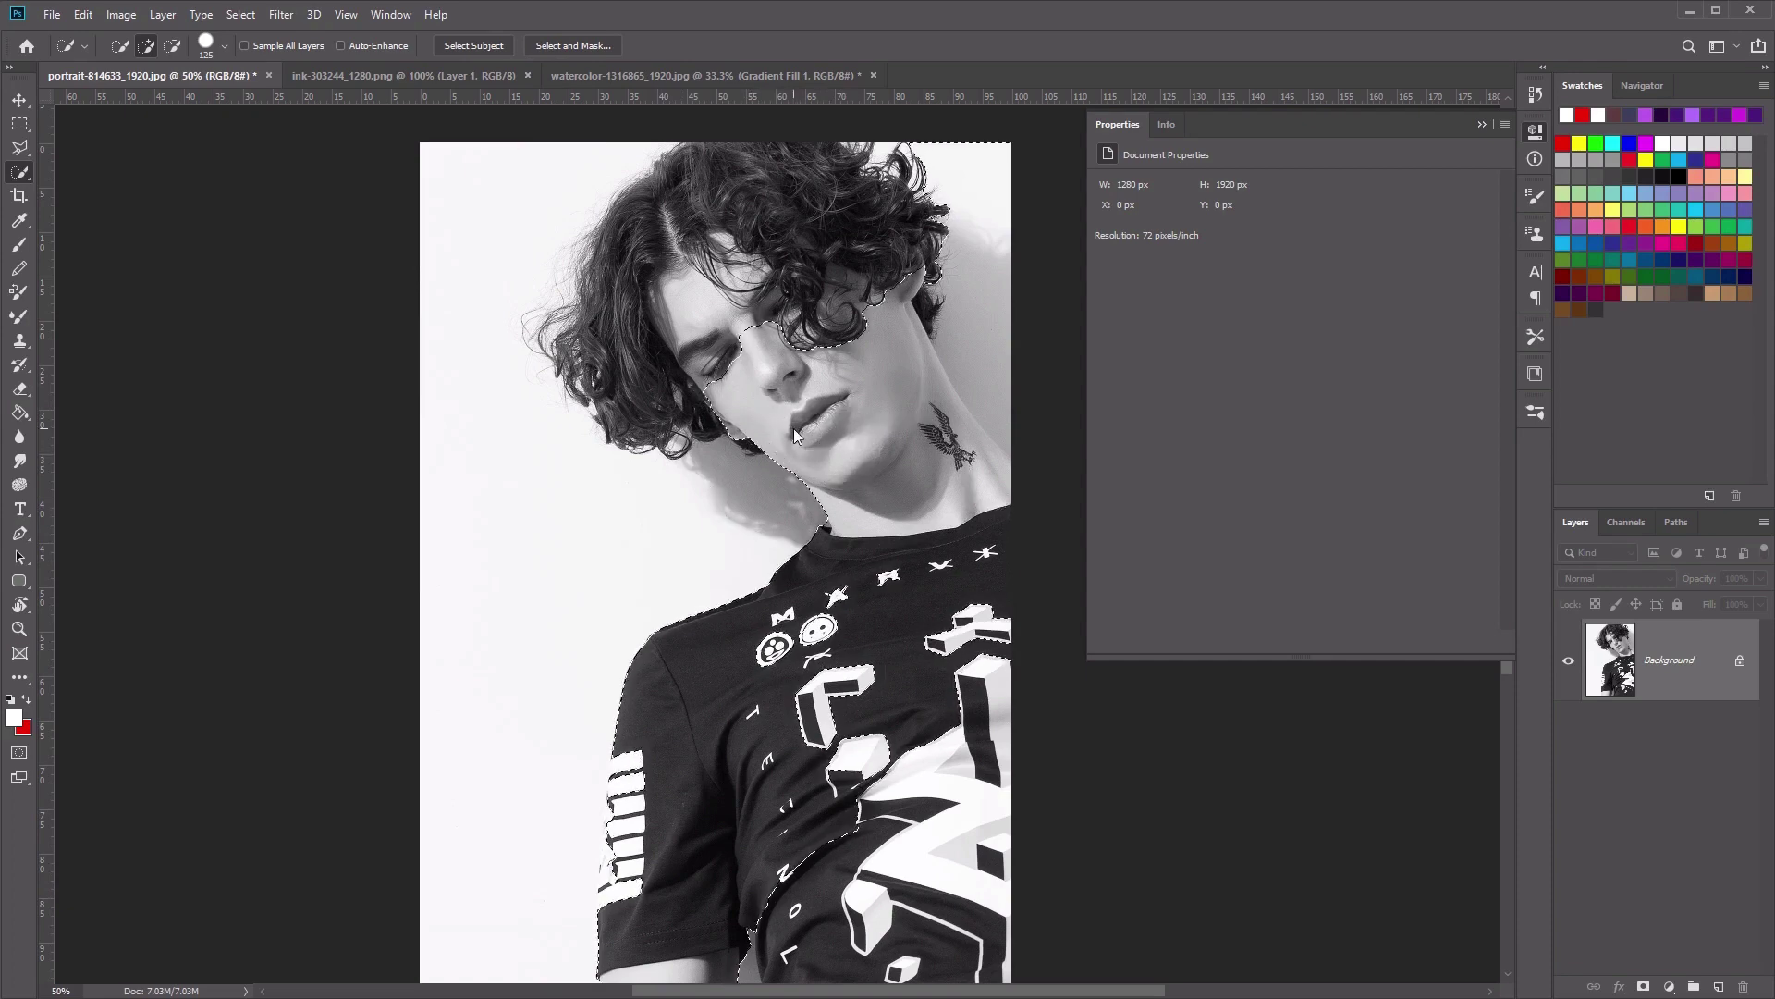
mouse_move(795, 435)
left_mouse_down()
mouse_move(713, 371)
mouse_move(635, 393)
mouse_move(617, 315)
mouse_move(666, 208)
left_mouse_up()
left_click_drag(699, 176, 804, 315)
- Add the missing interior areas of the face and torso to the selection with the Polygonal Lasso
left_click(25, 152)
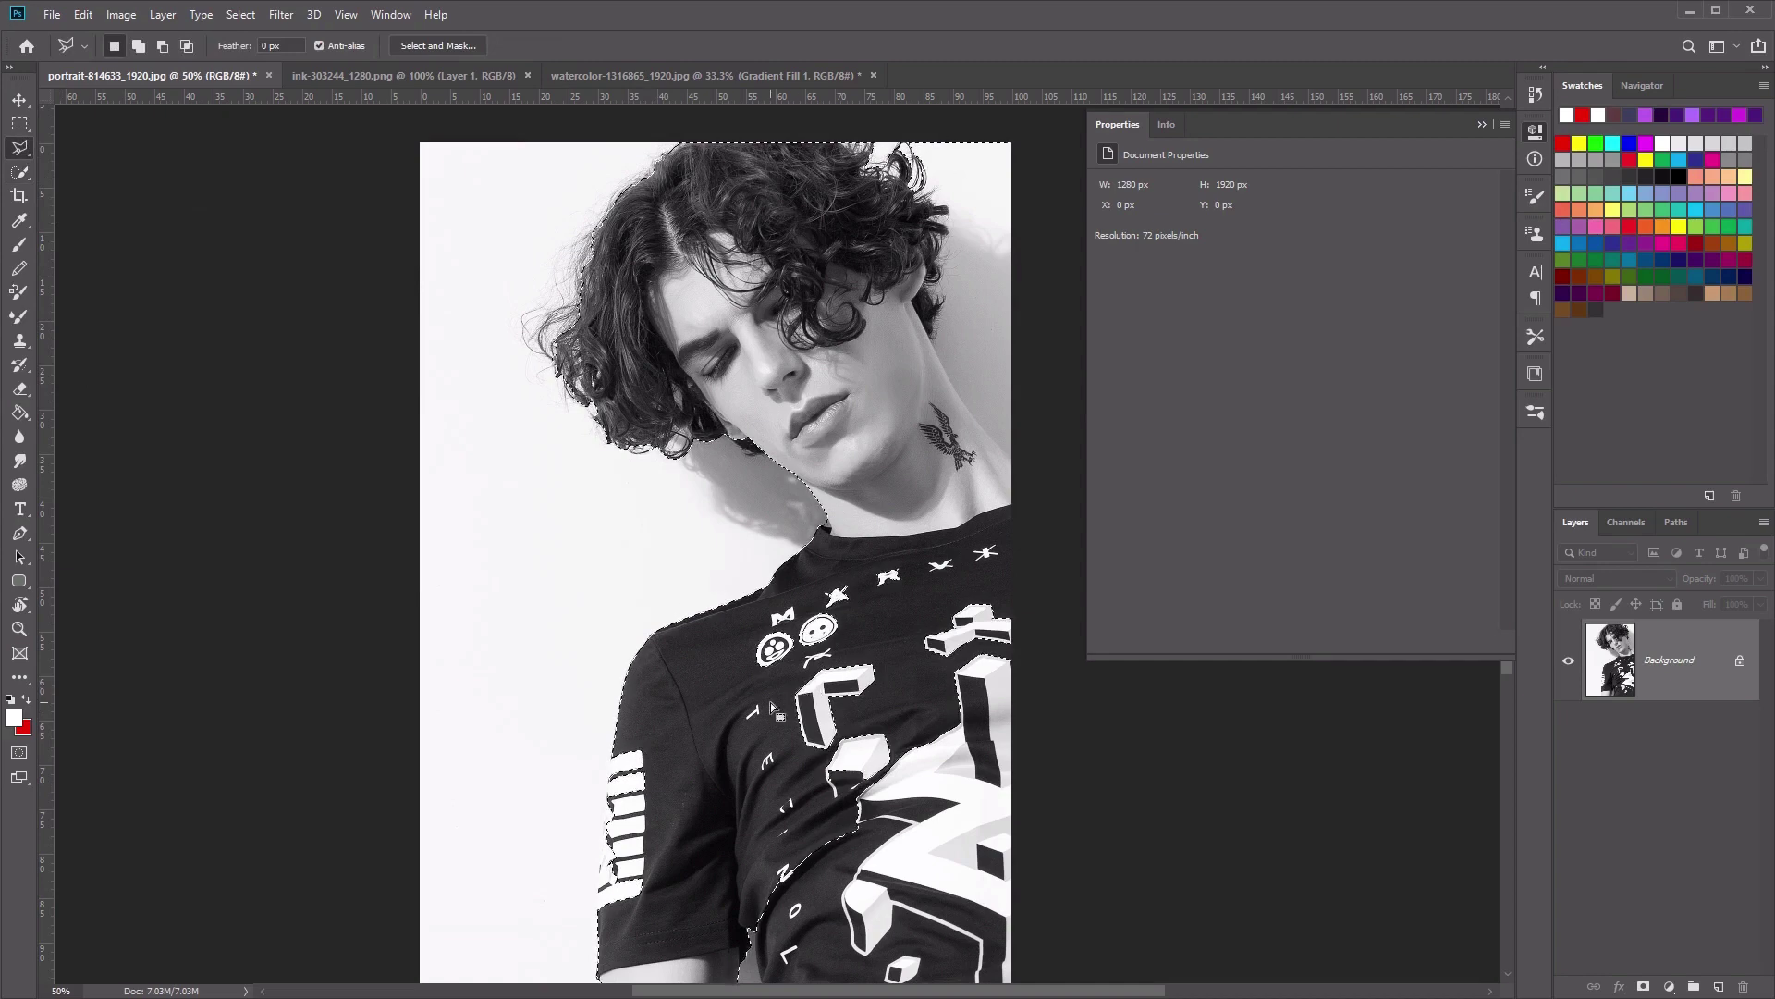
key("shift")
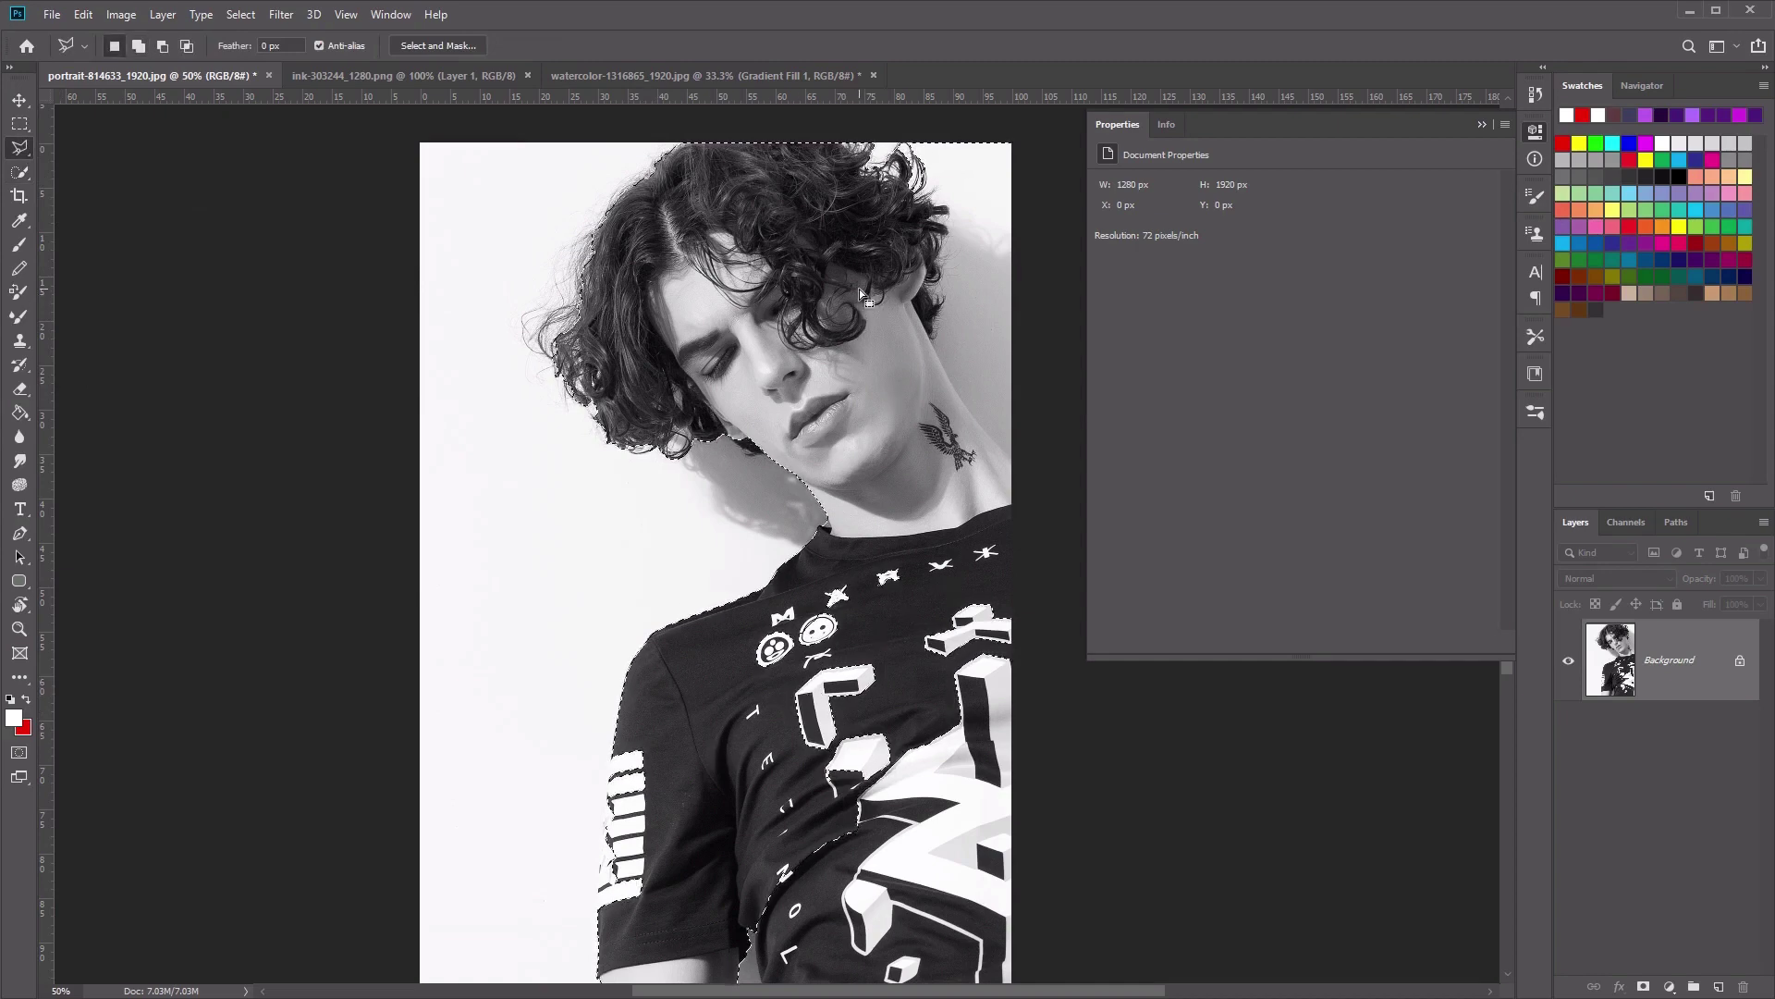
left_click(860, 289)
left_click(861, 645)
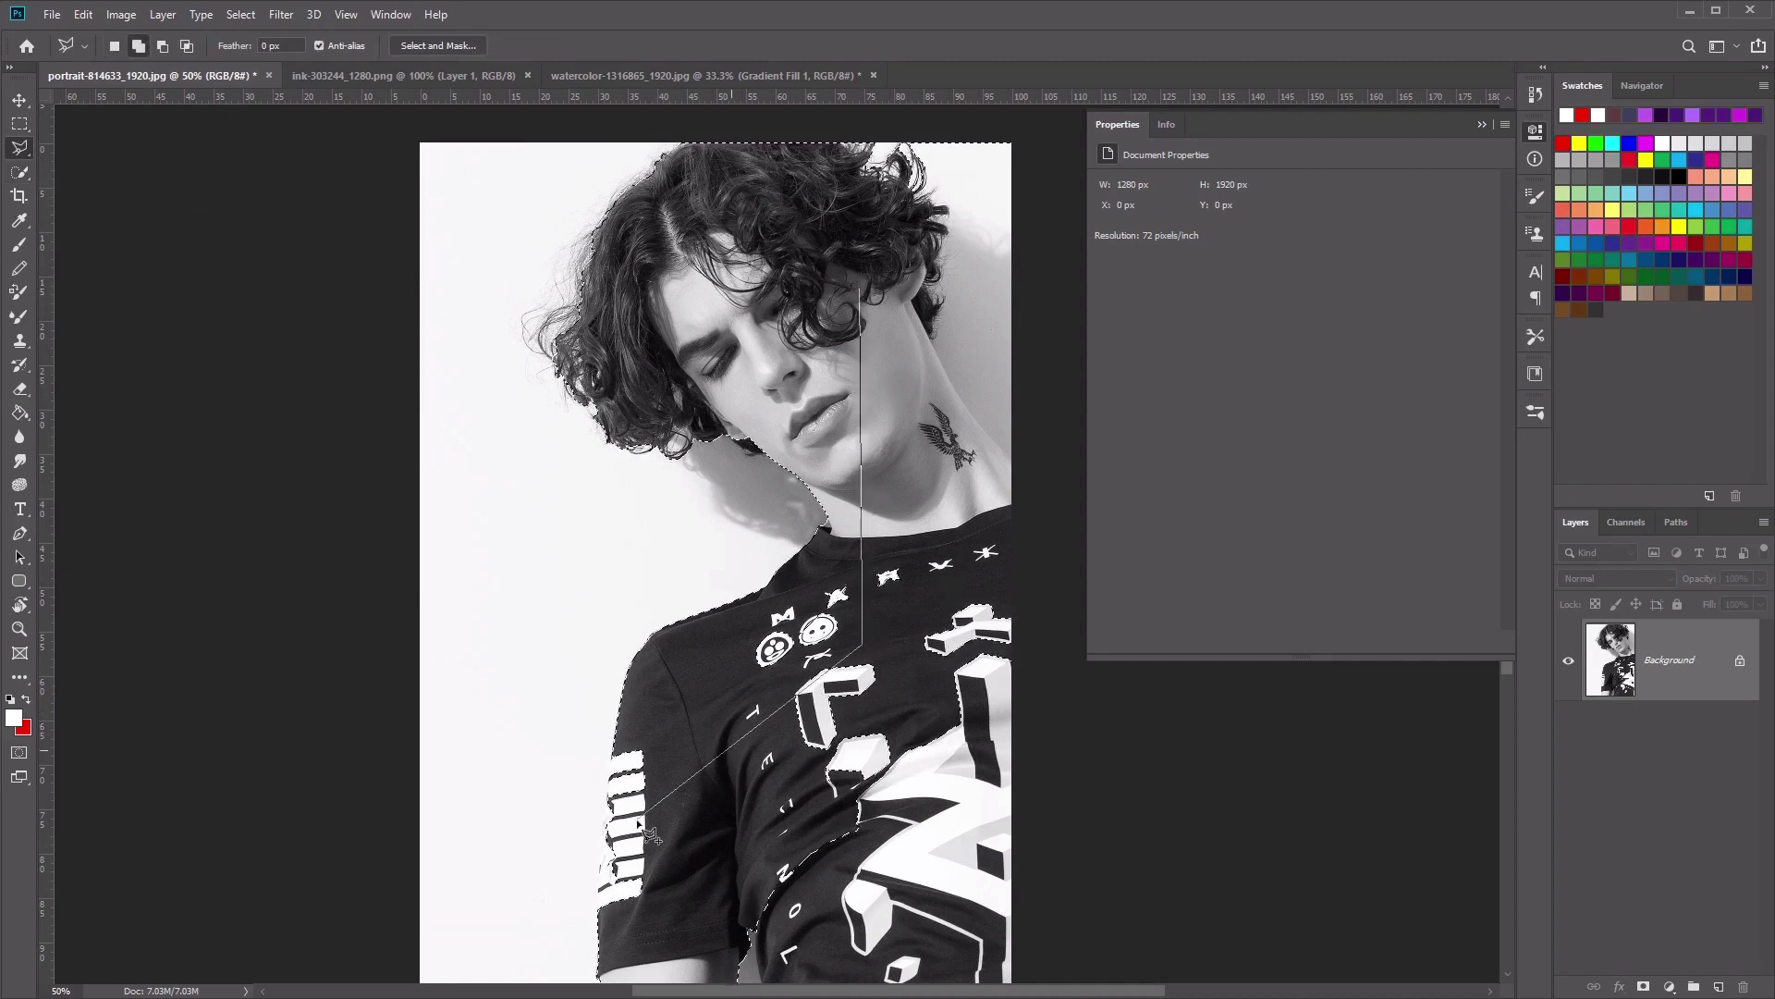
left_click(648, 836)
scroll(648, 836, "down", 5)
left_click(688, 660)
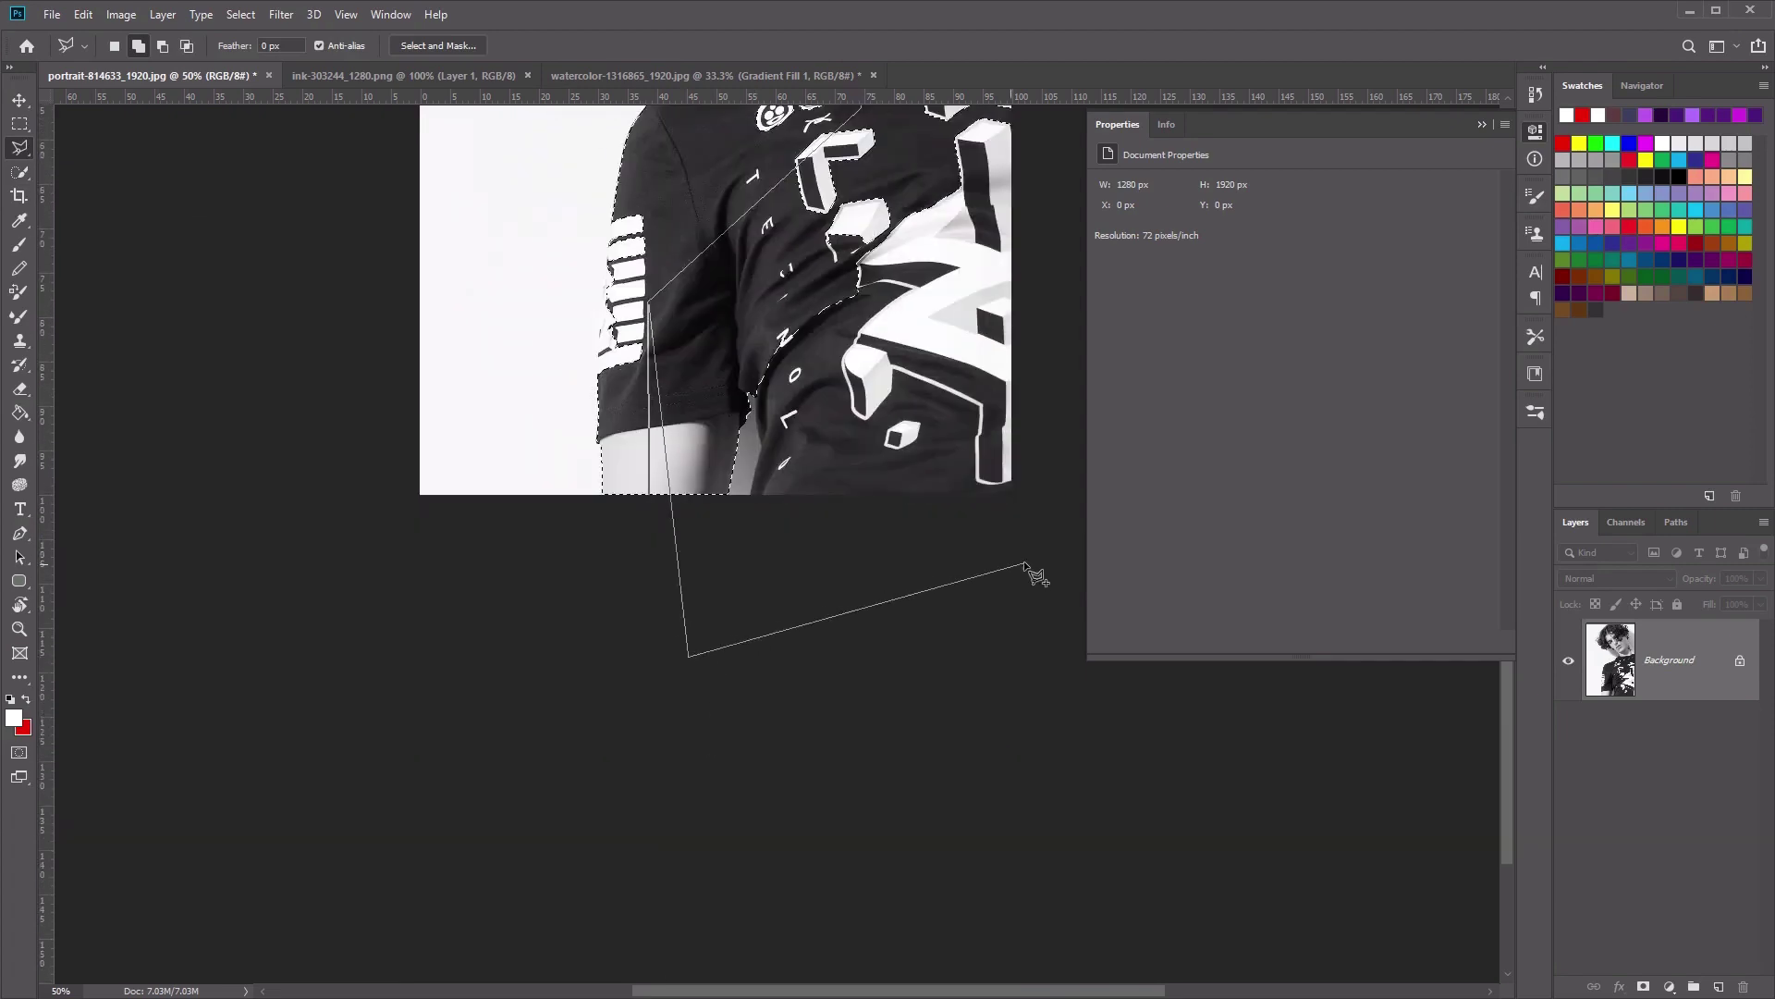
left_click(1027, 569)
left_click(1068, 305)
key("space")
mouse_move(1063, 240)
left_mouse_down()
mouse_move(991, 522)
mouse_move(972, 689)
left_mouse_up()
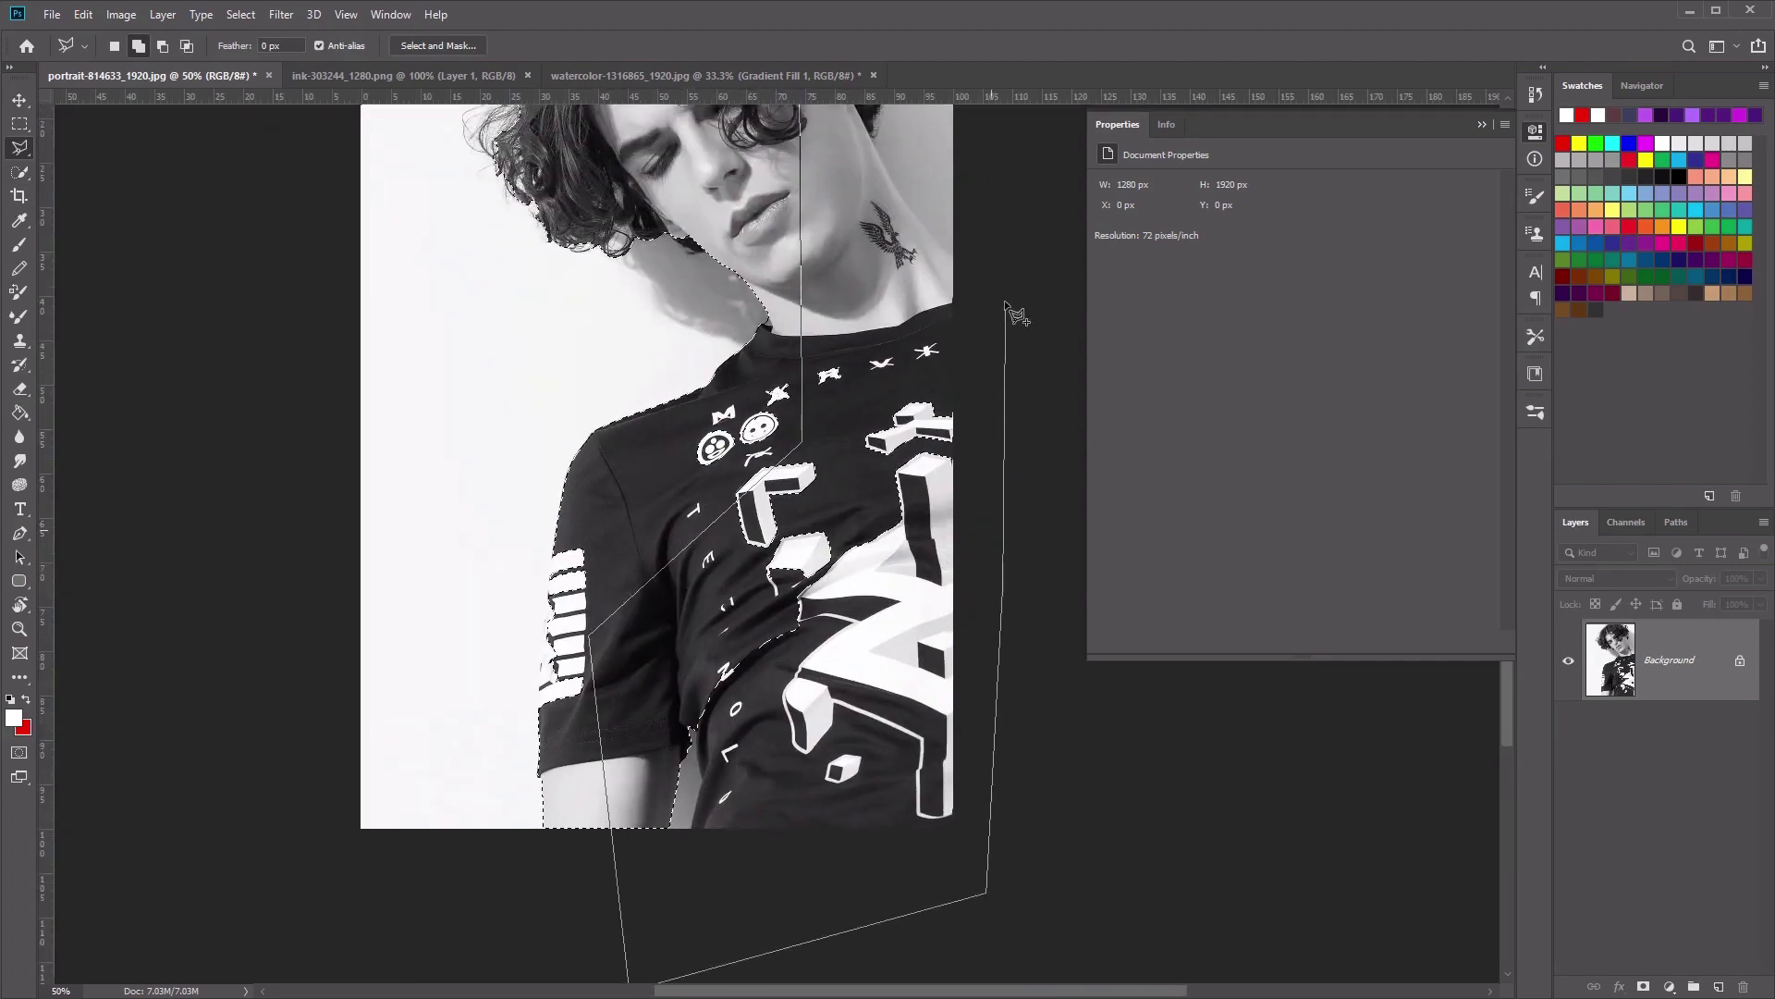
double_click(1014, 306)
key("space")
mouse_move(806, 388)
left_mouse_down()
mouse_move(899, 555)
mouse_move(919, 497)
left_mouse_up()
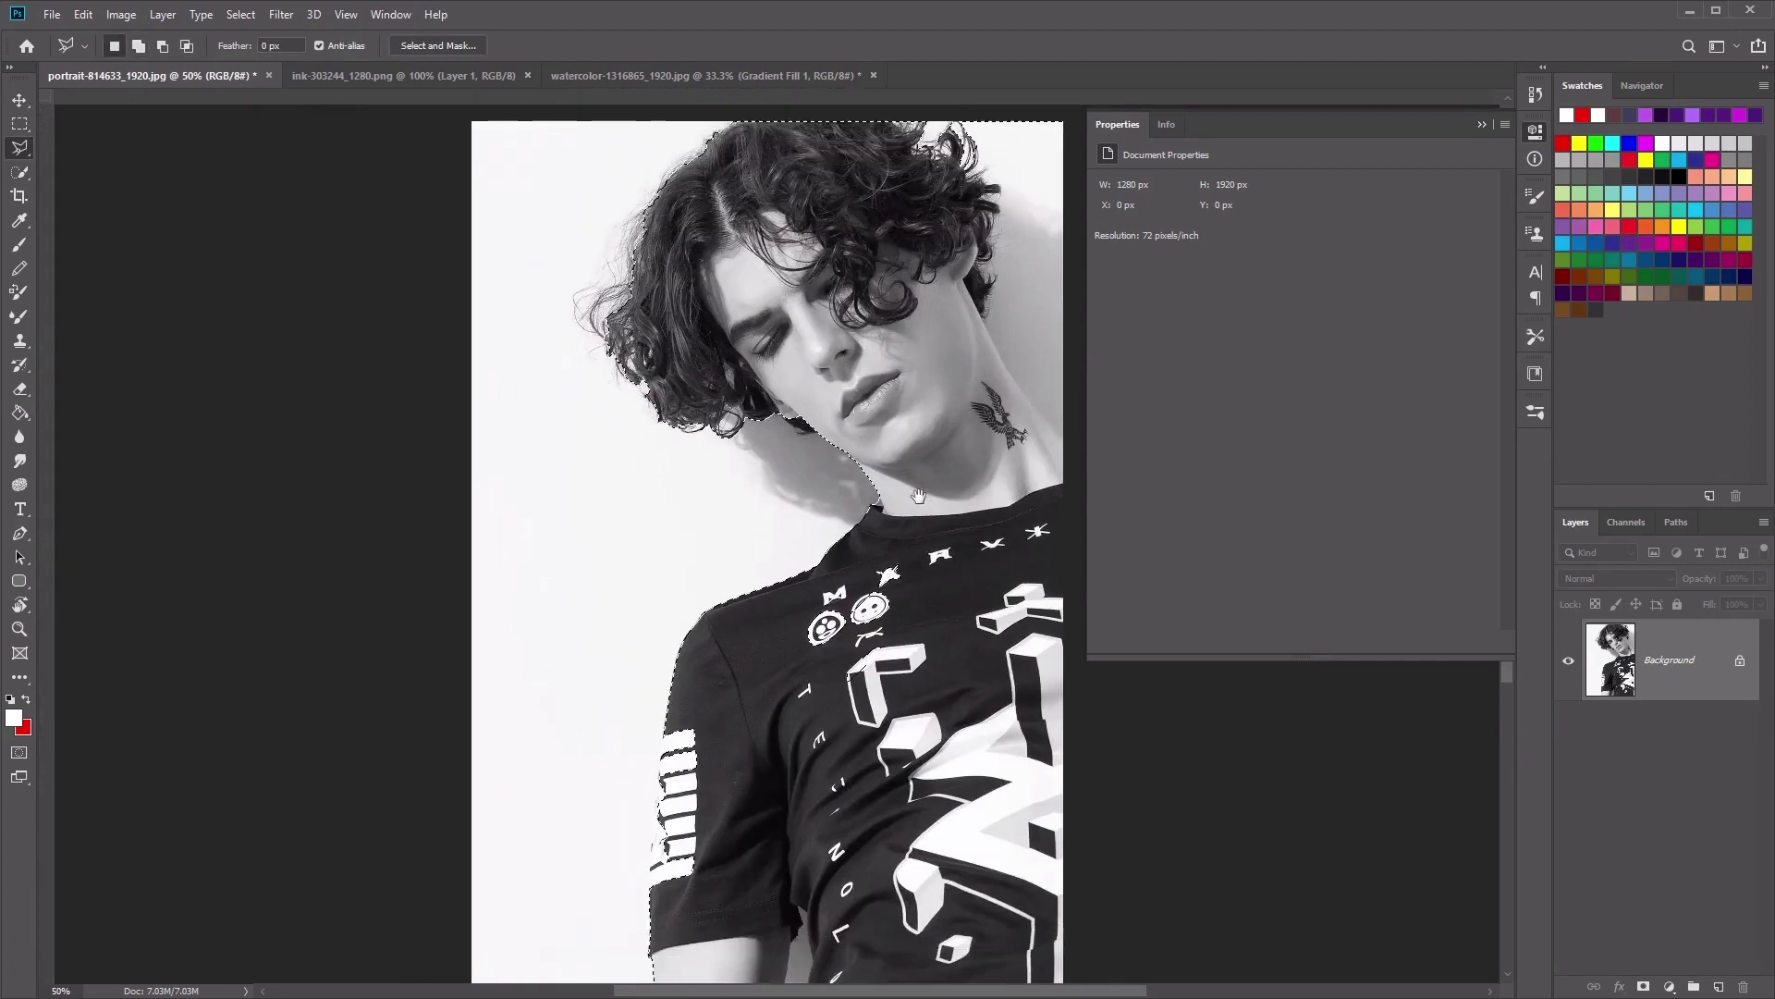
key("ctrl+r")
key("ctrl+1")
key("ctrl+plus")
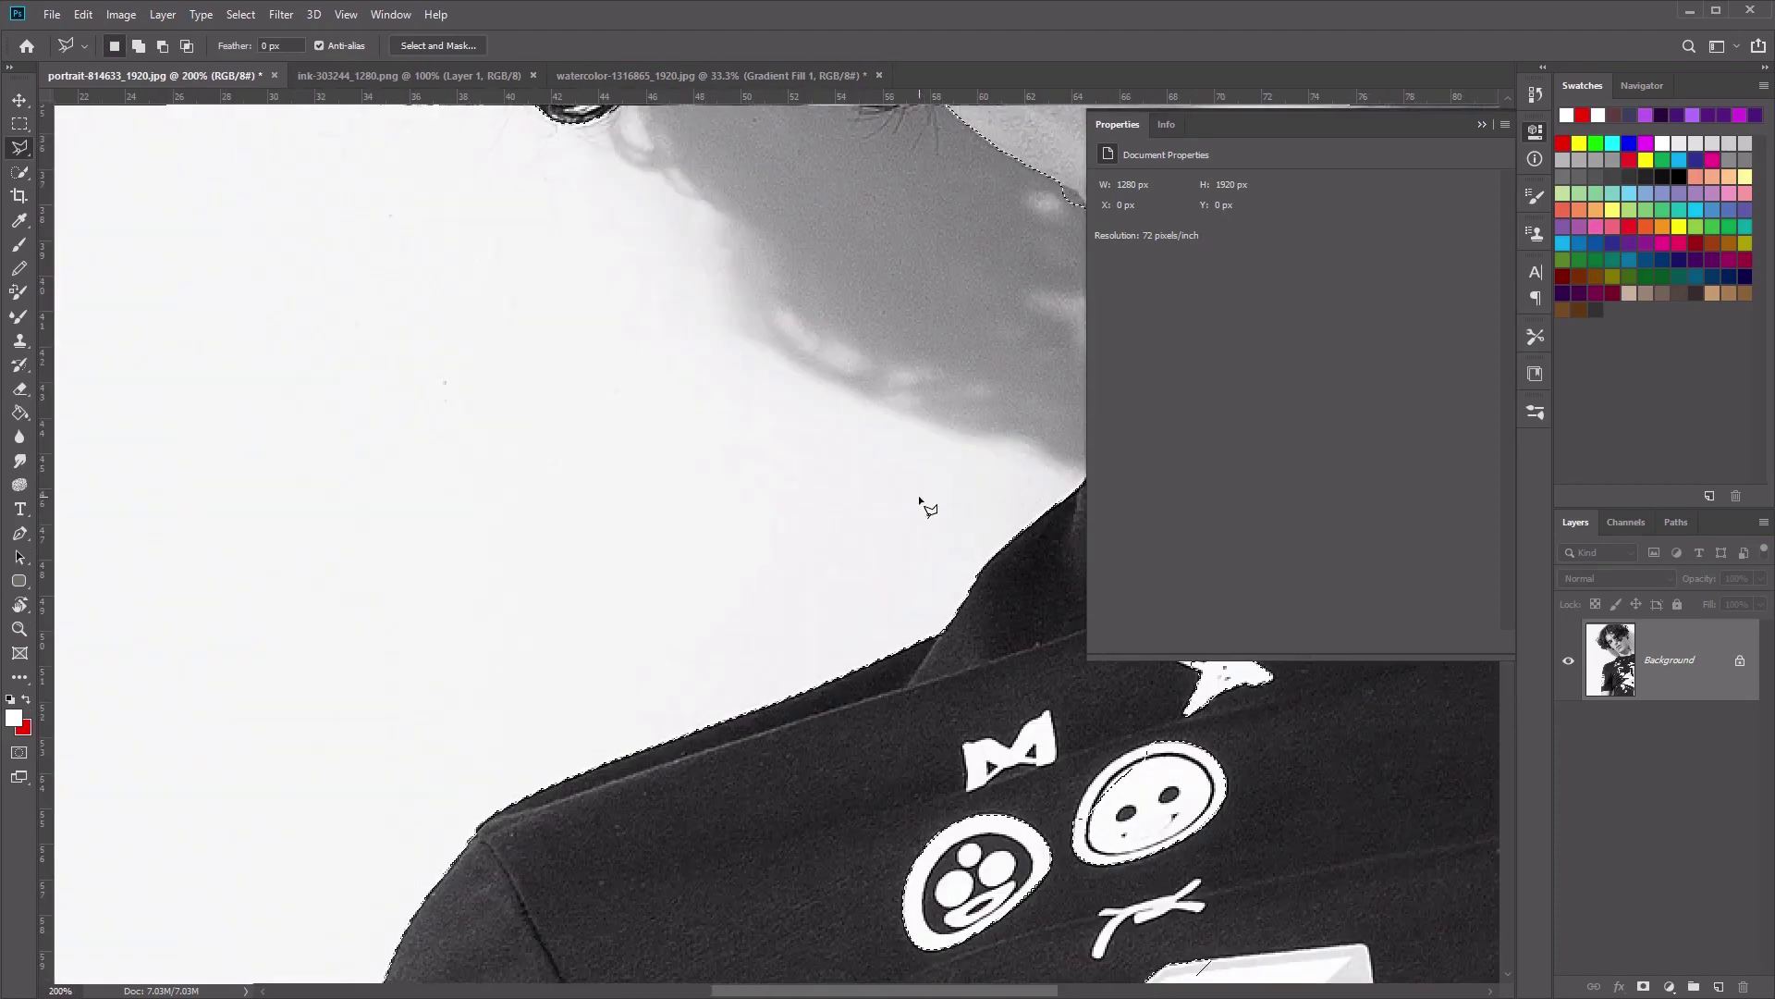
scroll(531, 835, "down", 5)
mouse_move(532, 835)
left_mouse_down()
mouse_move(685, 508)
mouse_move(705, 508)
left_mouse_up()
left_click(869, 287, "shift")
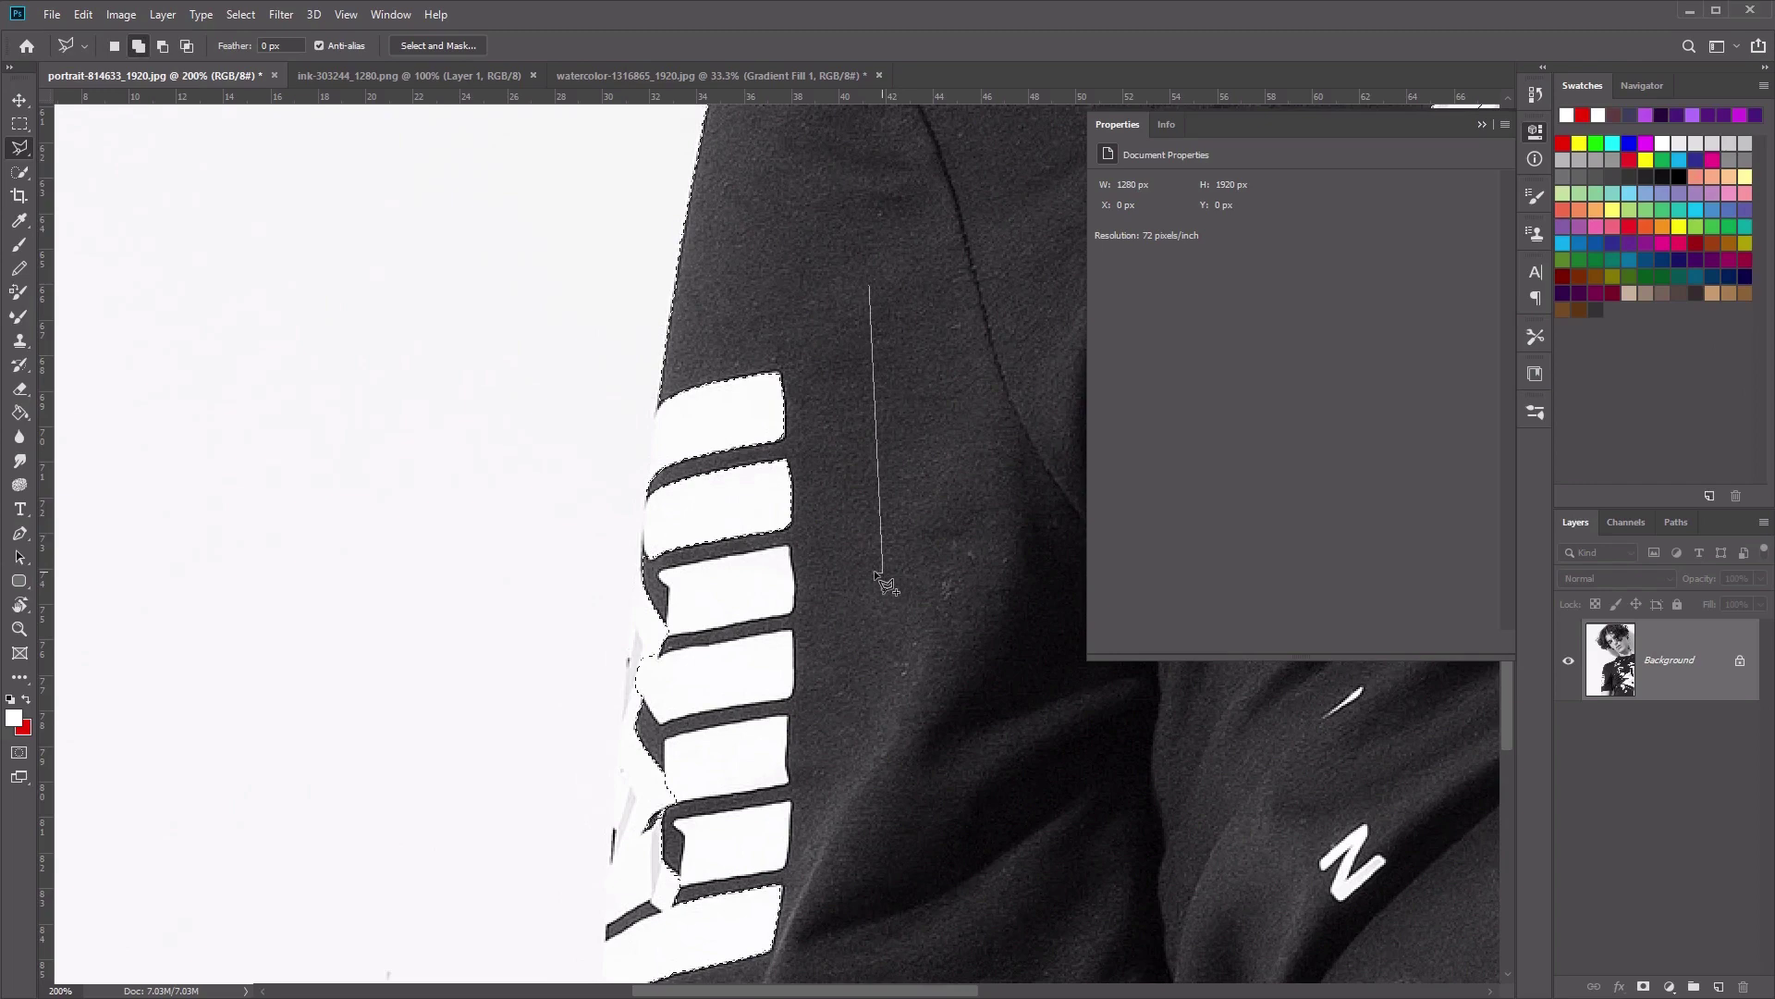
left_click(882, 572)
left_click(644, 568)
left_click(658, 396)
key("Escape")
- Add the white striped print along the sleeve's outer edge to the selection with the Polygonal Lasso
mouse_move(719, 505)
left_mouse_down()
mouse_move(788, 366)
mouse_move(830, 369)
left_mouse_up()
left_click(839, 347)
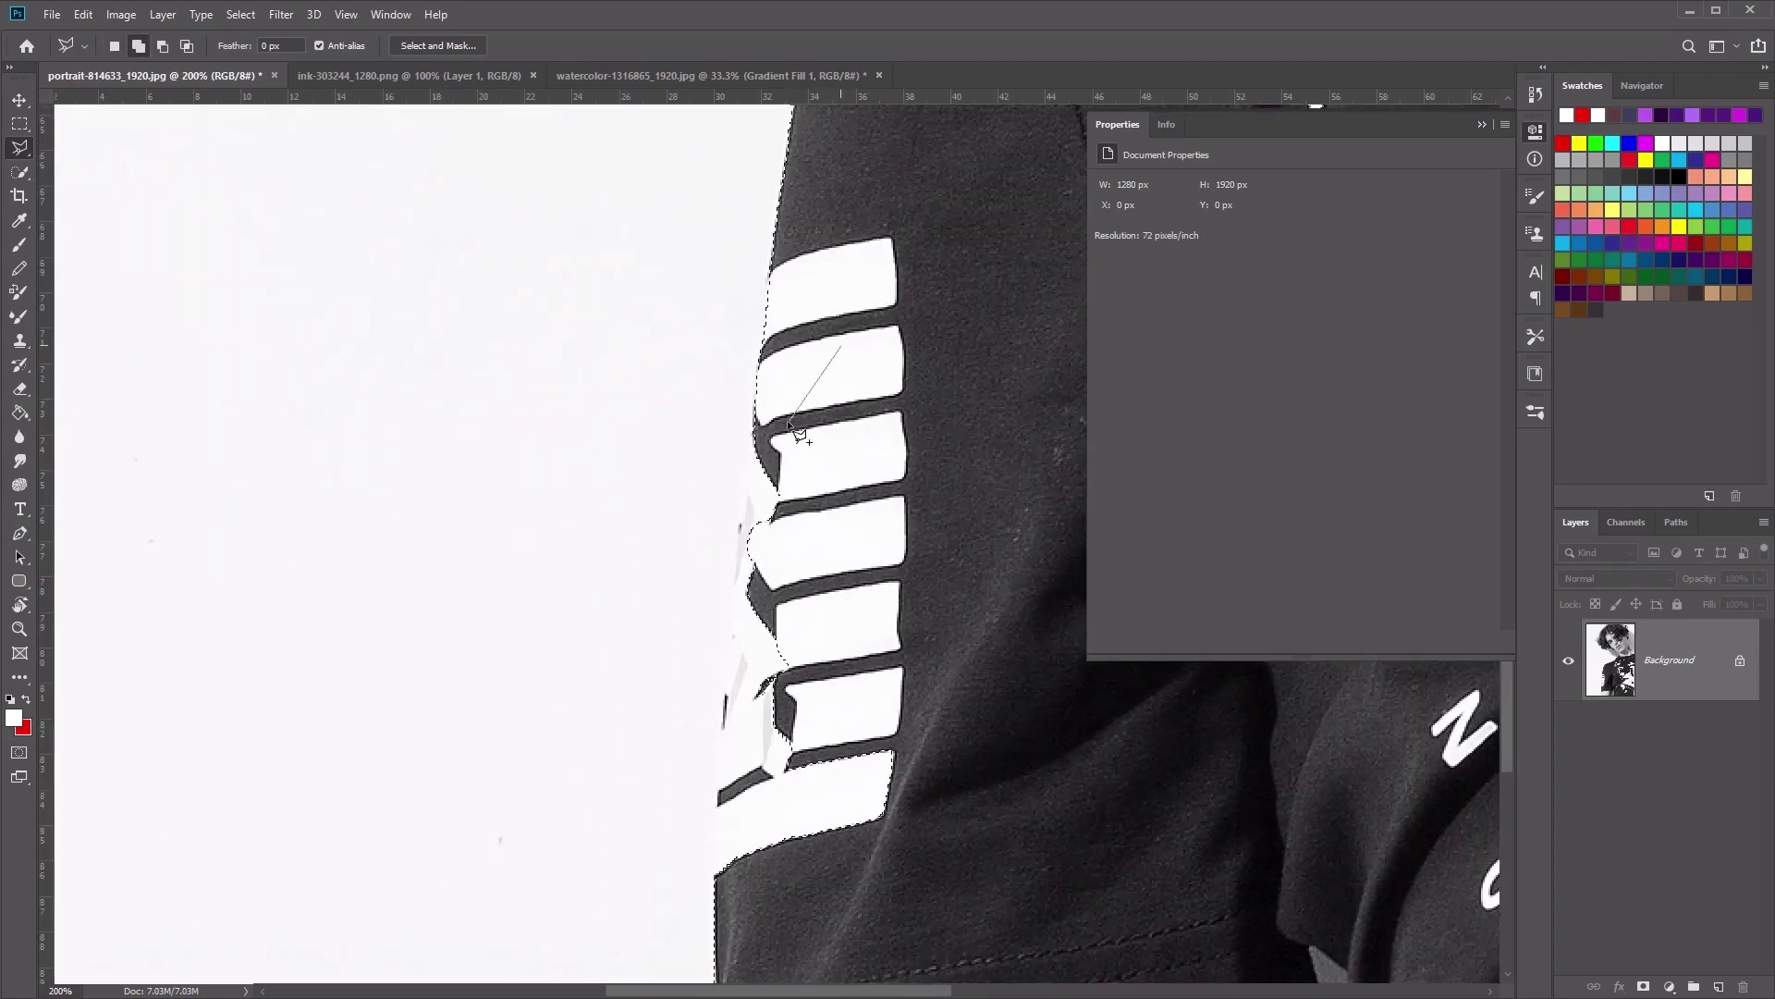
left_click(757, 423)
left_click(737, 662)
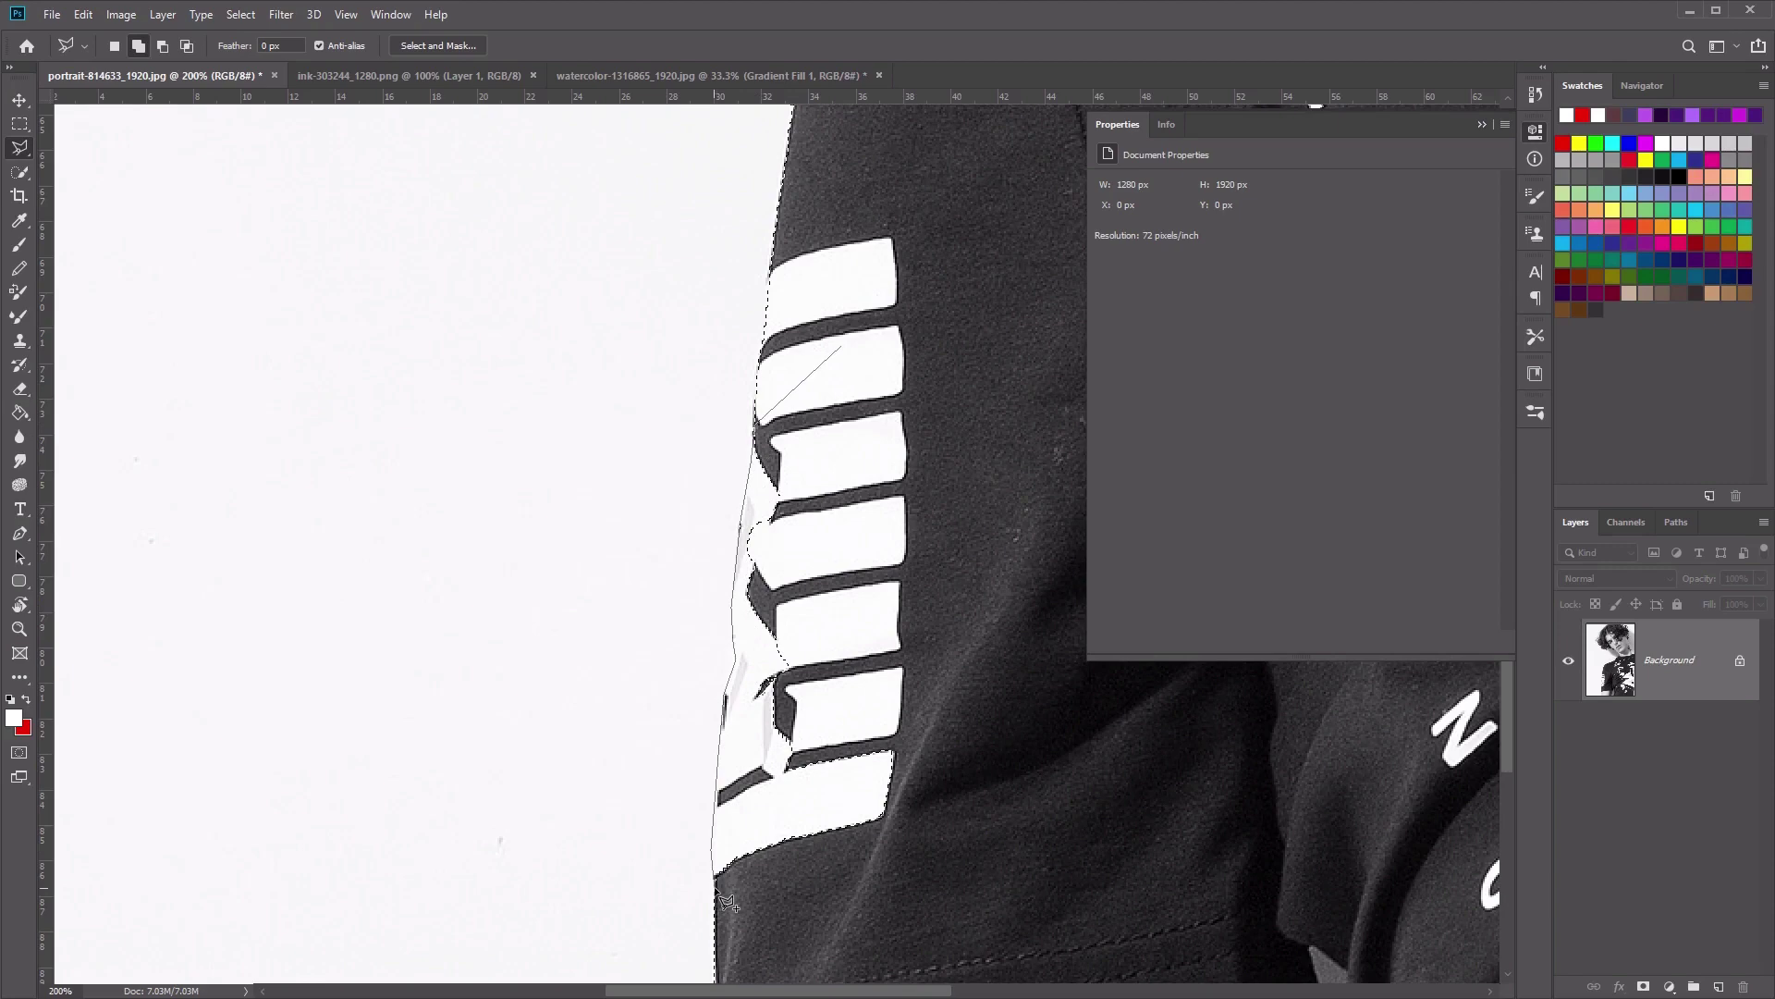
left_click(841, 967)
left_click(1013, 768)
double_click(1021, 278)
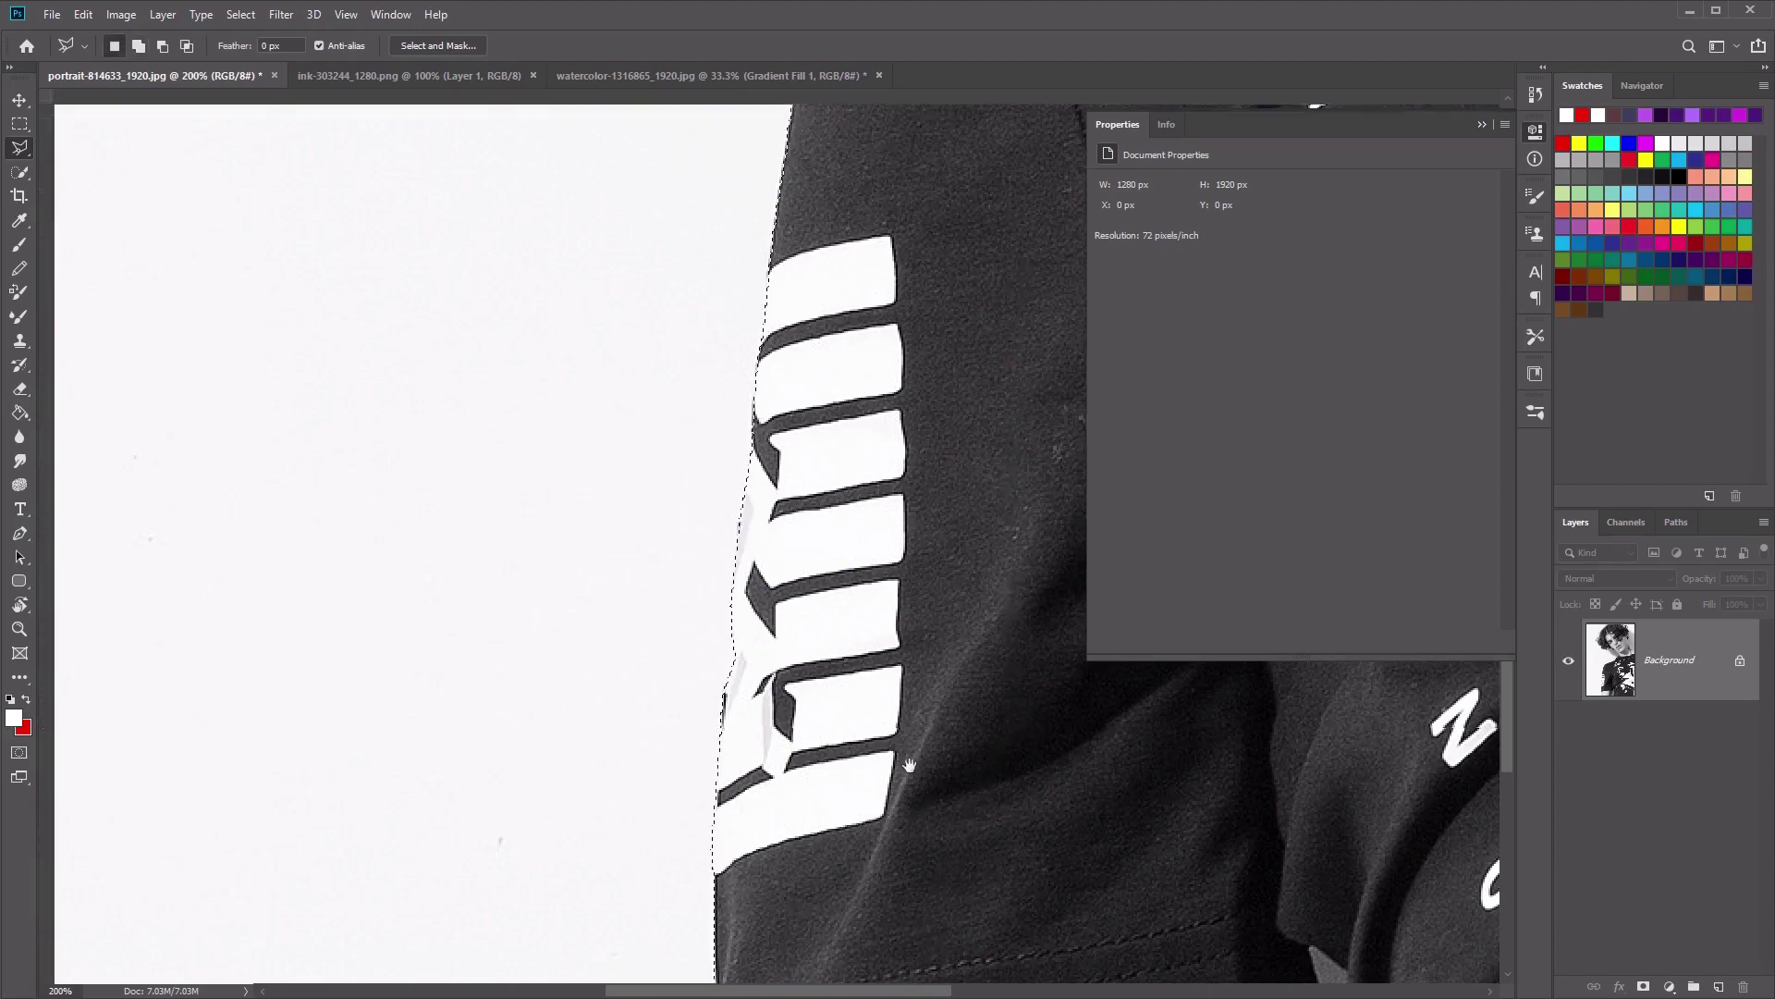
- Subtract the small wedge of background between the neck and the shirt collar from the selection
left_click_drag(909, 766, 813, 428)
left_click_drag(741, 871, 743, 950)
left_click_drag(775, 187, 664, 749)
left_click_drag(766, 242, 682, 673)
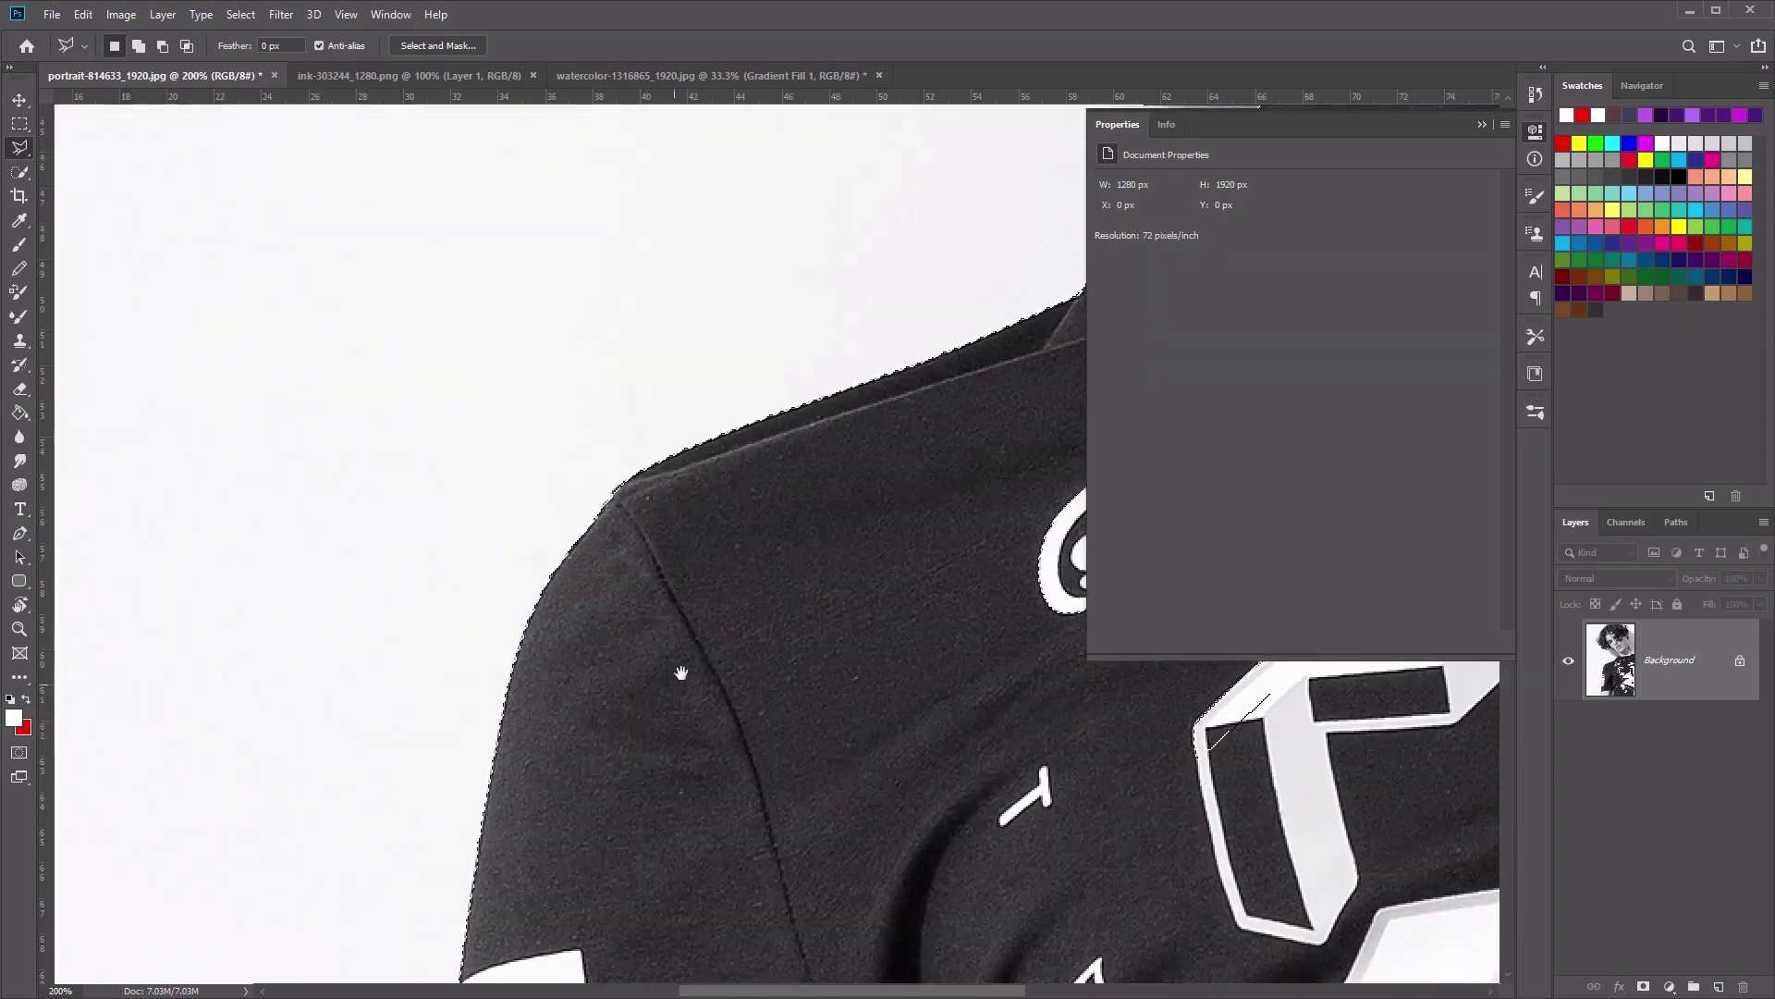
mouse_move(1091, 278)
left_mouse_down()
mouse_move(752, 397)
mouse_move(733, 681)
left_mouse_up()
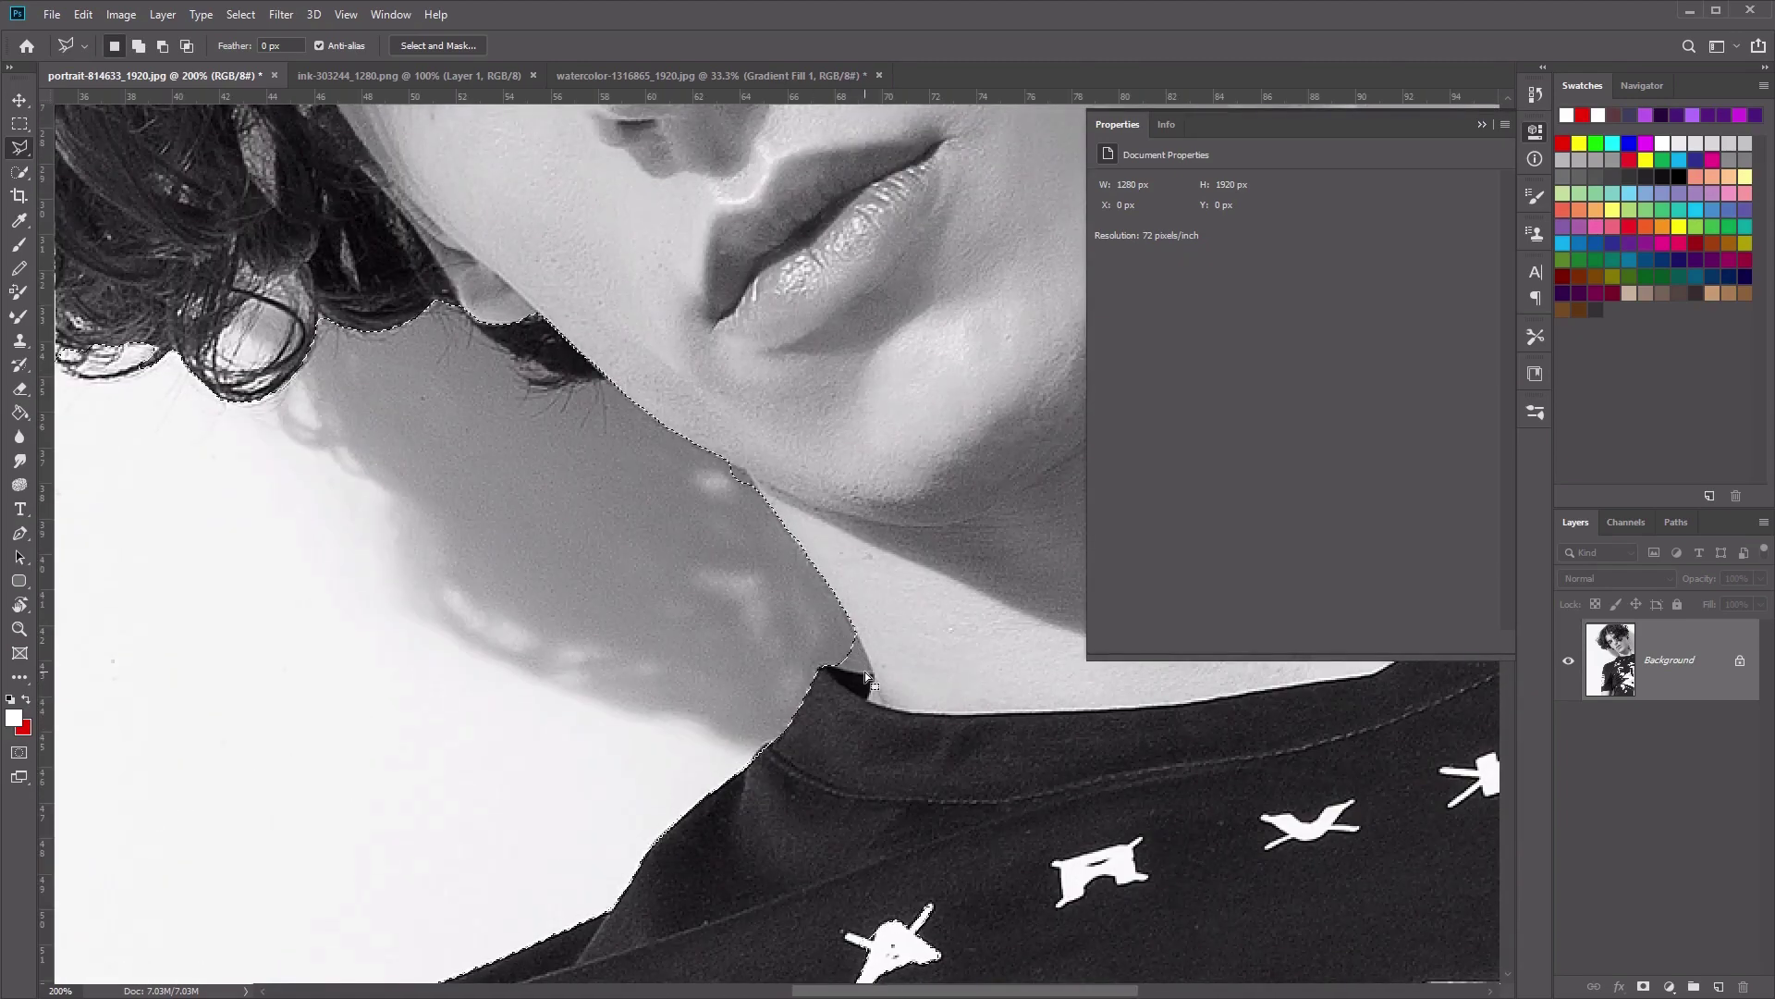
key("ctrl+plus")
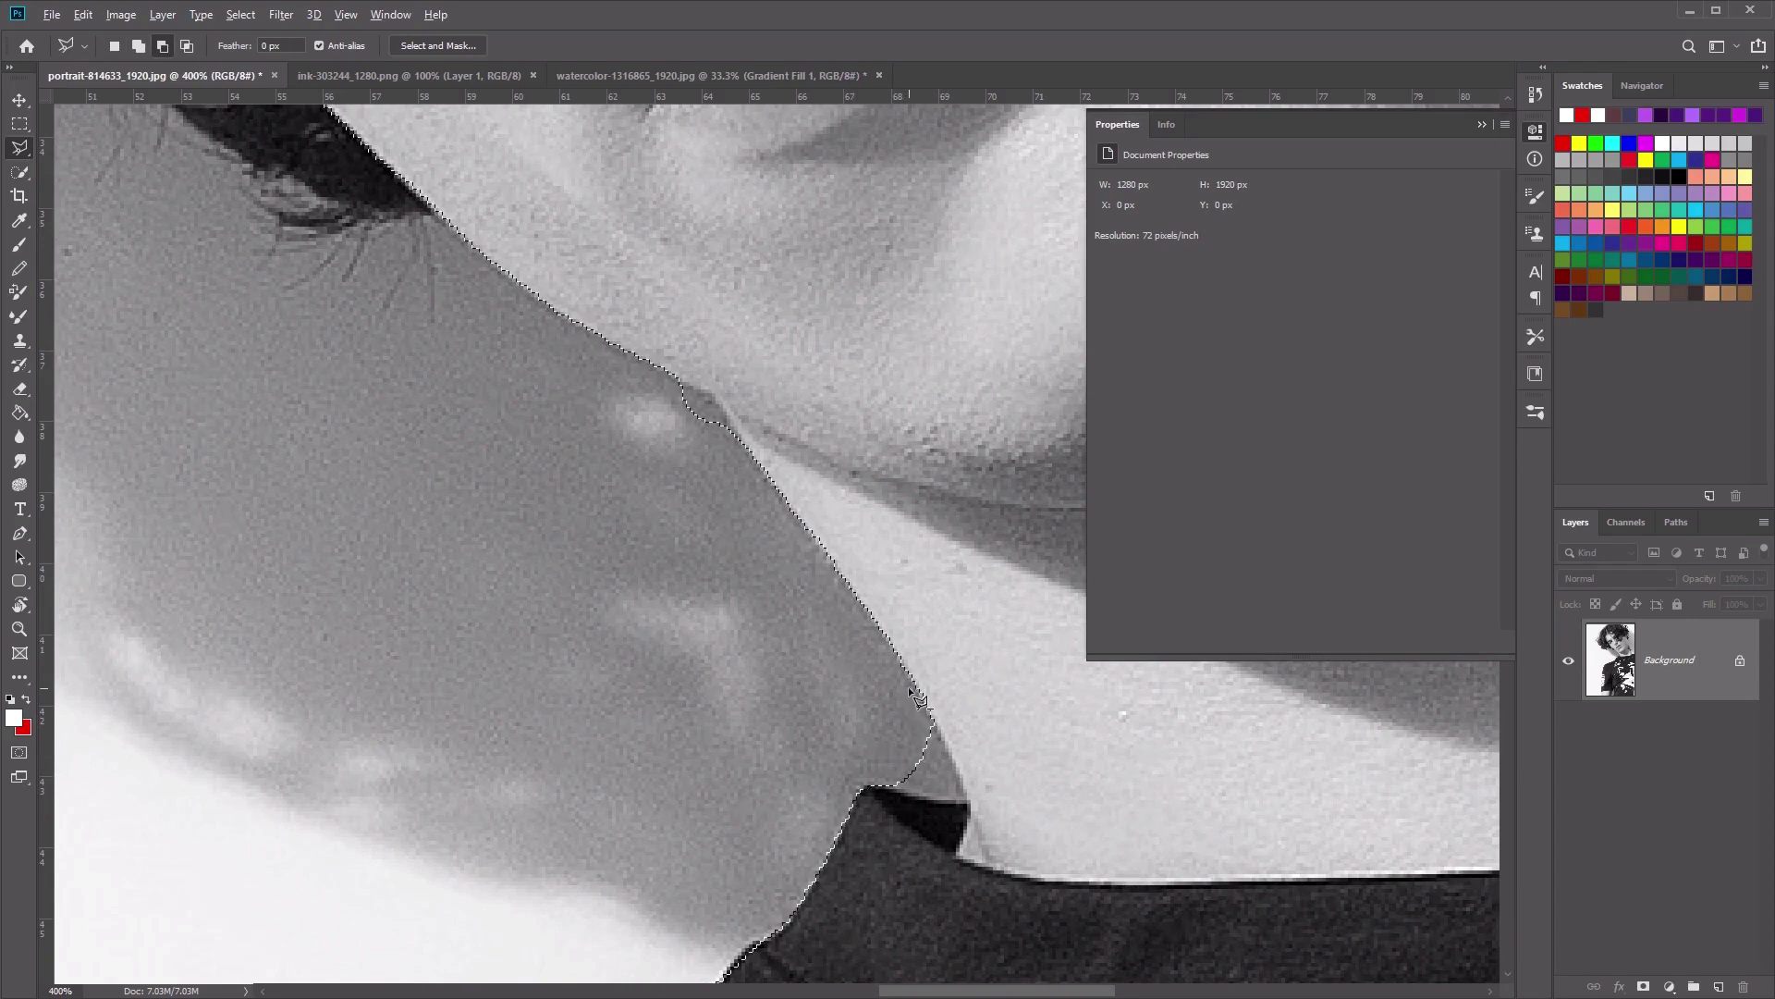
left_click(969, 803)
left_click(872, 788)
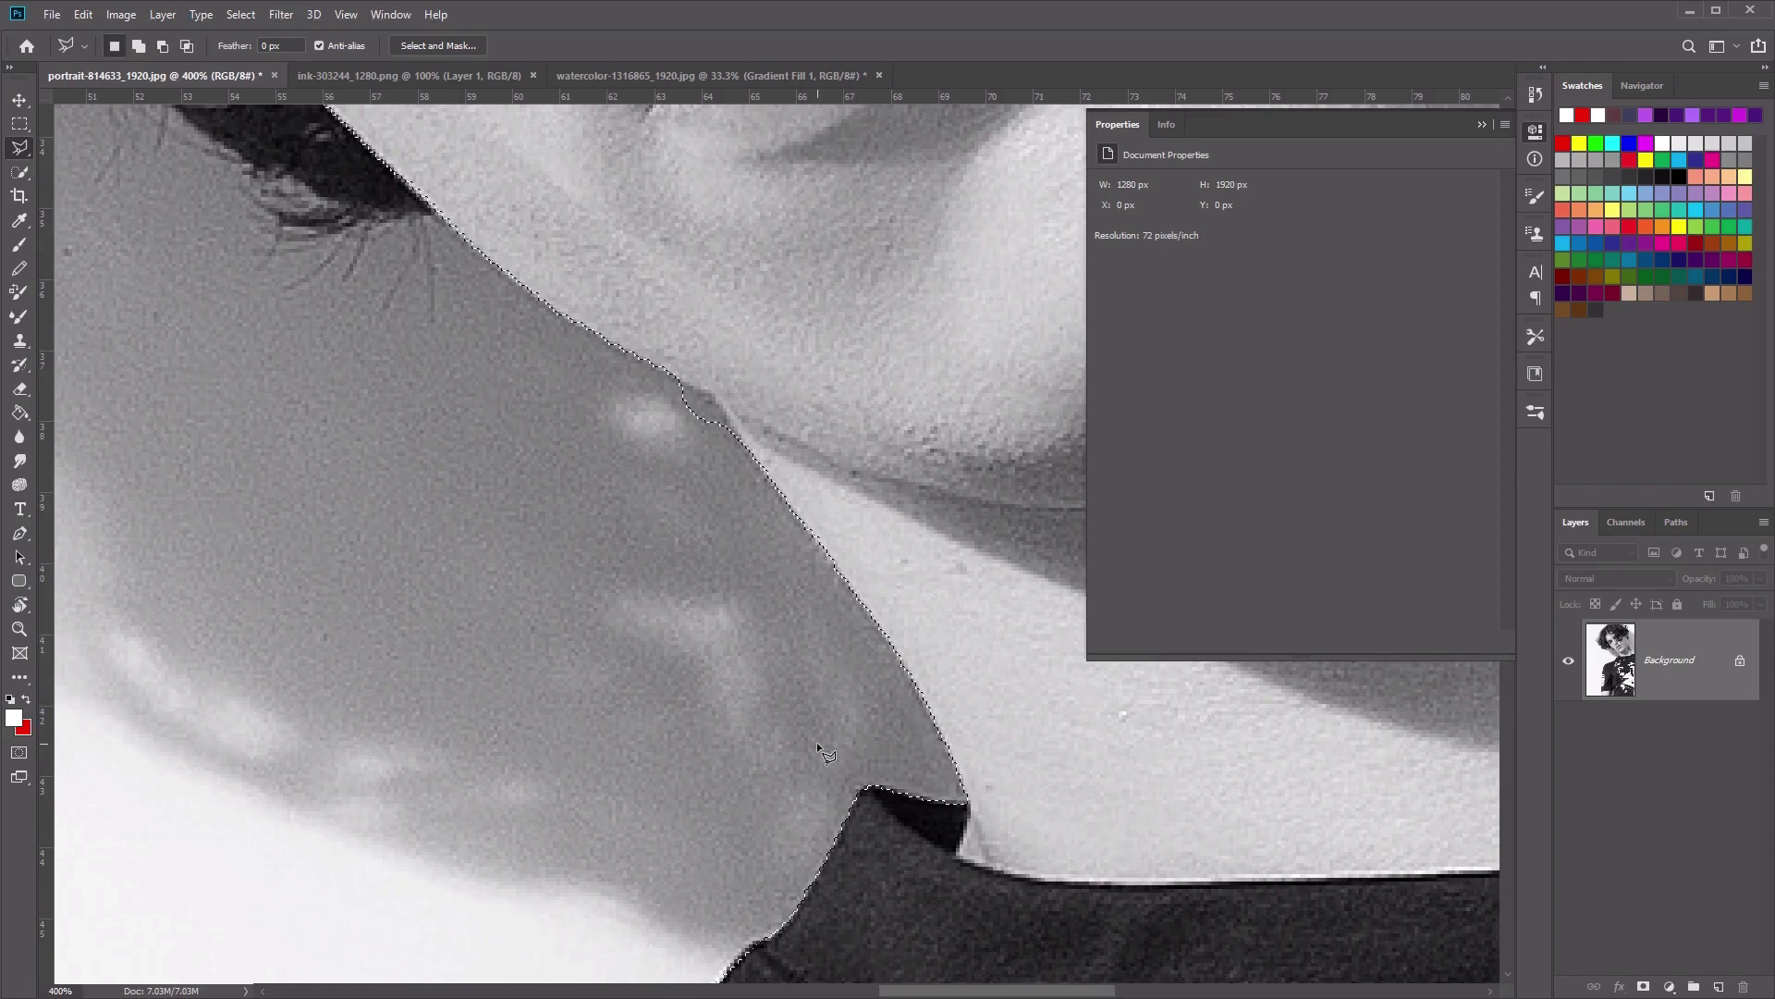
- Fill the selection with the red background color to check its coverage of the figure
key("ctrl+minus")
key("ctrl+minus")
key("ctrl+minus")
key("ctrl+minus")
key("ctrl+minus")
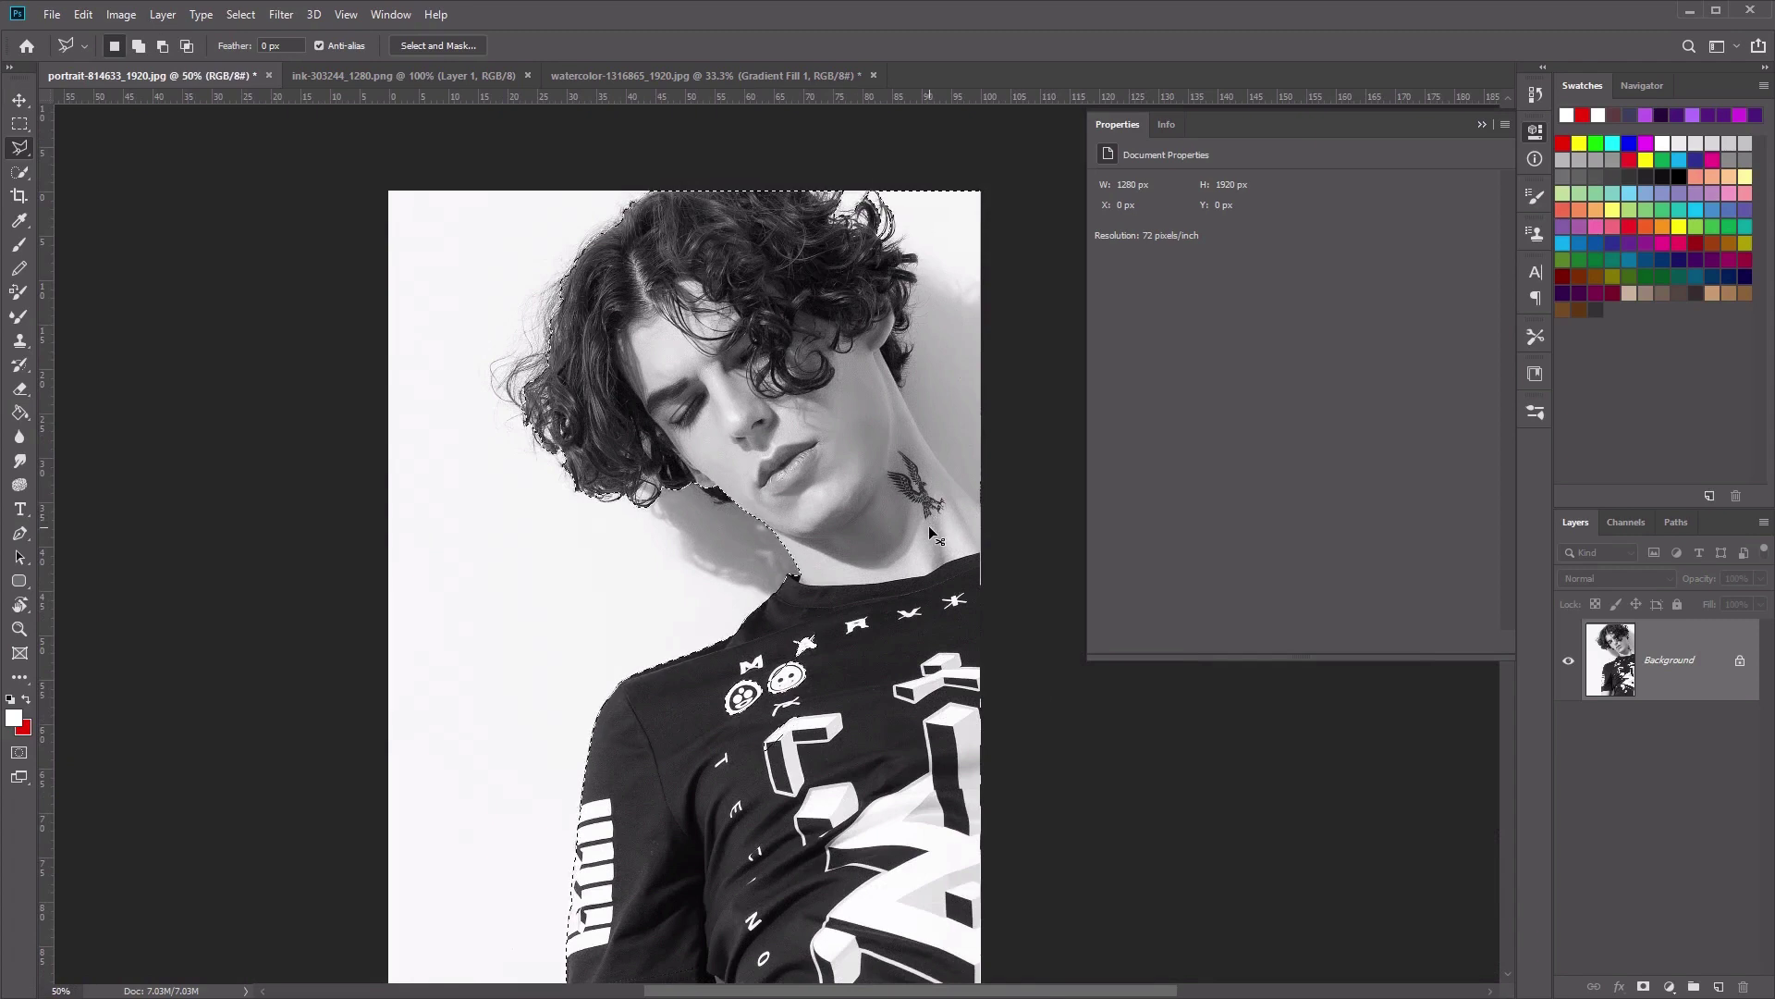
key("ctrl+BackSpace")
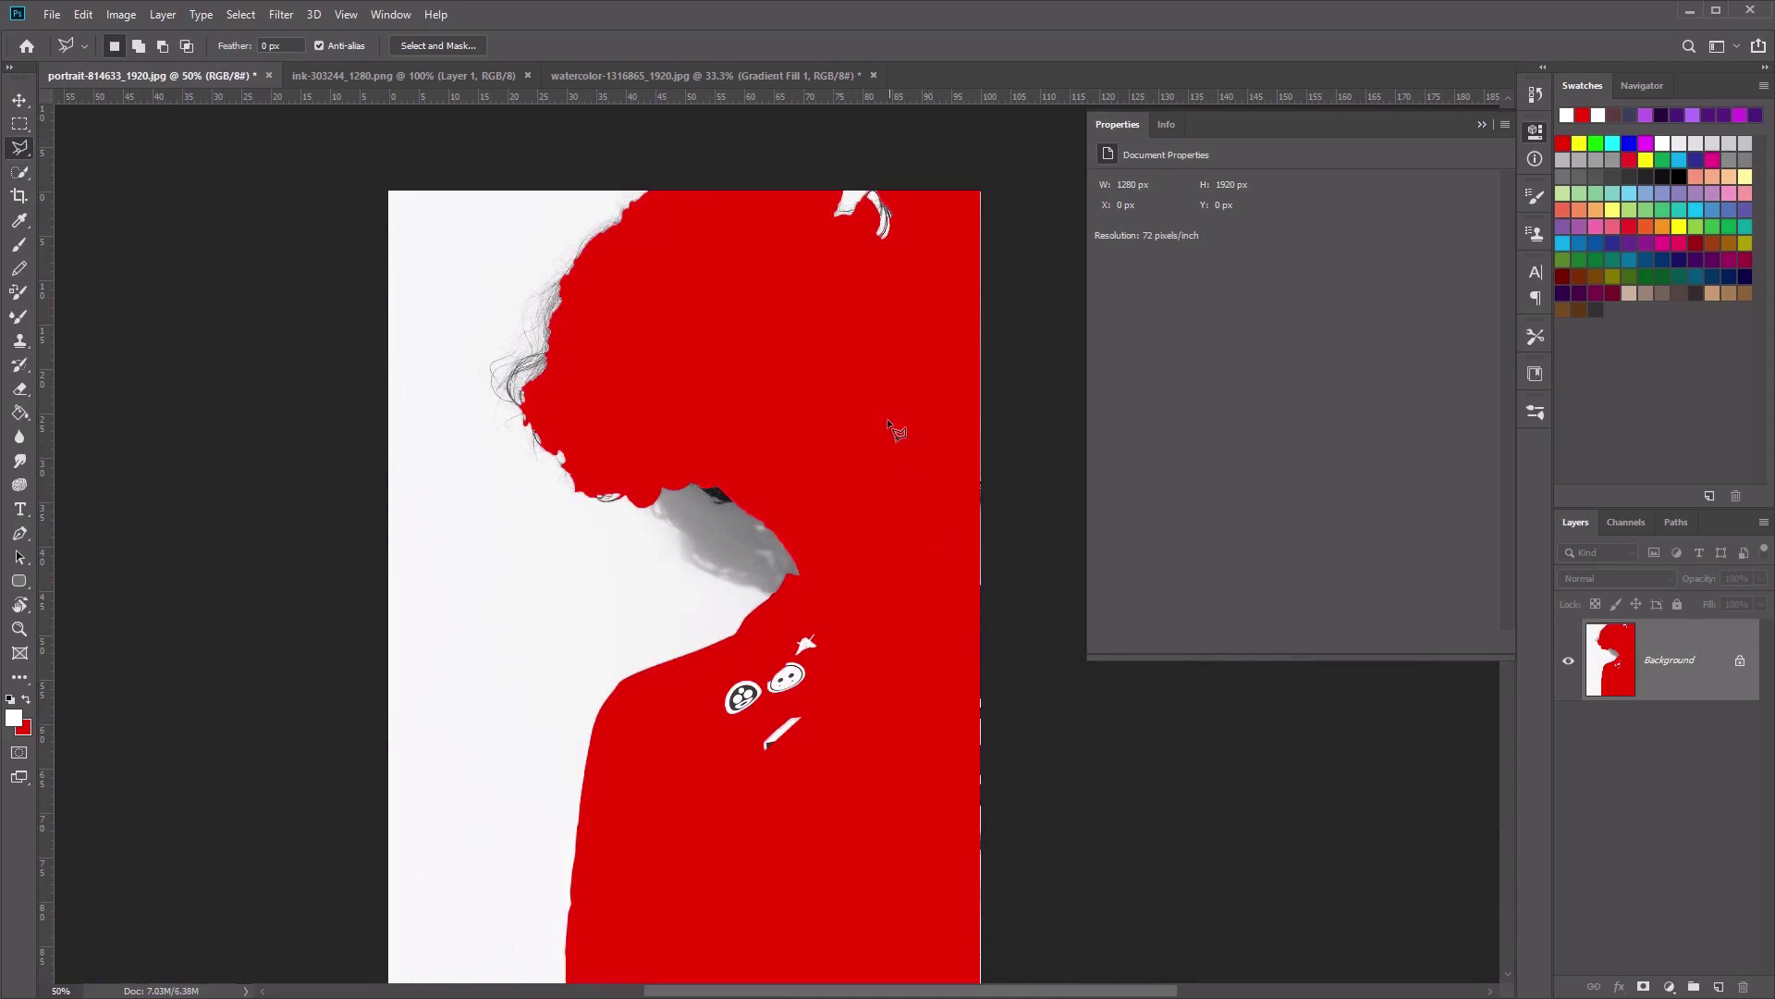
- Paste the selected figure into the watercolor document as a new layer and move it against the canvas's right edge
left_click(677, 80)
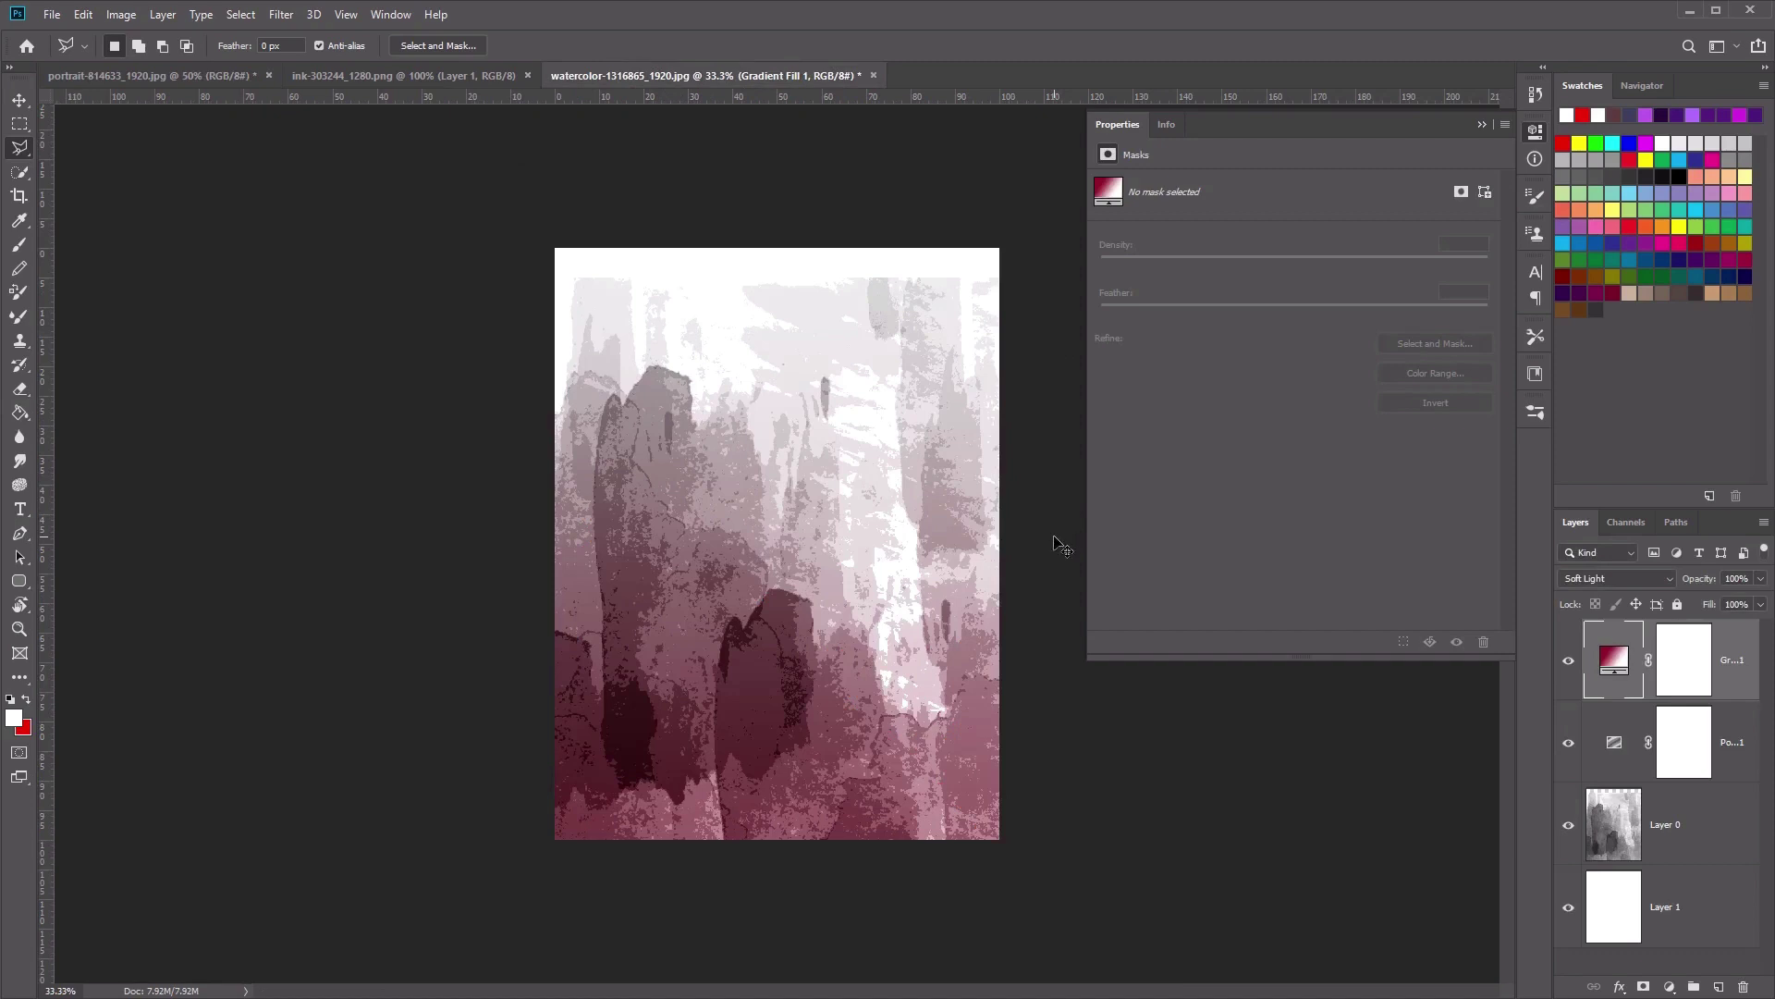
key("ctrl+v")
key("v")
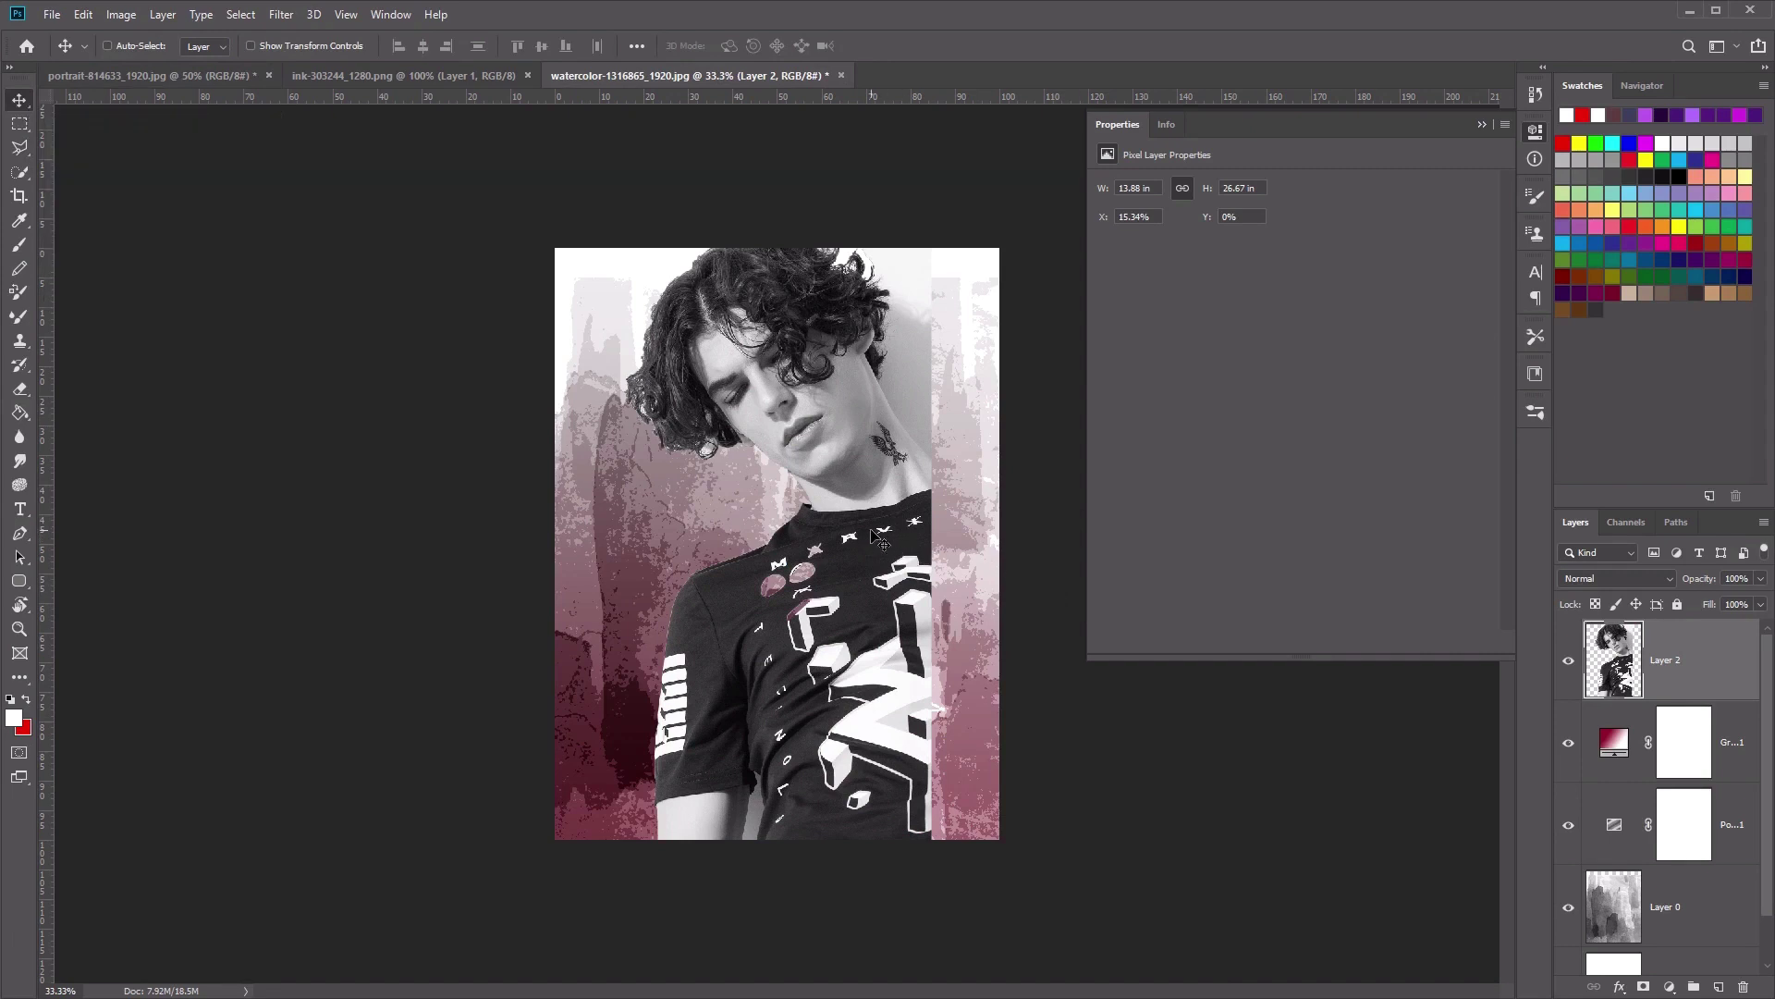
left_click_drag(872, 542, 1009, 540)
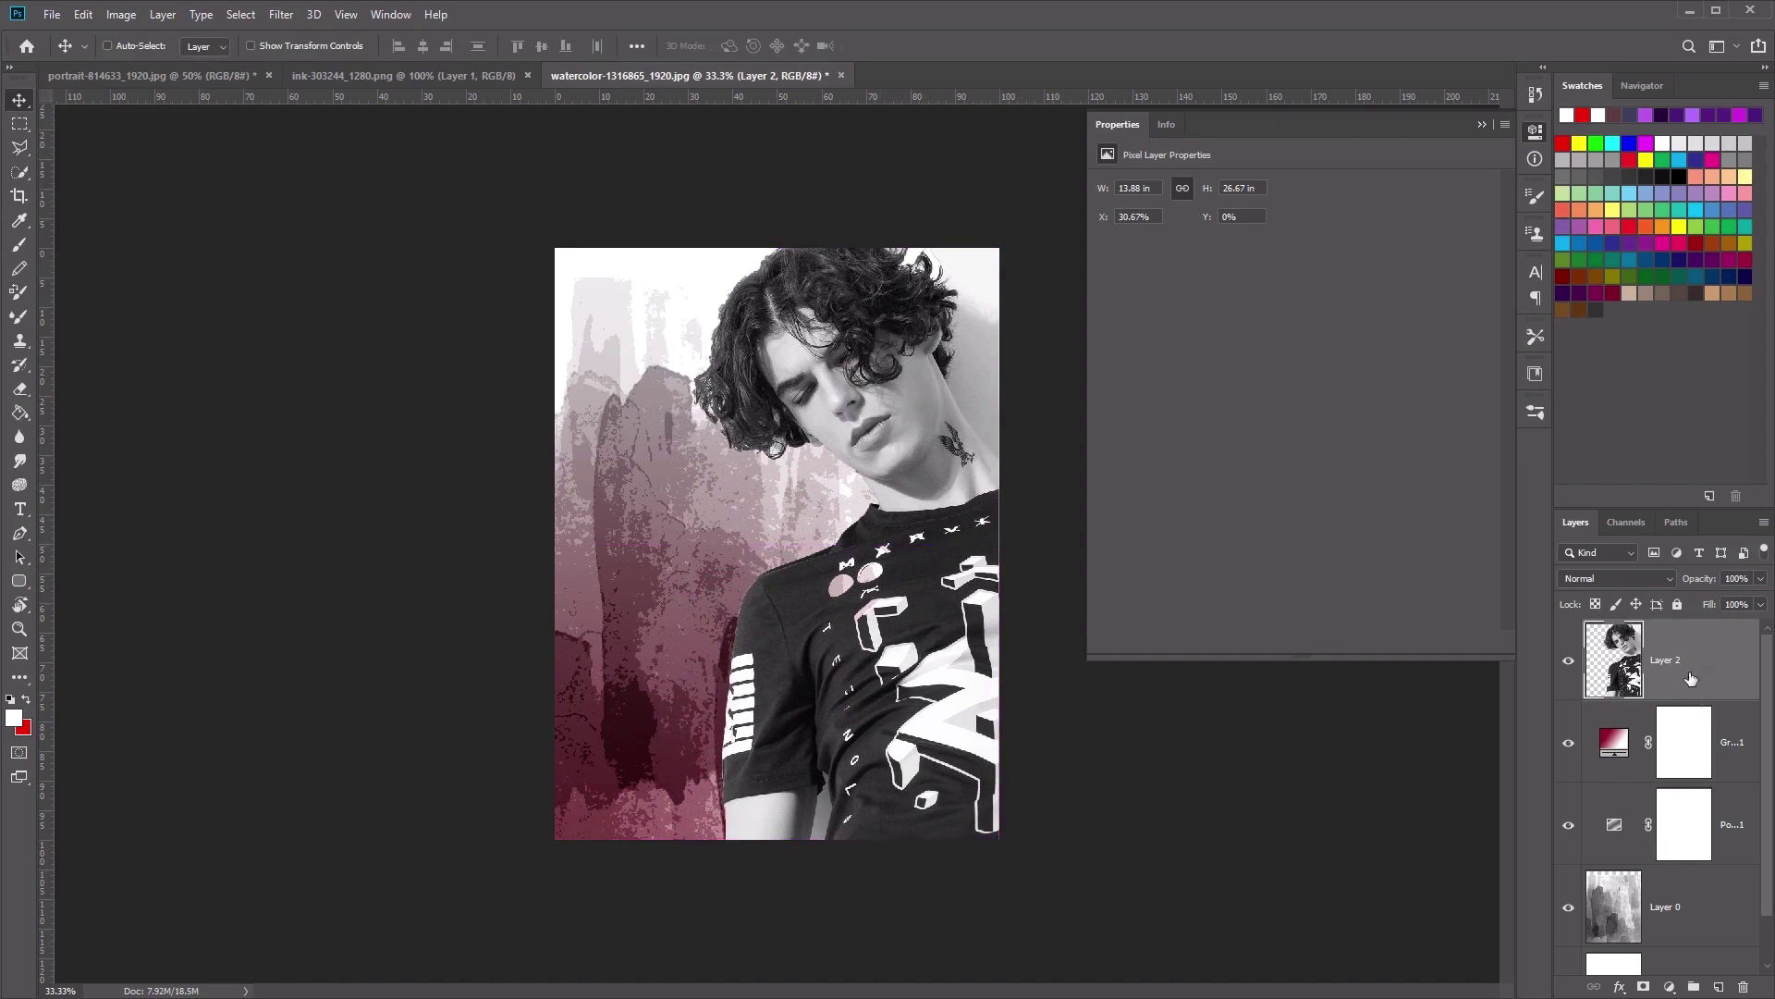
- Add a new empty layer directly beneath the pasted portrait layer
left_click(1719, 987)
left_click_drag(1715, 668, 1717, 782)
- Trace a loose, angular polygonal lasso outline along the portrait's hair, jaw, shoulder and sleeve, ending below the canvas
left_click(19, 147)
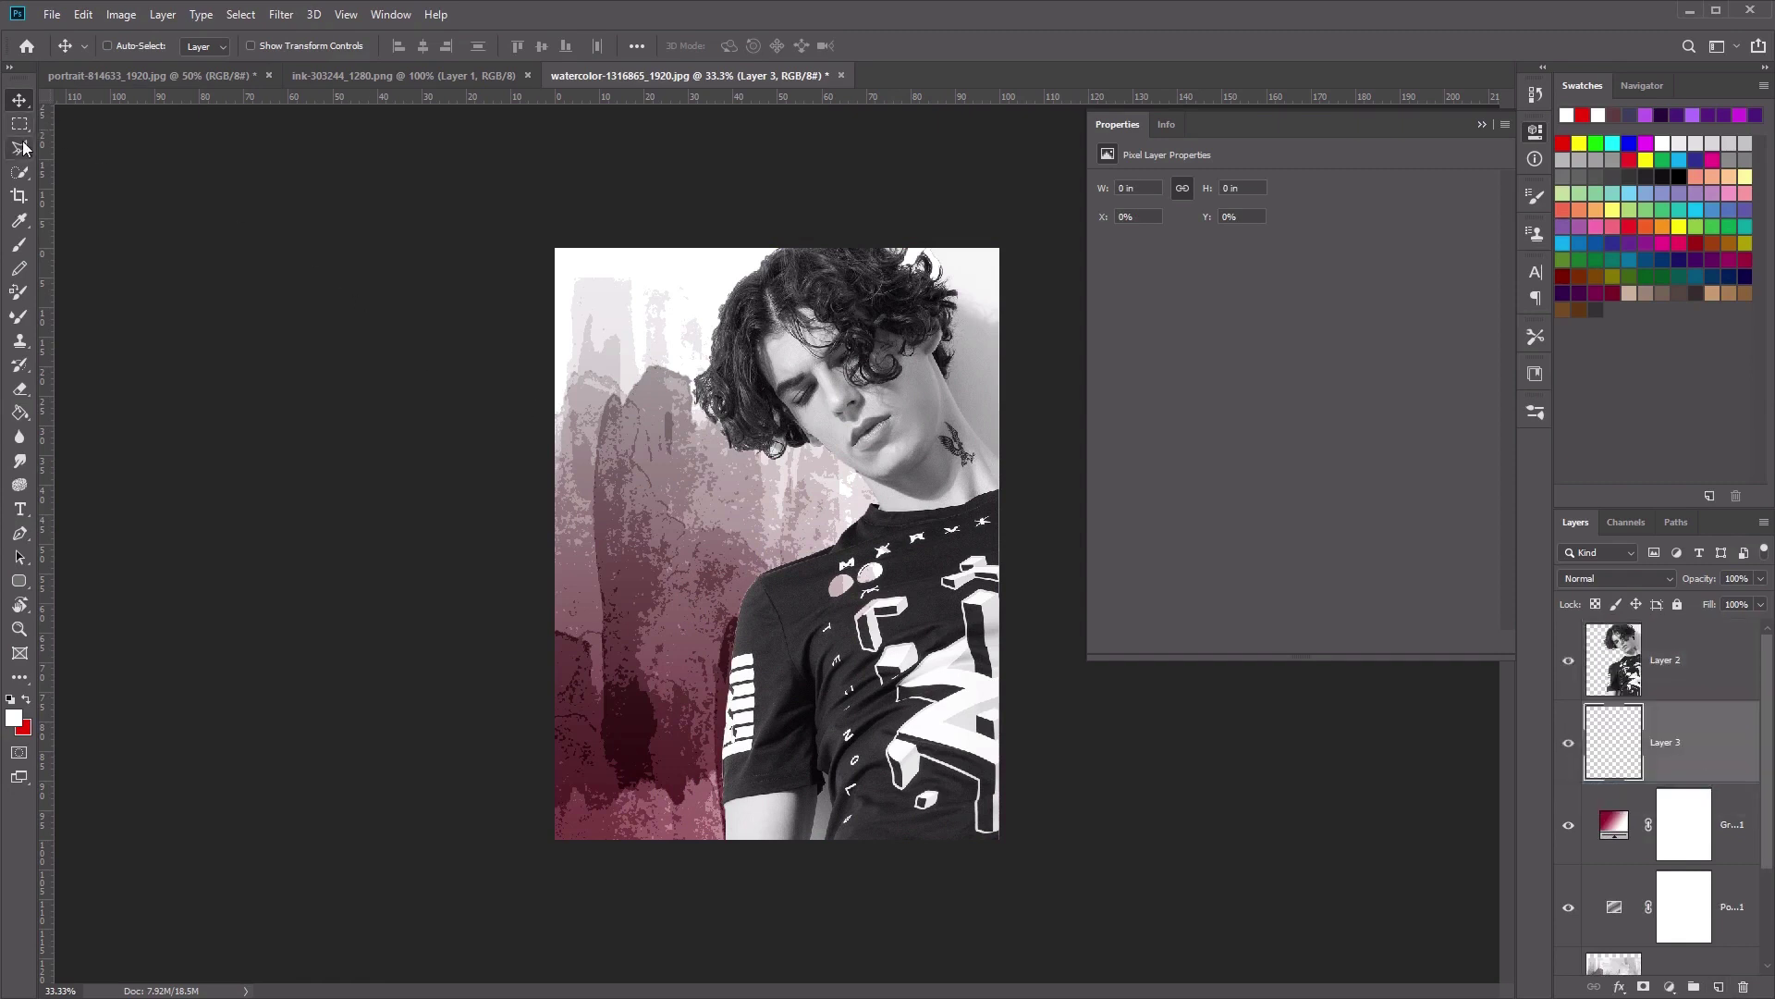
left_click(769, 223)
scroll(720, 264, "up", 1)
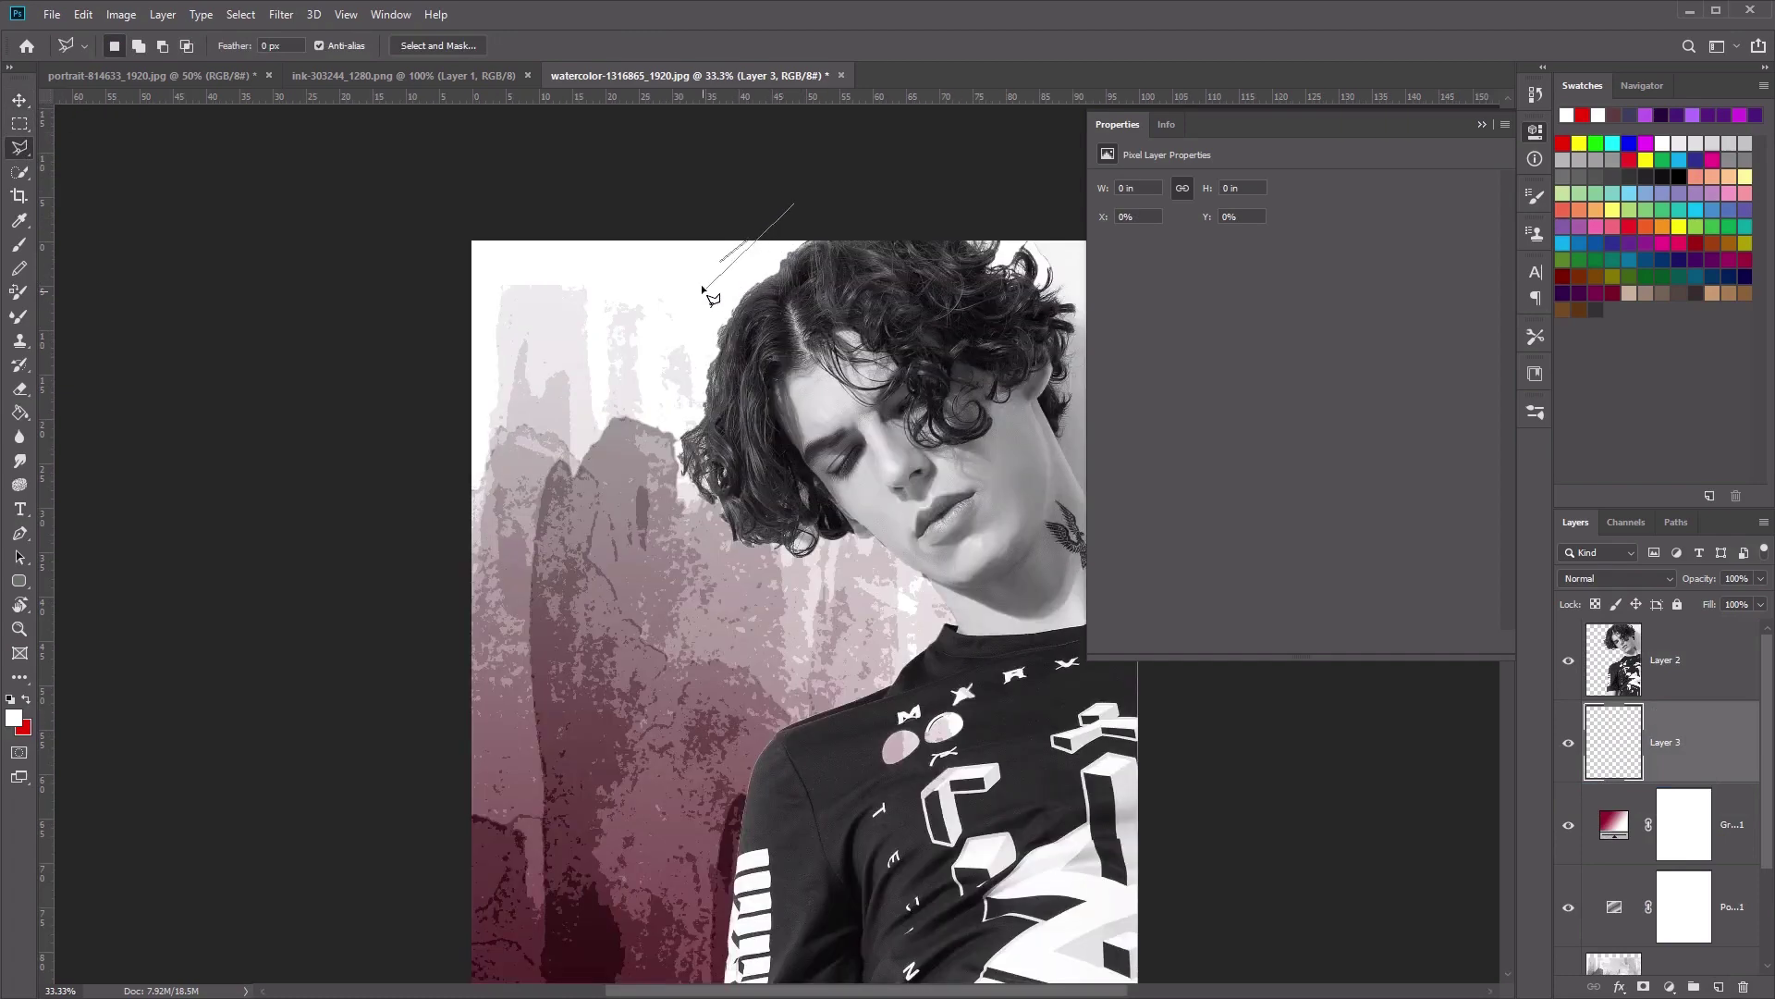
left_click(703, 290)
left_click(637, 454)
left_click(692, 550)
left_click(821, 575)
left_click(873, 563)
left_click(892, 606)
left_click(919, 610)
left_click(902, 651)
left_click(727, 727)
left_click_drag(677, 838, 711, 524)
left_click(724, 611)
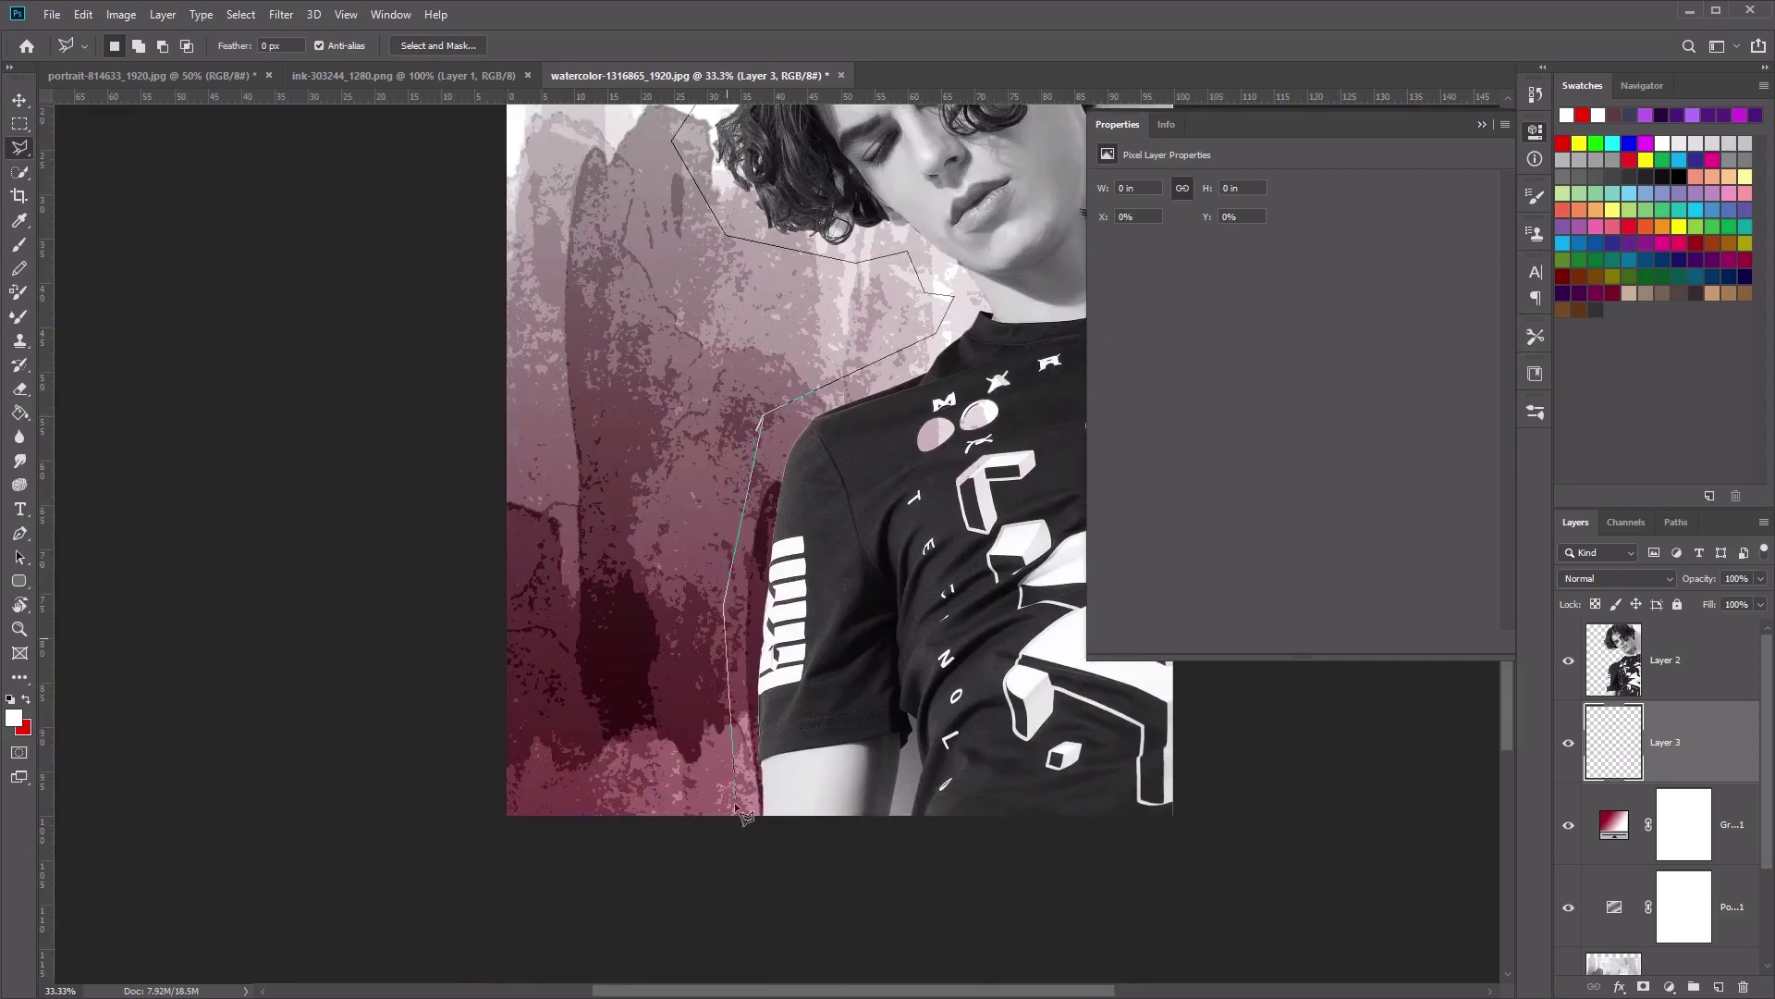
left_click(734, 840)
- Continue the lasso outline outside the canvas, around its lower and right edges, and close it above the head
left_click(1070, 852)
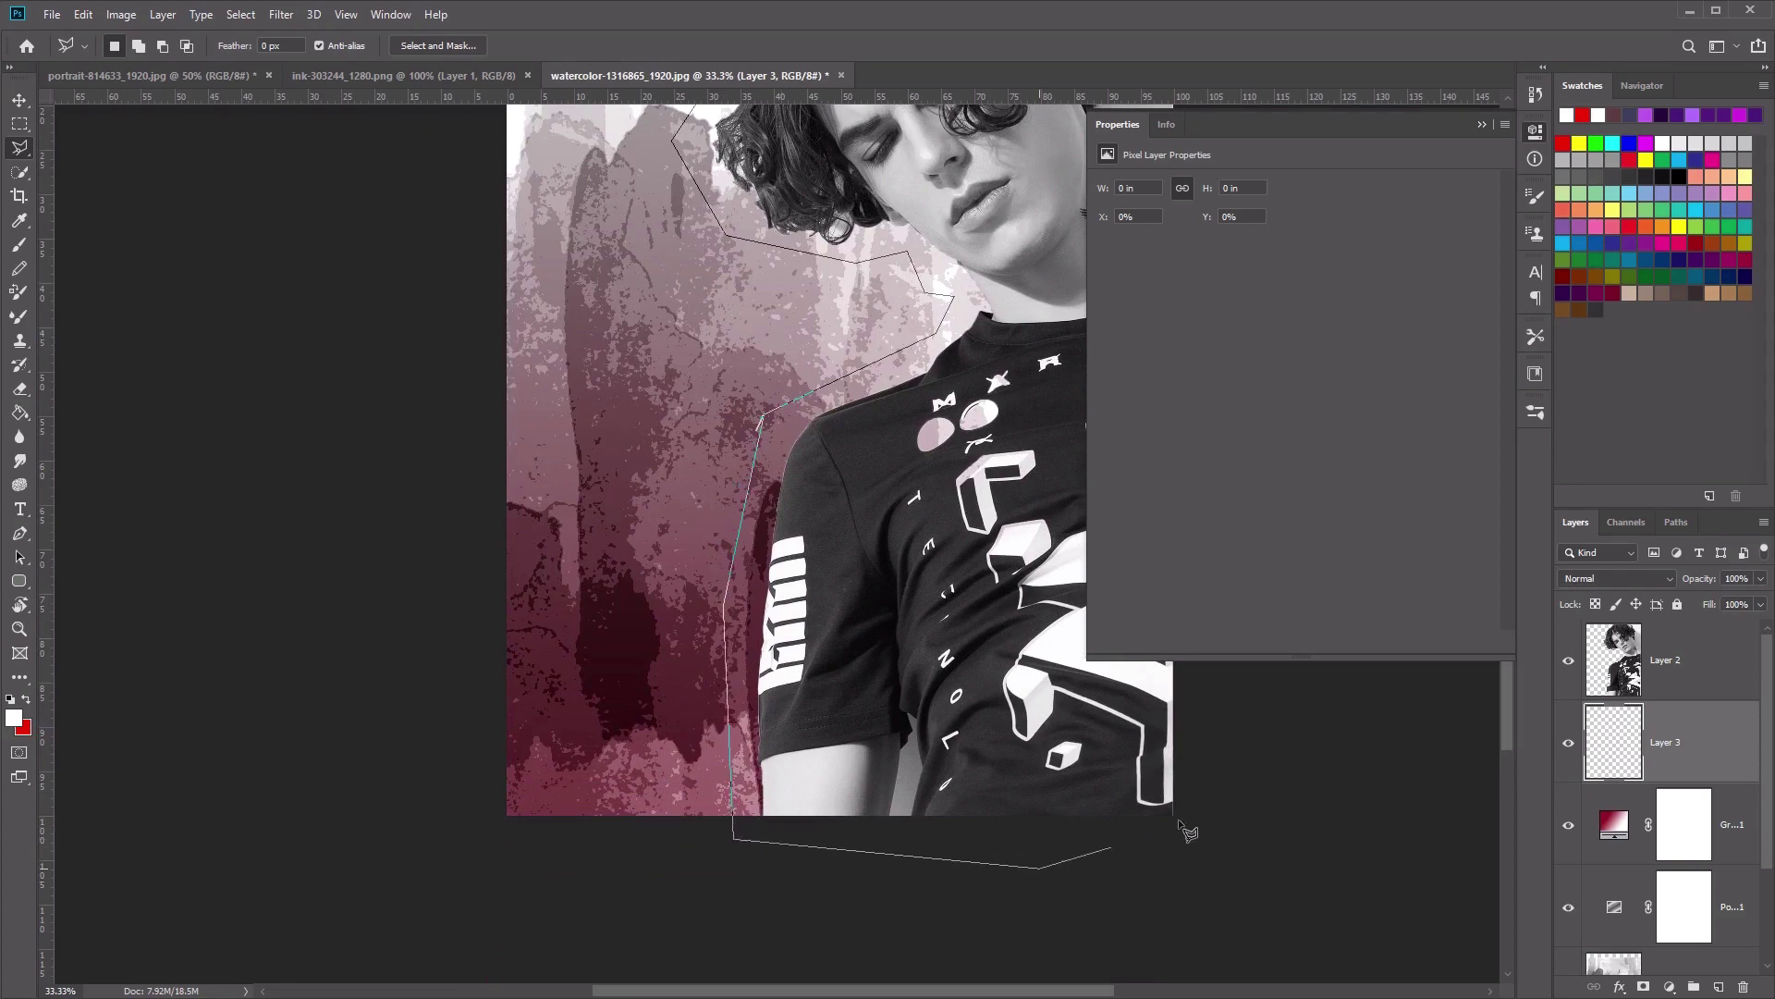
mouse_move(1189, 820)
left_mouse_down()
mouse_move(1062, 939)
mouse_move(1077, 945)
mouse_move(1047, 847)
left_mouse_up()
left_click(1037, 877)
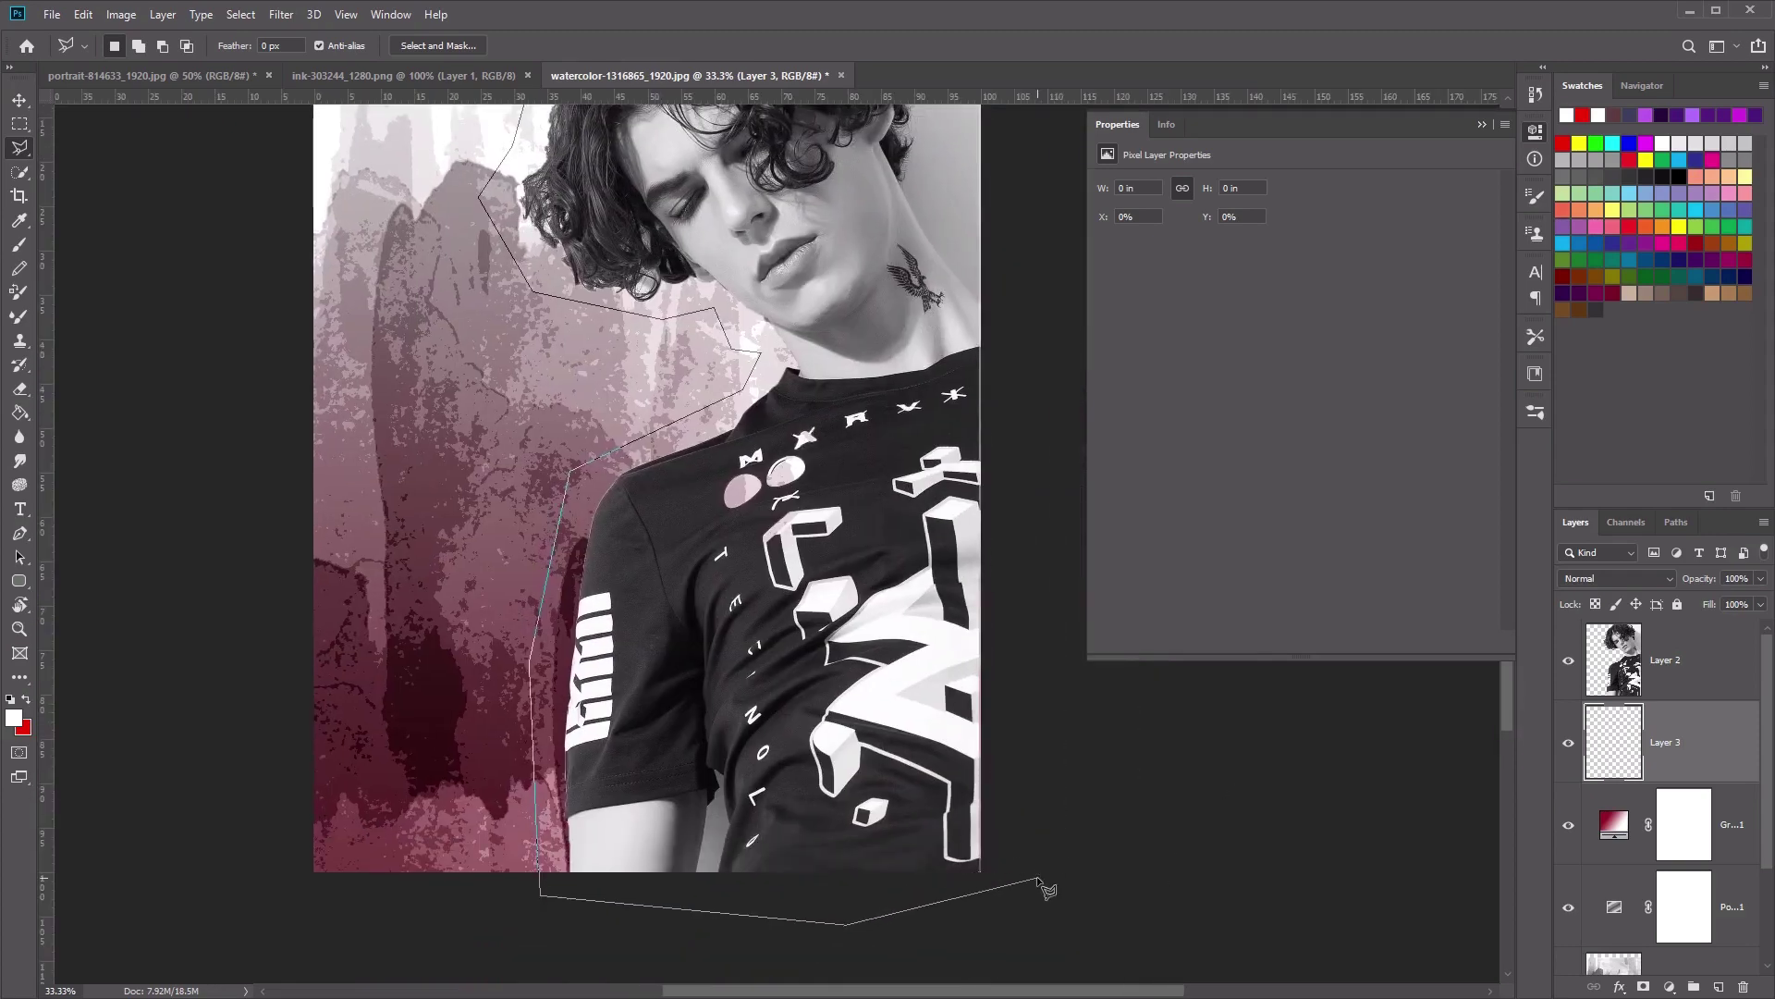
key("ctrl+plus")
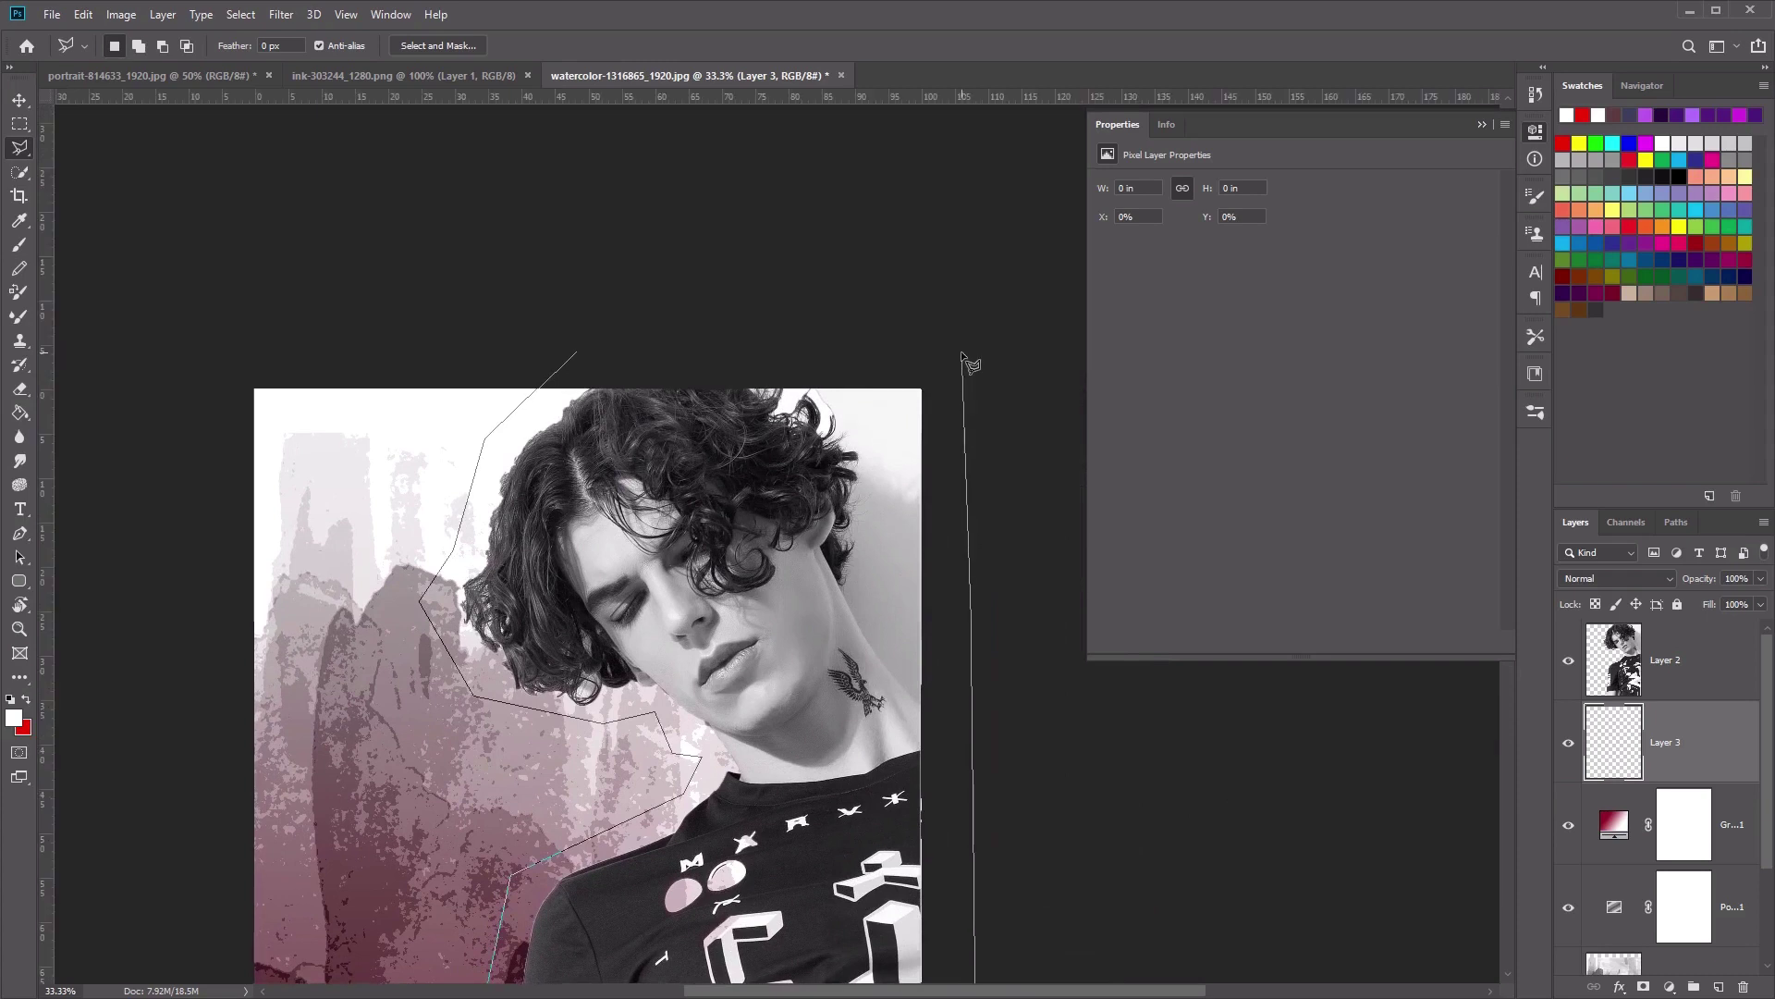
left_click(962, 364)
double_click(832, 305)
- Fill the selection with white (#ffffff) on the empty layer beneath the portrait and deselect
scroll(370, 517, "down", 3)
scroll(370, 518, "left", 2)
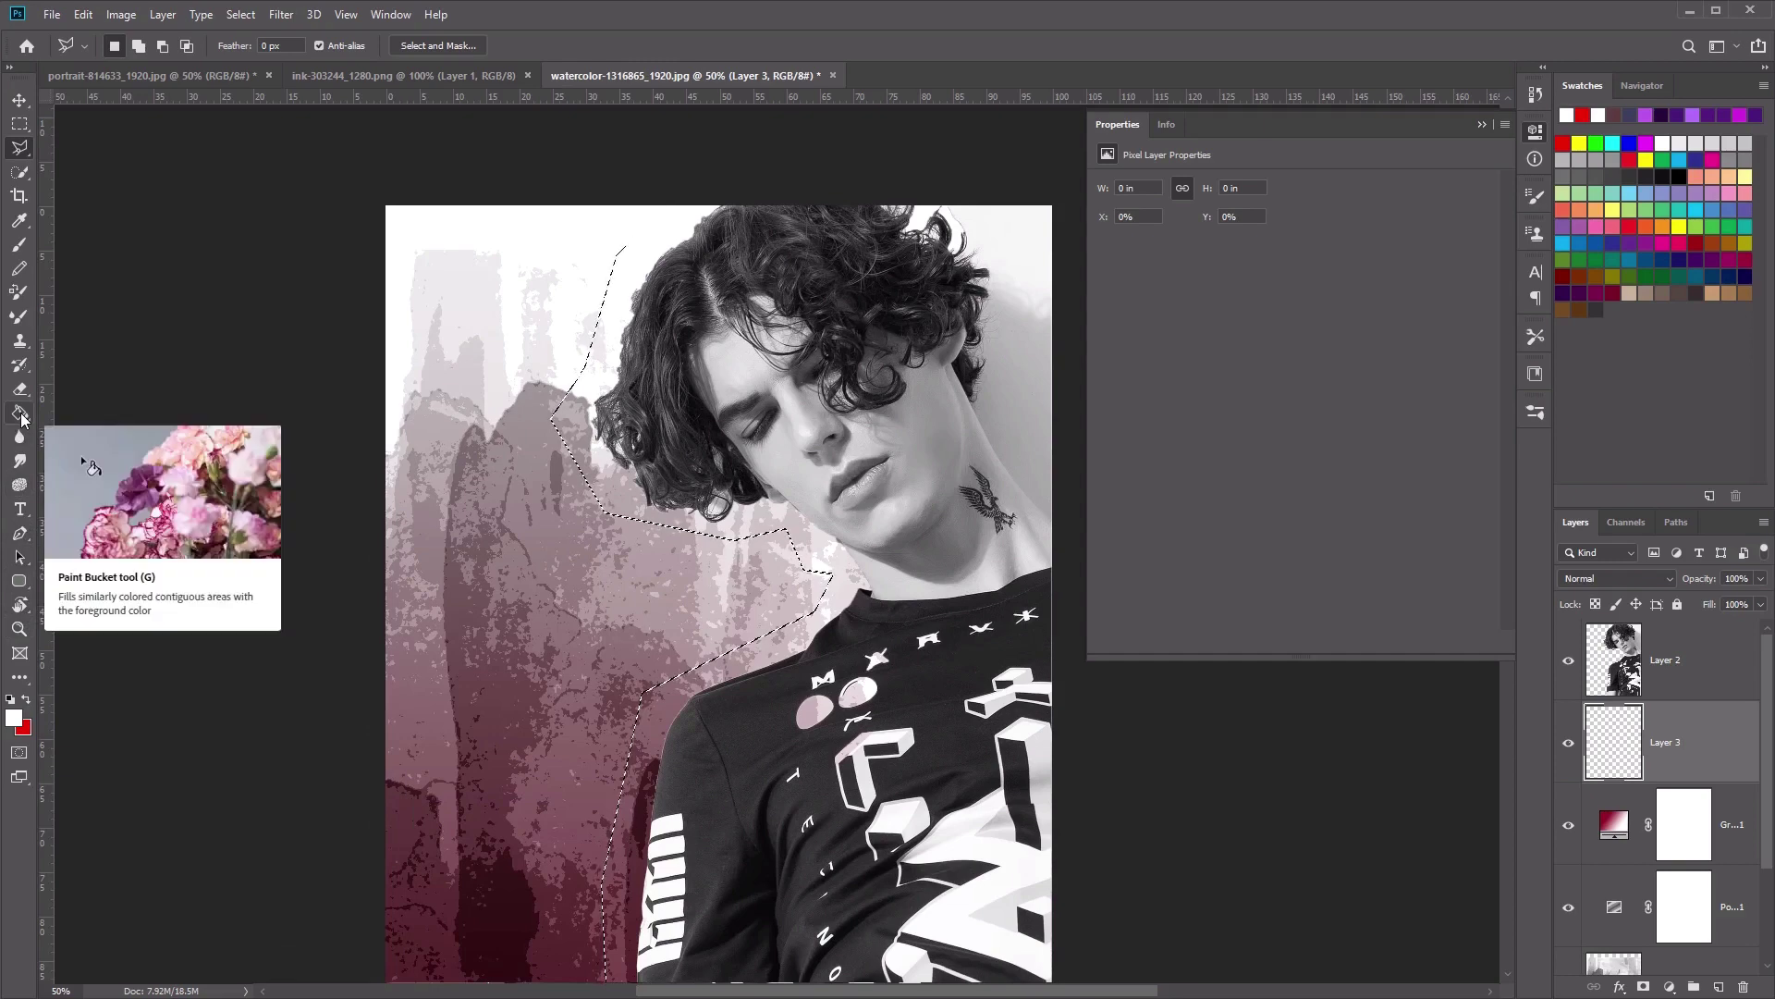
left_click(21, 414)
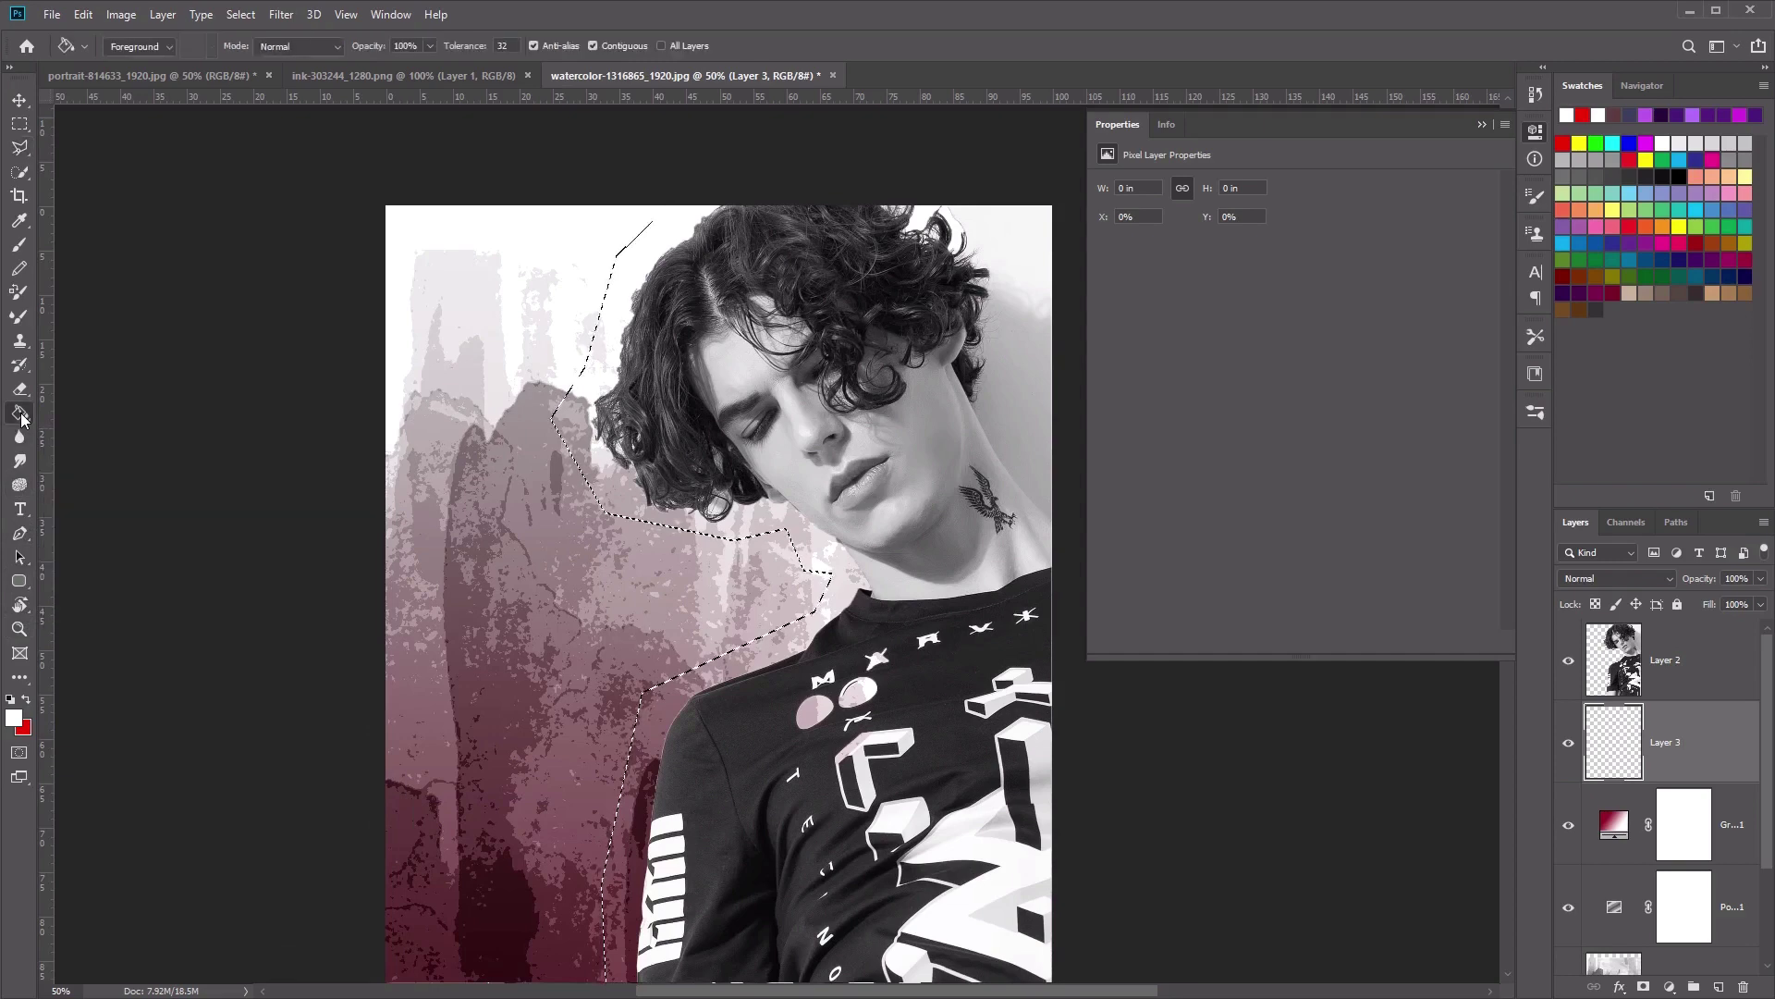
left_click(13, 720)
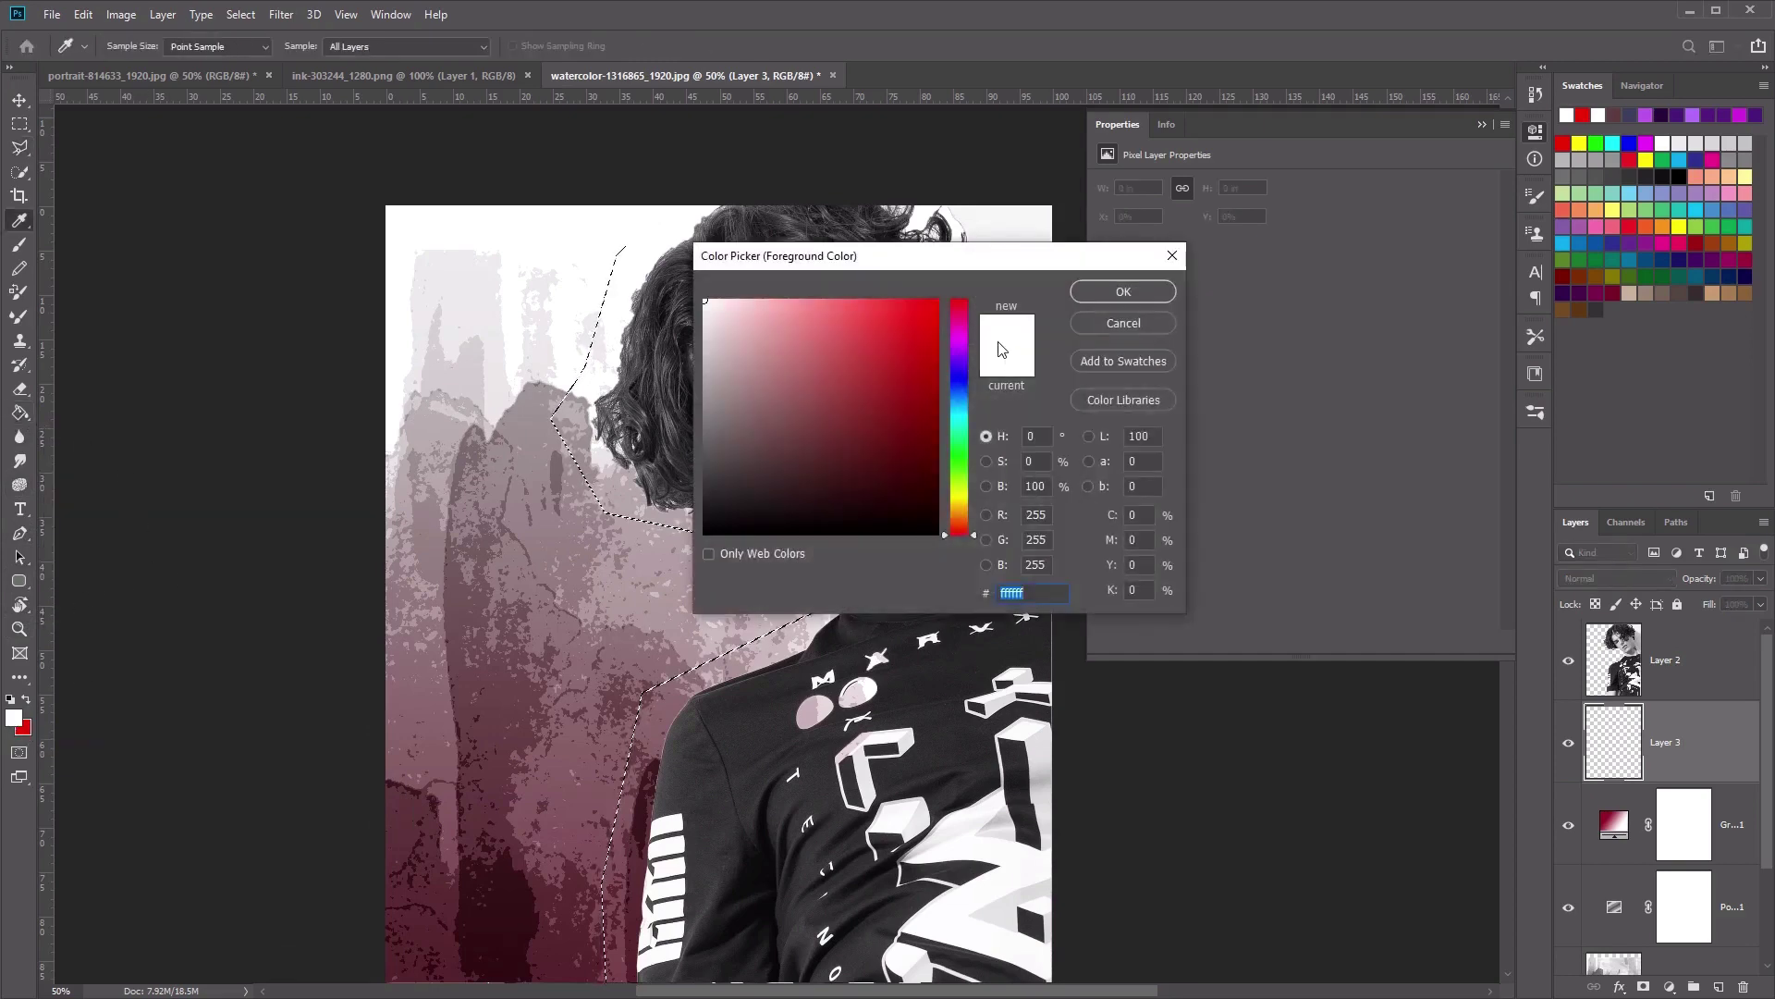
left_click(1122, 292)
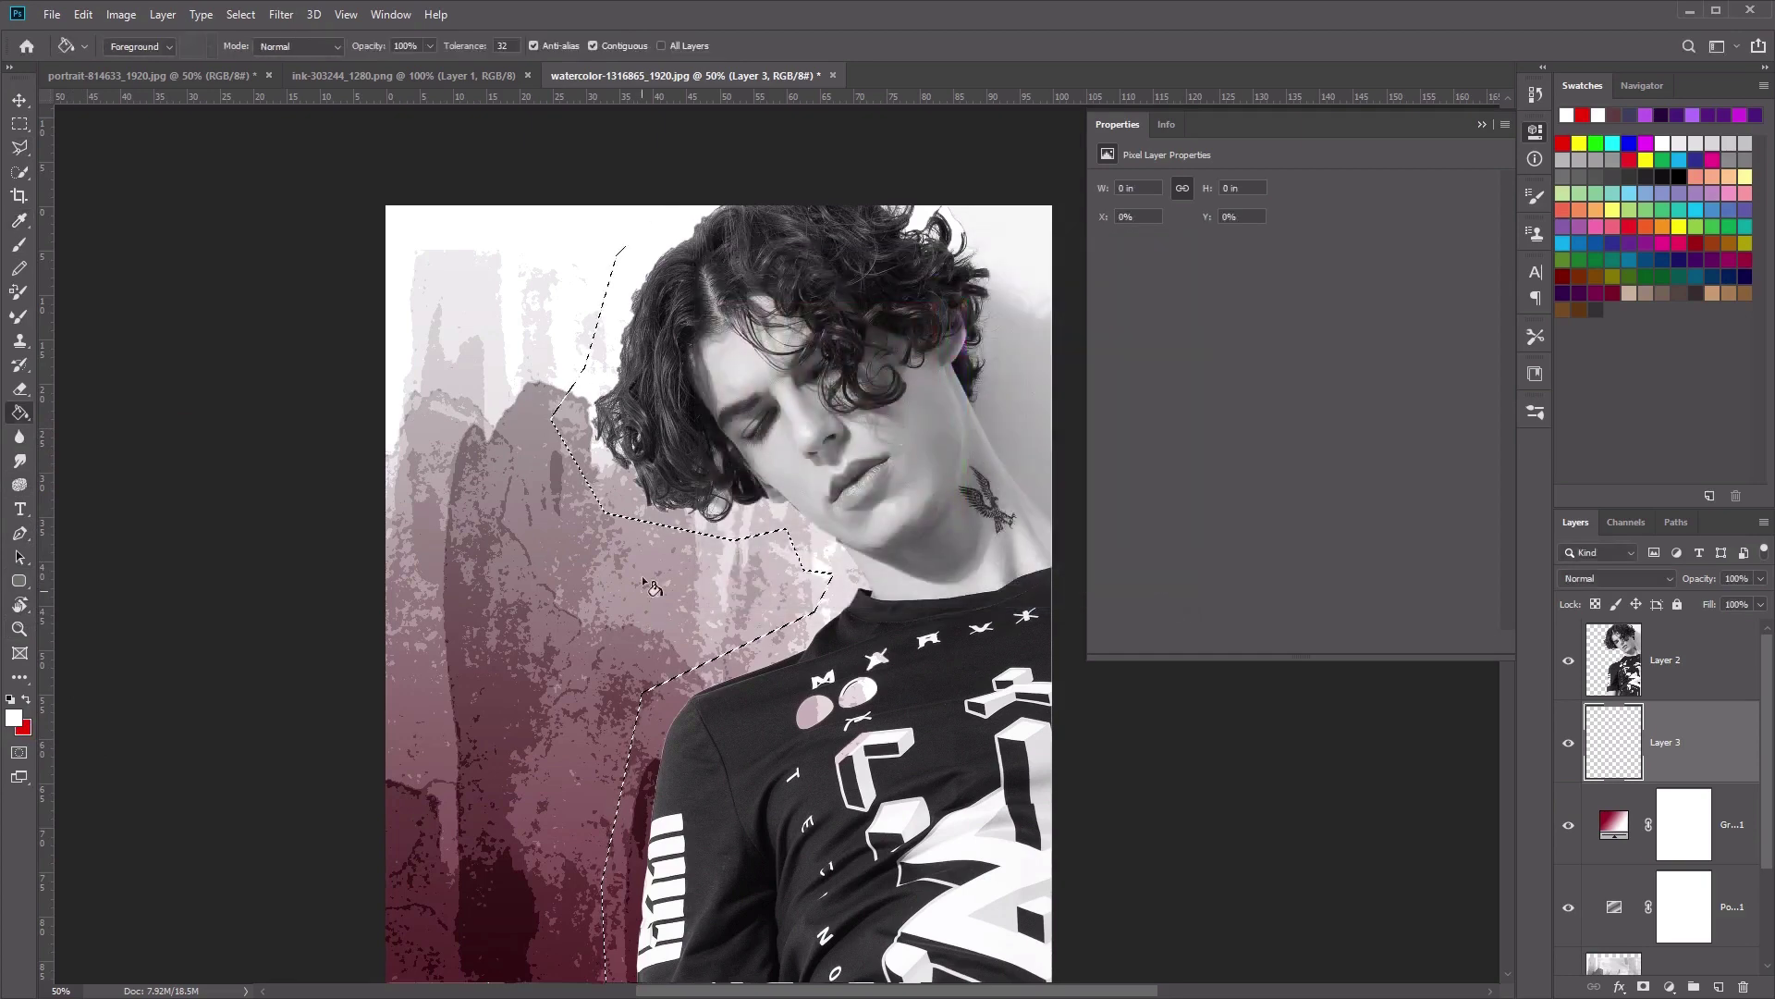
left_click(753, 532)
key("m")
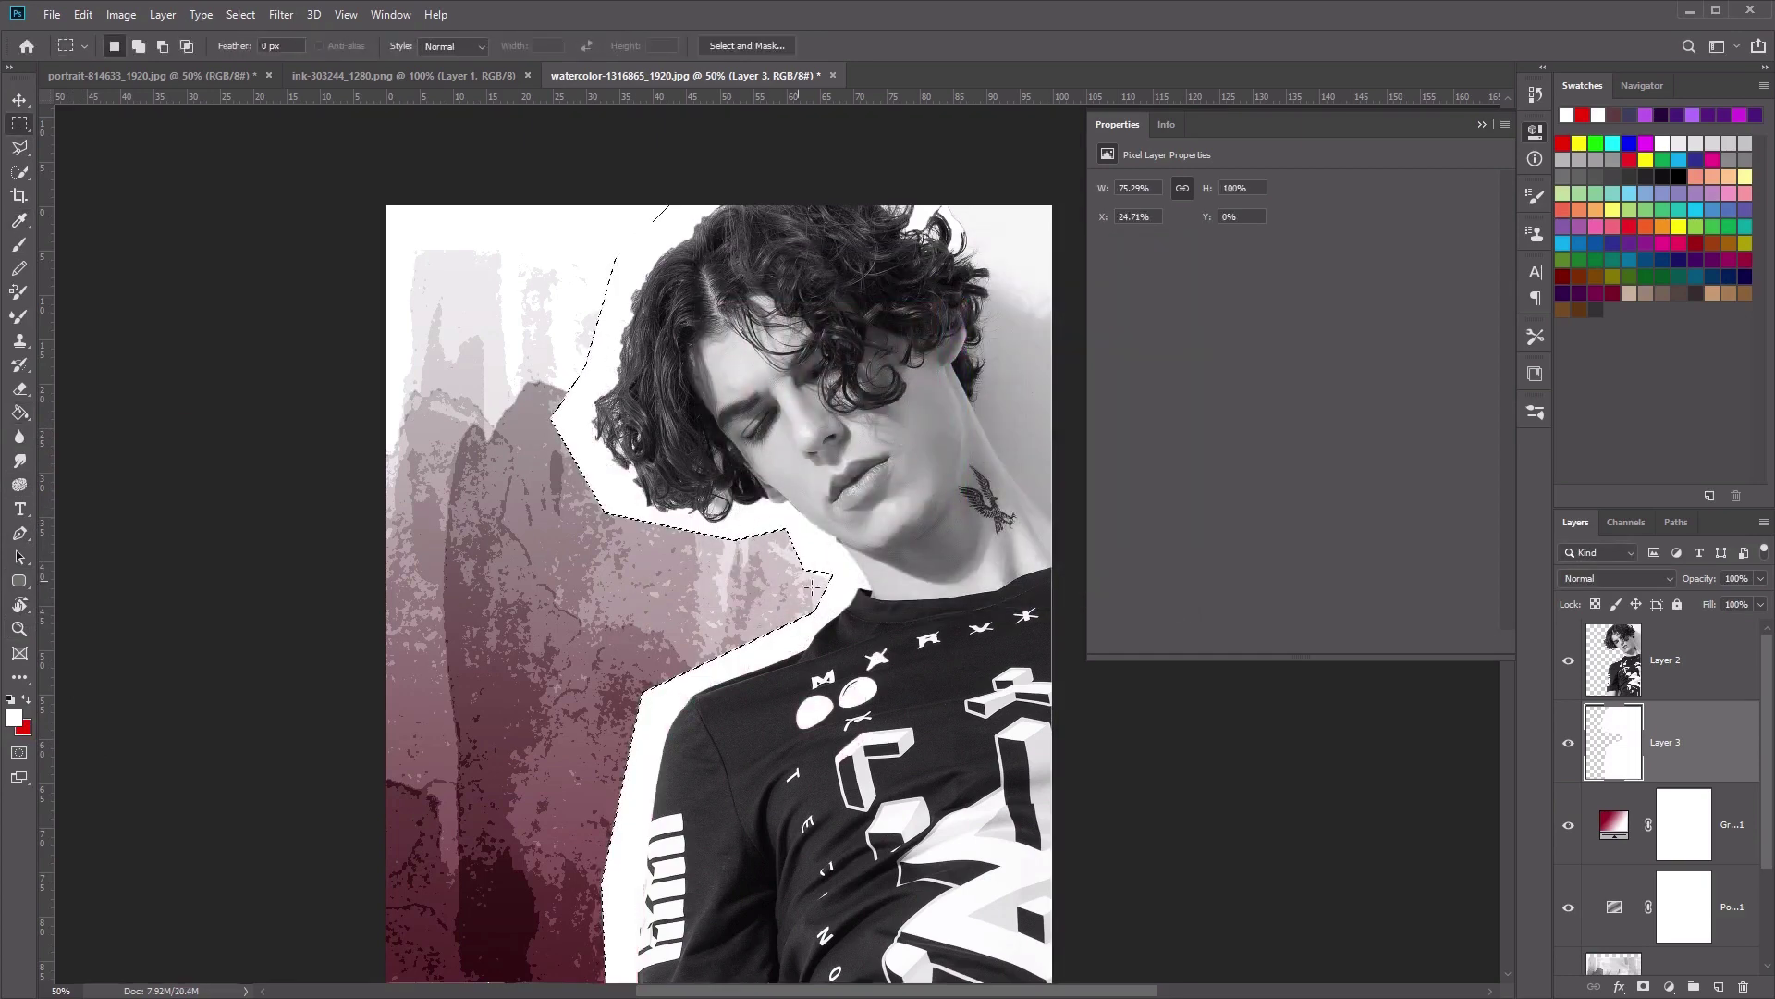
key("ctrl+d")
- Open the Filter Gallery for the portrait layer and choose the Artistic Film Grain filter
left_click(1607, 671)
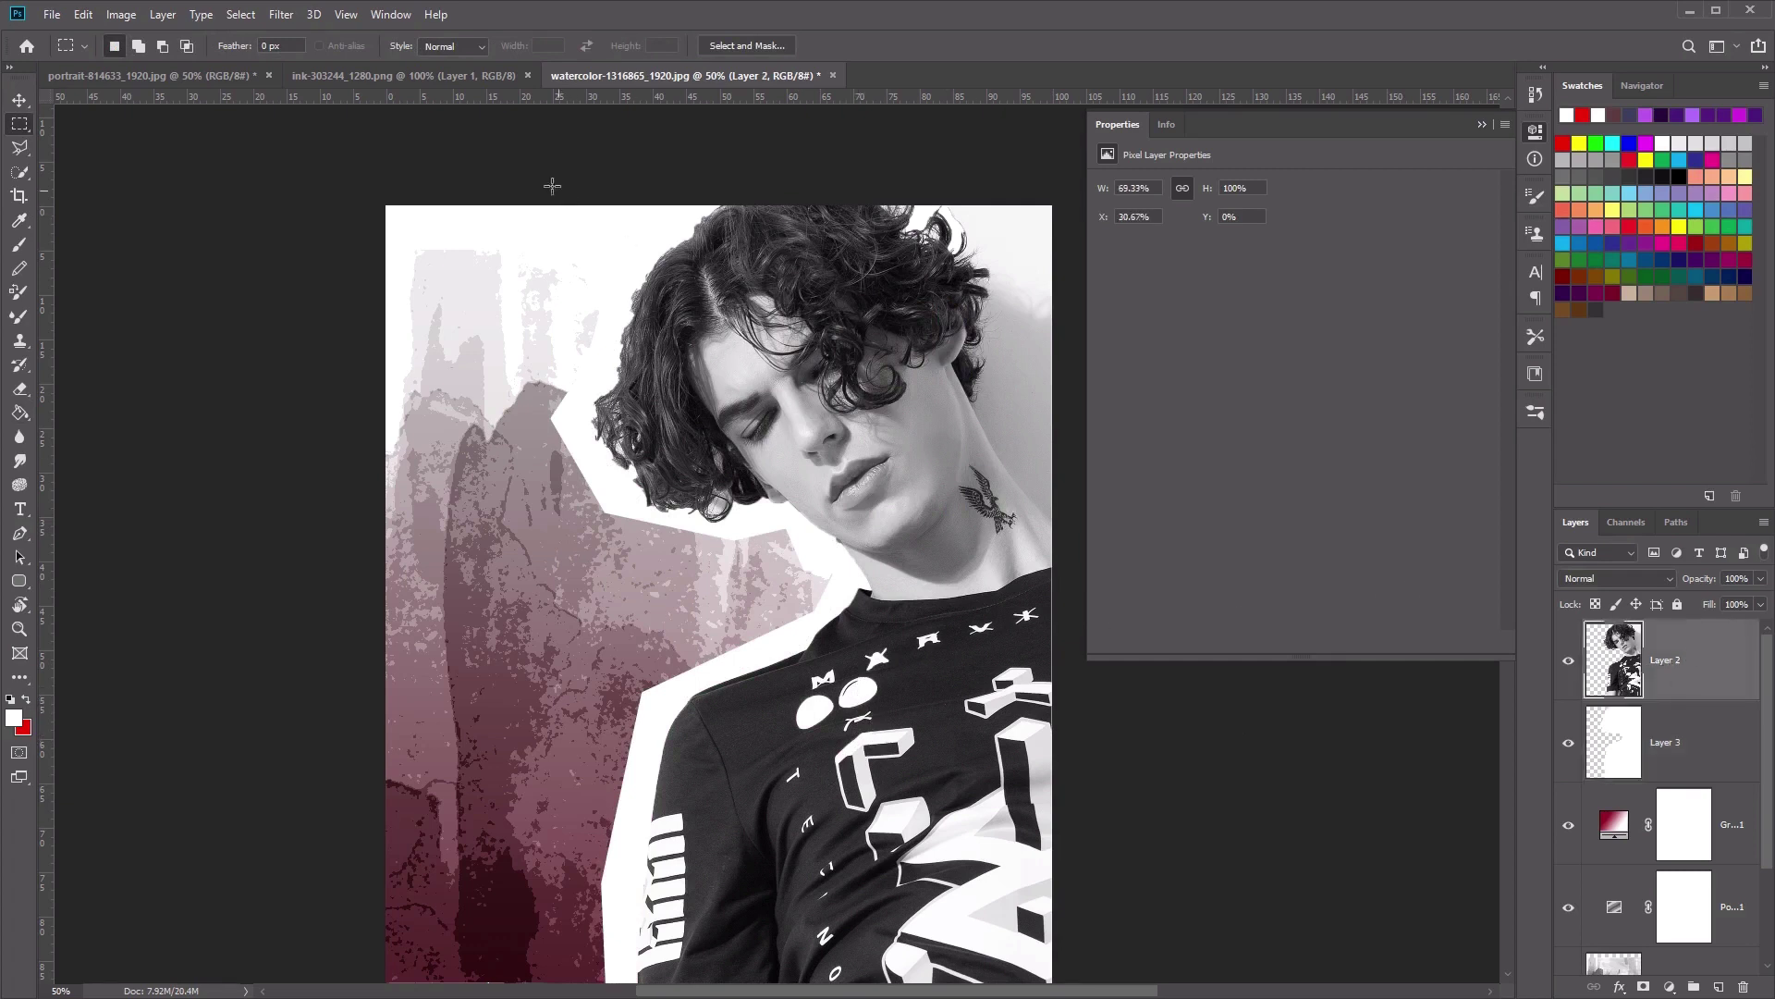
left_click(283, 15)
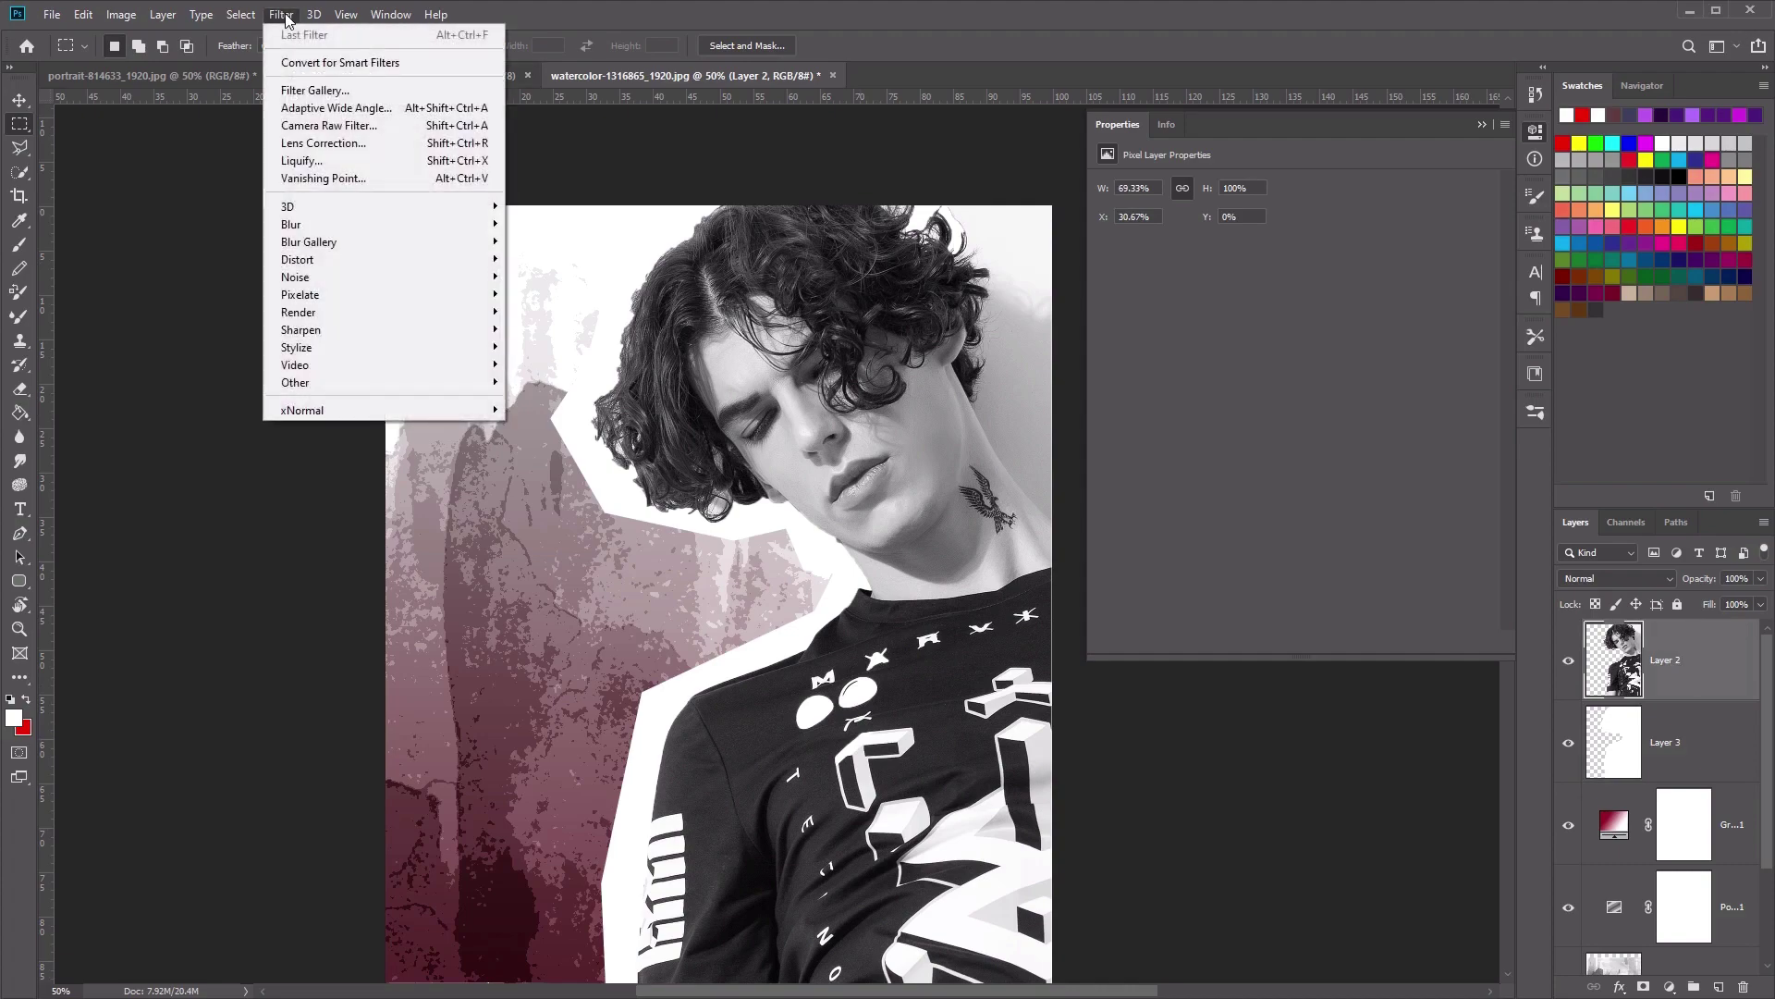
left_click(359, 91)
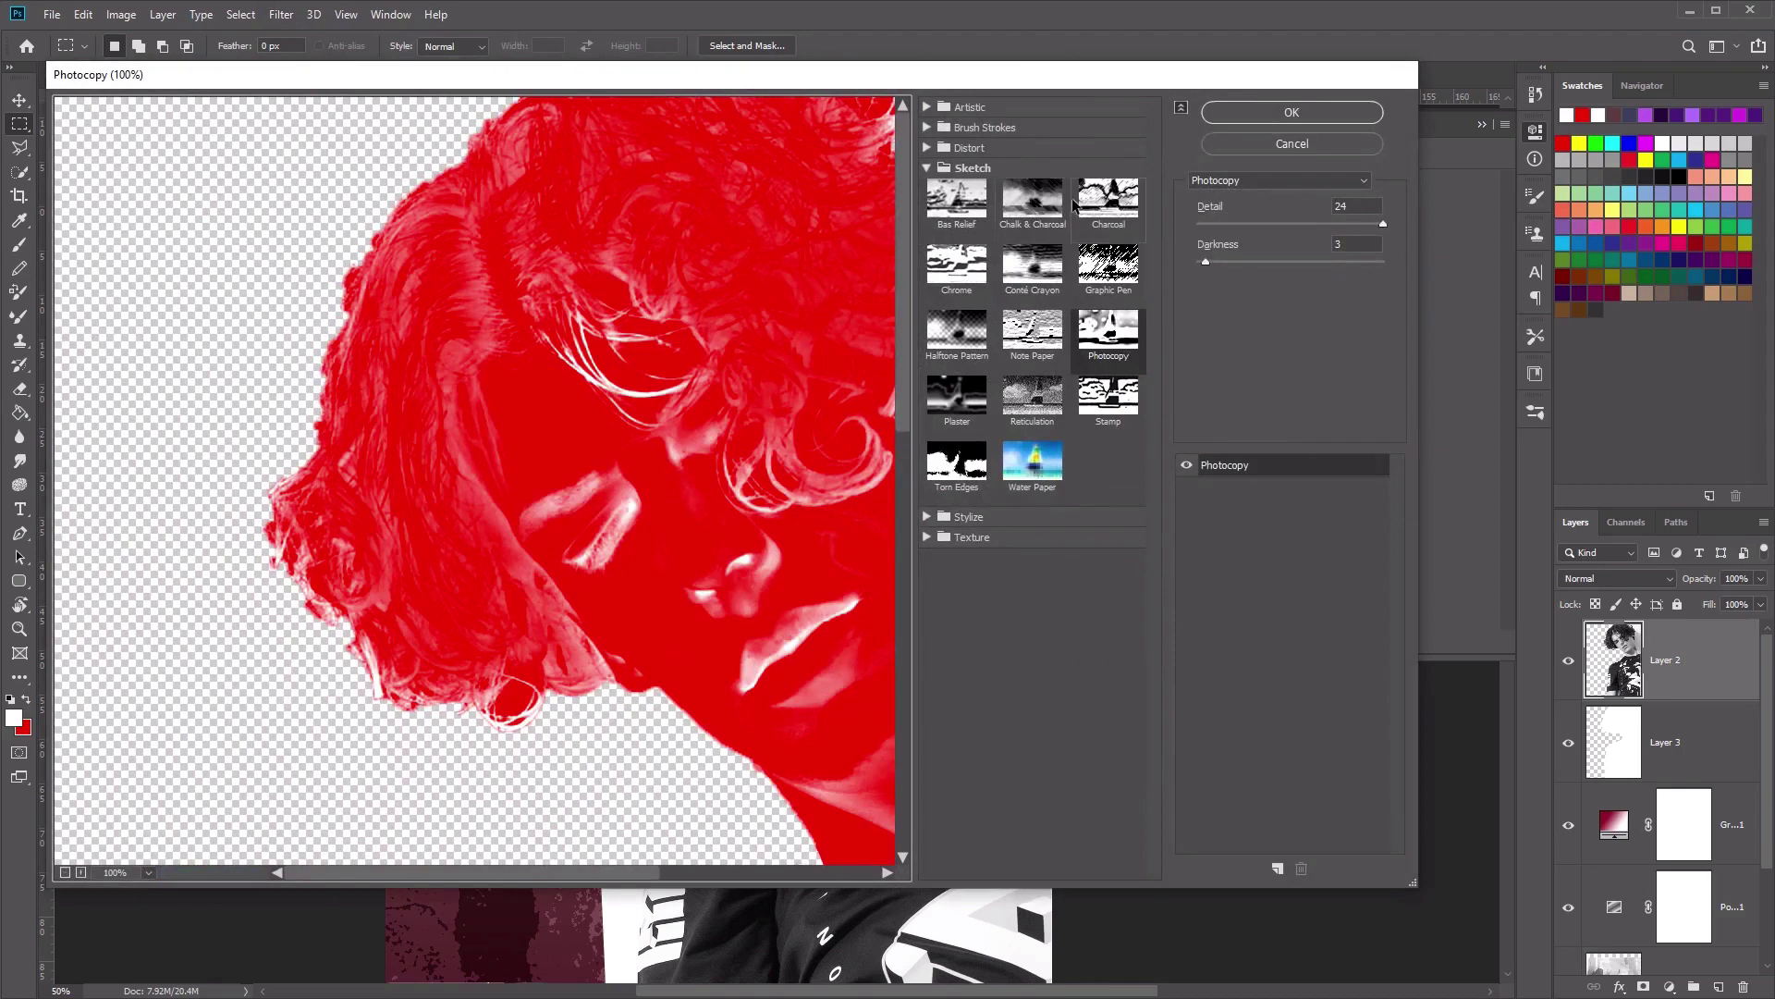
left_click(967, 108)
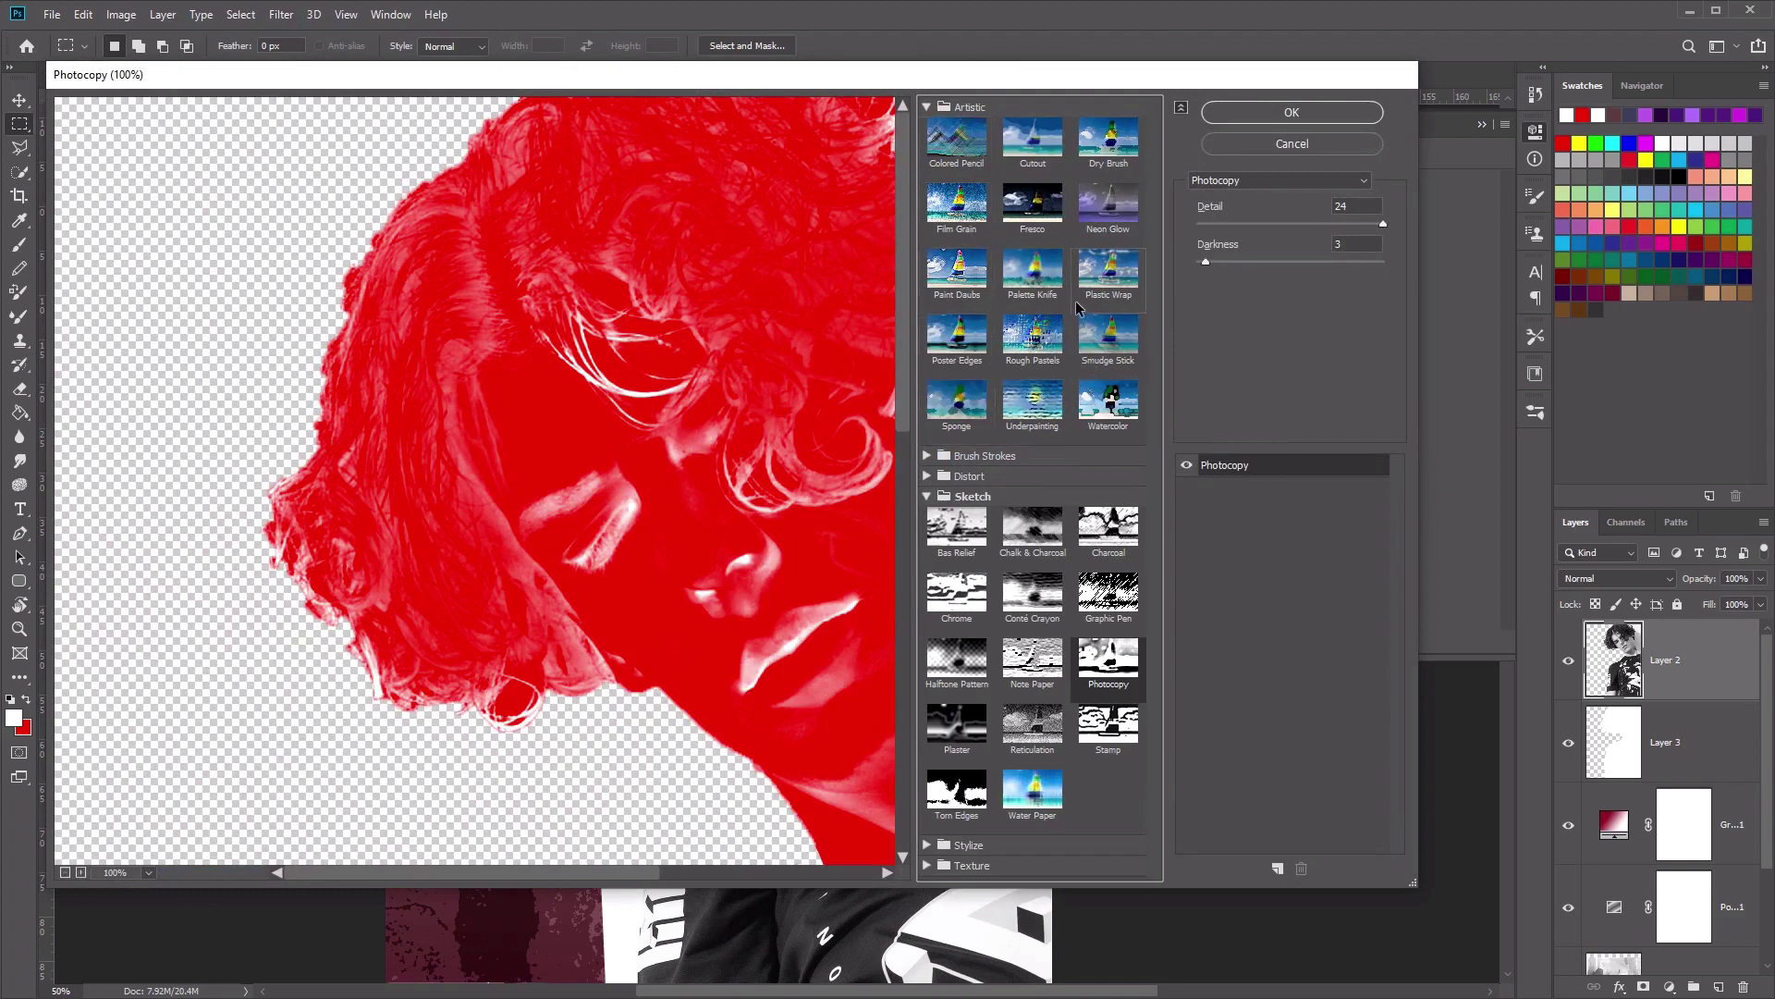
left_click(959, 209)
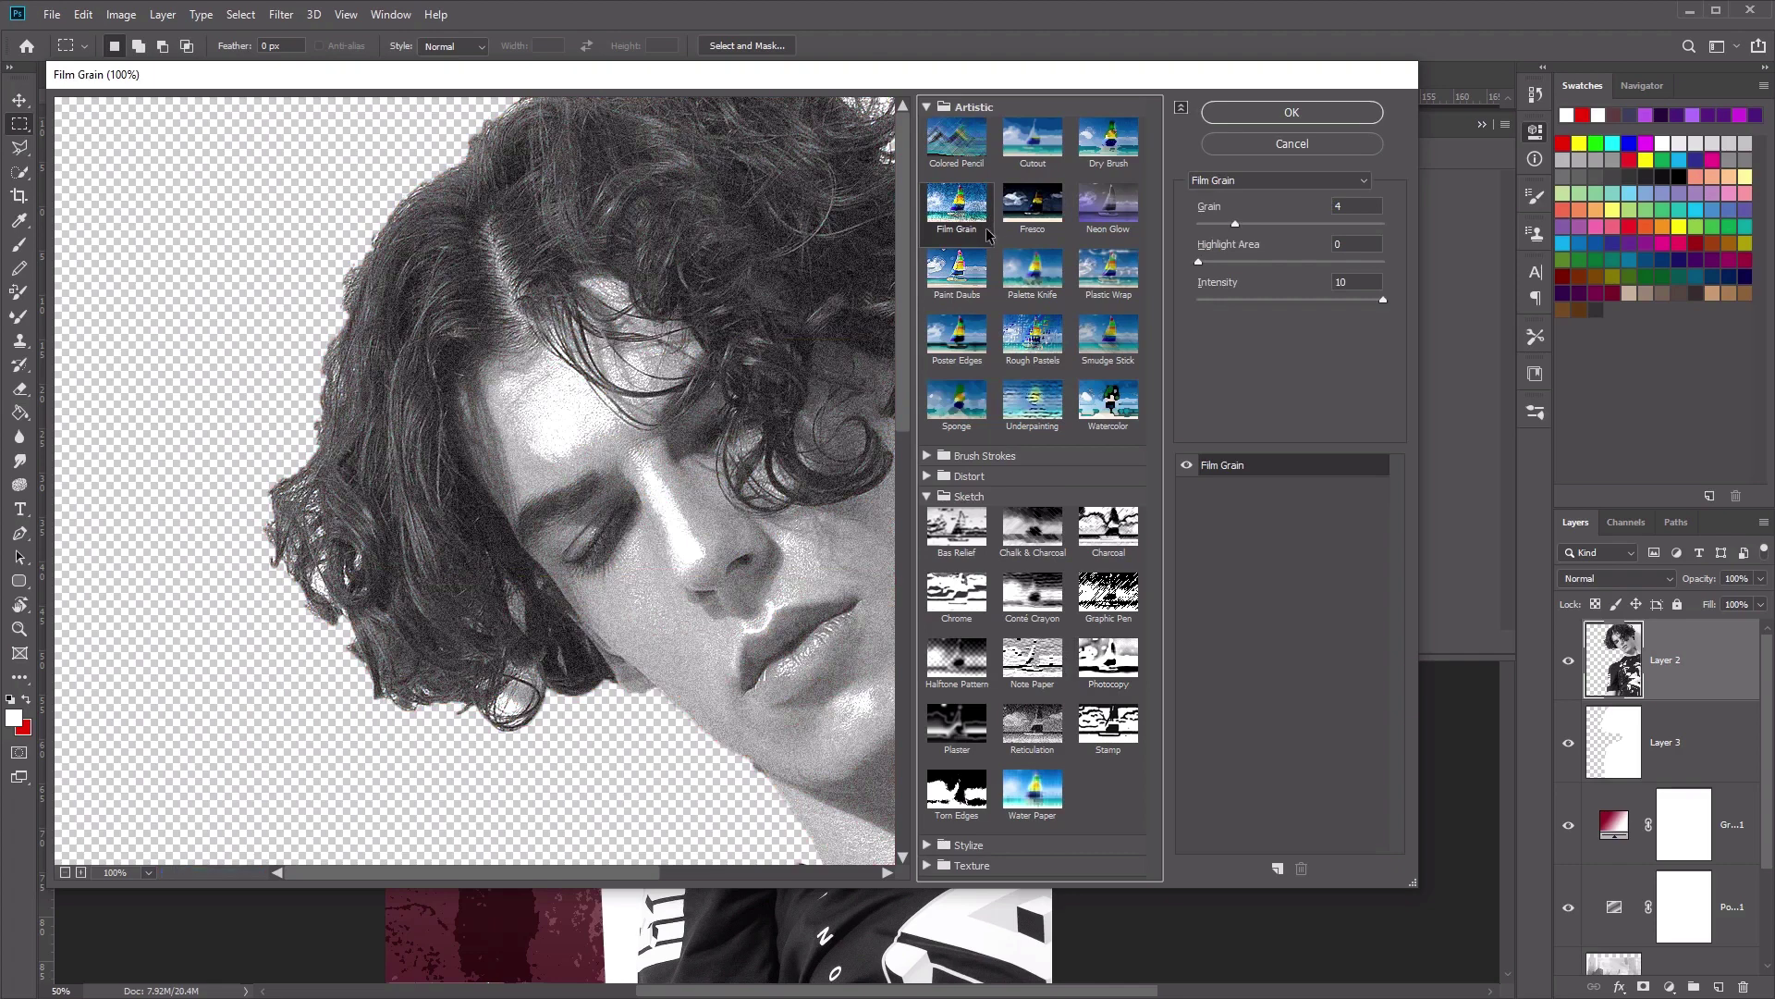
- Set Film Grain's Grain to 0 and Highlight Area to 5, check the figure in the preview, and apply the filter
left_click(1365, 204)
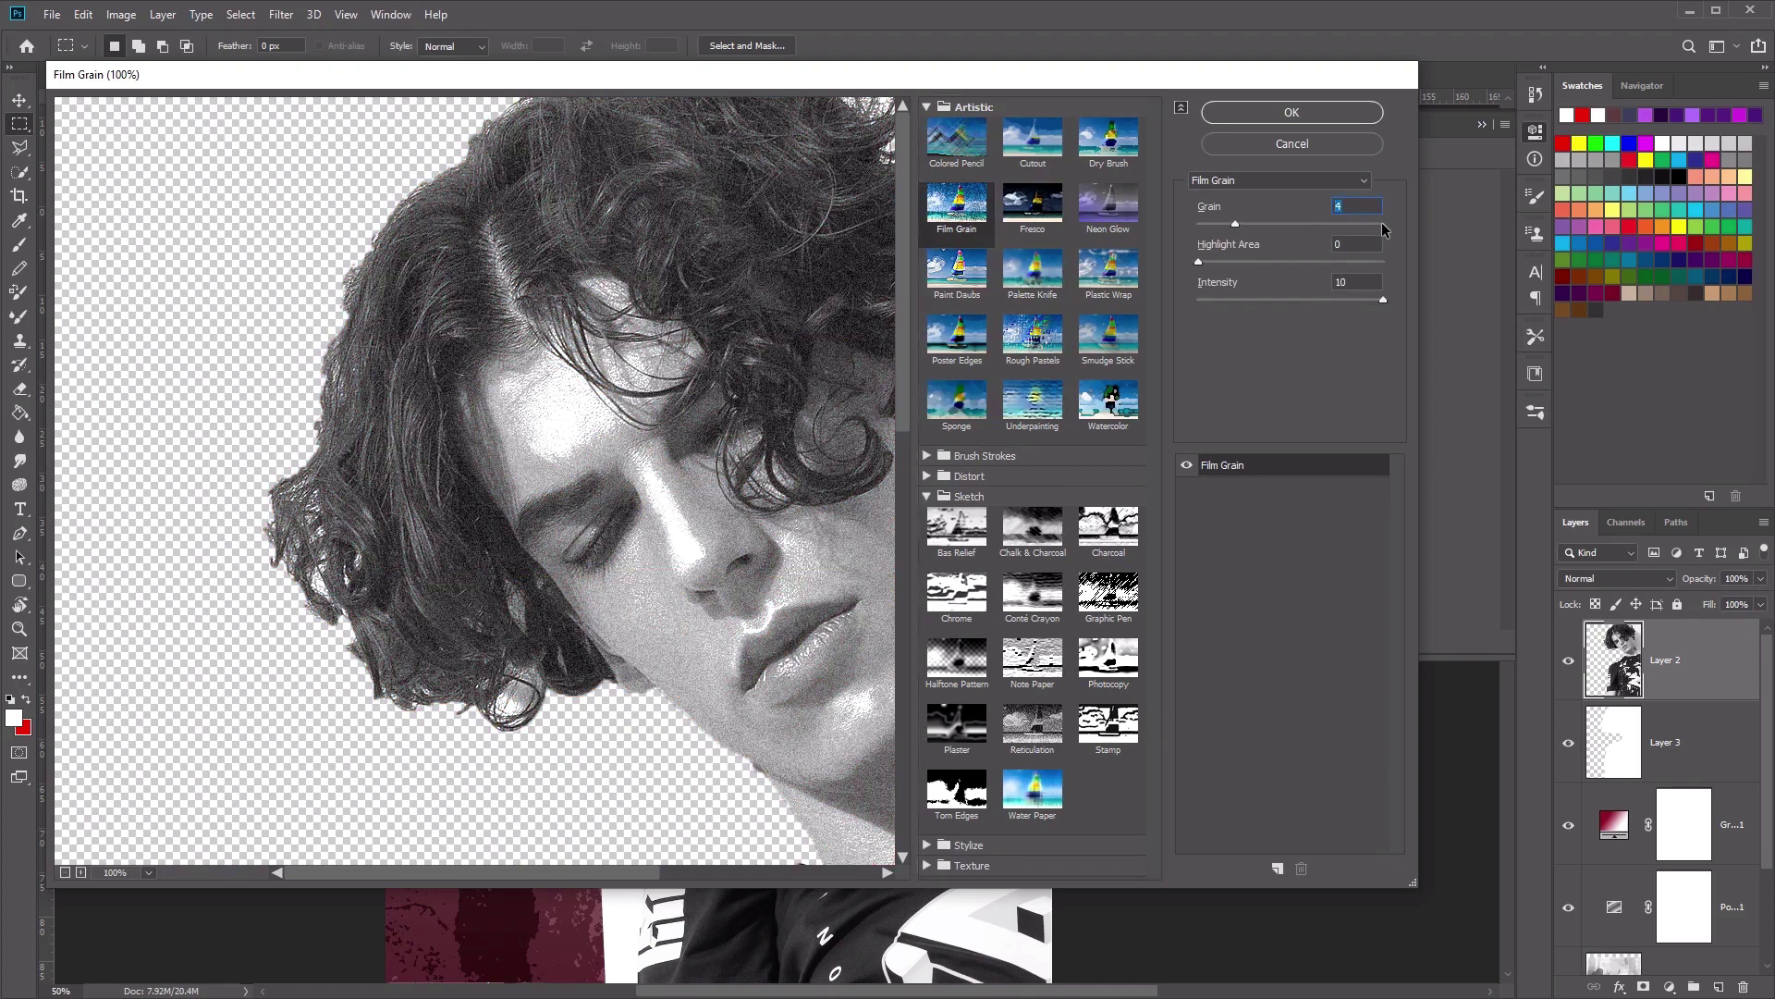
type("0")
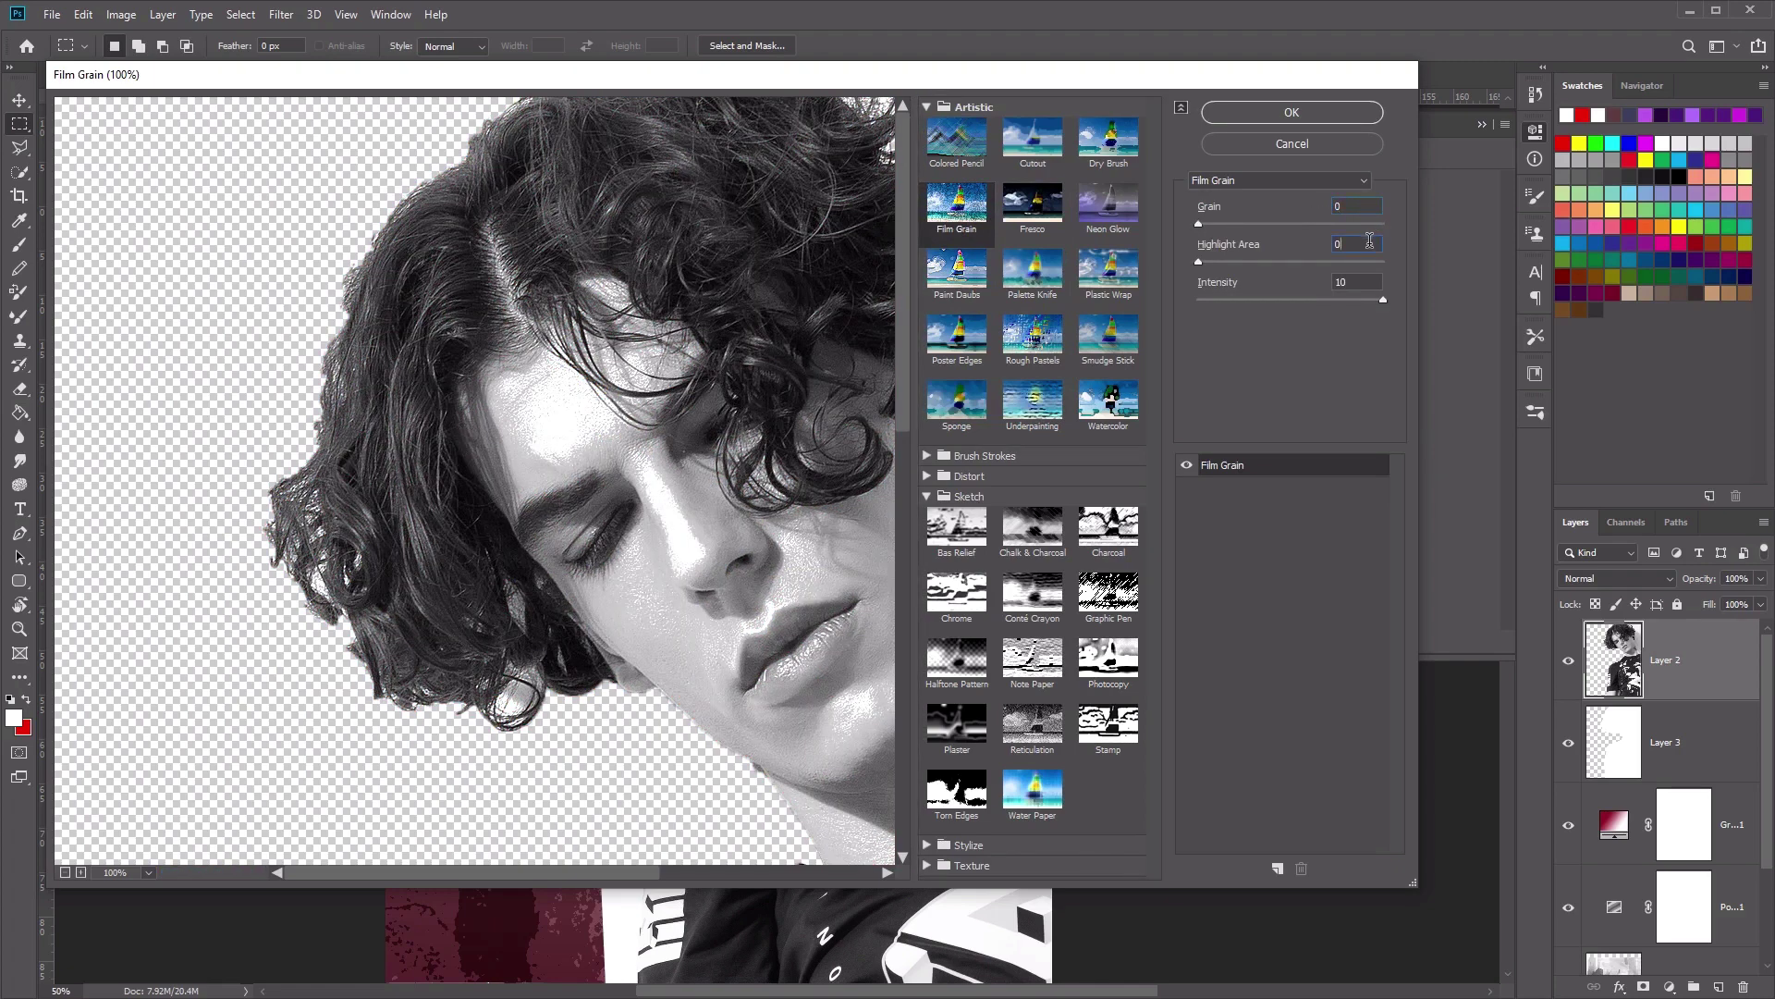
left_click(1369, 241)
type("5")
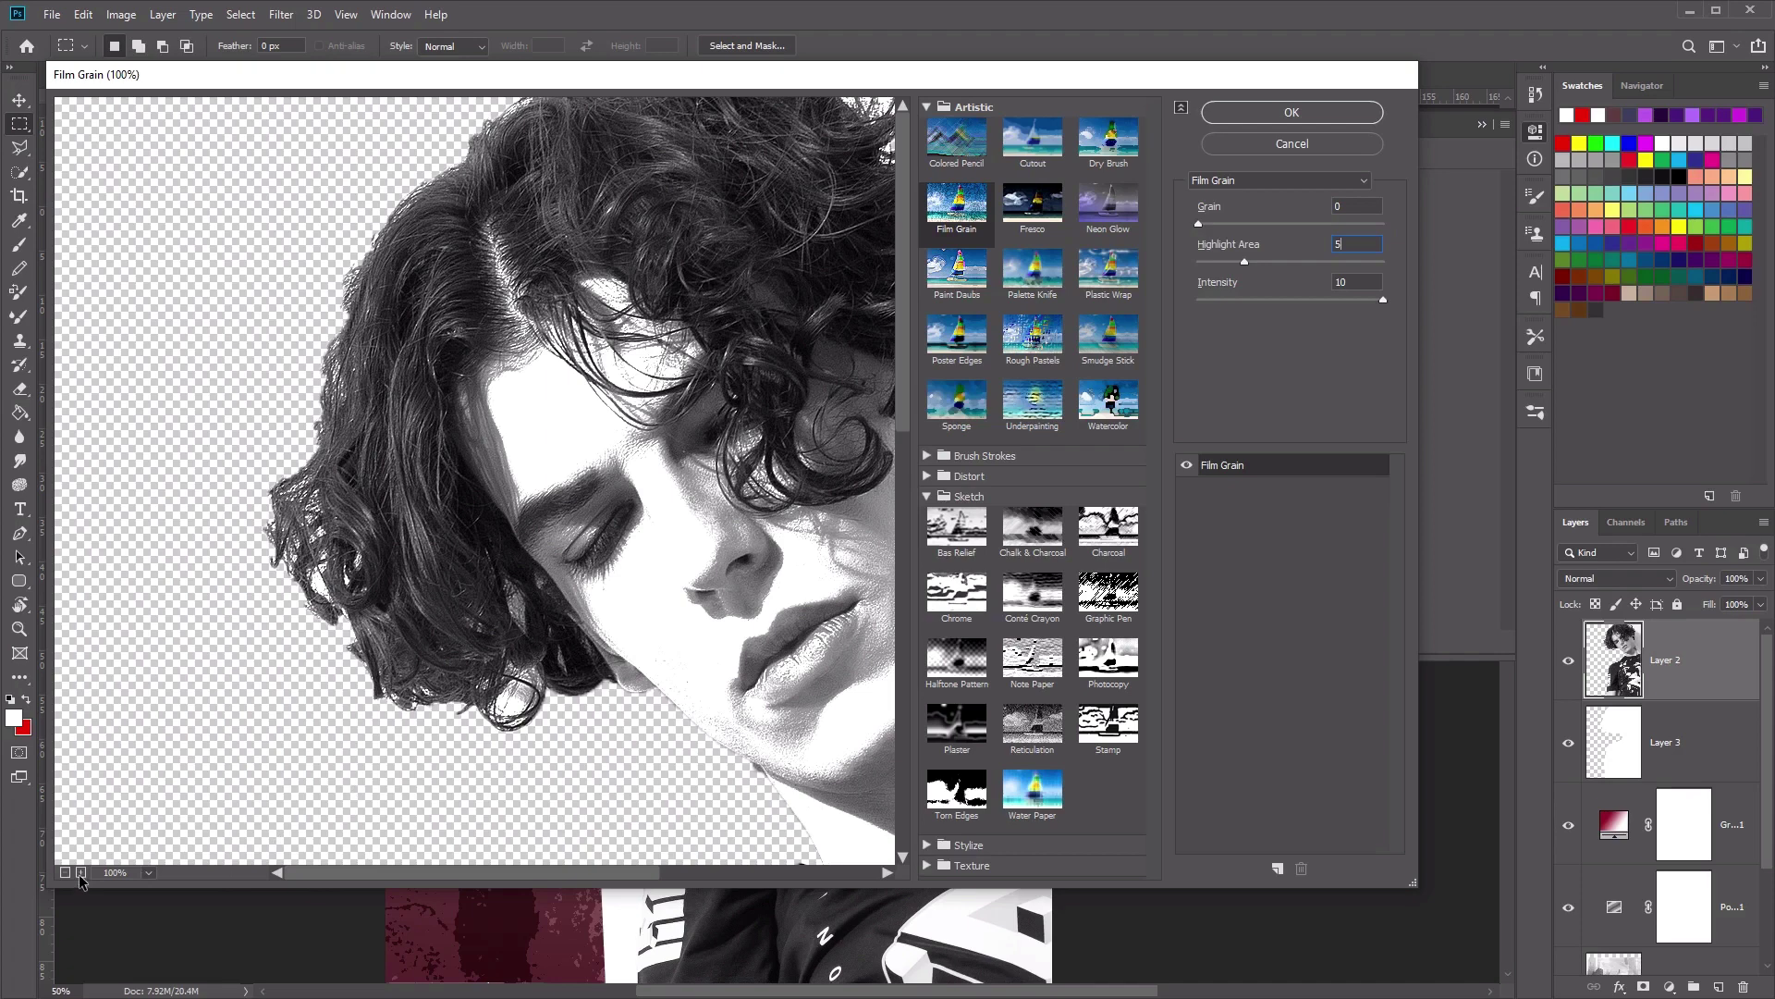
left_click_drag(328, 883, 435, 888)
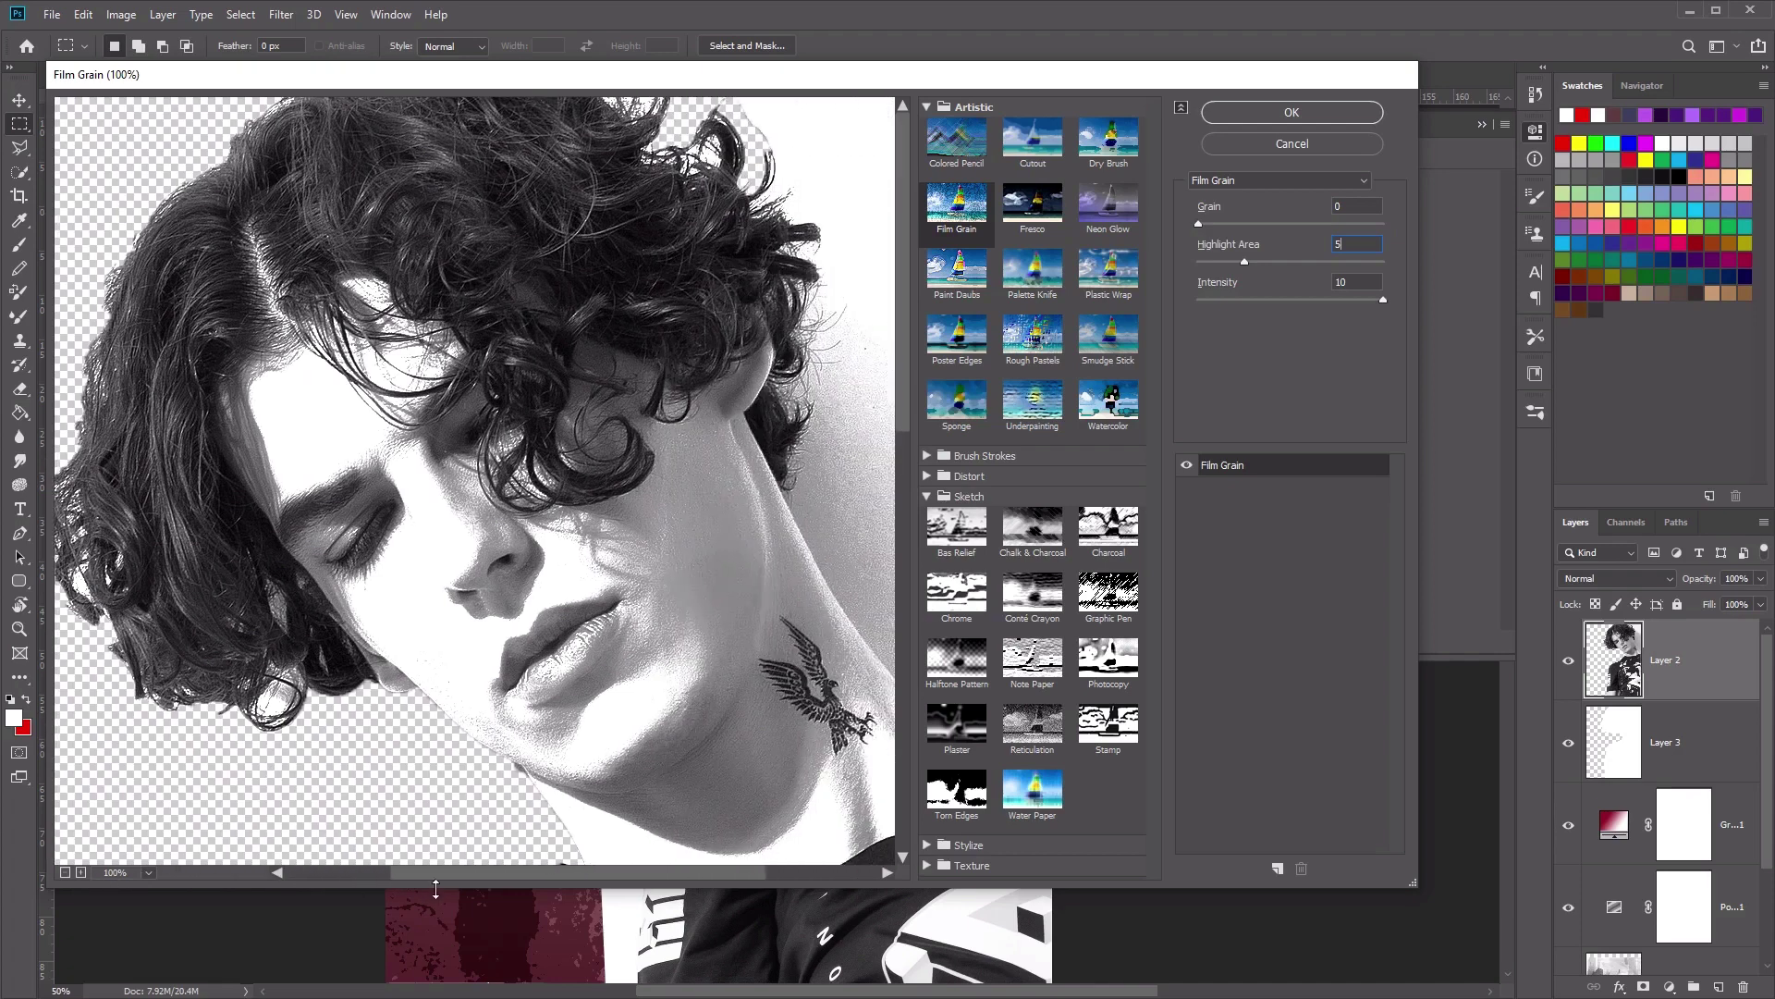
left_click(458, 807, "alt")
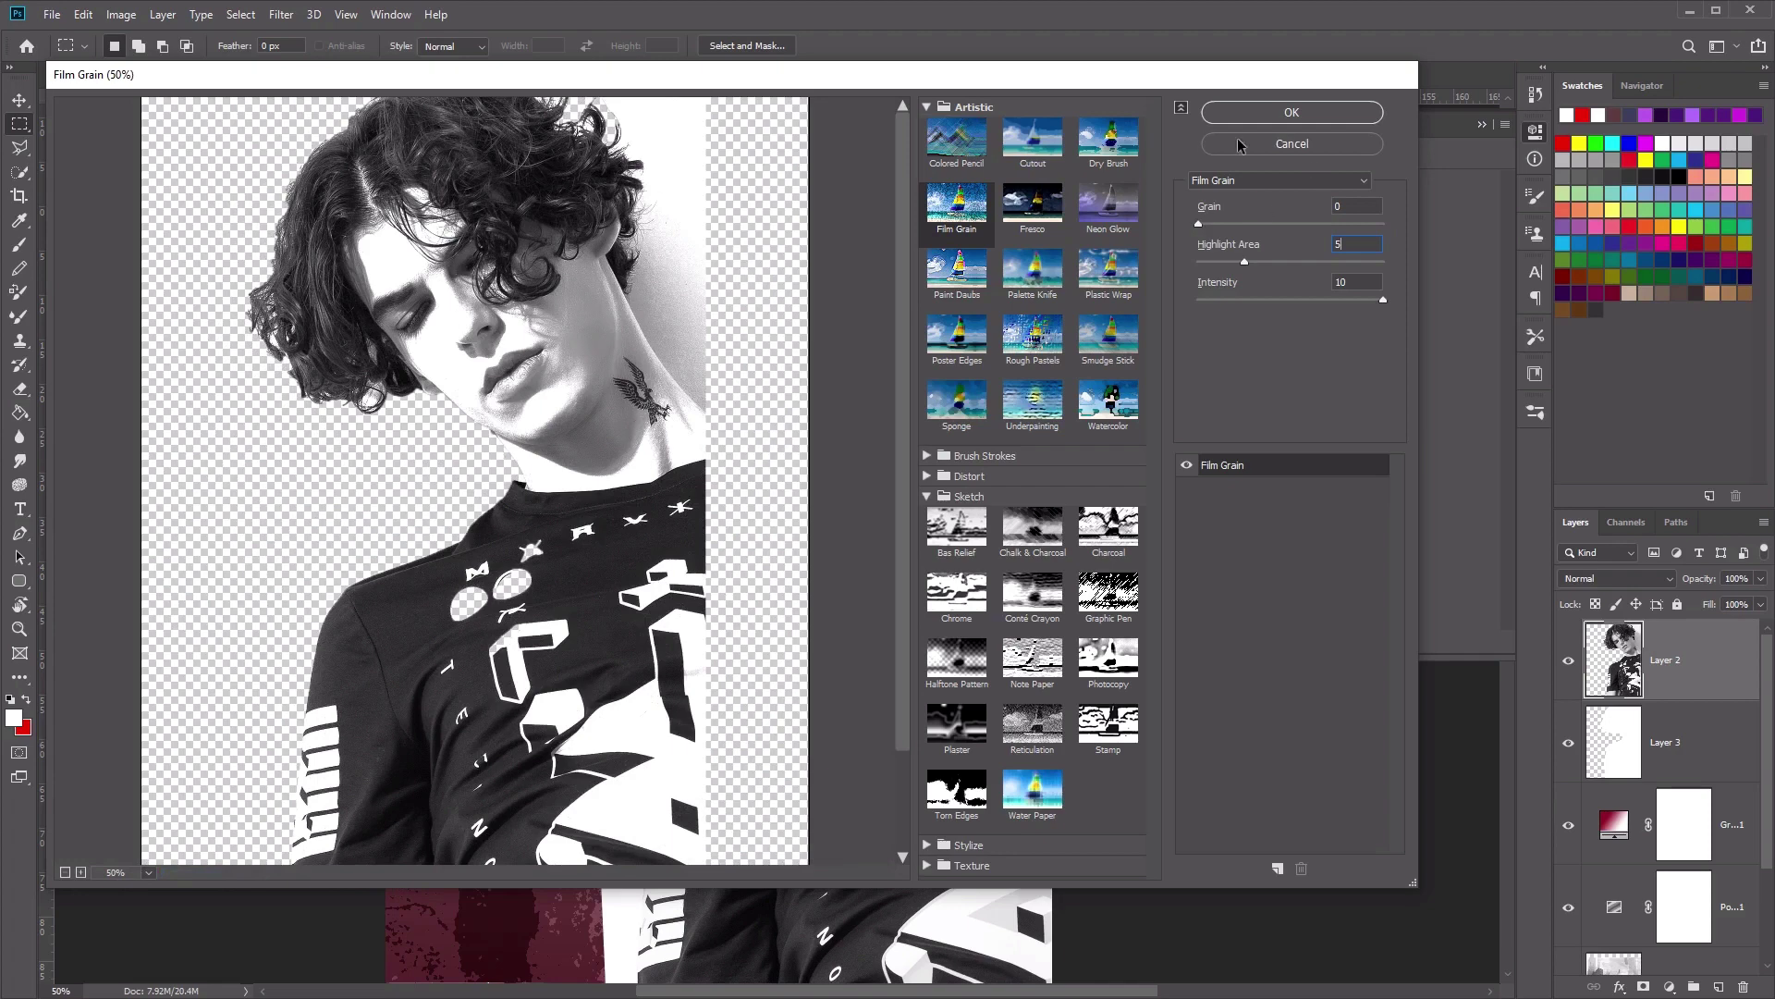
left_click(1263, 114)
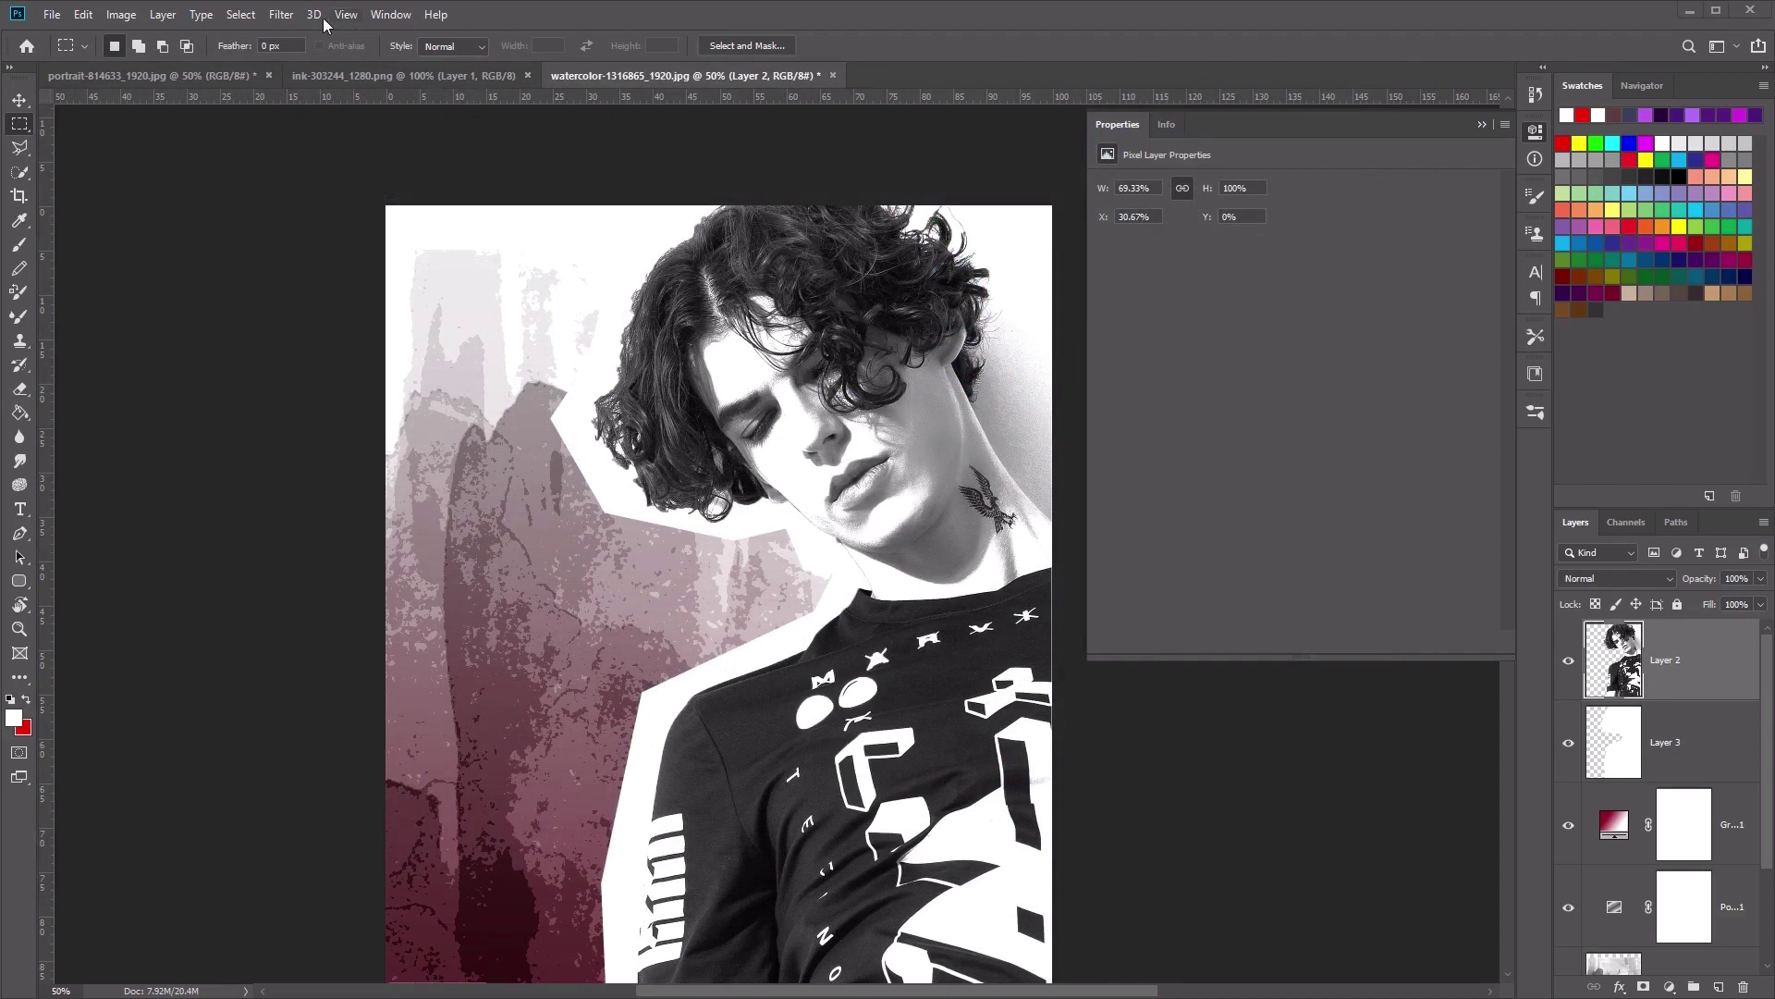
- Apply a second Film Grain filter to the portrait layer with Grain 7, Highlight Area 3 and Intensity 3
left_click(279, 16)
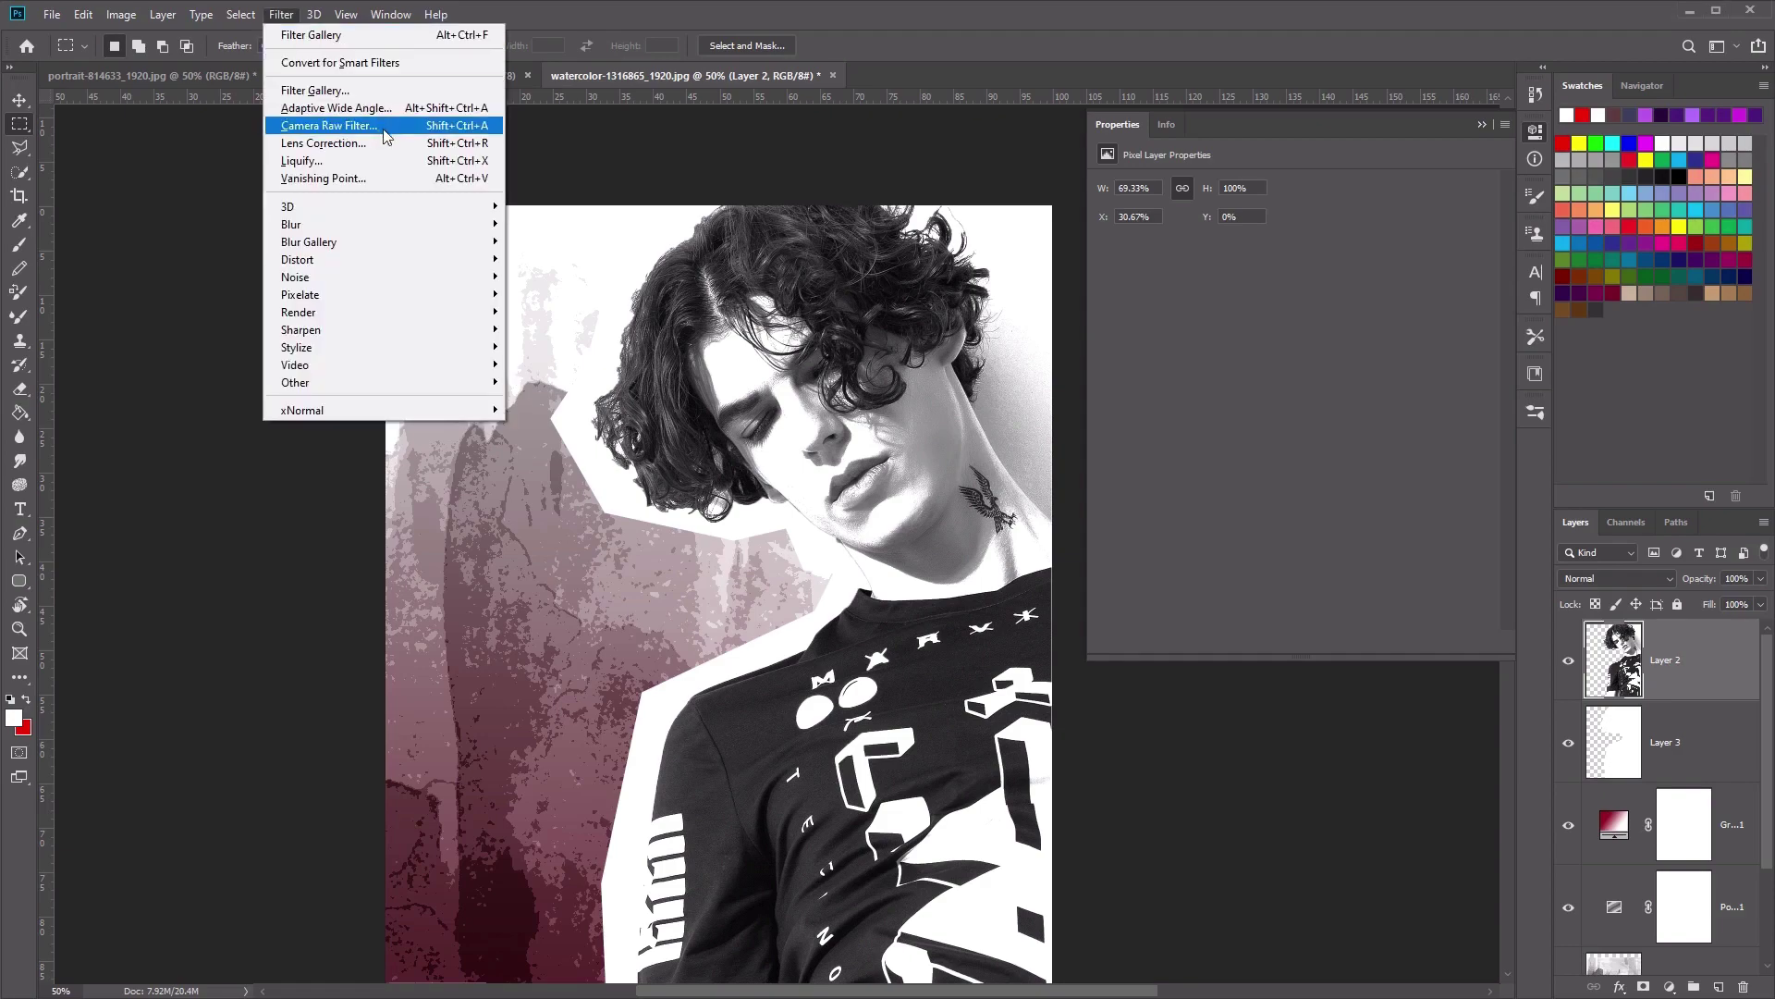
left_click(441, 96)
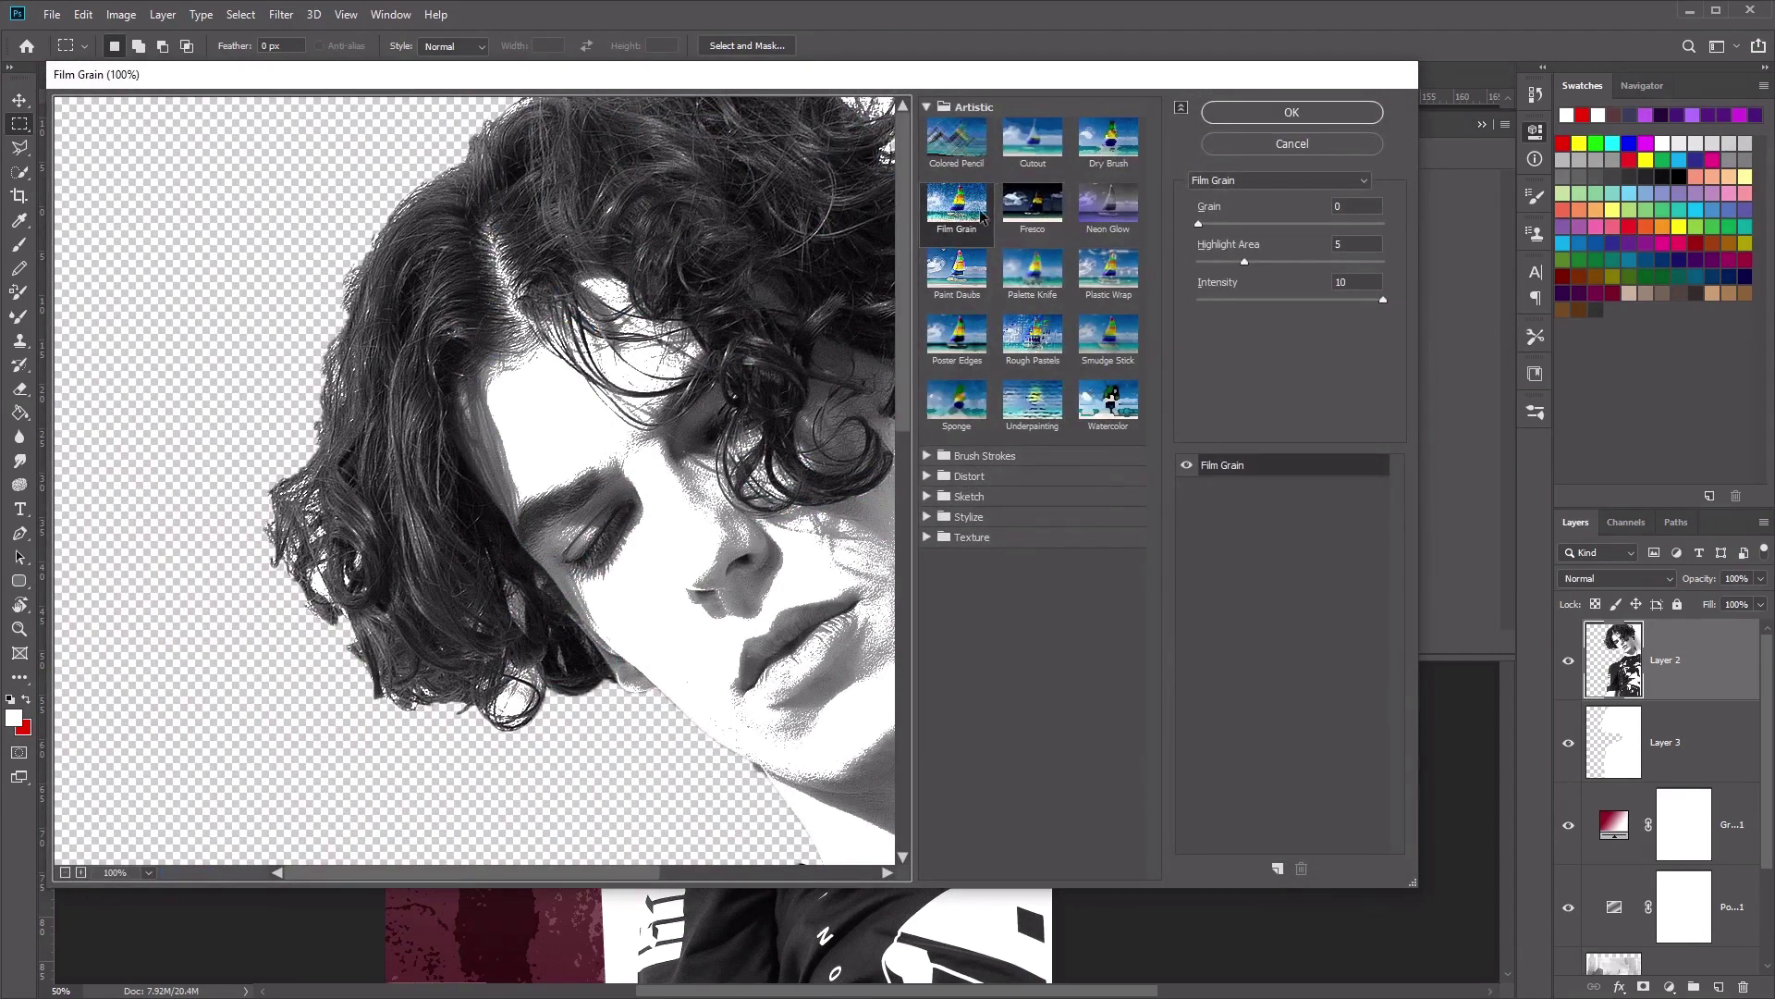
left_click(1367, 206)
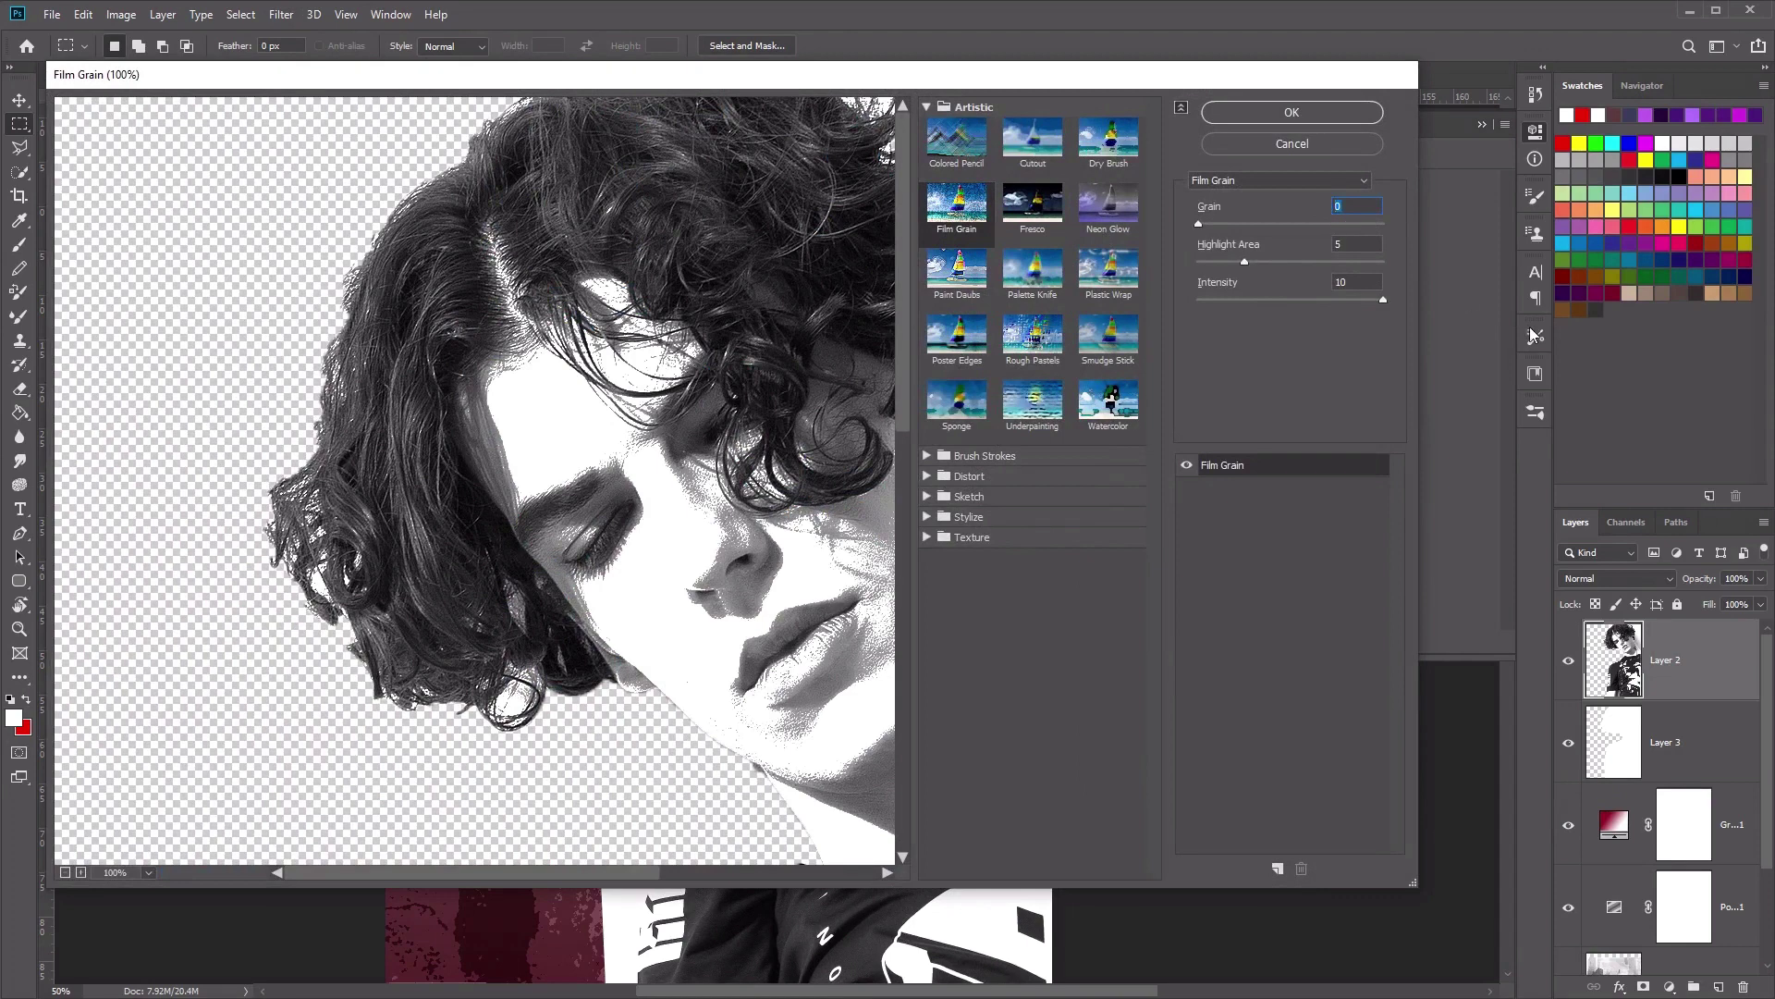
type("7")
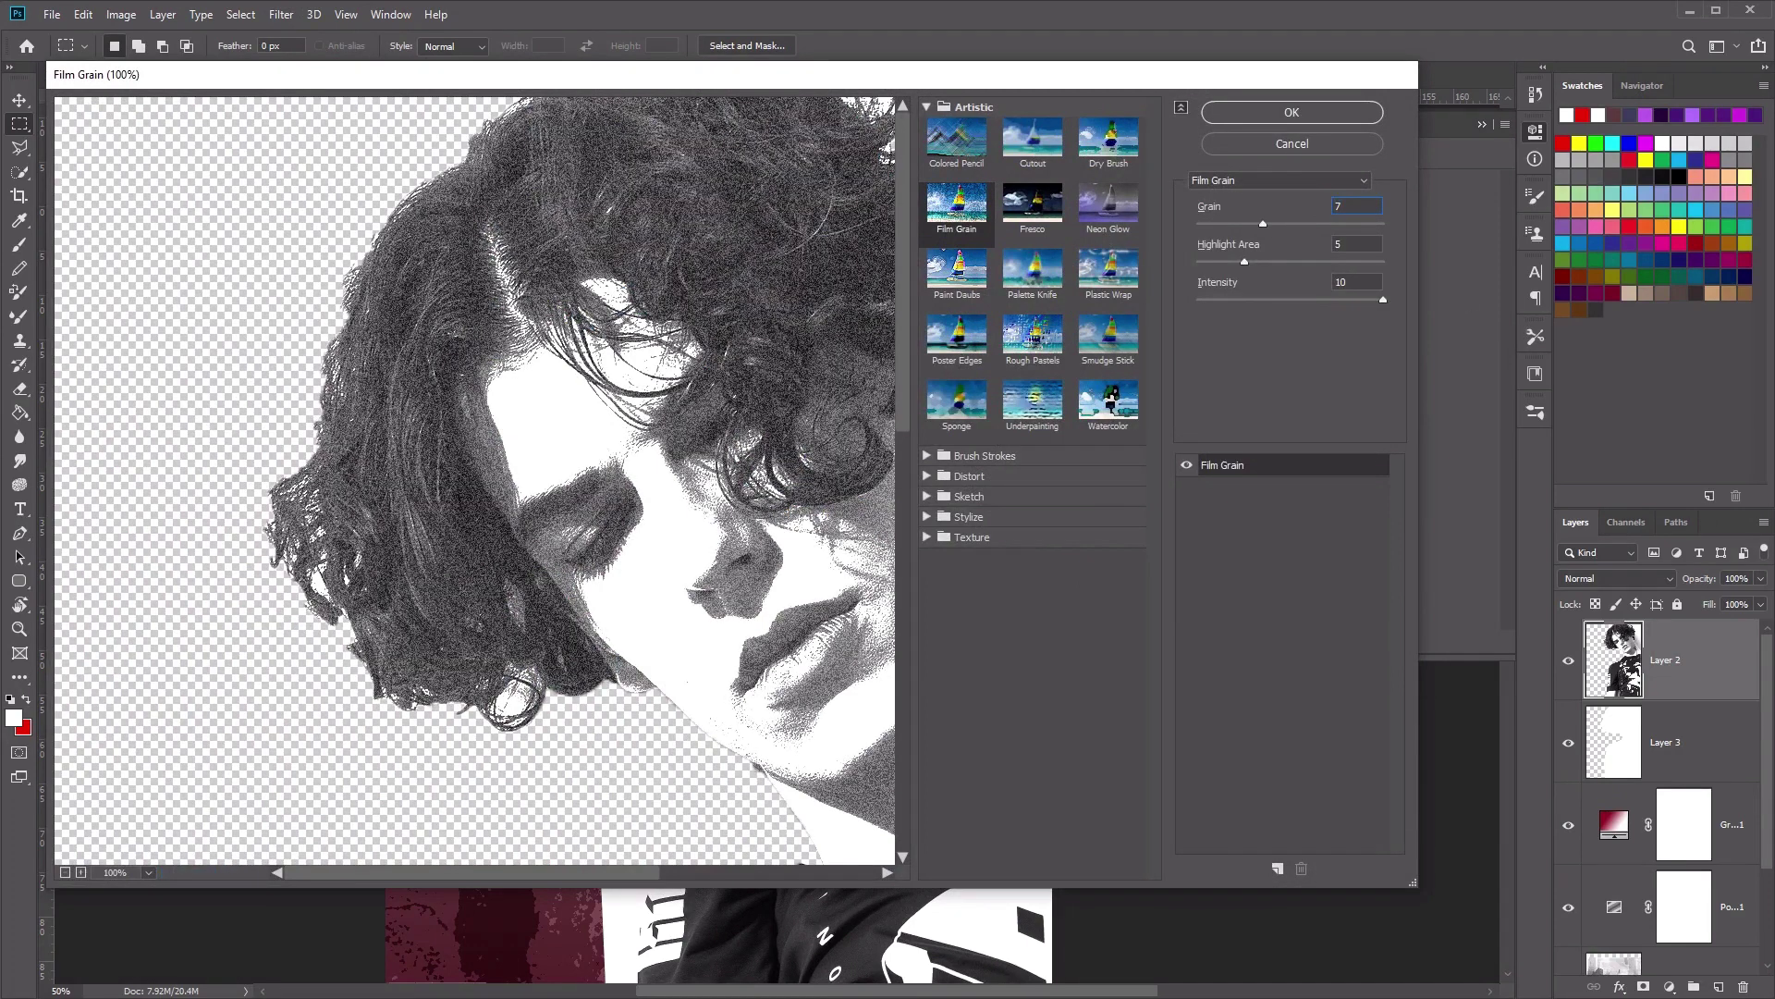
left_click(1377, 243)
type("3")
key("Tab")
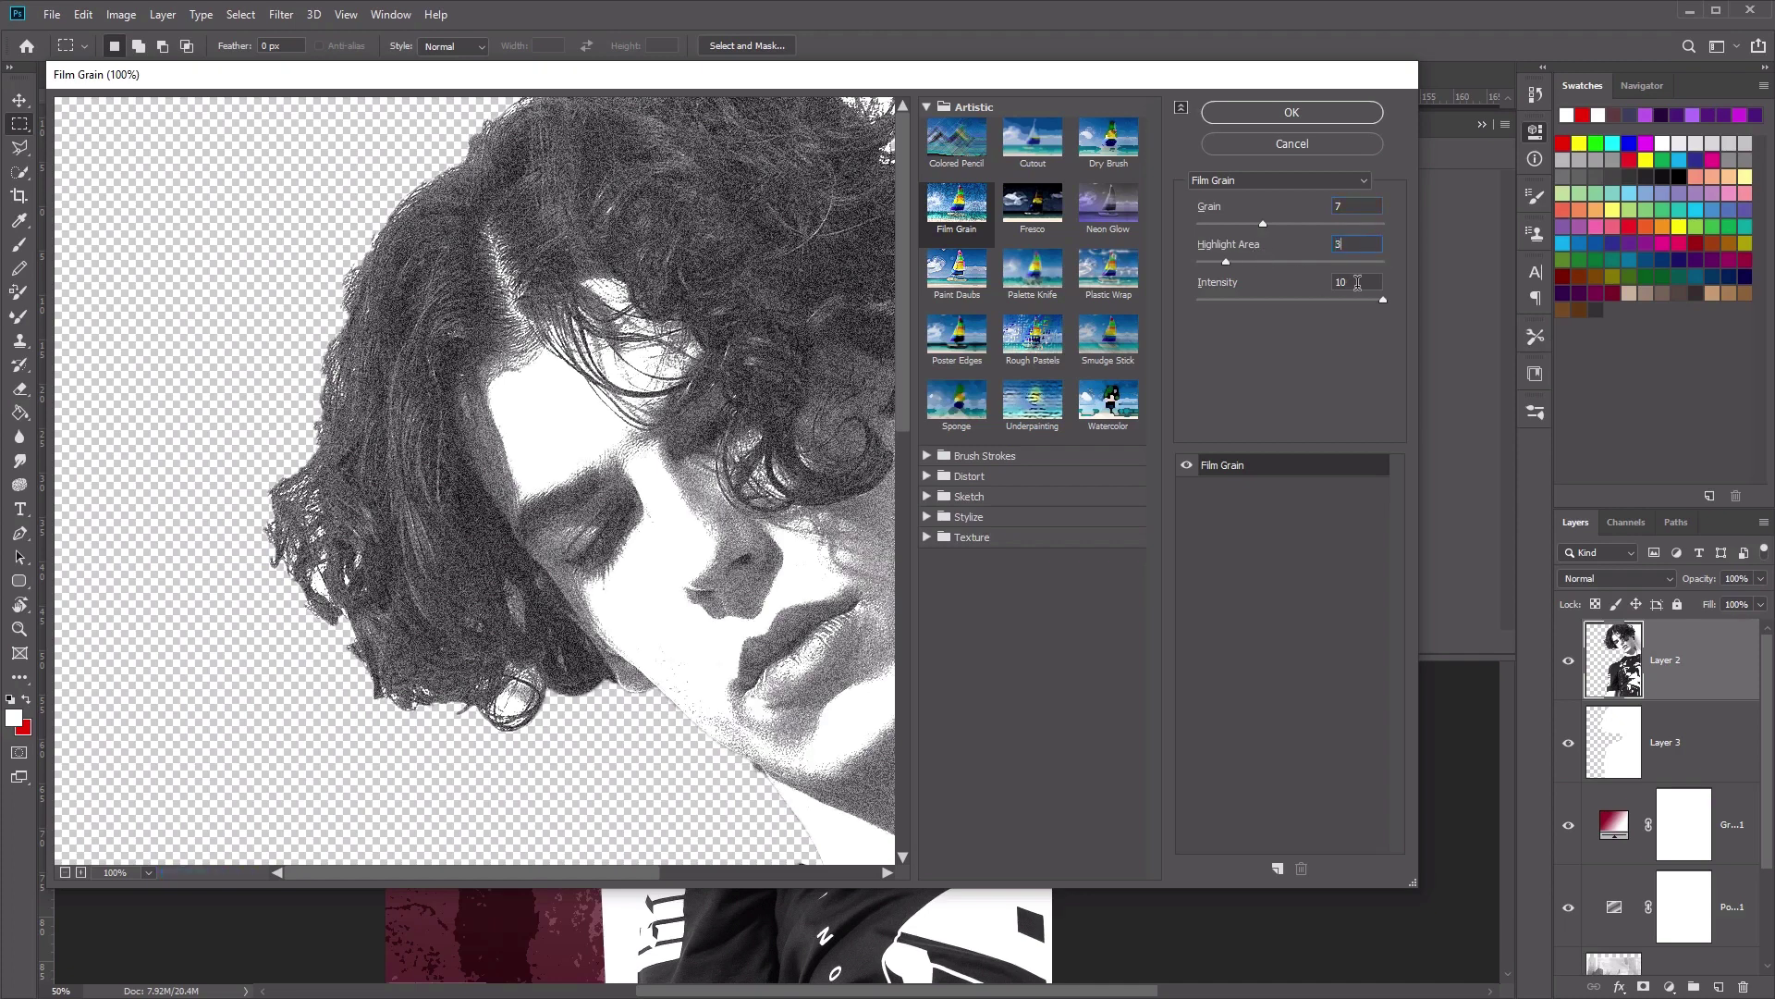
type("3")
left_click_drag(500, 774, 436, 702)
key("ctrl+minus")
key("ctrl+minus")
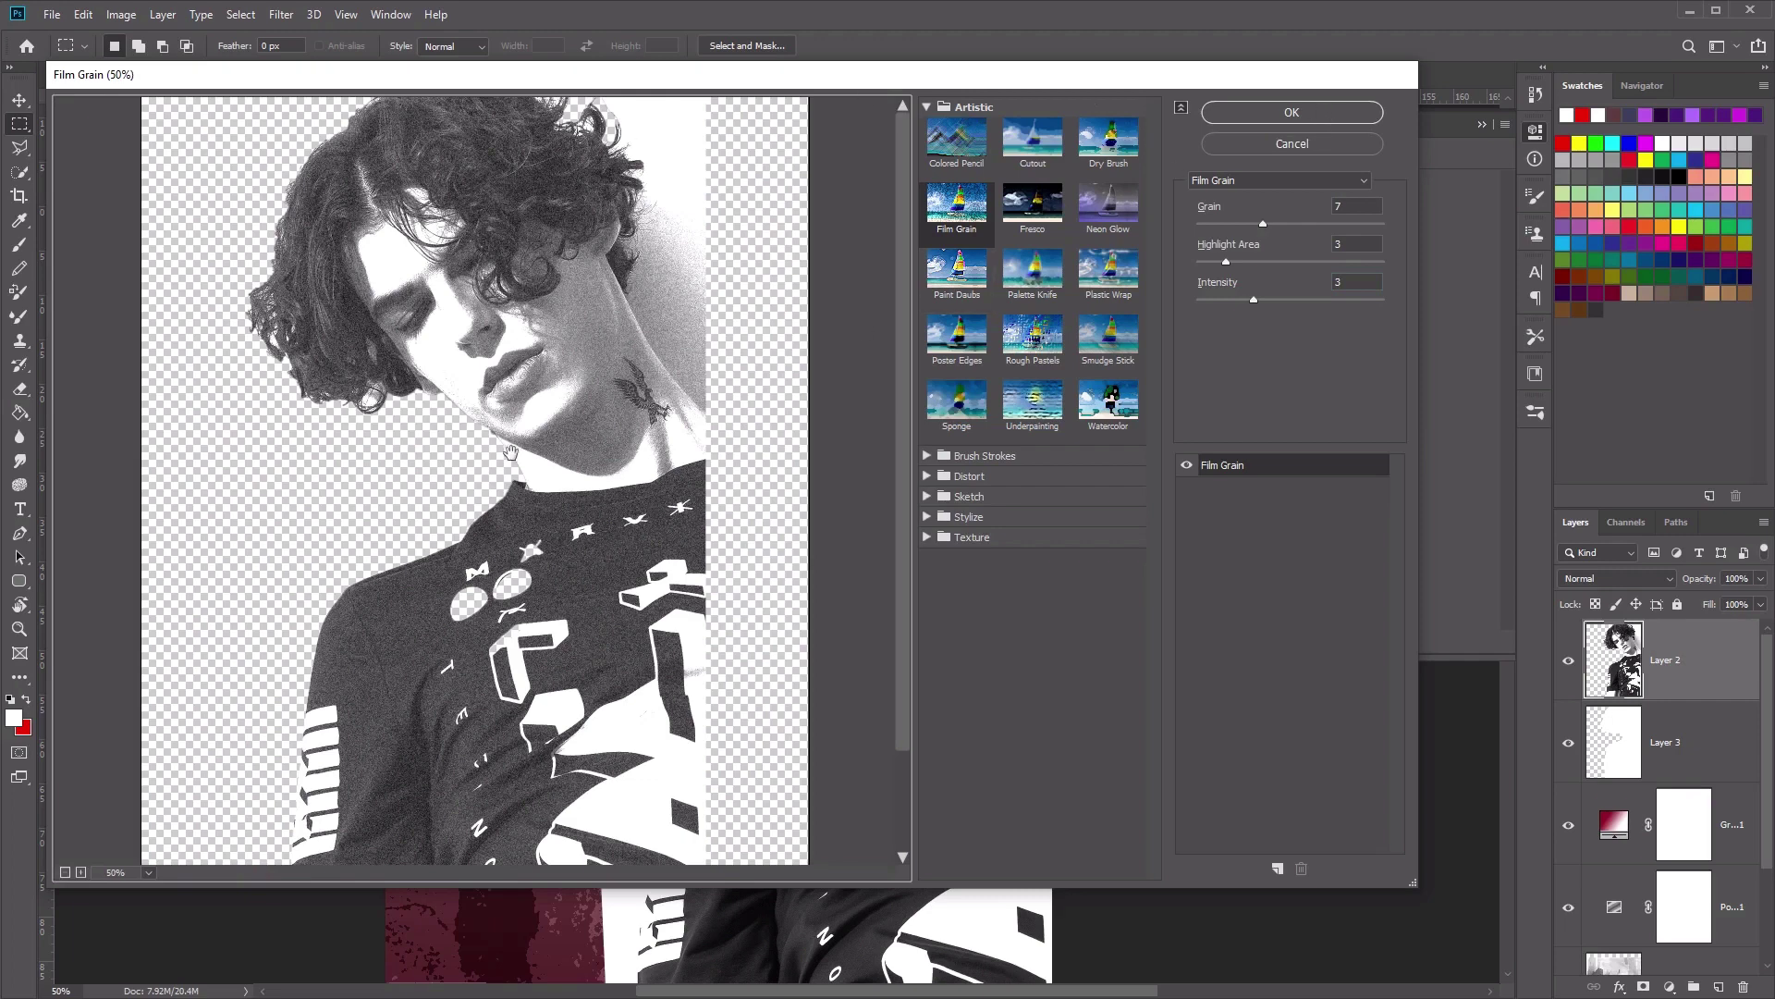
left_click(1309, 118)
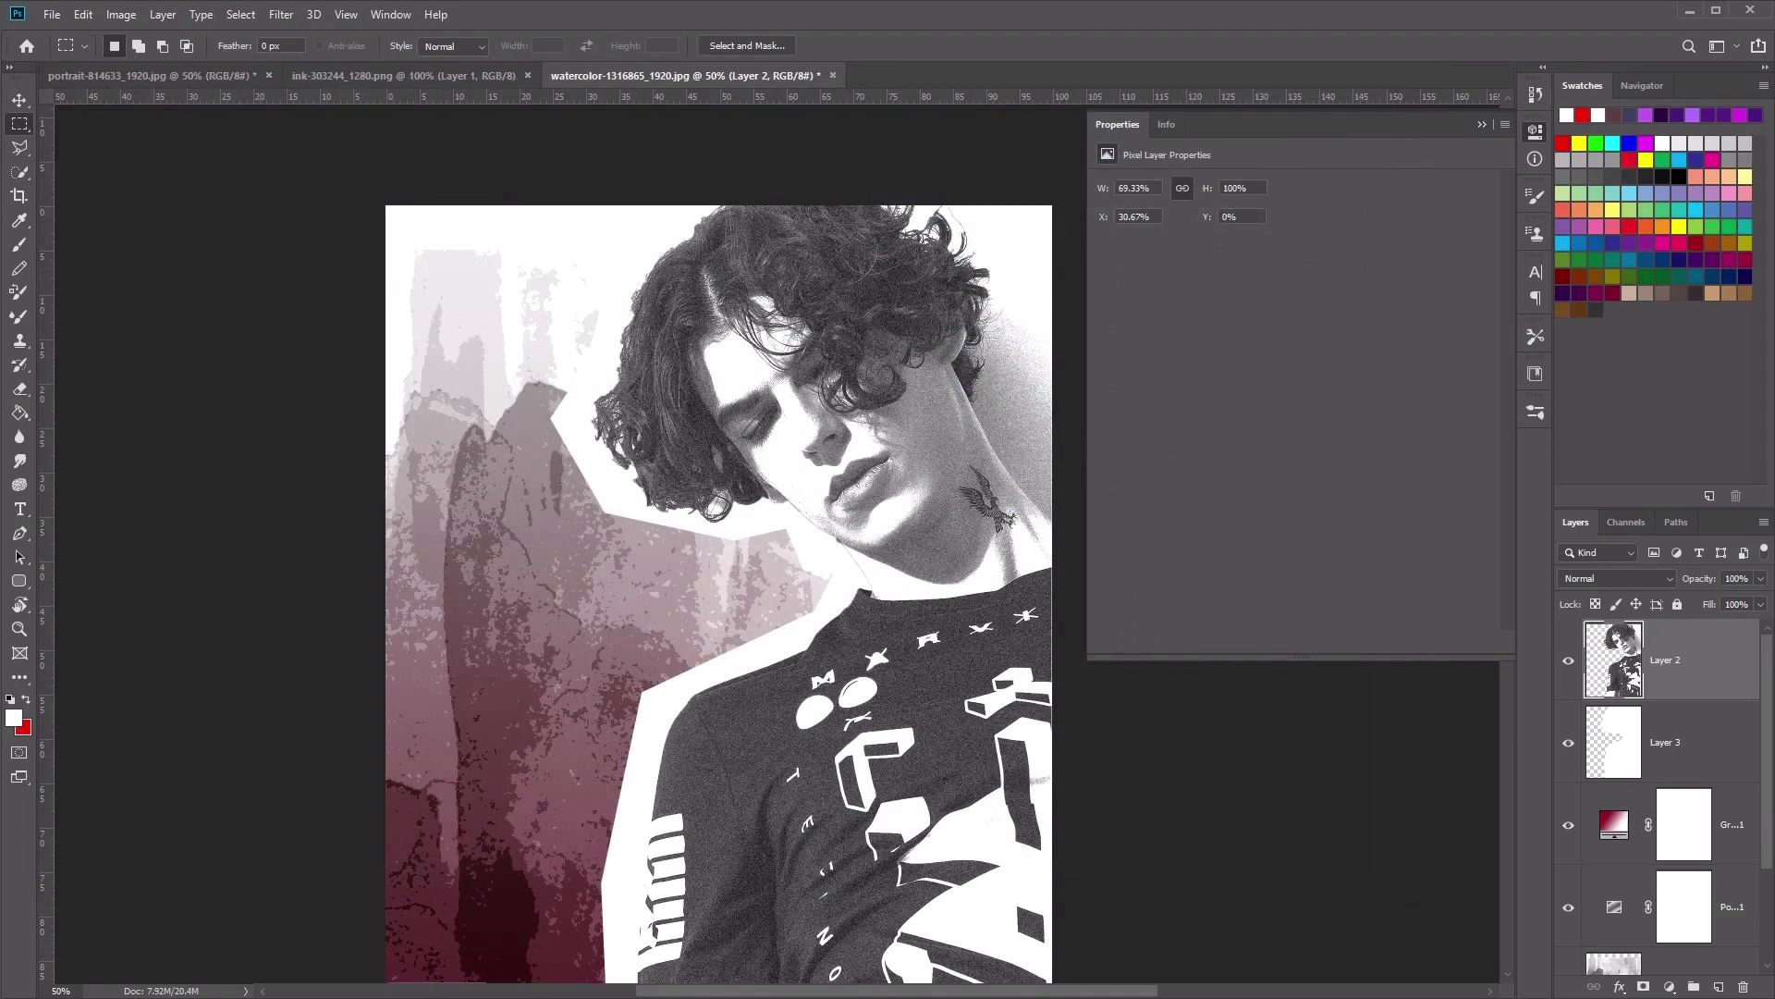
- Collapse the layer properties and enable a Gradient Overlay on the portrait layer with its blend mode set to Overlay
left_click(1535, 134)
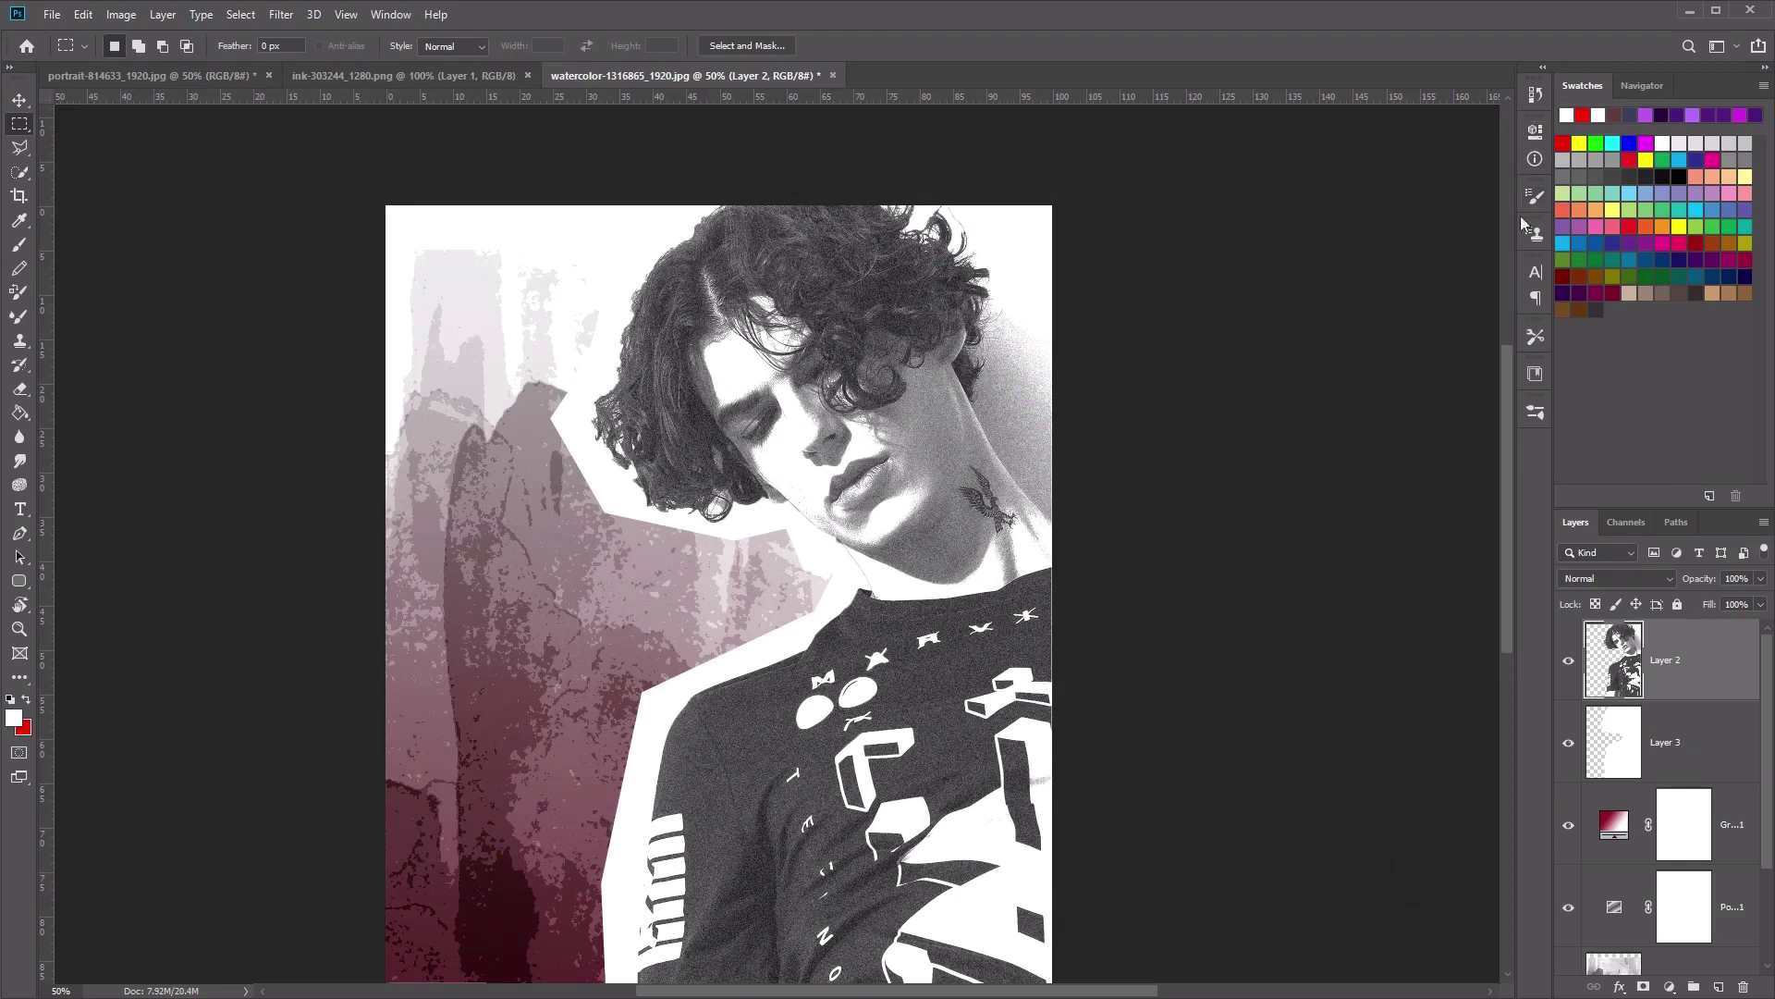
right_click(1658, 653)
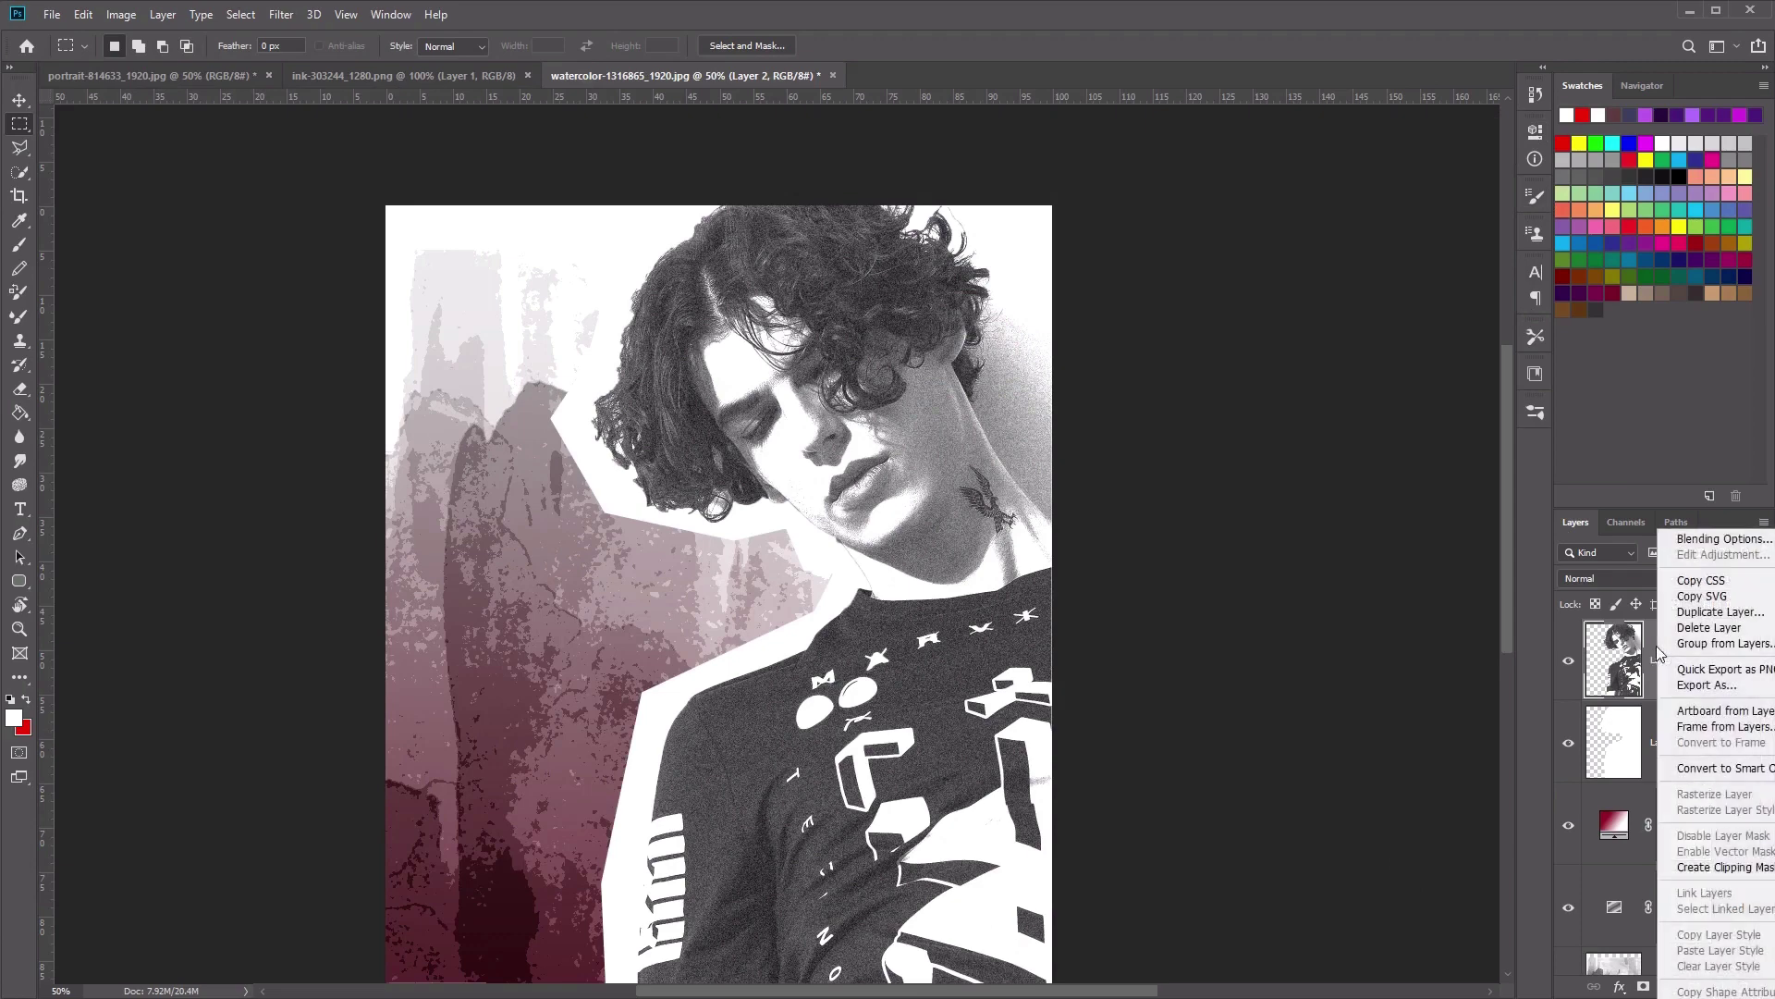
left_click(1720, 541)
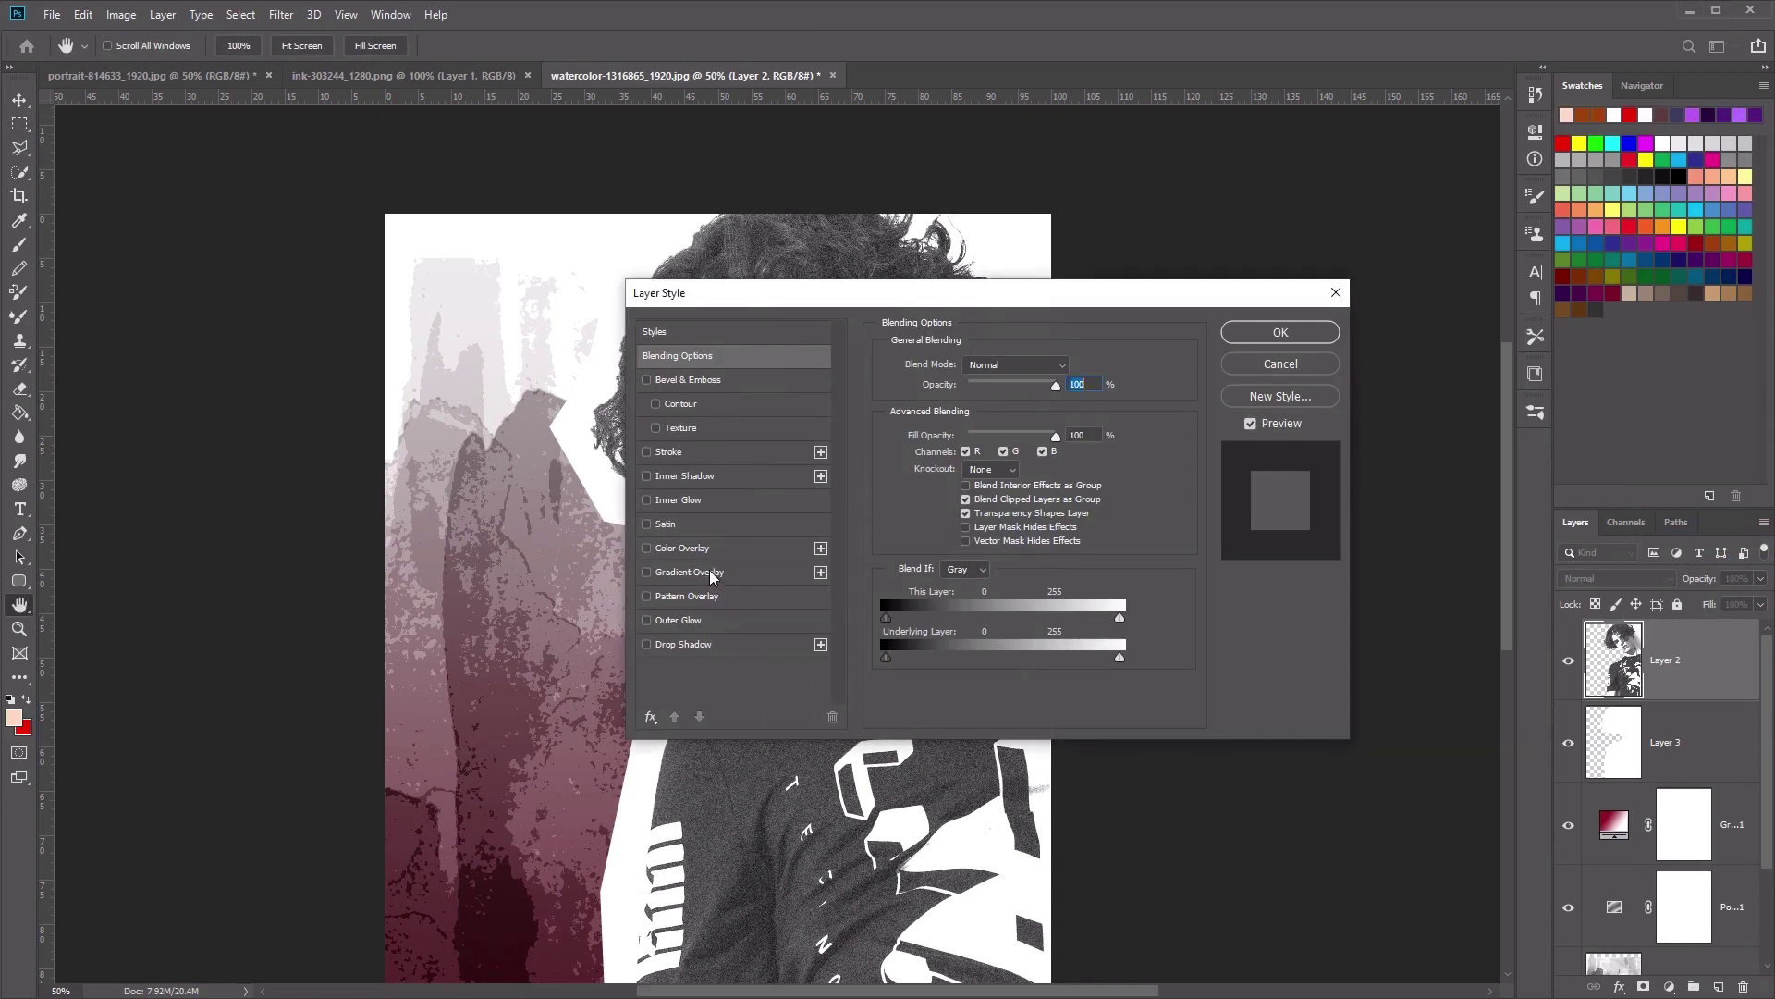
left_click(661, 574)
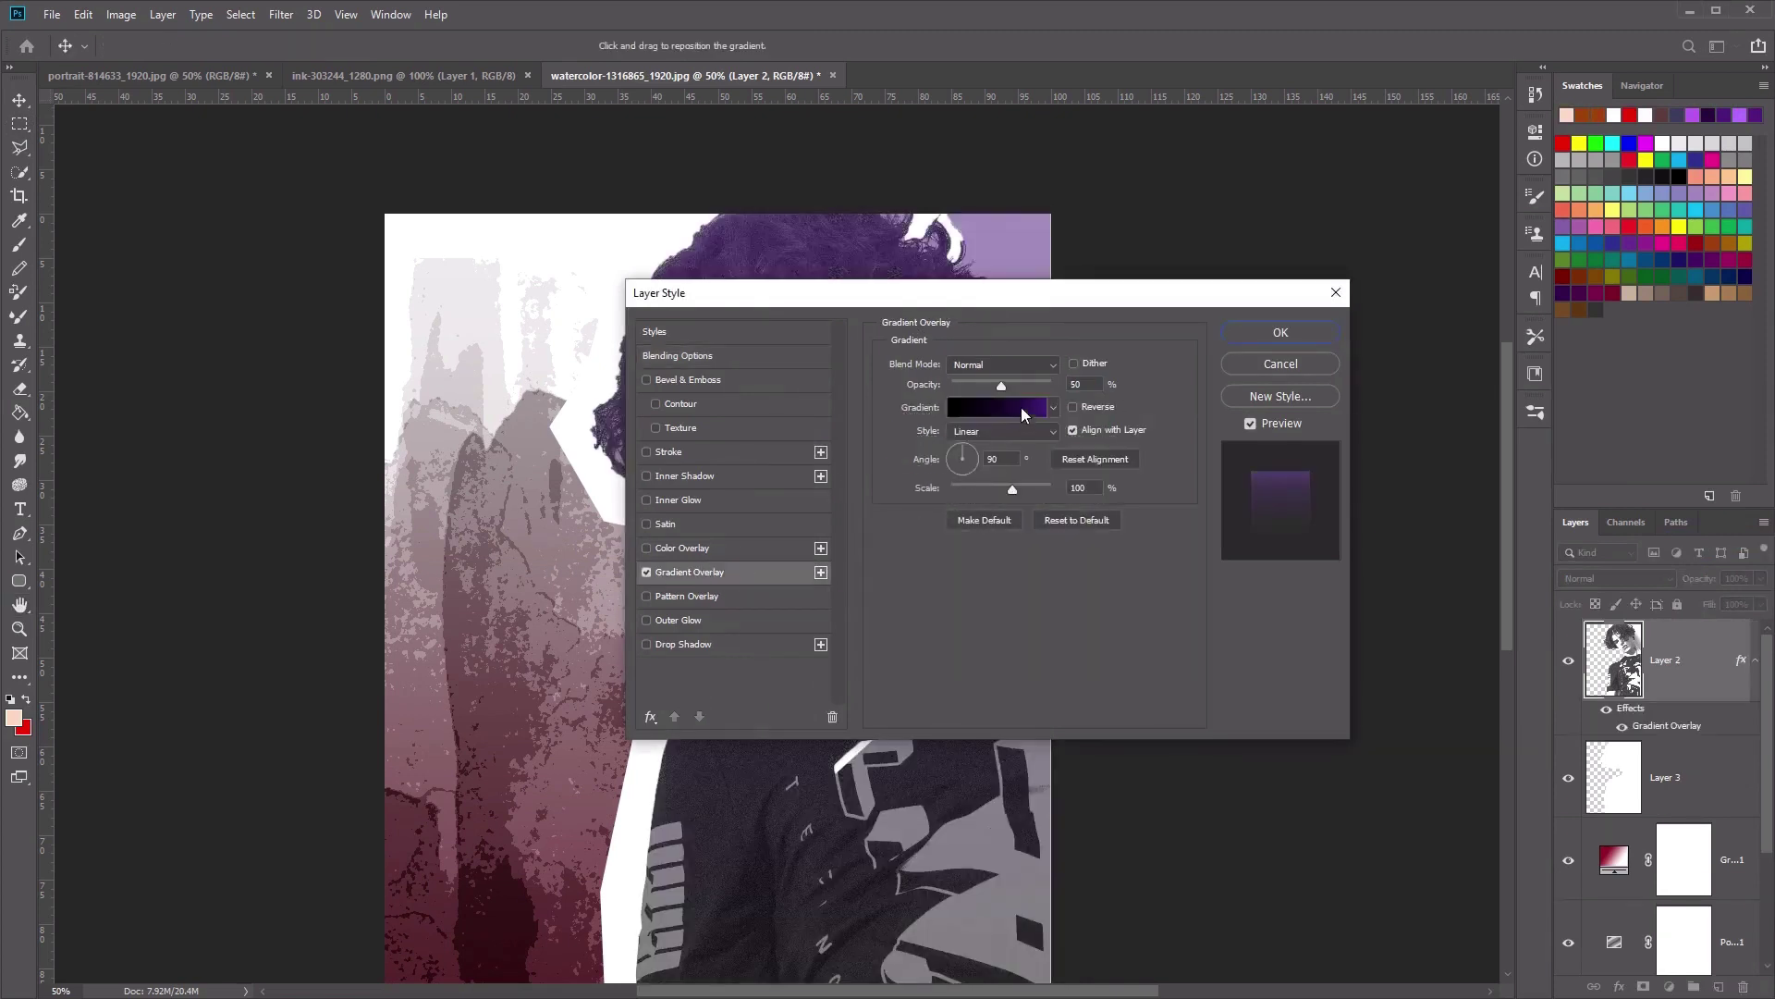
left_click(1021, 362)
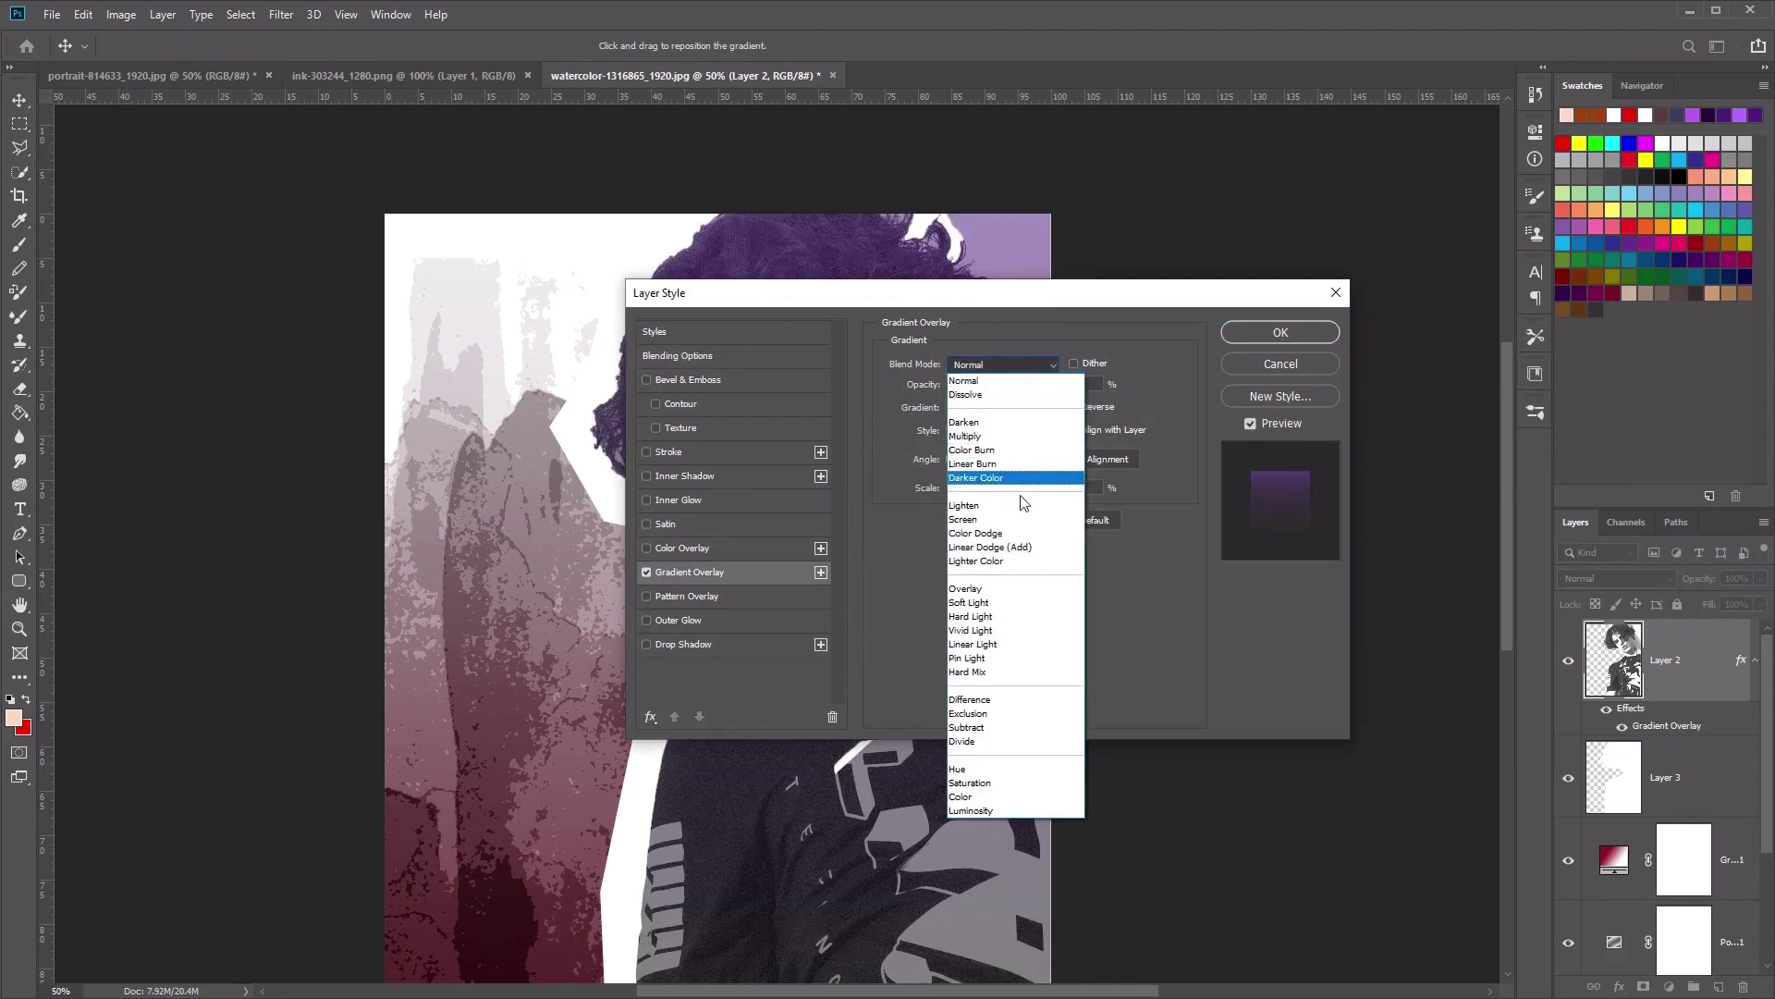
left_click(1014, 586)
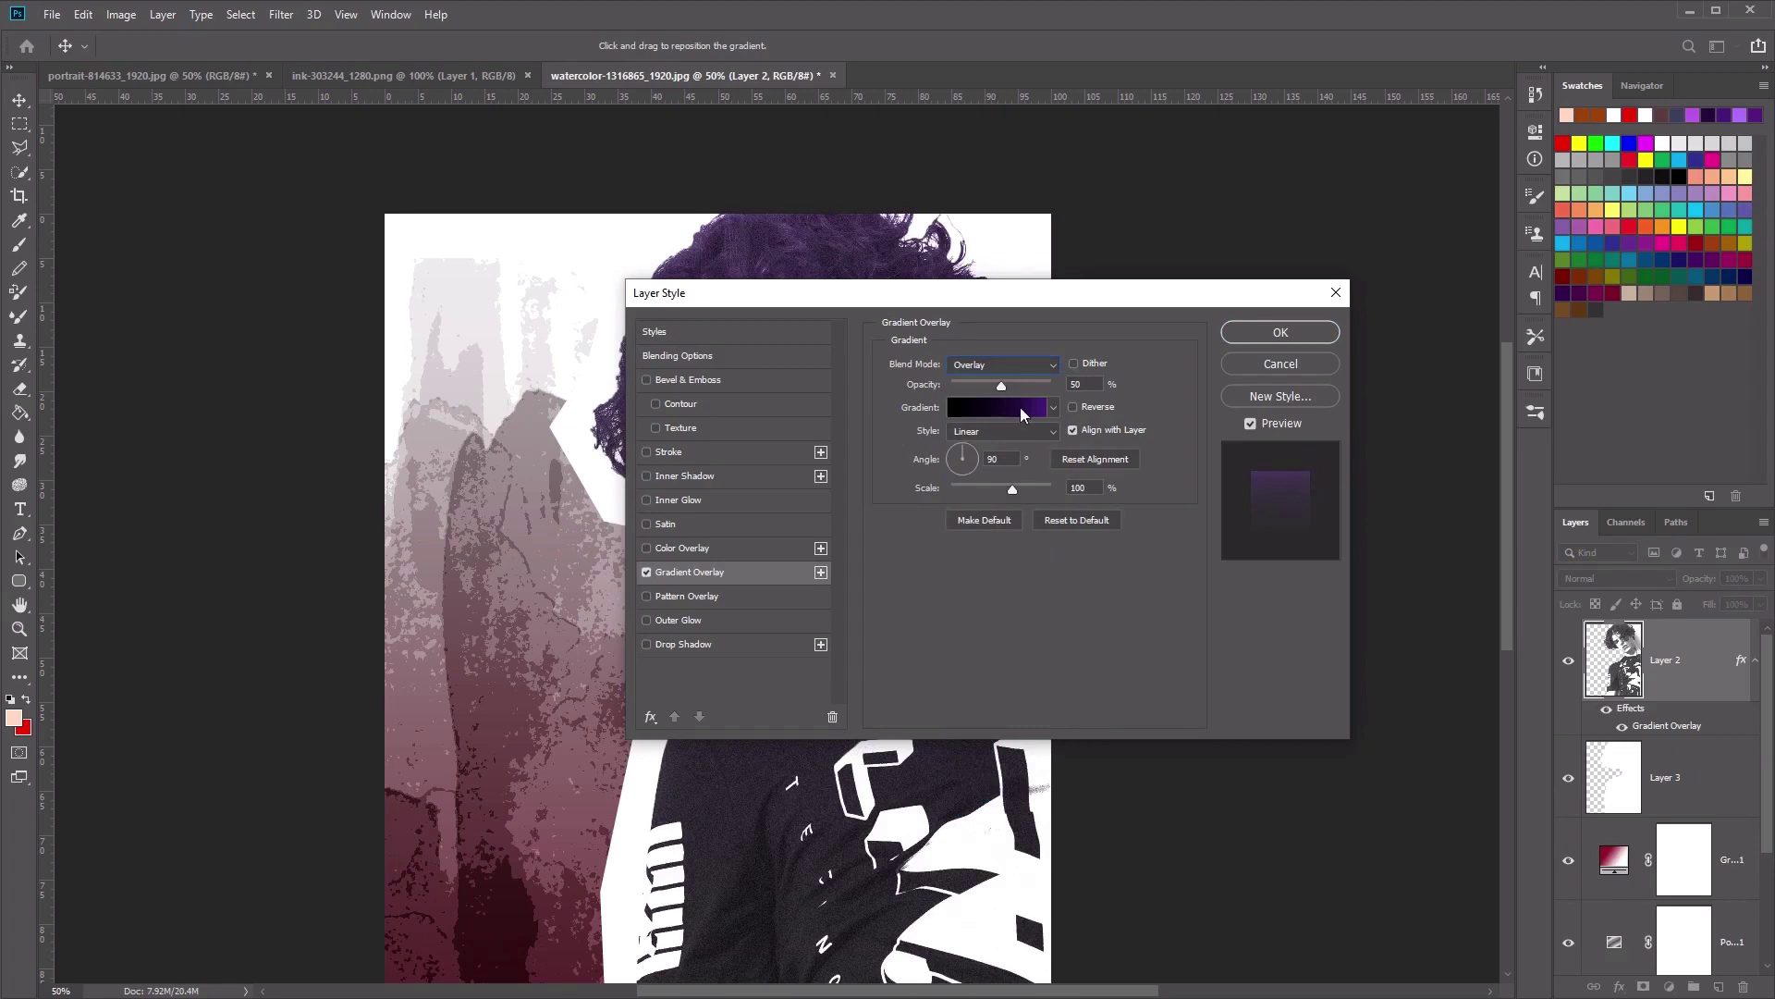
- Set the gradient overlay's opacity to 70% and change the gradient's black colour stop to #9d440a
left_click(1096, 385)
type("70")
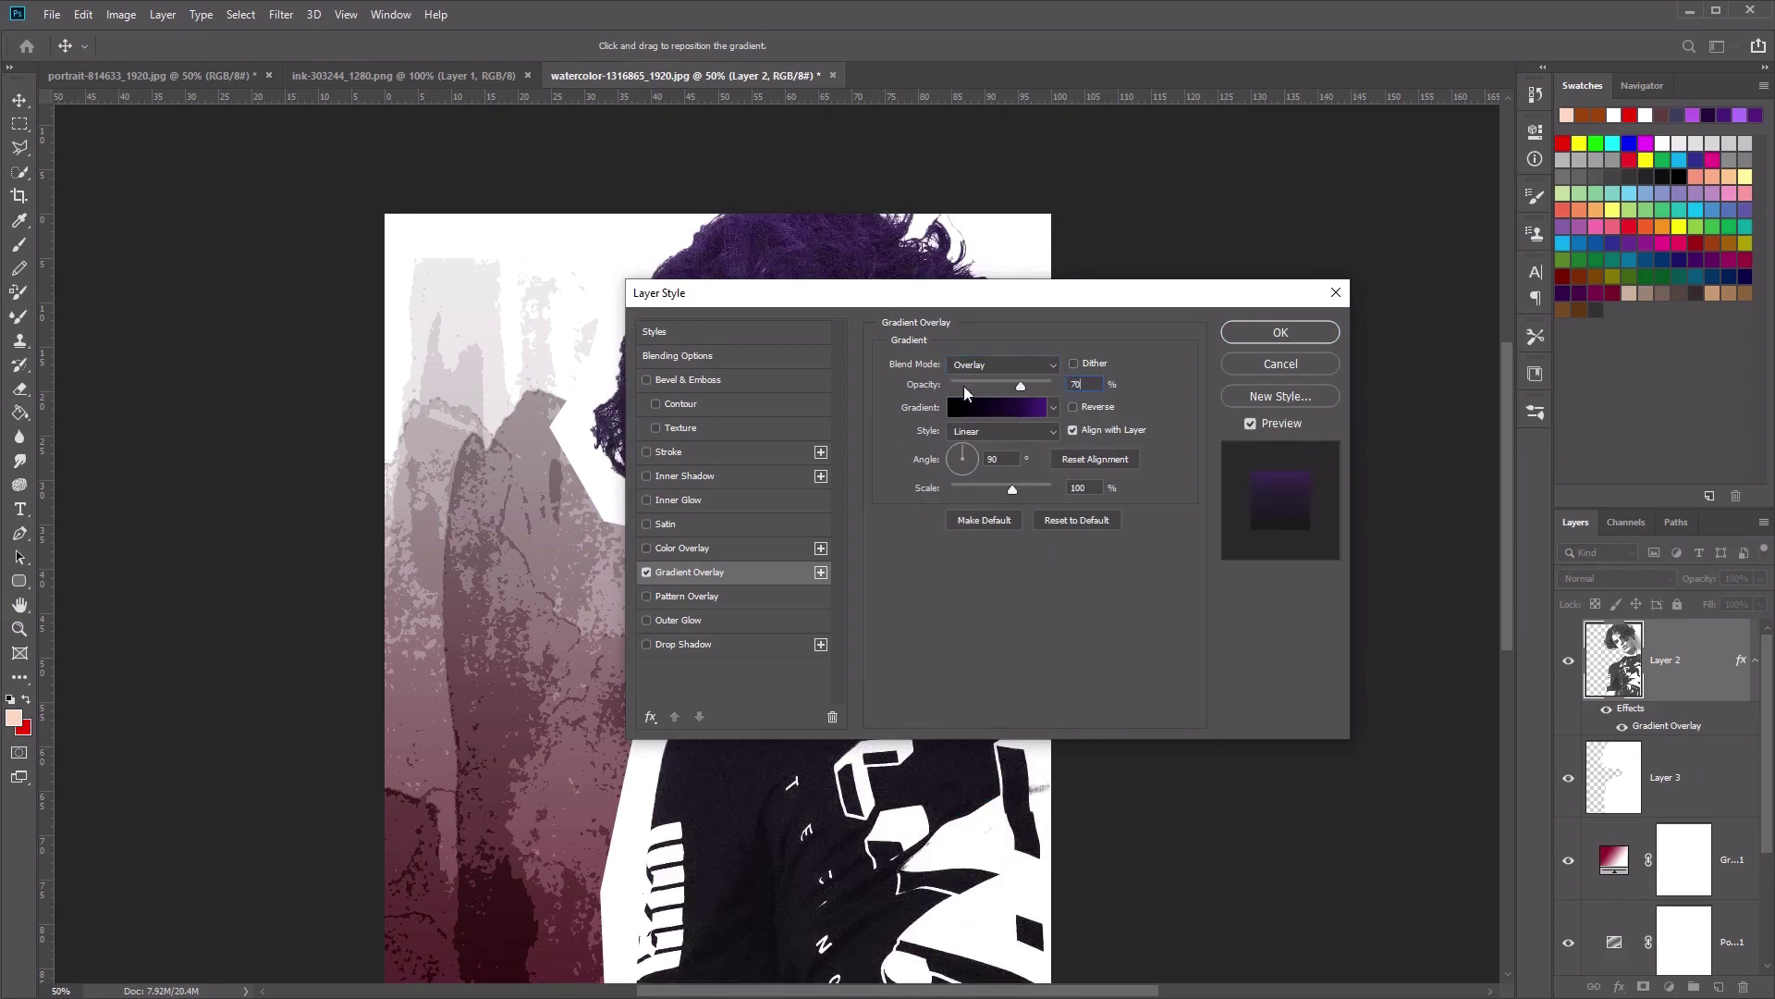
left_click(1018, 408)
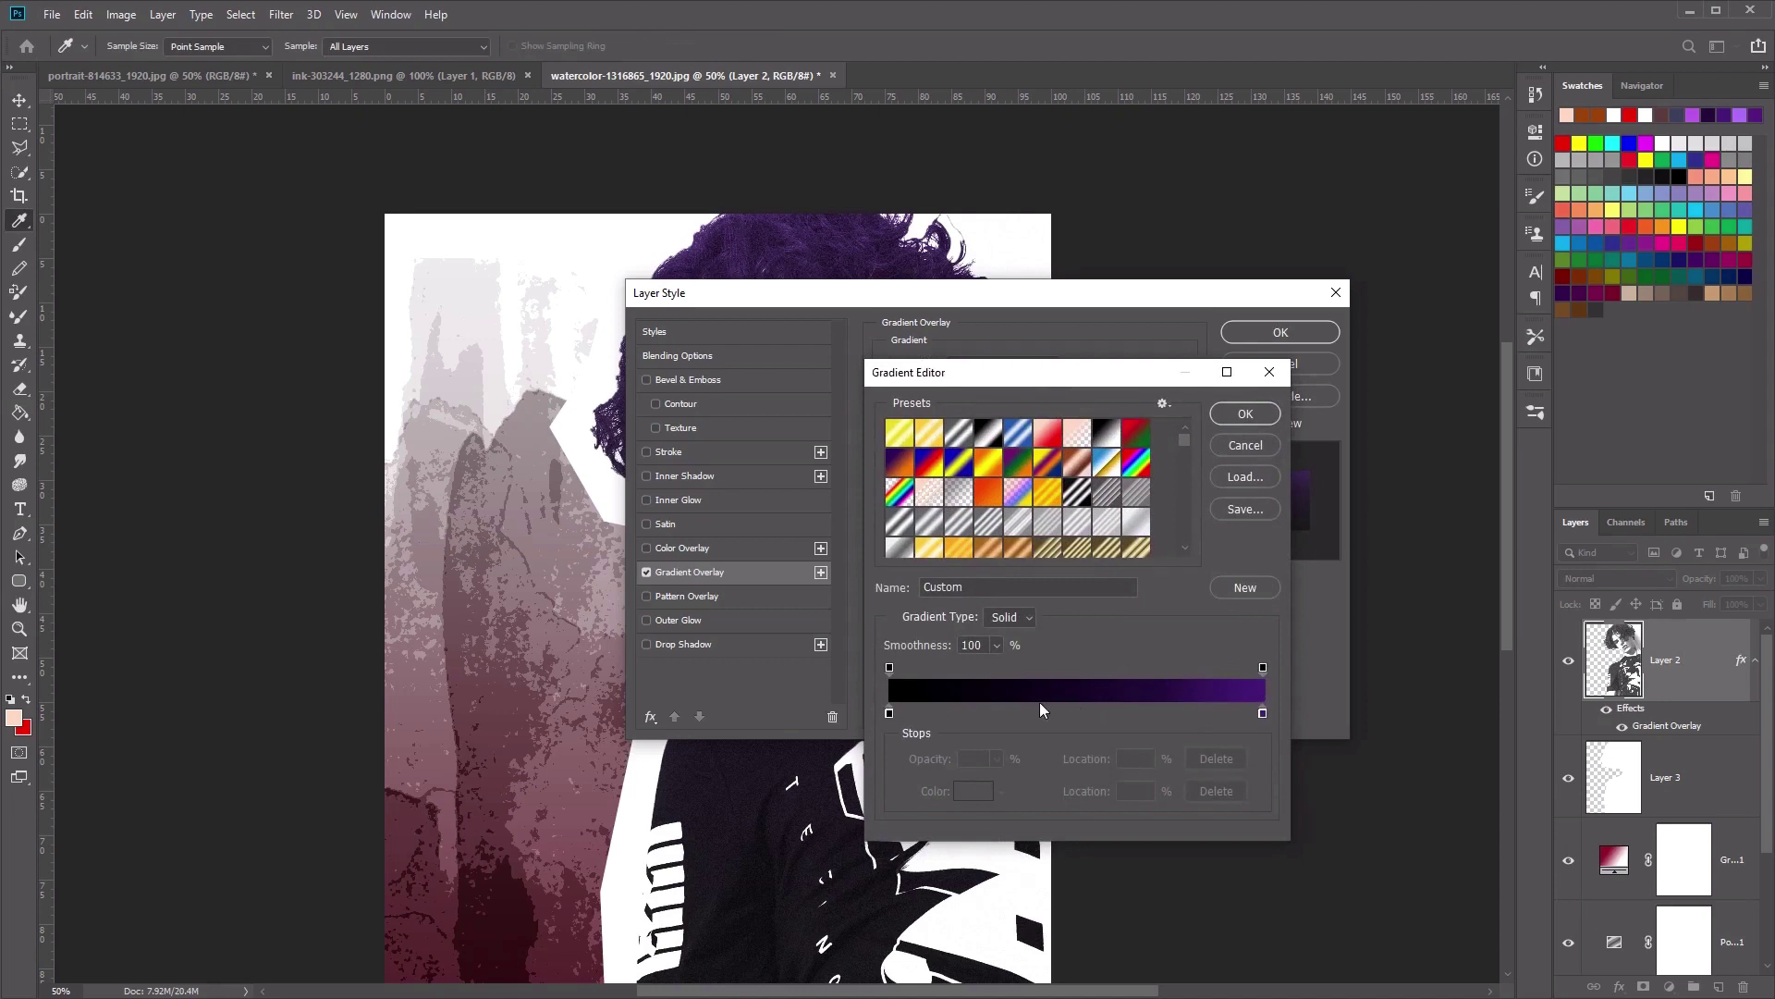
double_click(890, 716)
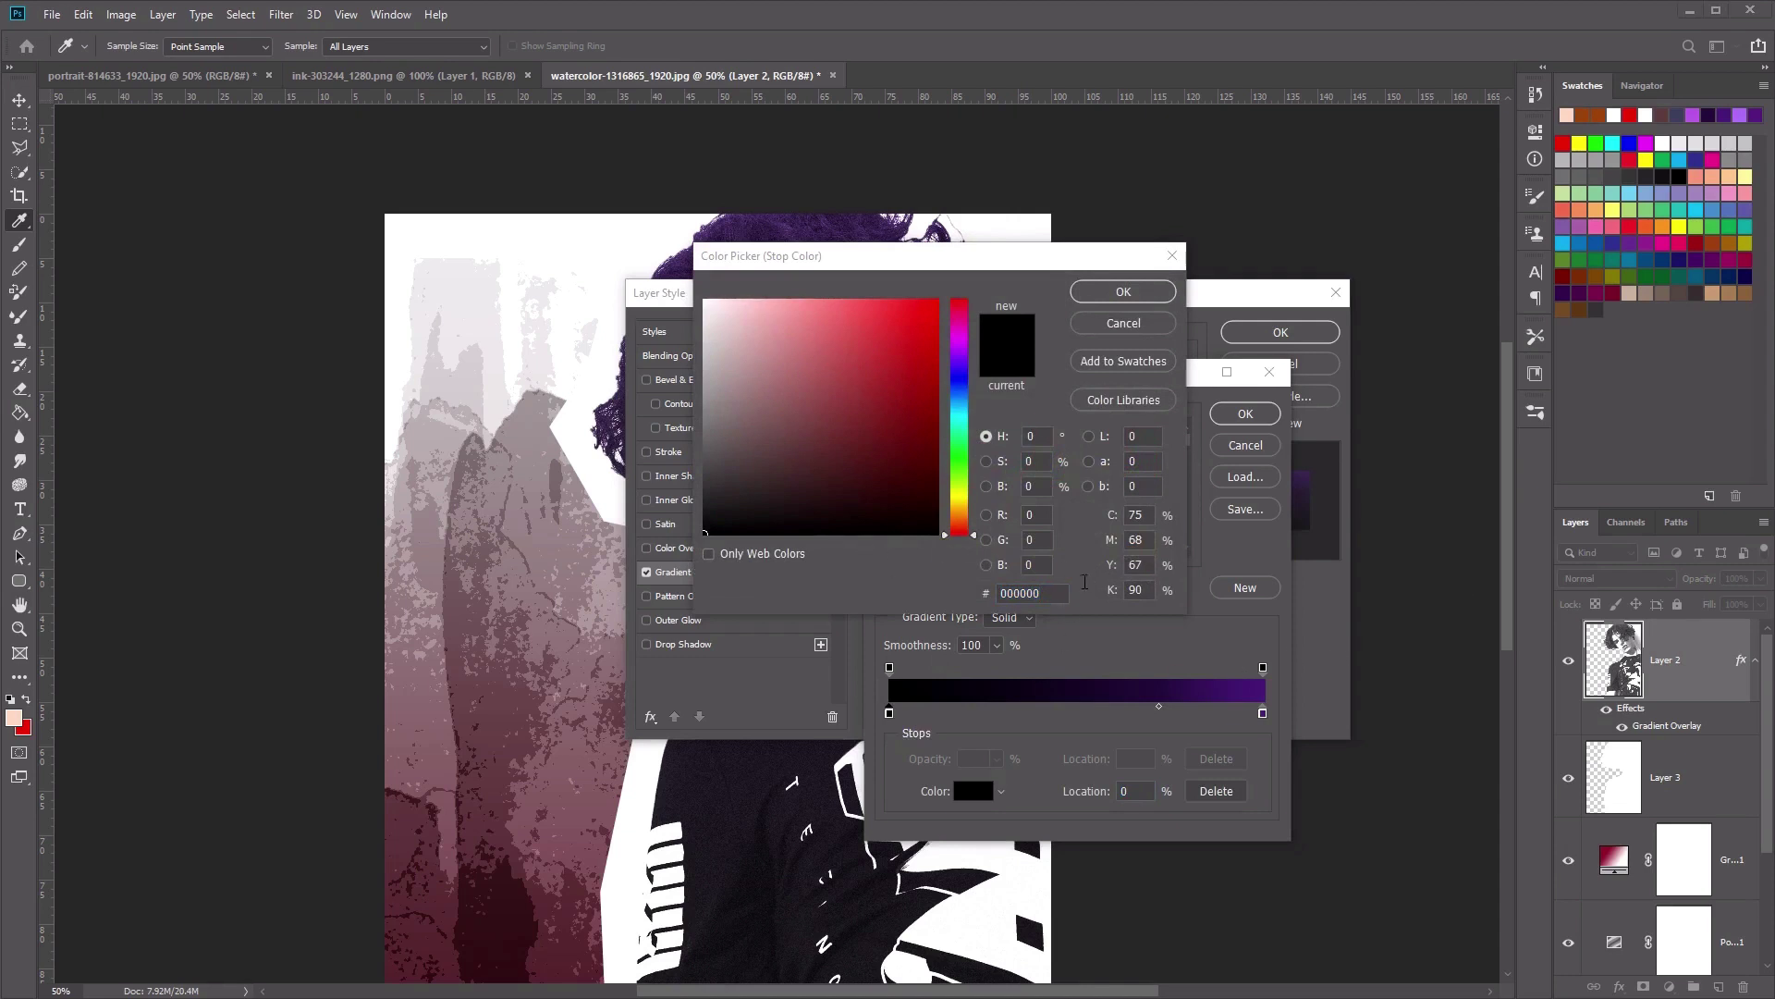
left_click(1012, 593)
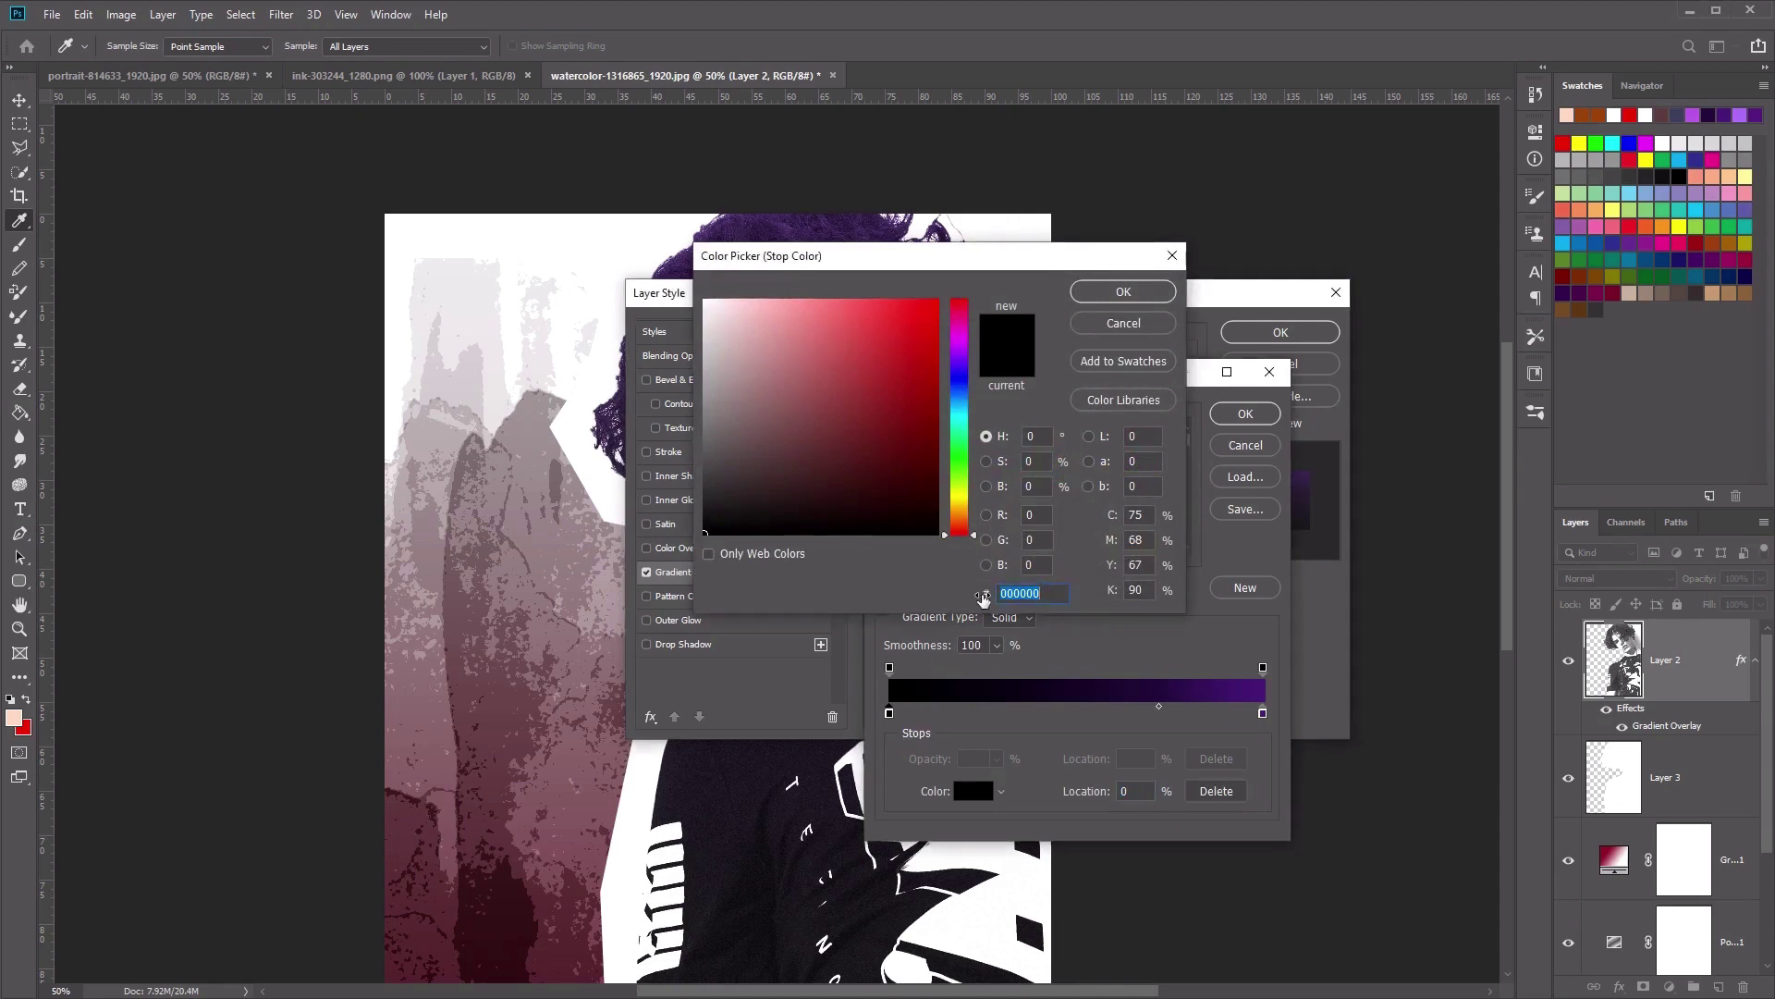
type("9d")
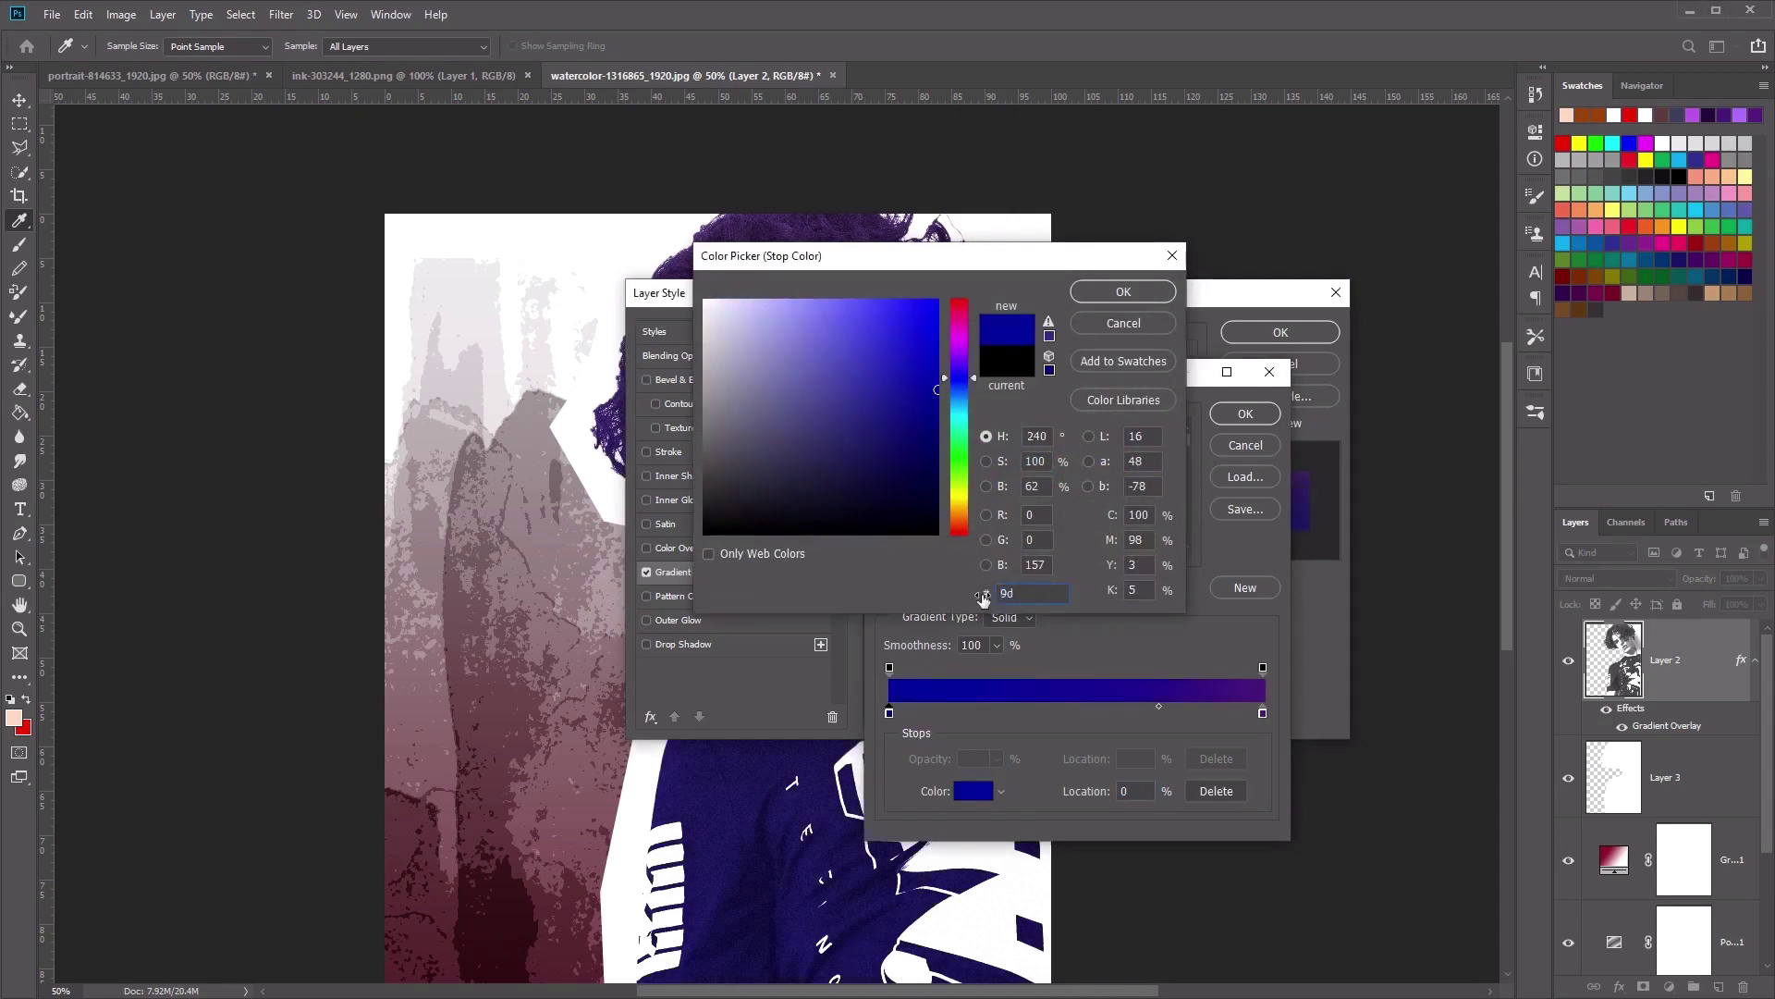
type("440a")
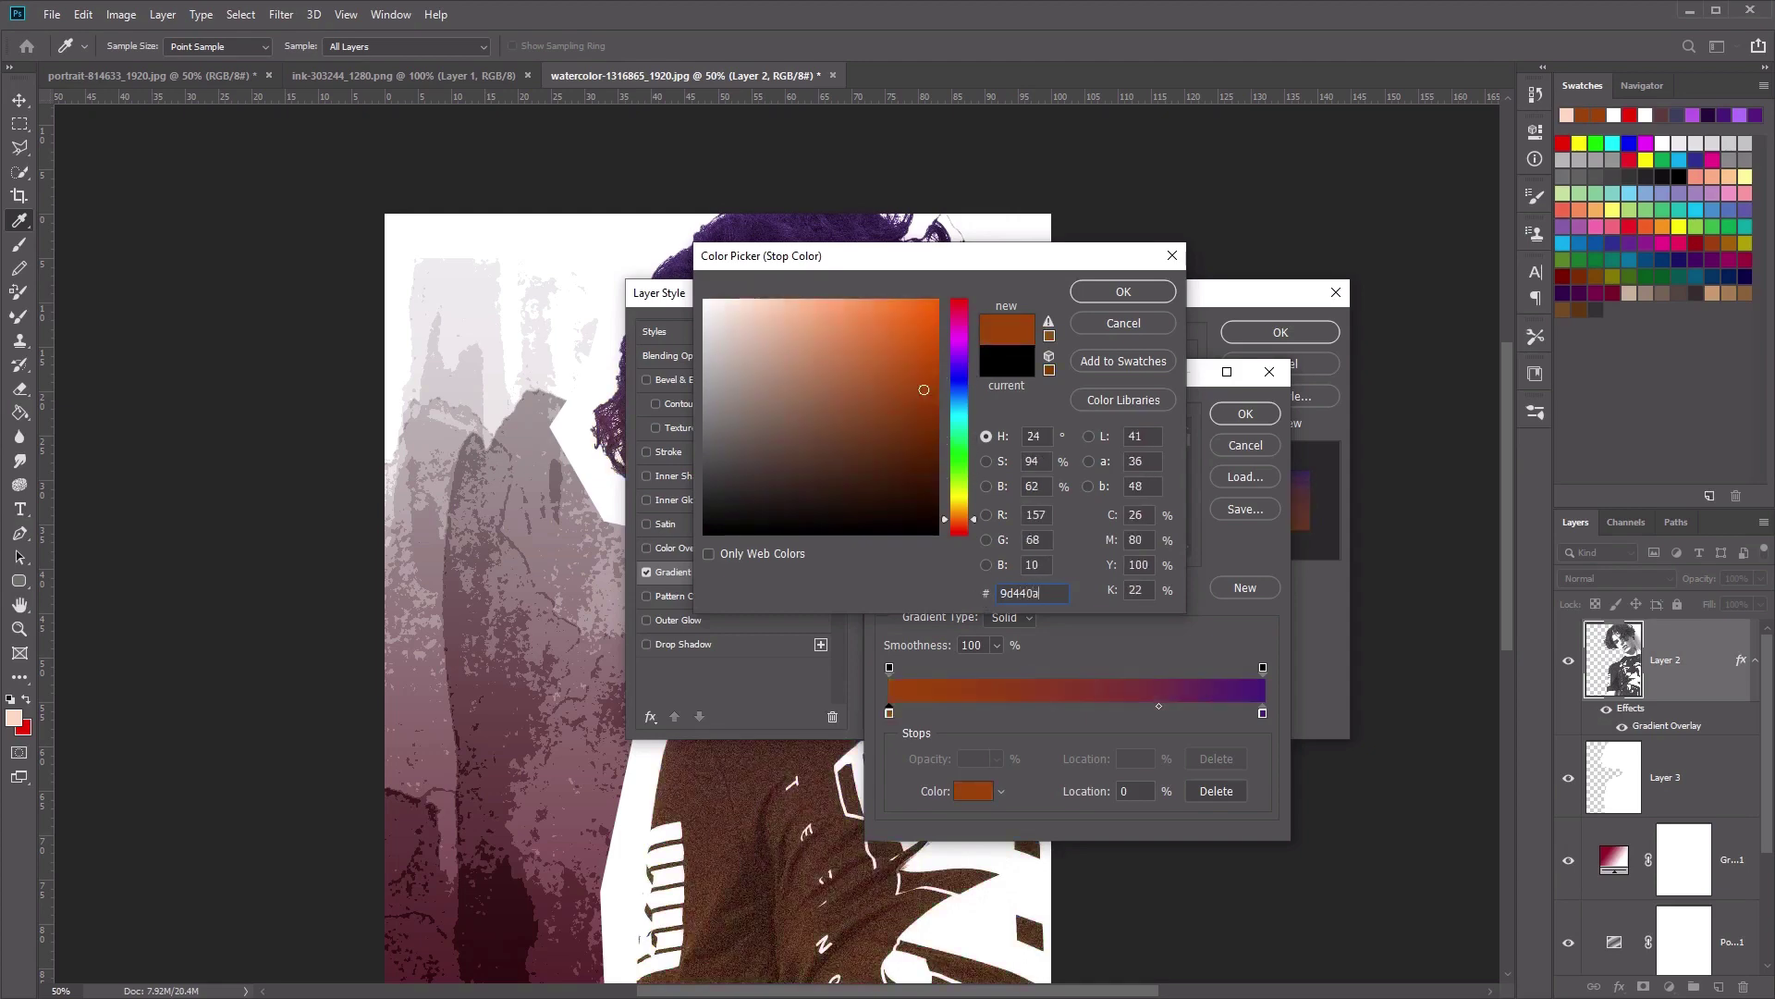
left_click(1108, 291)
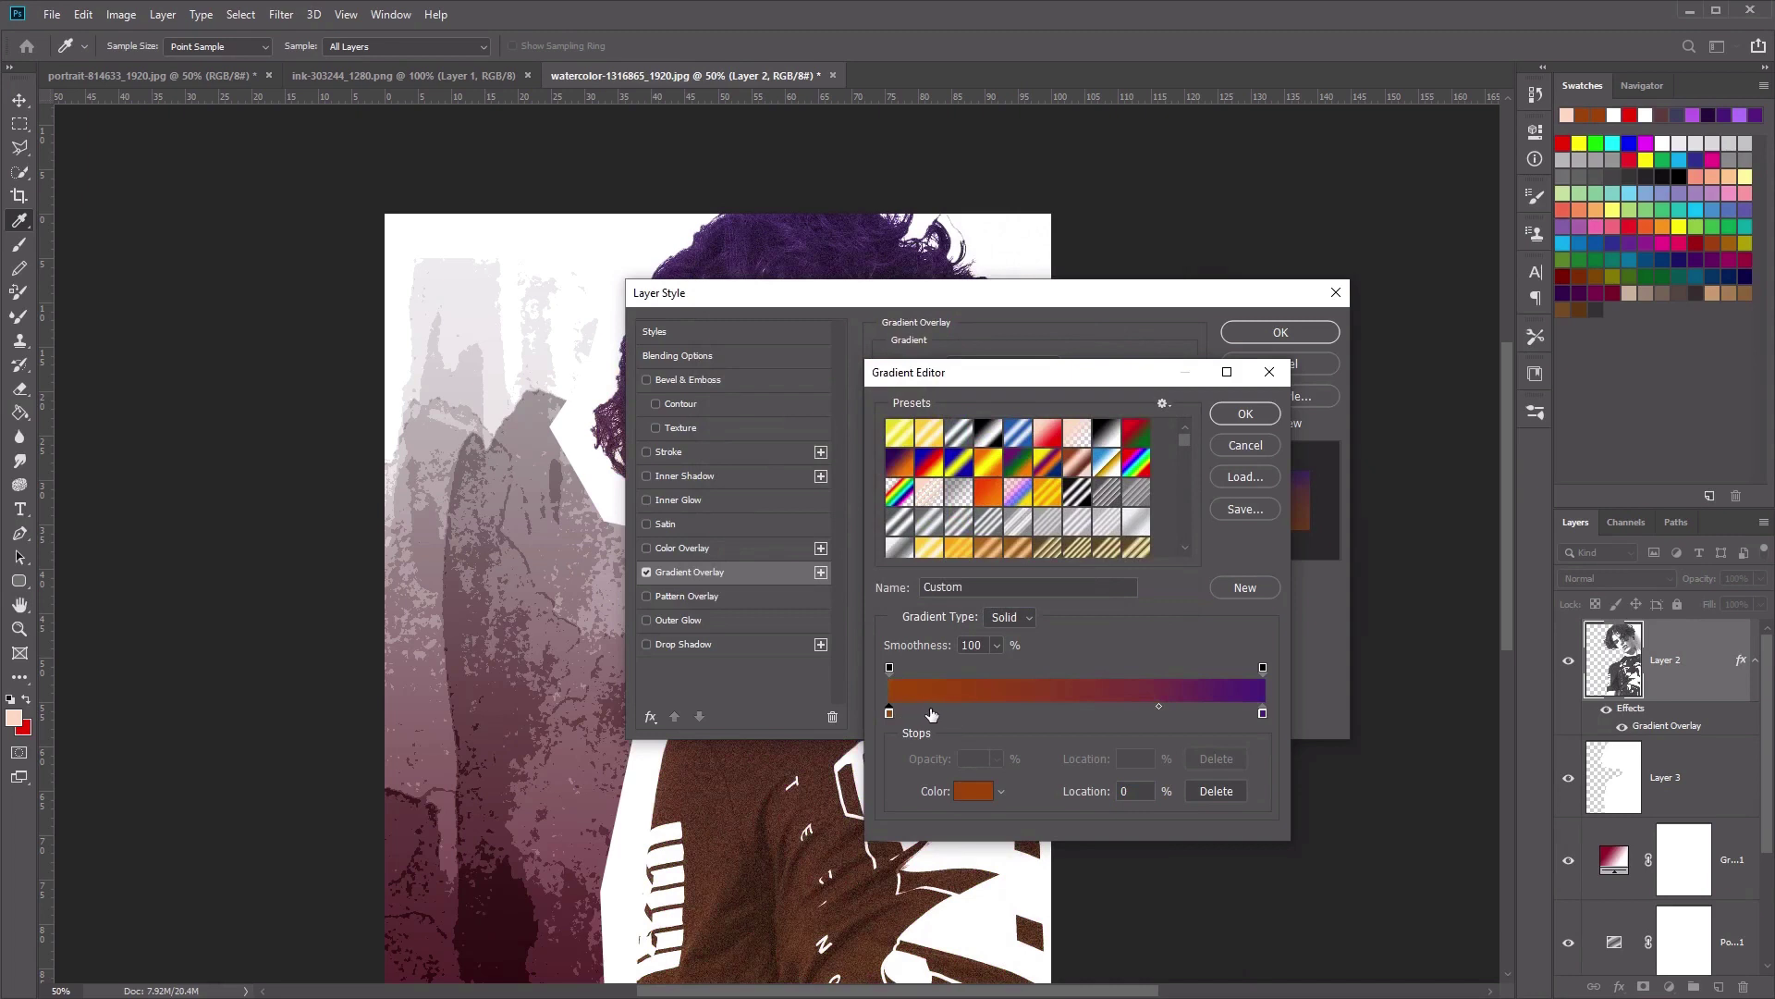
- Add a colour stop at 24% of the overlay gradient and set its colour to #fdd7c0
left_click(981, 713)
double_click(978, 713)
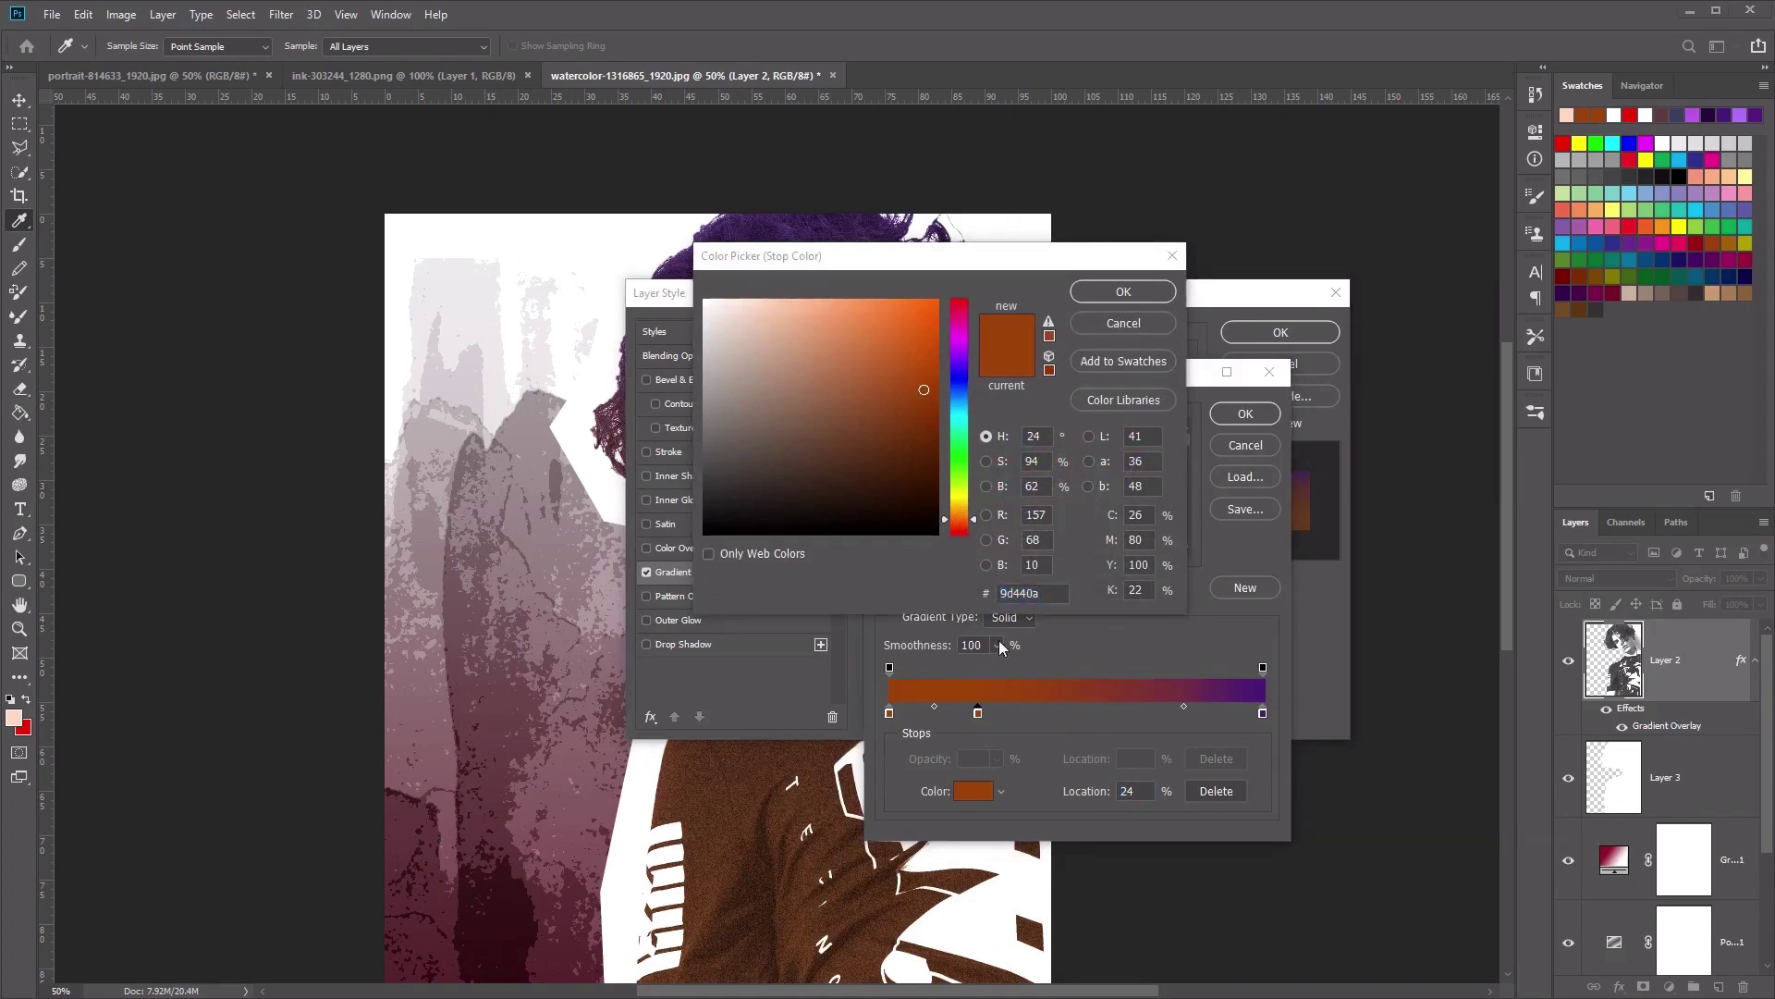
left_click(929, 593)
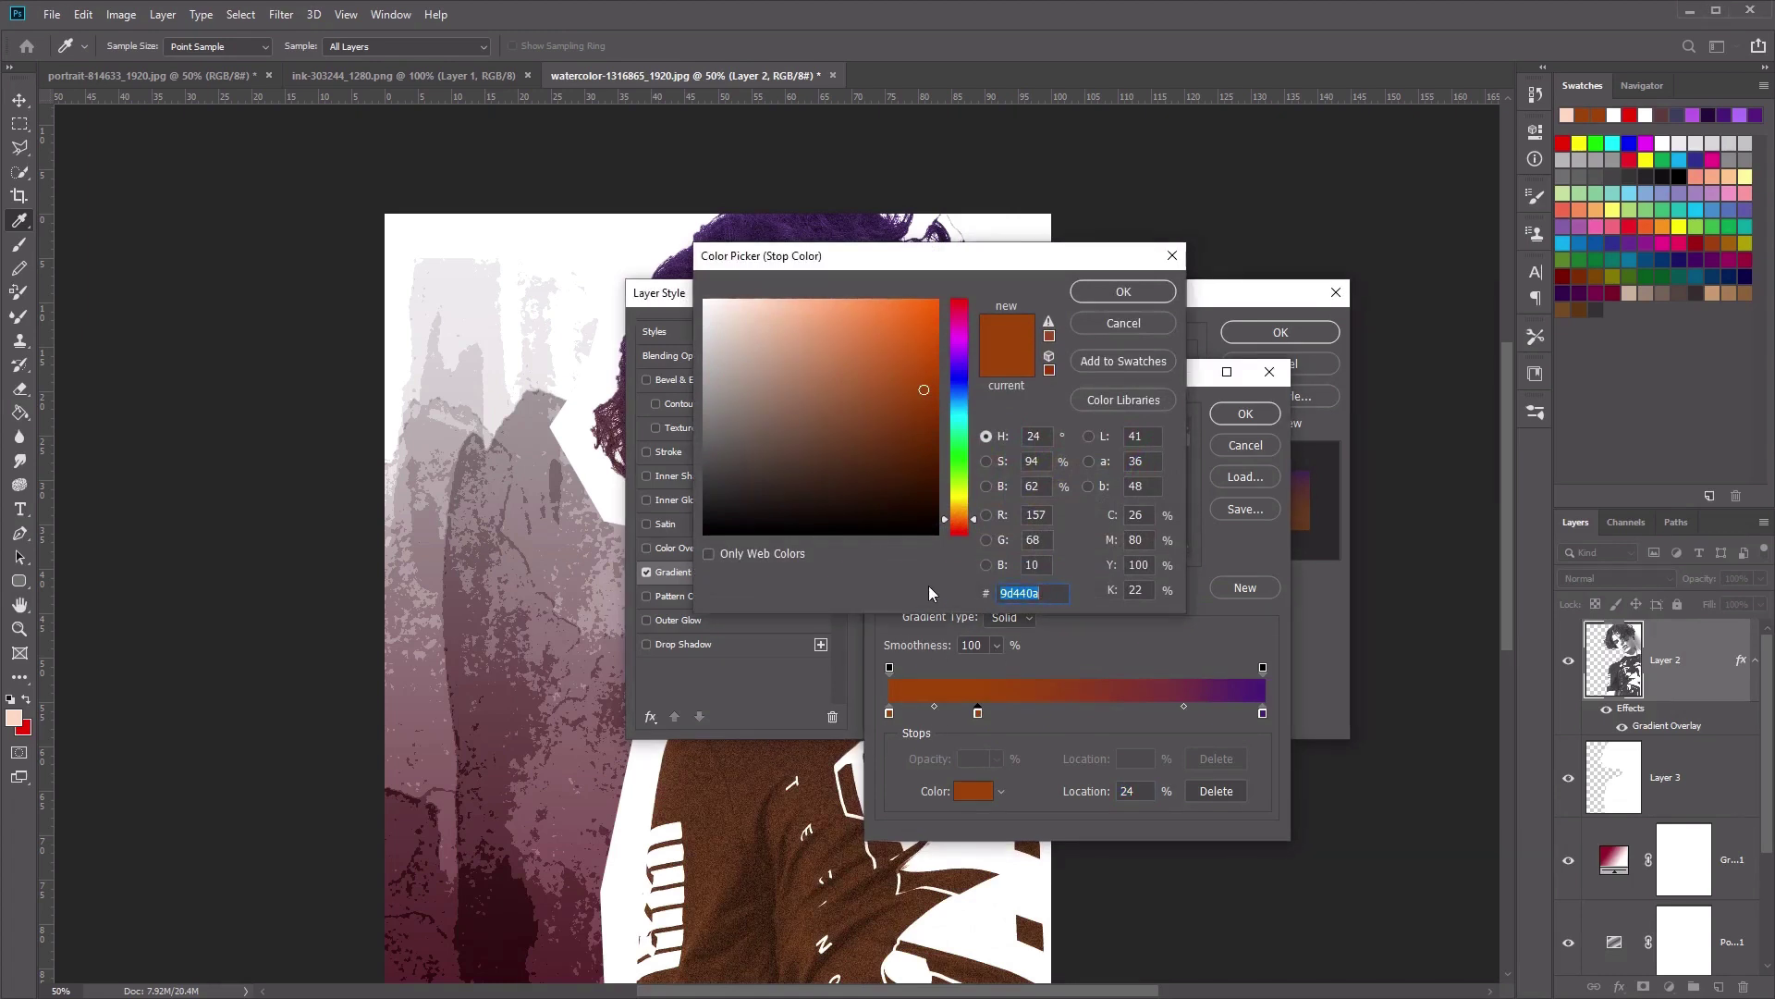
type("fdd7")
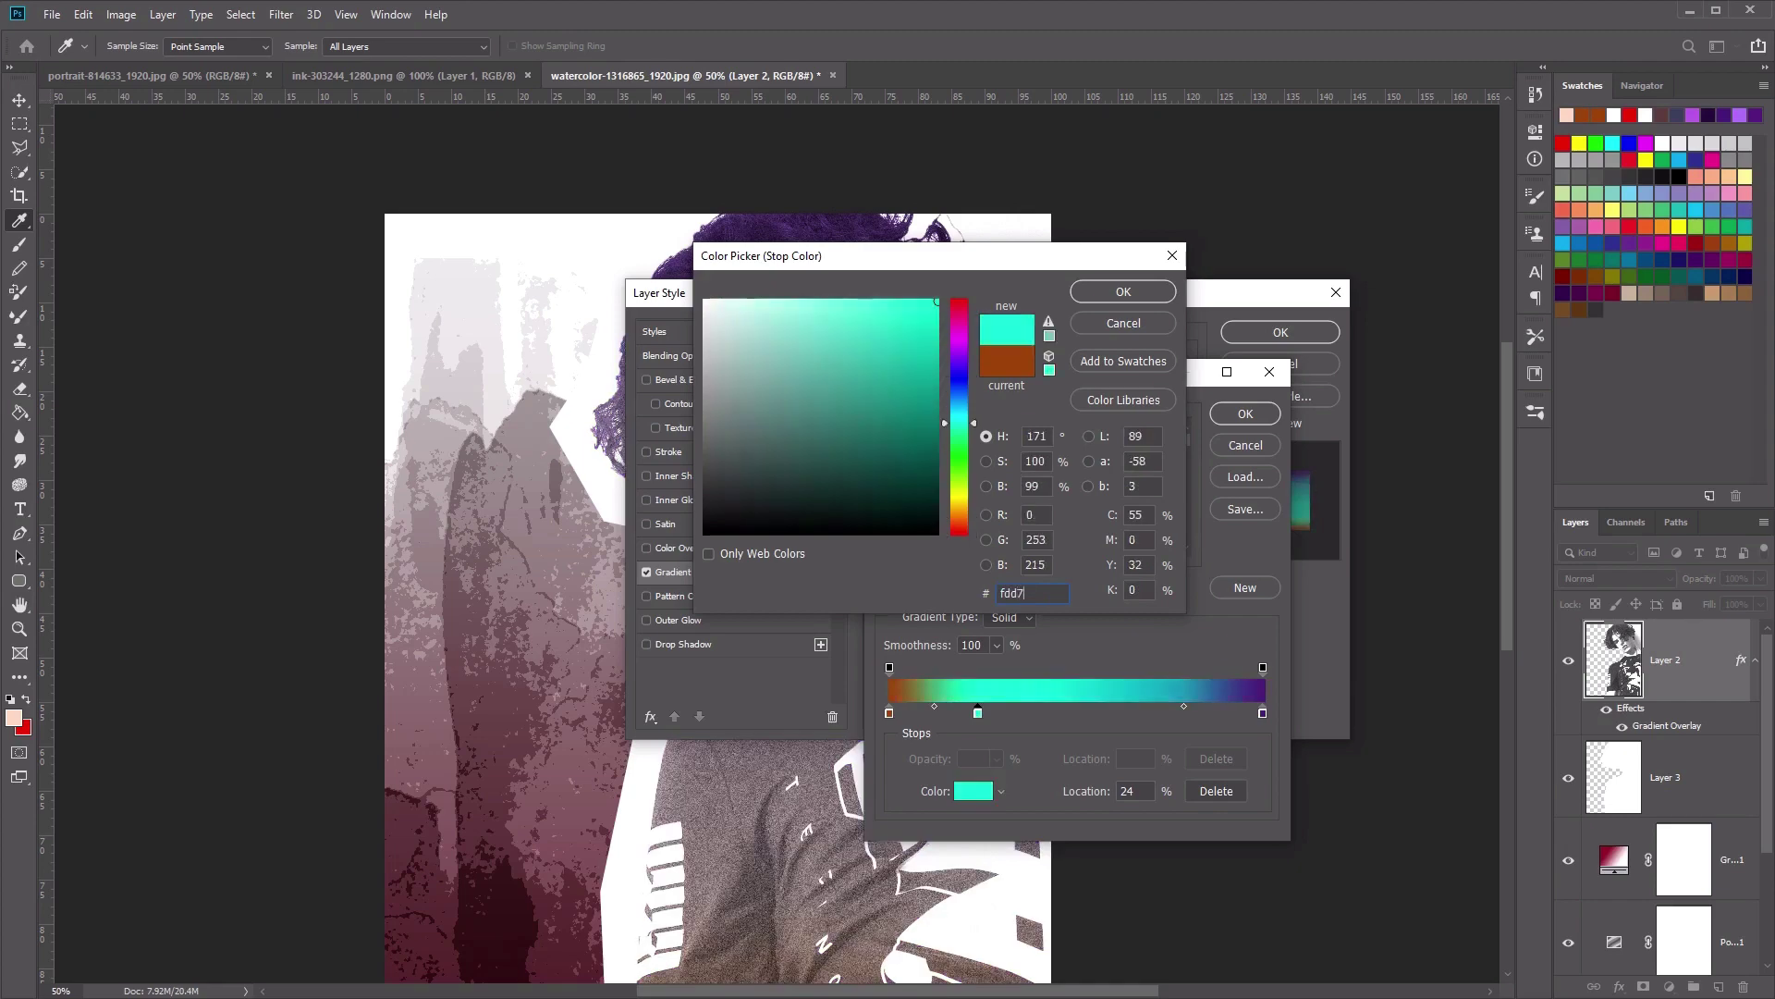
type("c0")
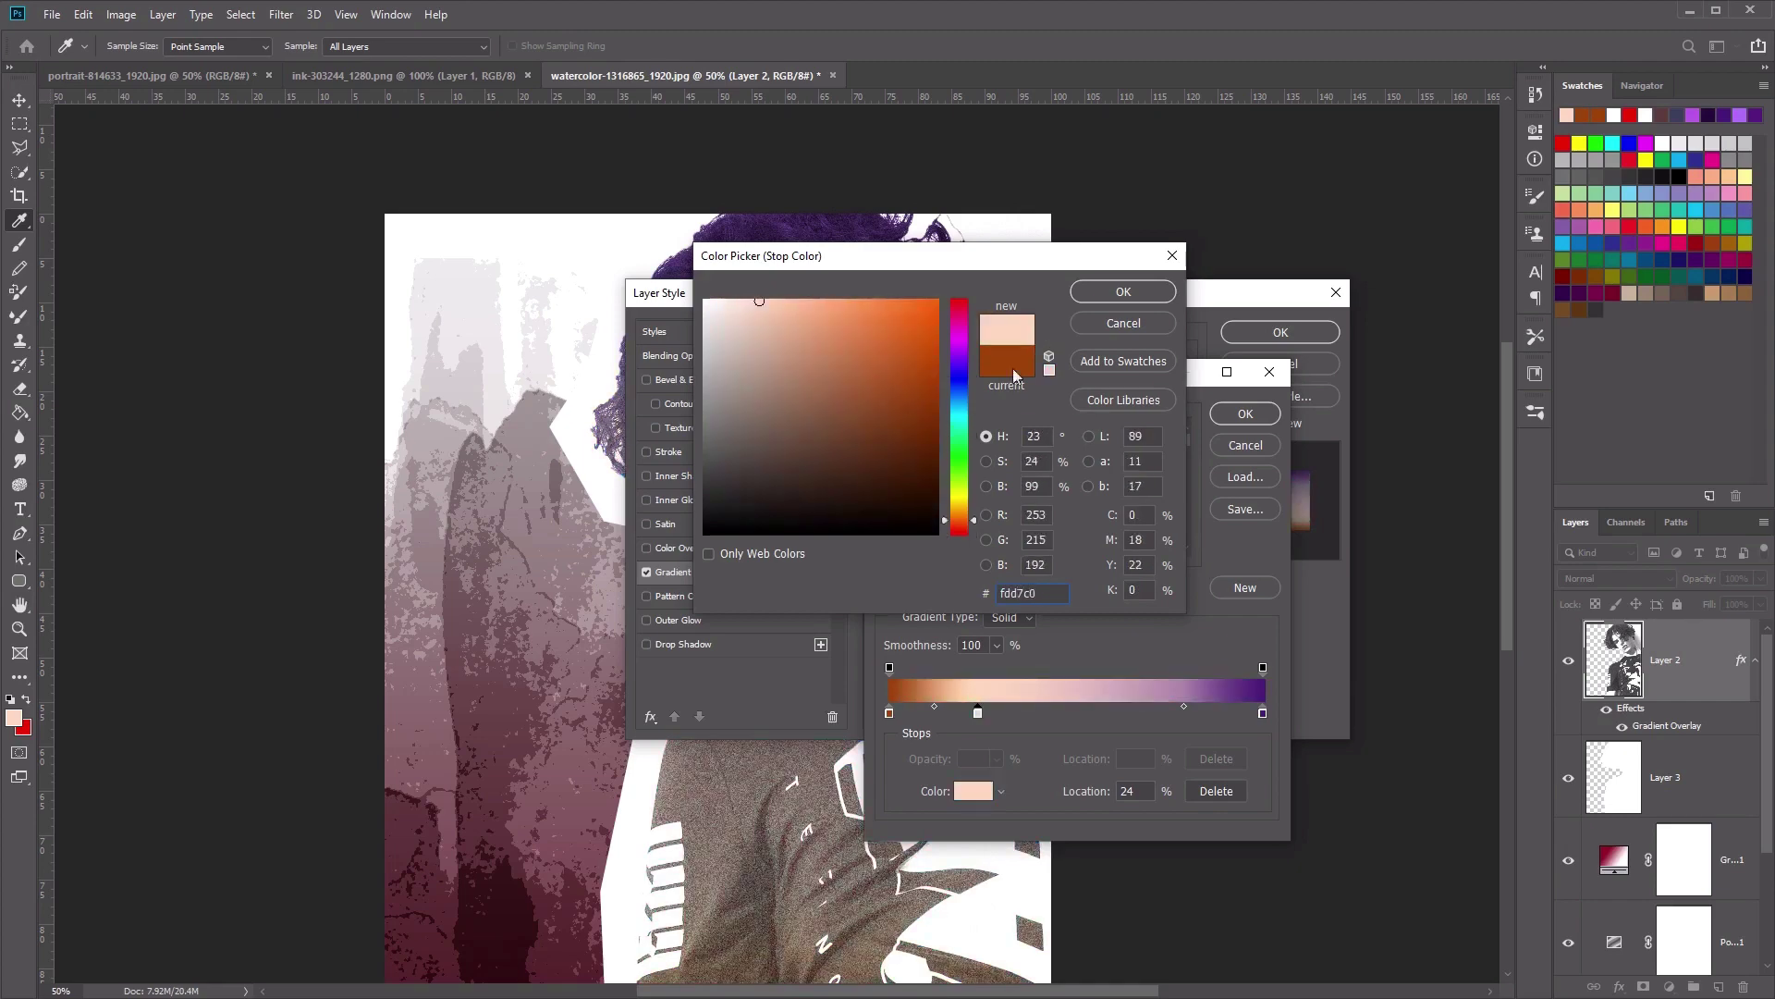
left_click(1100, 291)
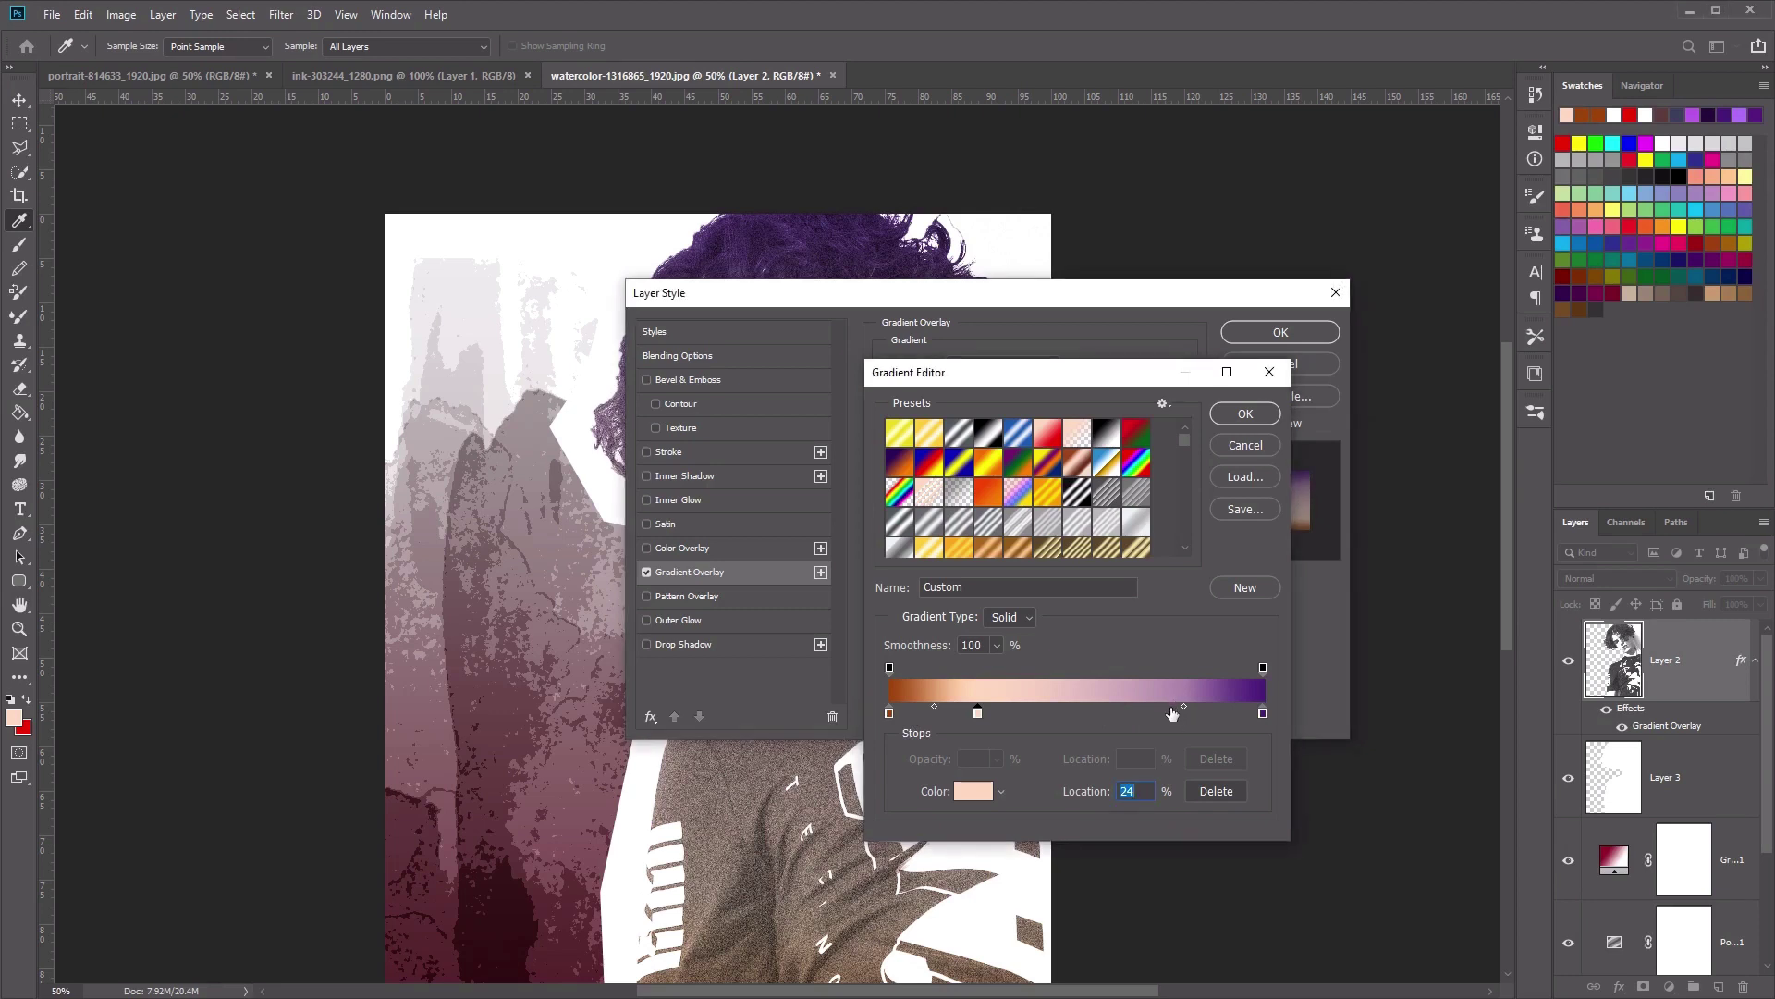
- Add a colour stop at 75% of the overlay gradient and set its colour to #9d440a
left_click(1171, 713)
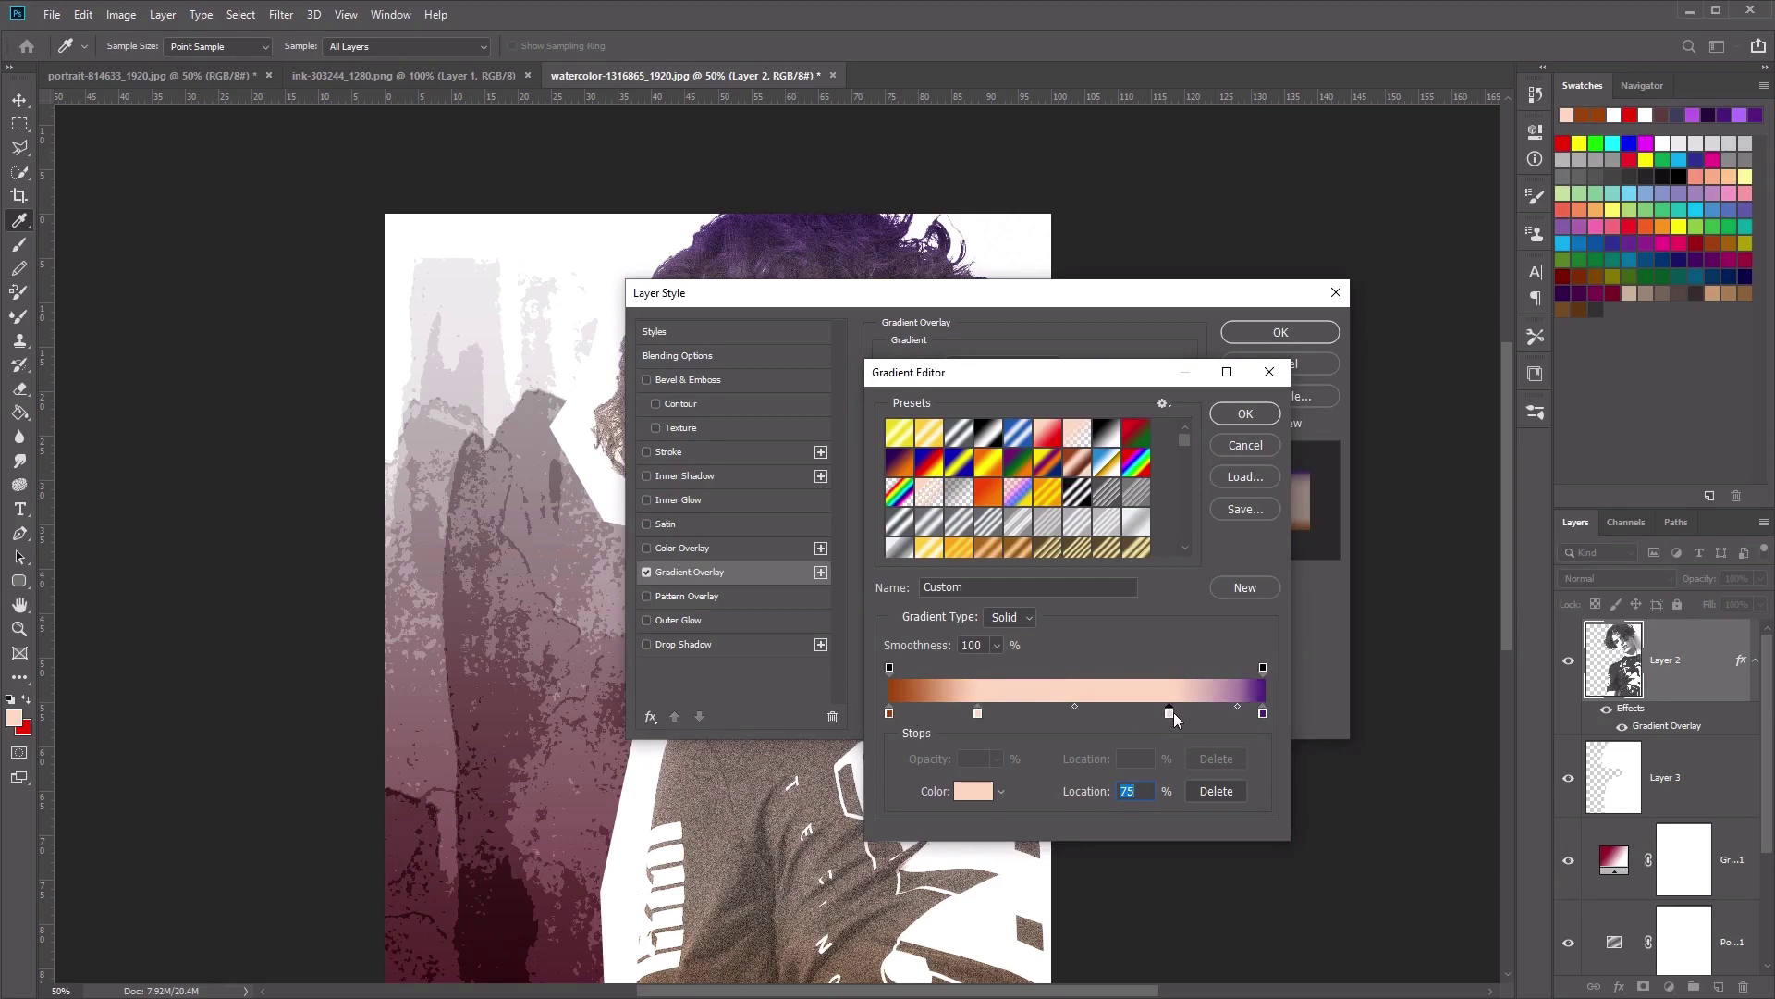
double_click(1170, 712)
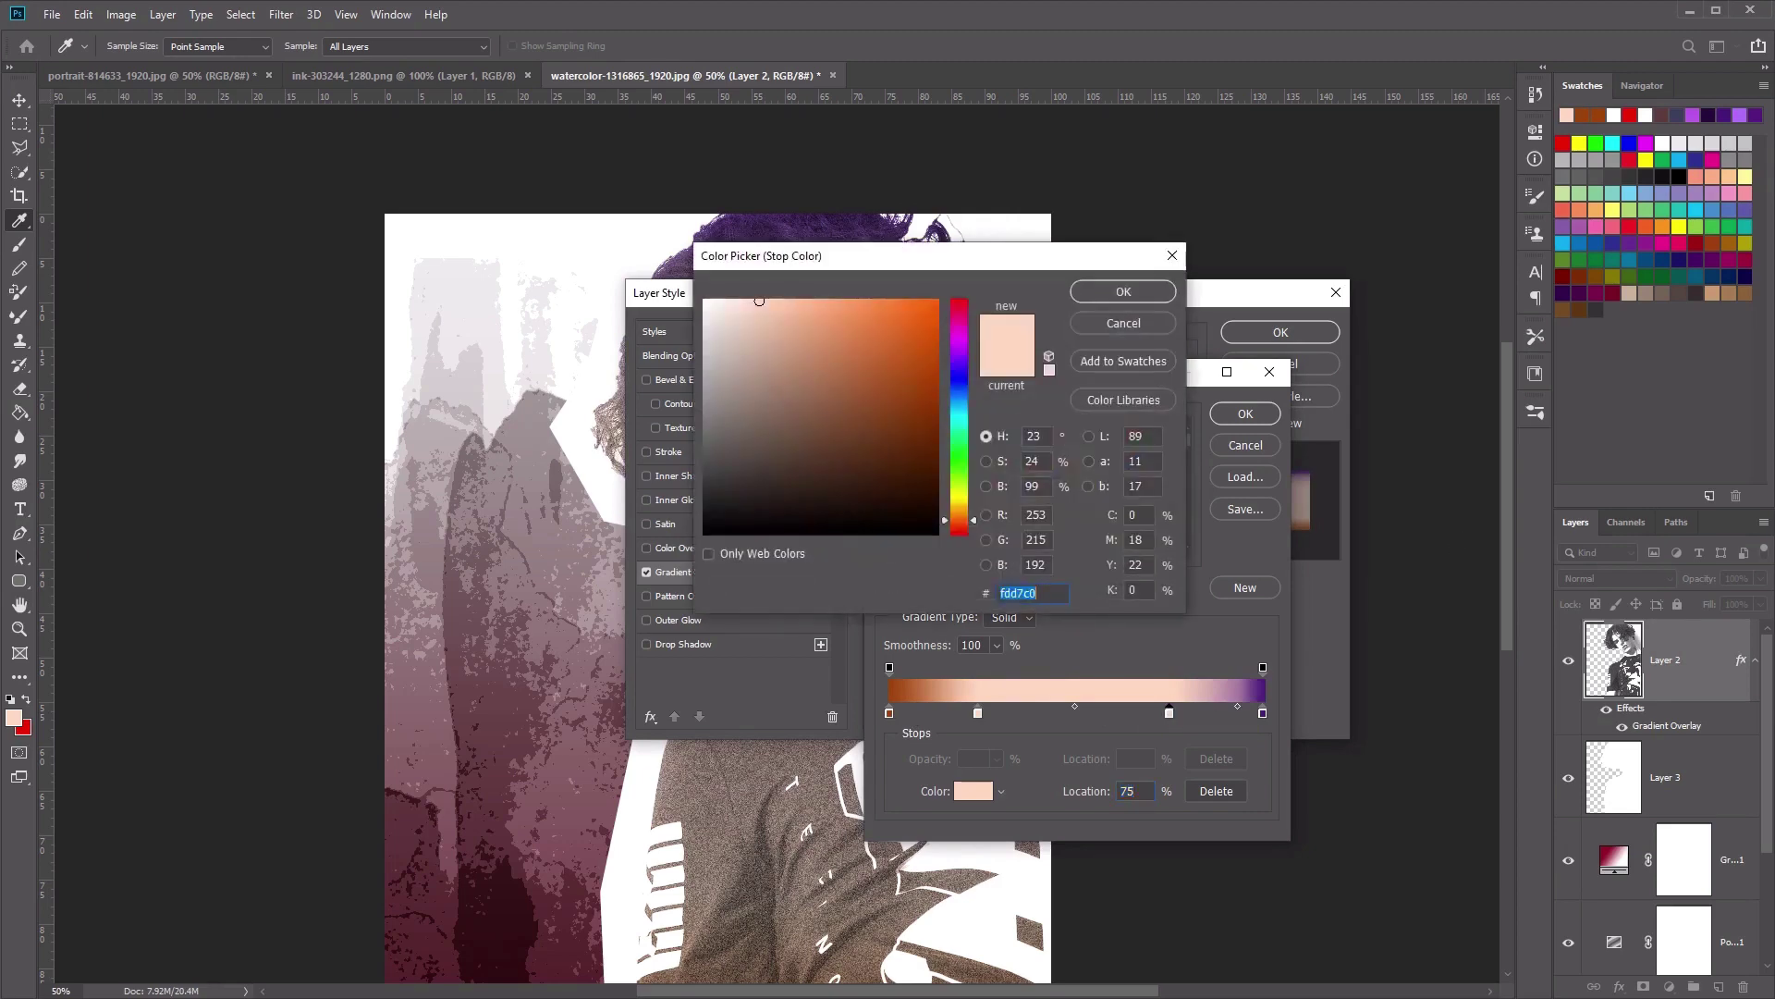
left_click(1092, 745)
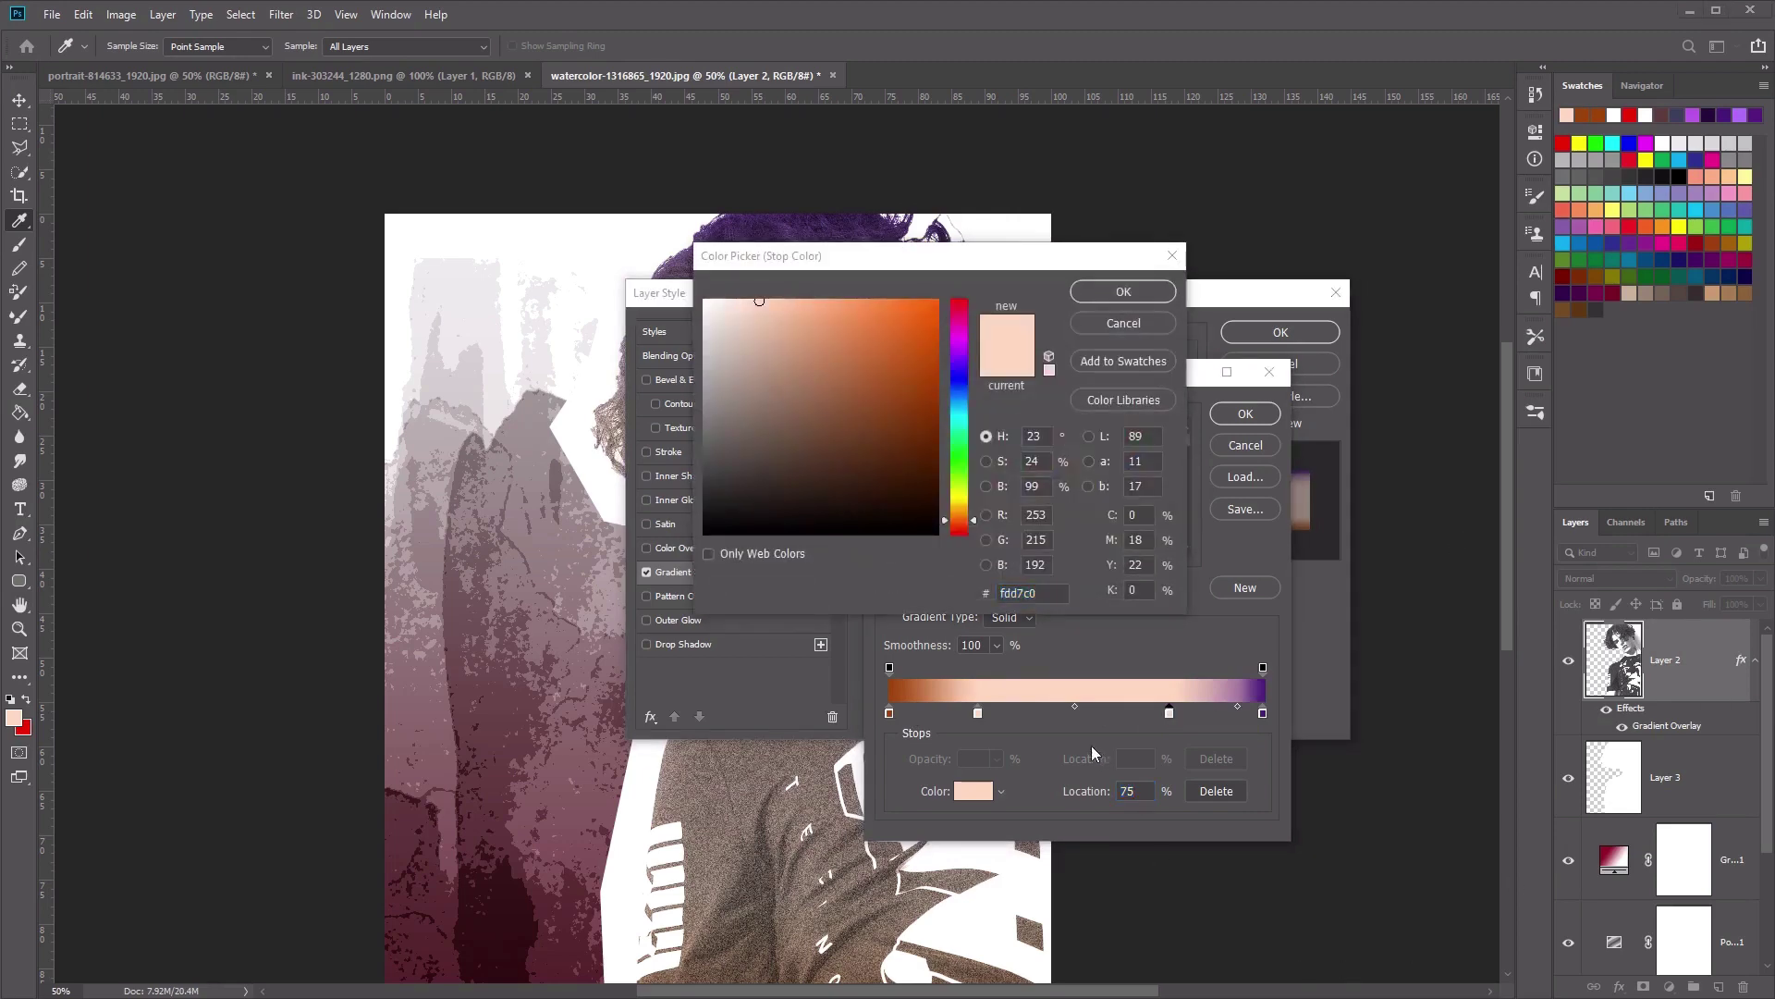
left_click(1057, 594)
type("9d")
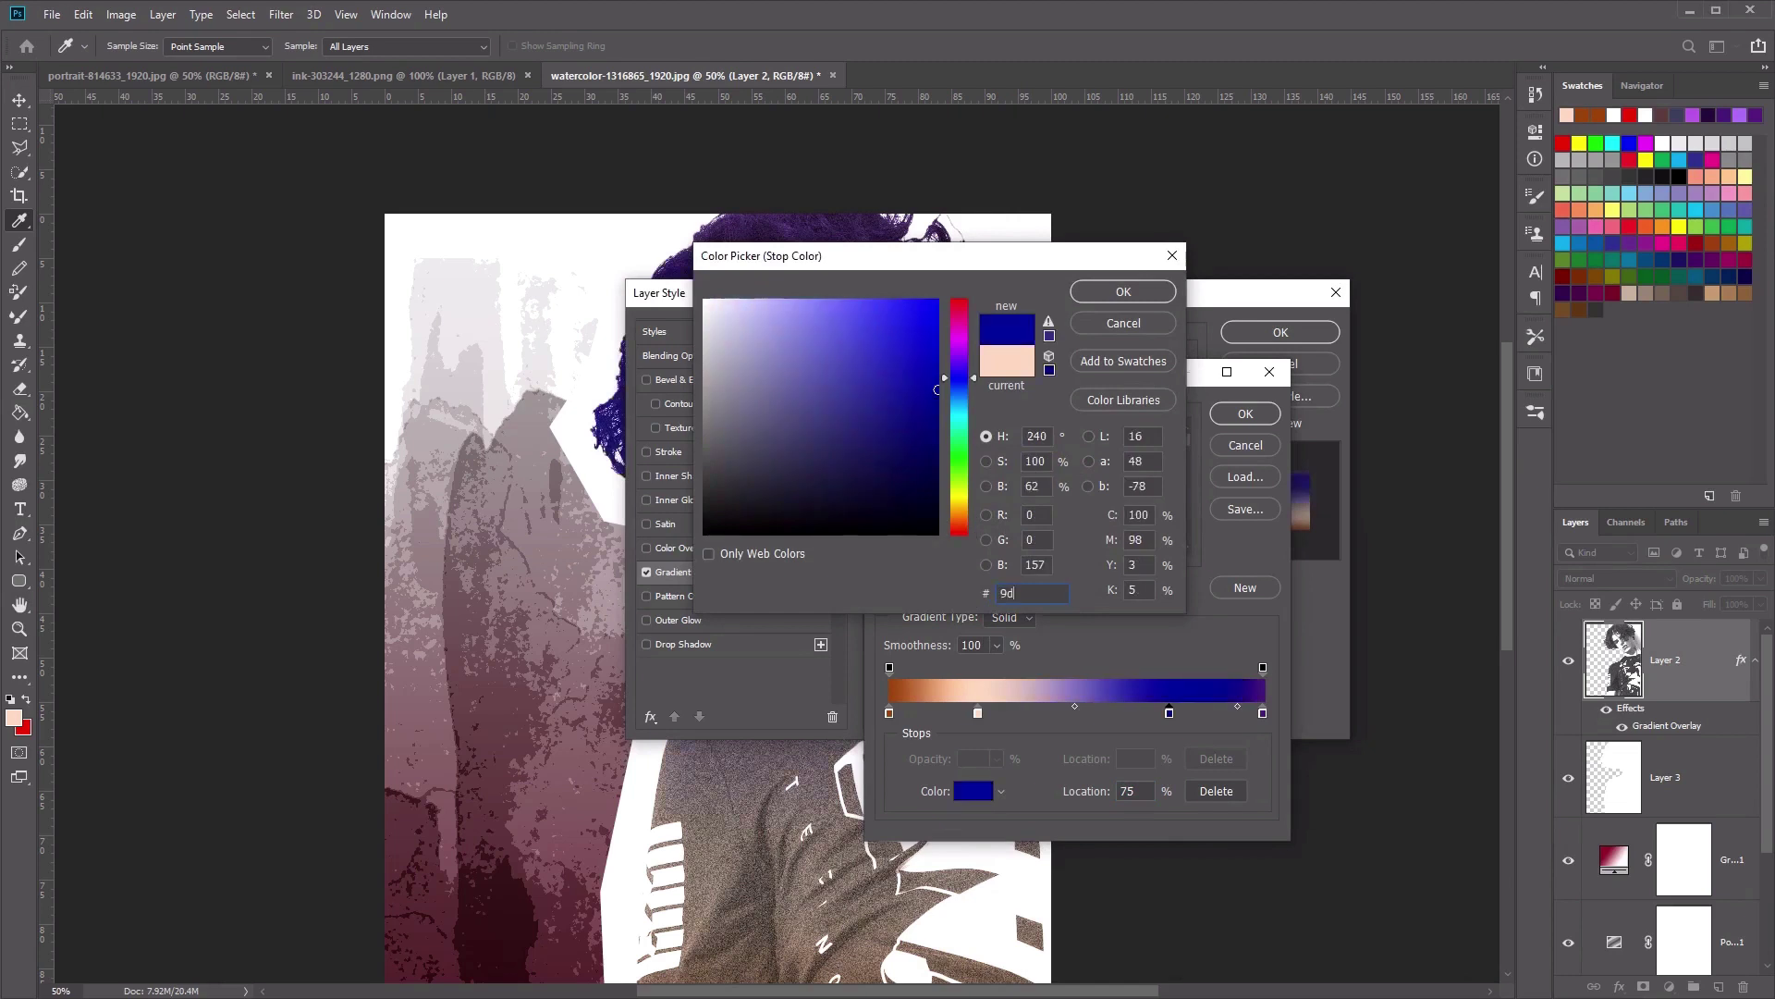
type("440a")
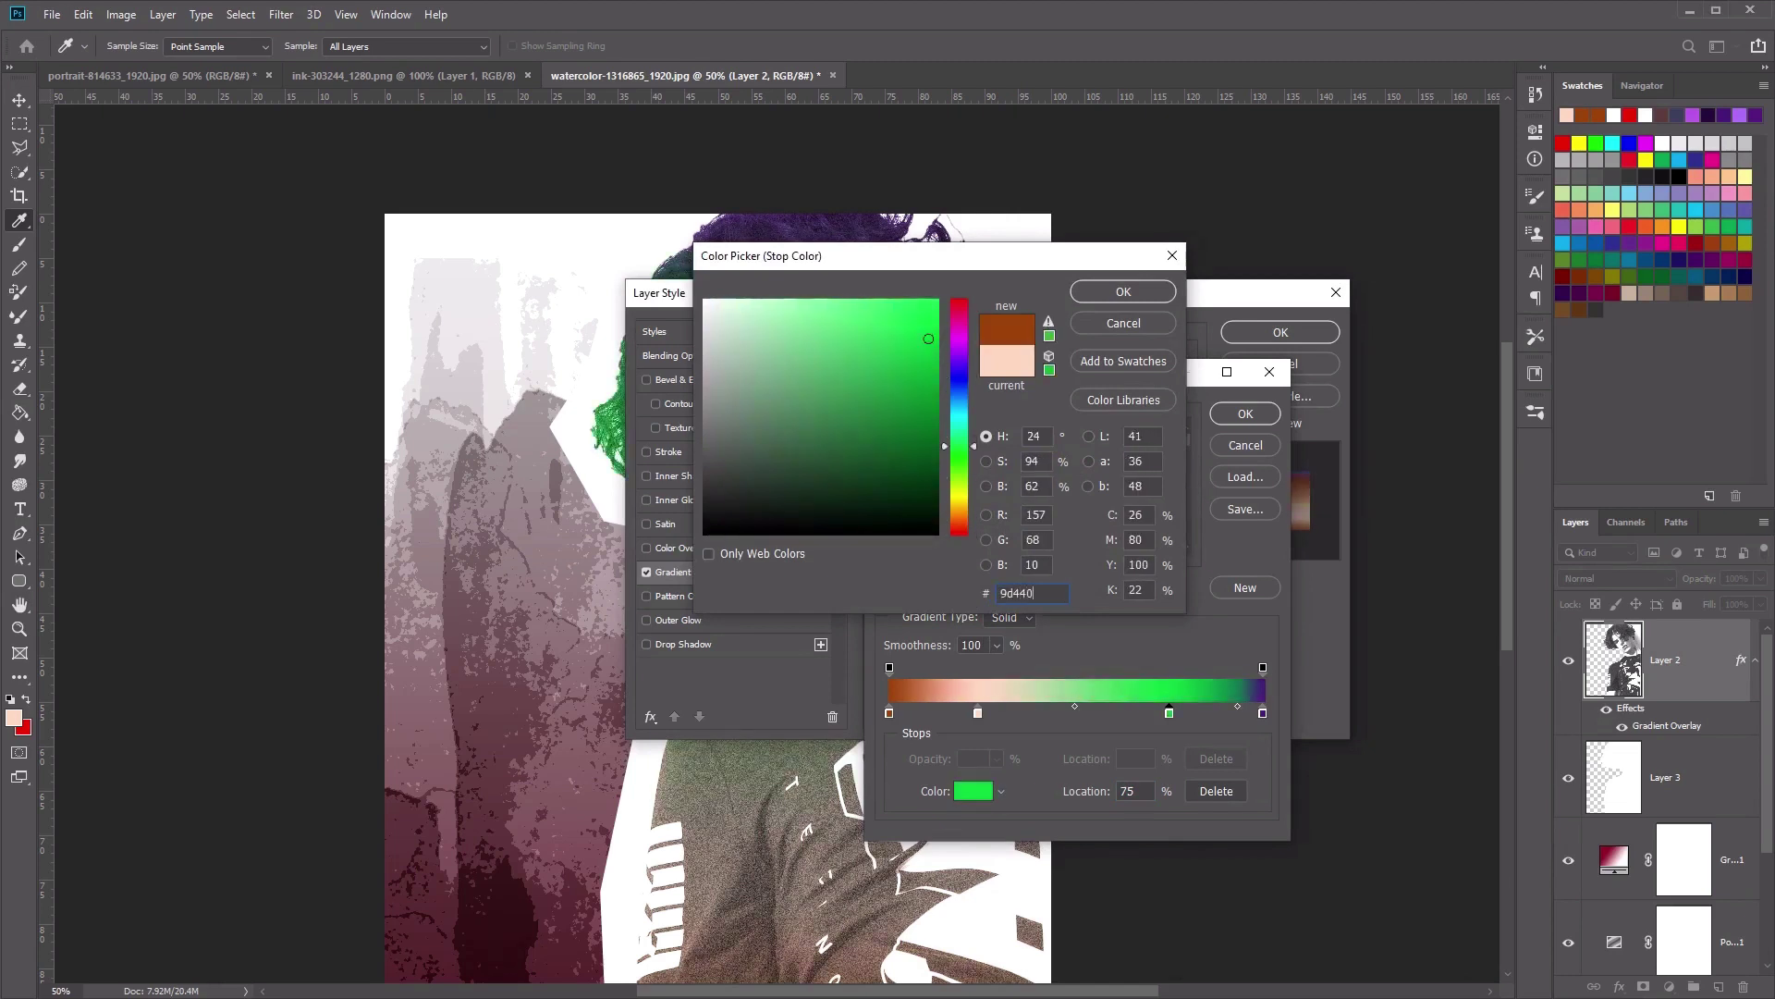
left_click(1110, 296)
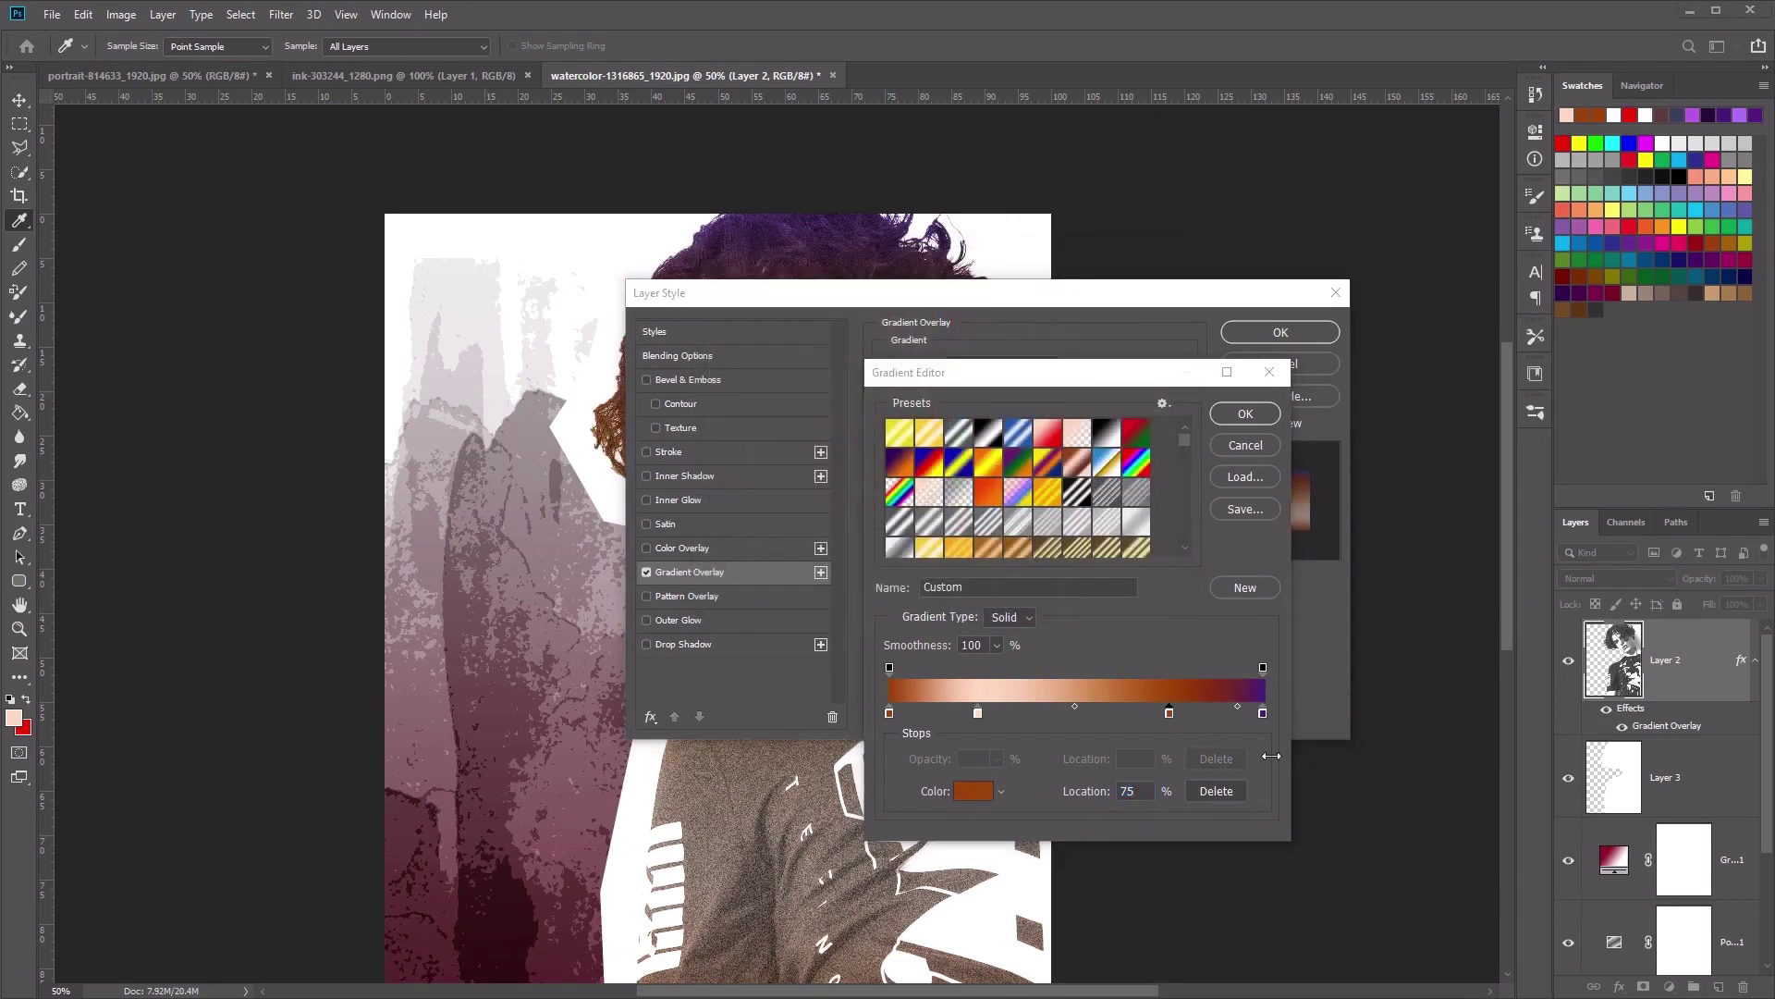
- Copy the #fdd7c0 colour code from the 24% stop to the purple end stop and confirm the gradient
left_click(1263, 713)
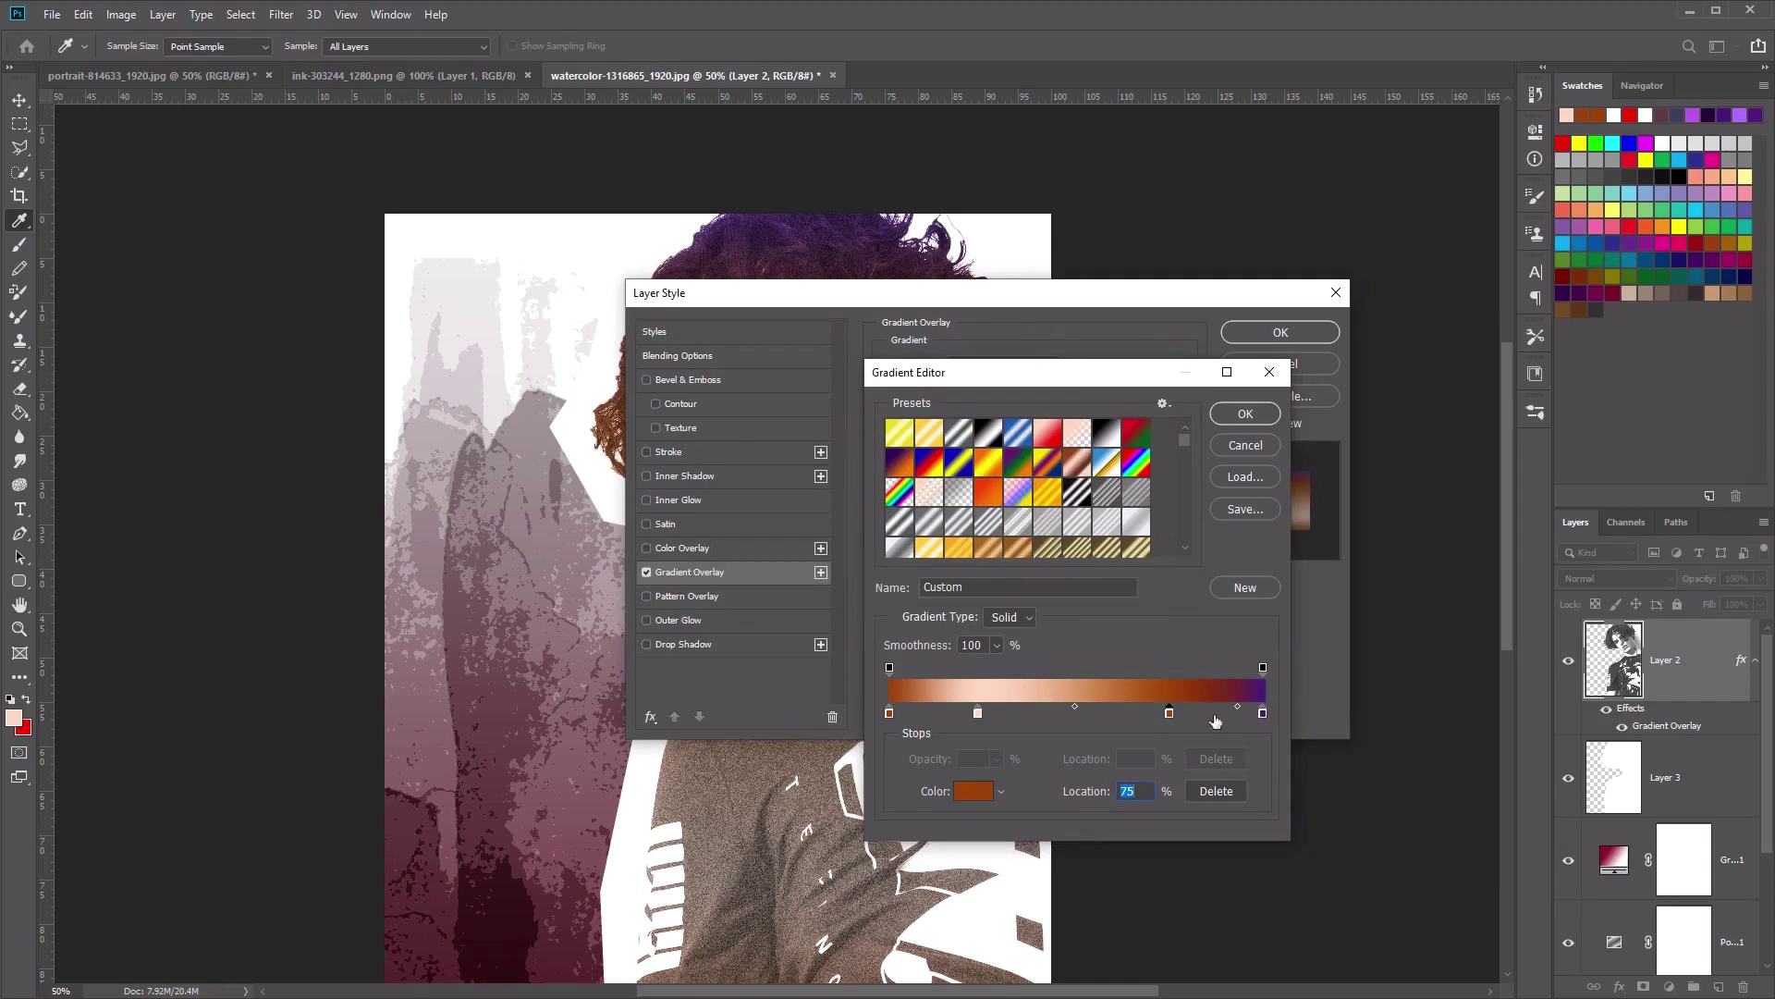
double_click(978, 714)
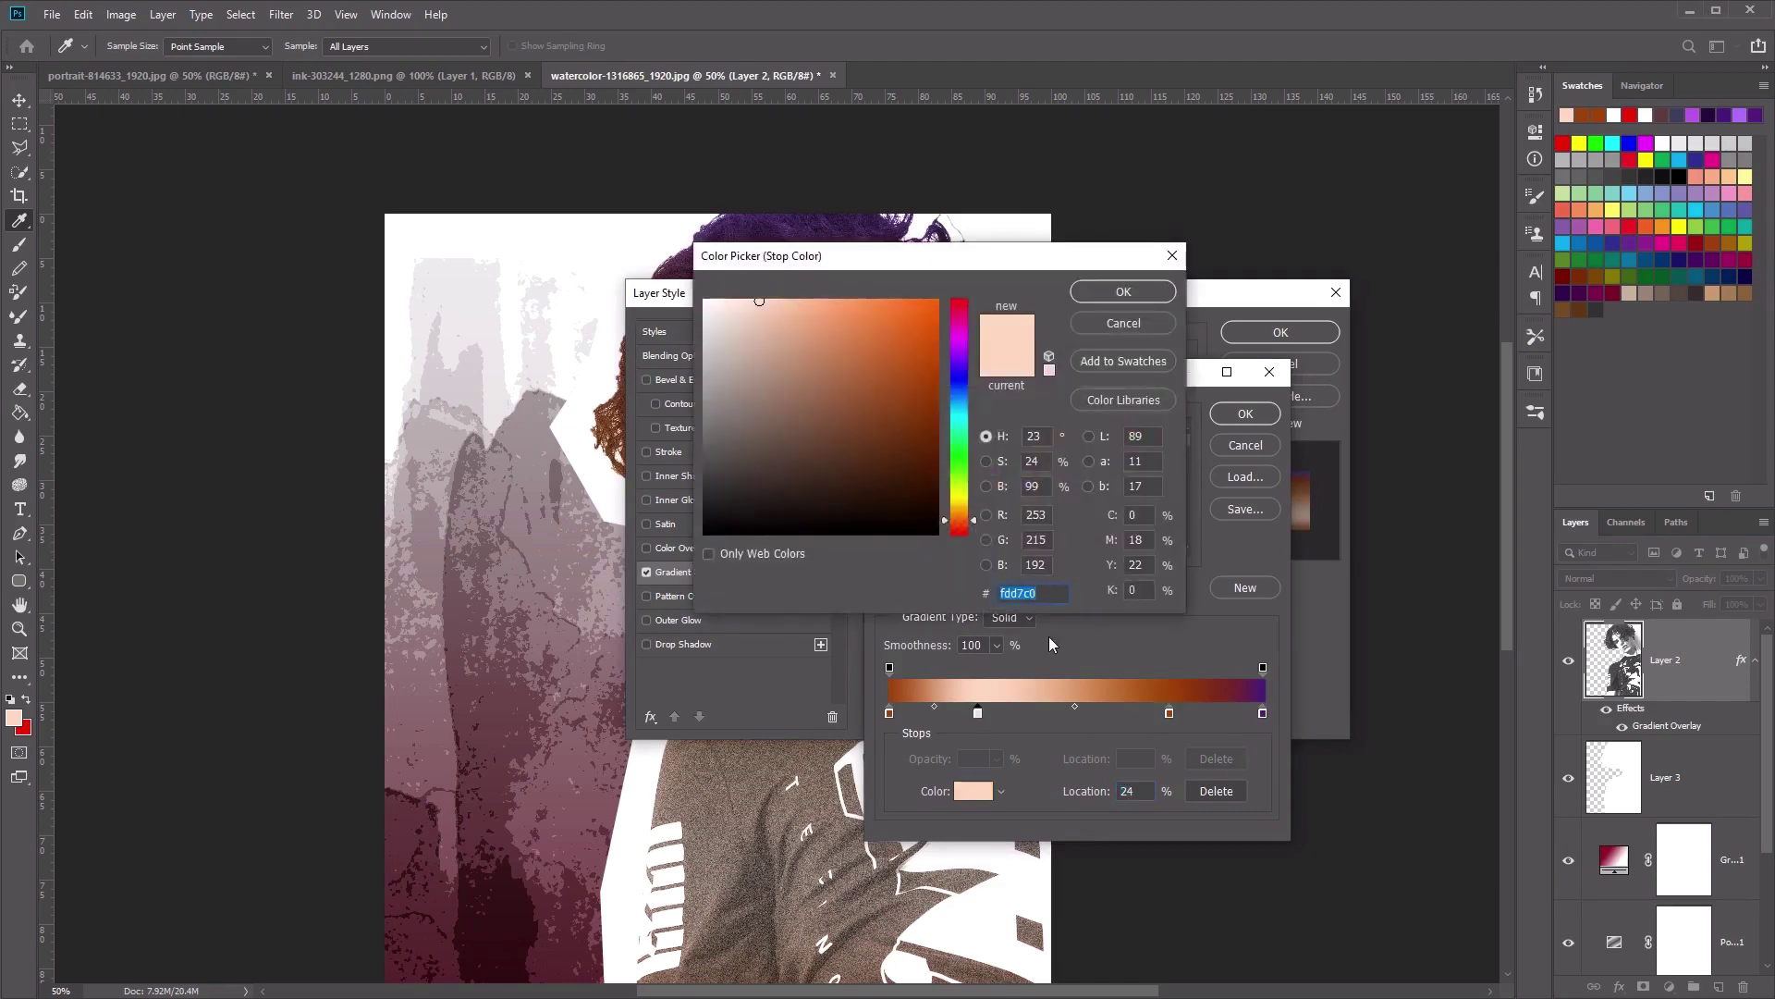
left_click_drag(1036, 593, 950, 610)
key("ctrl+c")
left_click(1161, 296)
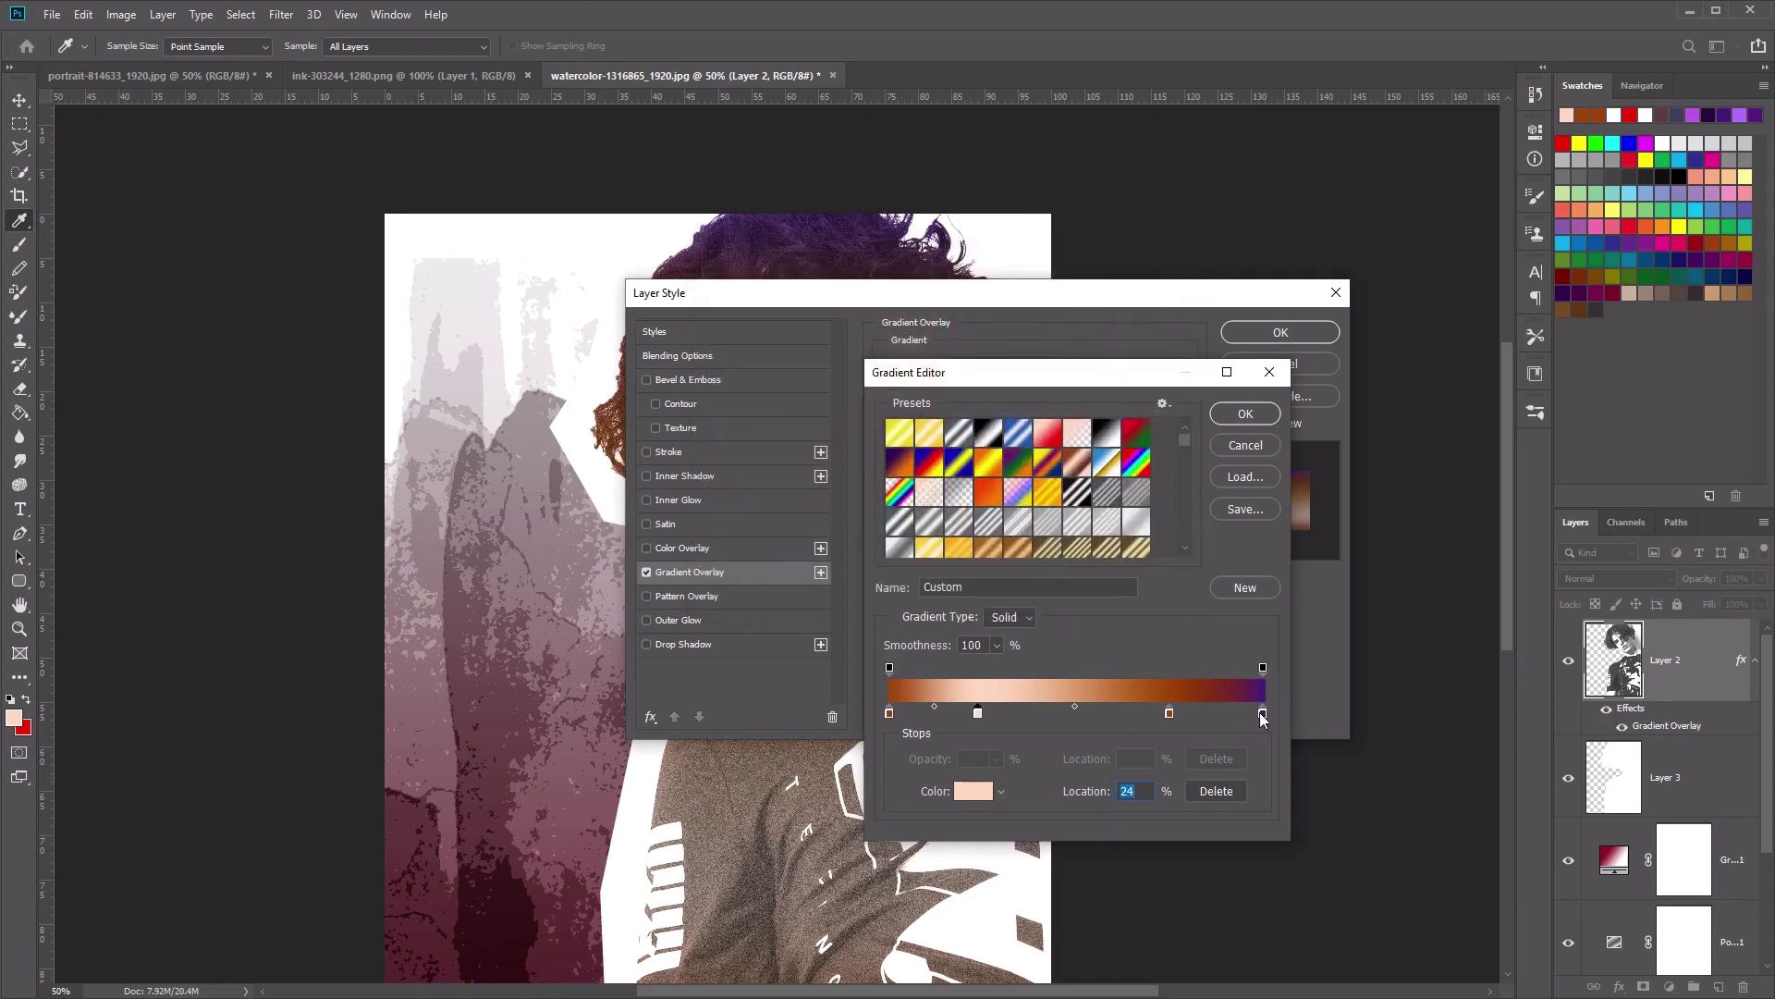
double_click(1263, 714)
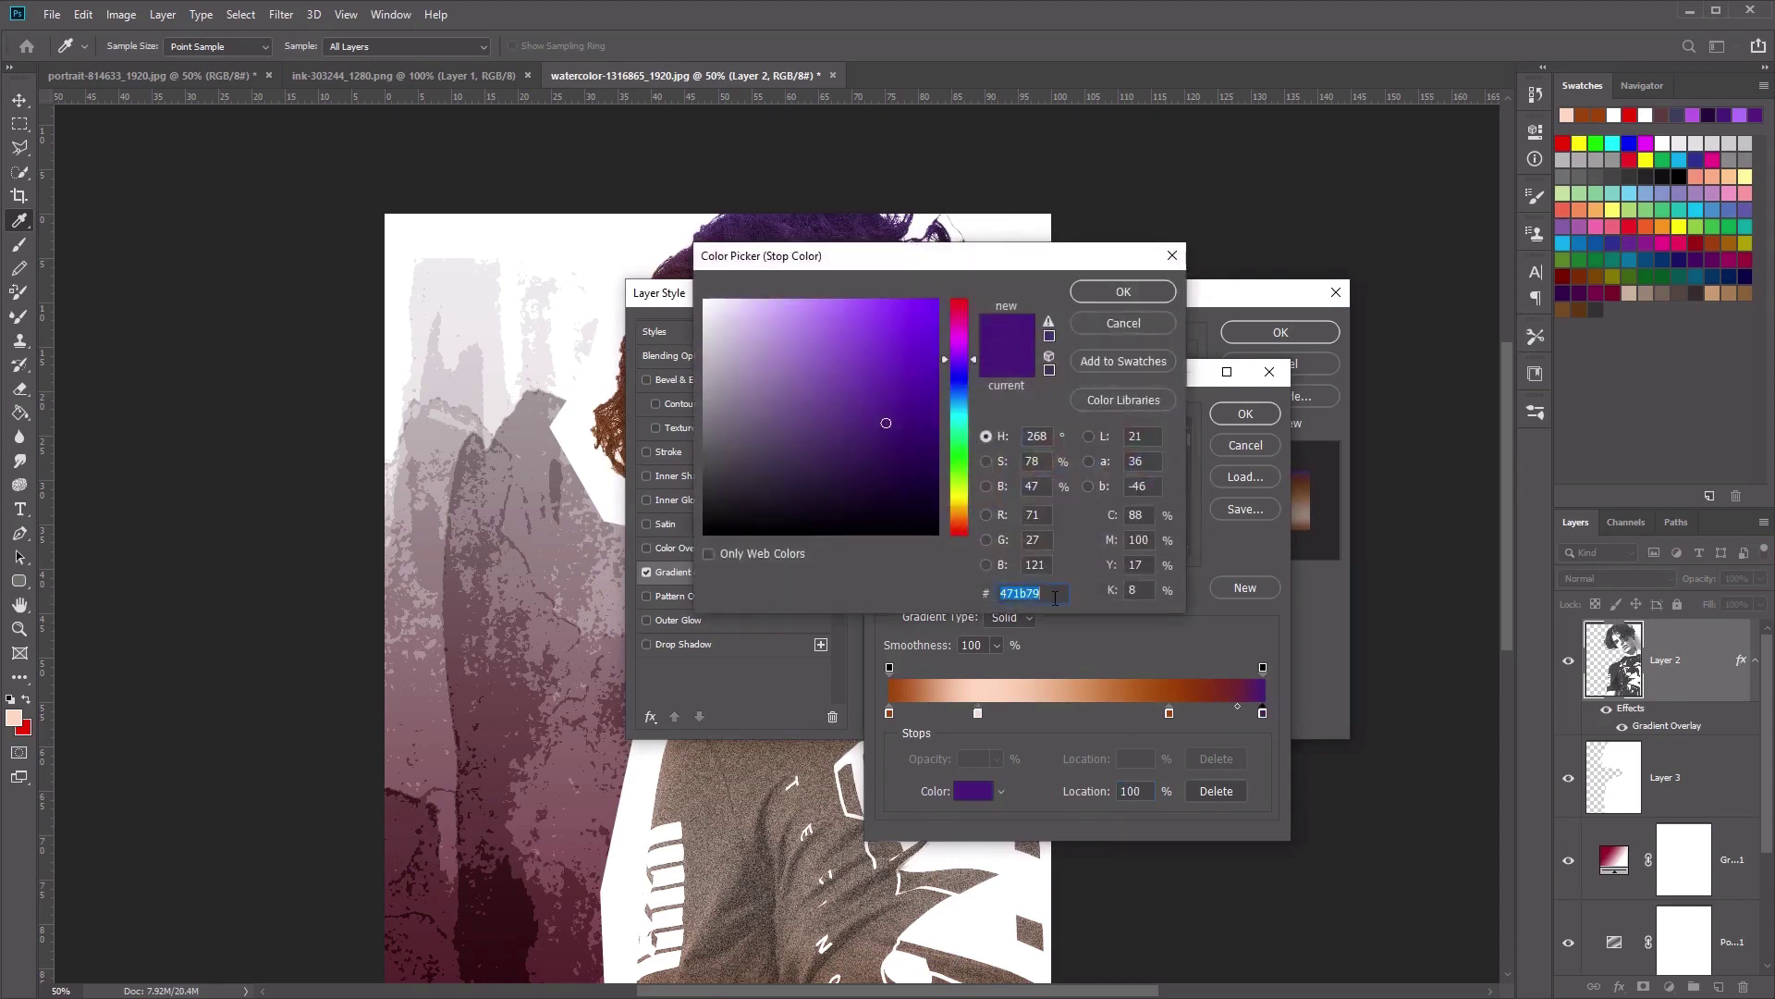
key("ctrl+v")
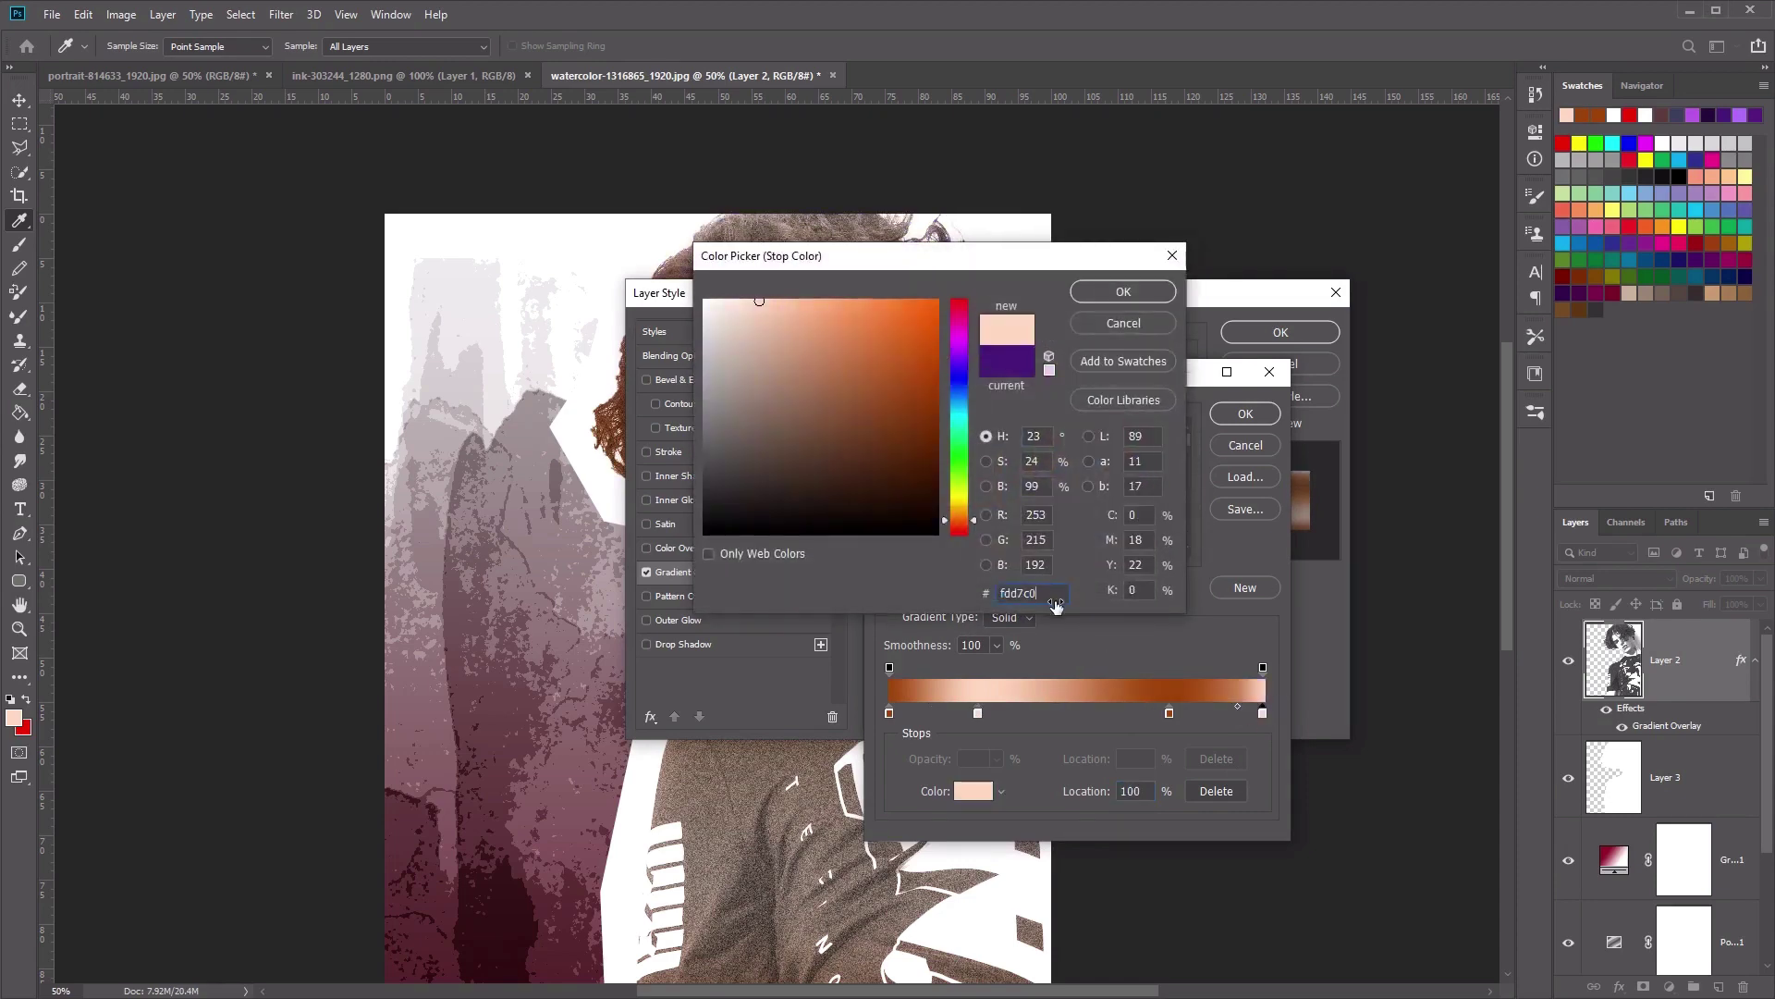
left_click(1123, 292)
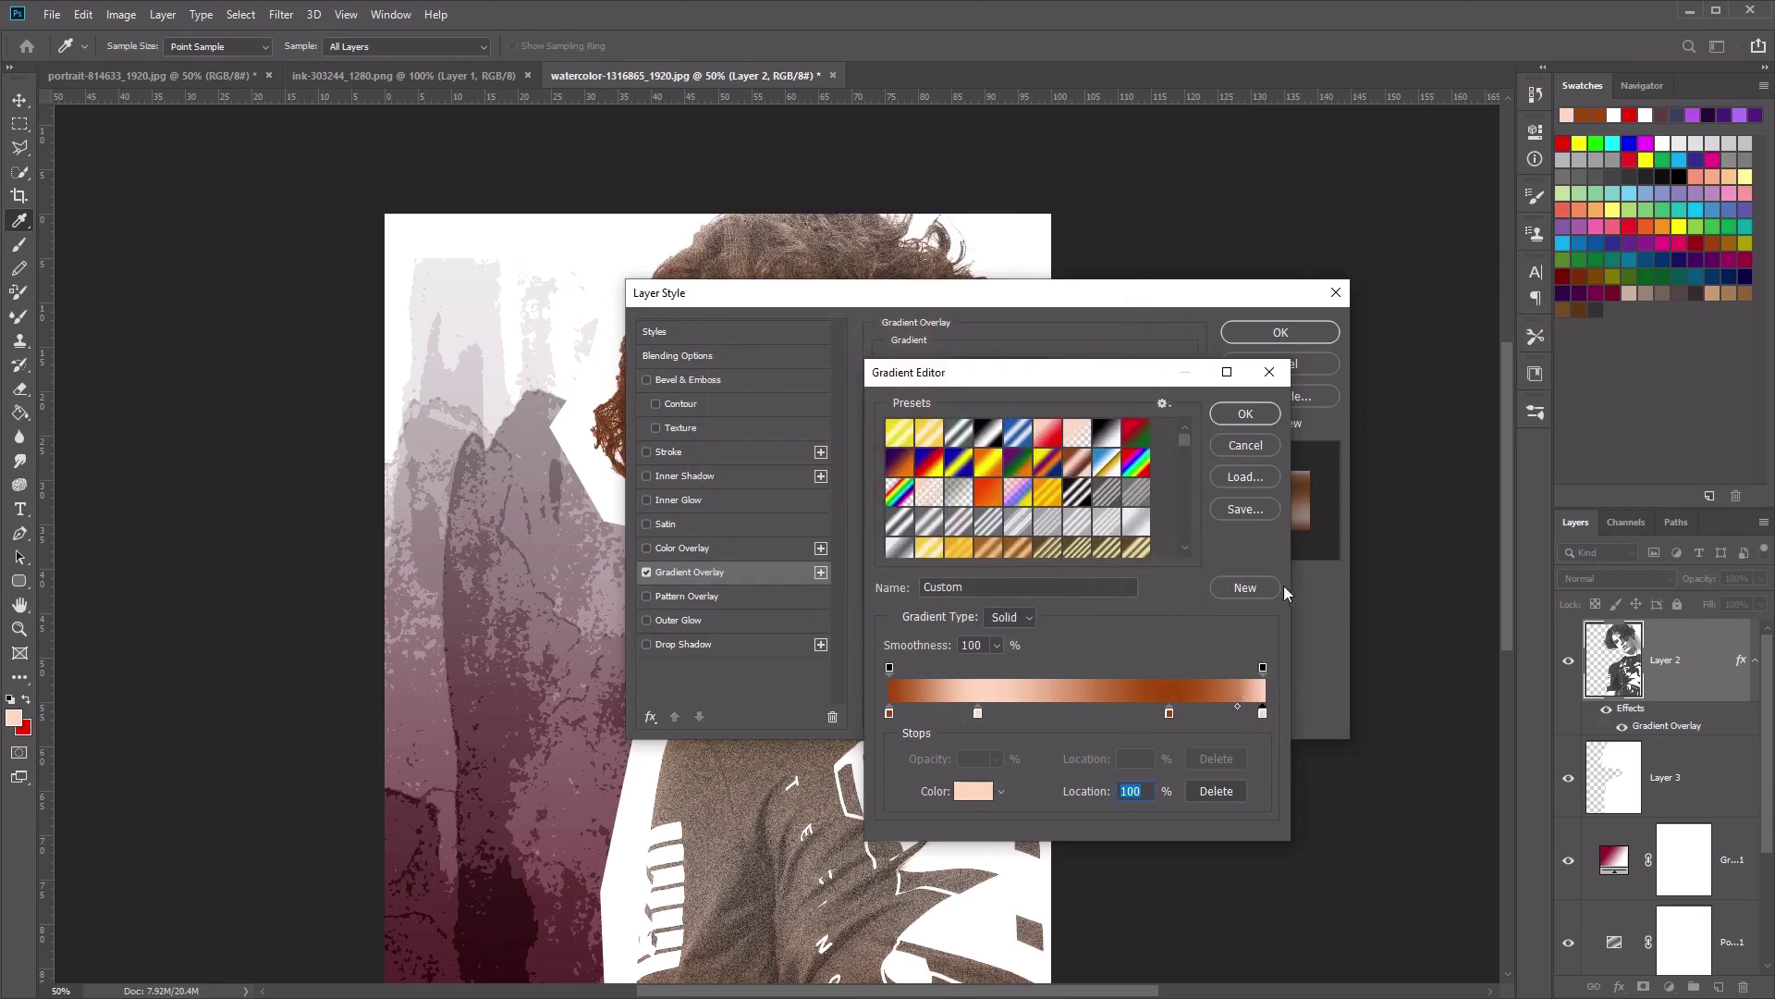
left_click(1252, 416)
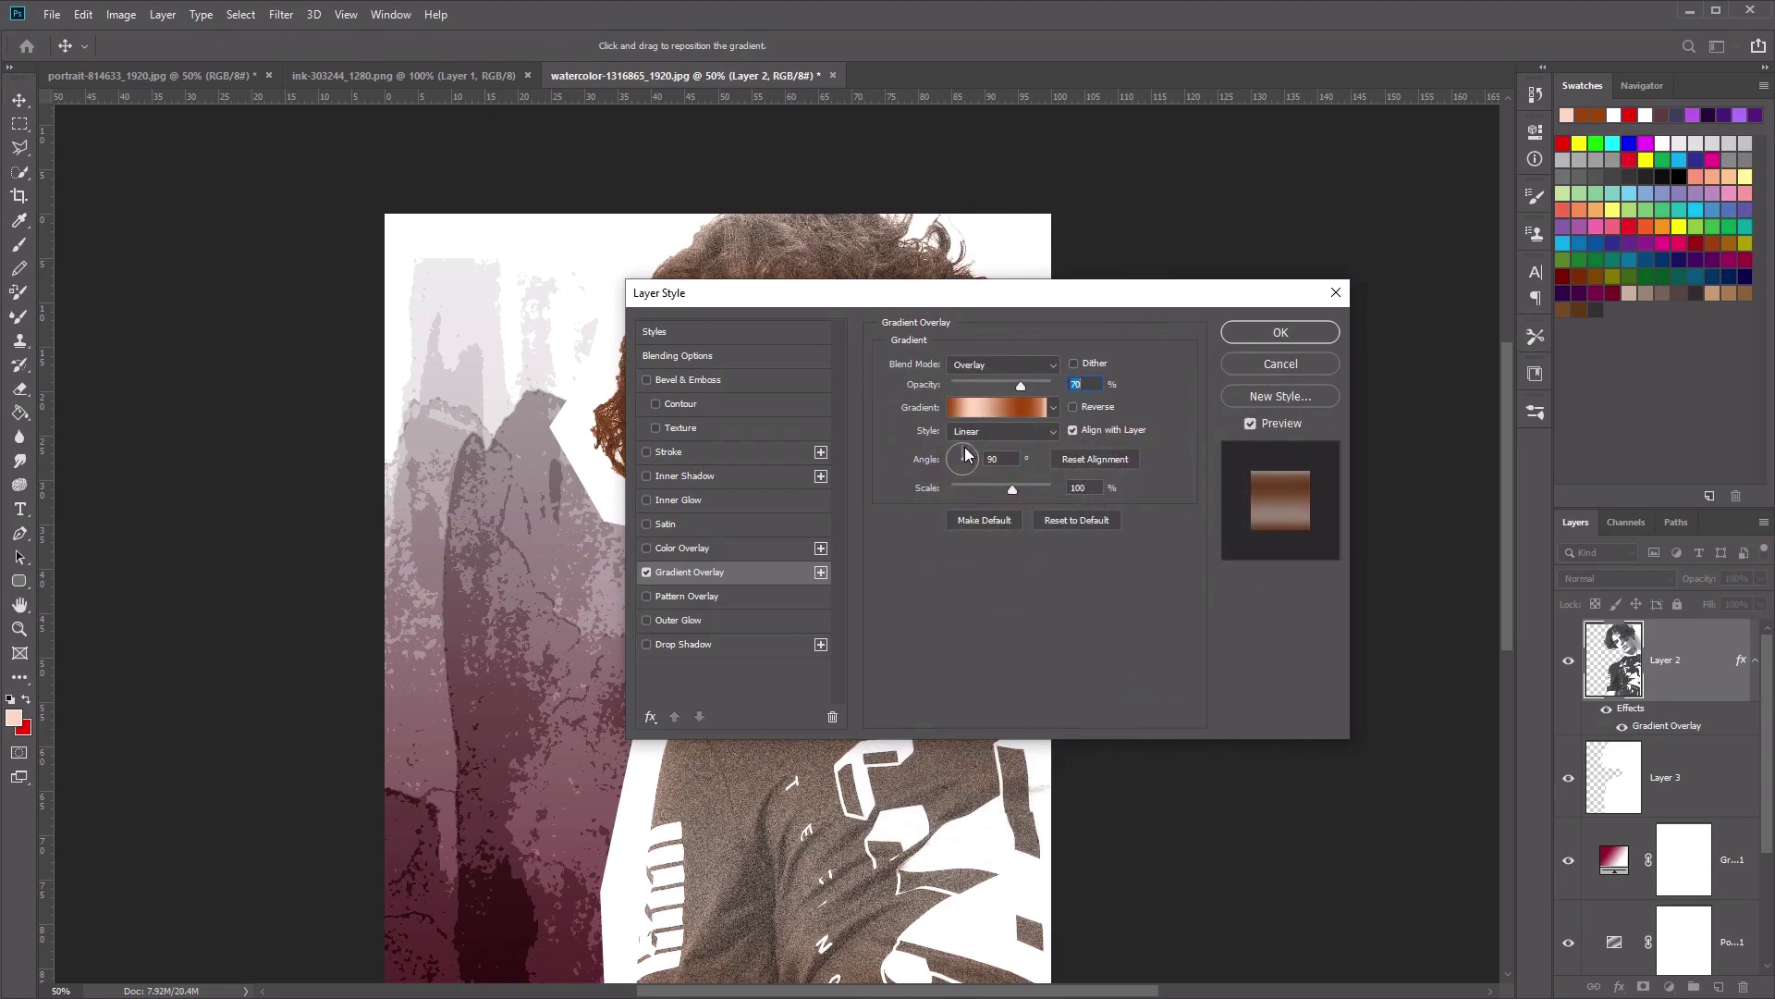
- Set the gradient overlay's angle to -90° and apply the layer style
left_click(1016, 455)
type("-90")
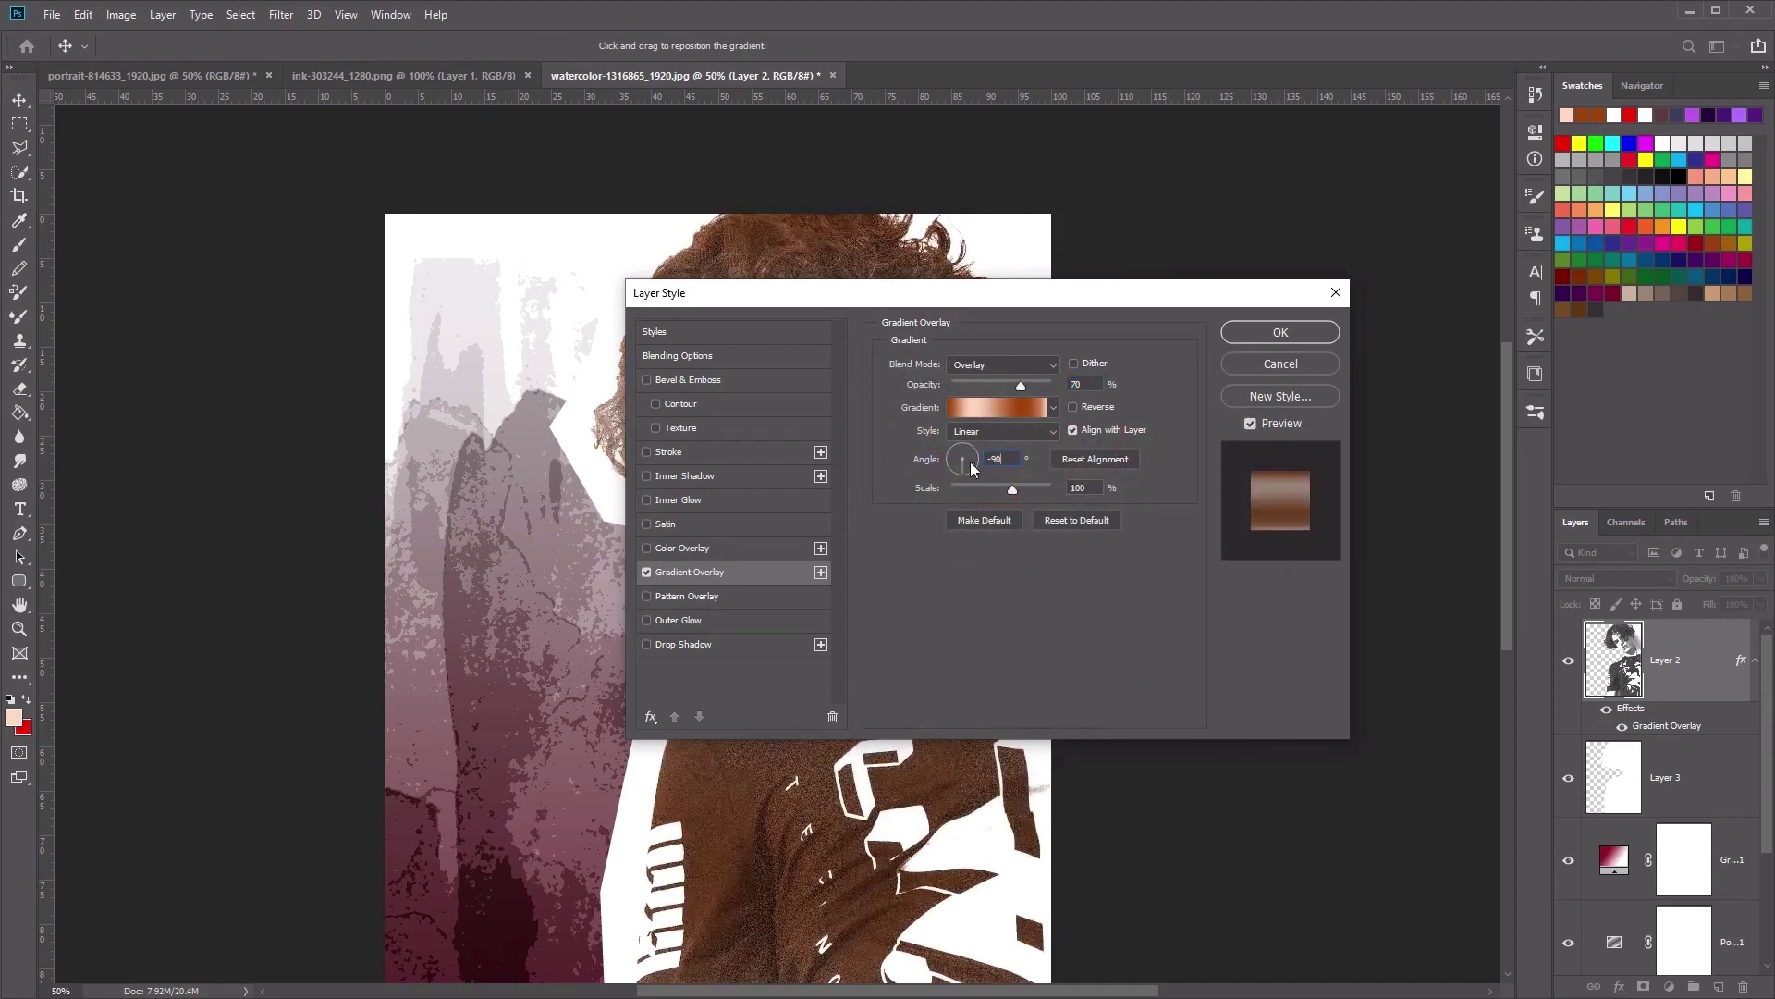
left_click(1279, 334)
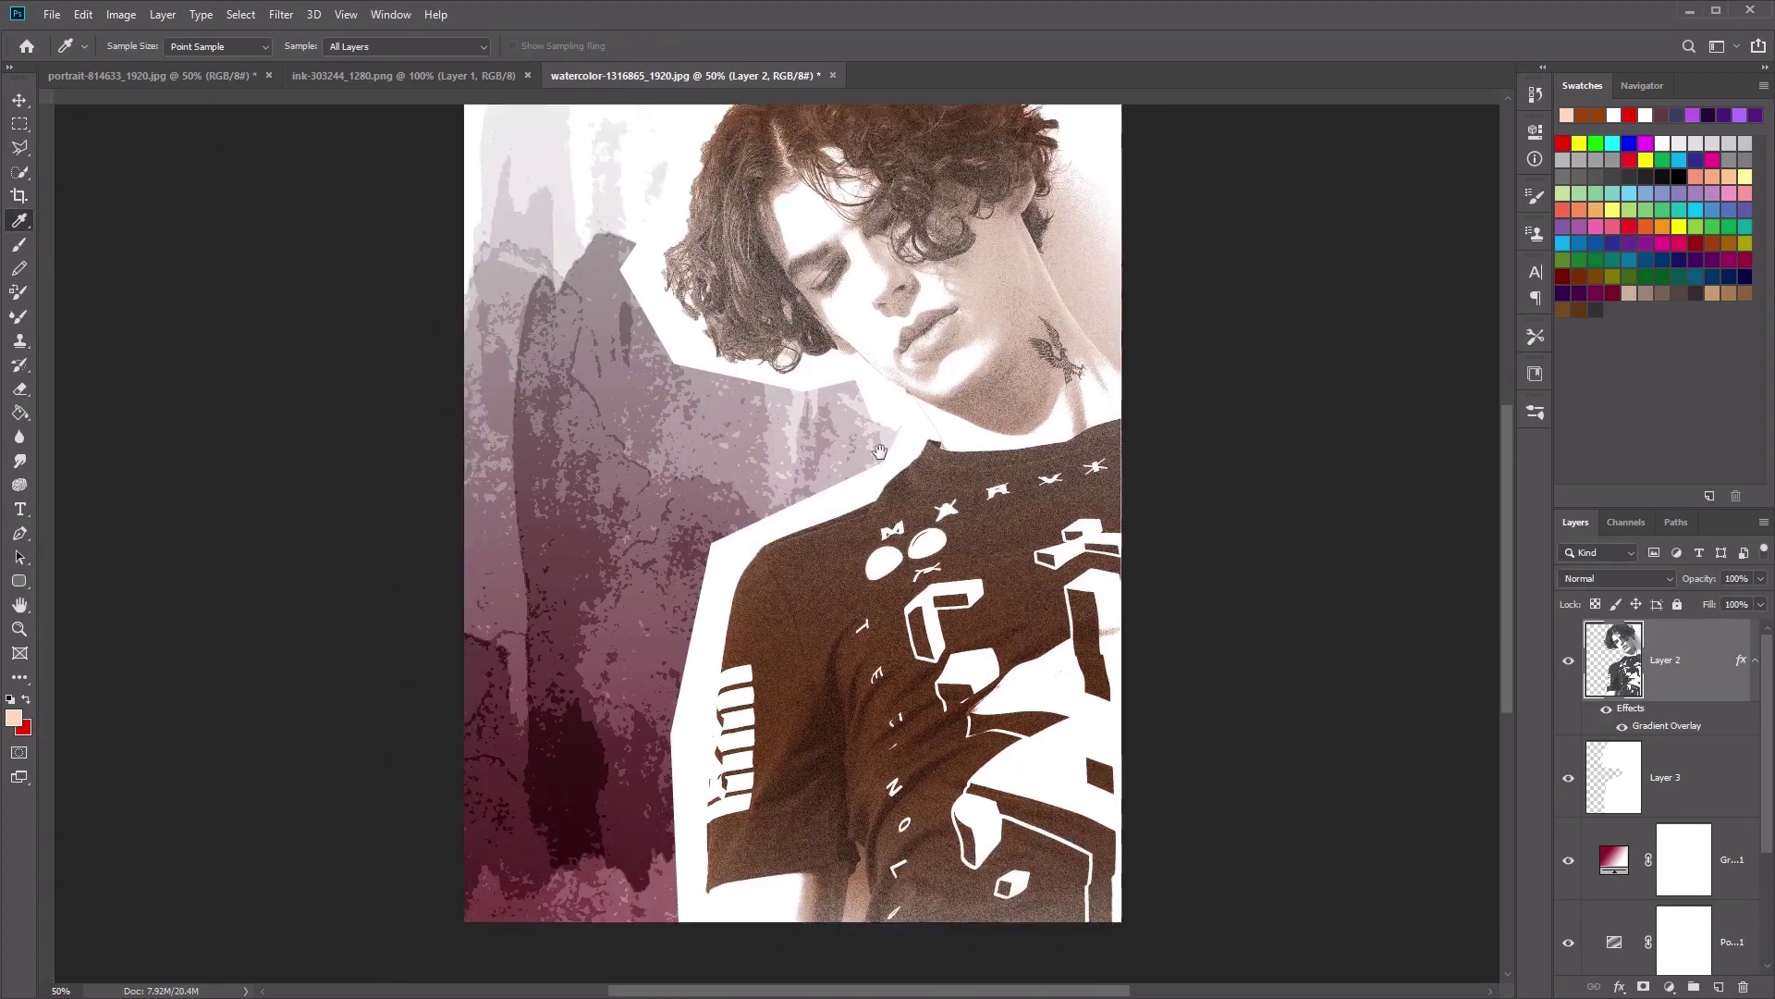
- Create a new empty layer above the portrait layer and clip it to the portrait with a clipping mask
left_click_drag(797, 637, 890, 525)
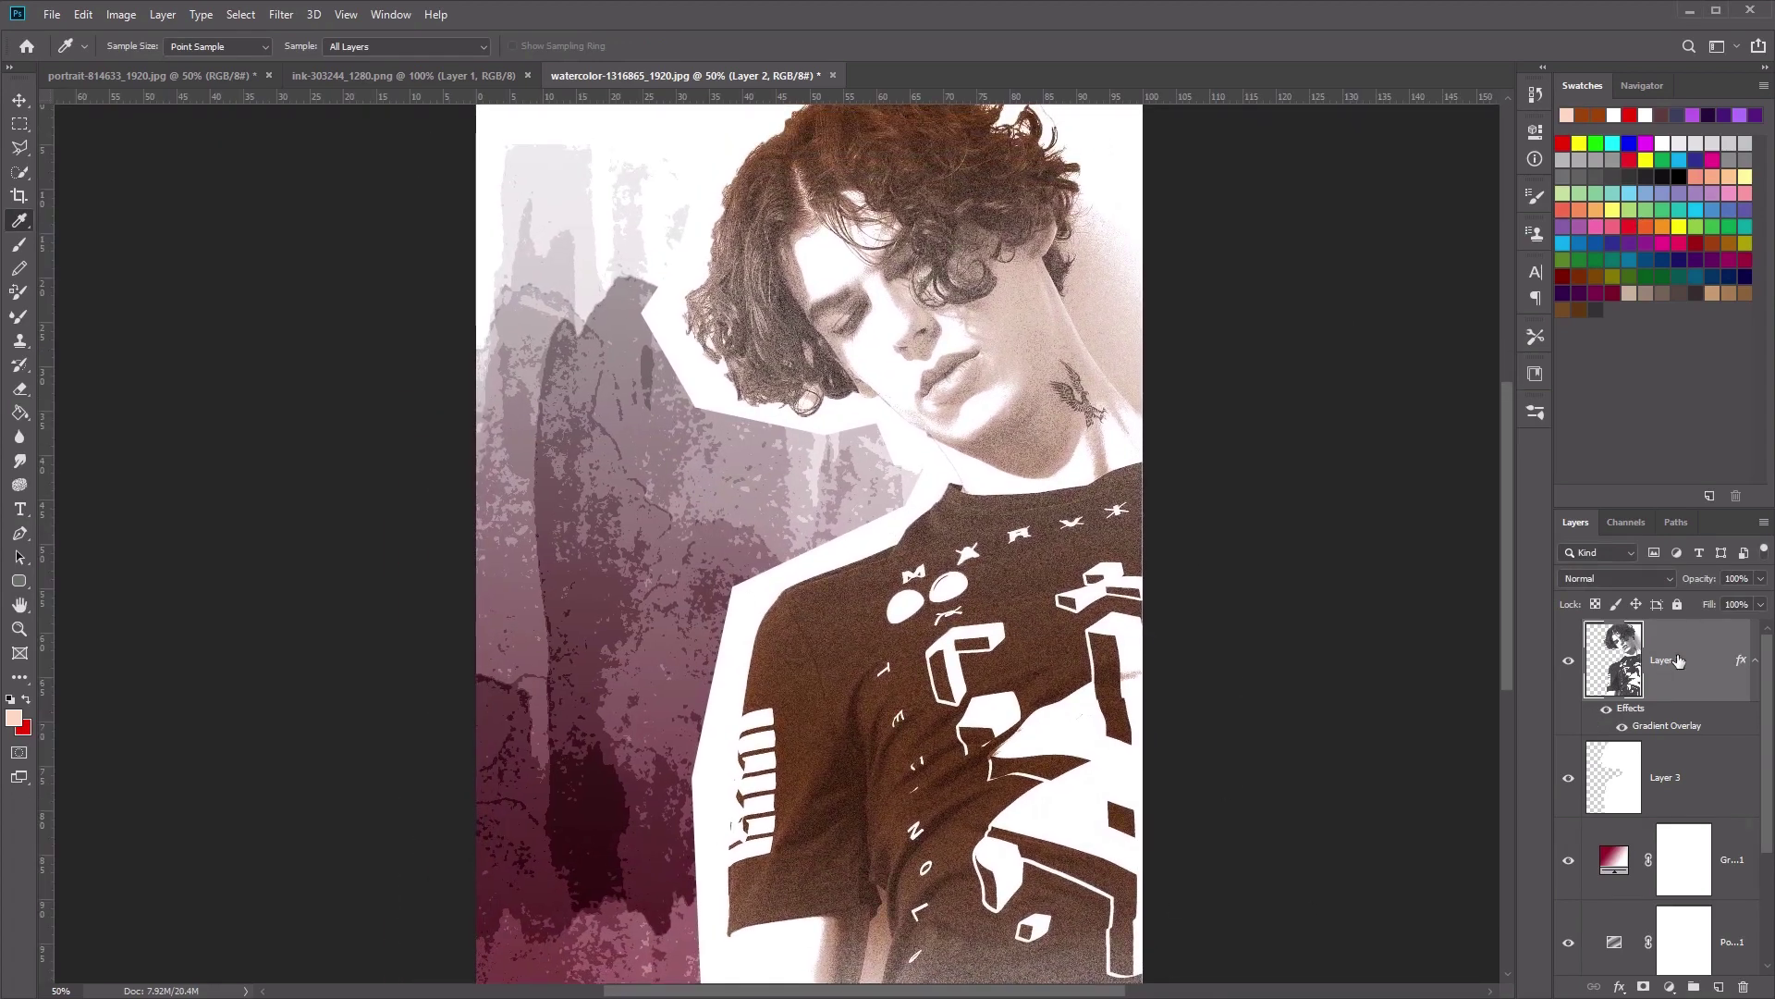
left_click(1719, 988)
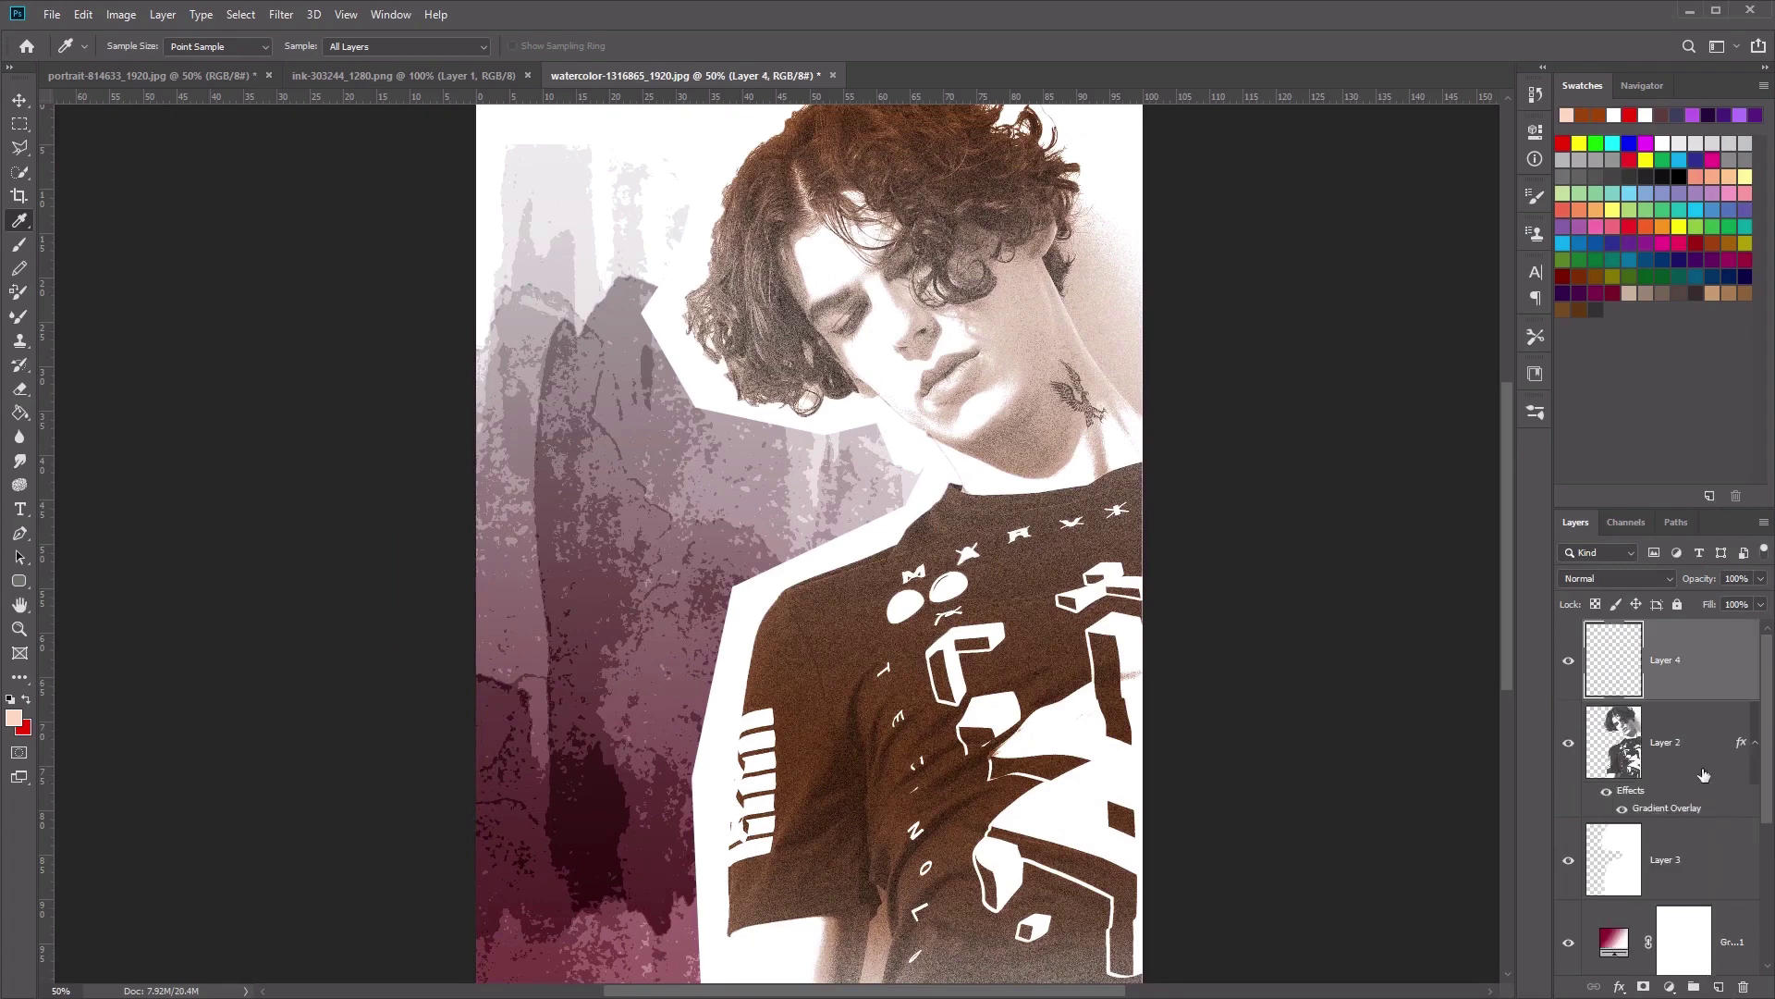
right_click(1670, 646)
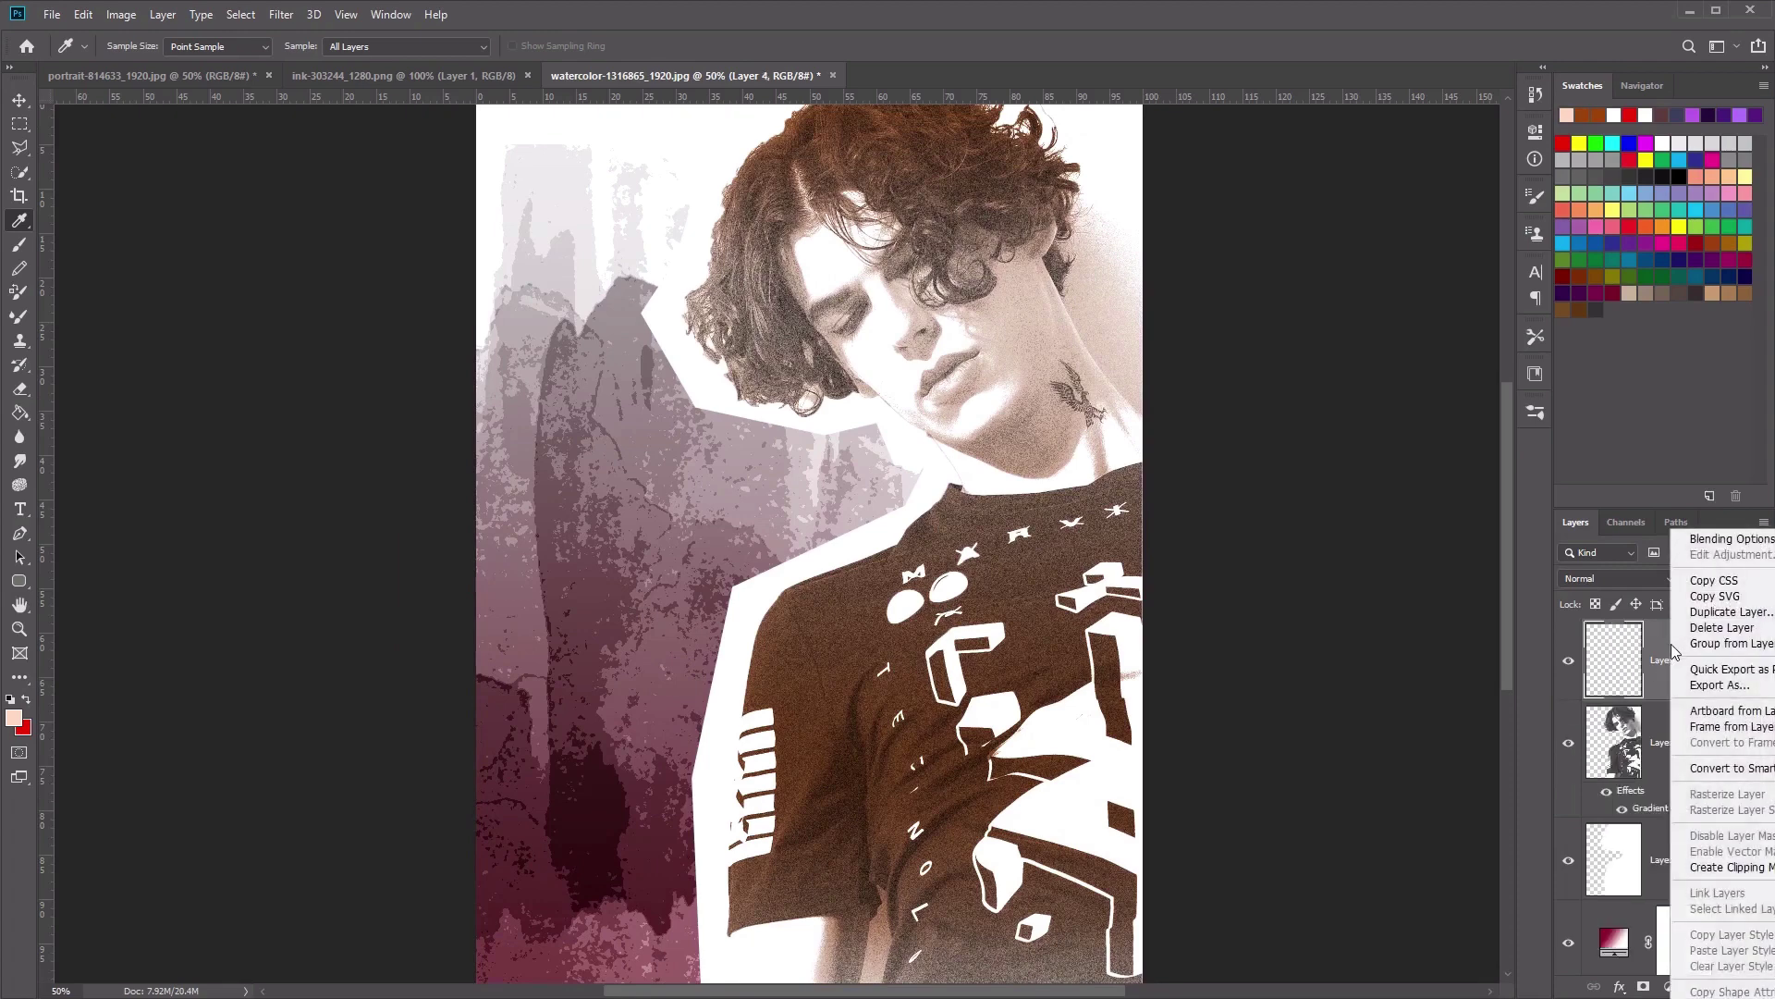
left_click(1700, 871)
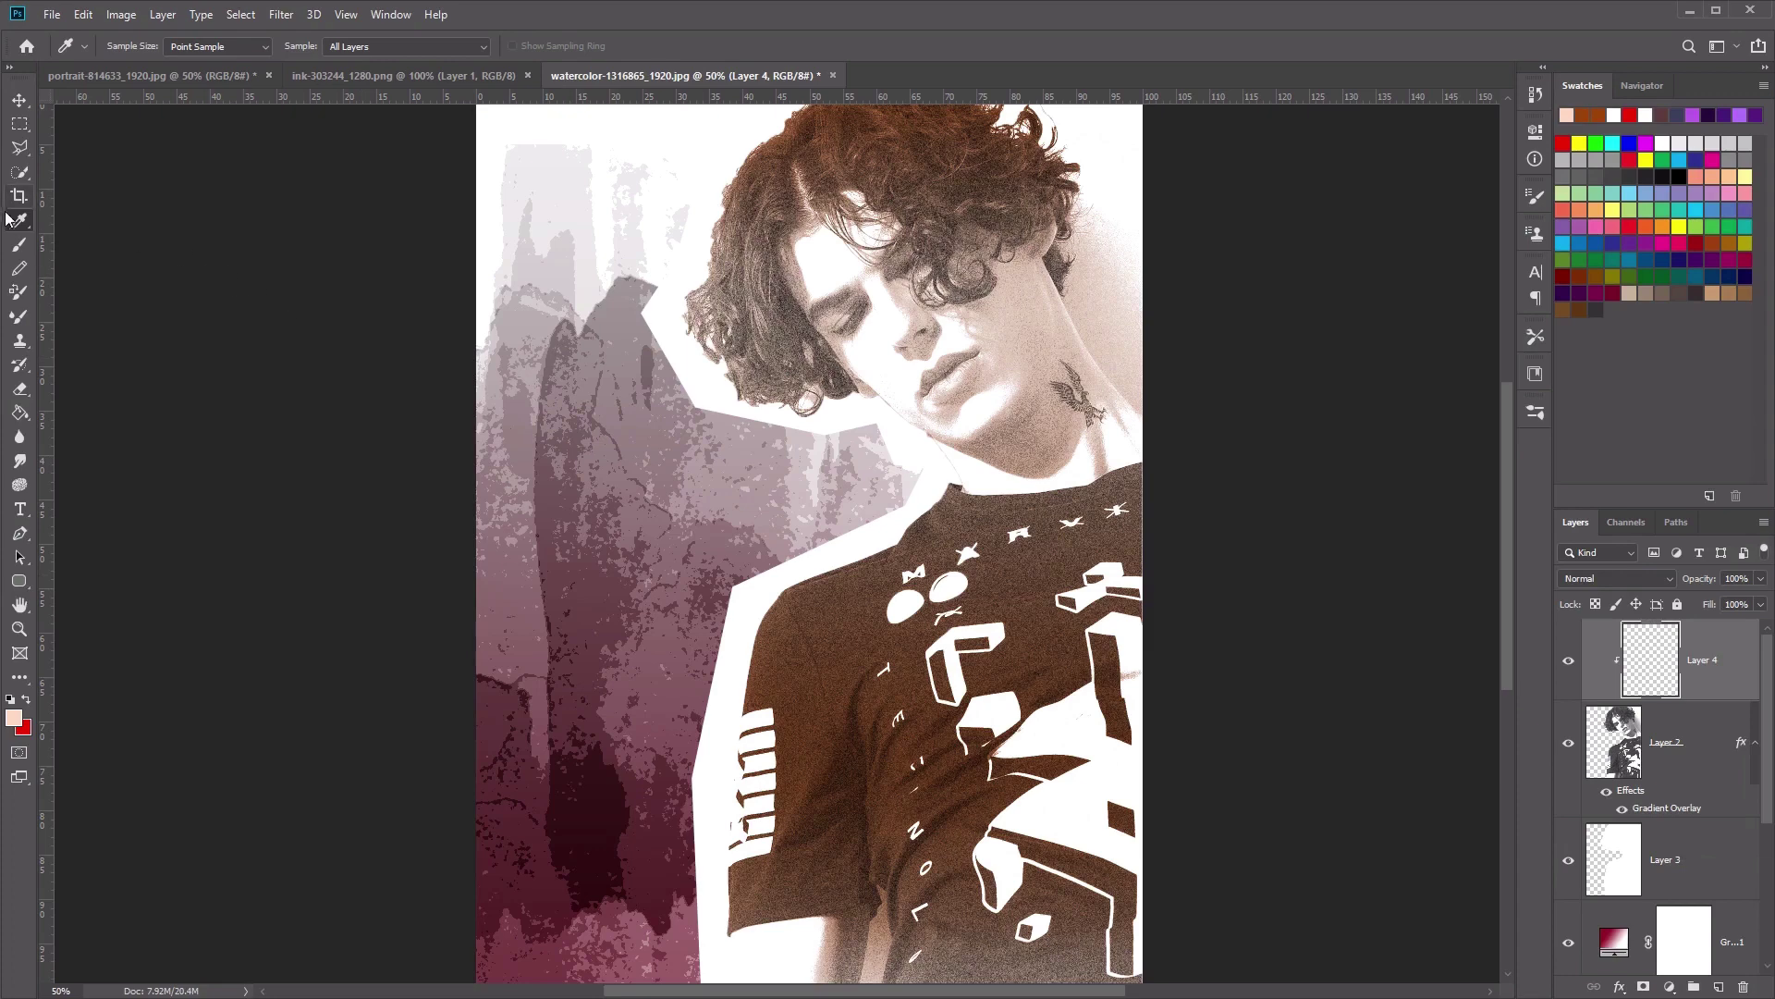
- Switch to the Brush tool and set the foreground colour to #d14456
left_click(21, 246)
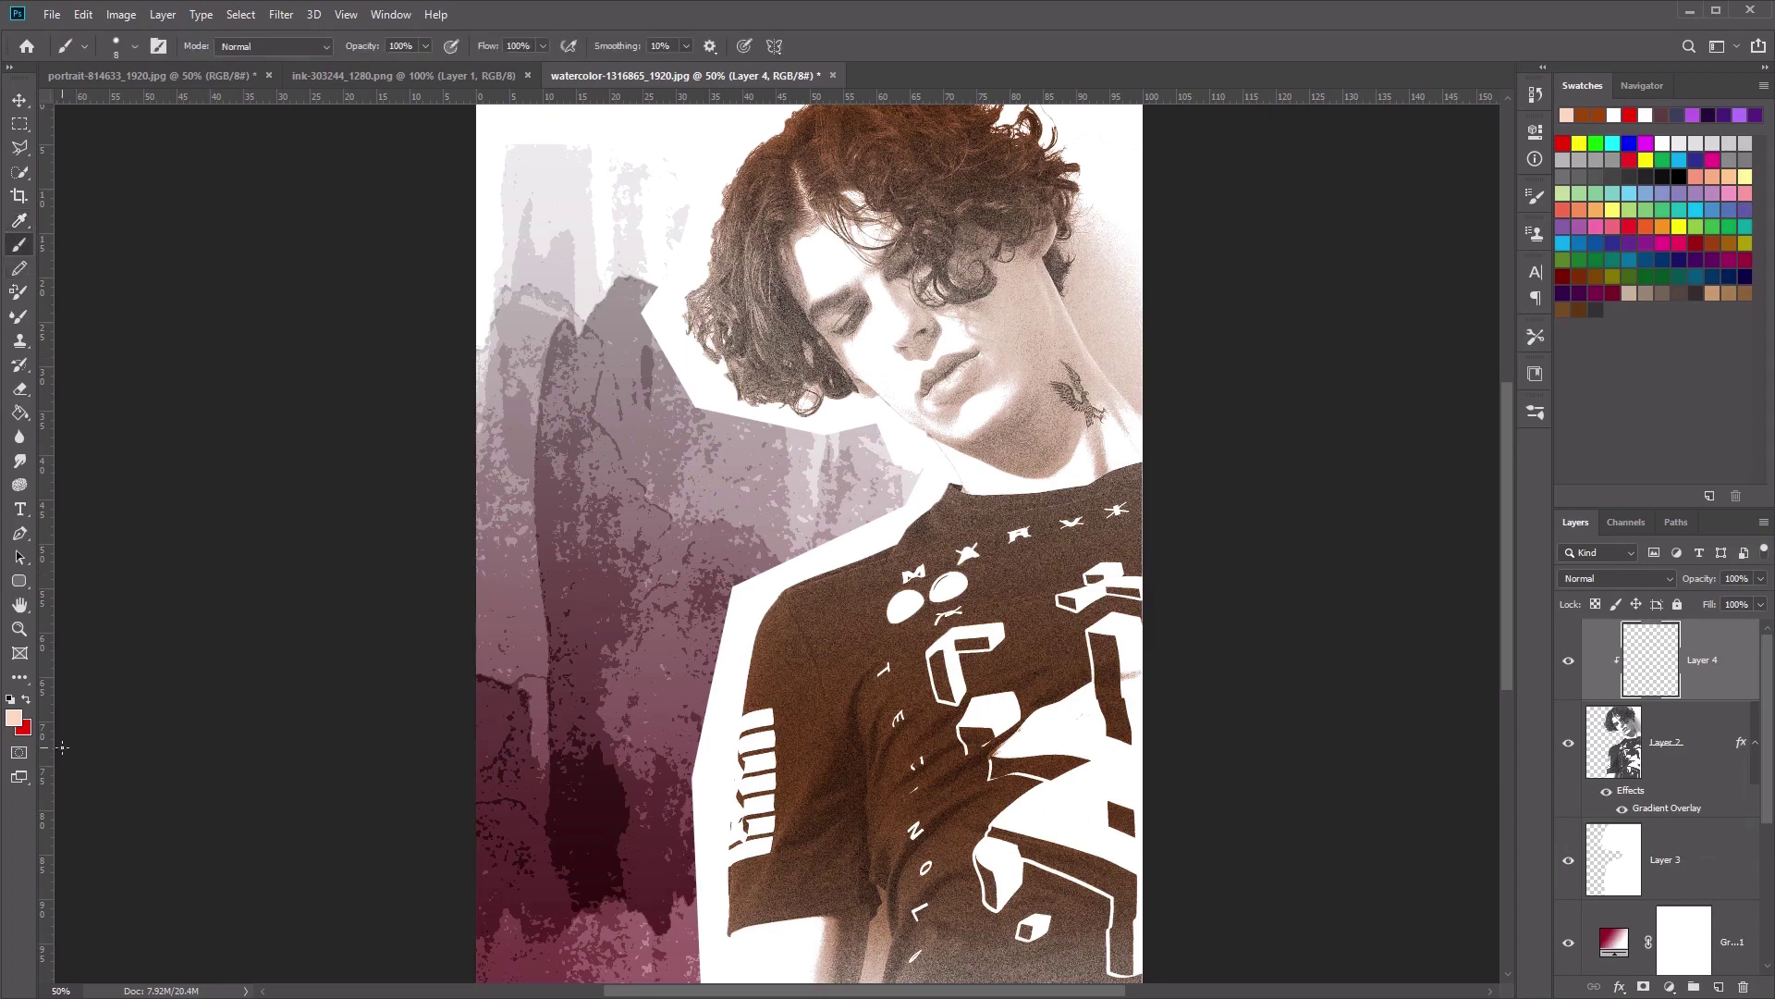
left_click(15, 727)
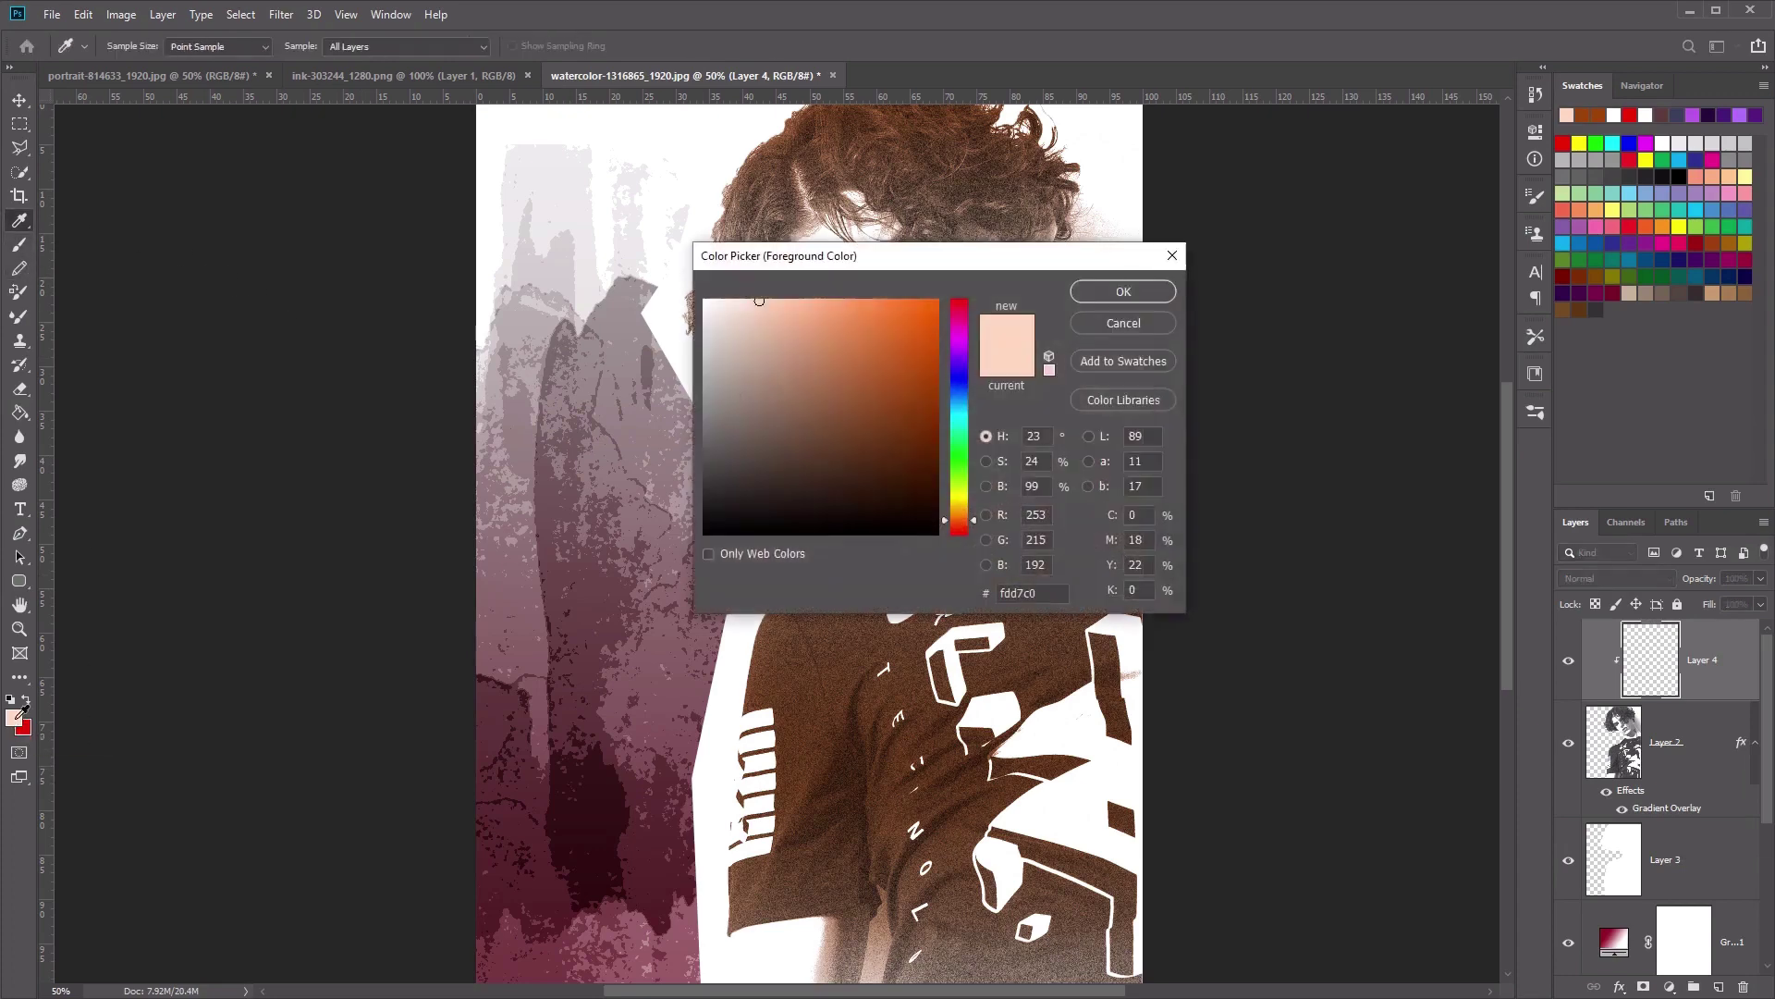
left_click(1046, 592)
type("d1")
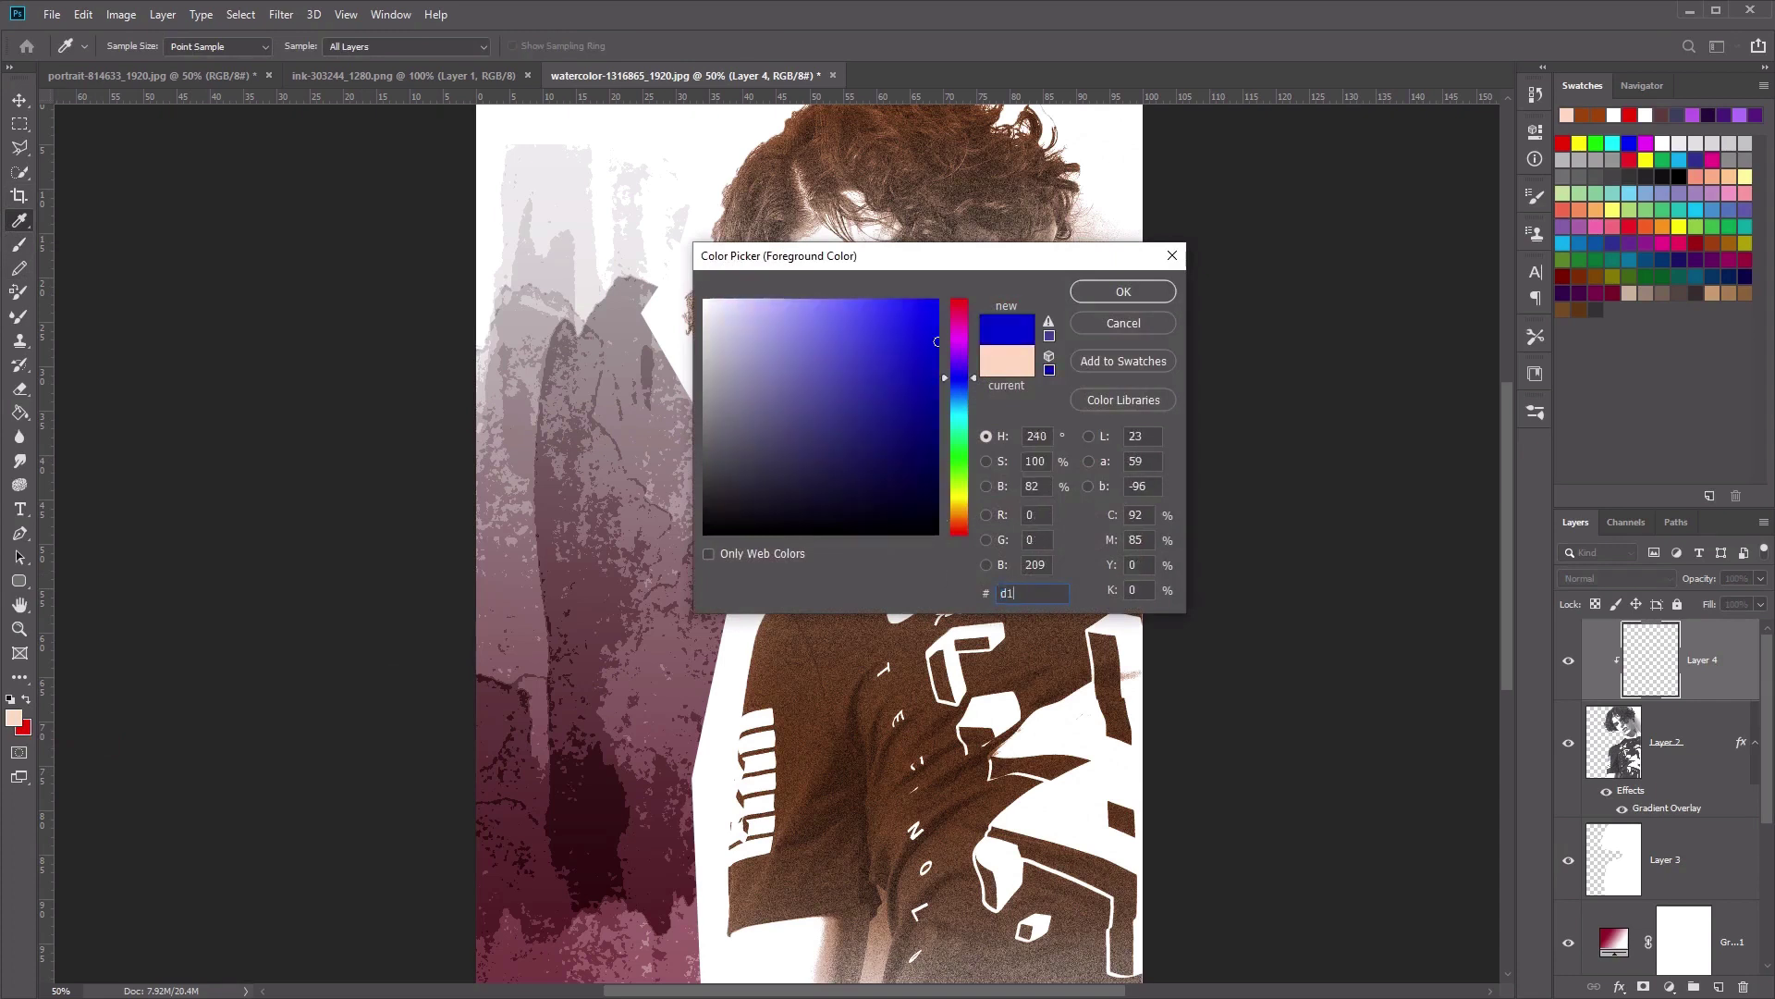
type("445")
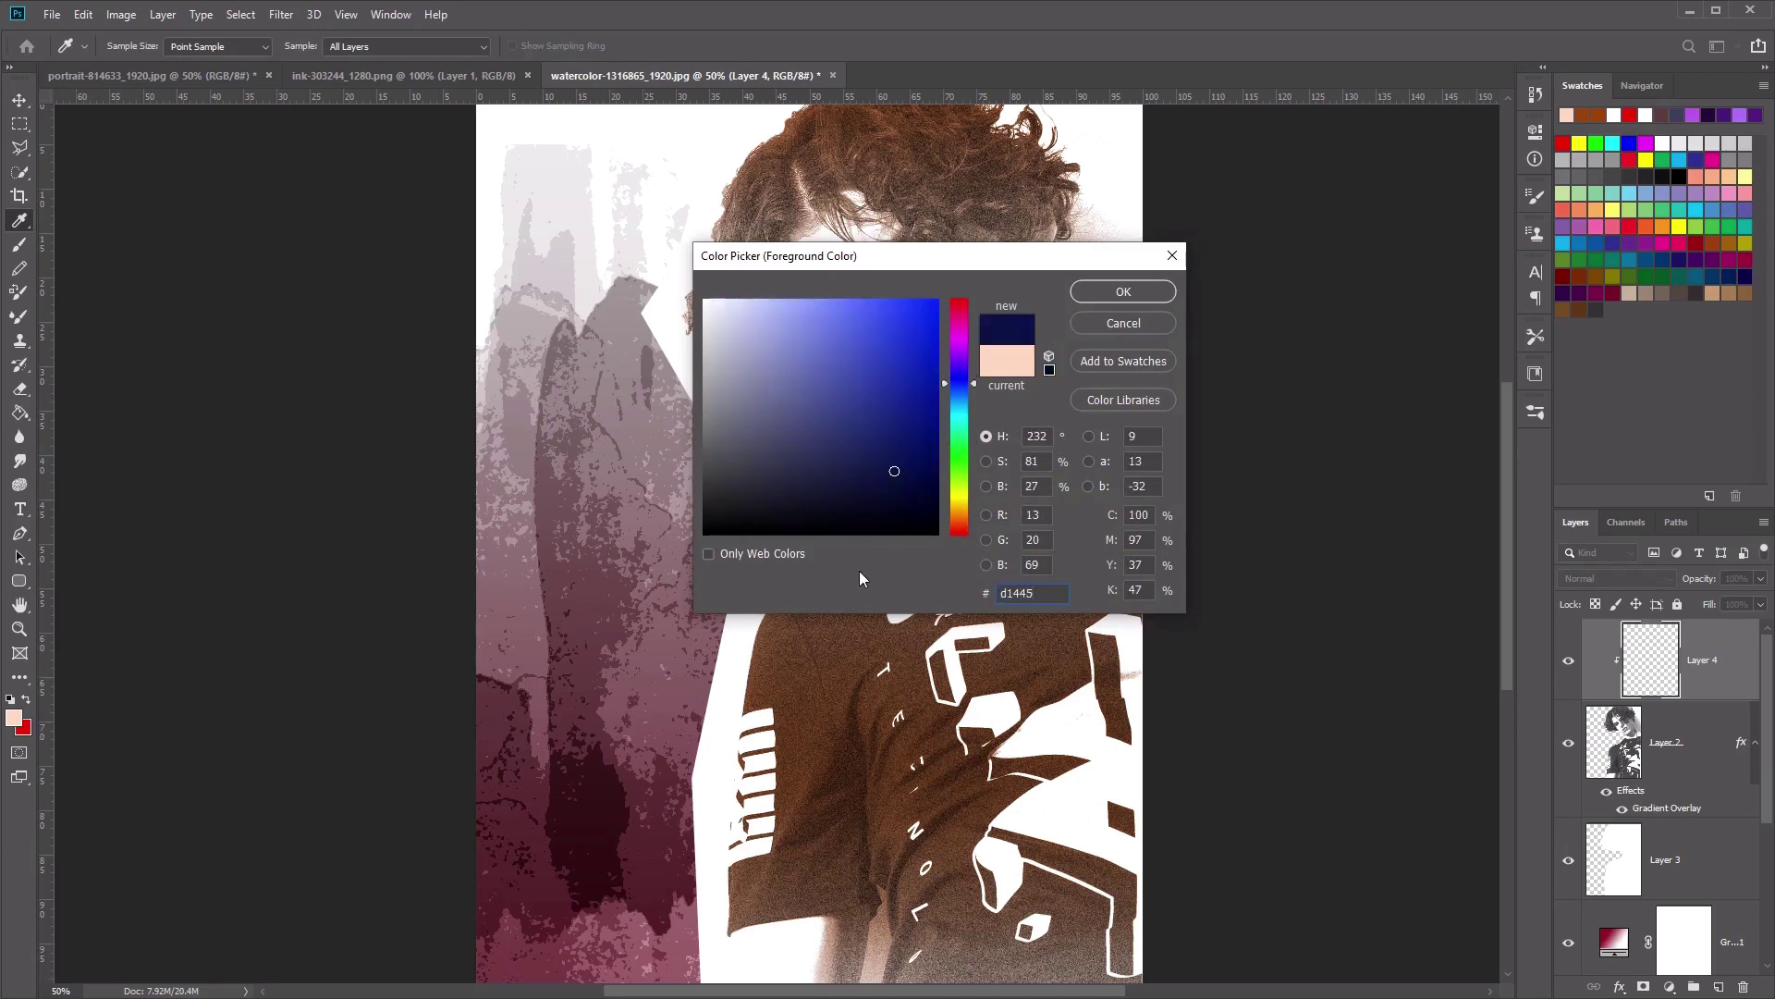
type("6b")
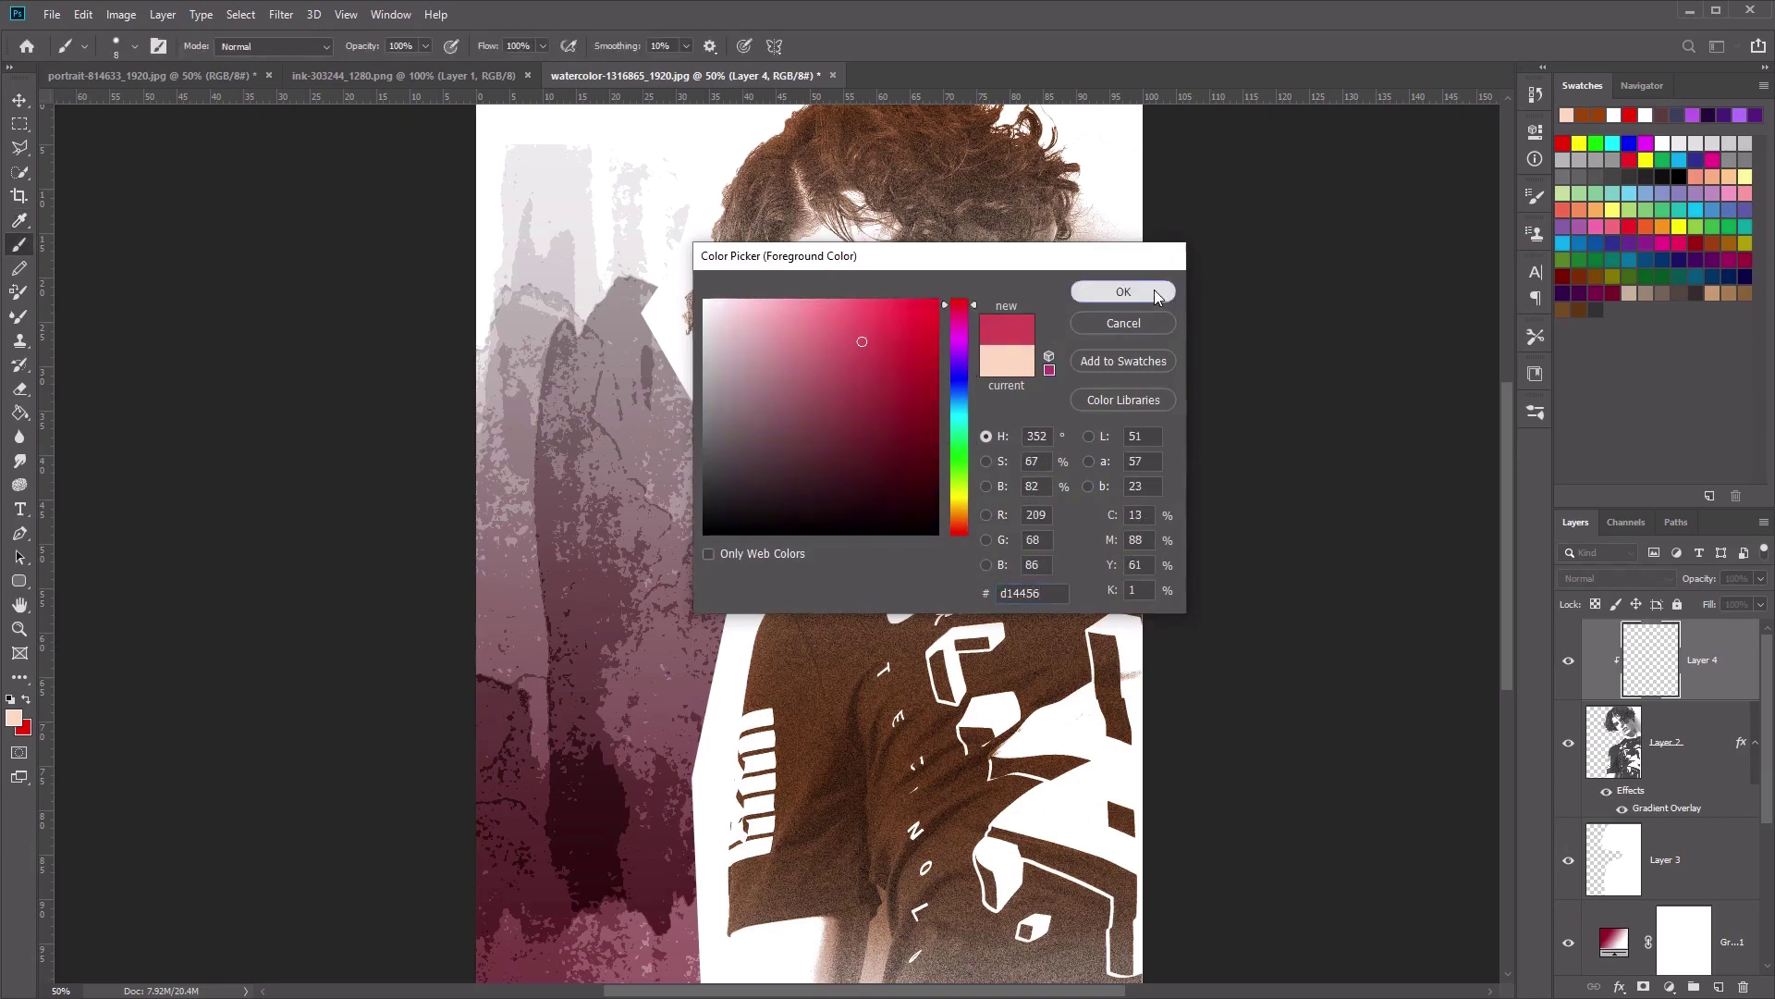
left_click(1124, 291)
- Paint over the whole T-shirt with a 193 px brush and set the painted layer's blend mode to Color
right_click(758, 357)
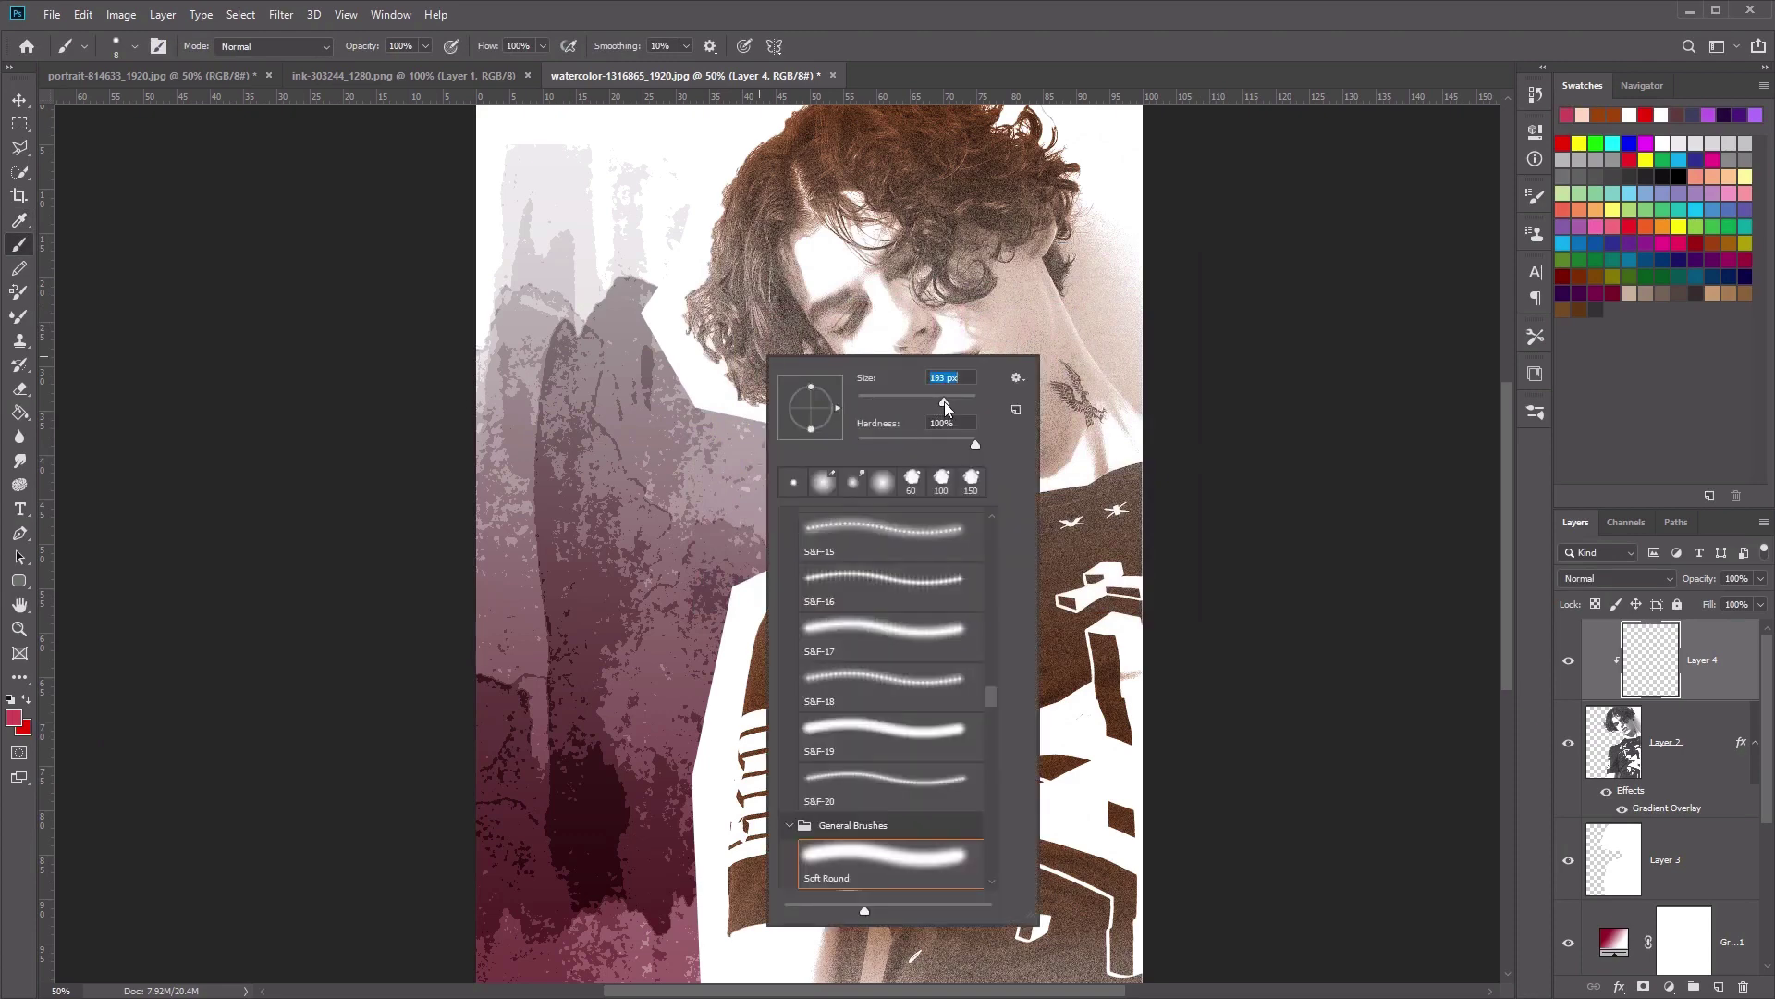
key("Return")
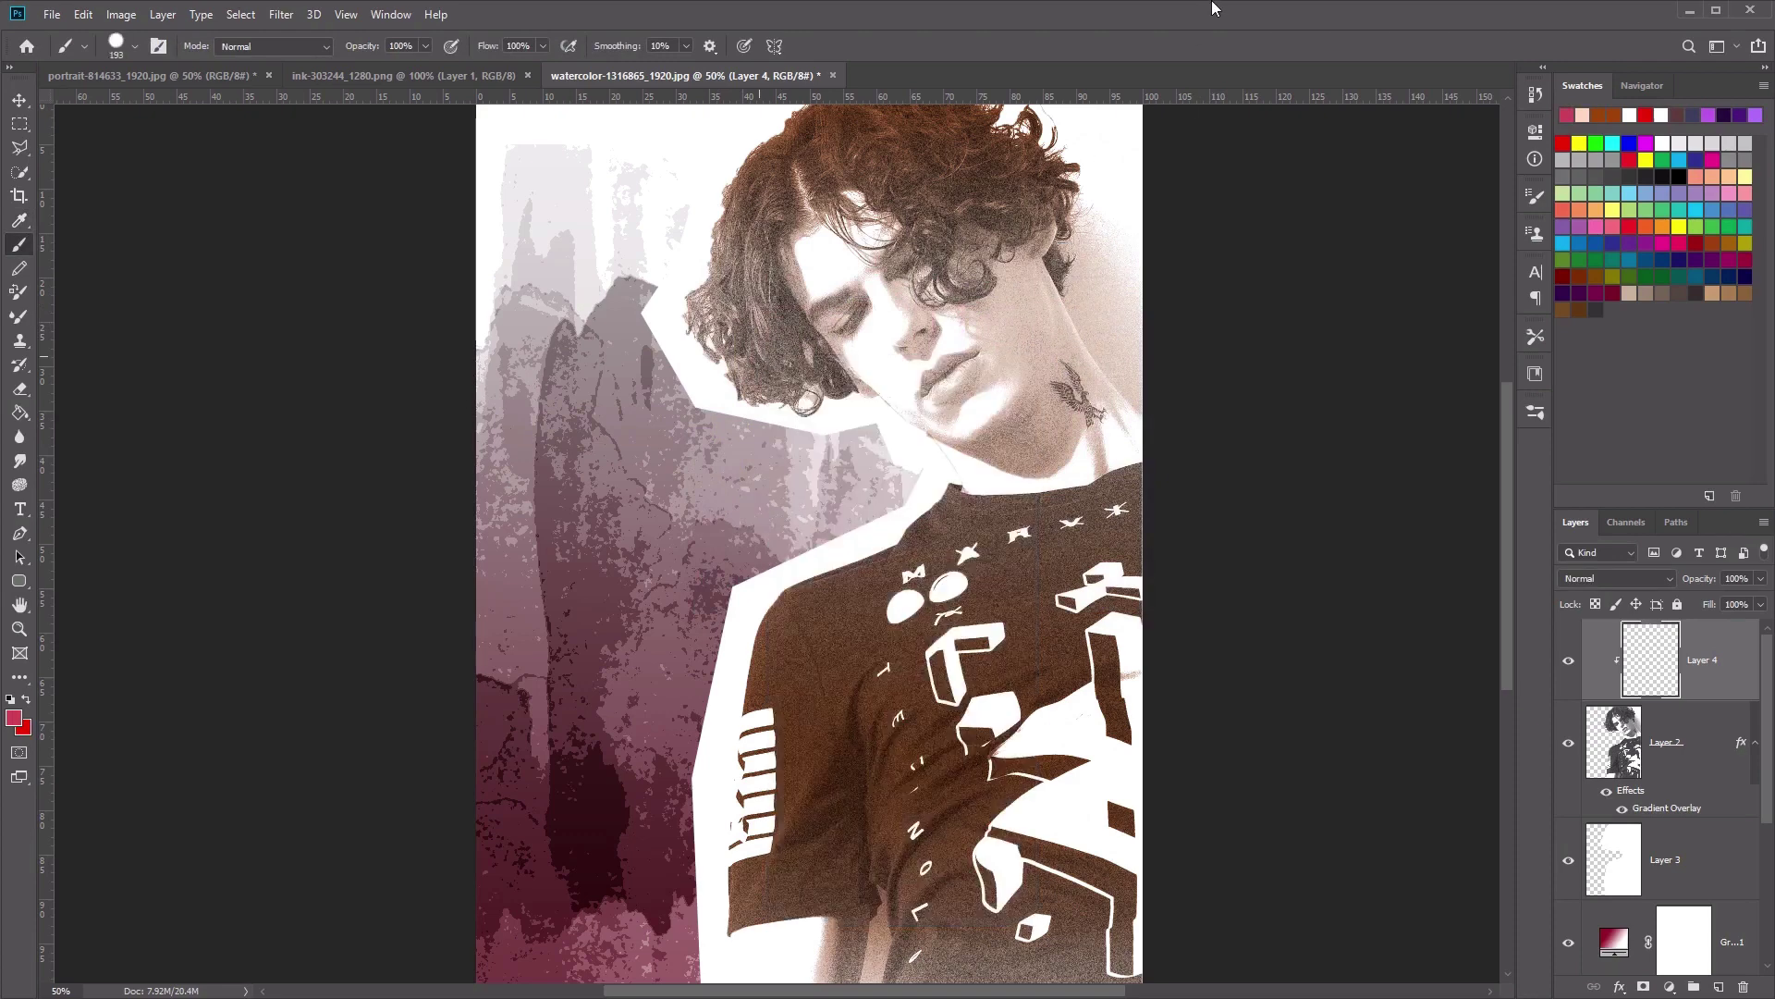
mouse_move(1096, 638)
left_mouse_down()
mouse_move(1003, 657)
mouse_move(1115, 656)
mouse_move(1040, 717)
mouse_move(964, 735)
mouse_move(1013, 737)
mouse_move(1027, 787)
mouse_move(934, 768)
mouse_move(1049, 792)
mouse_move(987, 912)
mouse_move(977, 890)
mouse_move(870, 986)
mouse_move(846, 961)
mouse_move(849, 829)
mouse_move(809, 879)
mouse_move(736, 911)
mouse_move(760, 629)
mouse_move(946, 515)
mouse_move(1025, 525)
mouse_move(1149, 466)
mouse_move(1118, 655)
mouse_move(1008, 590)
mouse_move(924, 616)
mouse_move(872, 705)
left_mouse_up()
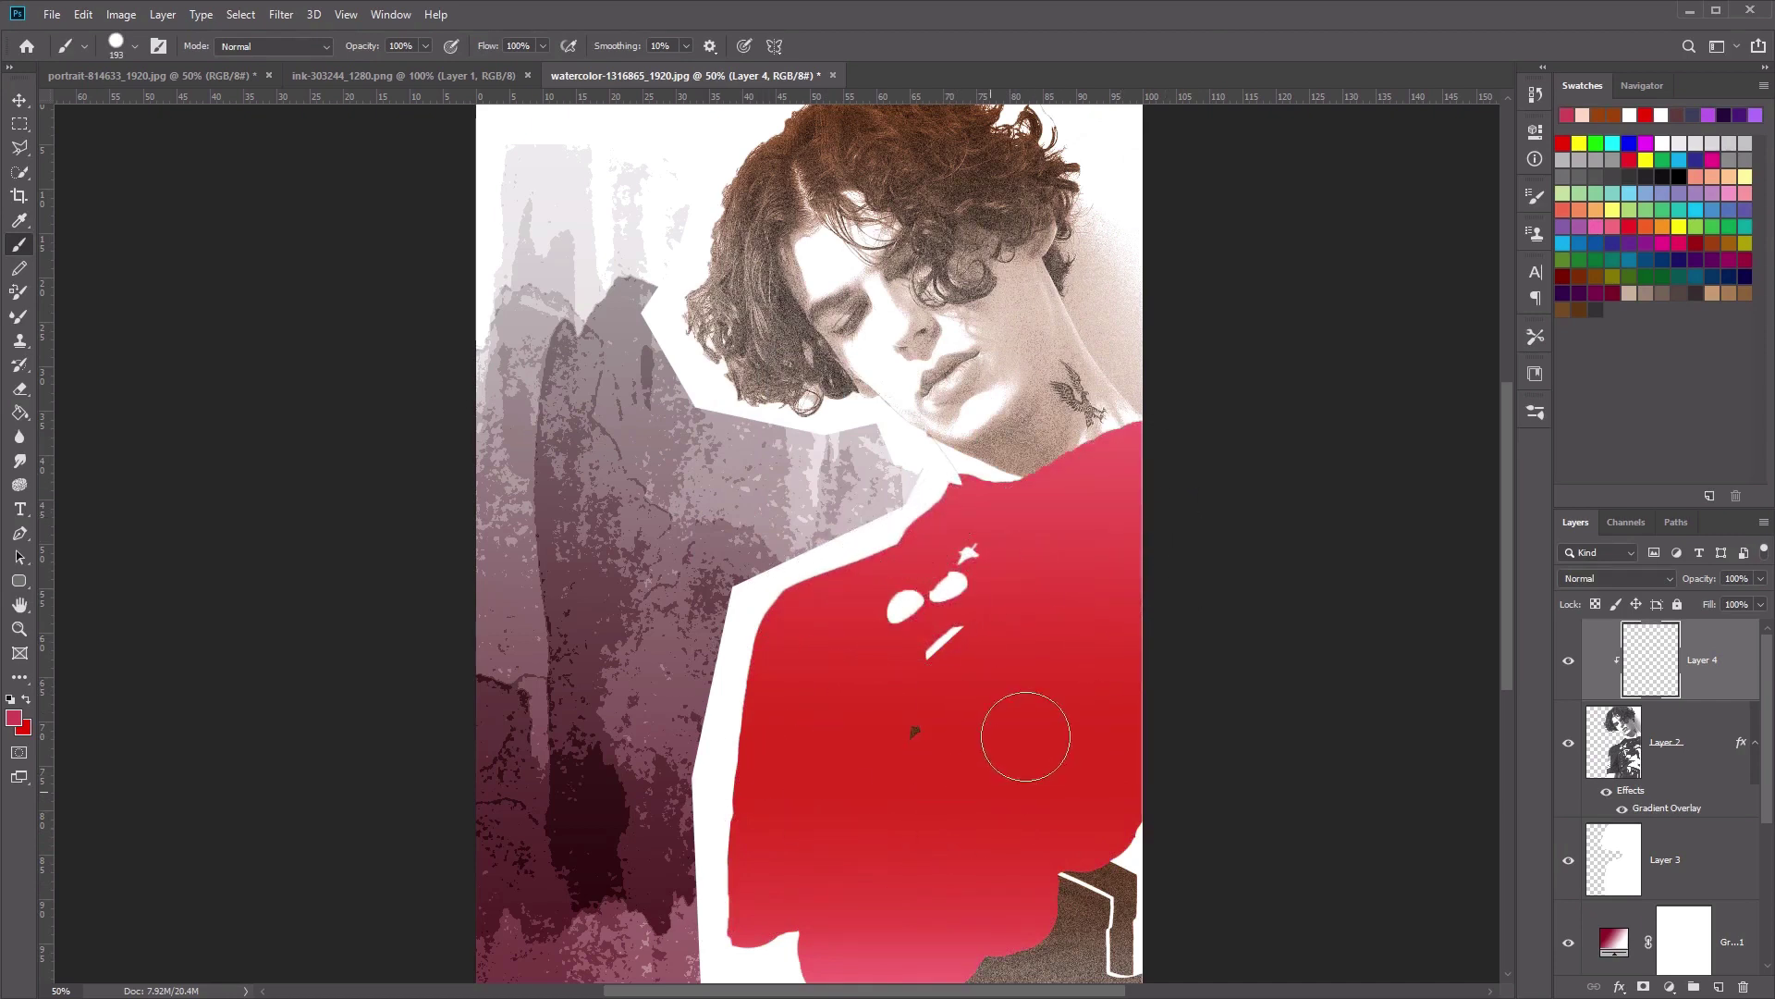
mouse_move(1010, 922)
left_mouse_down()
mouse_move(1094, 851)
mouse_move(1179, 984)
left_mouse_up()
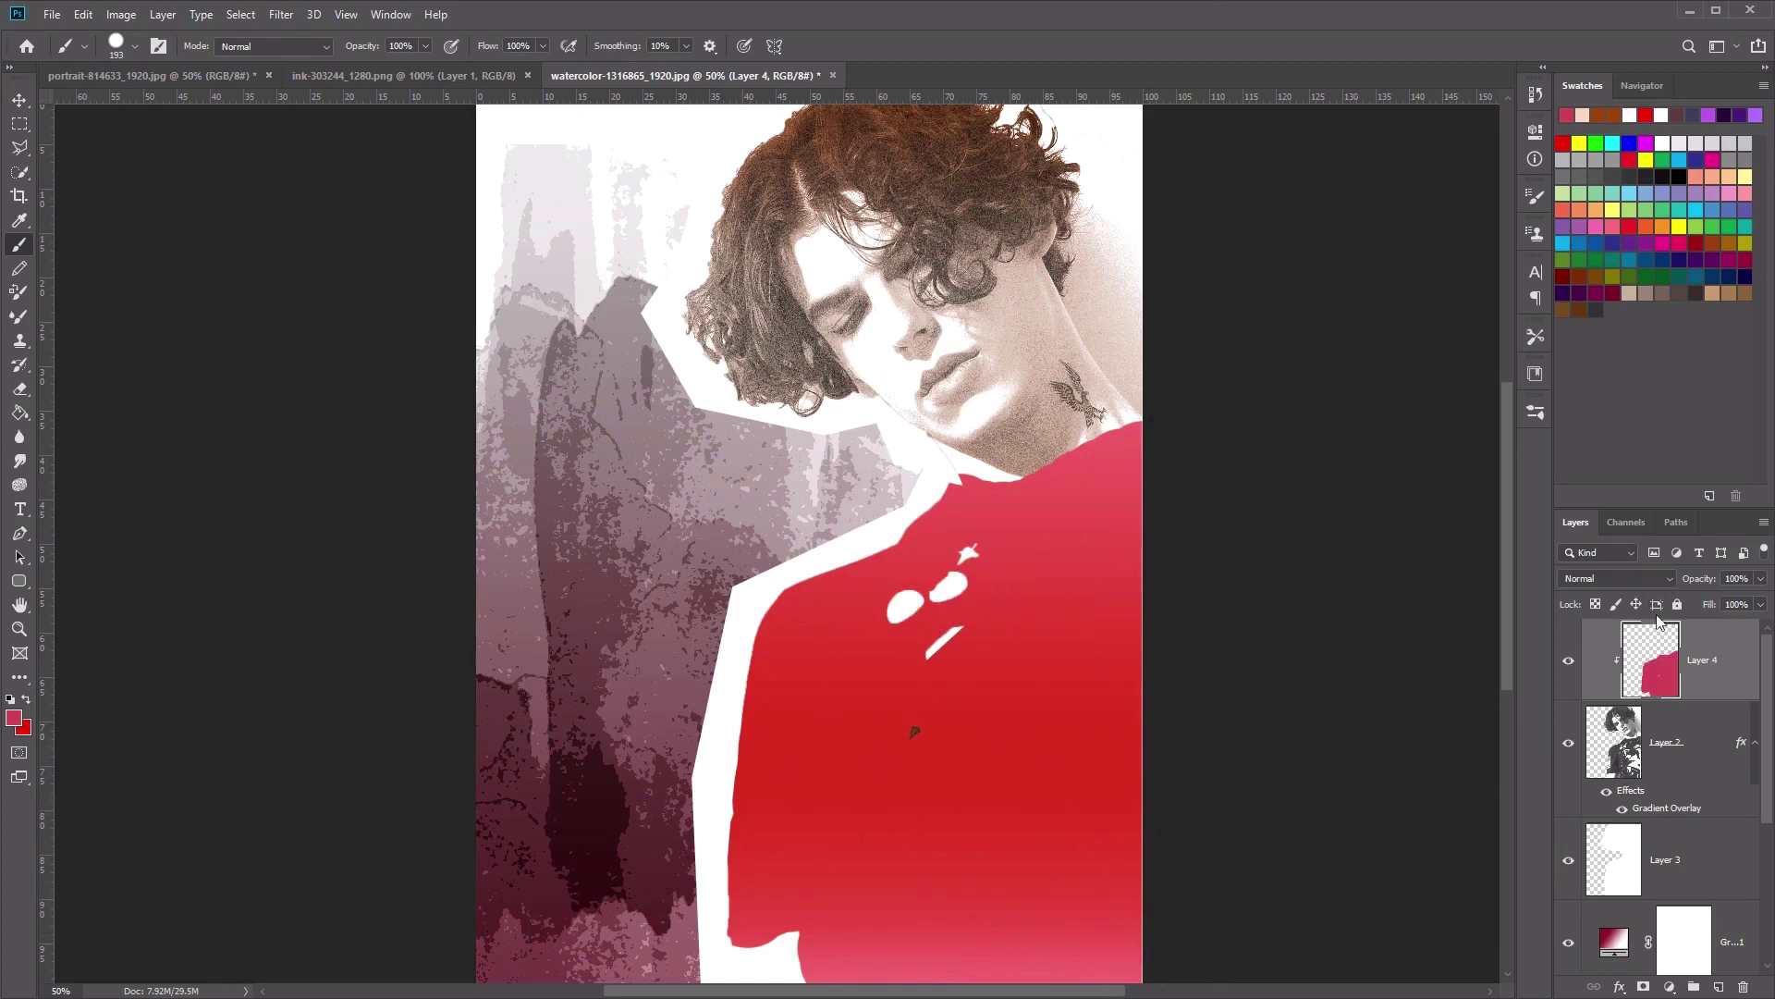
left_click(916, 731)
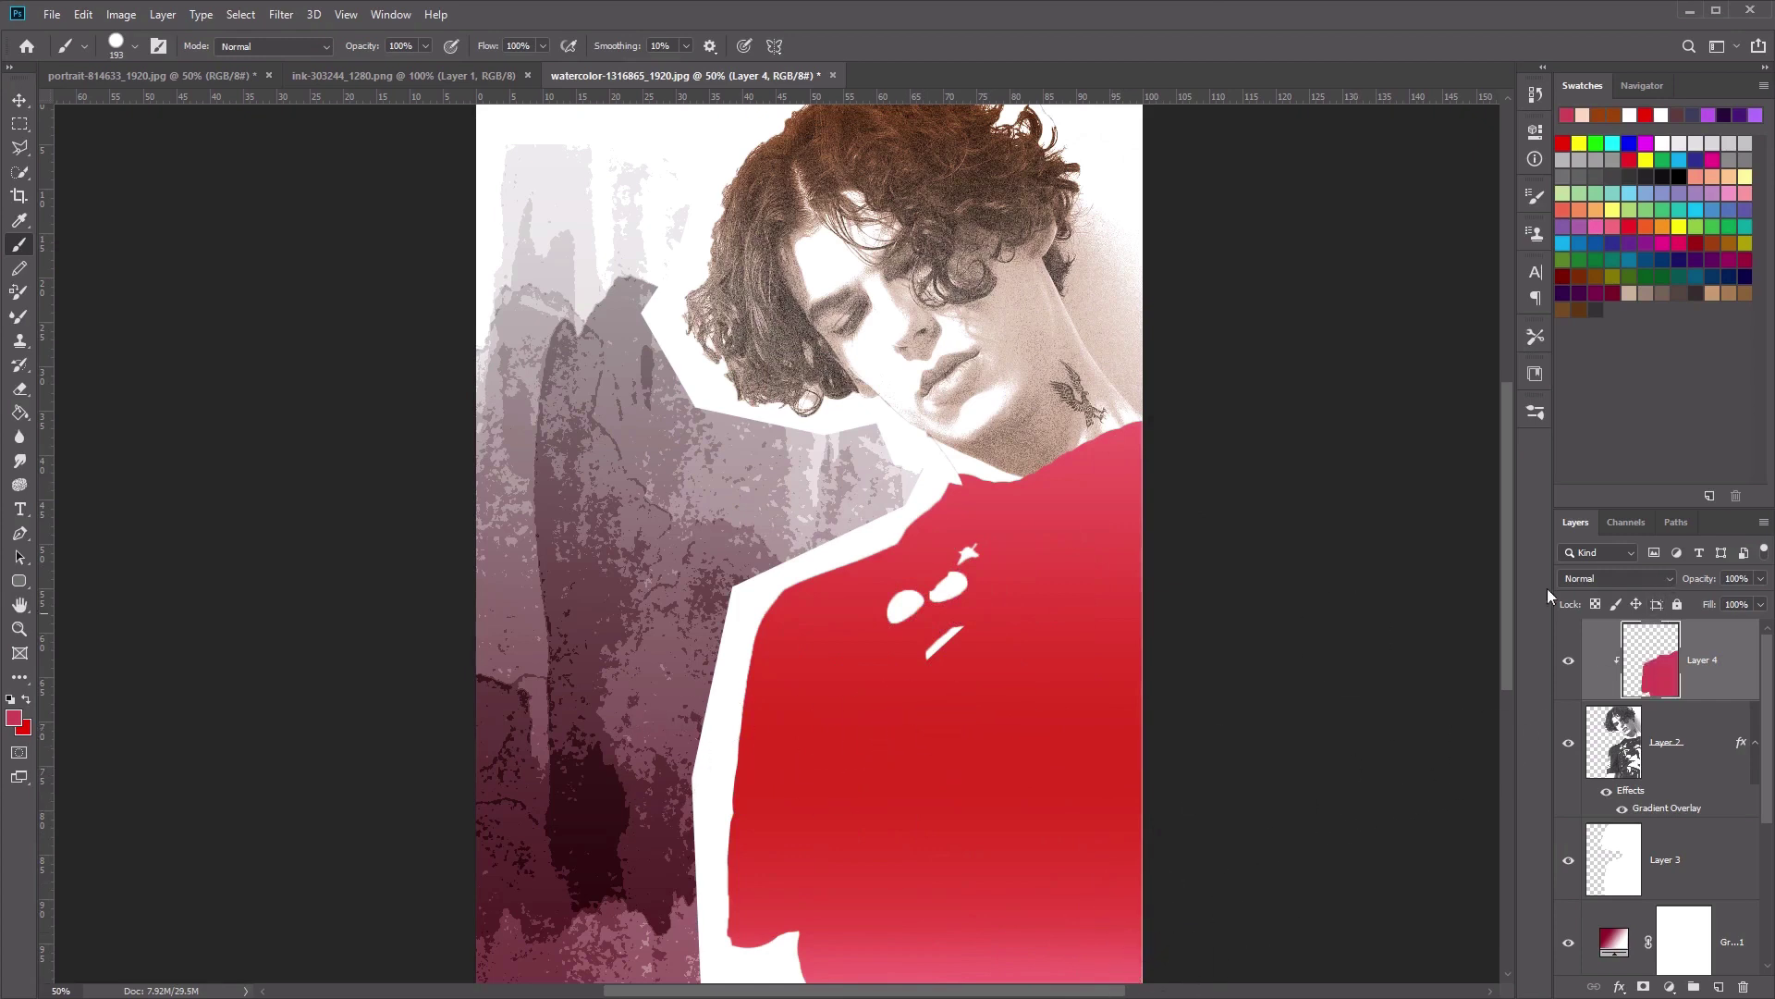
left_click(1638, 583)
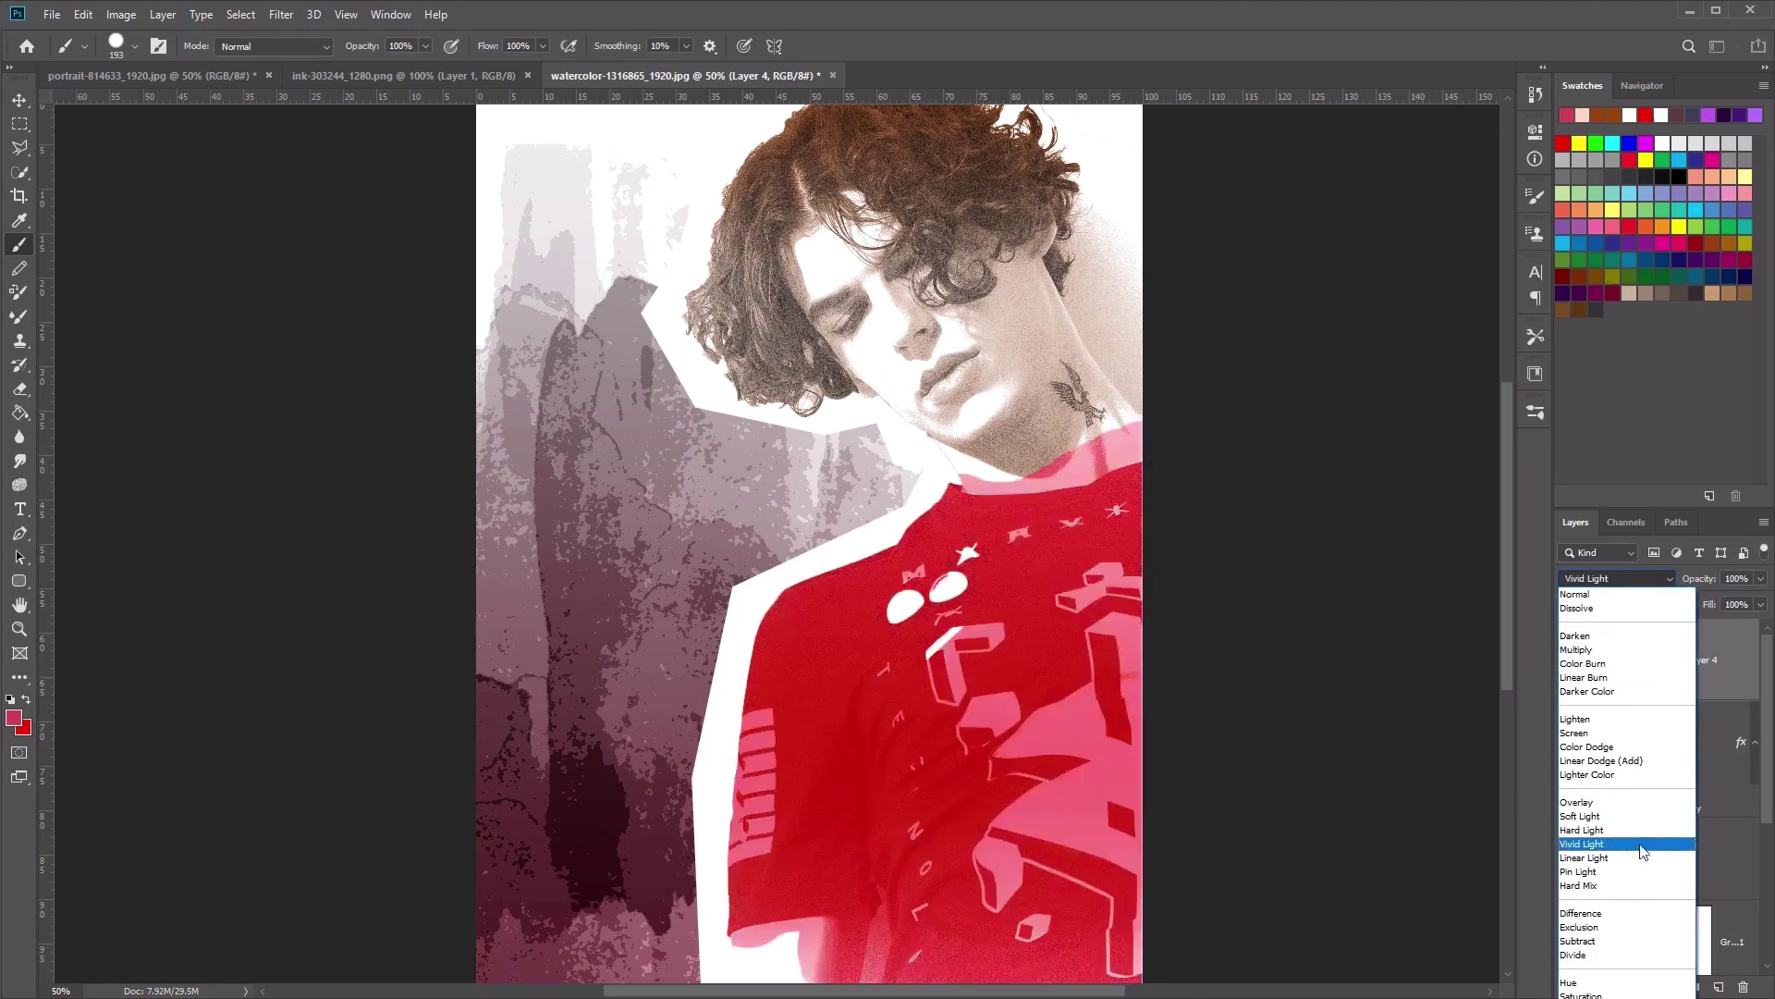
key("Return")
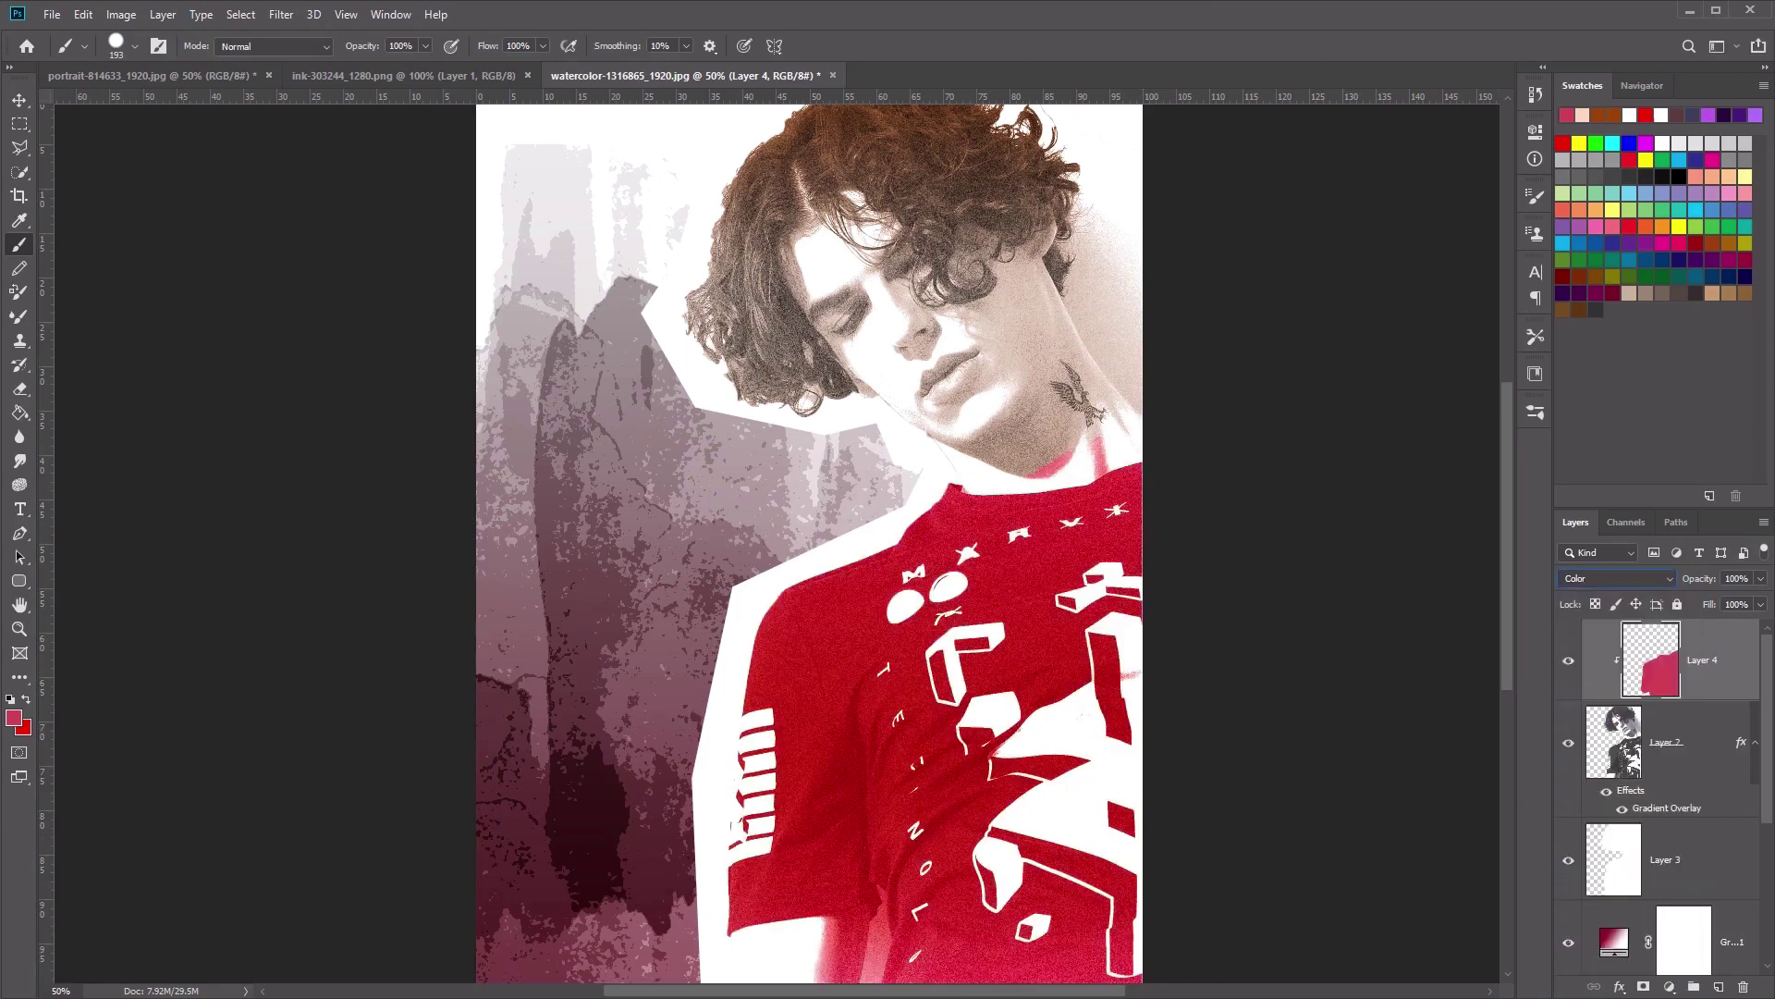
- Erase the red paint that spills onto the neck and onto the arm below the sleeve
left_click(21, 390)
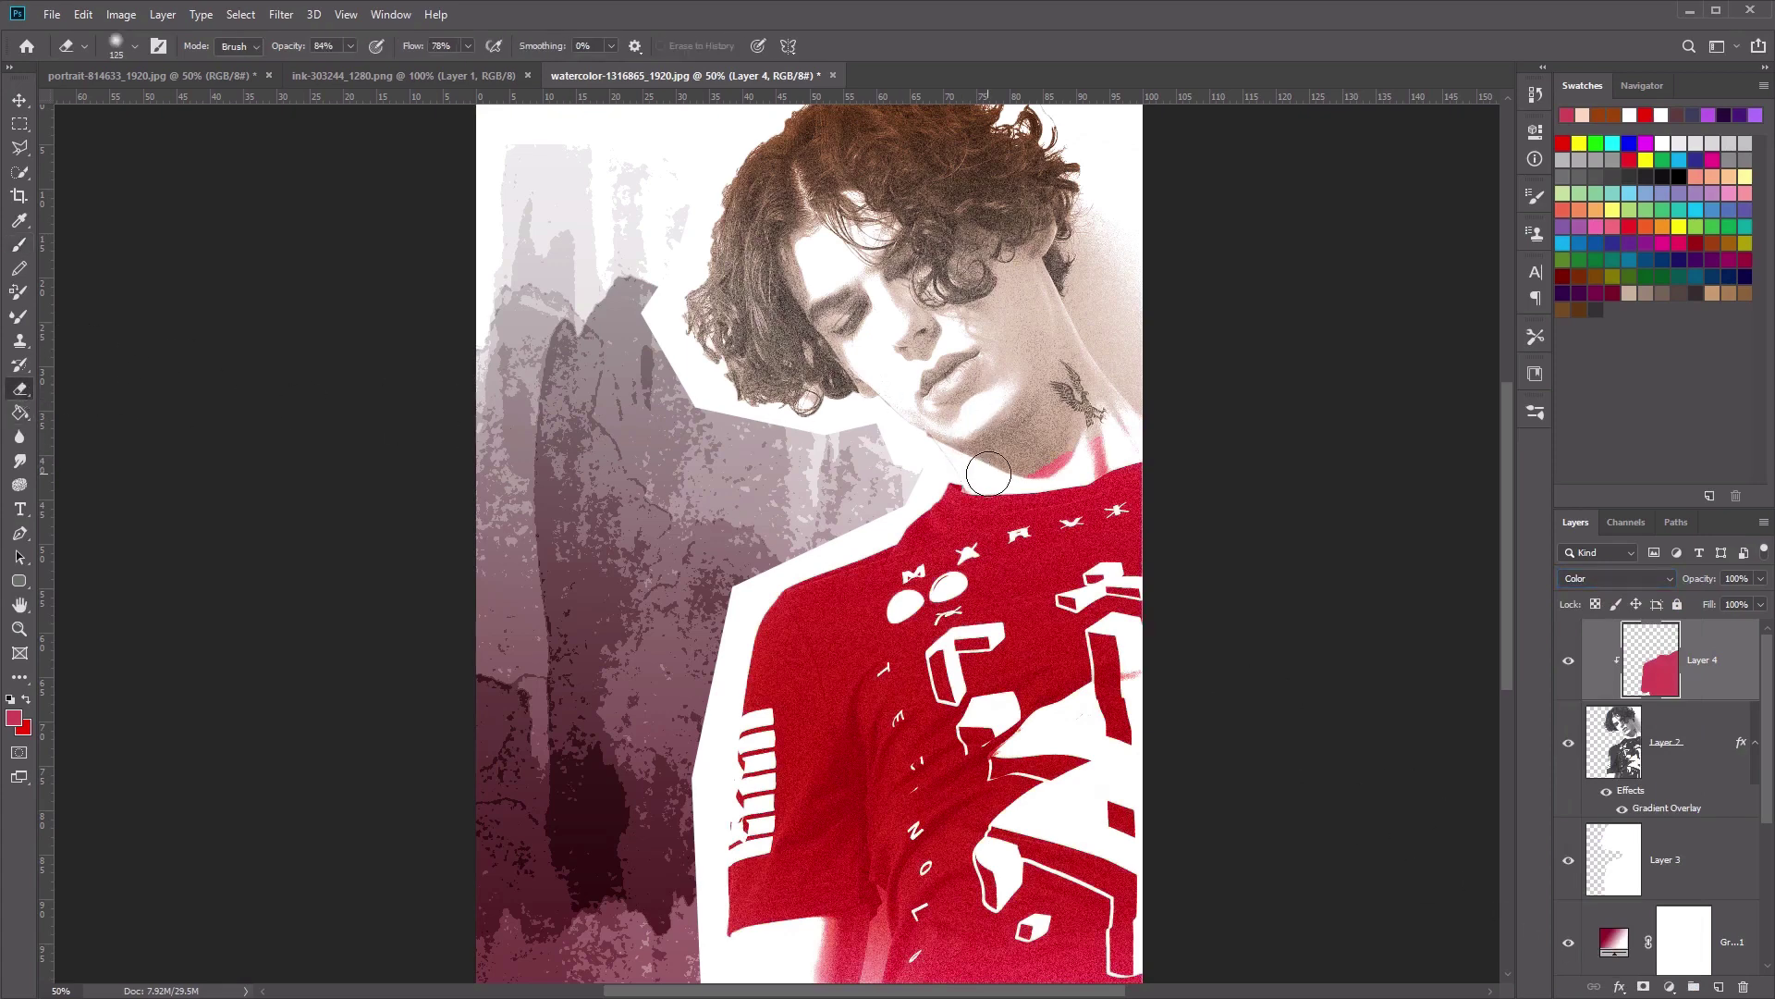
mouse_move(1049, 468)
left_mouse_down()
mouse_move(1119, 426)
mouse_move(1052, 454)
mouse_move(1149, 412)
mouse_move(1082, 448)
mouse_move(1017, 451)
mouse_move(1132, 408)
left_mouse_up()
mouse_move(731, 968)
left_mouse_down()
mouse_move(840, 934)
mouse_move(811, 981)
mouse_move(853, 948)
mouse_move(823, 982)
left_mouse_up()
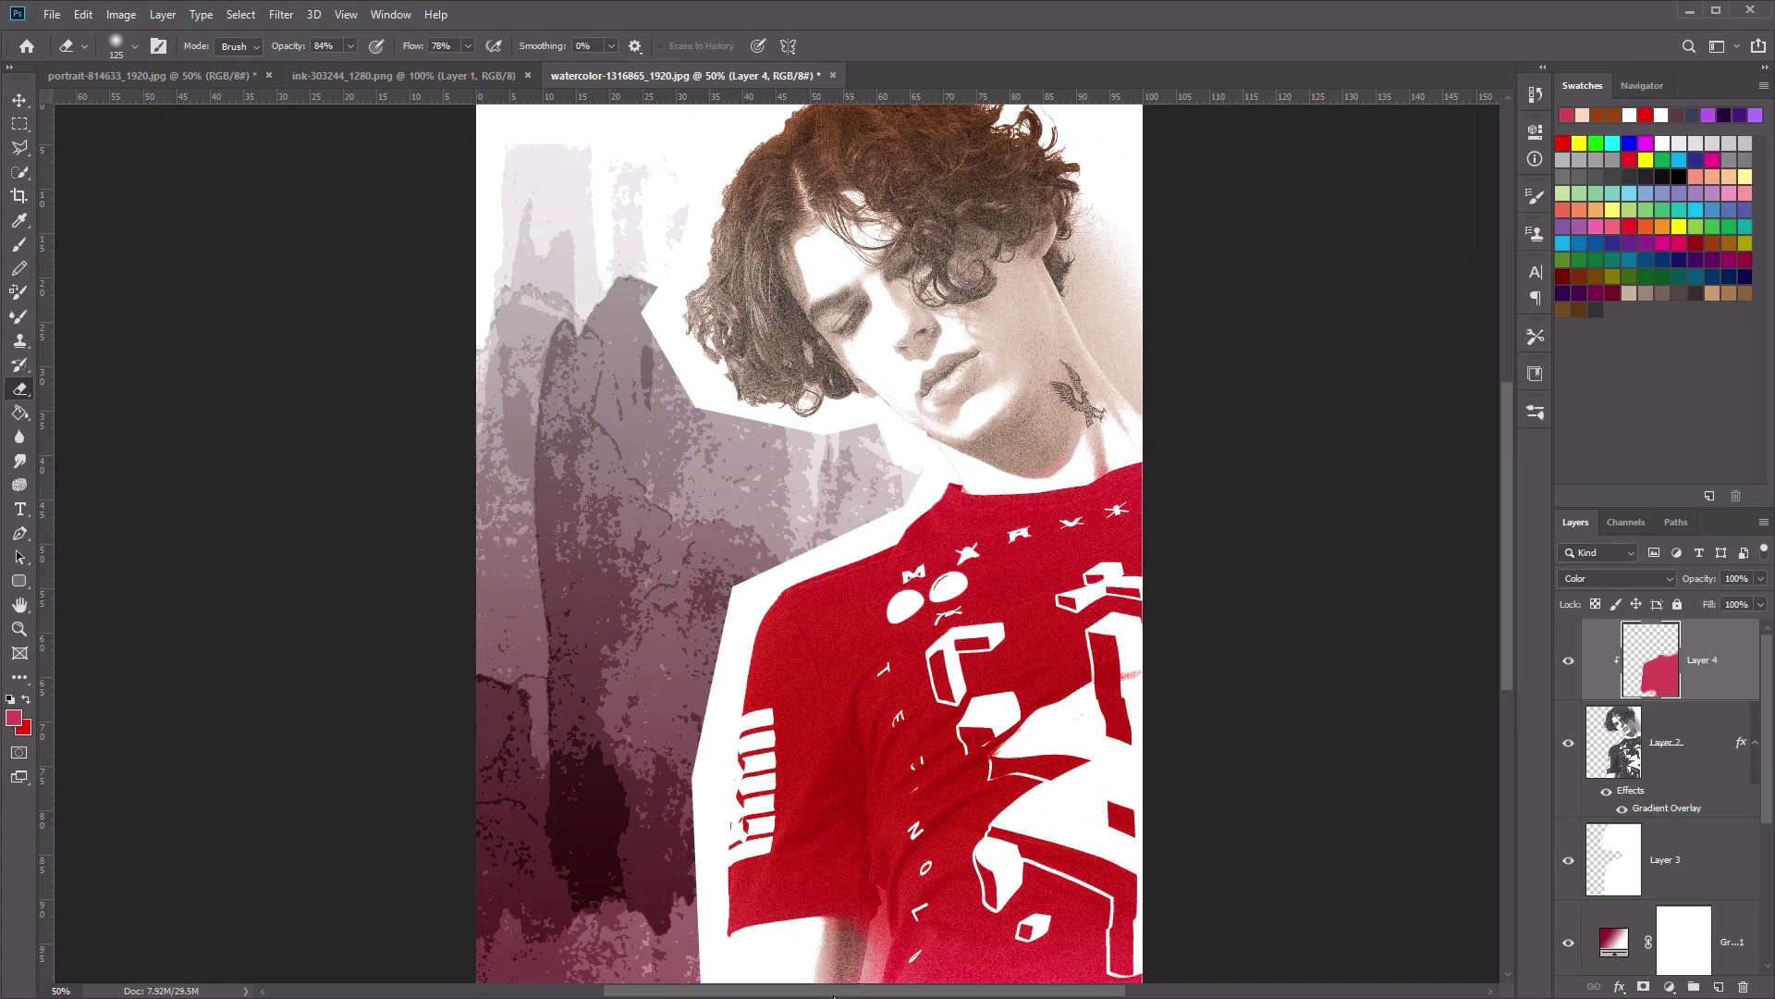
key("ctrl+z")
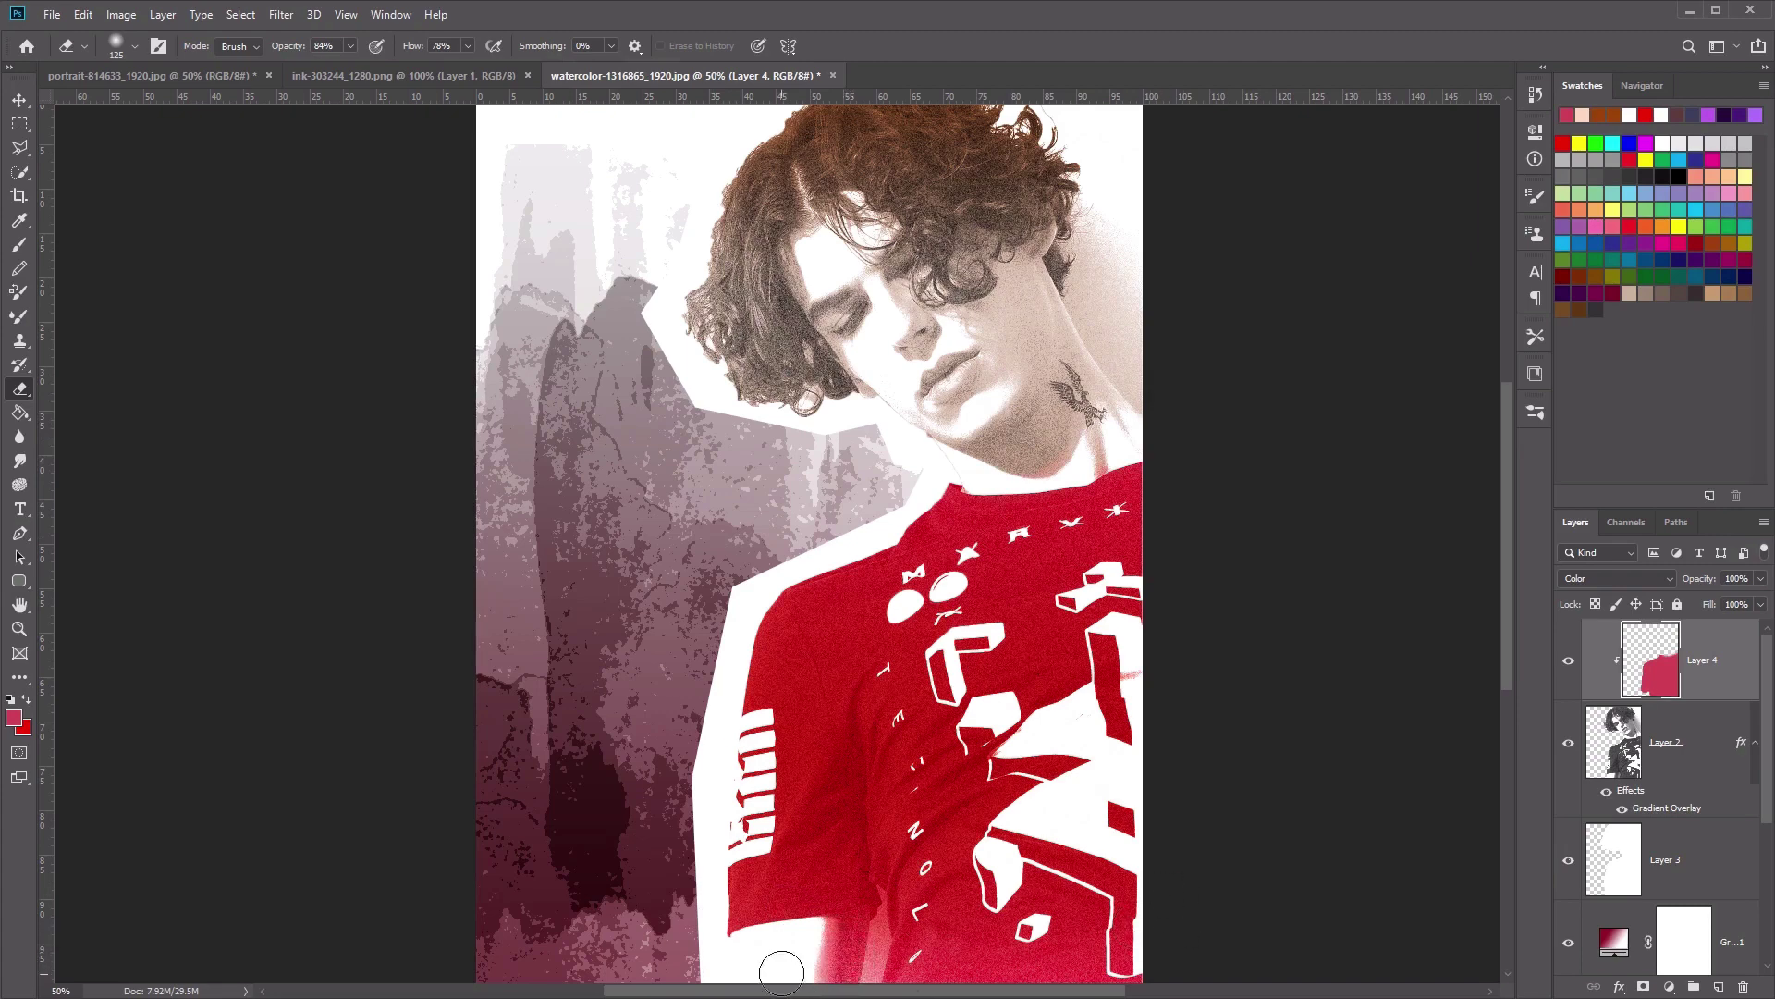
left_click_drag(835, 940, 828, 975)
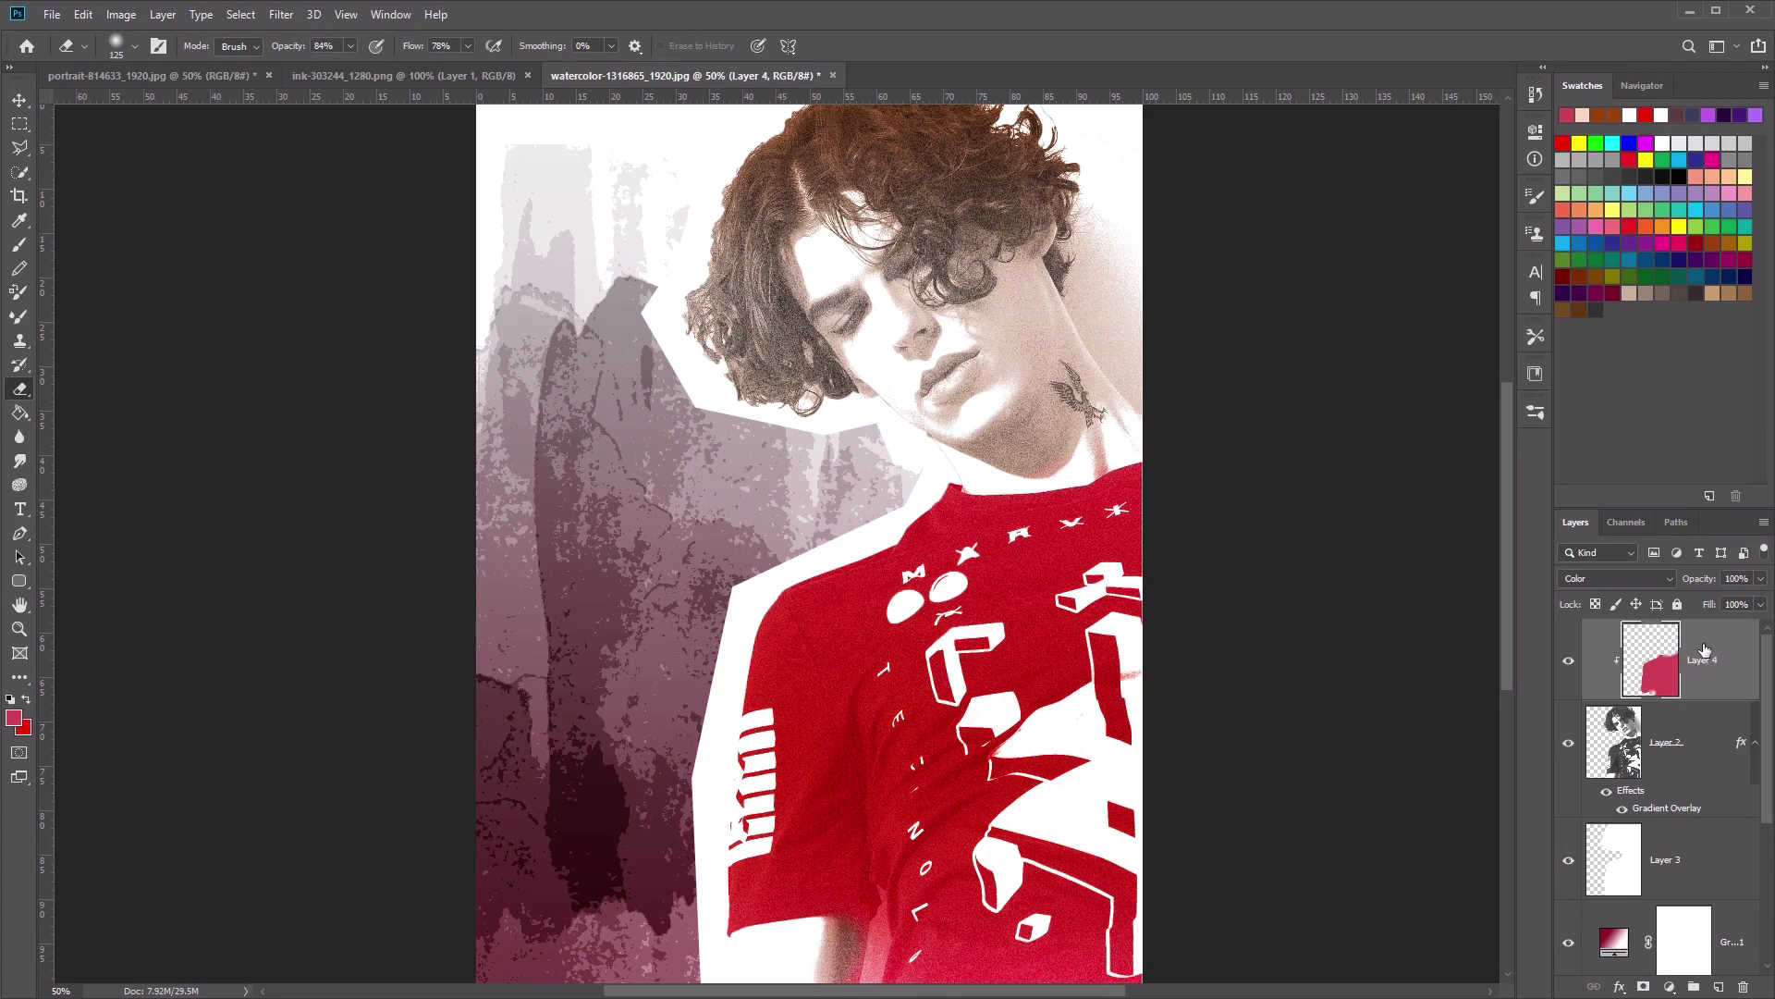
- Add a Gradient Overlay layer style to the painted T-shirt layer
right_click(1706, 652)
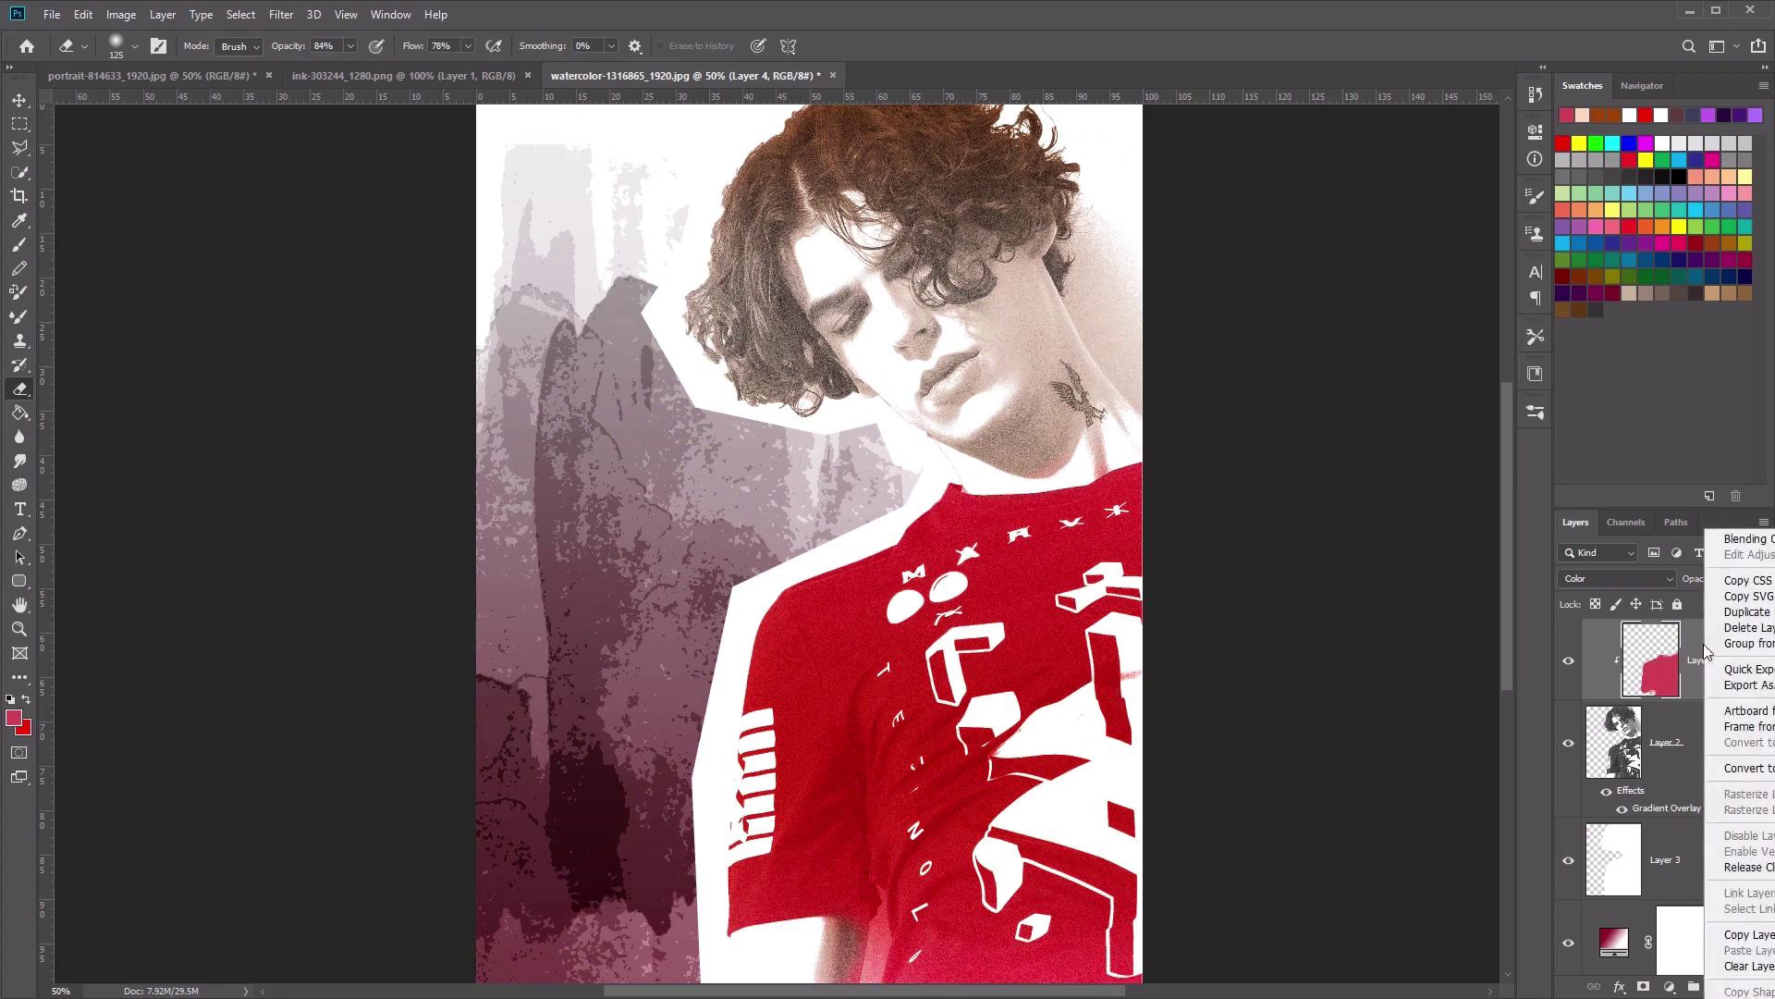
left_click(1752, 540)
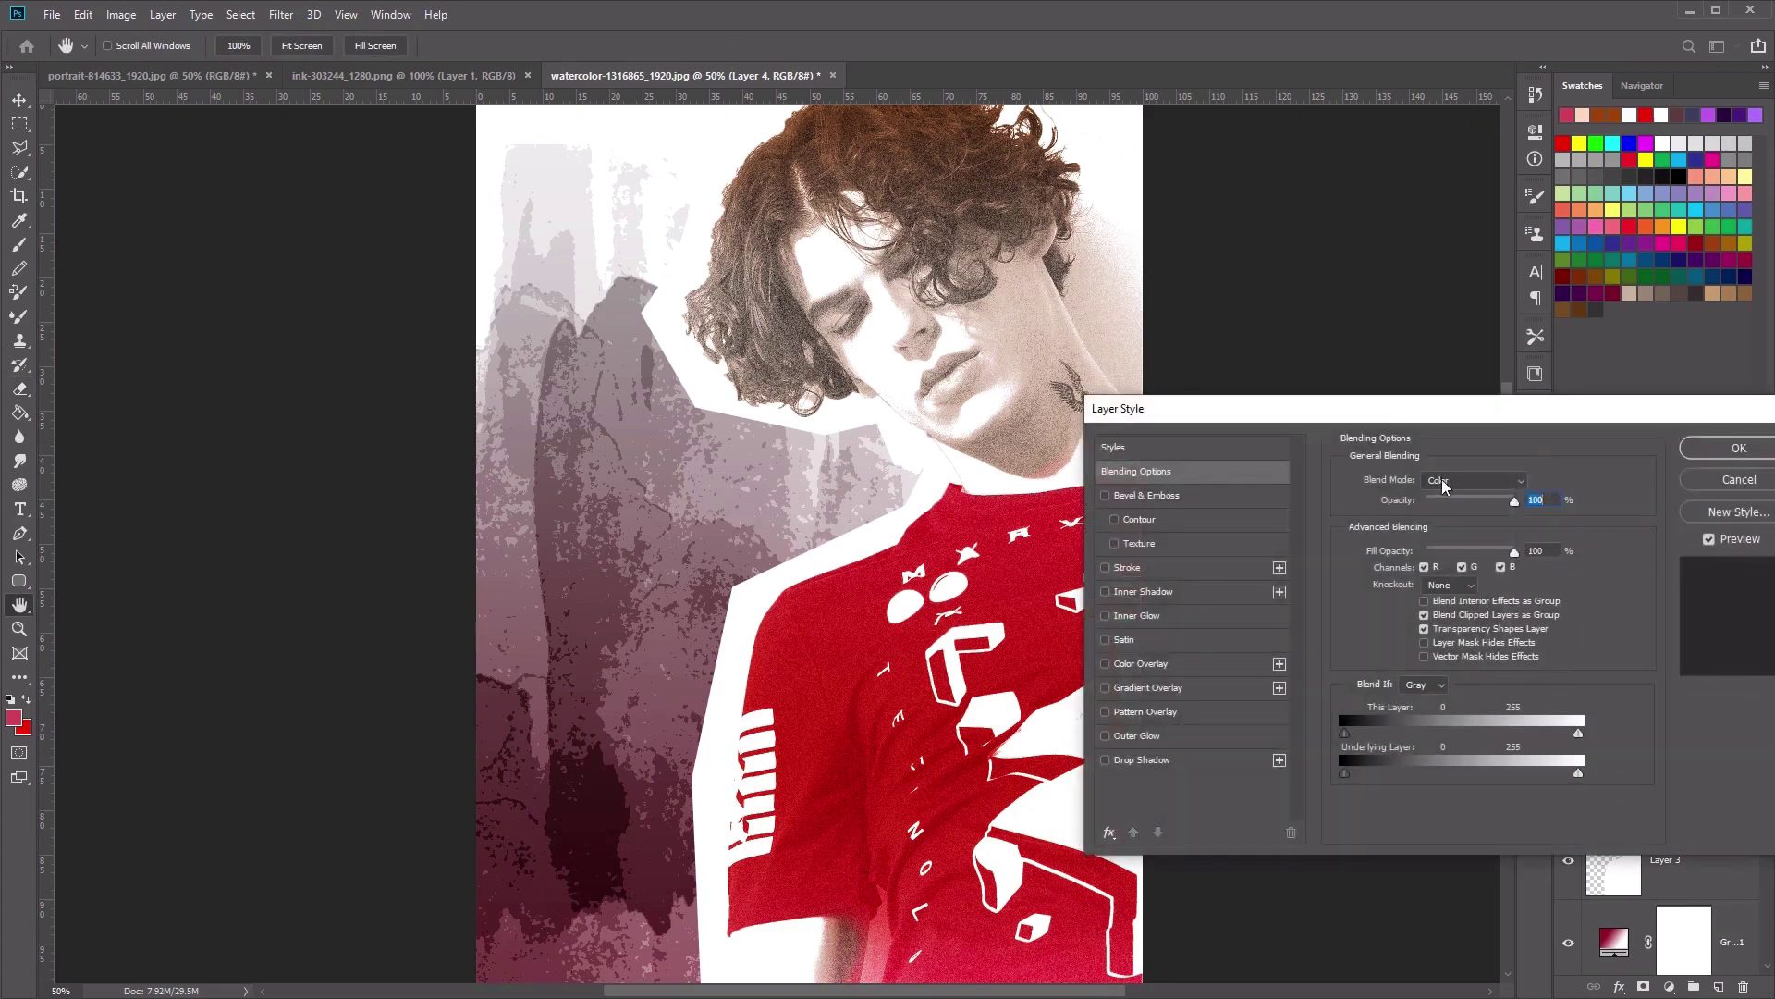
left_click_drag(1470, 413, 1072, 353)
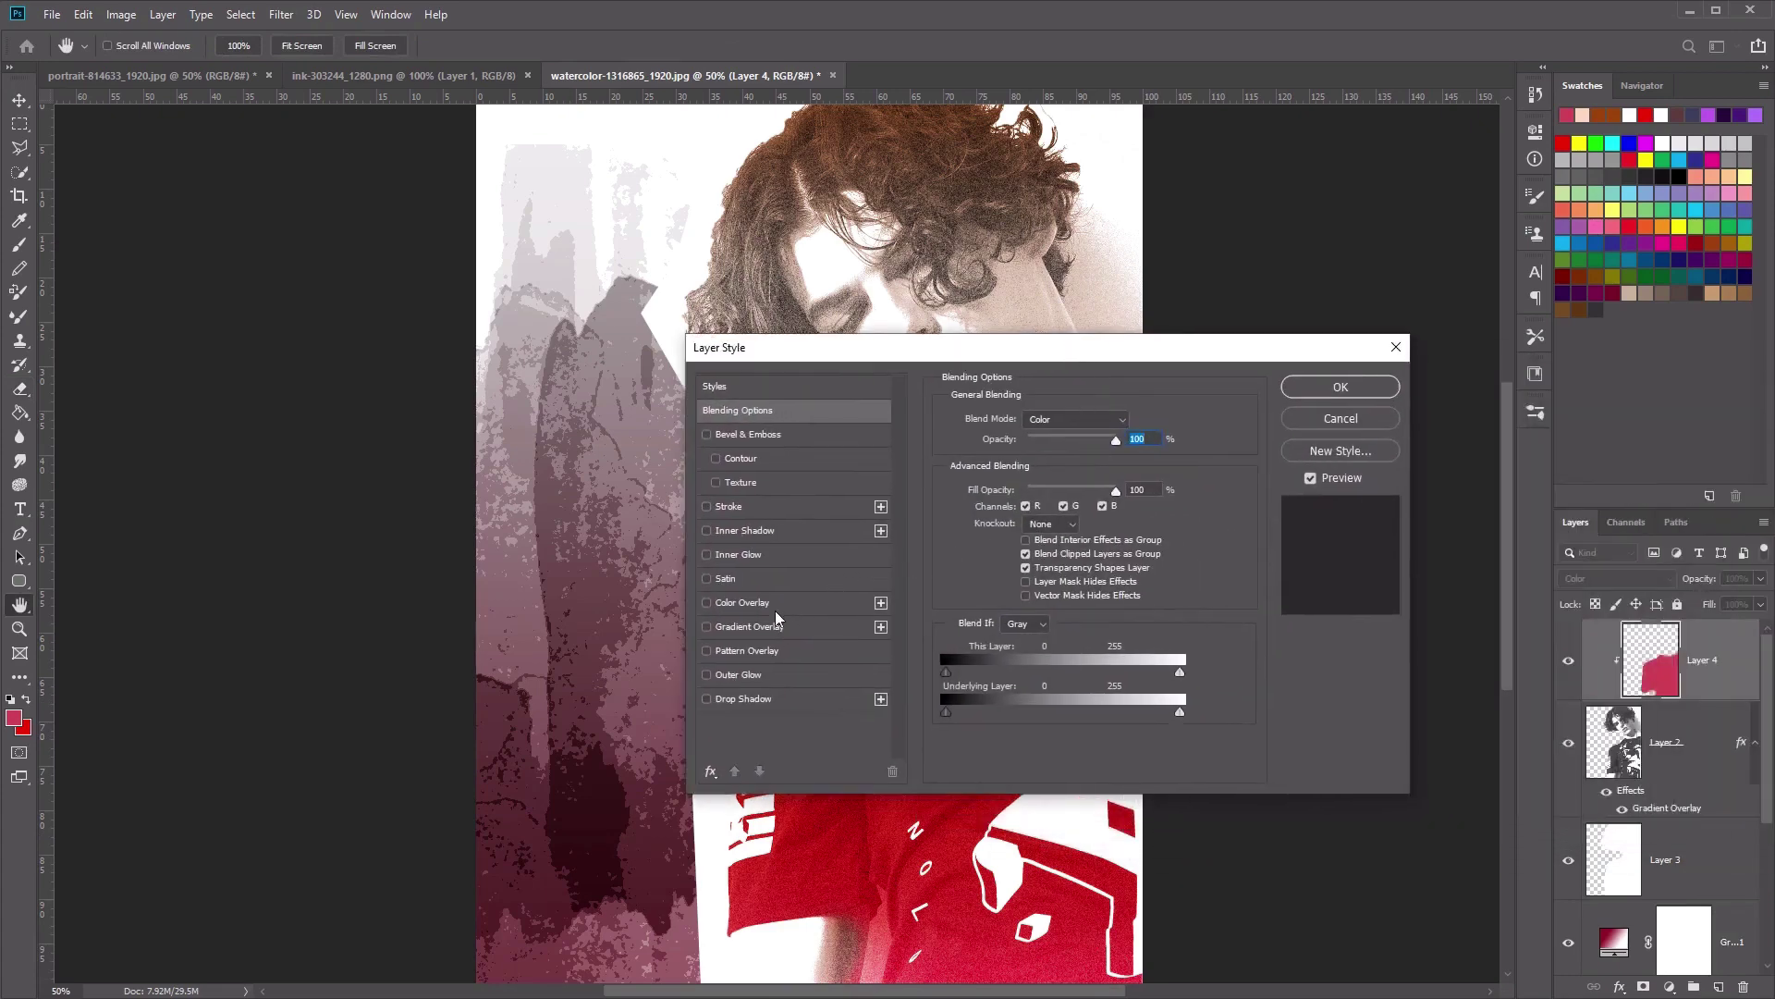
left_click(757, 626)
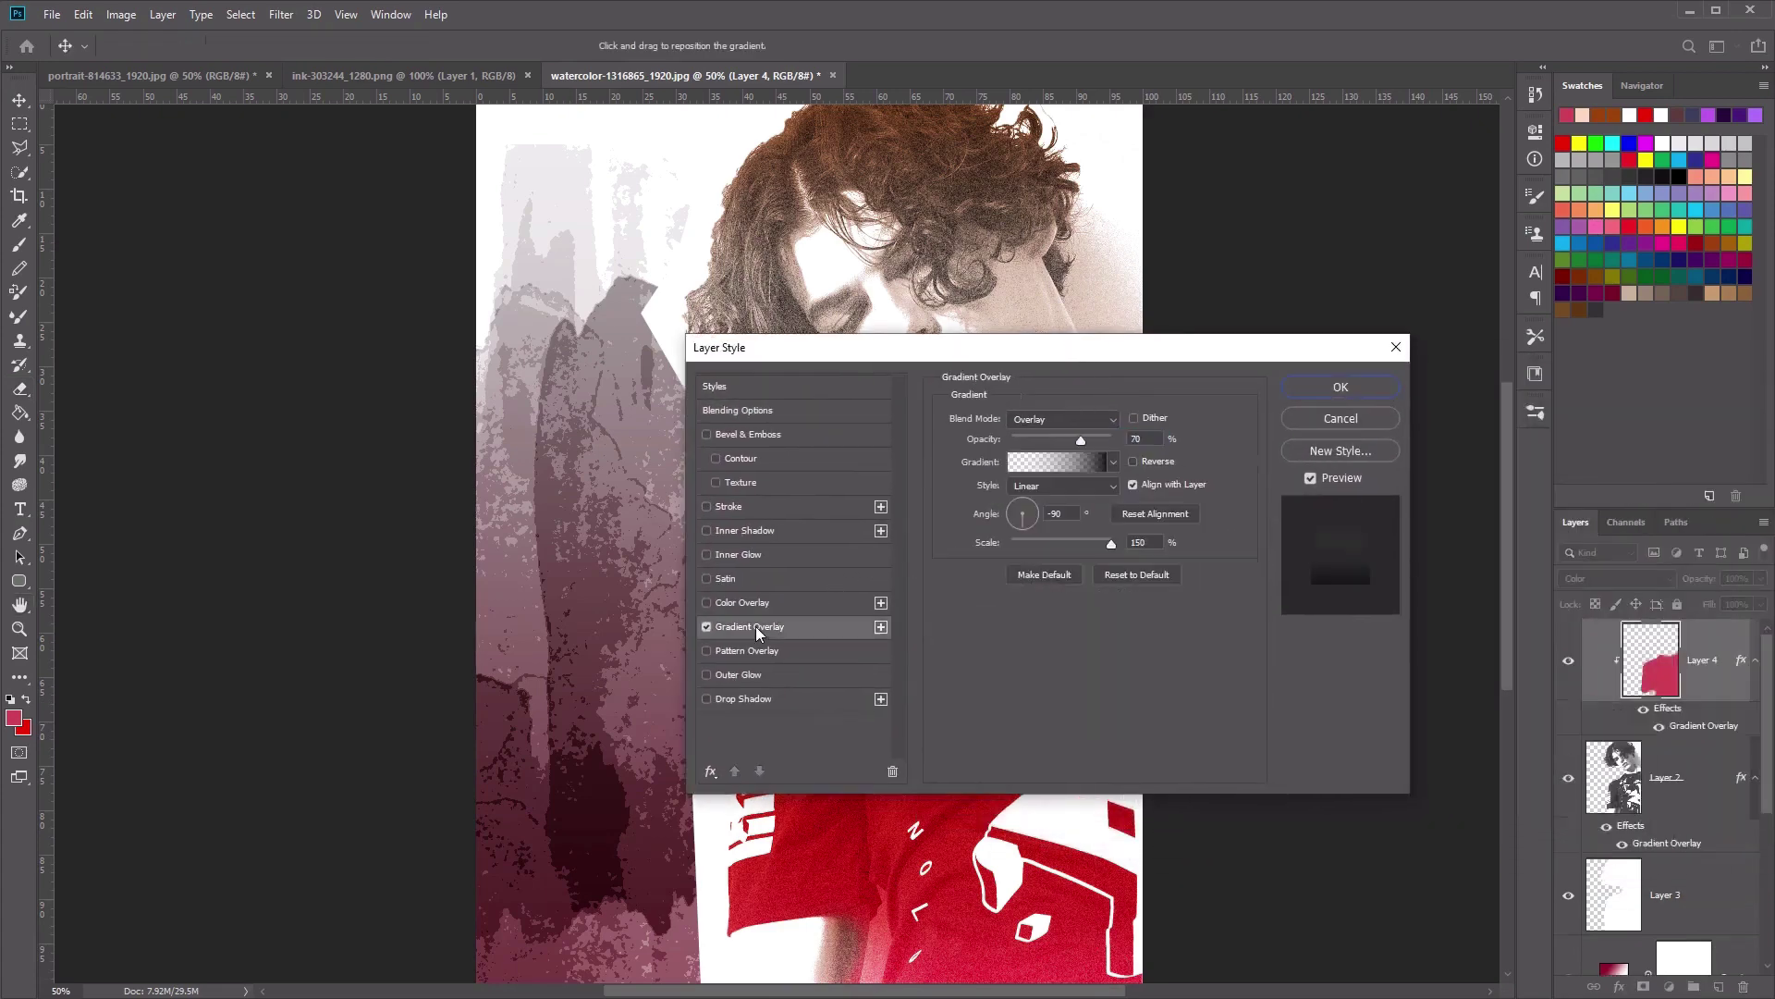
- Check the colour and opacity stops at both ends of the overlay gradient and accept the gradient
left_click(1062, 464)
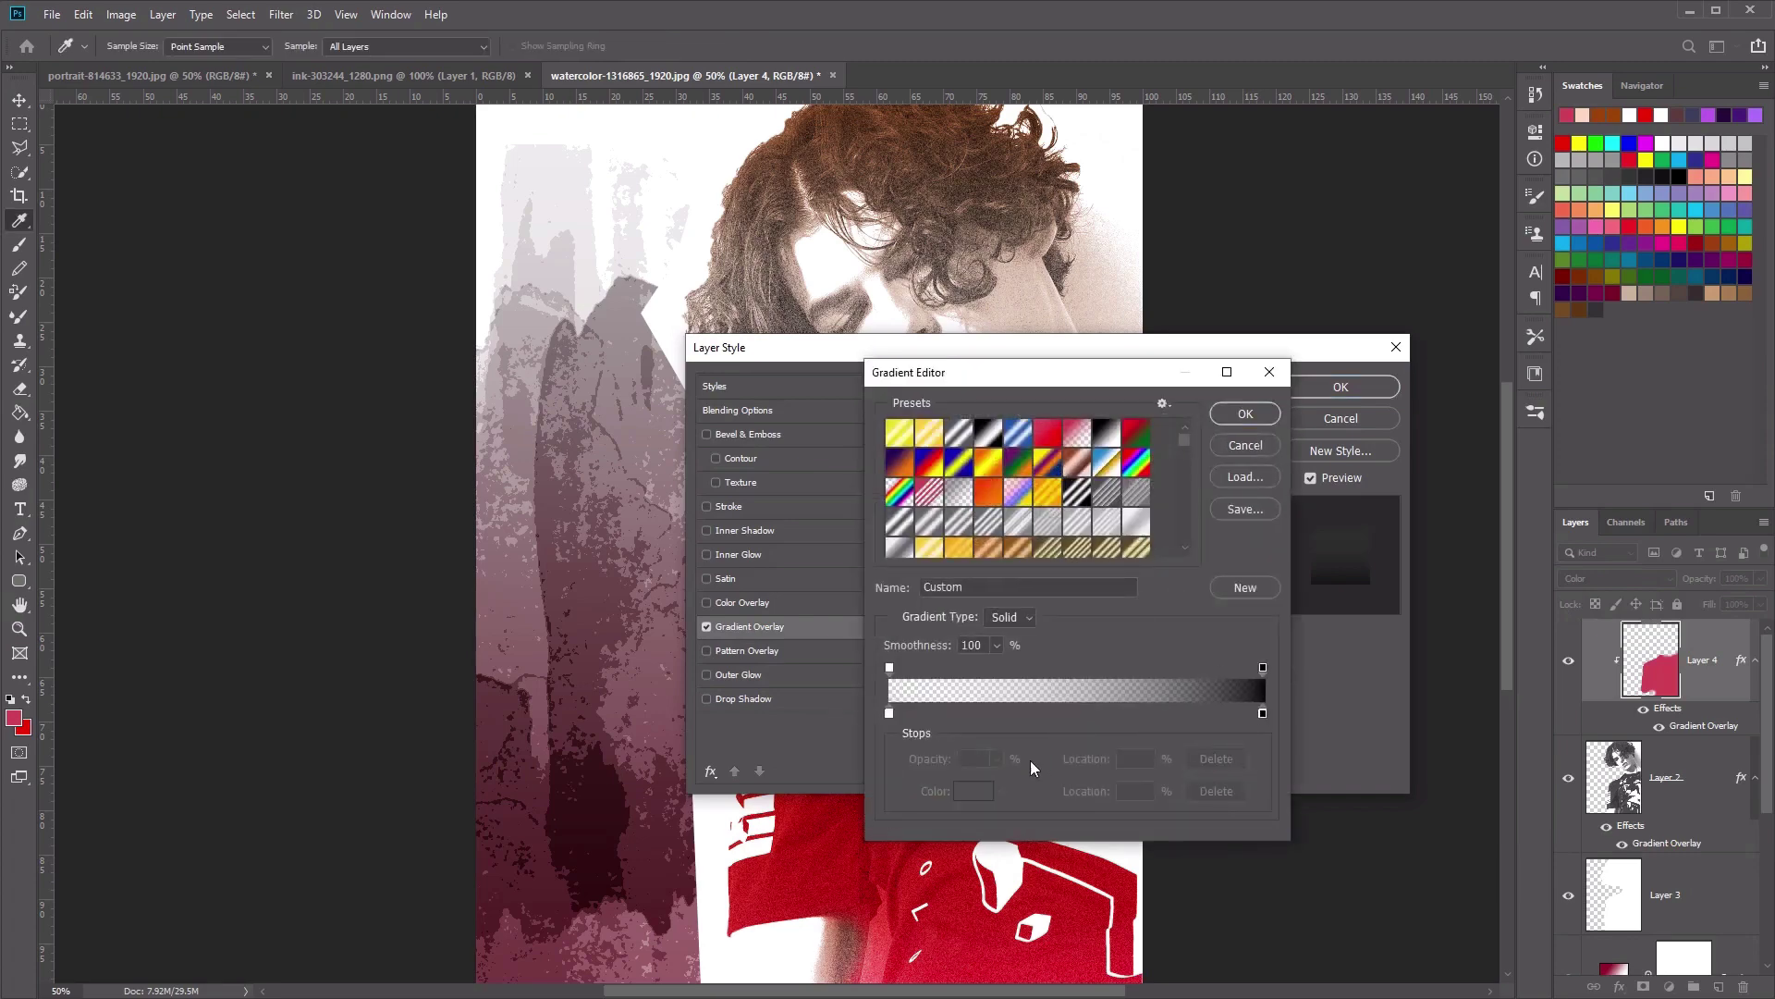
left_click(888, 714)
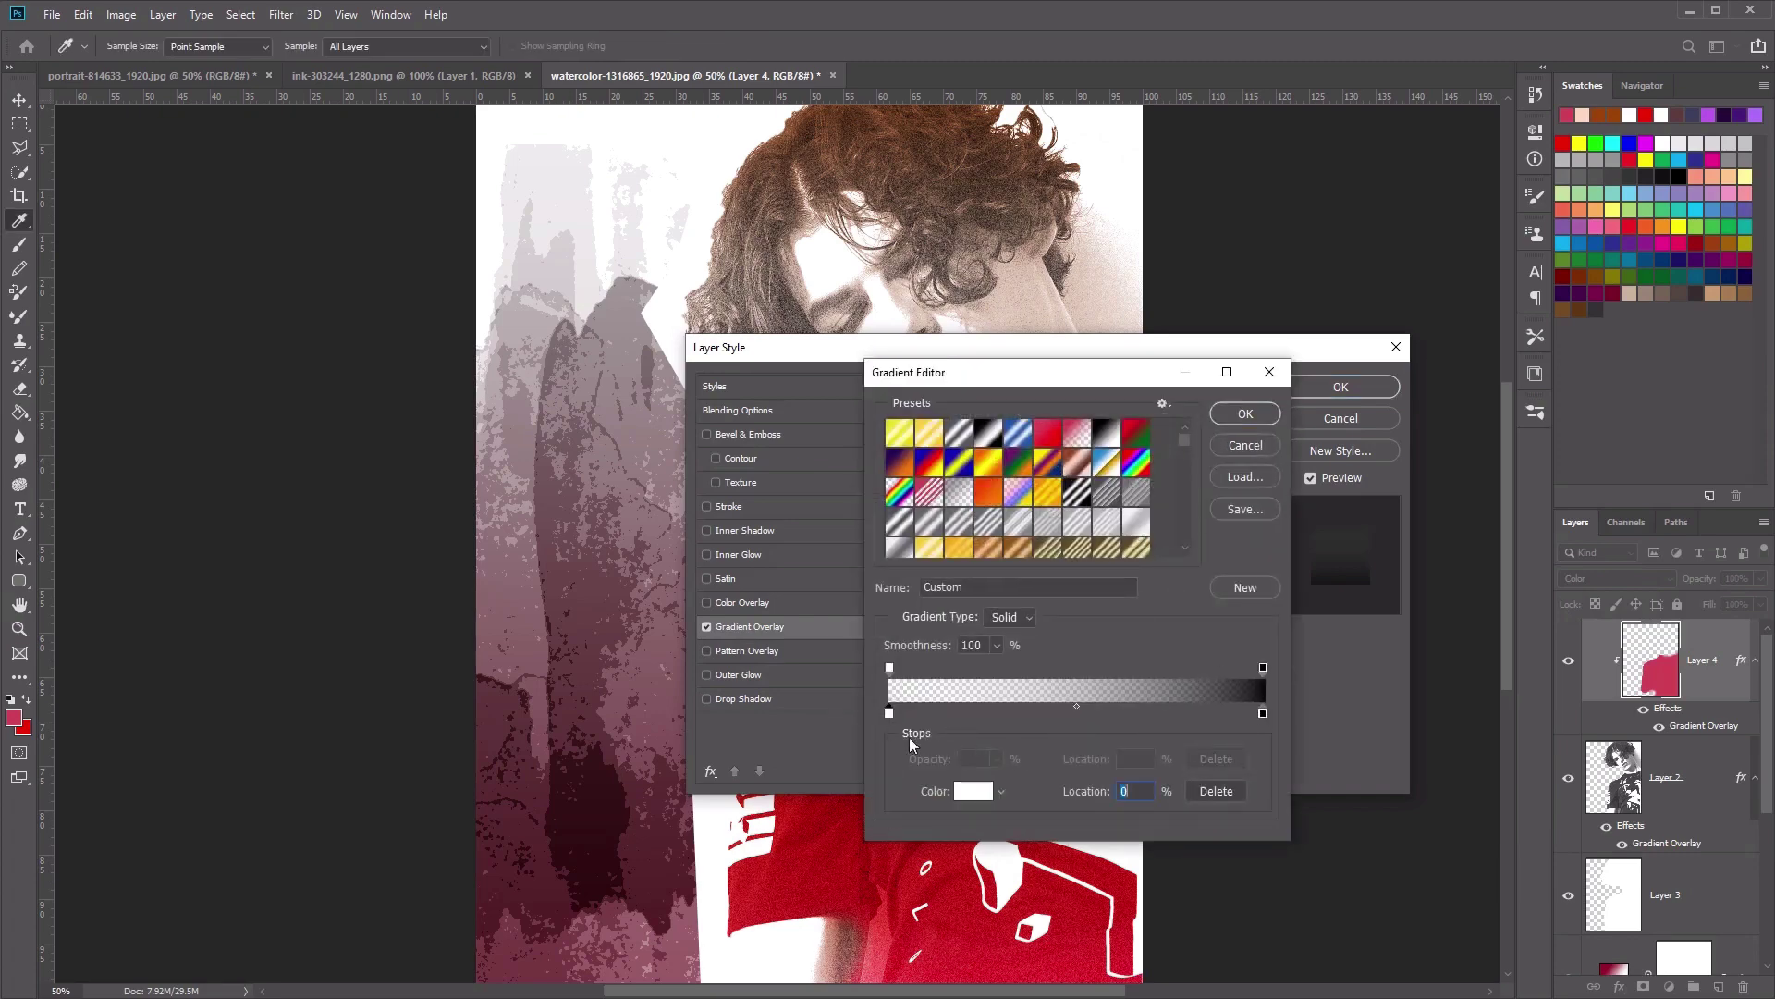
left_click(888, 667)
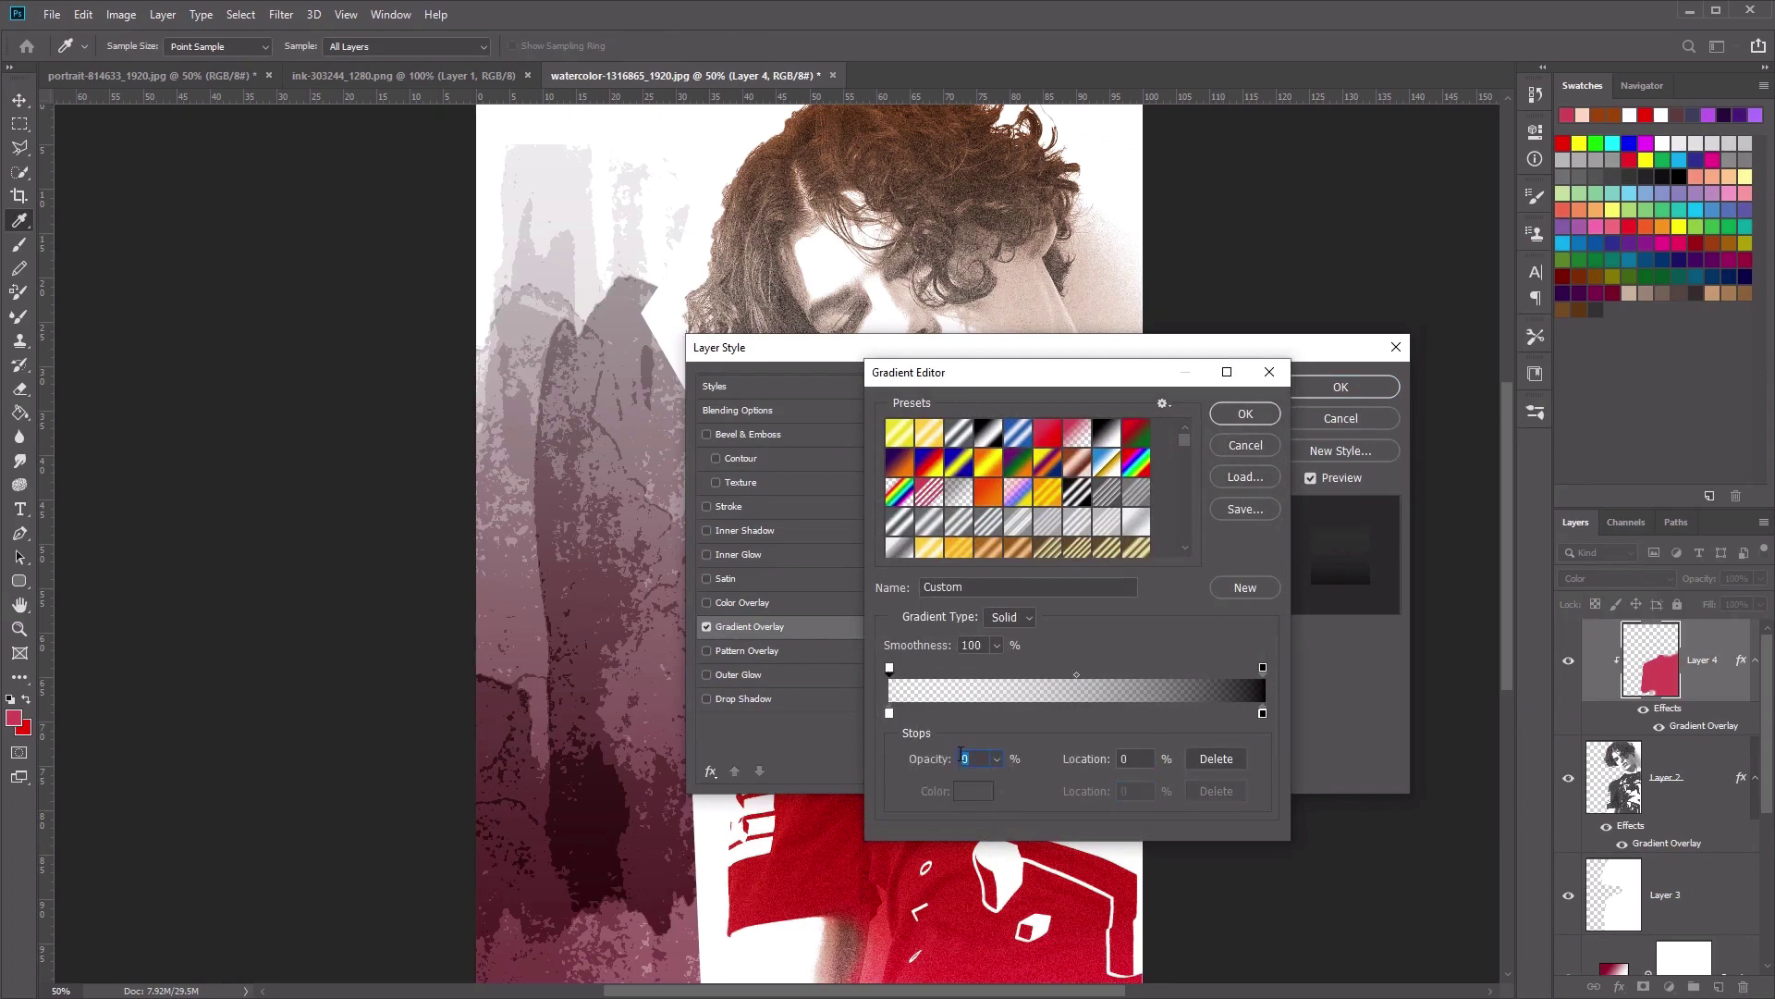
left_click(1263, 712)
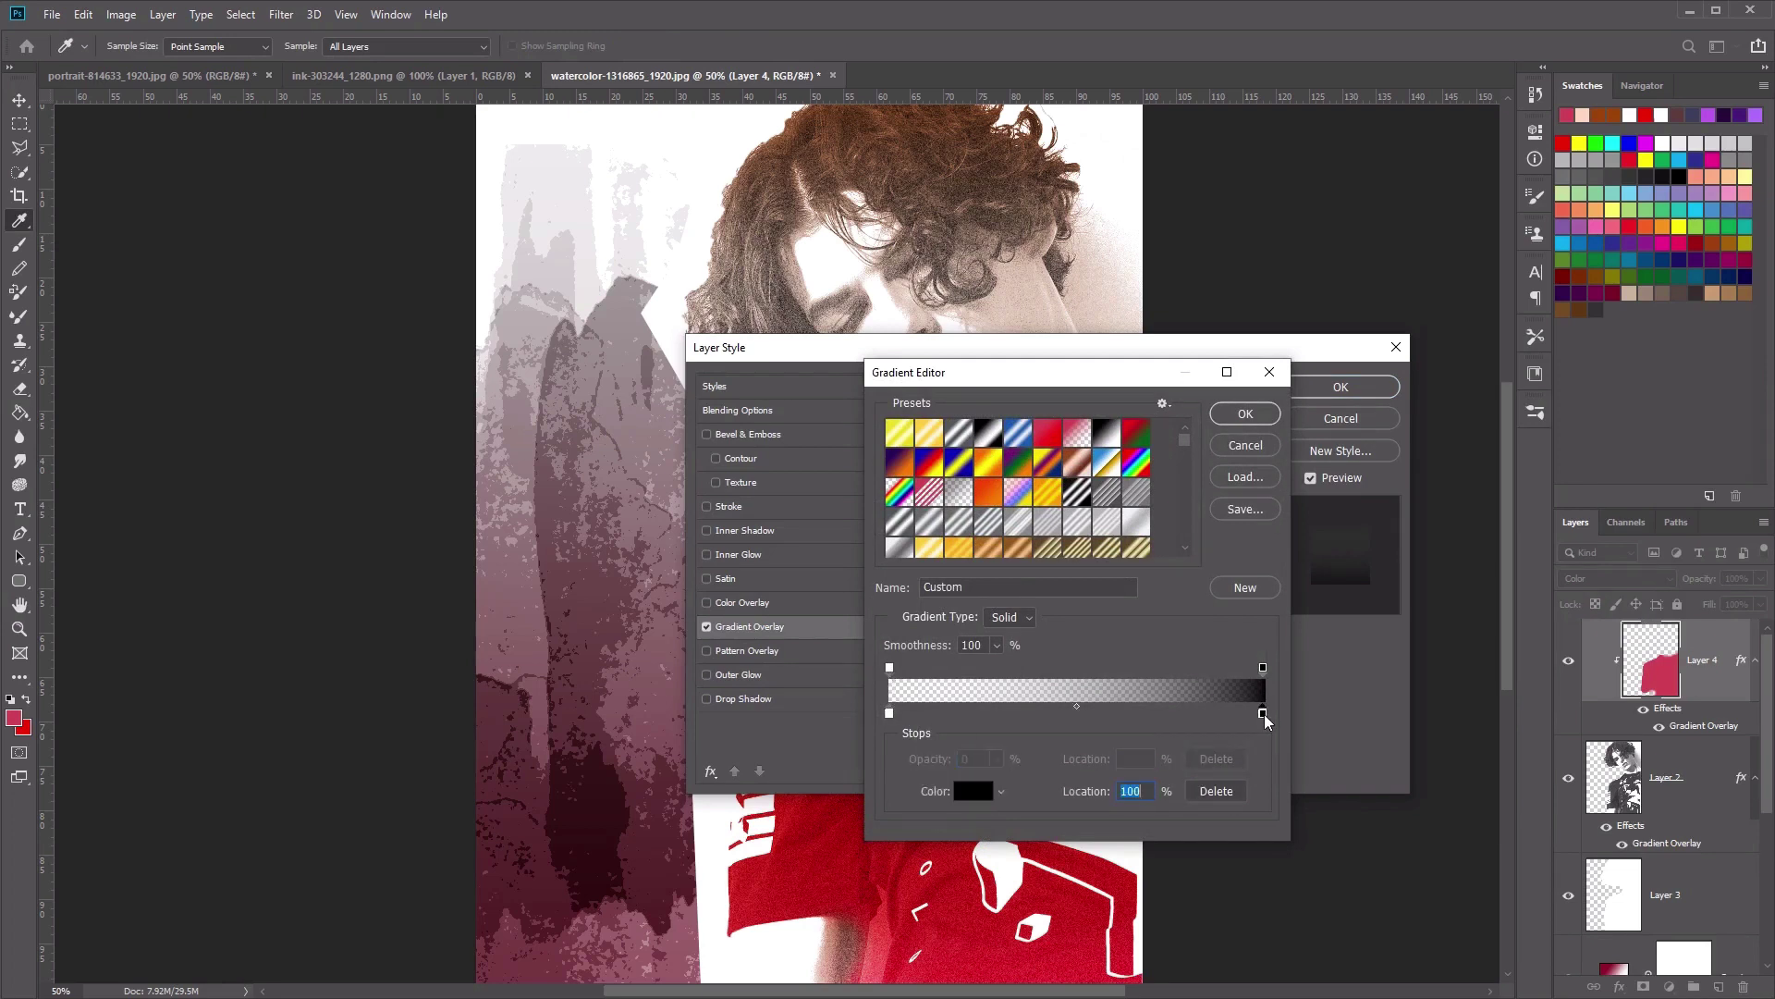
left_click(1263, 667)
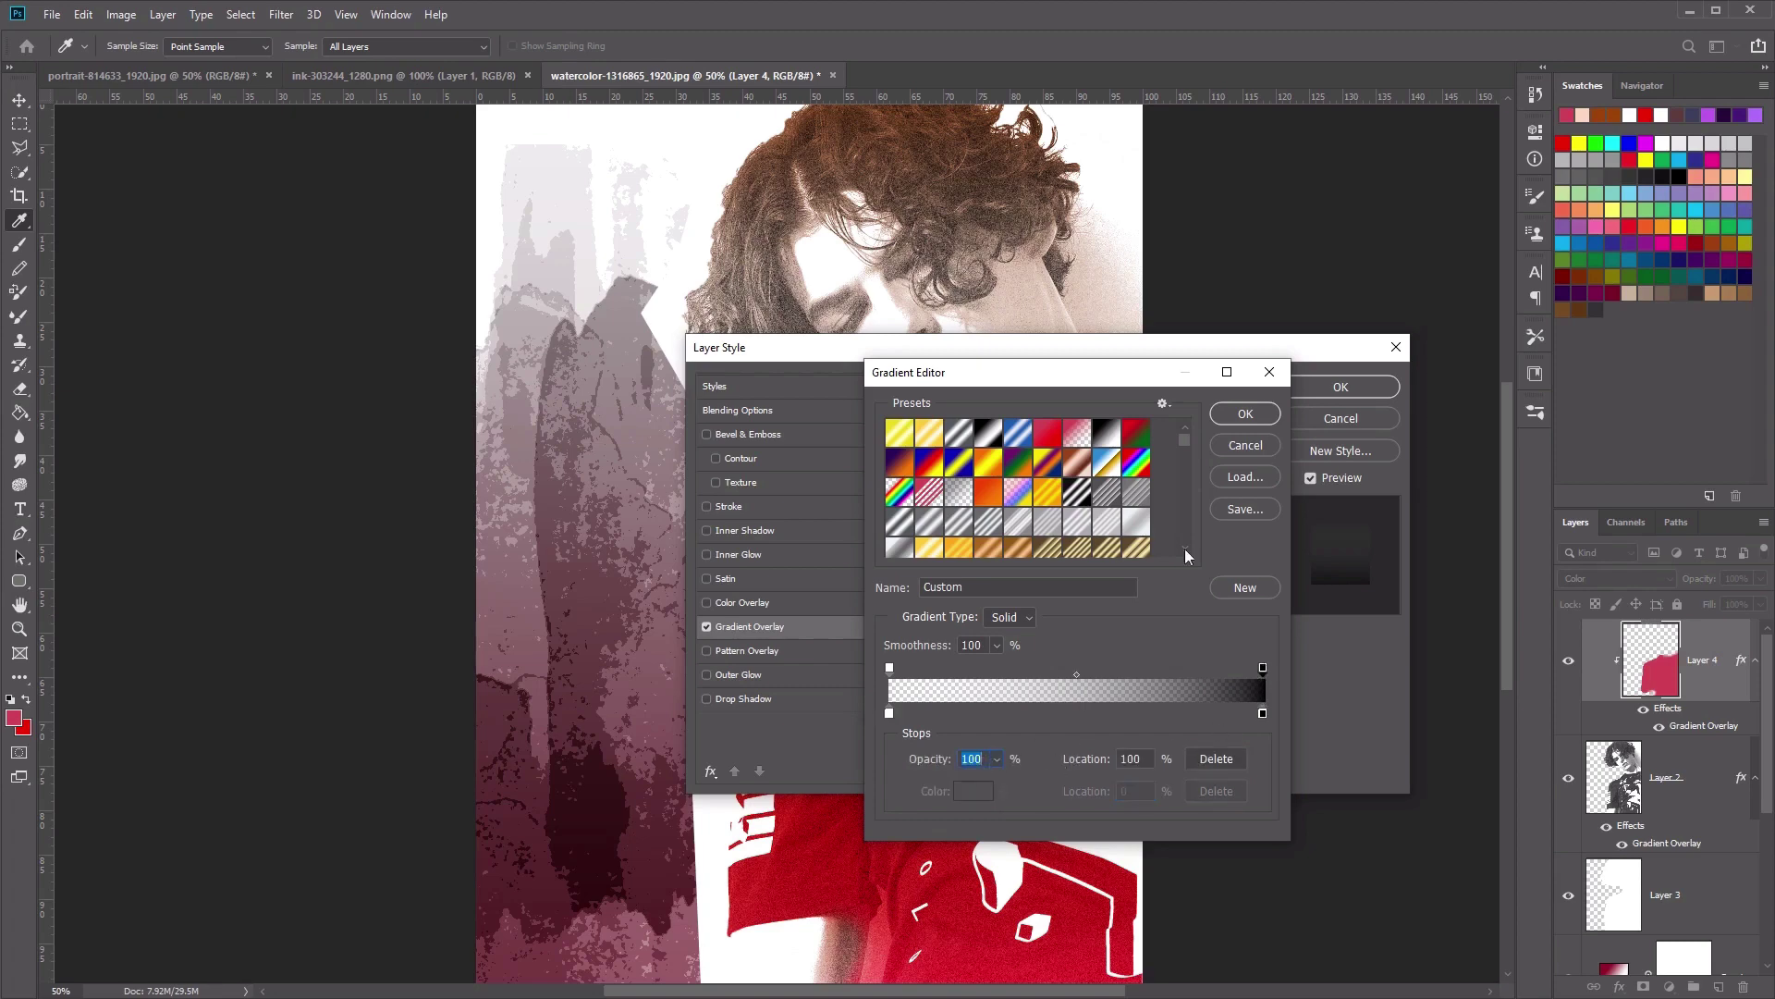
left_click(1245, 416)
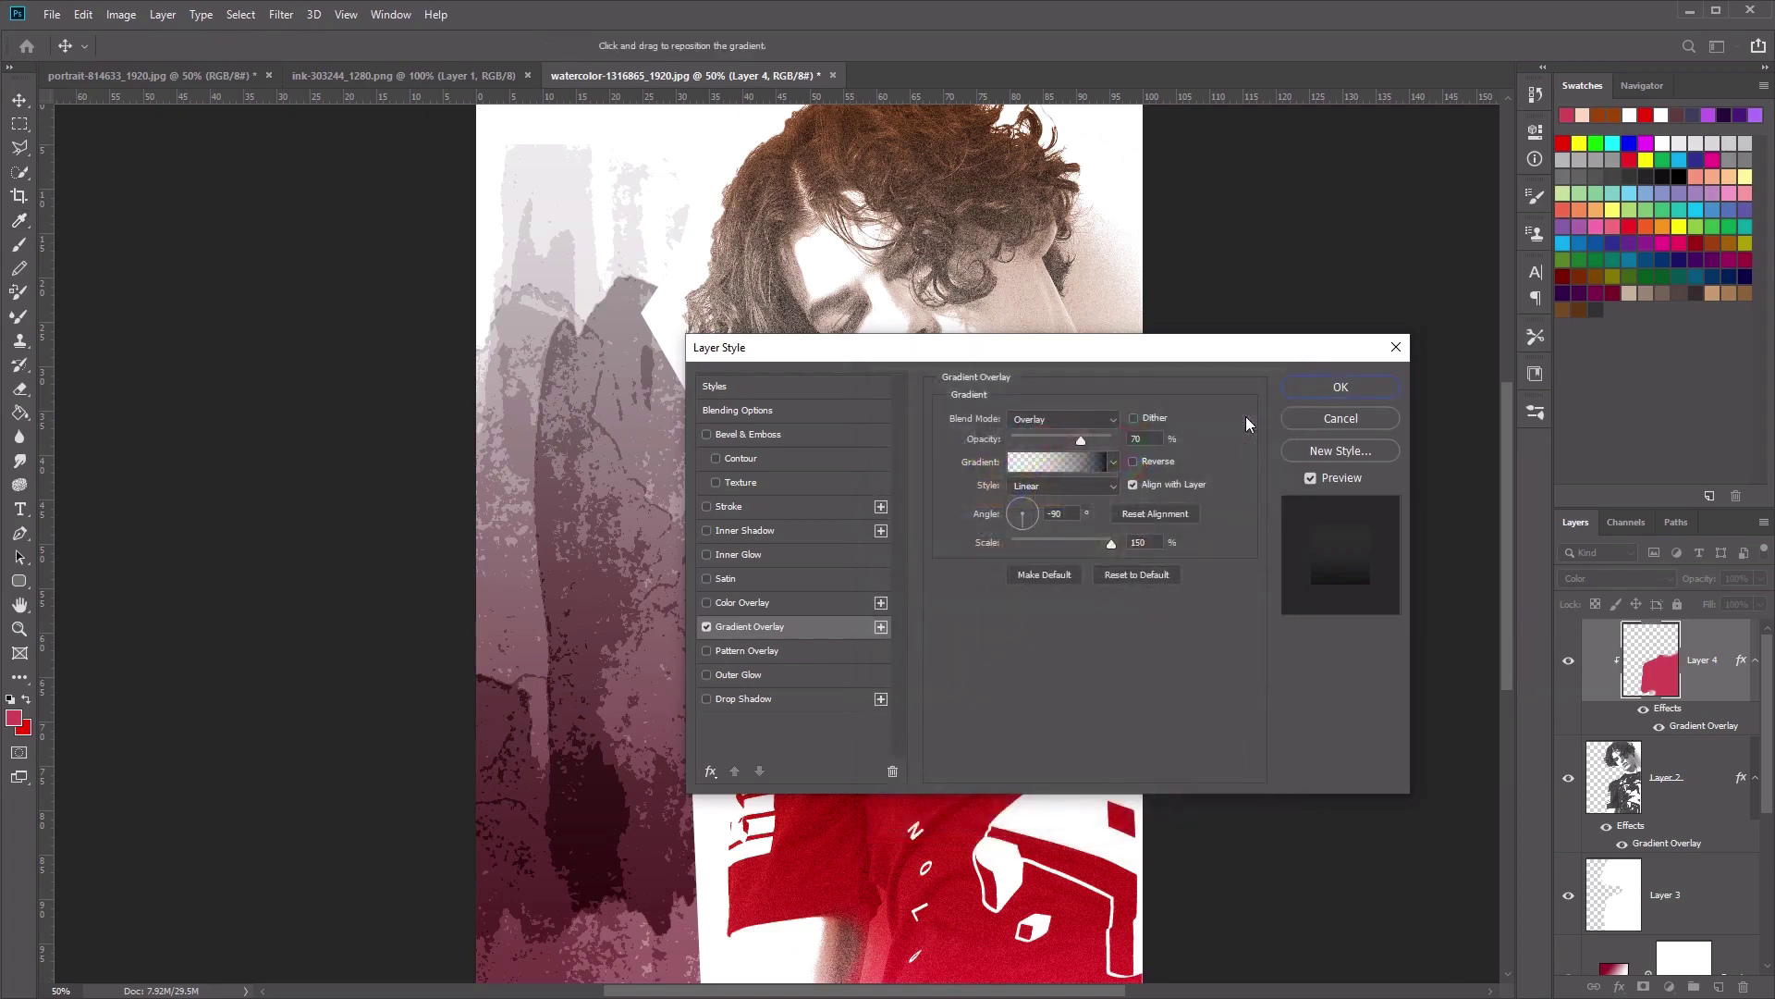
- Reverse the gradient overlay's direction and apply the layer style
left_click(1133, 461)
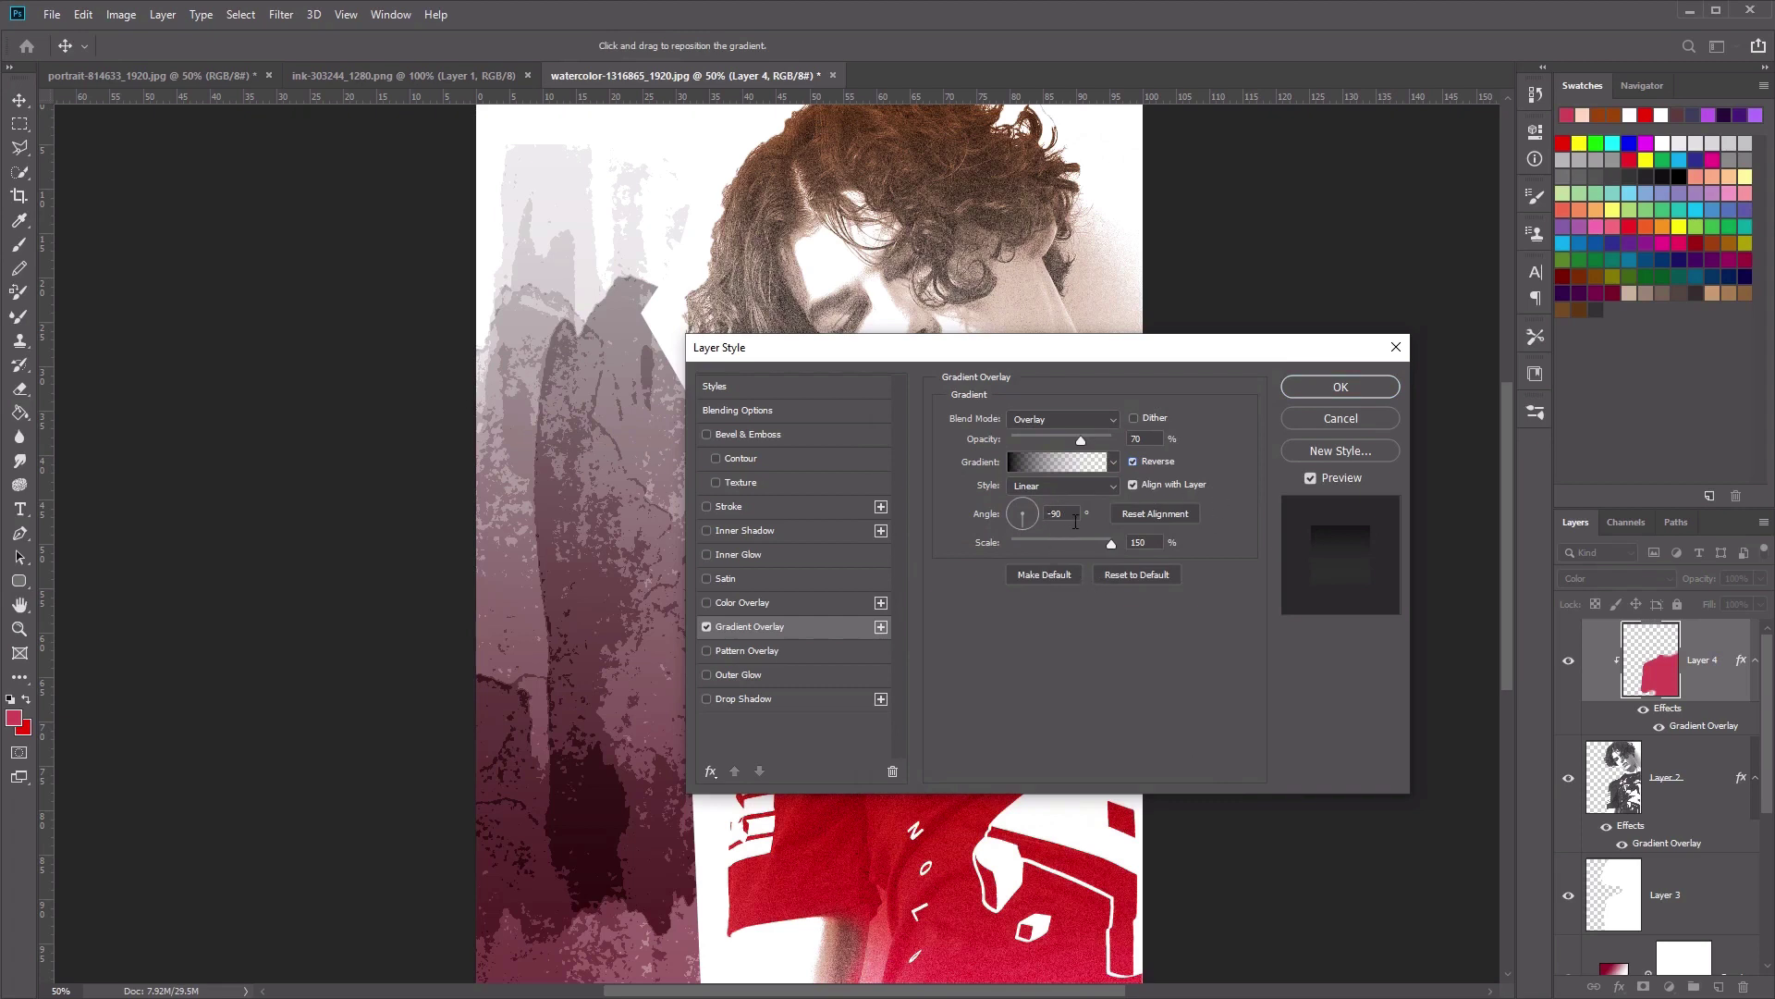
left_click(1051, 546)
left_click(1339, 387)
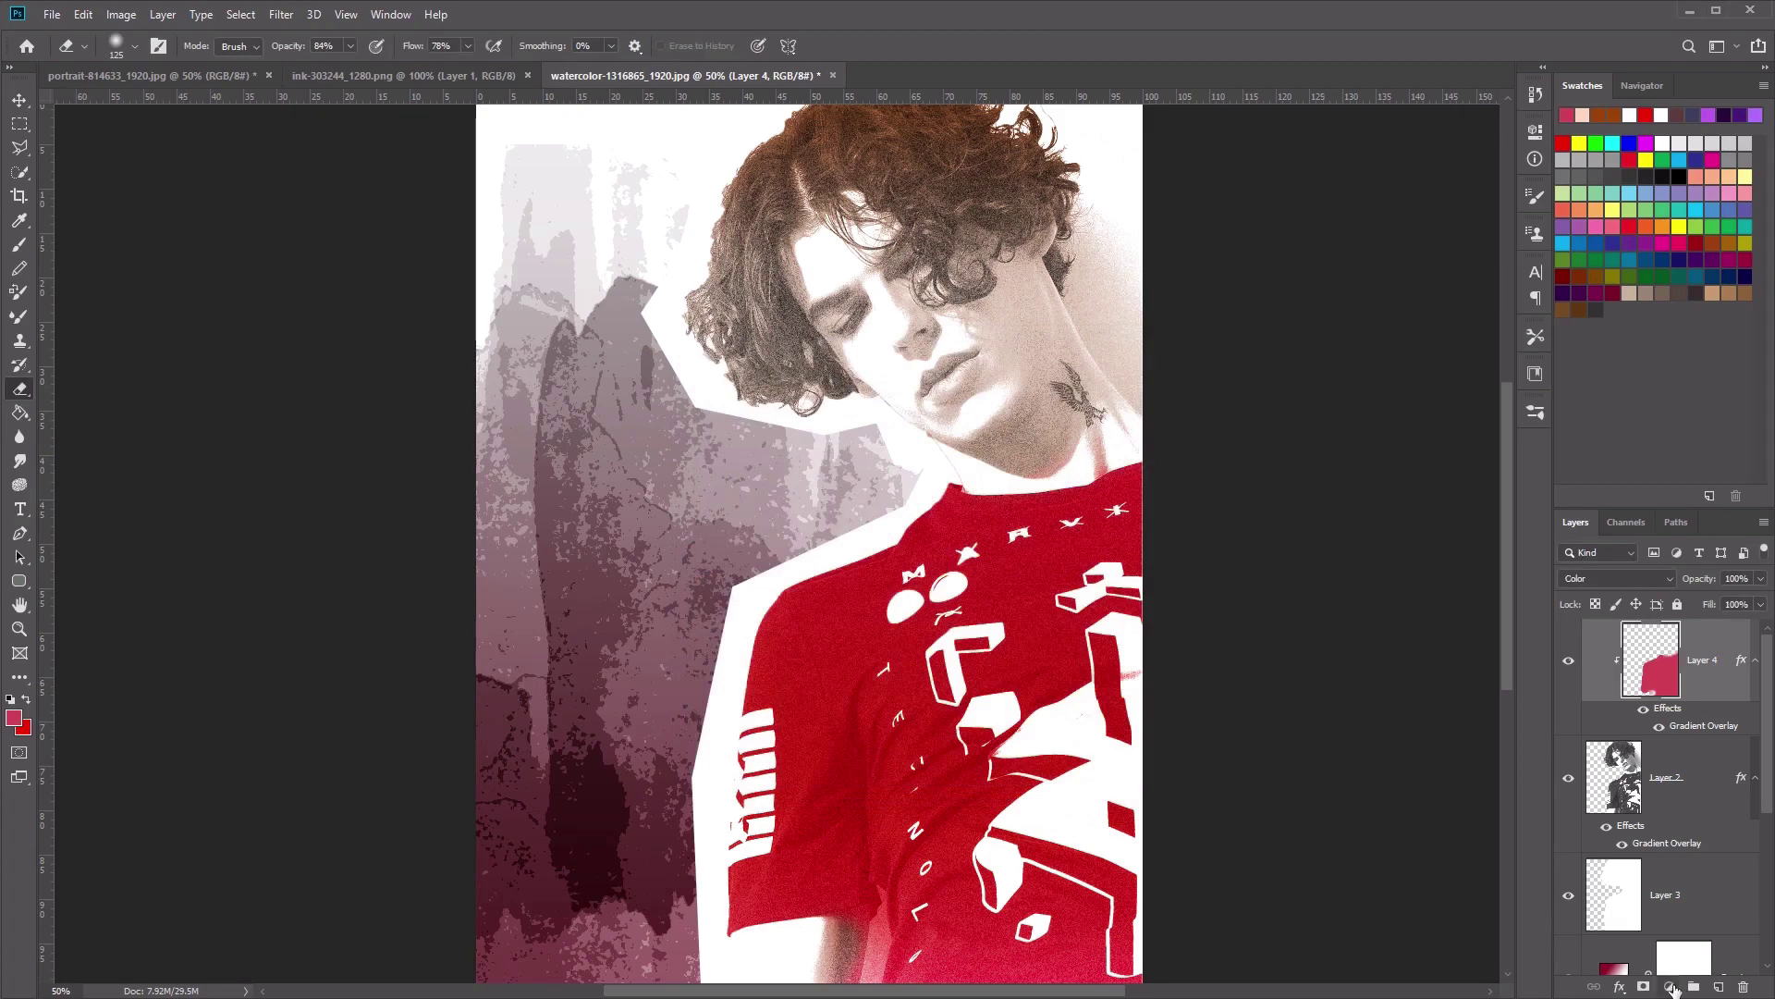
- Add a Levels adjustment layer above the painted T-shirt layer and clip it to the portrait with a clipping mask
left_click(1670, 988)
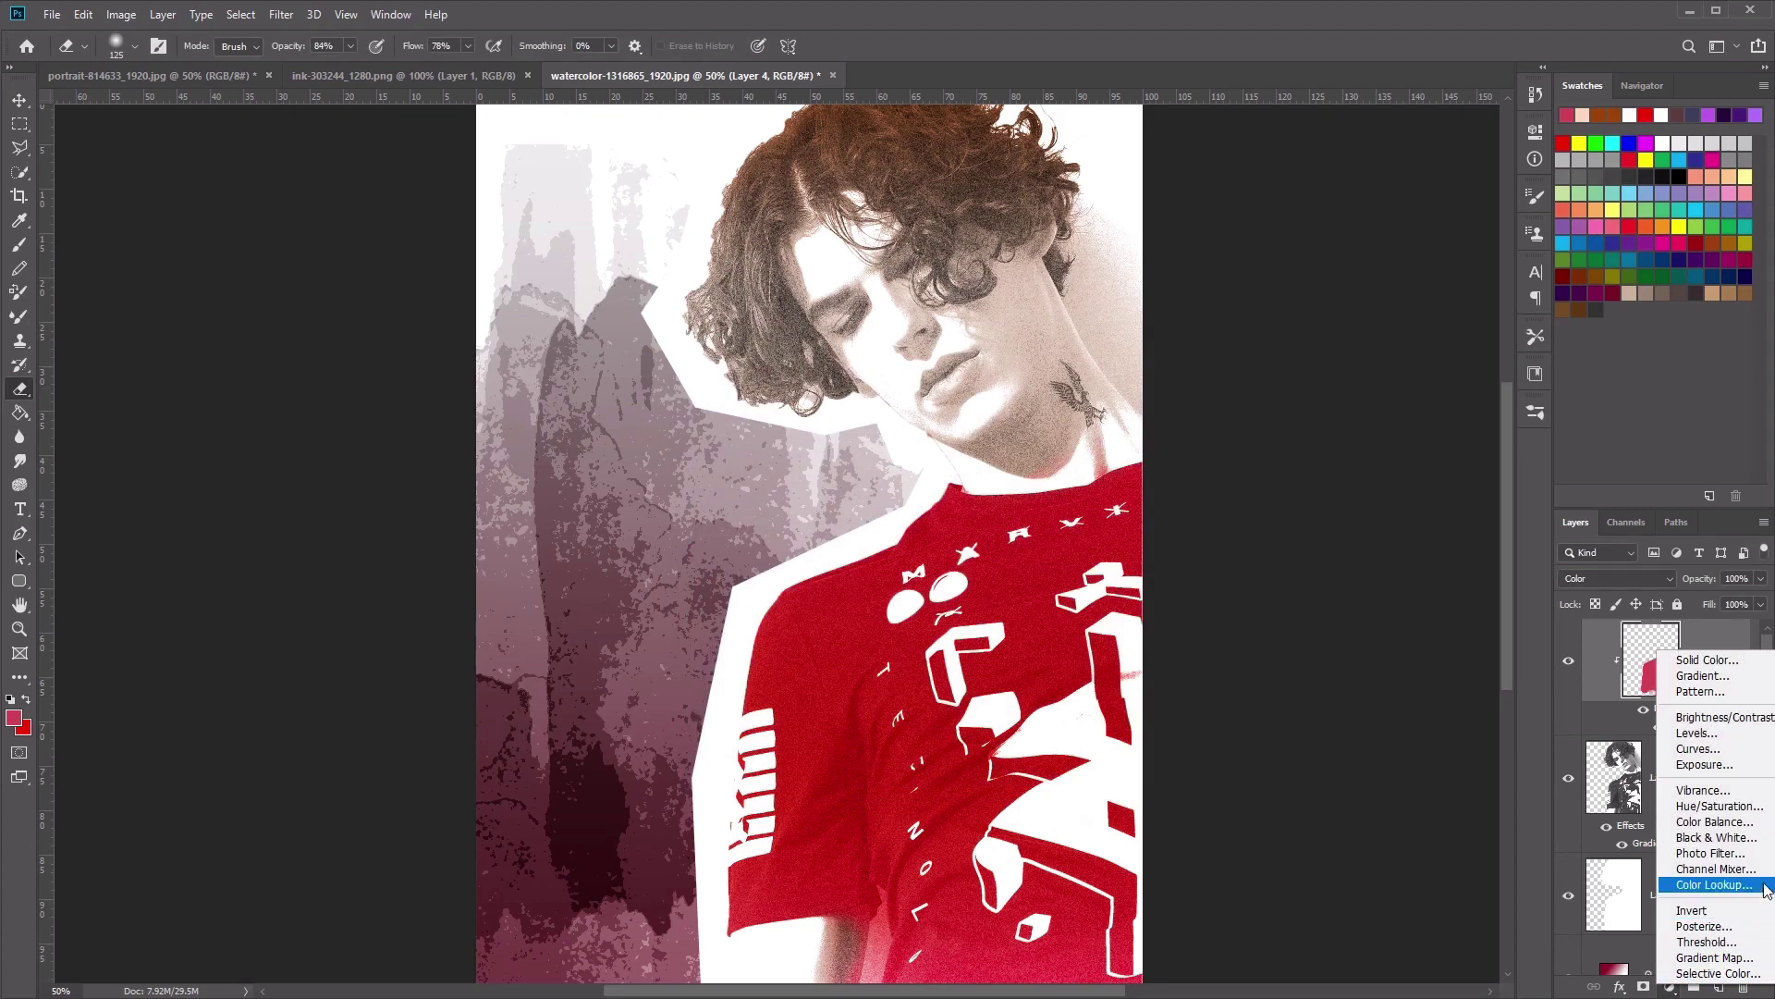
left_click(1764, 734)
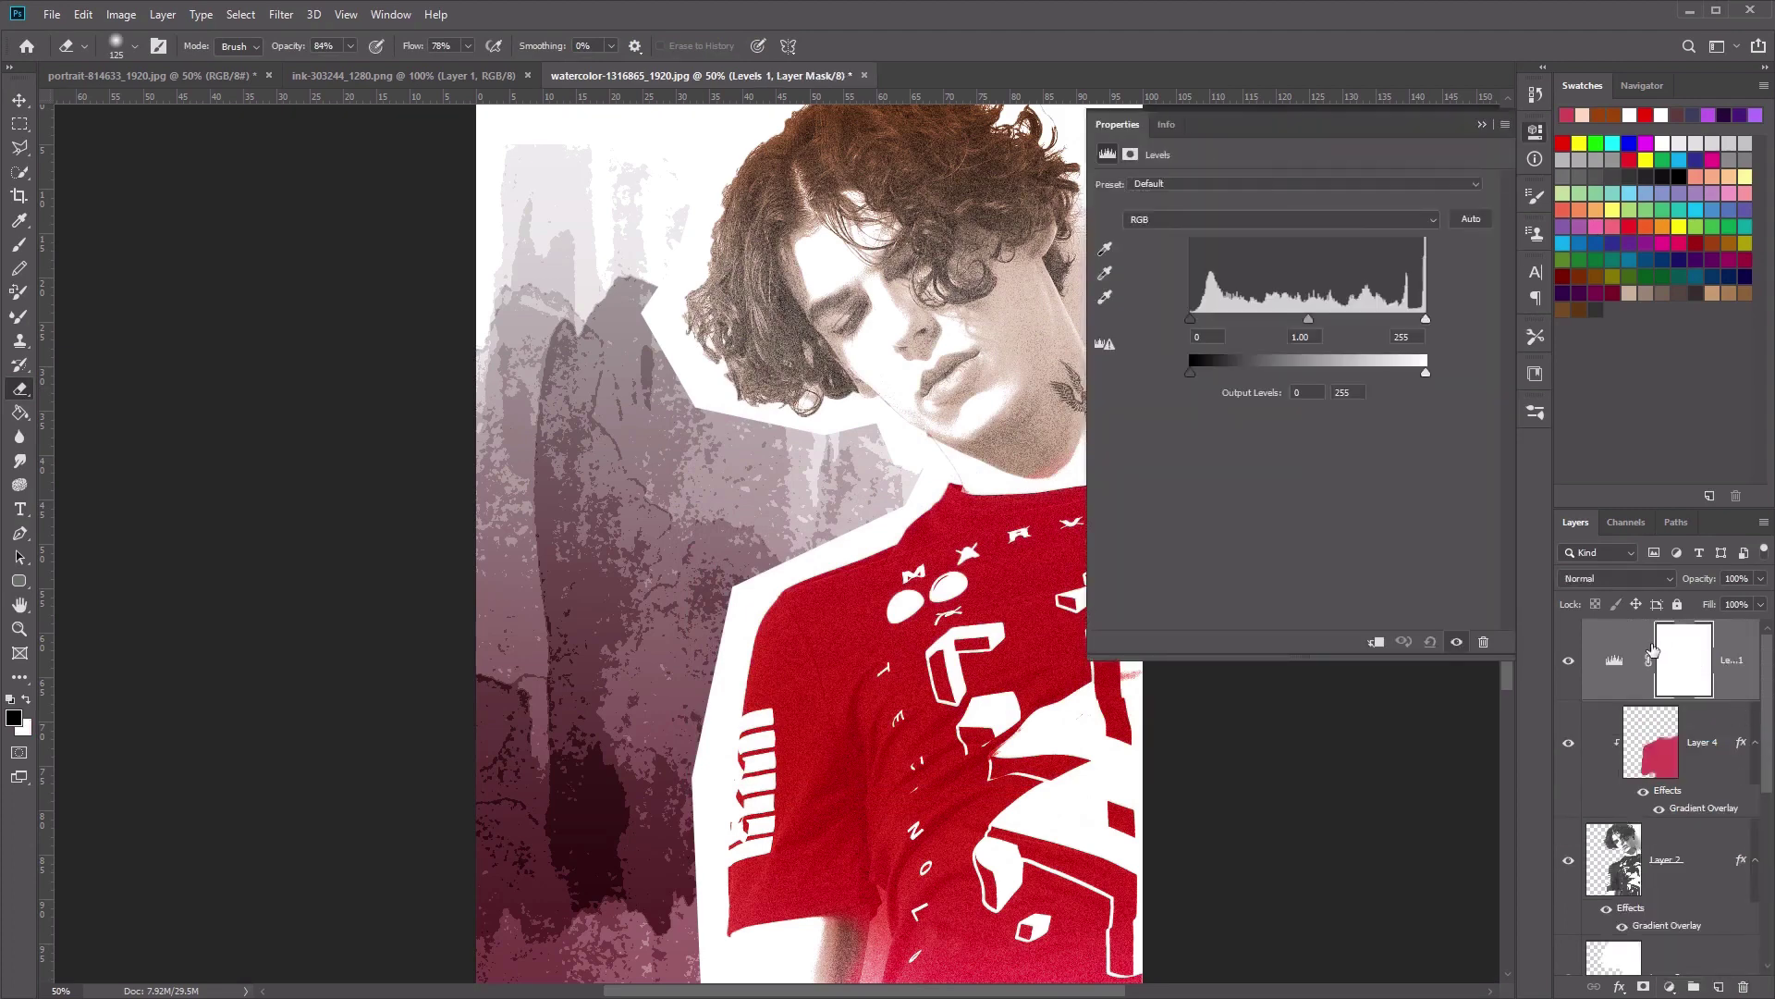
left_click(1730, 660)
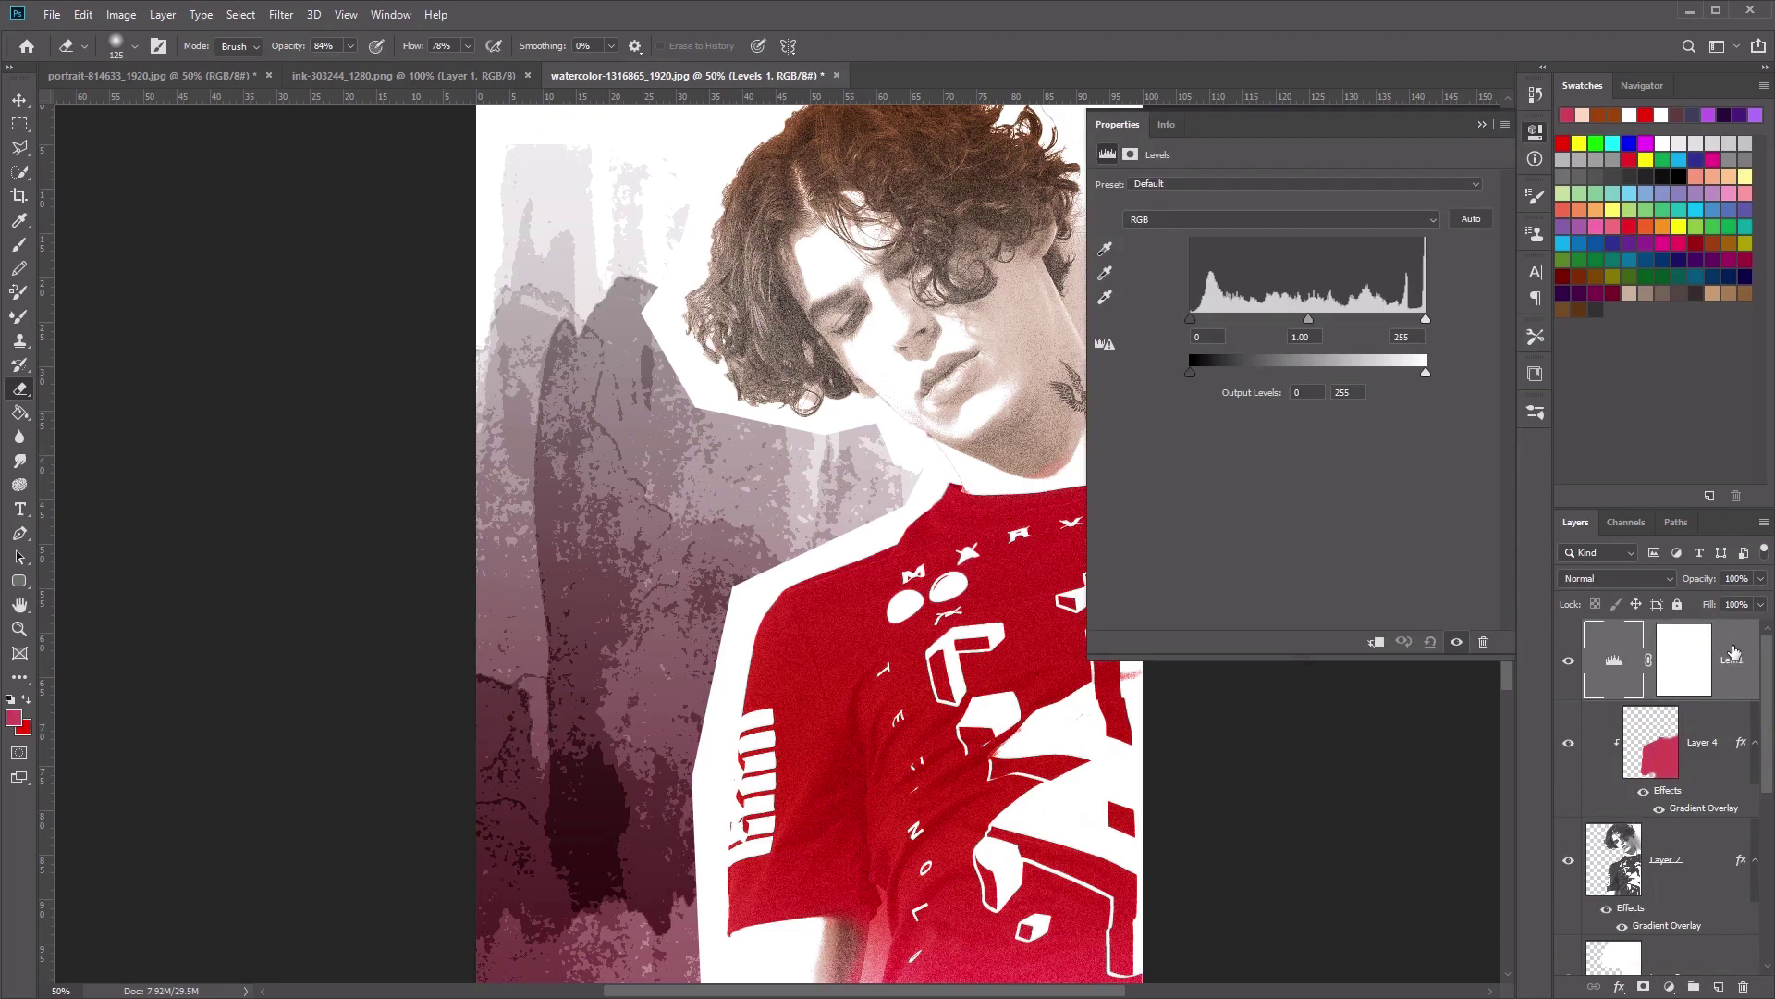
right_click(1734, 653)
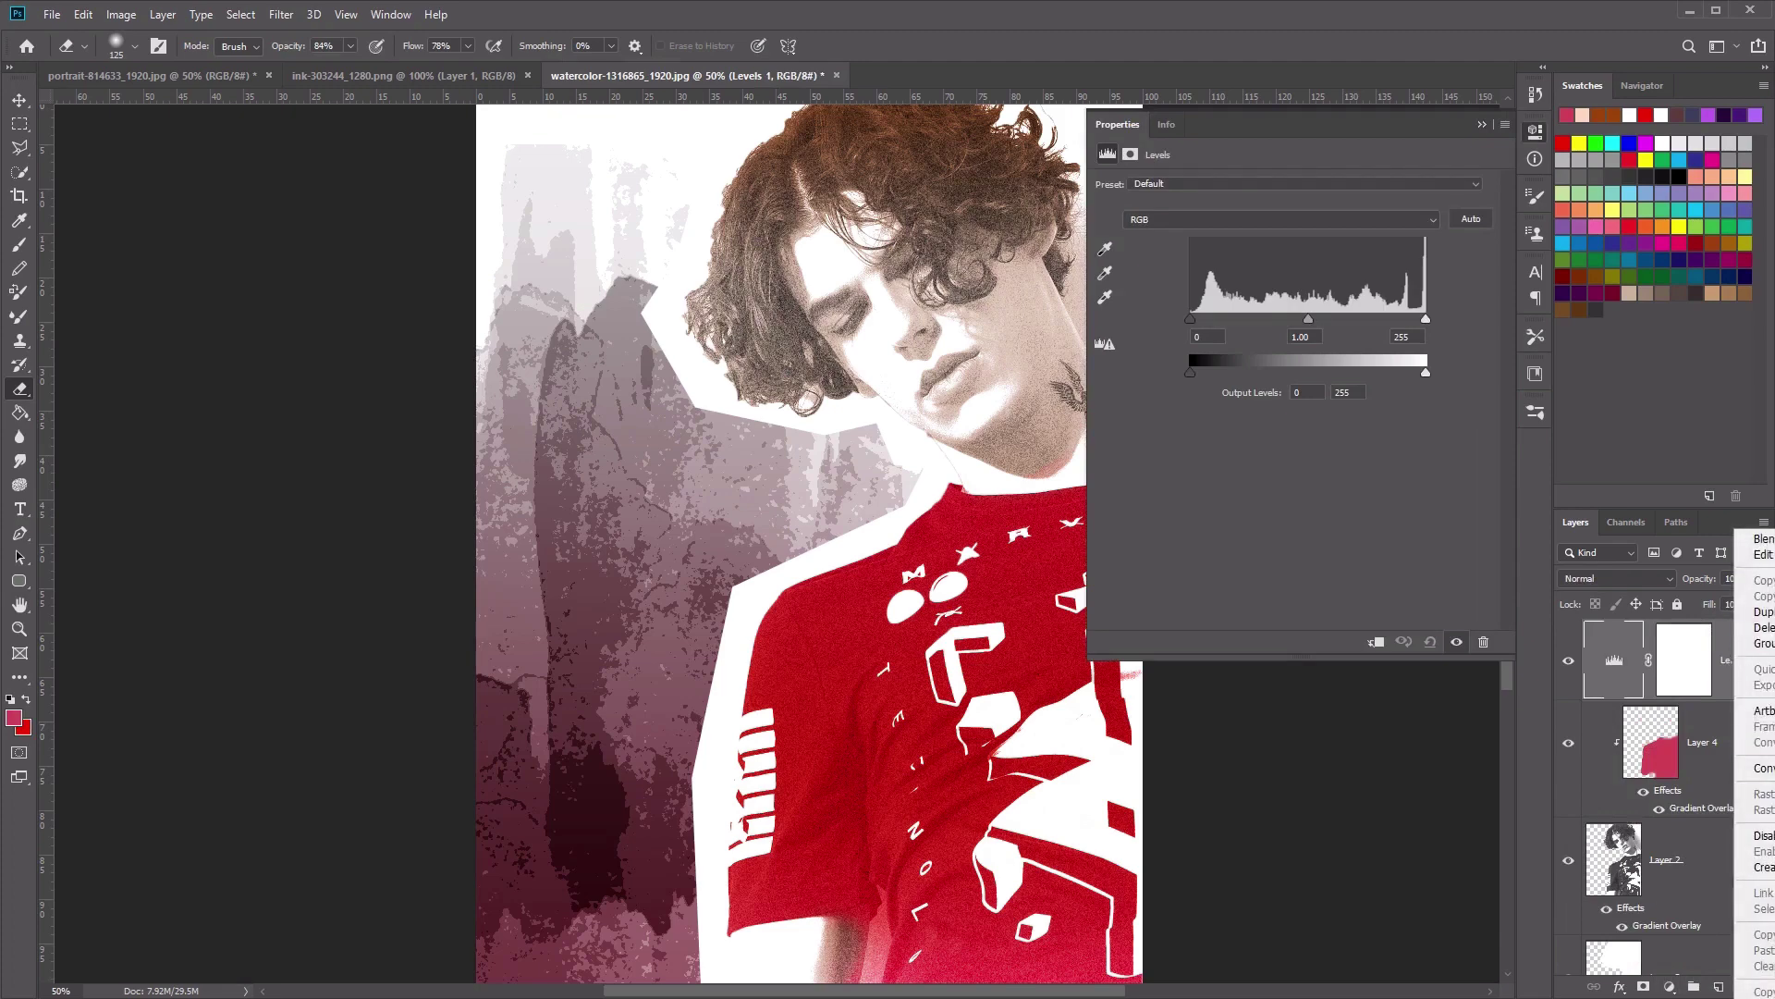
left_click(1762, 866)
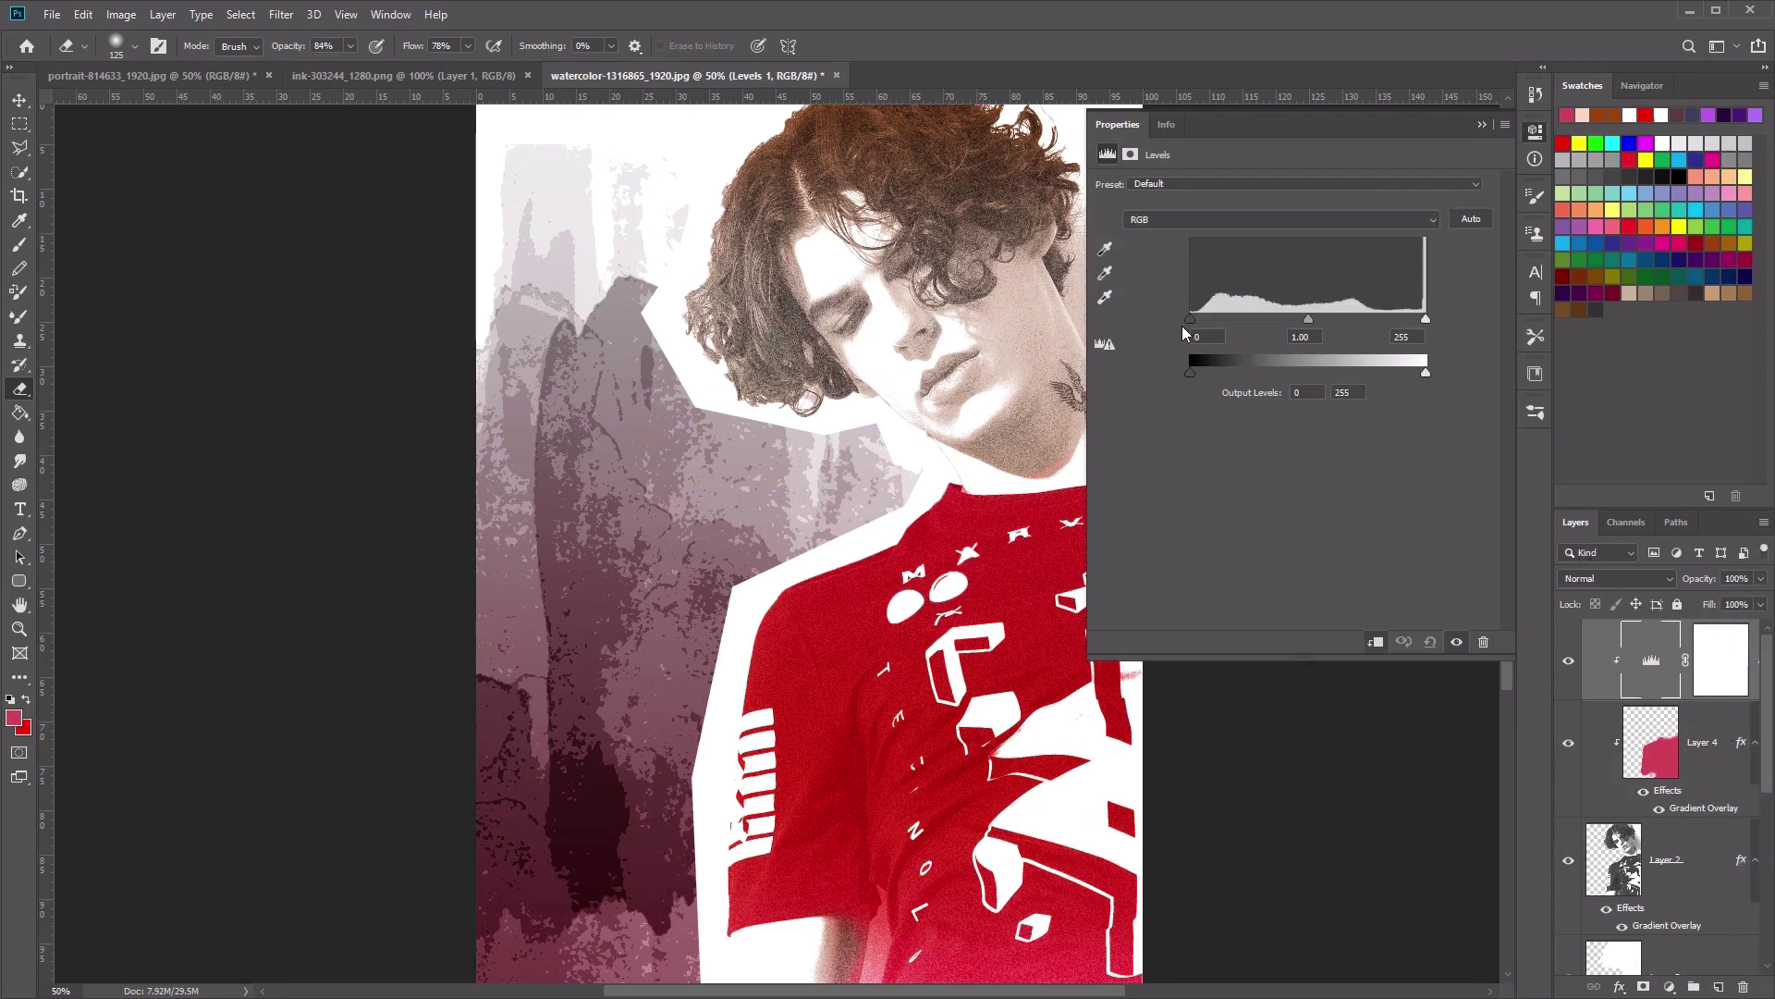
- Set the Levels input values to 39 for shadows, 0.69 for midtones and 247 for highlights
left_click_drag(1191, 324, 1221, 326)
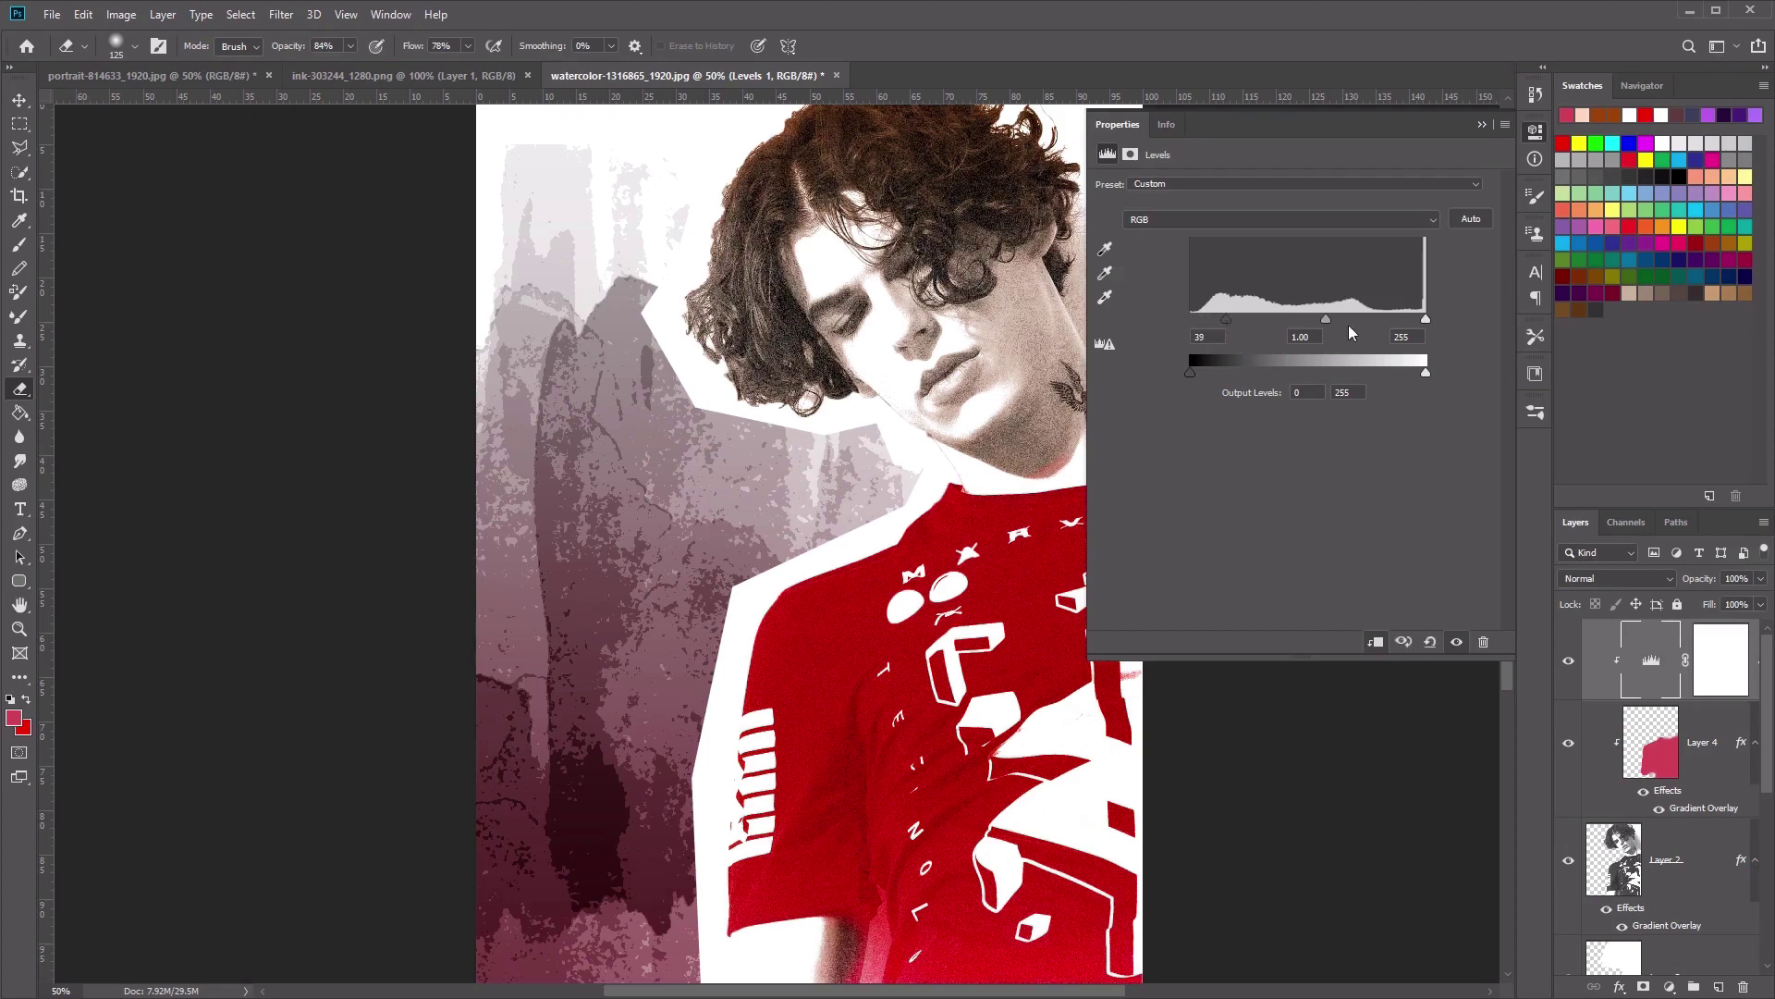
left_click_drag(1328, 319, 1347, 318)
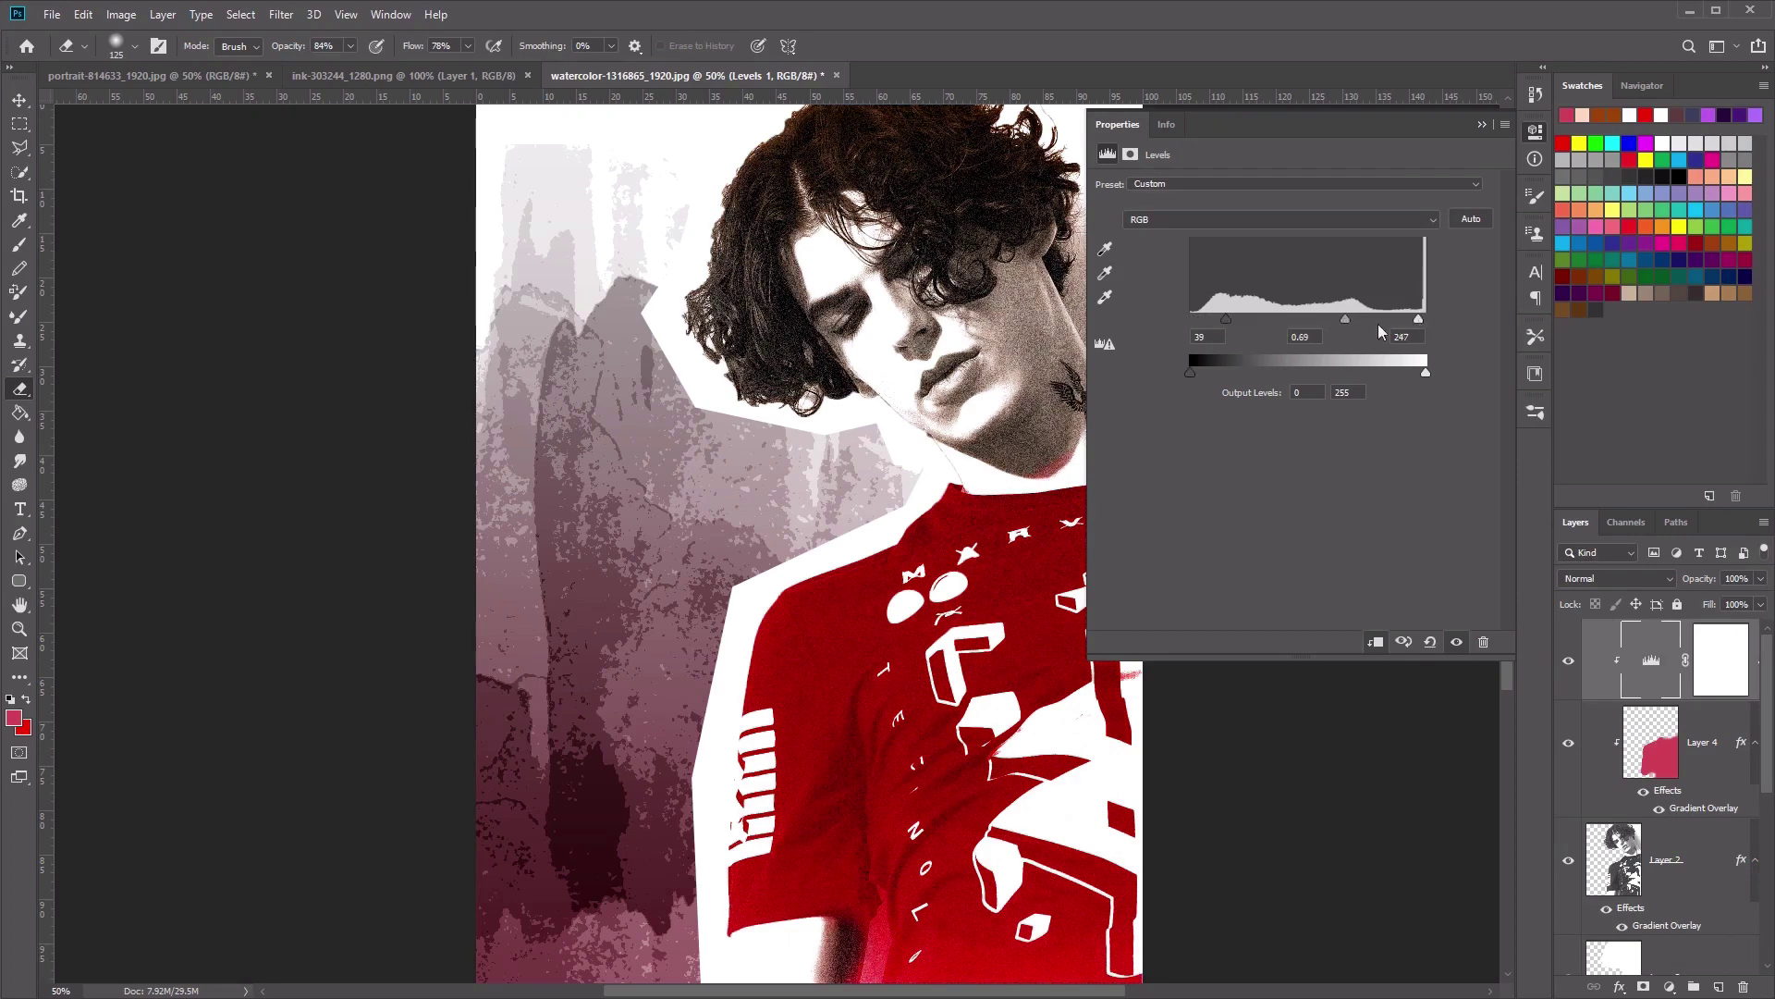
- Set the Levels adjustment's input shadows to 59 and midtones to 0.64, and target the adjustment's layer mask
left_click_drag(1343, 319, 1348, 318)
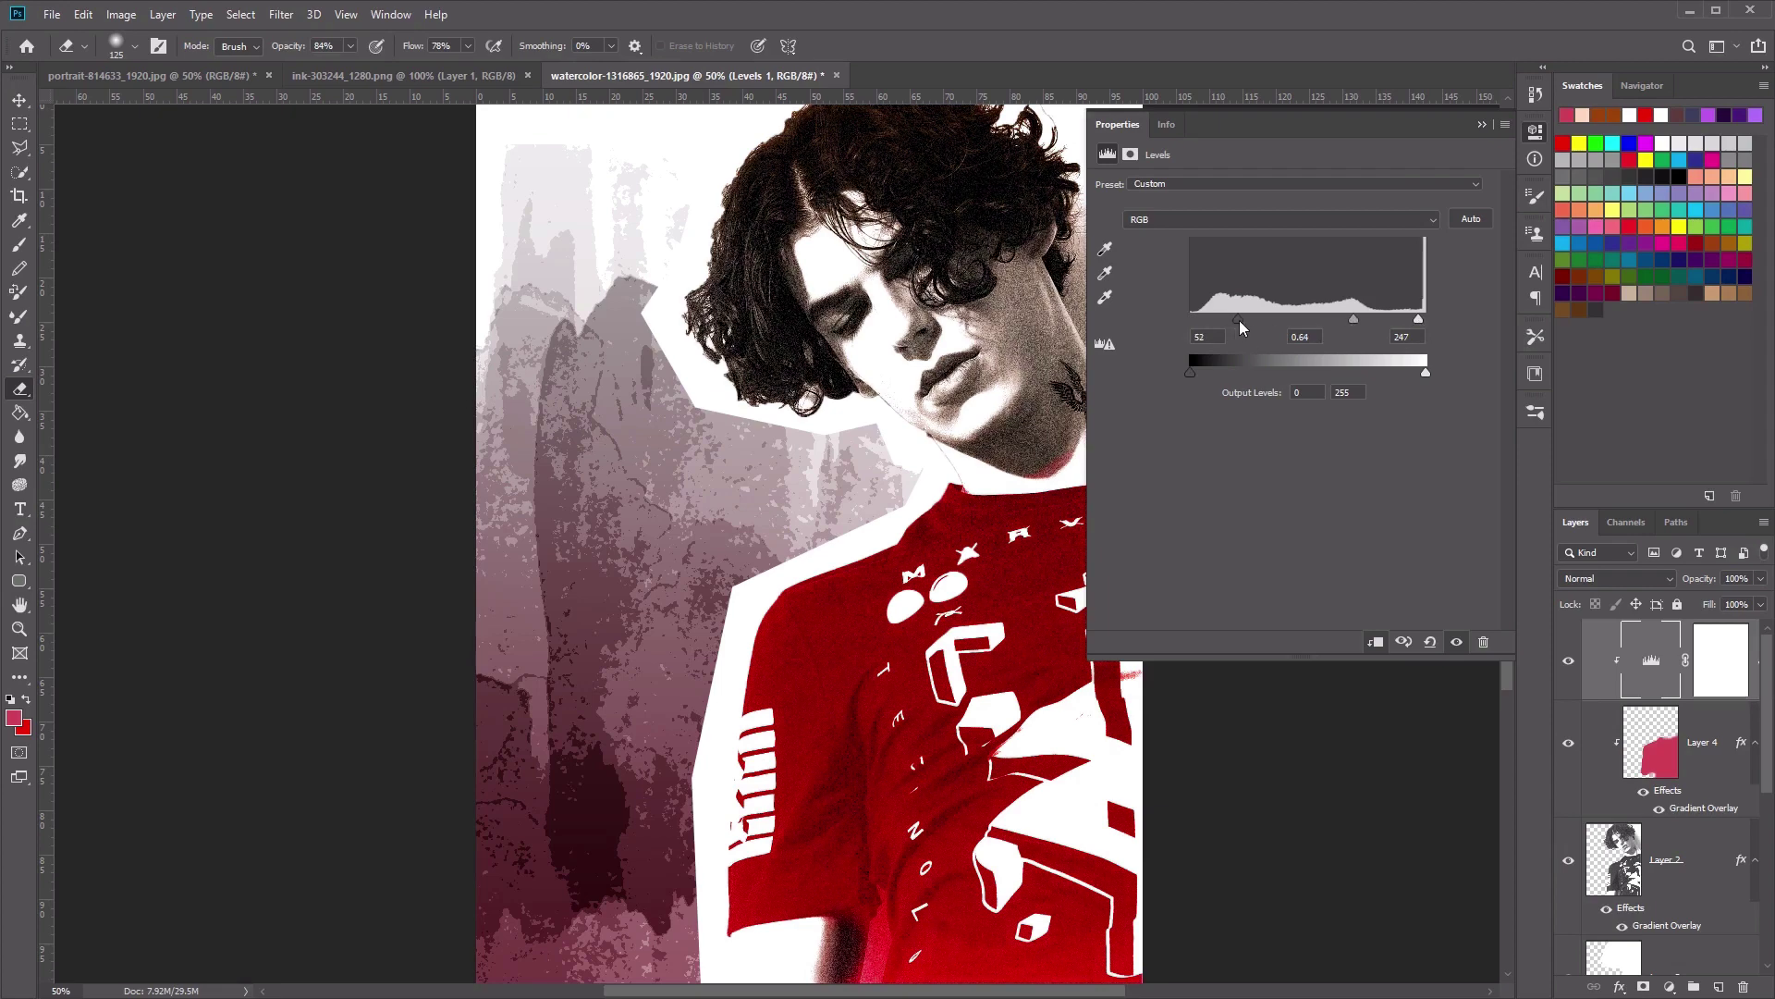
left_click_drag(1241, 320, 1242, 320)
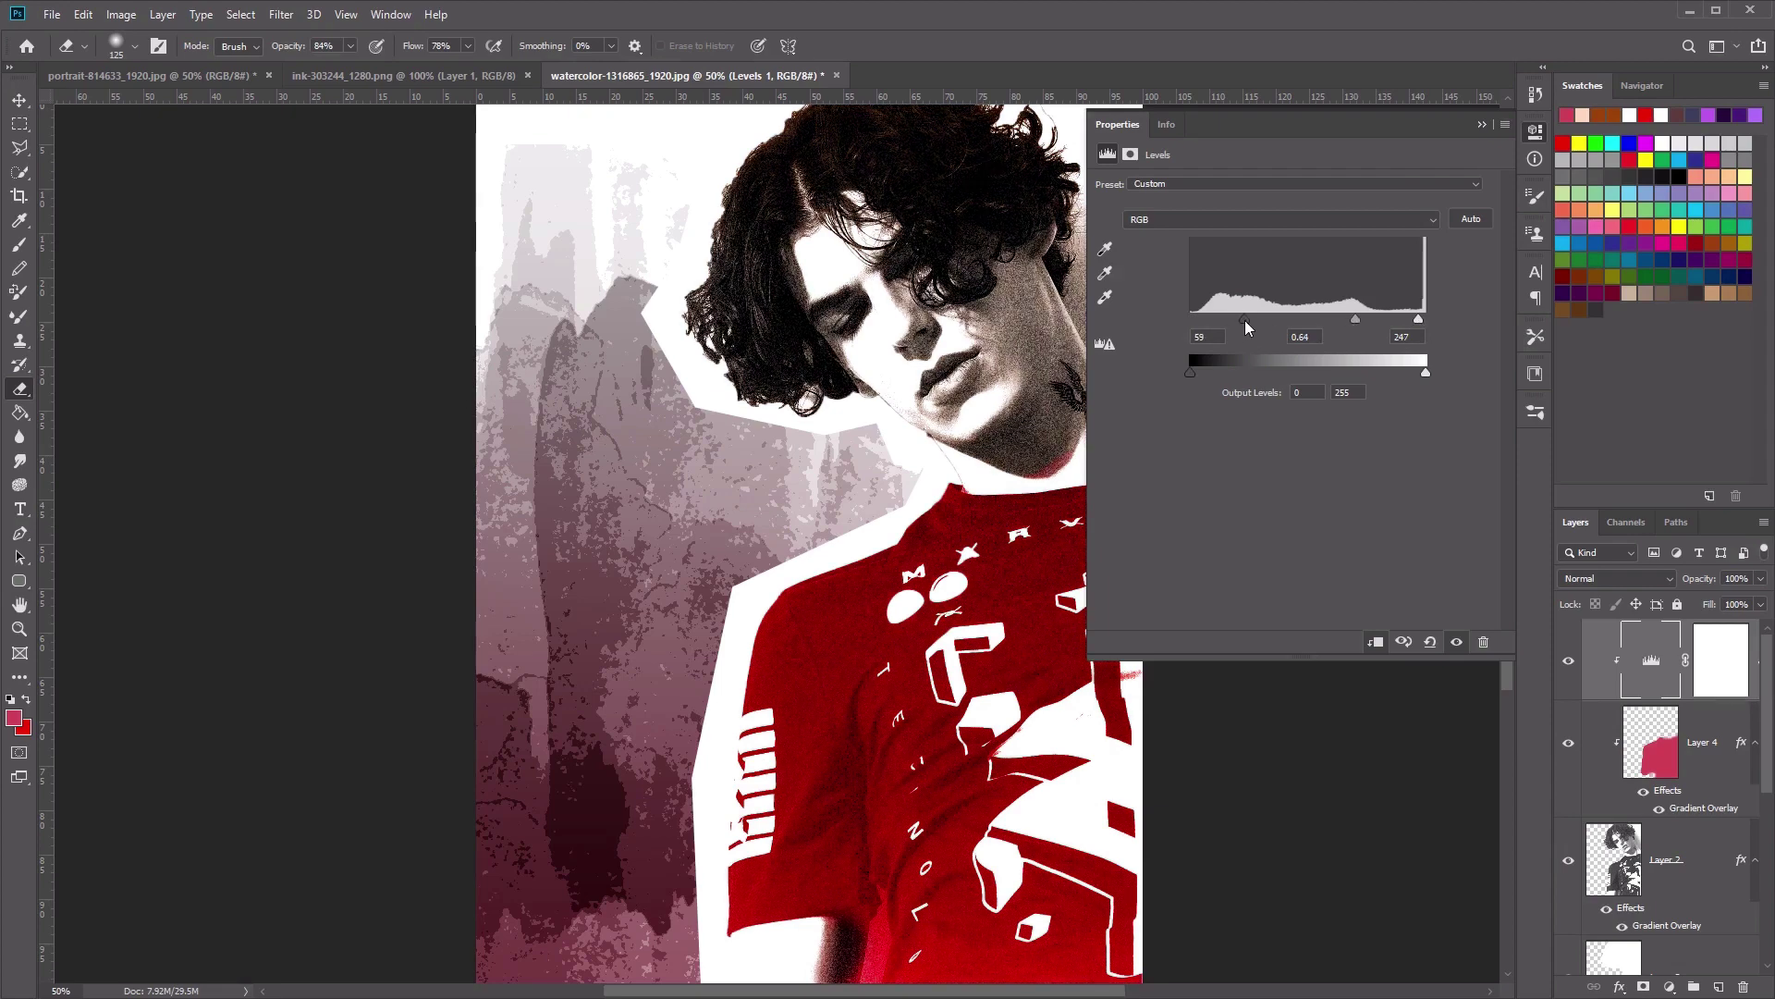
key("ctrl+backslash")
- In the ink-303244_1280.png document, select the main ink splatter with a full-height rectangular marquee
left_click(414, 78)
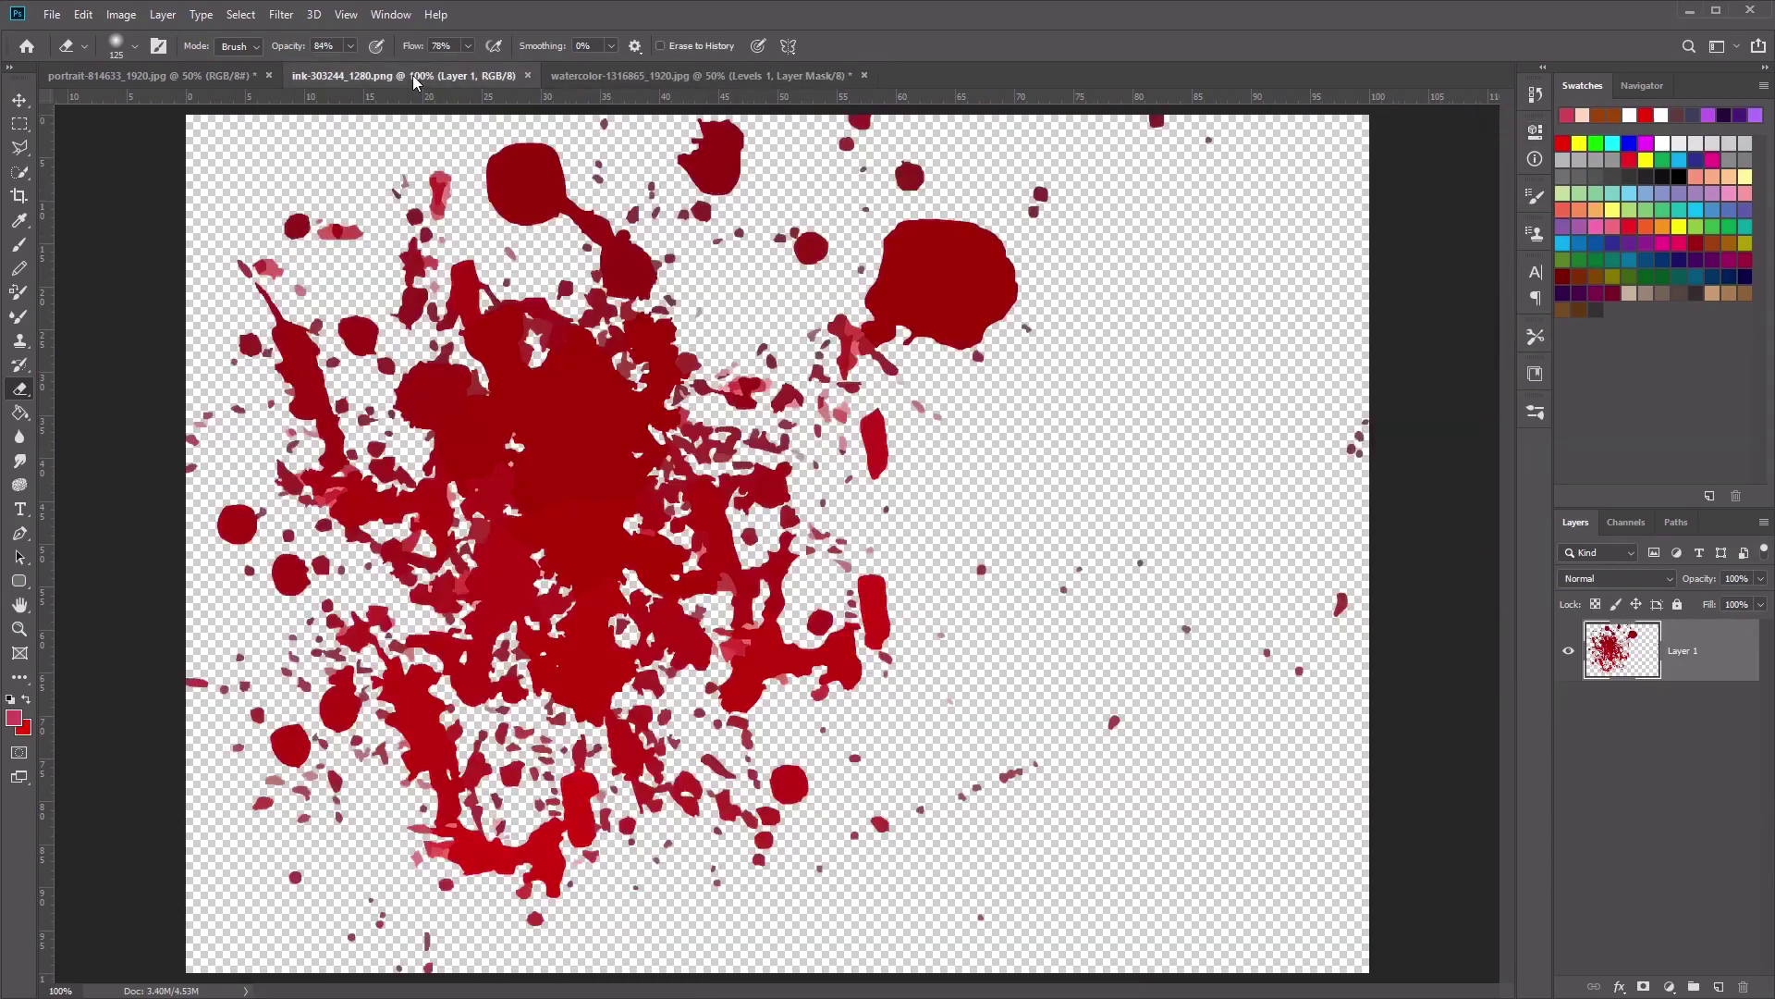
left_click(19, 124)
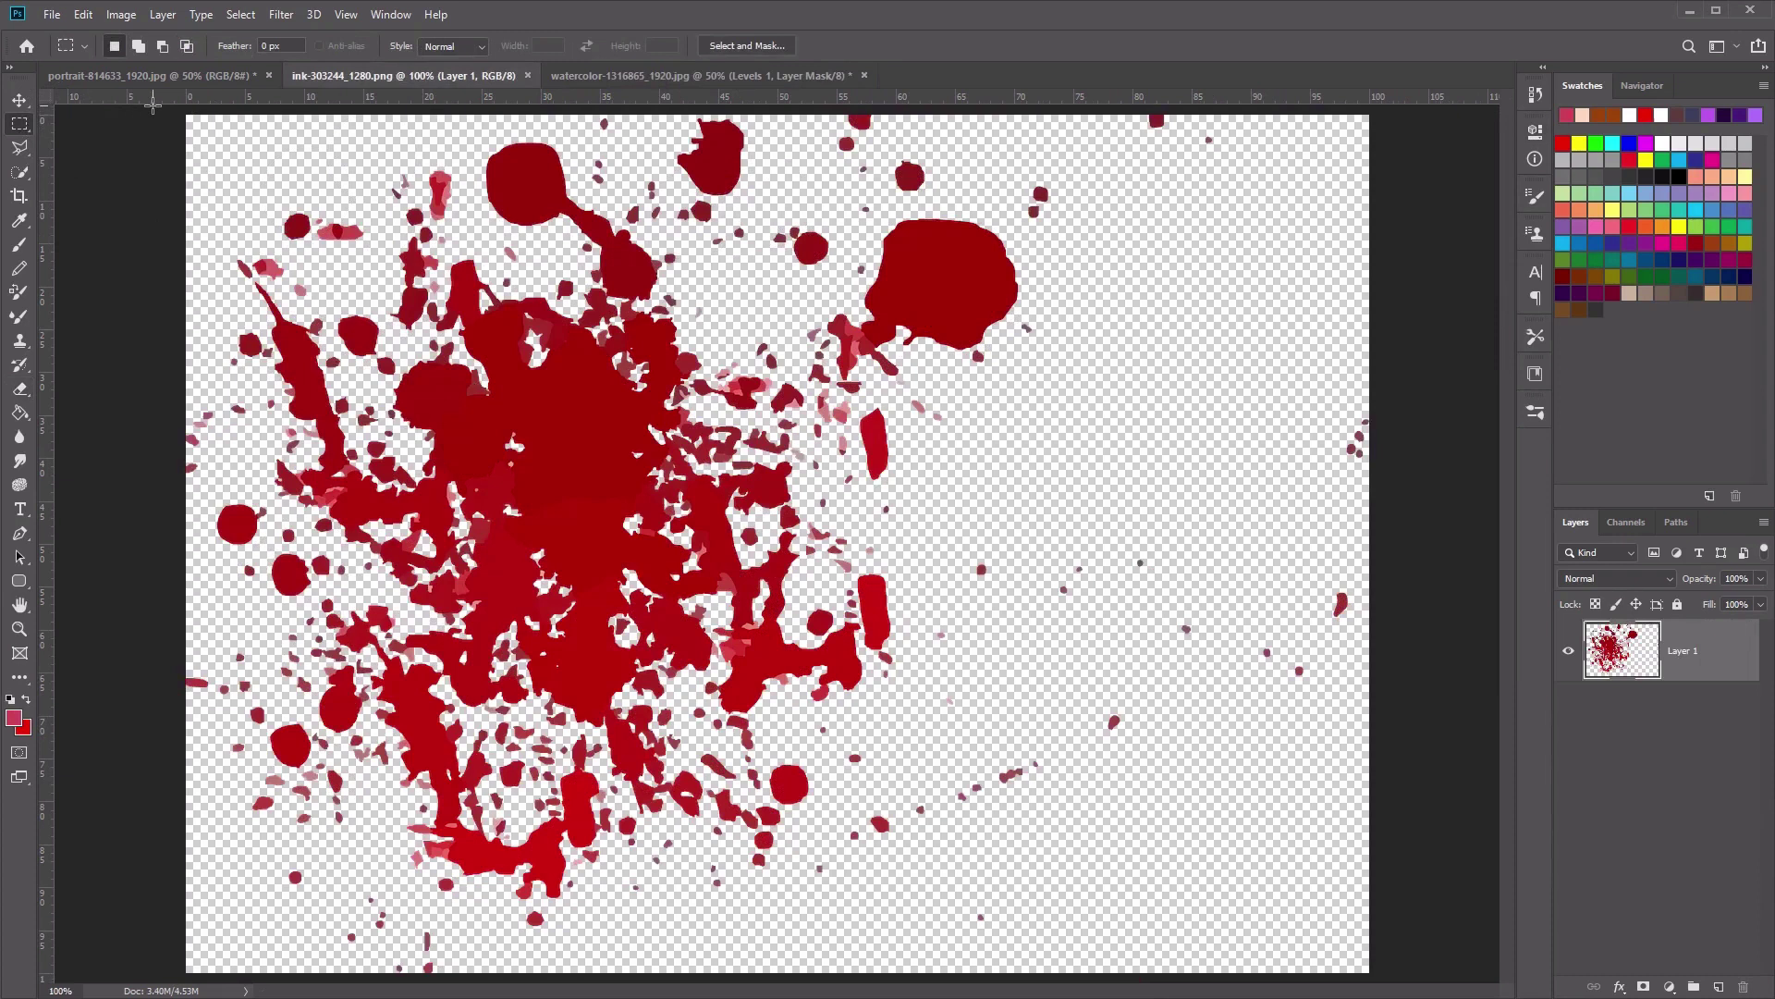
left_click_drag(157, 101, 1067, 978)
- Define the selected ink splatter as a brush preset named "splatter"
left_click(82, 15)
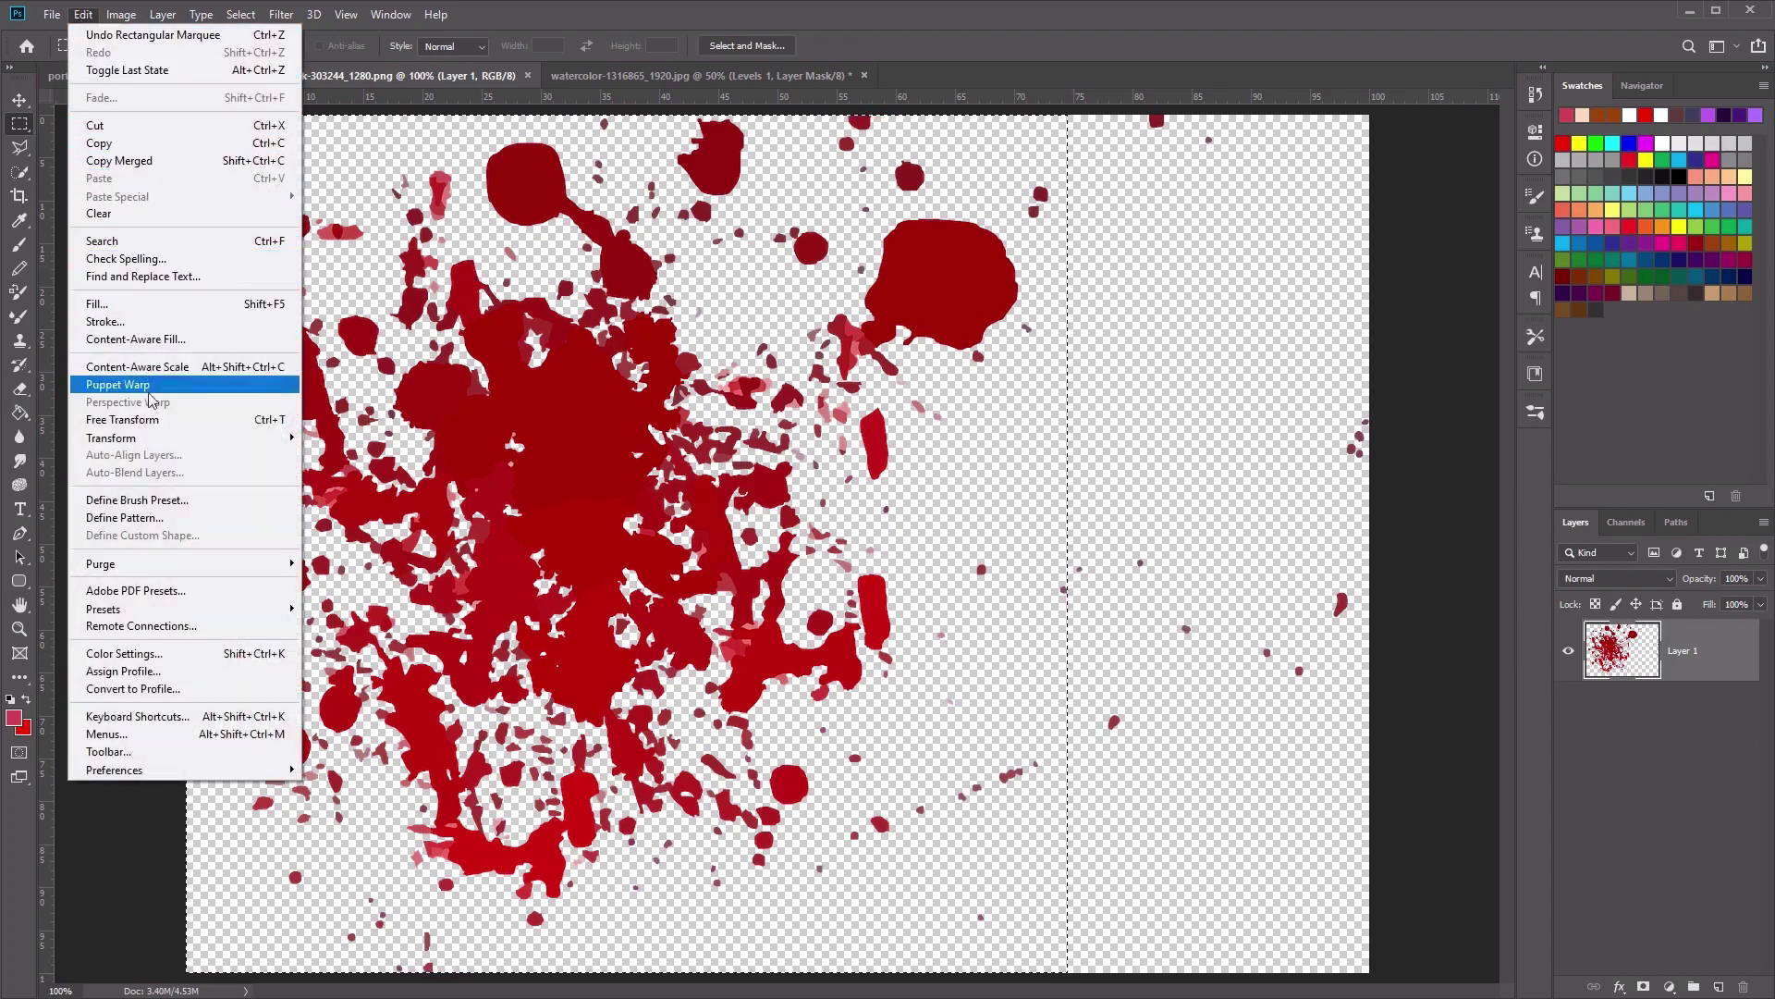
left_click(171, 501)
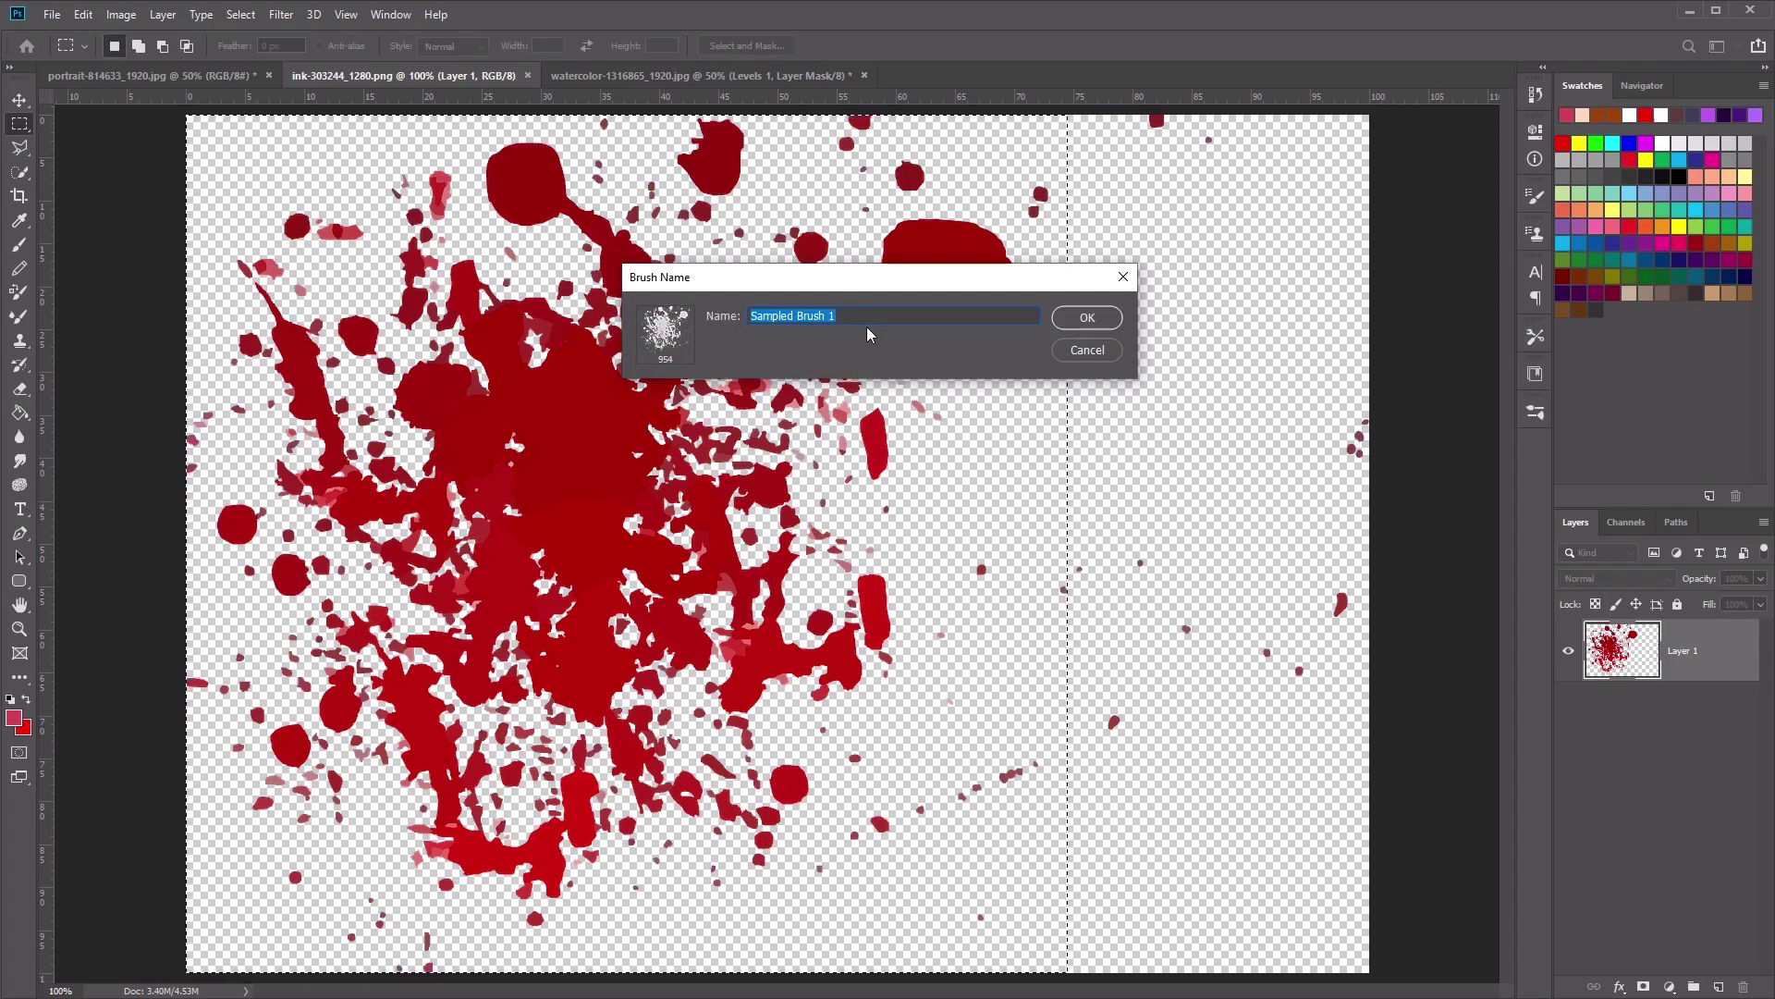
type("spla")
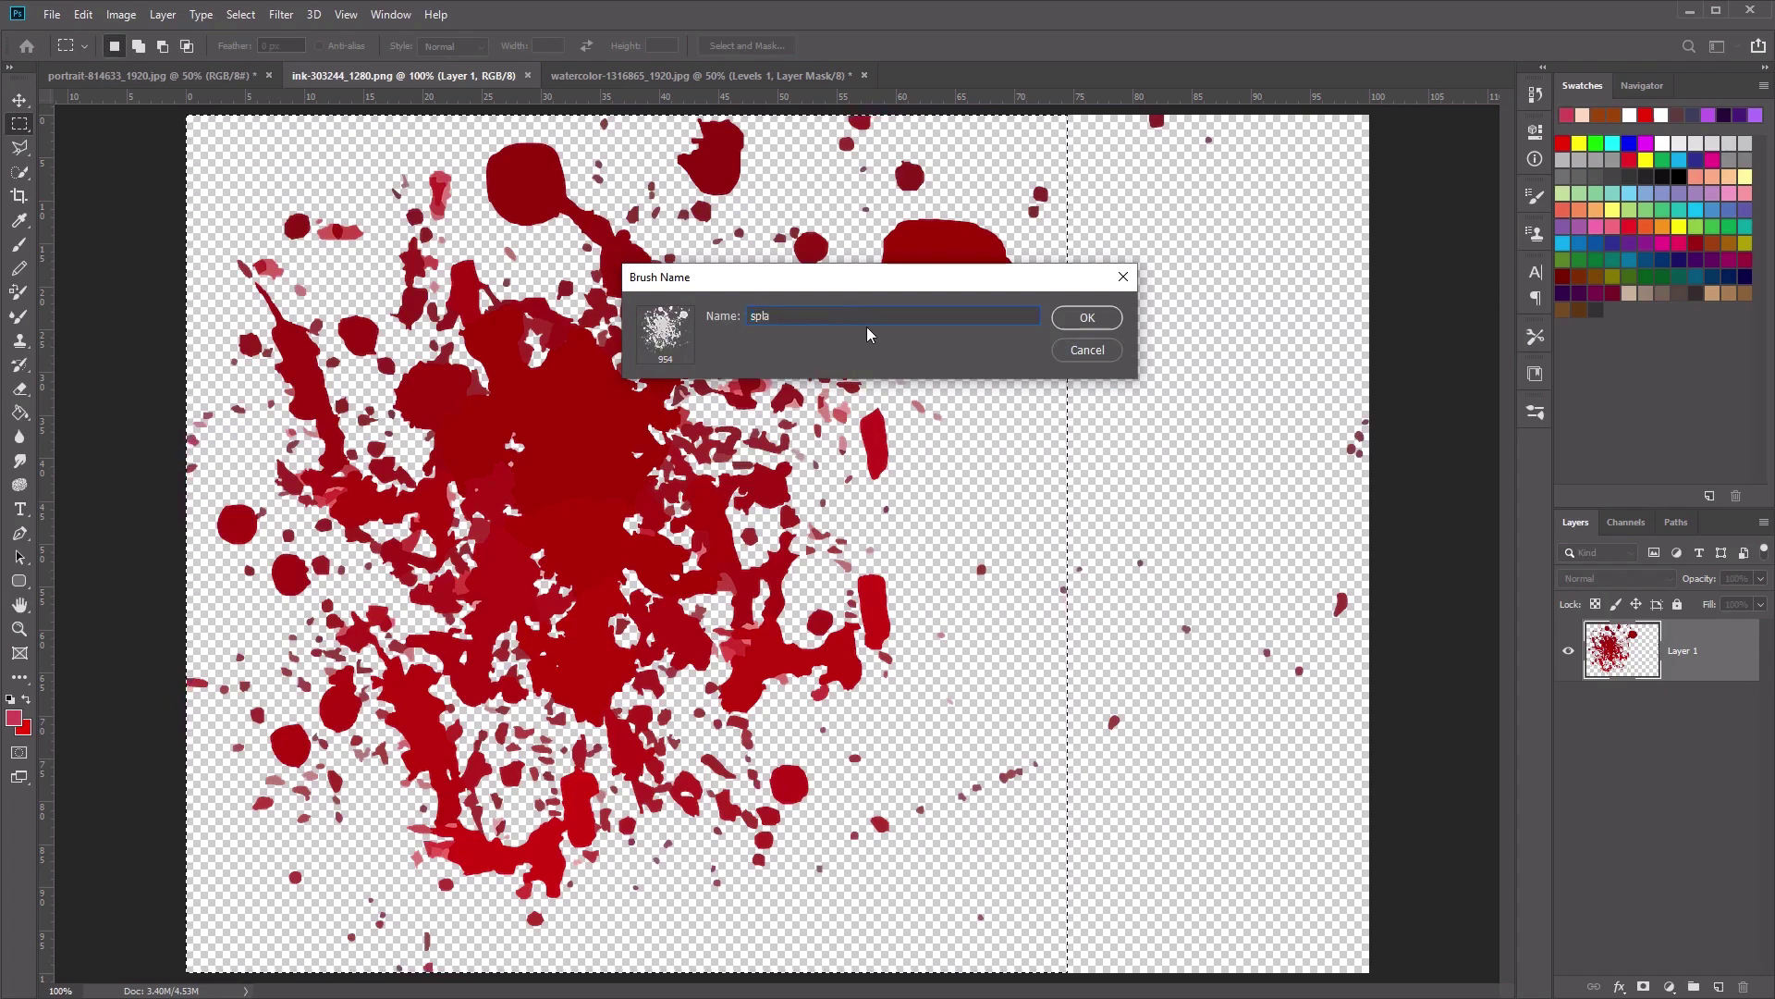
type("tter")
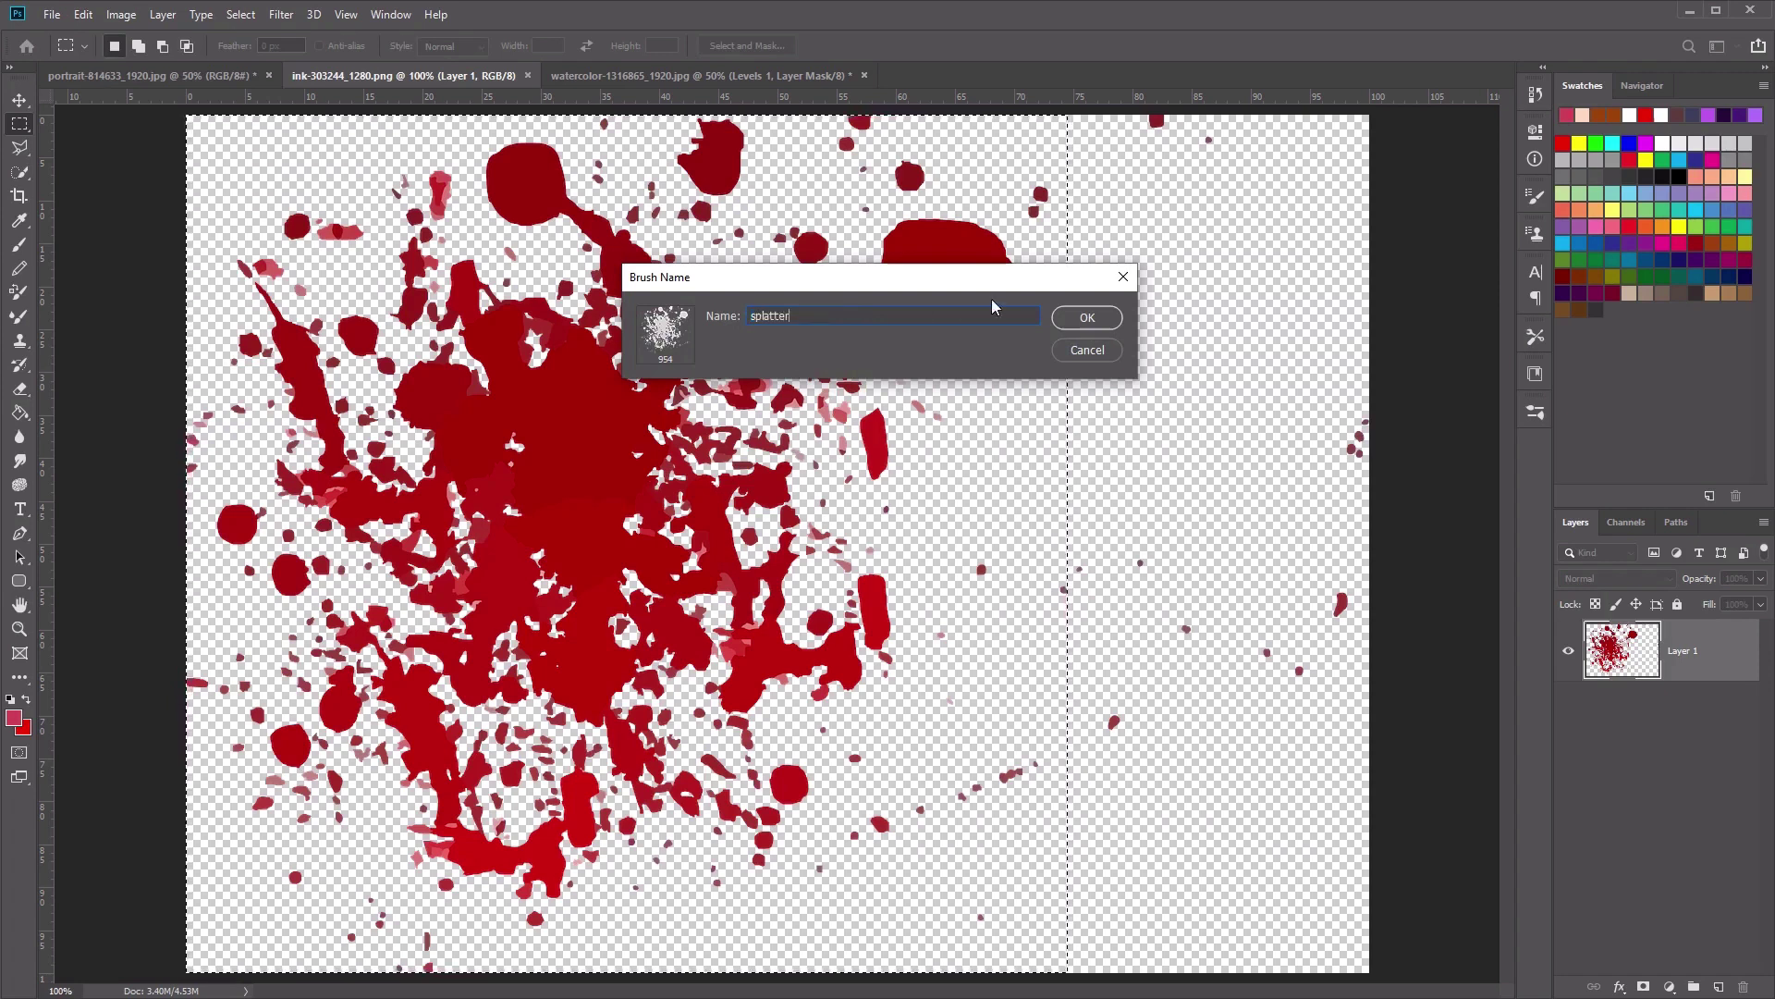
left_click(1086, 317)
- Switch to the Brush tool and add a new layer directly above the gradient fill layer in the watercolor document
key("b")
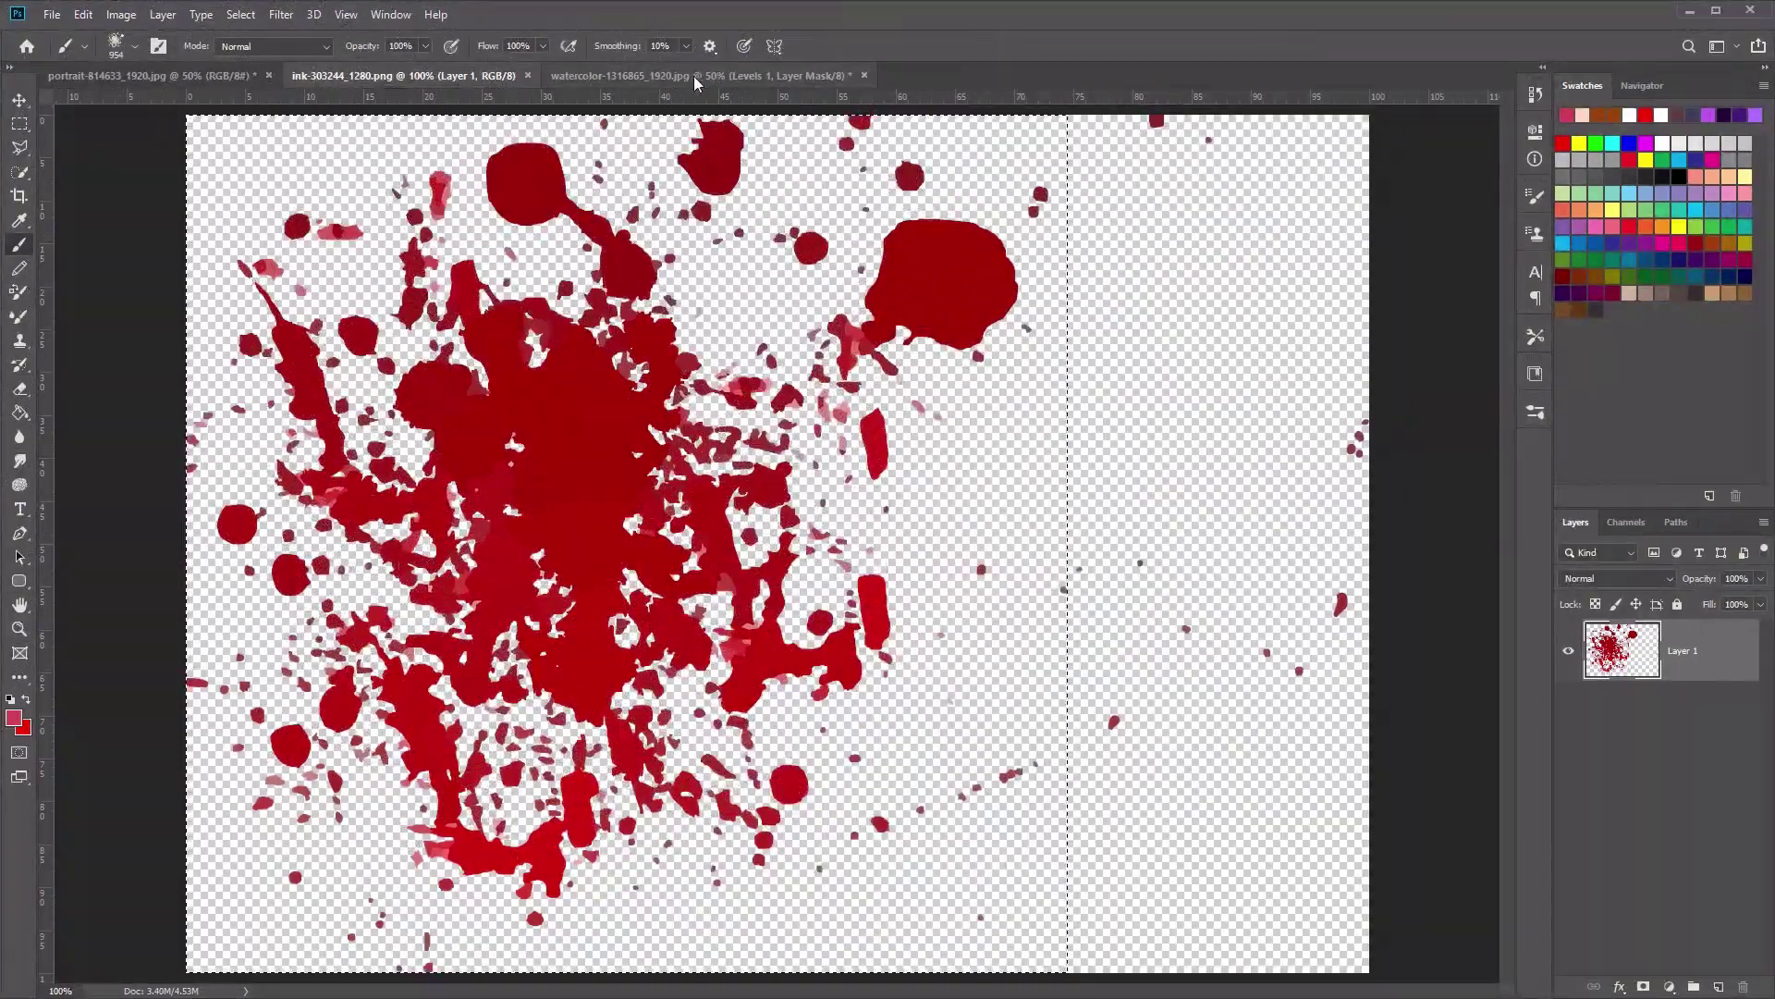
left_click(694, 76)
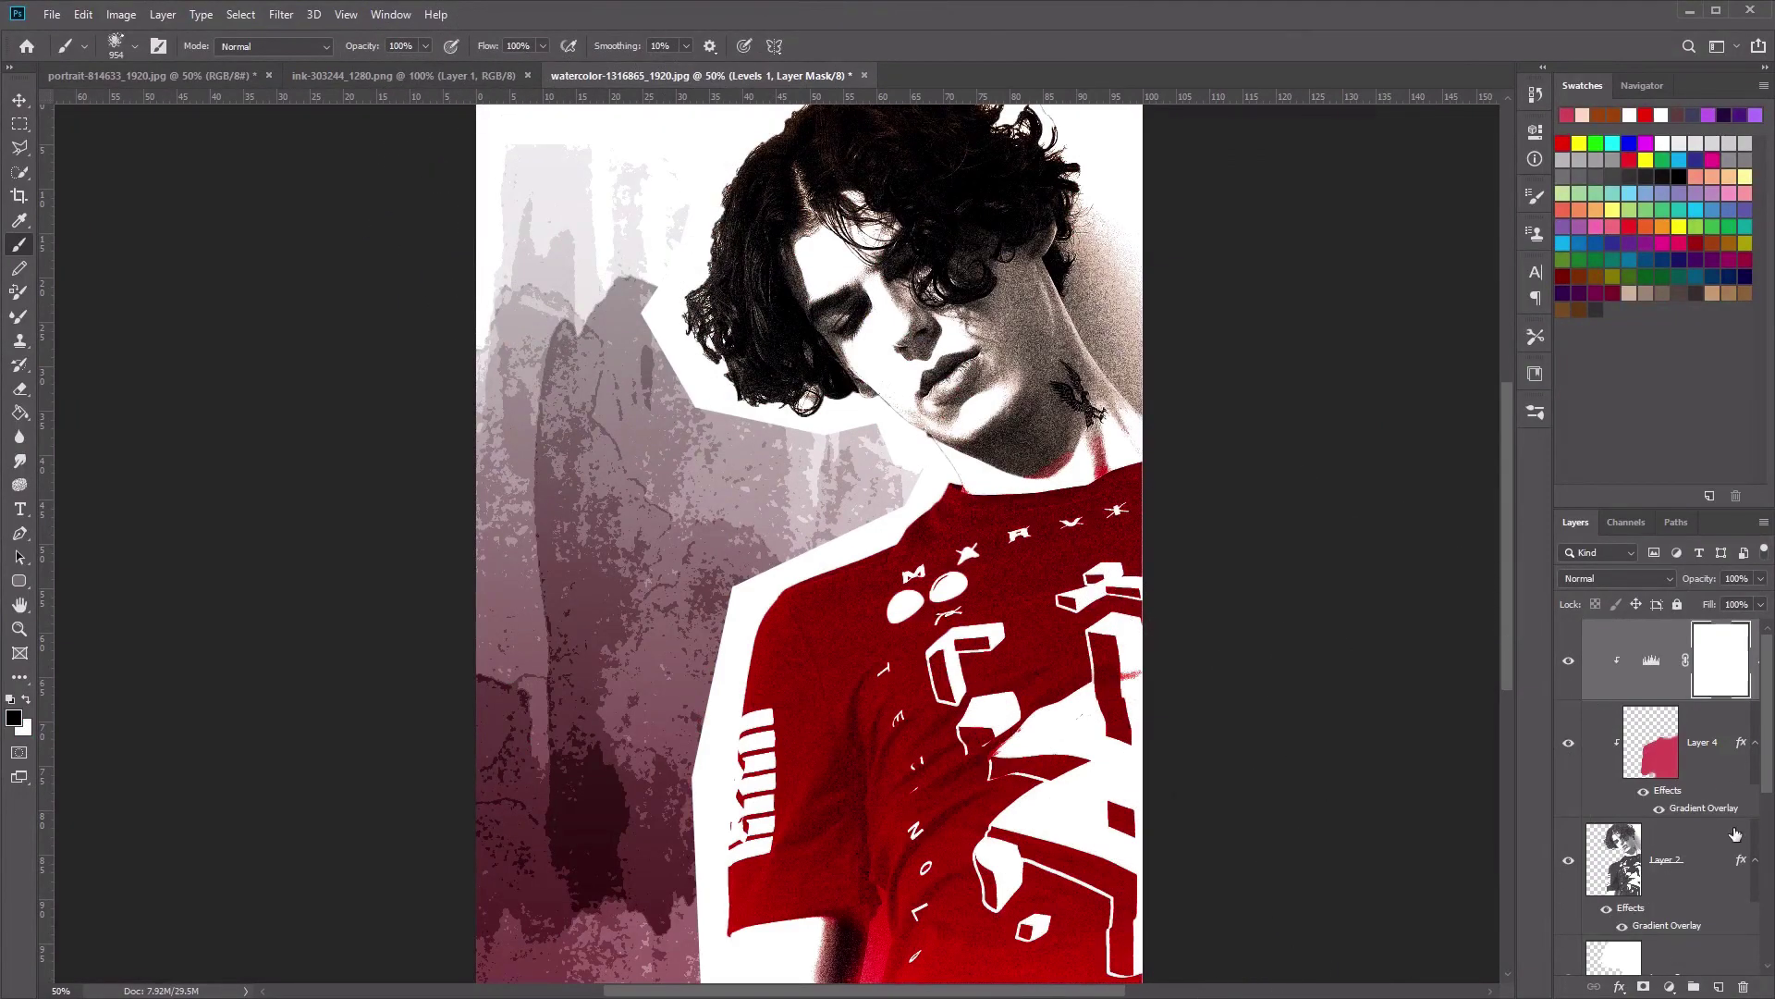
scroll(1703, 897, "down", 2)
scroll(1702, 897, "down", 1)
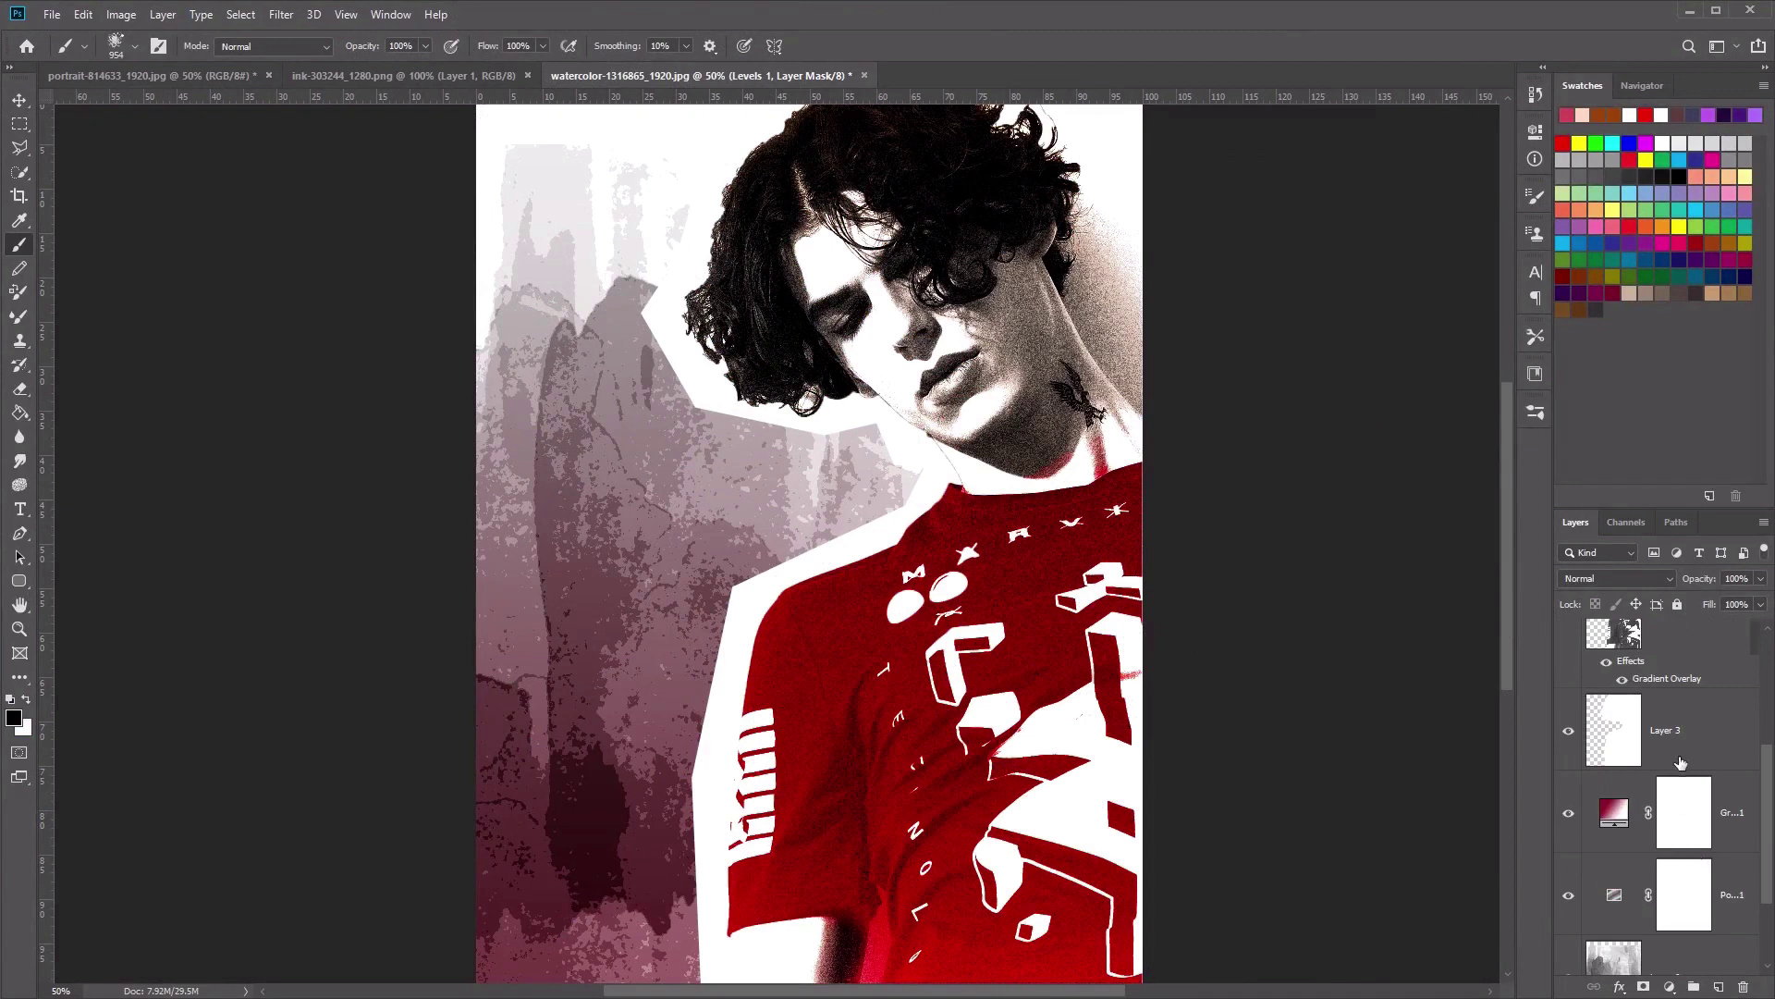
left_click(1725, 811)
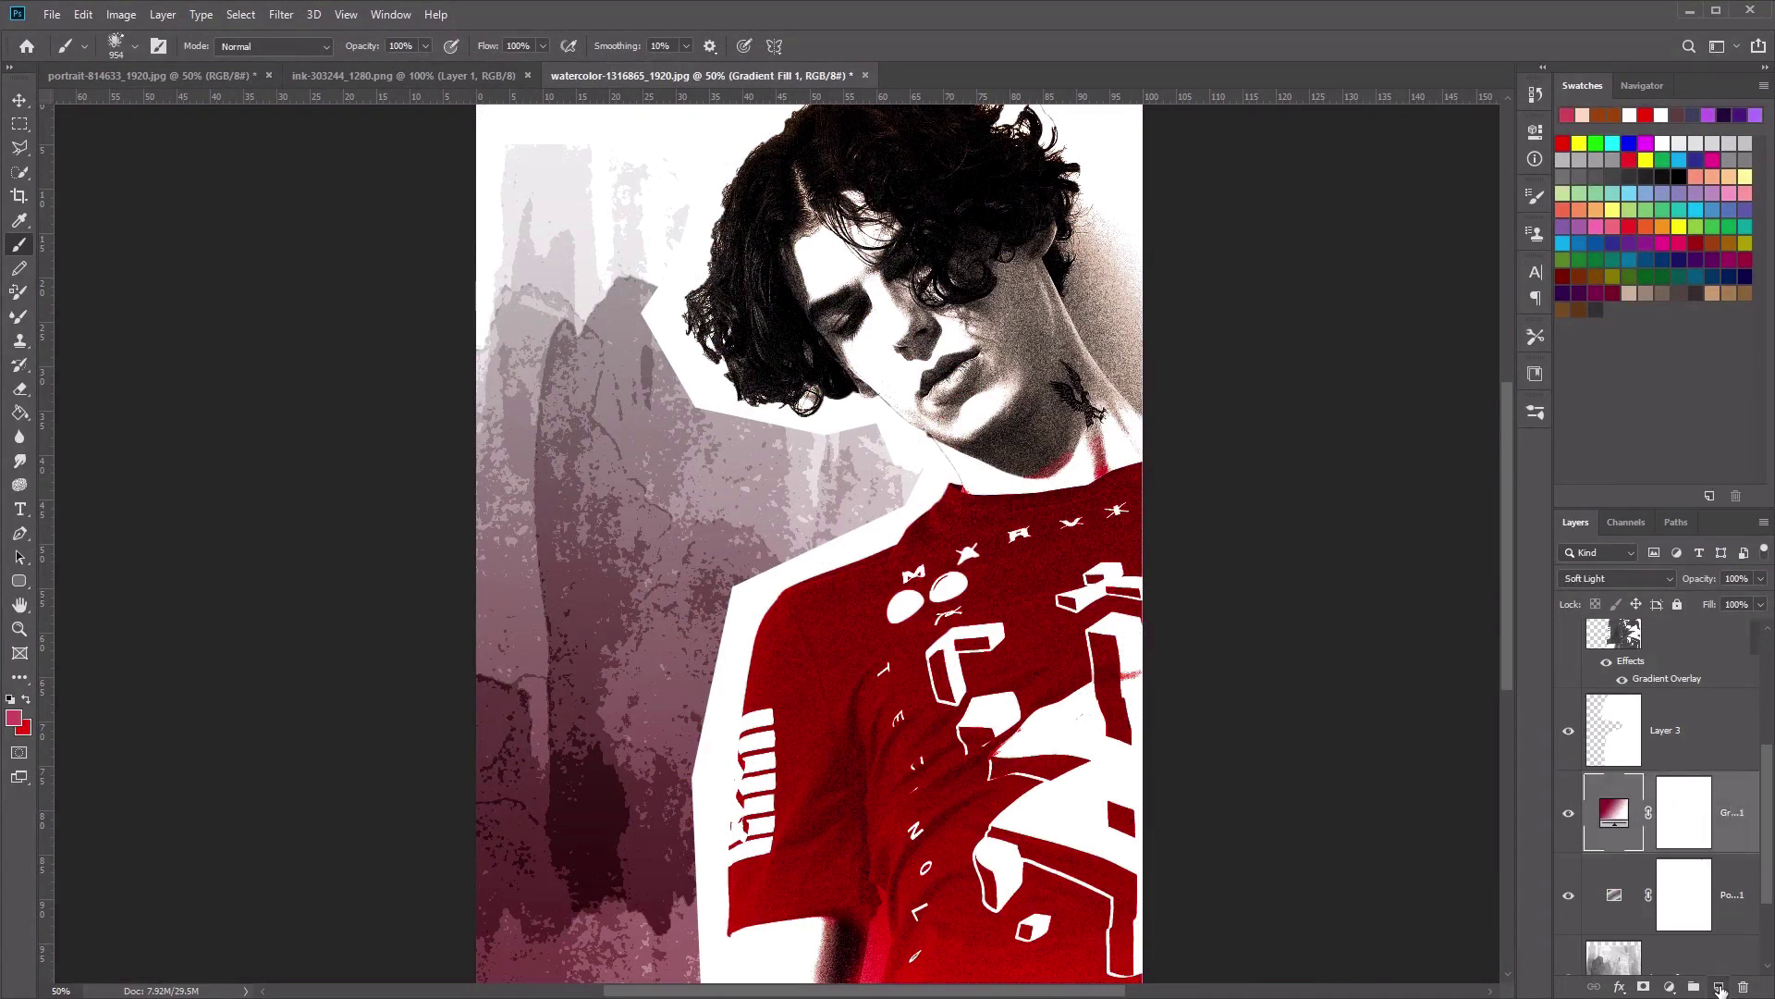
left_click(1720, 987)
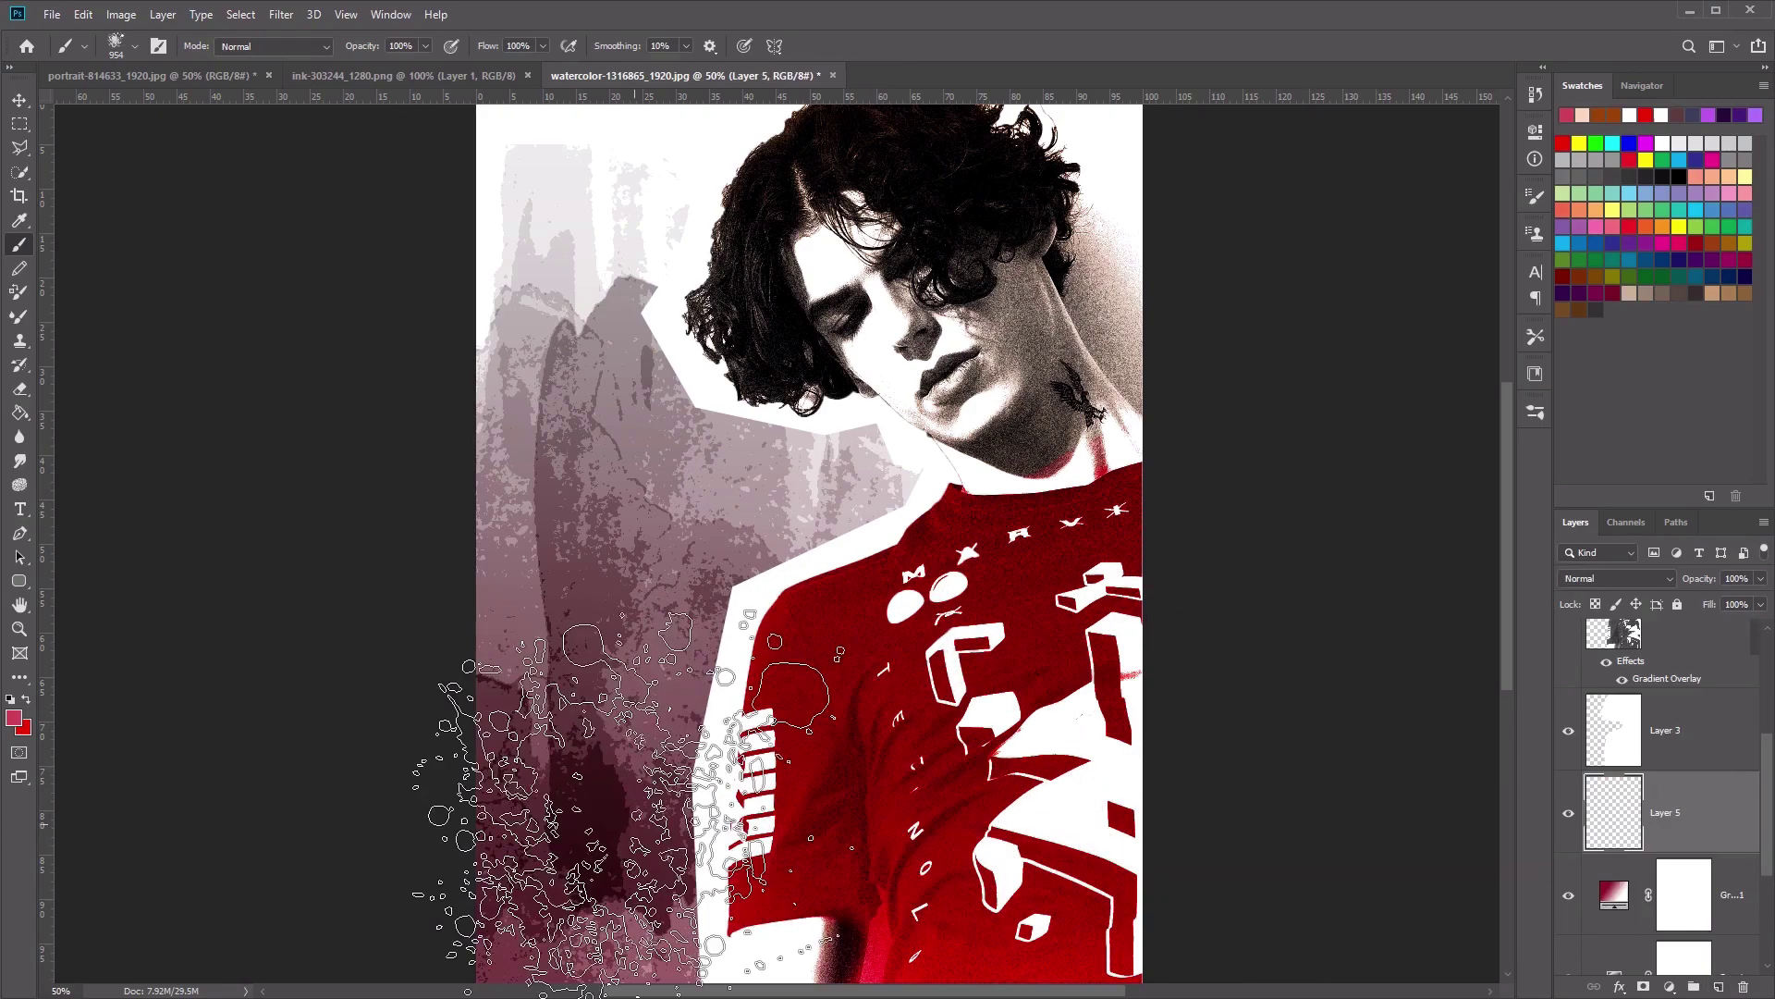
- Enlarge the splatter brush to 1400 px, try a pink splatter stamp over the lower background, and undo the stamp
key("bracketright")
key("bracketright")
key("bracketright")
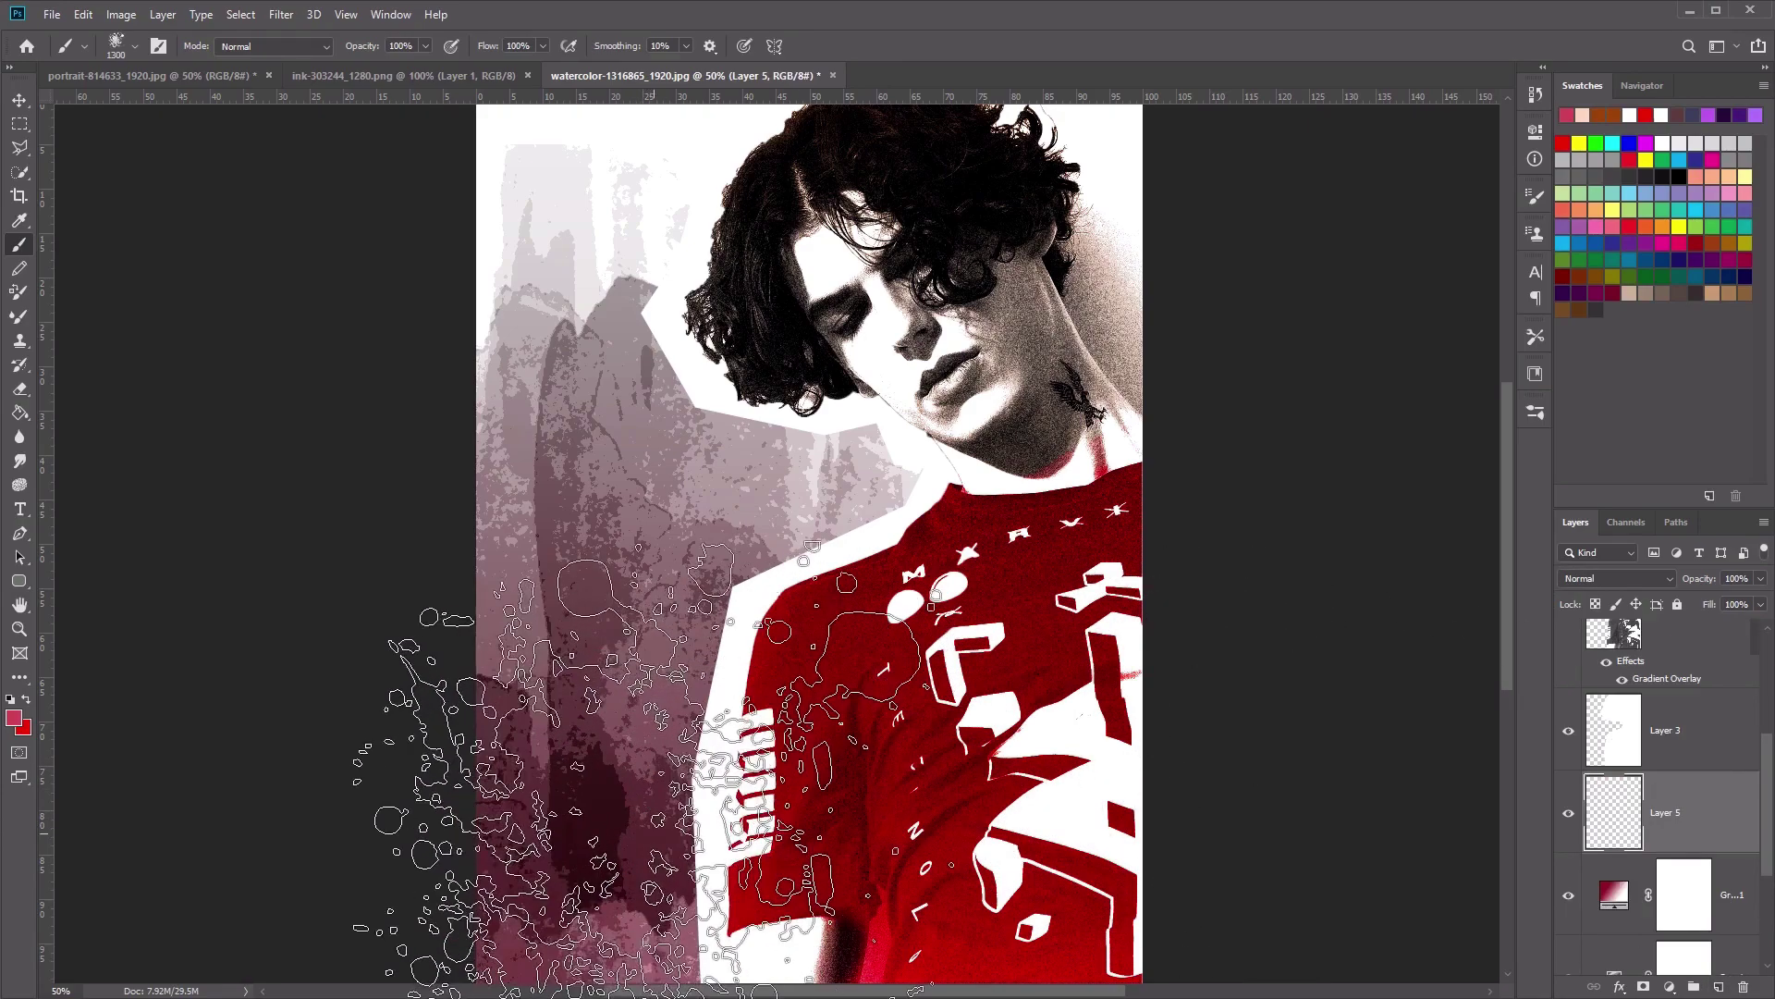
left_click(647, 786)
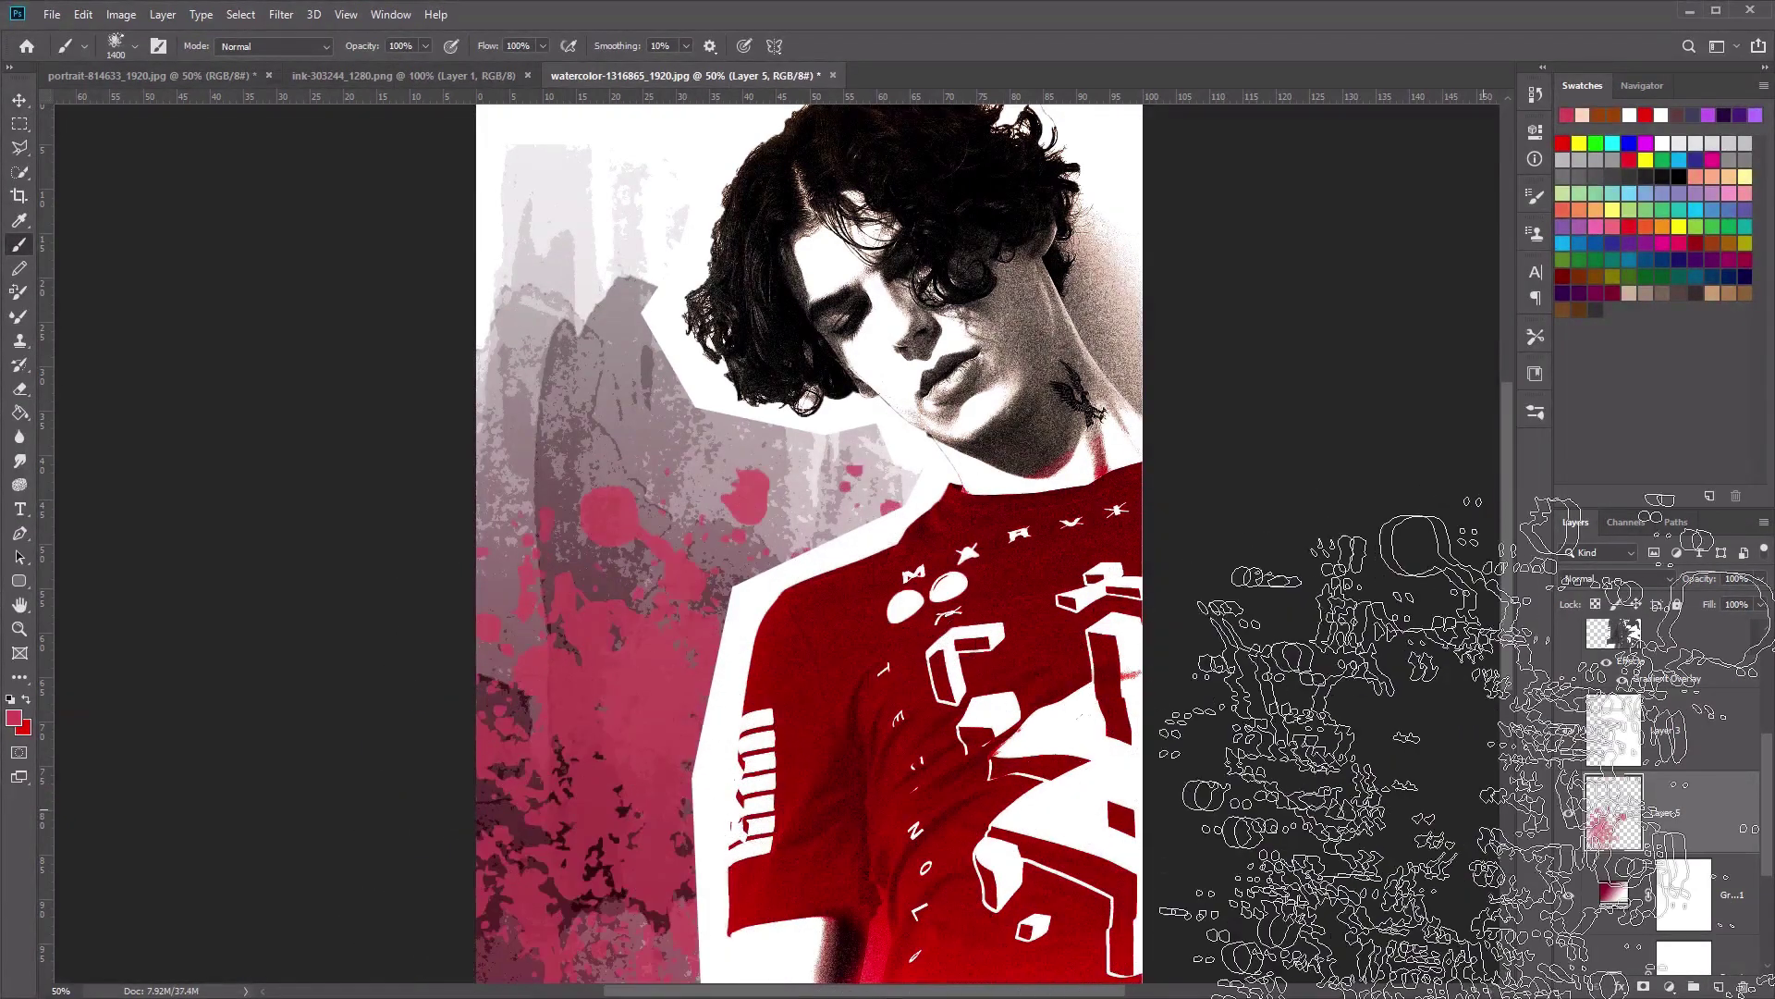
key("ctrl+z")
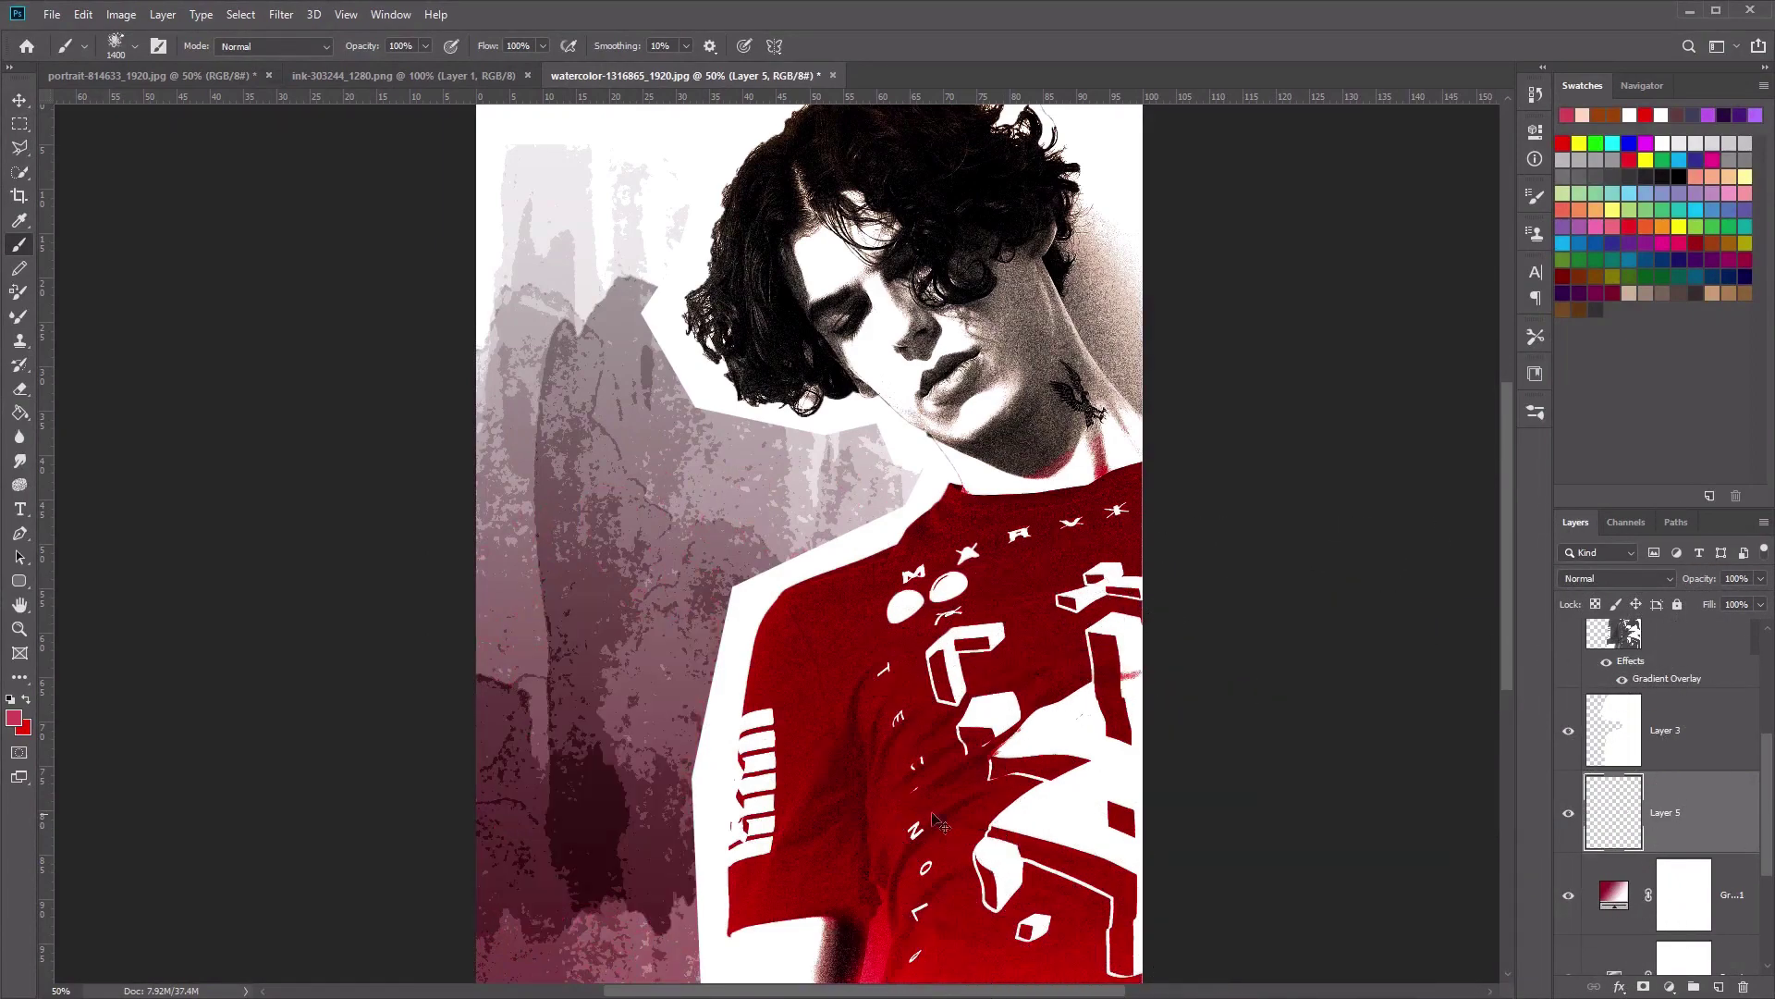
- Set the foreground colour to white and stamp the splatter brush once over the lower background beside the man's sleeve
left_click(14, 718)
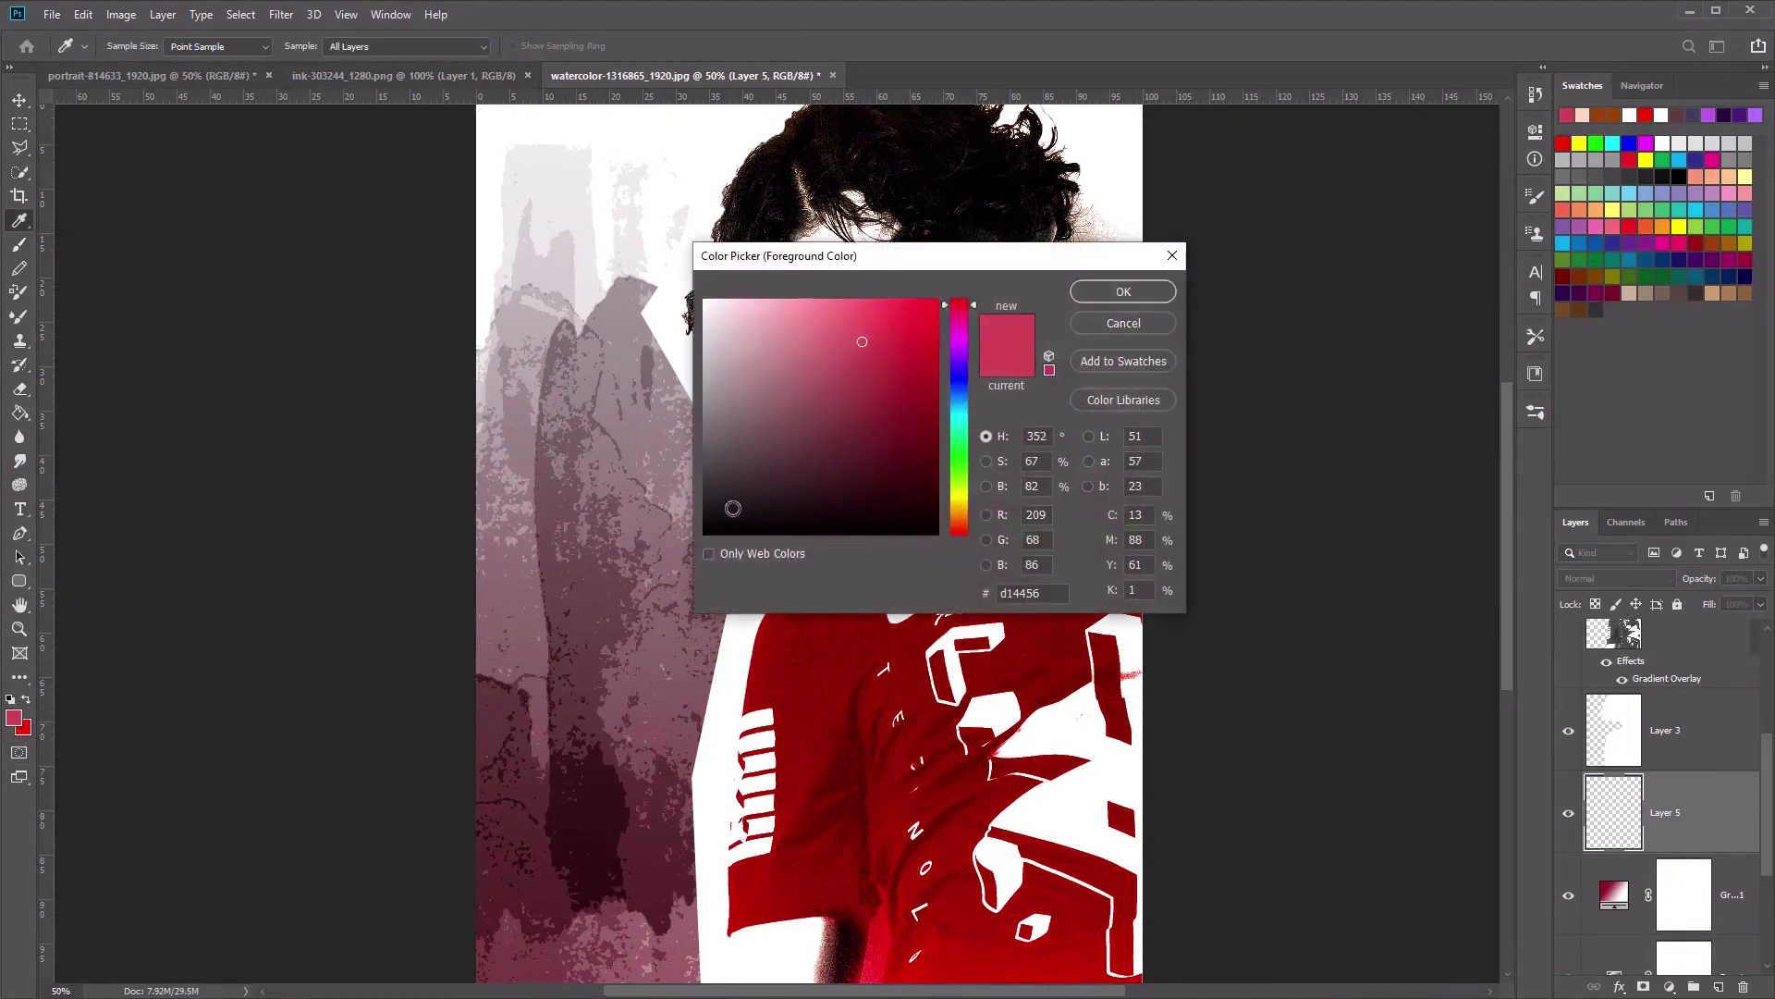
mouse_move(732, 507)
left_mouse_down()
mouse_move(740, 376)
mouse_move(705, 300)
left_mouse_up()
left_click(1122, 292)
key("b")
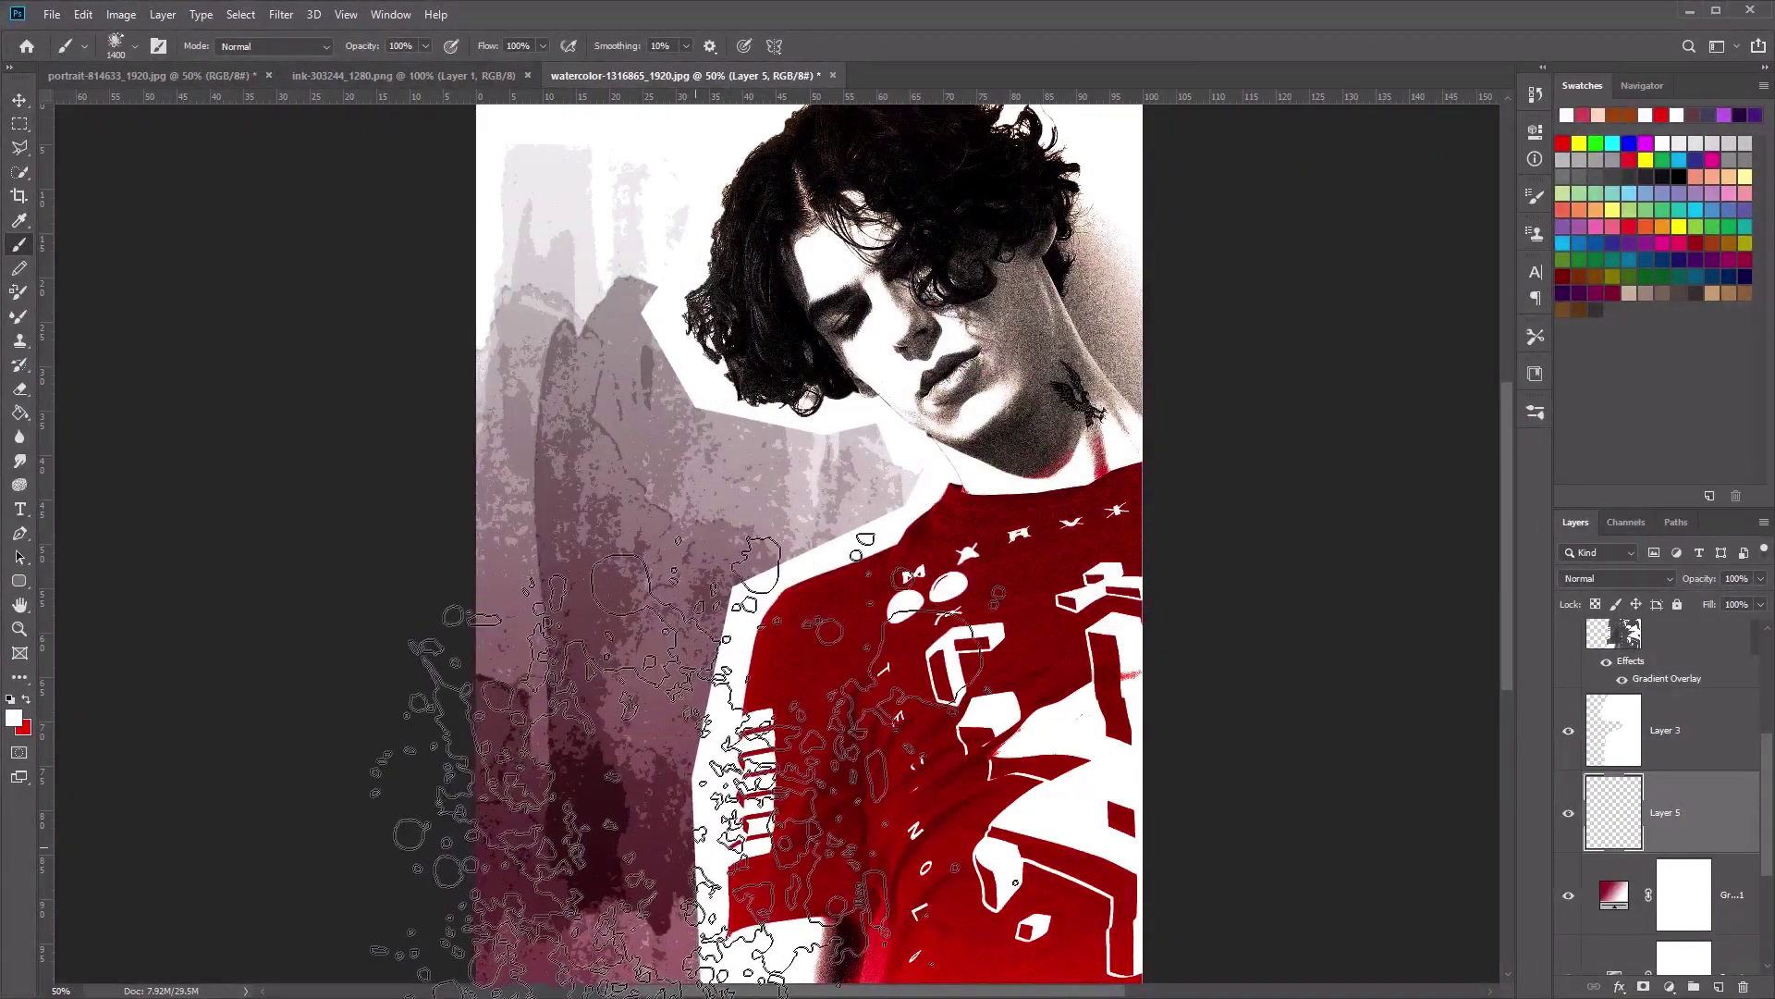
left_click(644, 929)
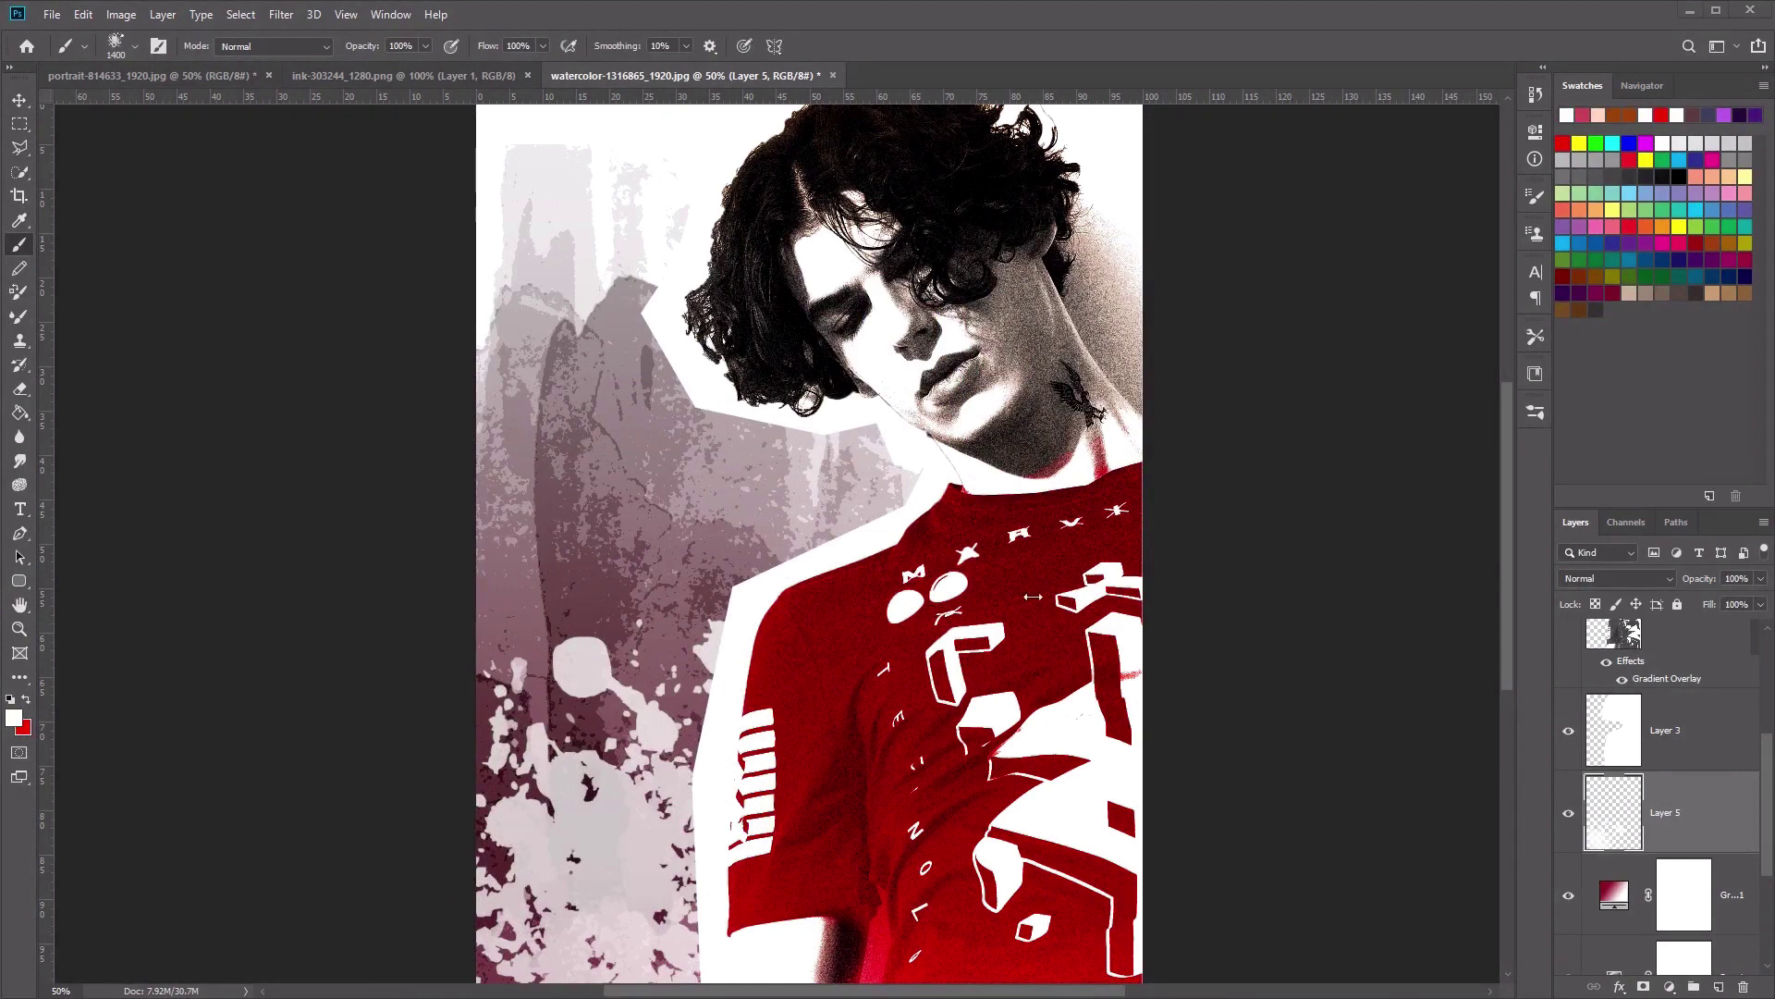
- Add a new empty layer at the top of the layer stack, above the Levels adjustment
left_click_drag(1760, 770, 1757, 667)
left_click(1744, 658)
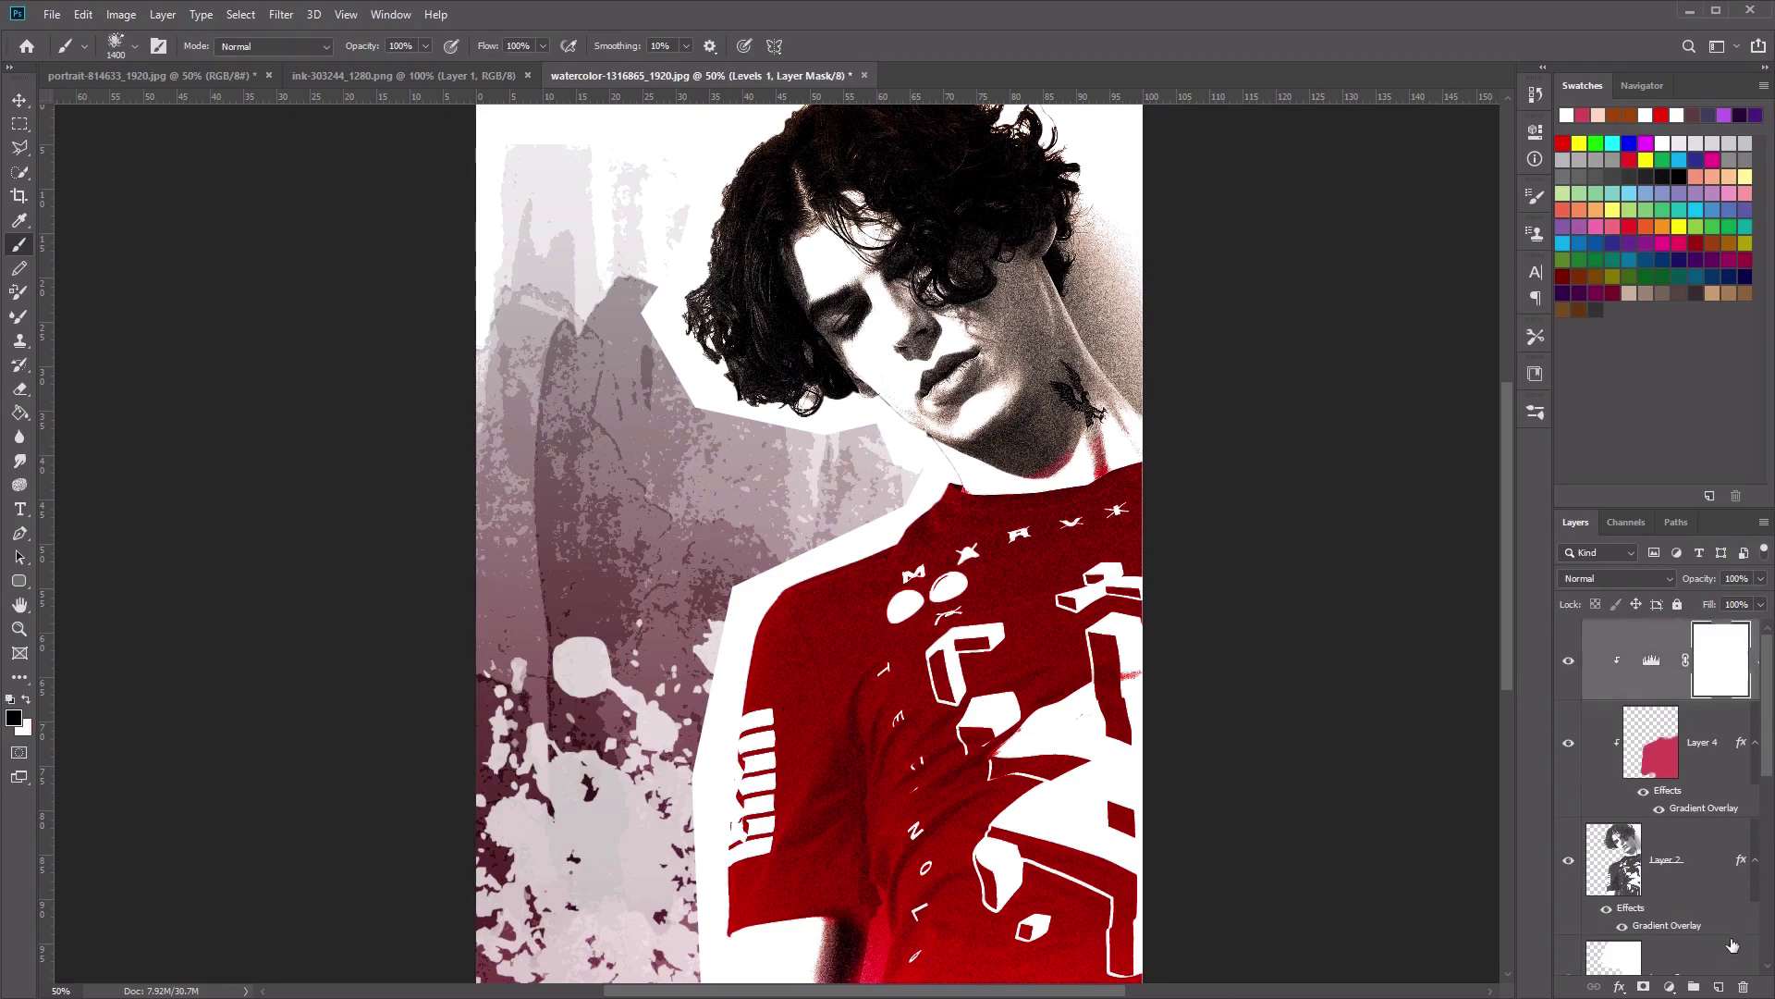
left_click(1720, 987)
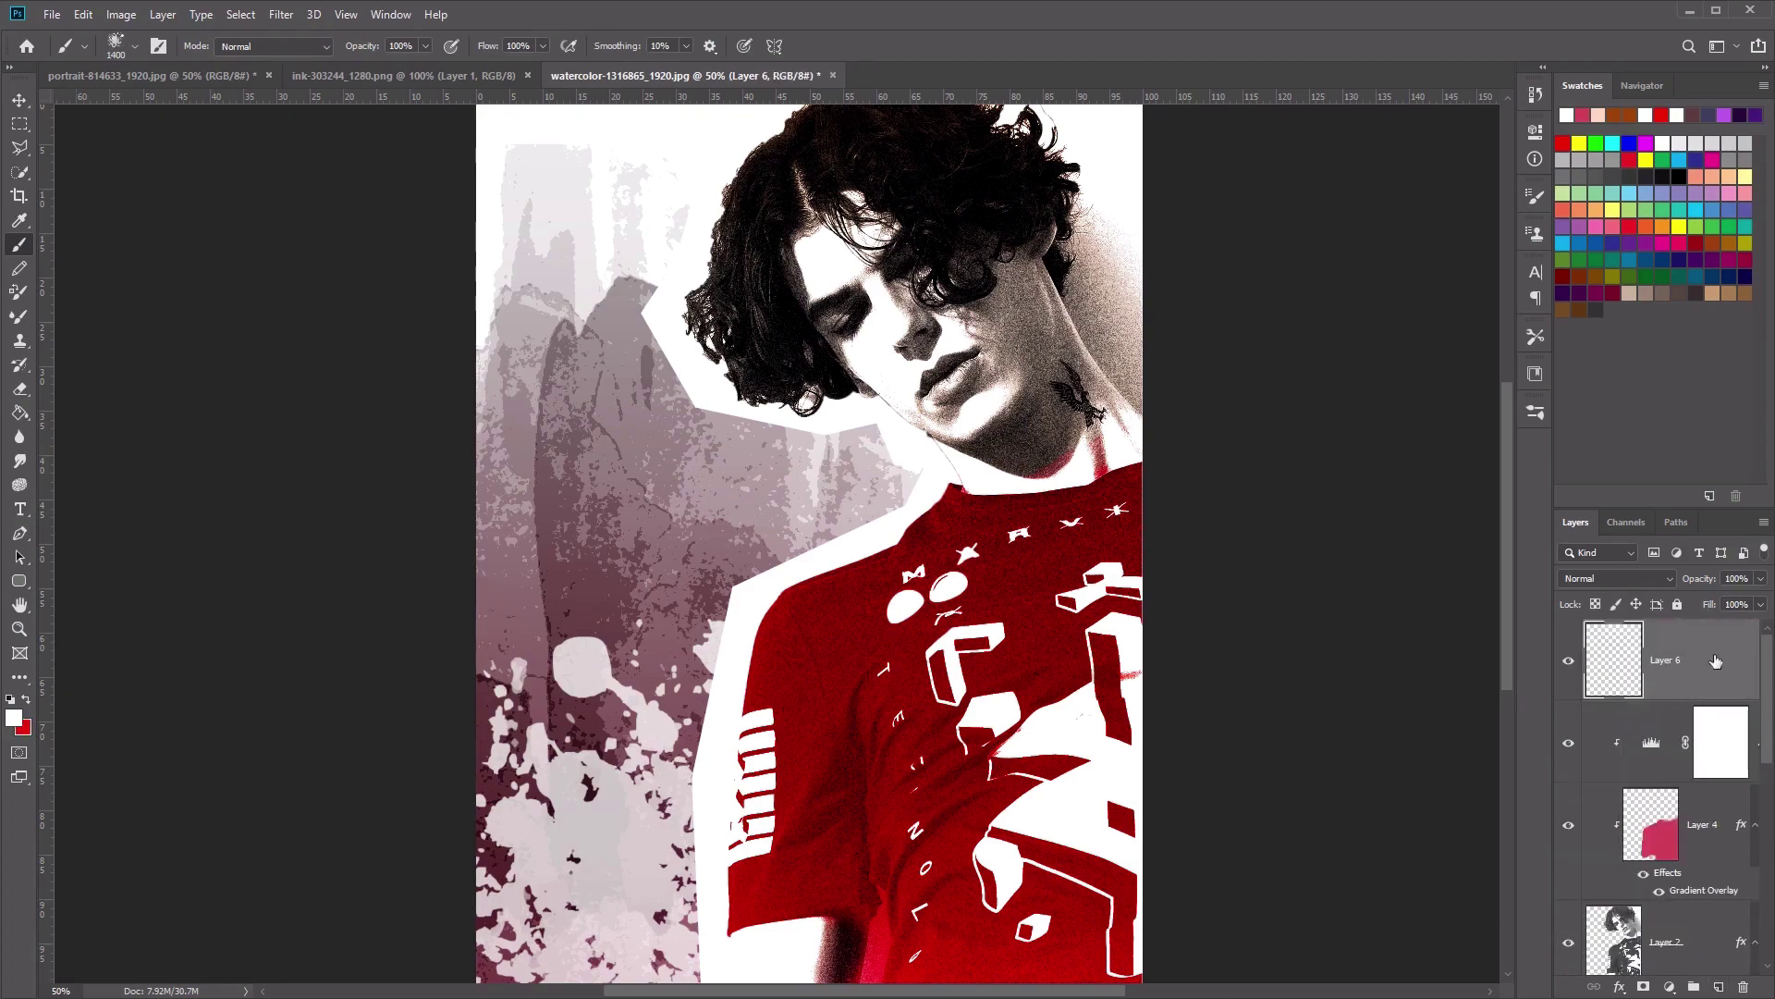
- Draw a wide rectangular selection across the lower T-shirt, fill it with white using the Paint Bucket, and deselect it
left_click(20, 126)
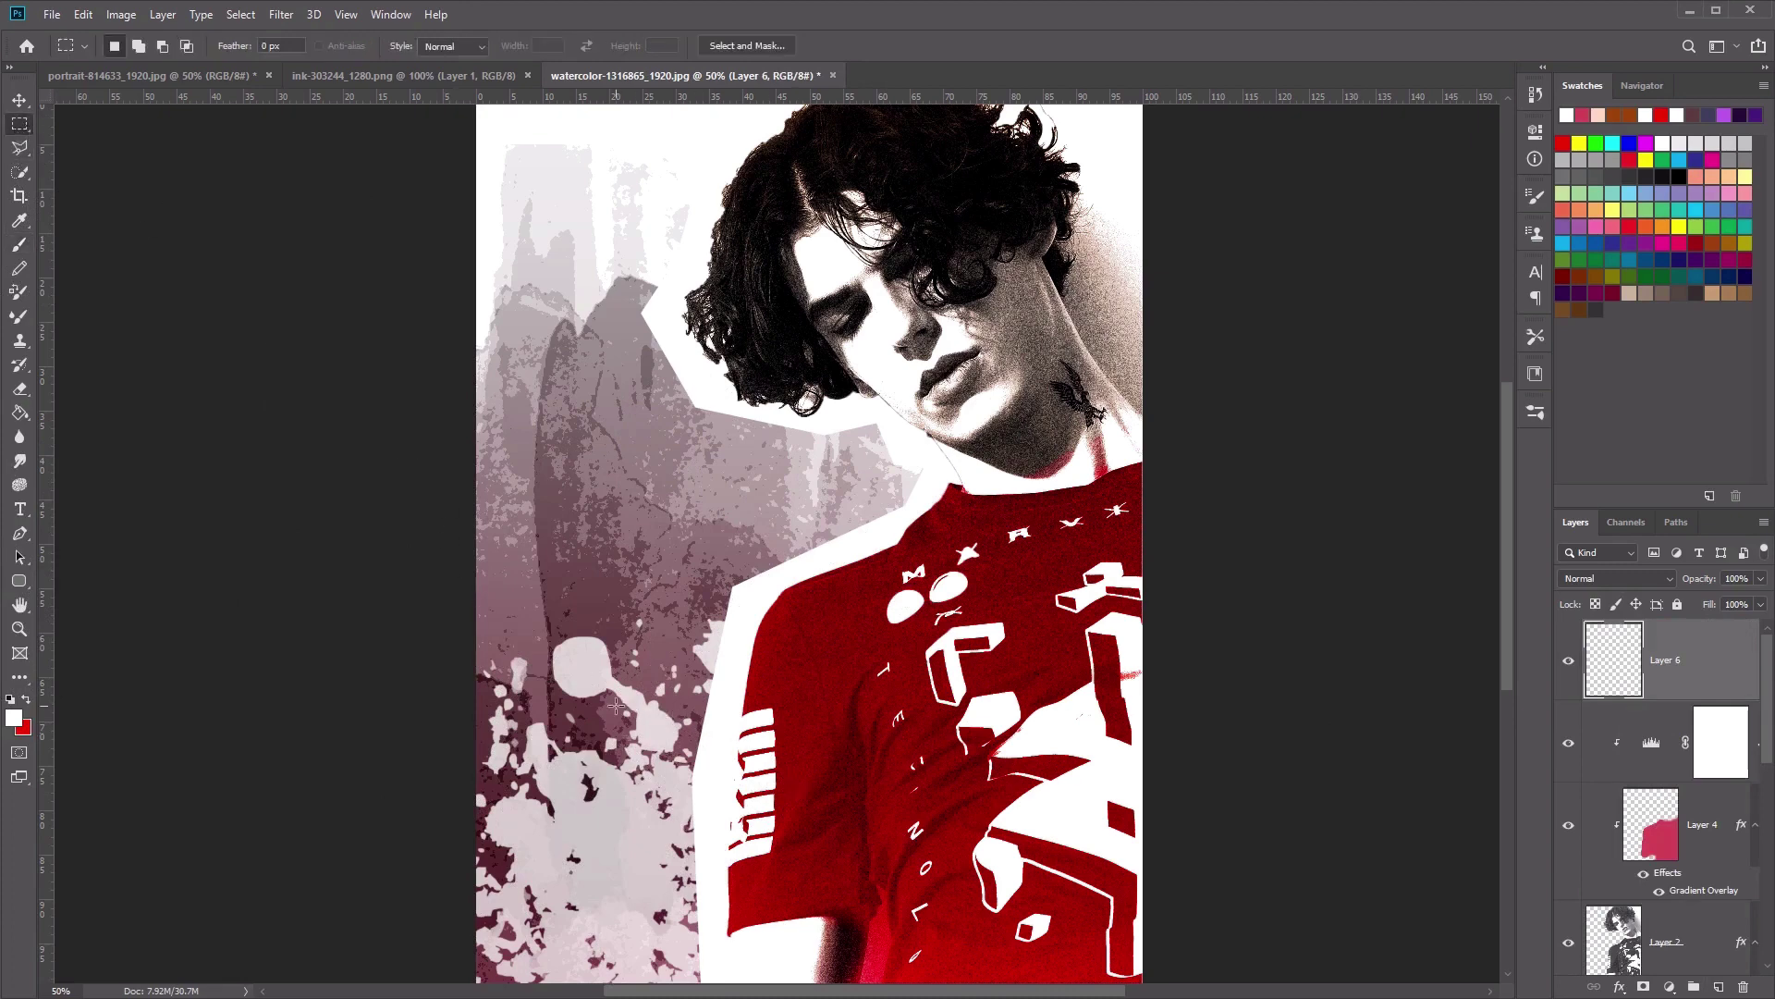
mouse_move(616, 705)
left_mouse_down()
mouse_move(955, 830)
mouse_move(1089, 848)
left_mouse_up()
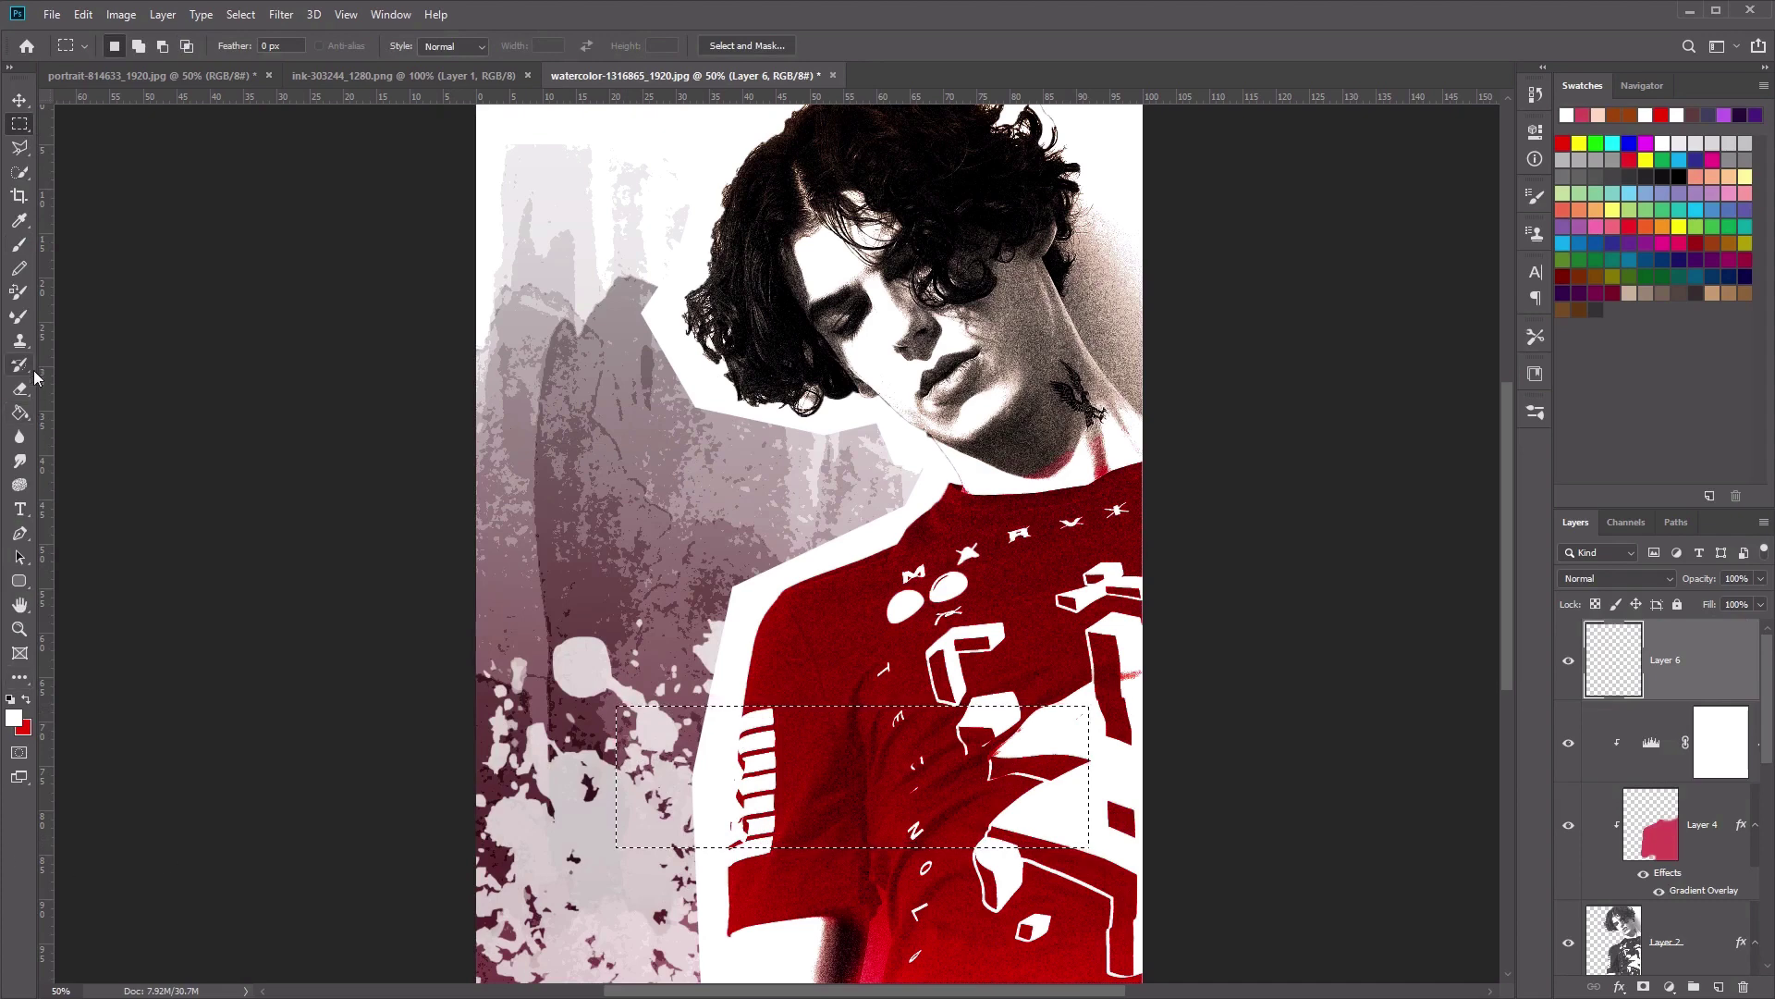
left_click(24, 416)
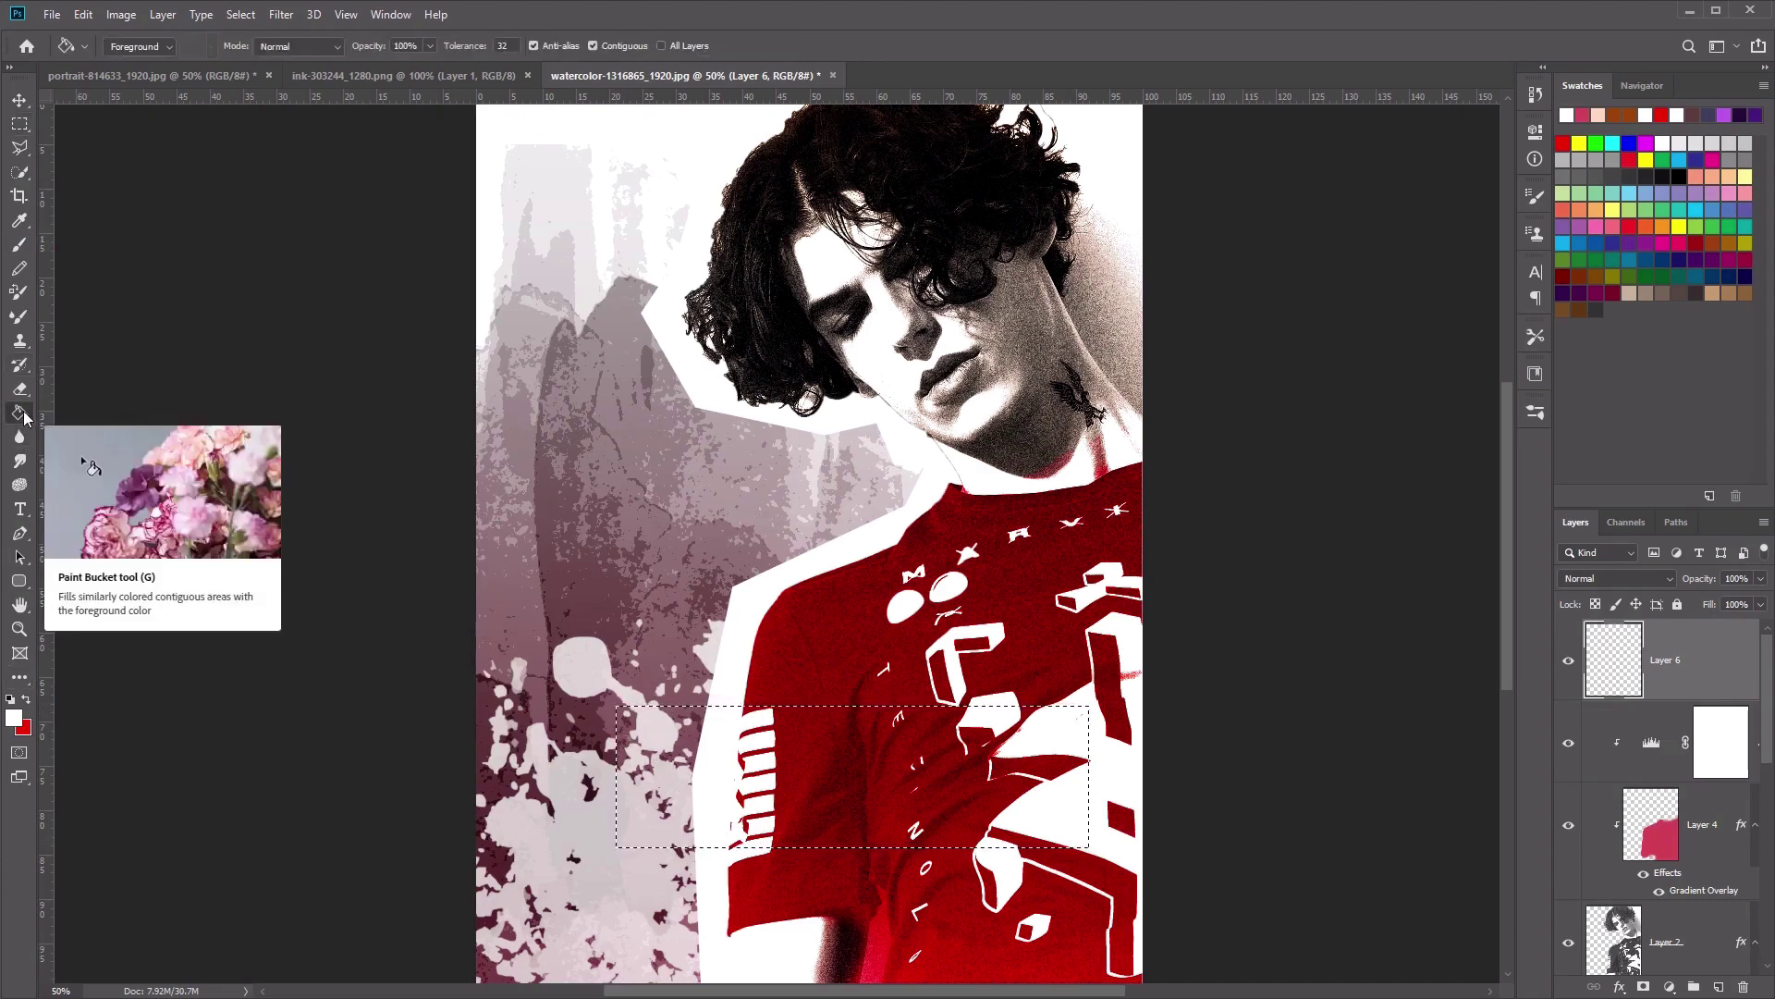
left_click(874, 775)
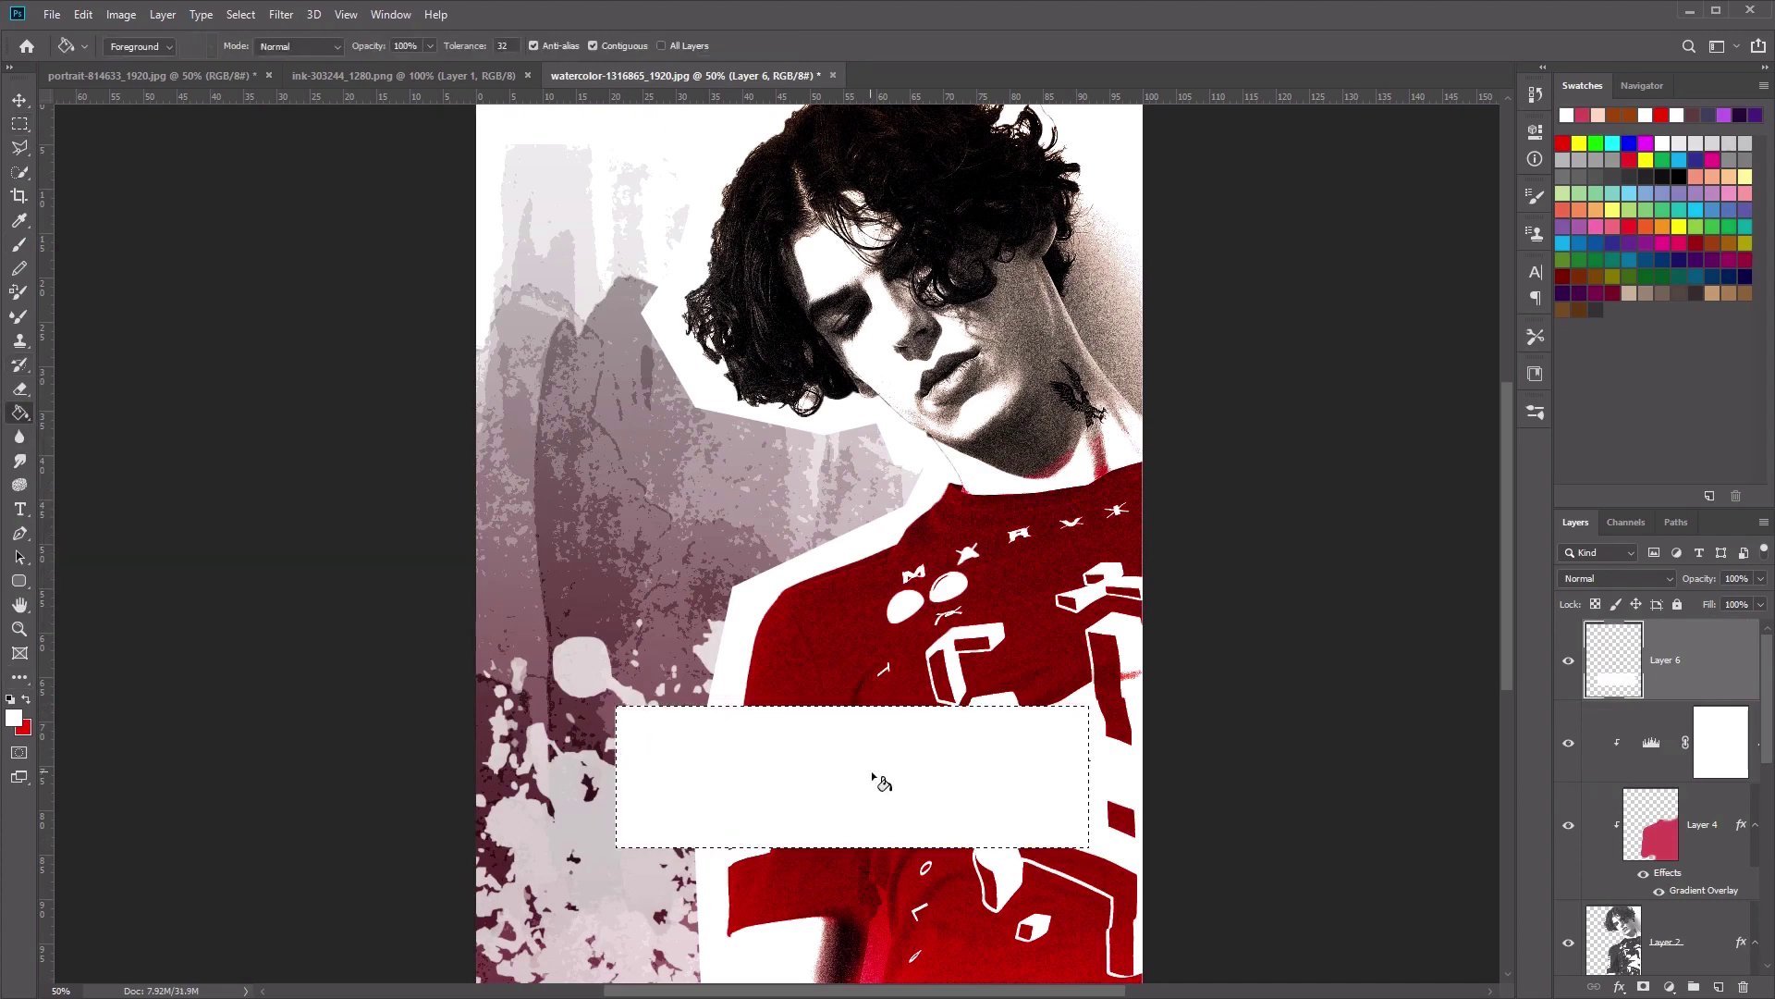
left_click(20, 124)
key("ctrl+d")
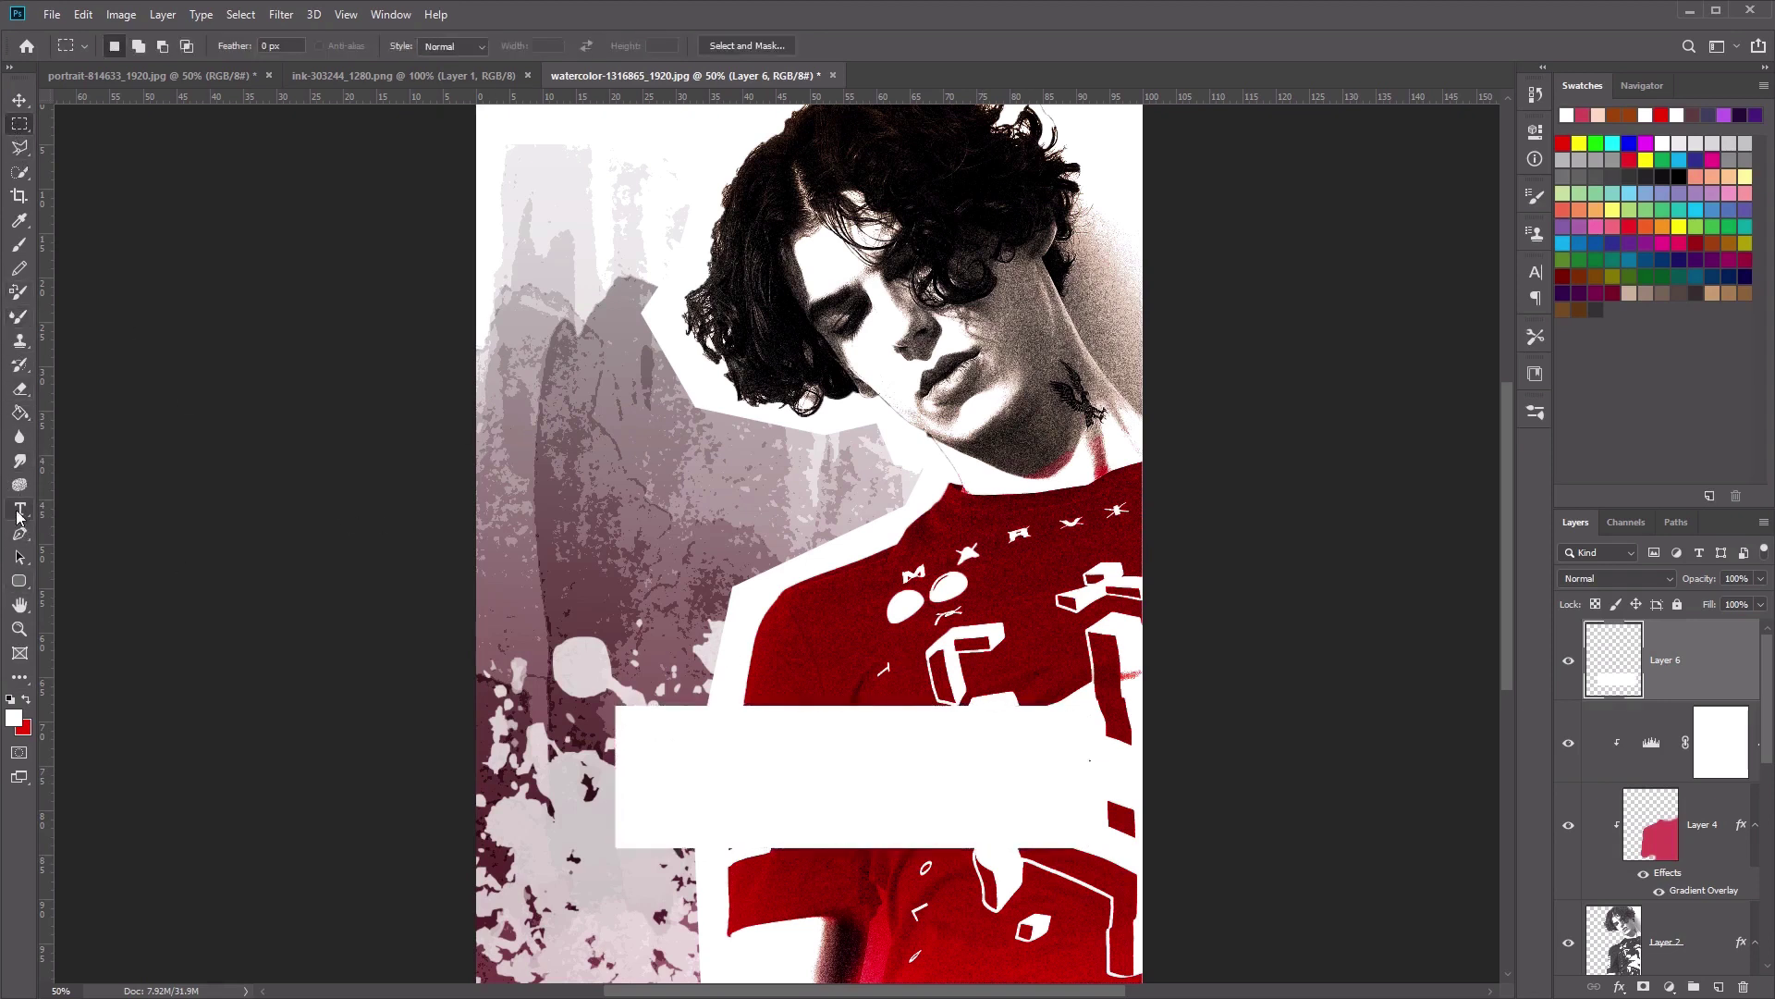
- Add "Lorem Ipsum" placeholder text on the white rectangle, scale it to about 967%, and centre it within the rectangle
left_click(19, 510)
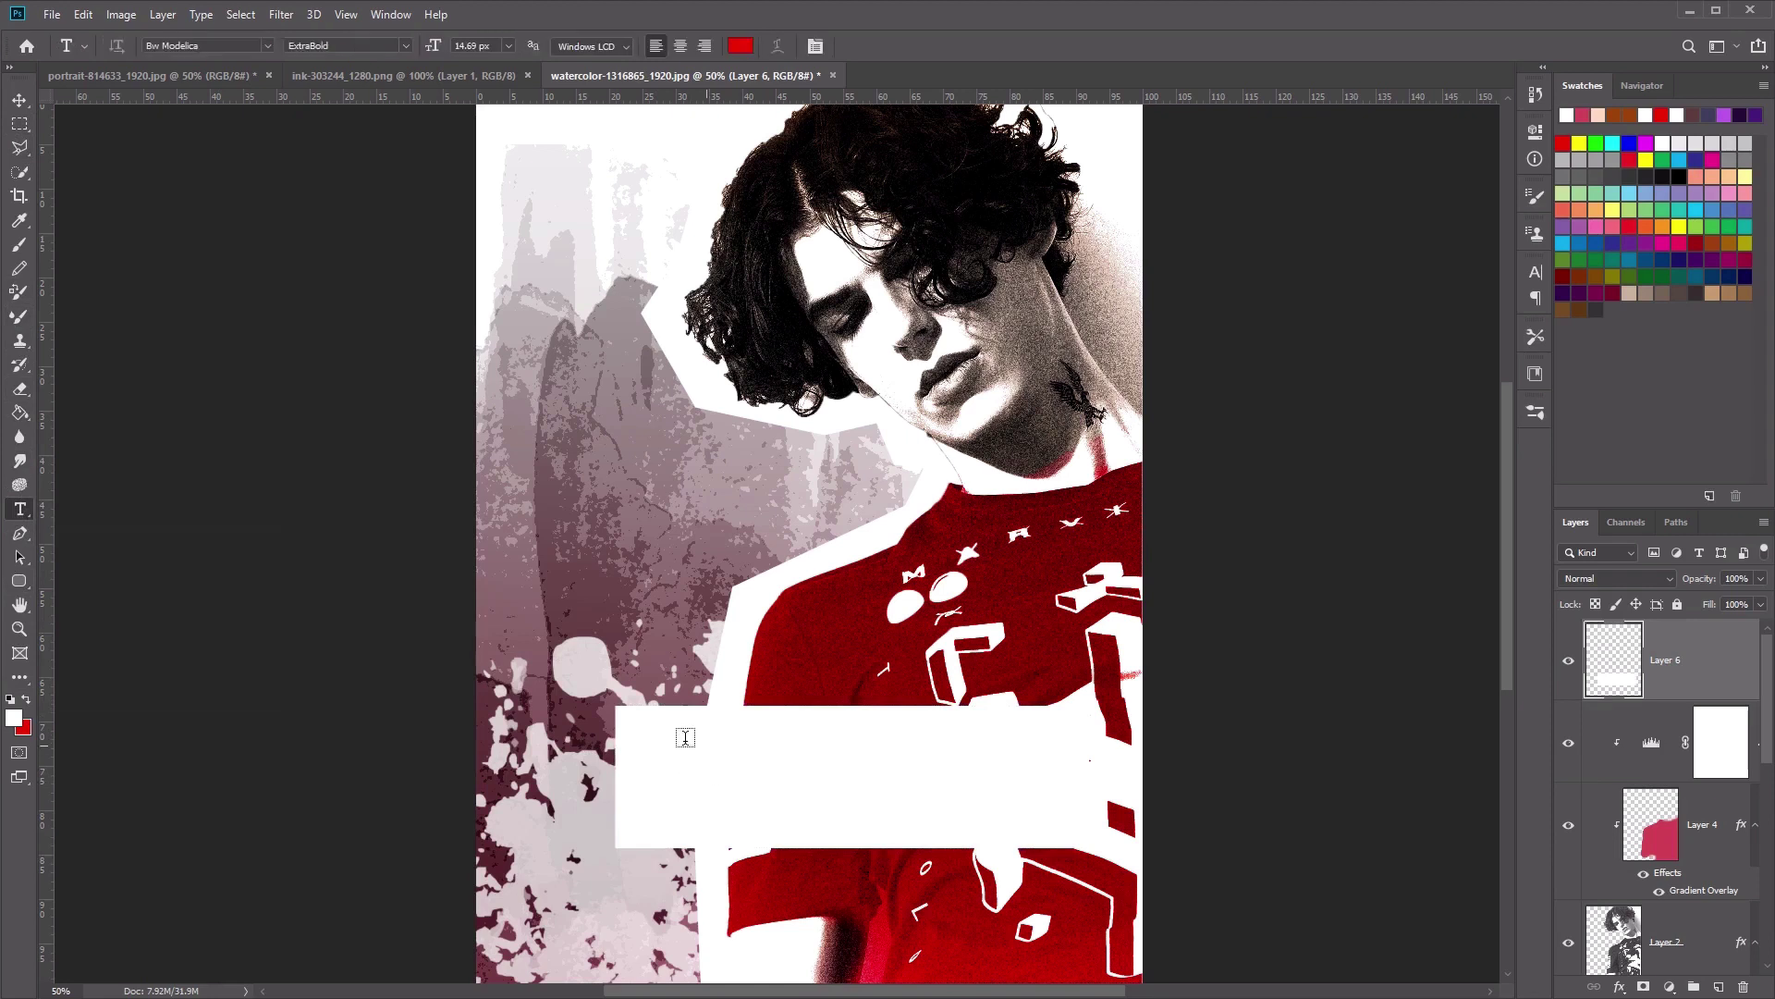
left_click(675, 777)
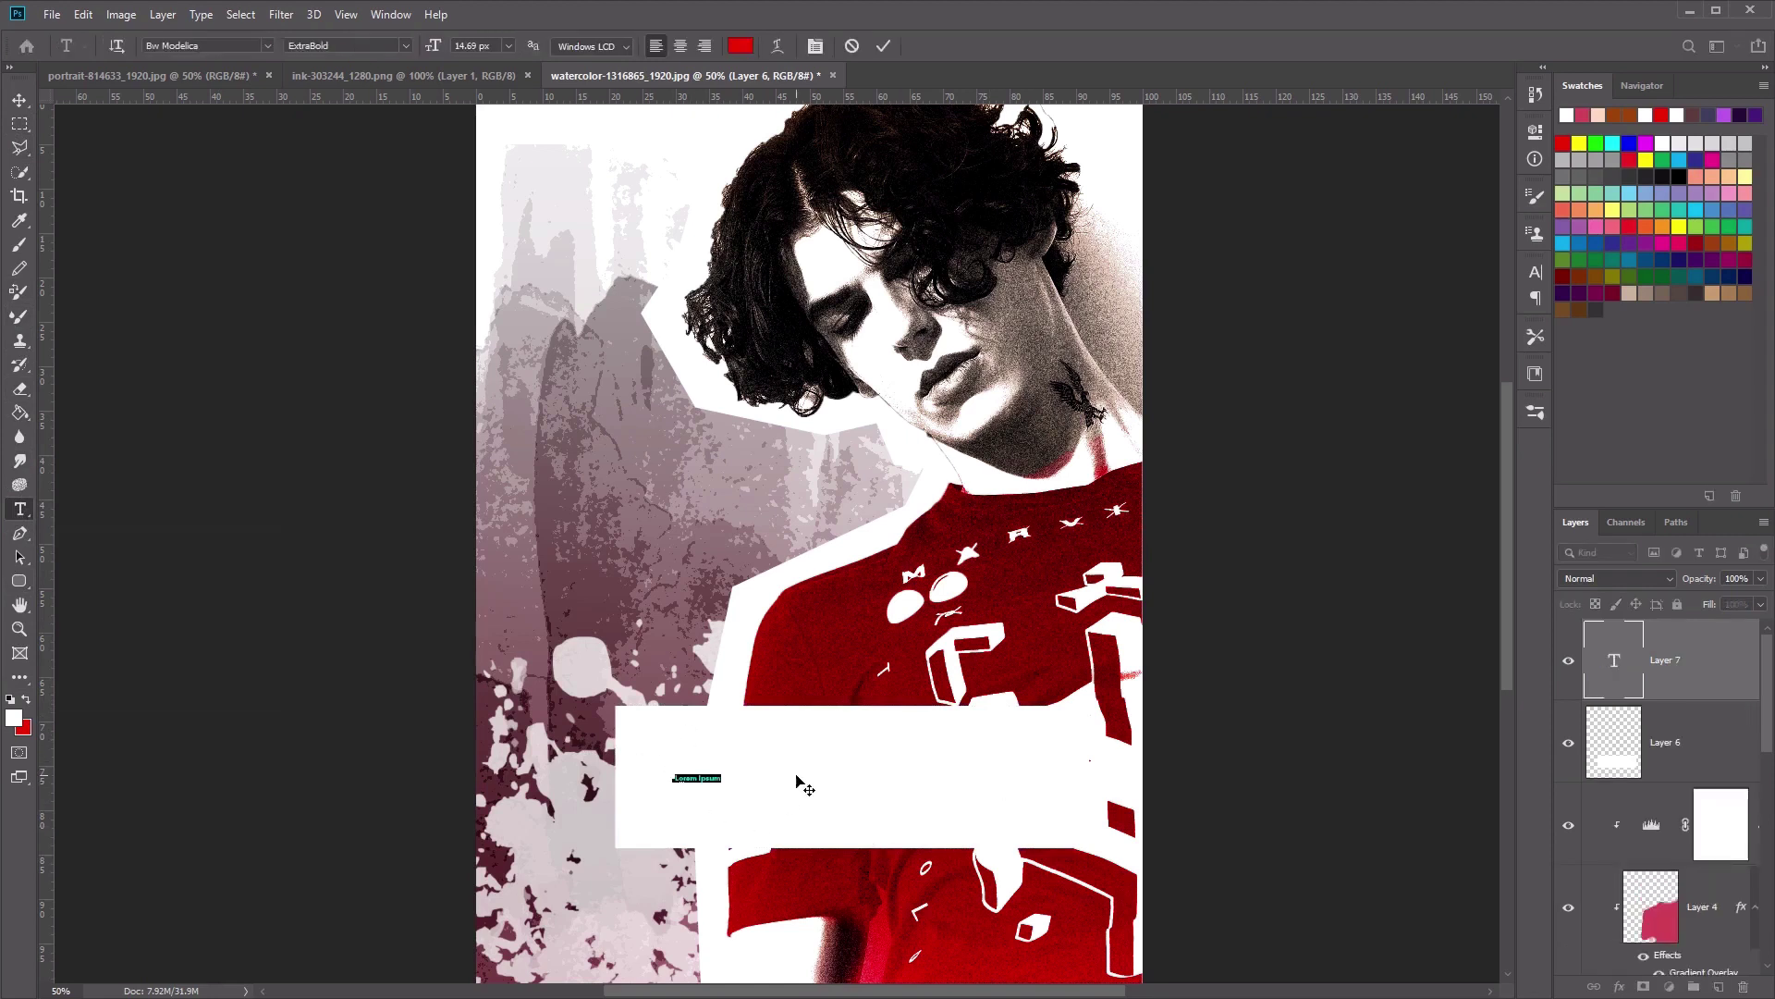
left_click(20, 100)
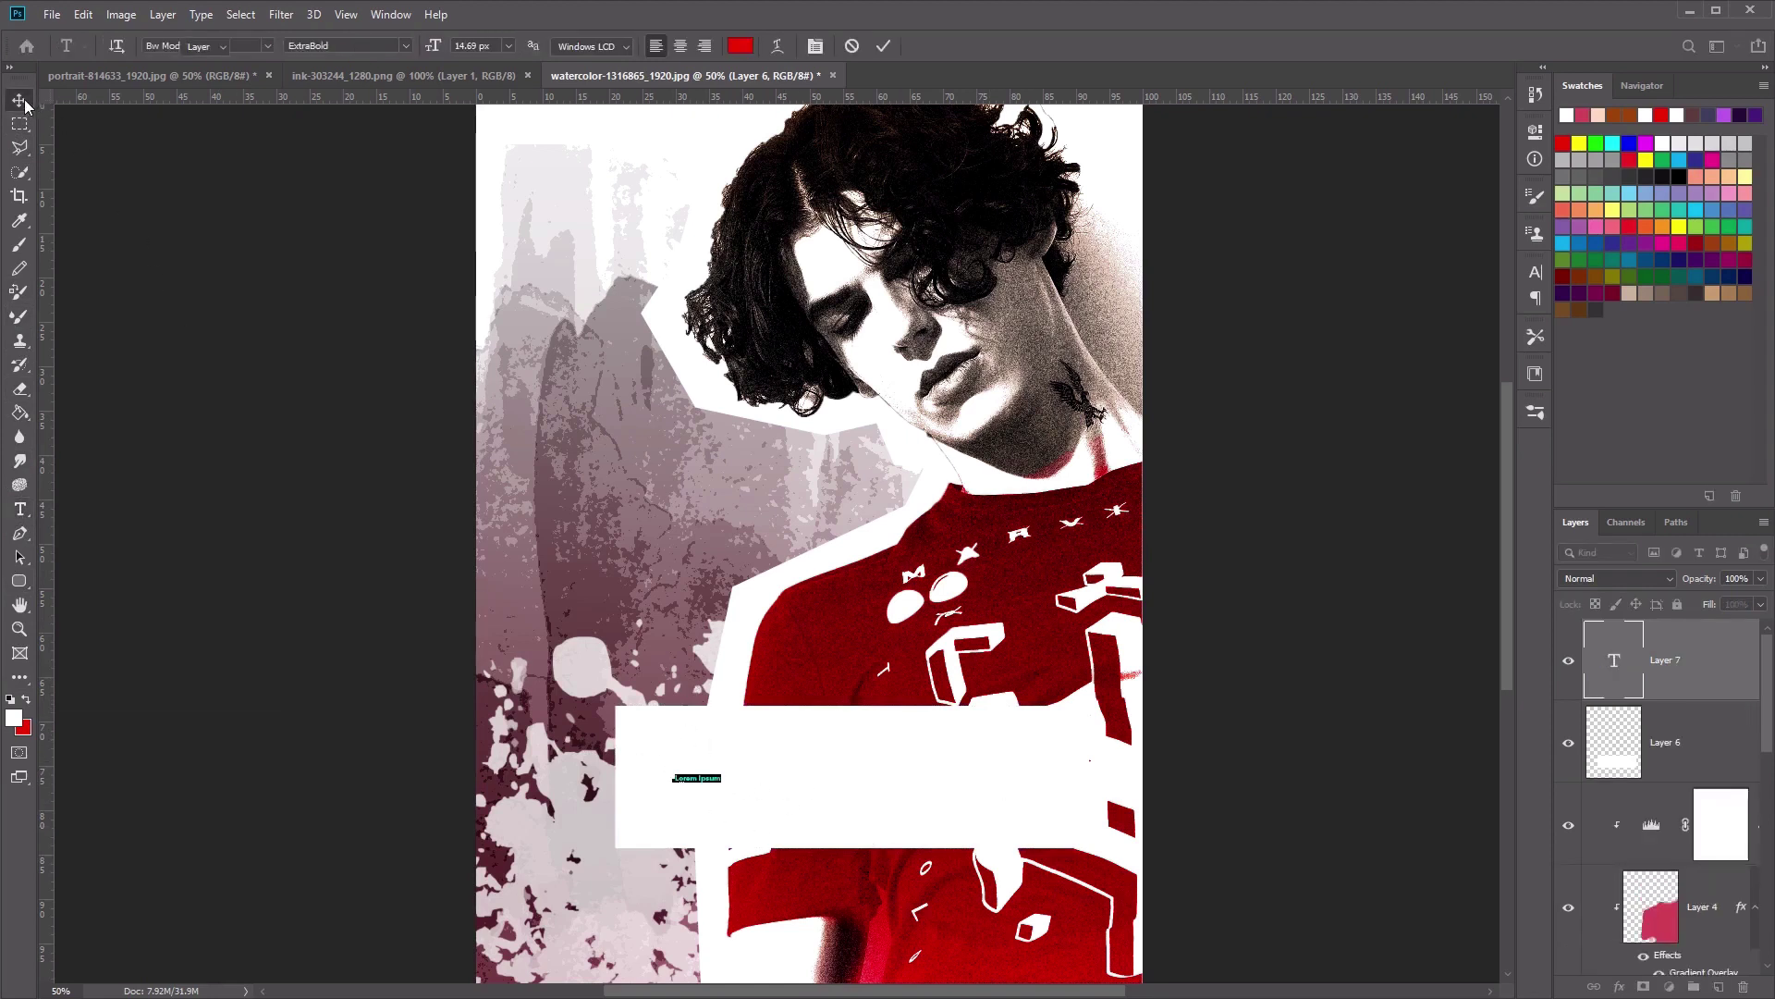
key("ctrl+t")
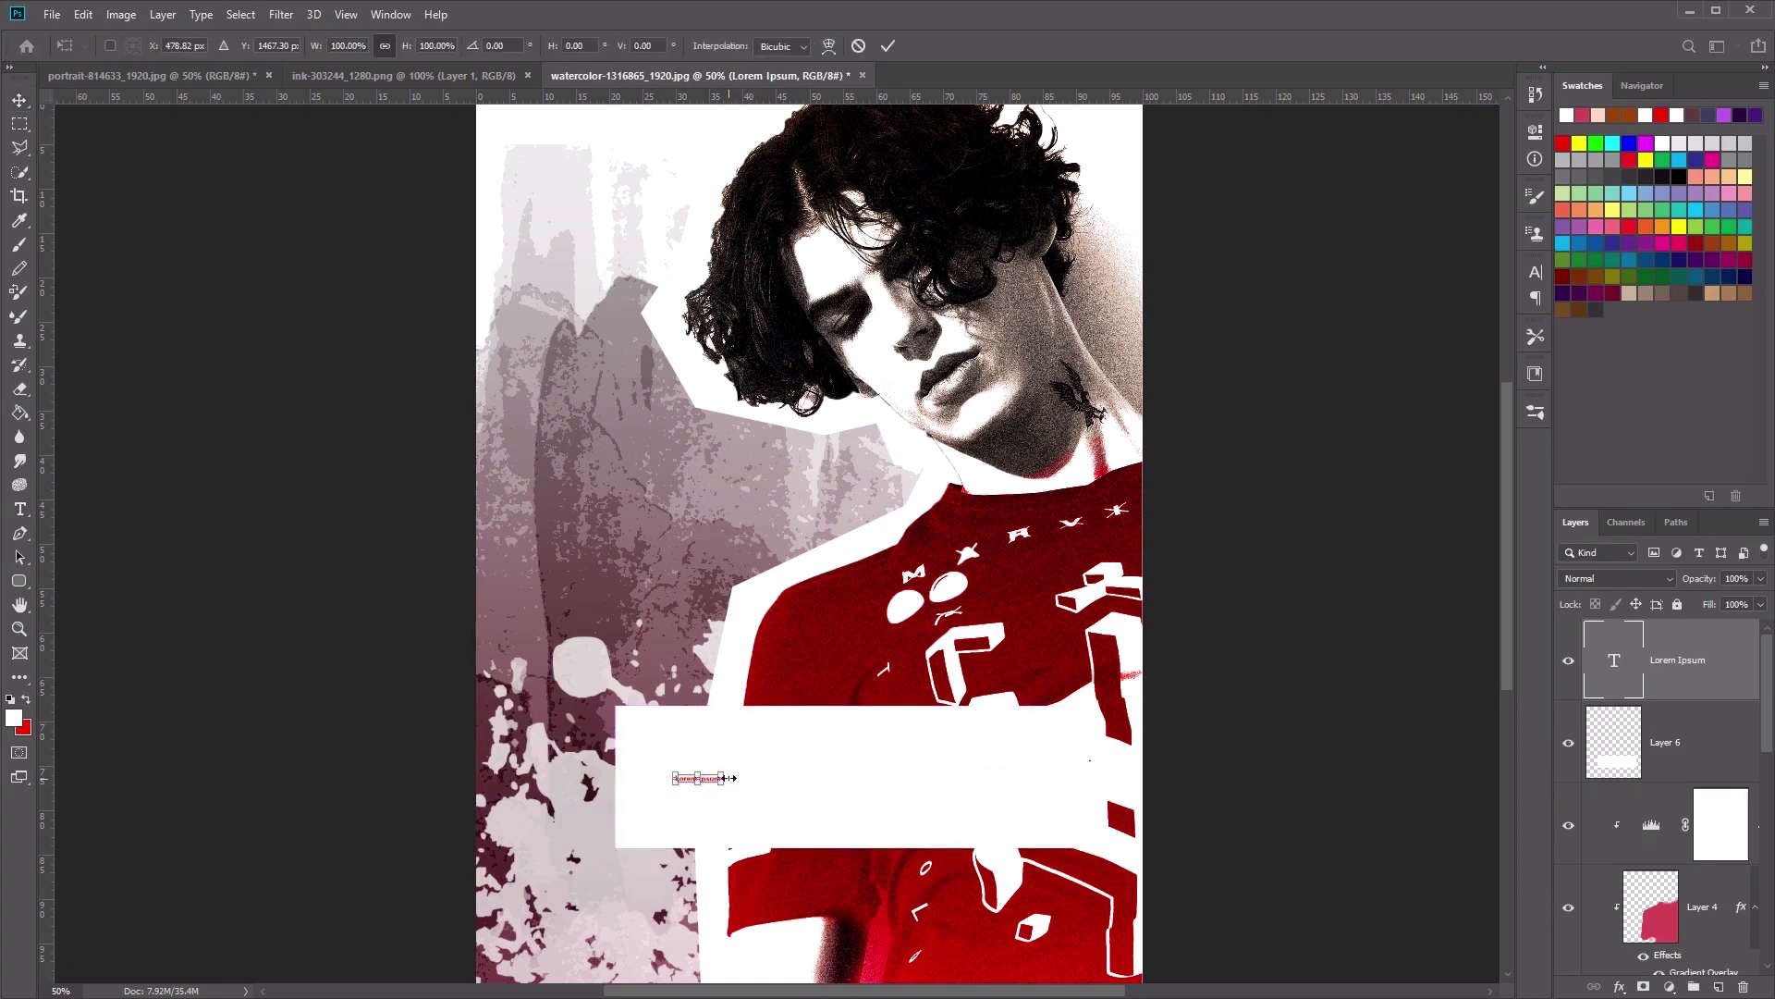
left_click_drag(725, 771, 1126, 684)
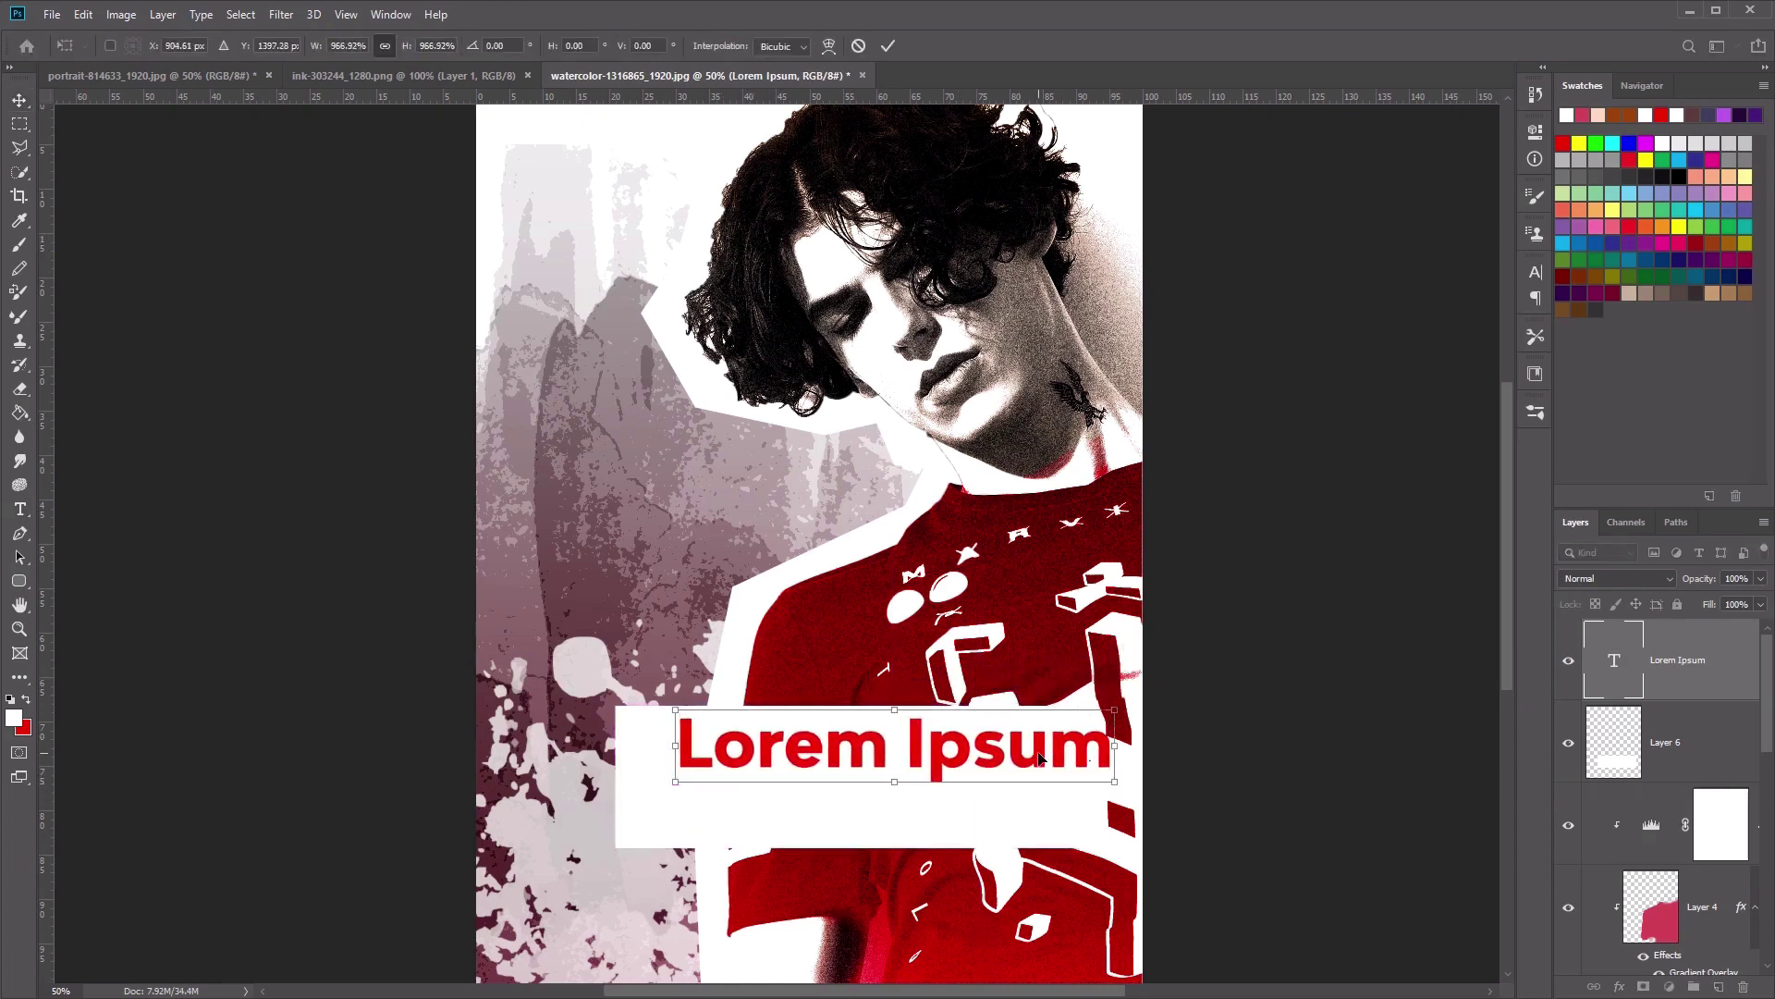
left_click_drag(1038, 754, 1003, 784)
key("Return")
- Change the font of the "Lorem Ipsum" text to Twin Marker Regular
double_click(958, 780)
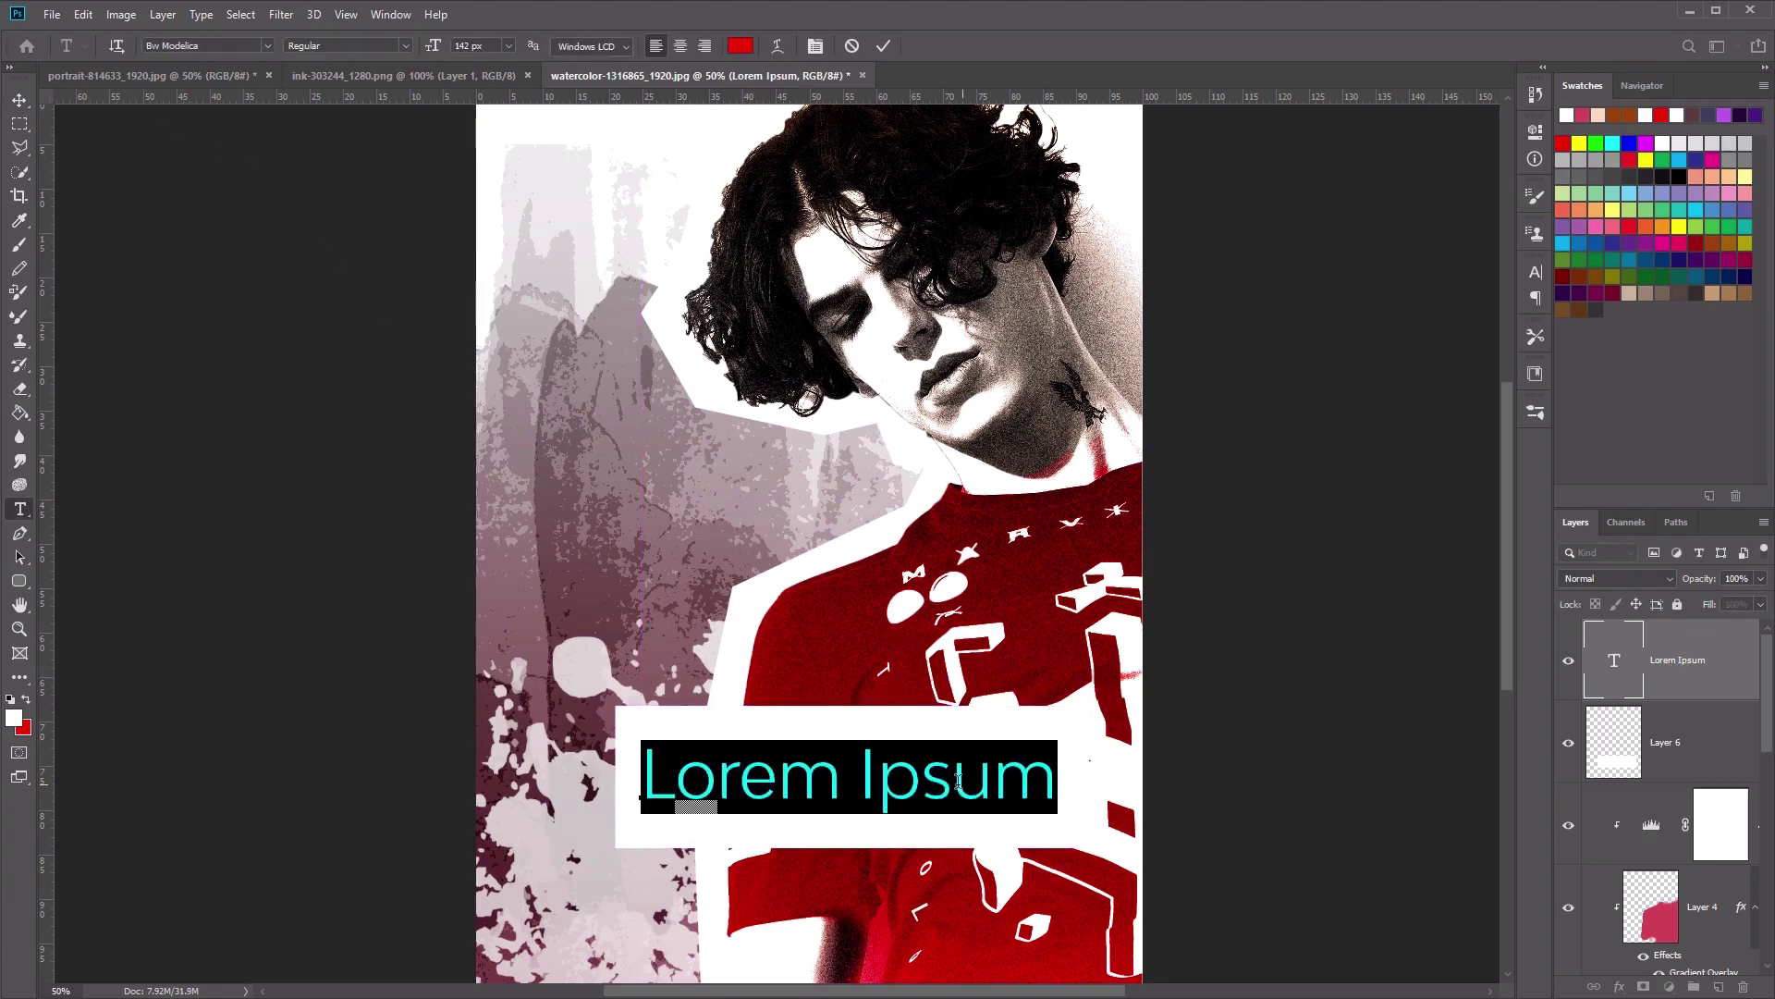
left_click(227, 44)
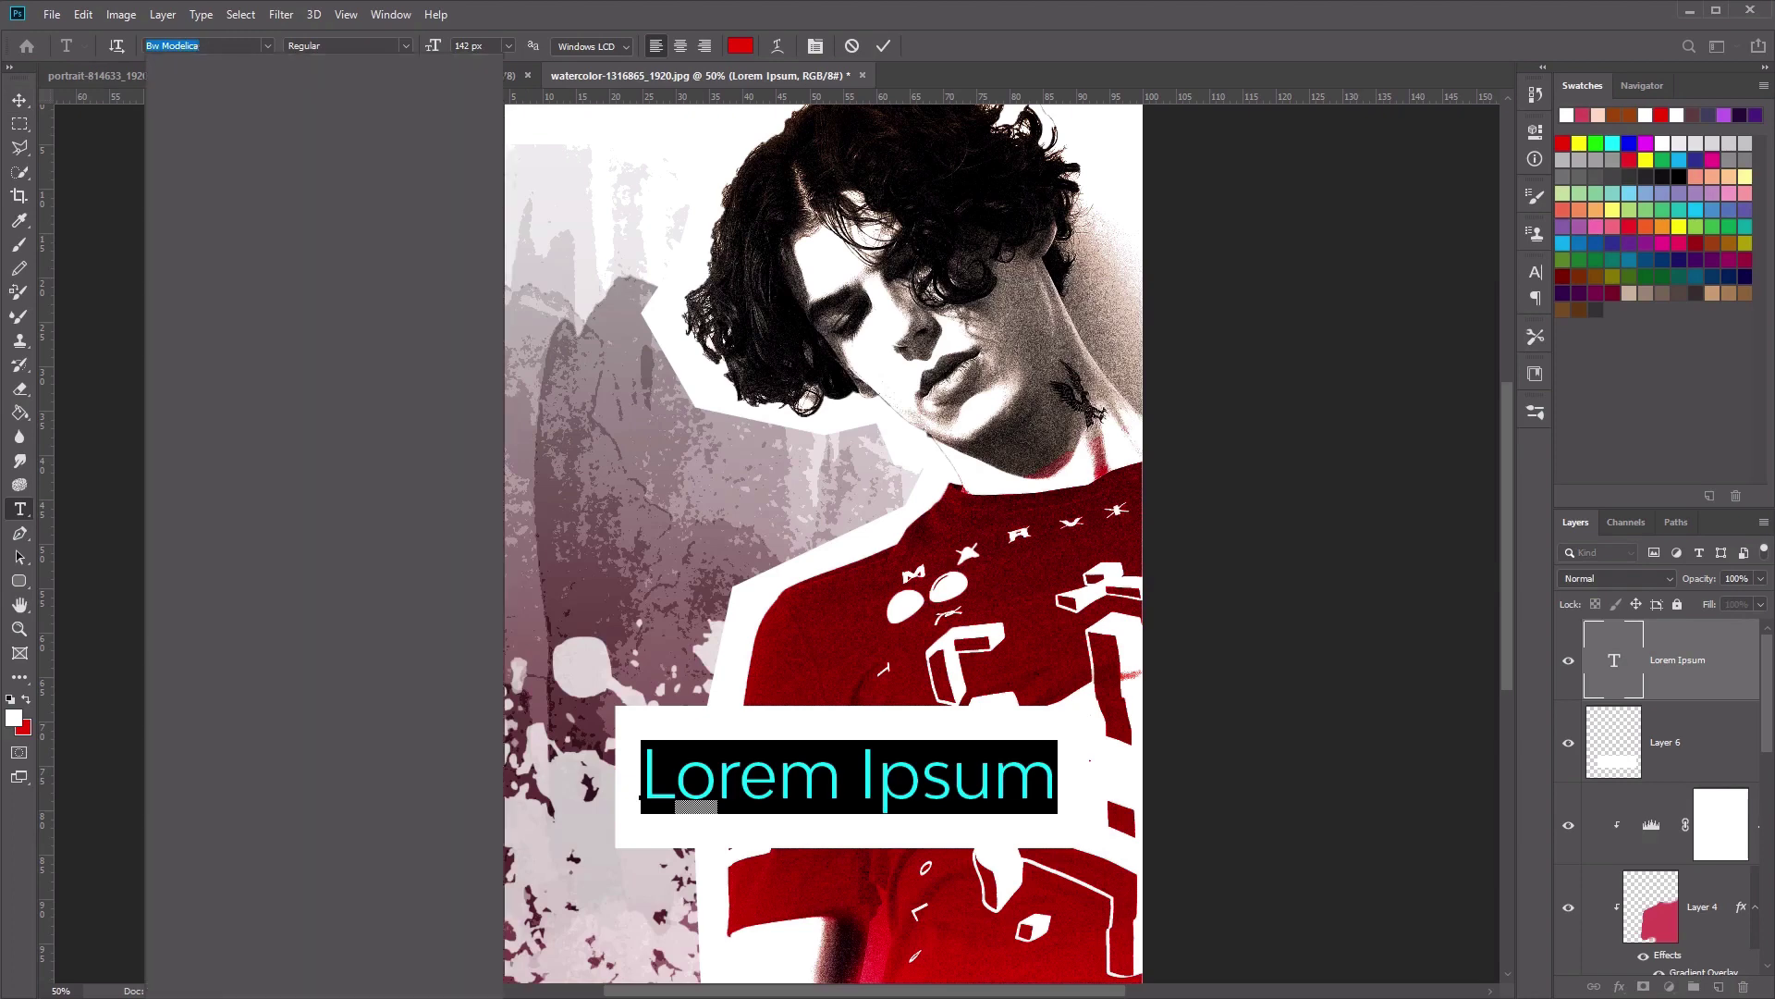
type("mar")
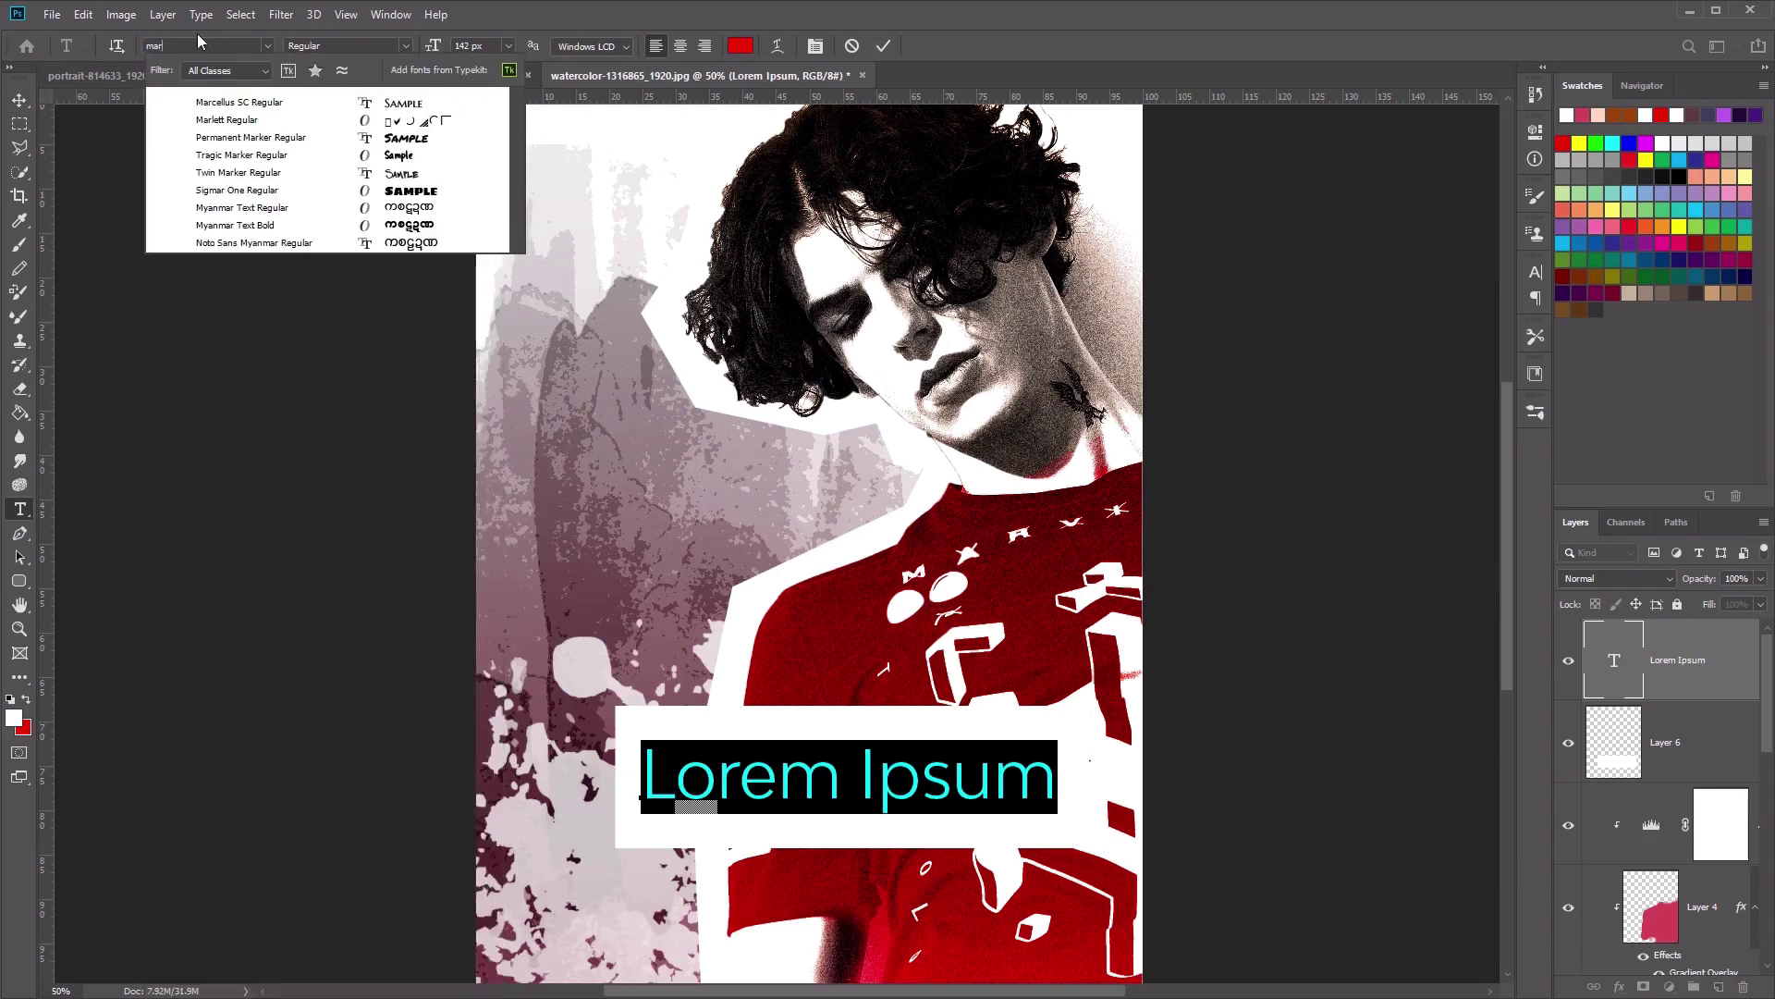
type("k")
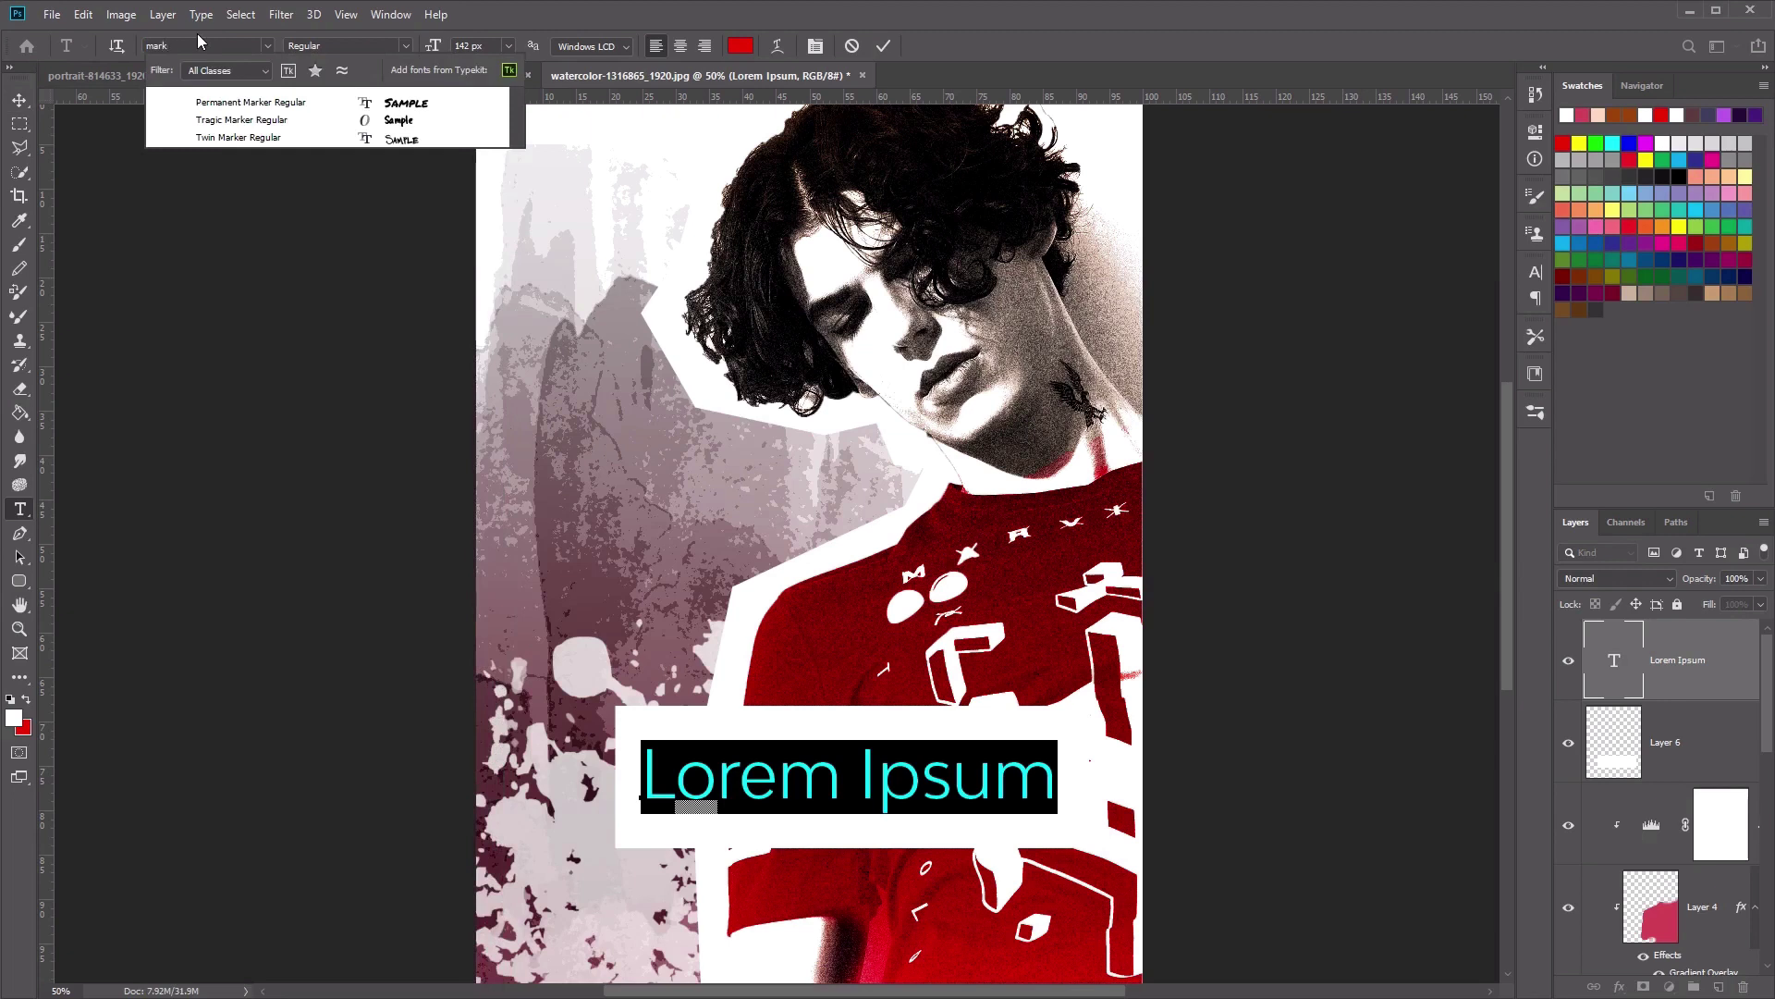
left_click(309, 138)
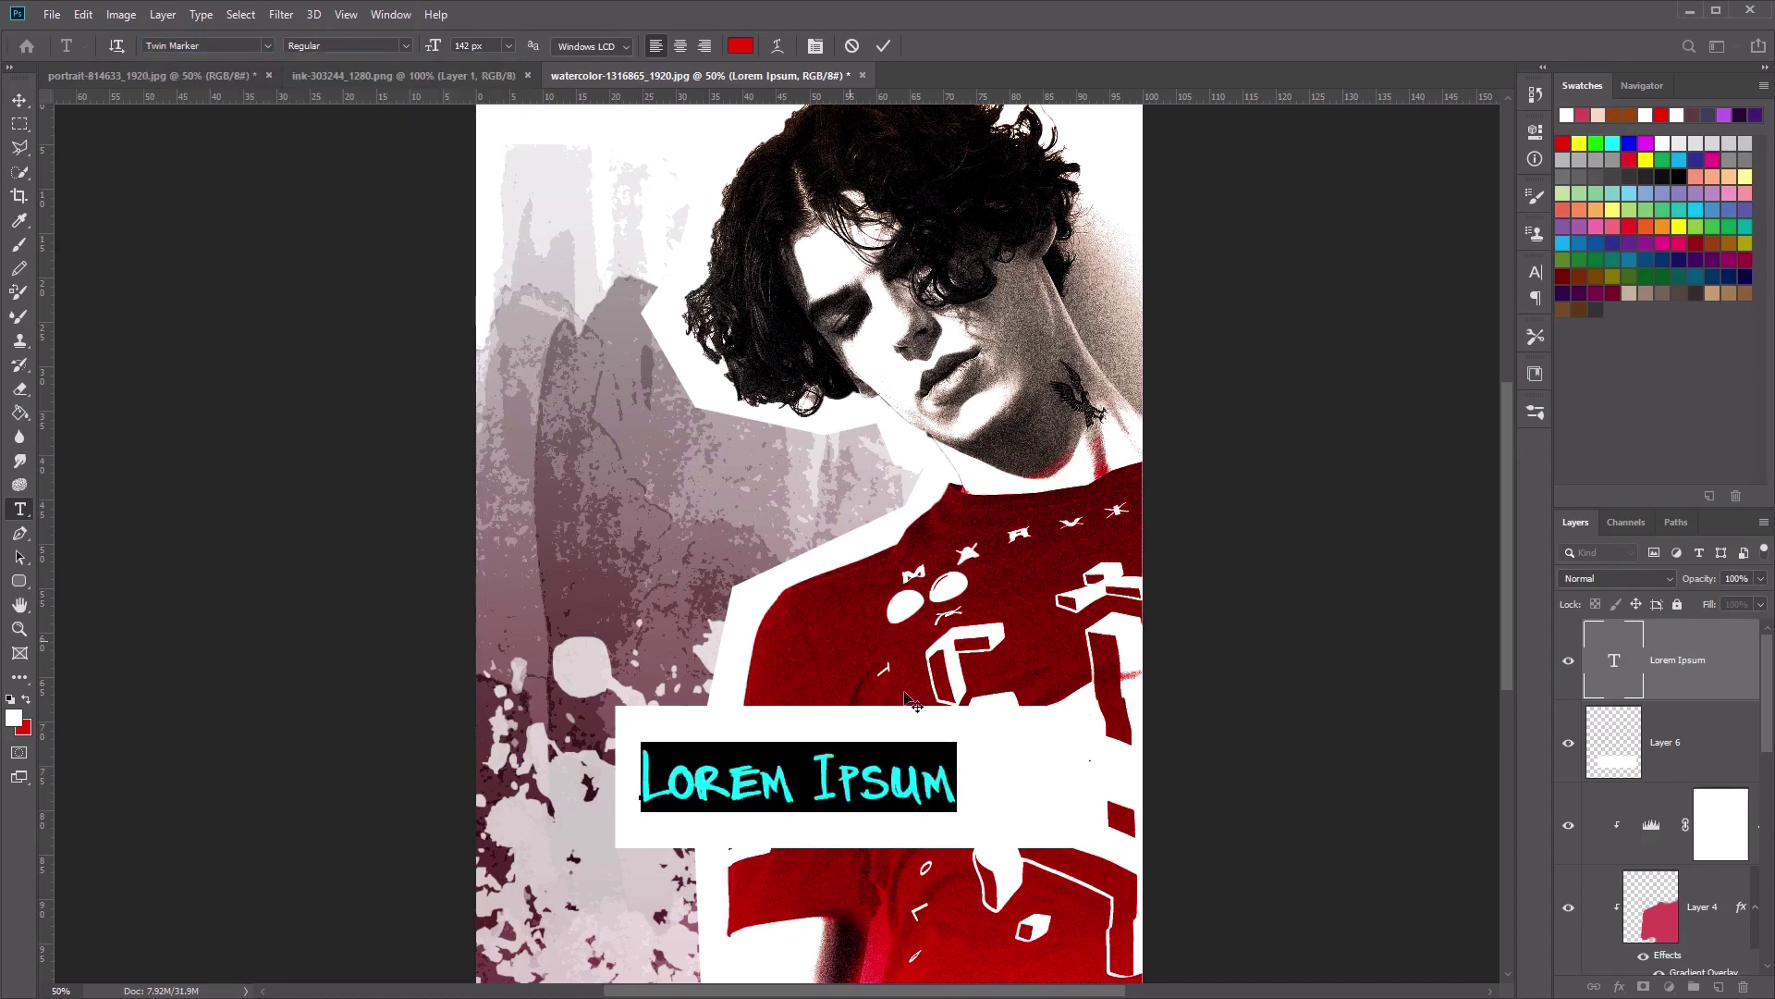
- Replace the placeholder text with "Grunge Effect" and nudge it slightly to the right within the white rectangle
left_click_drag(960, 775, 513, 759)
type("GRU")
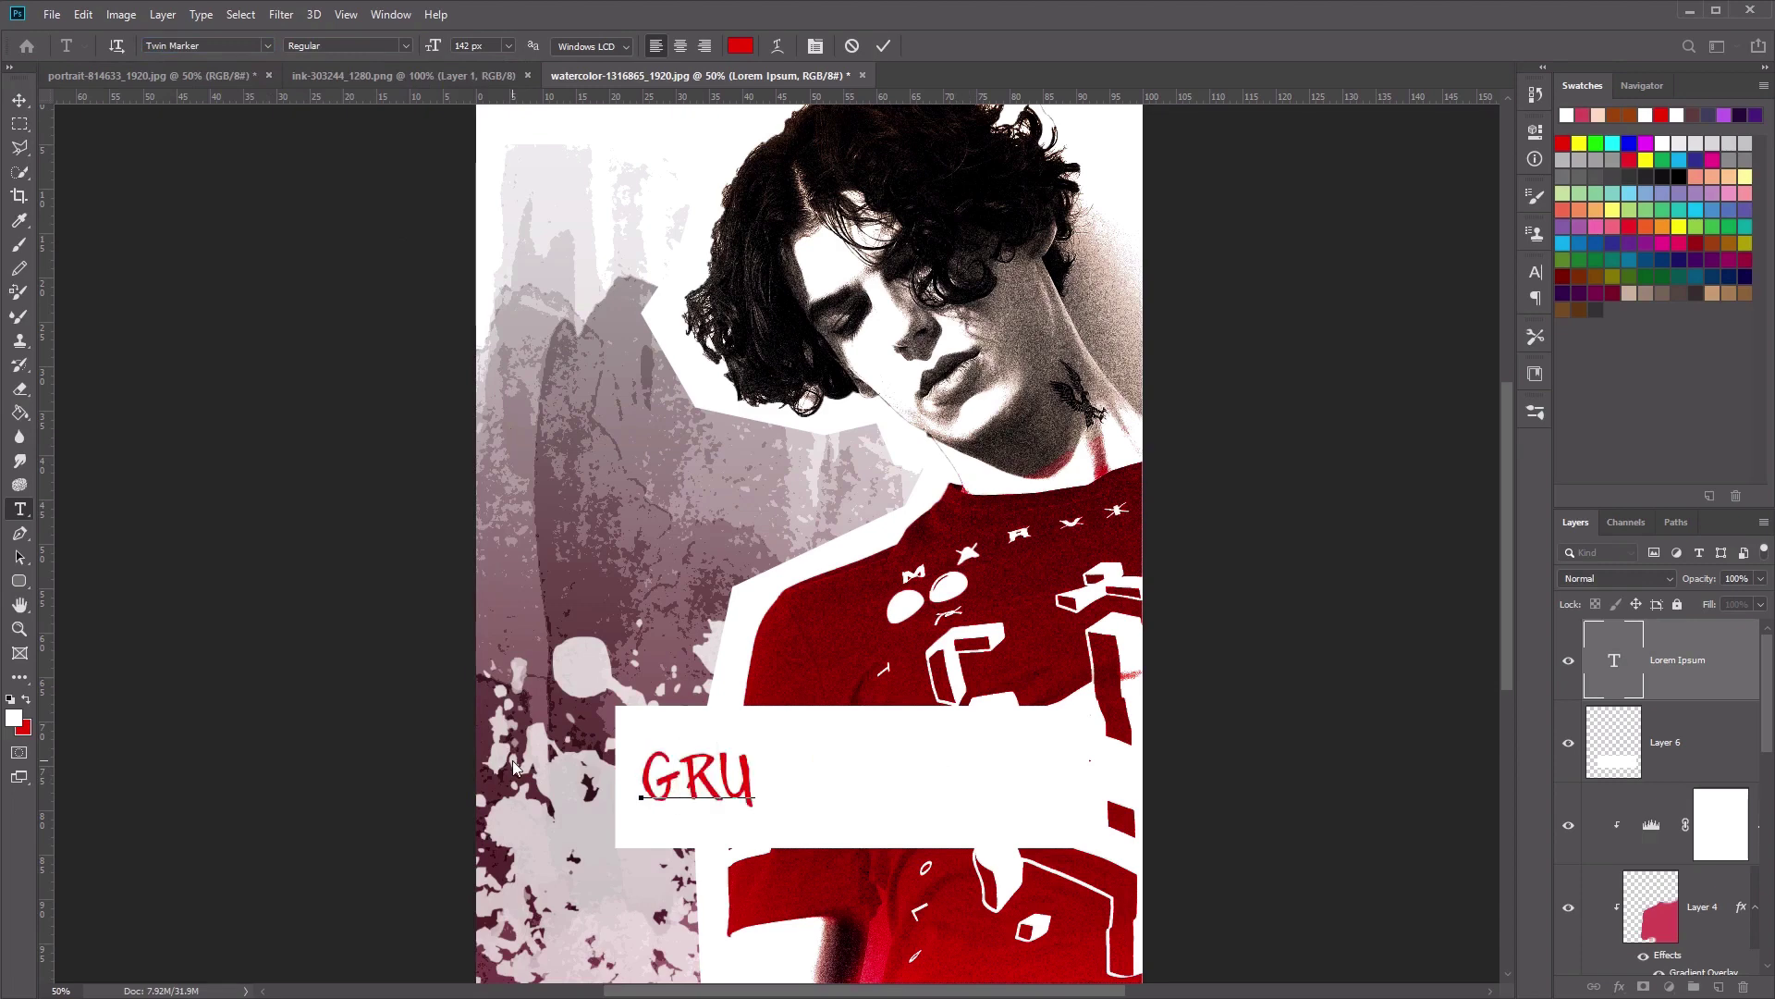
key("BackSpace")
key("BackSpace")
type("ru")
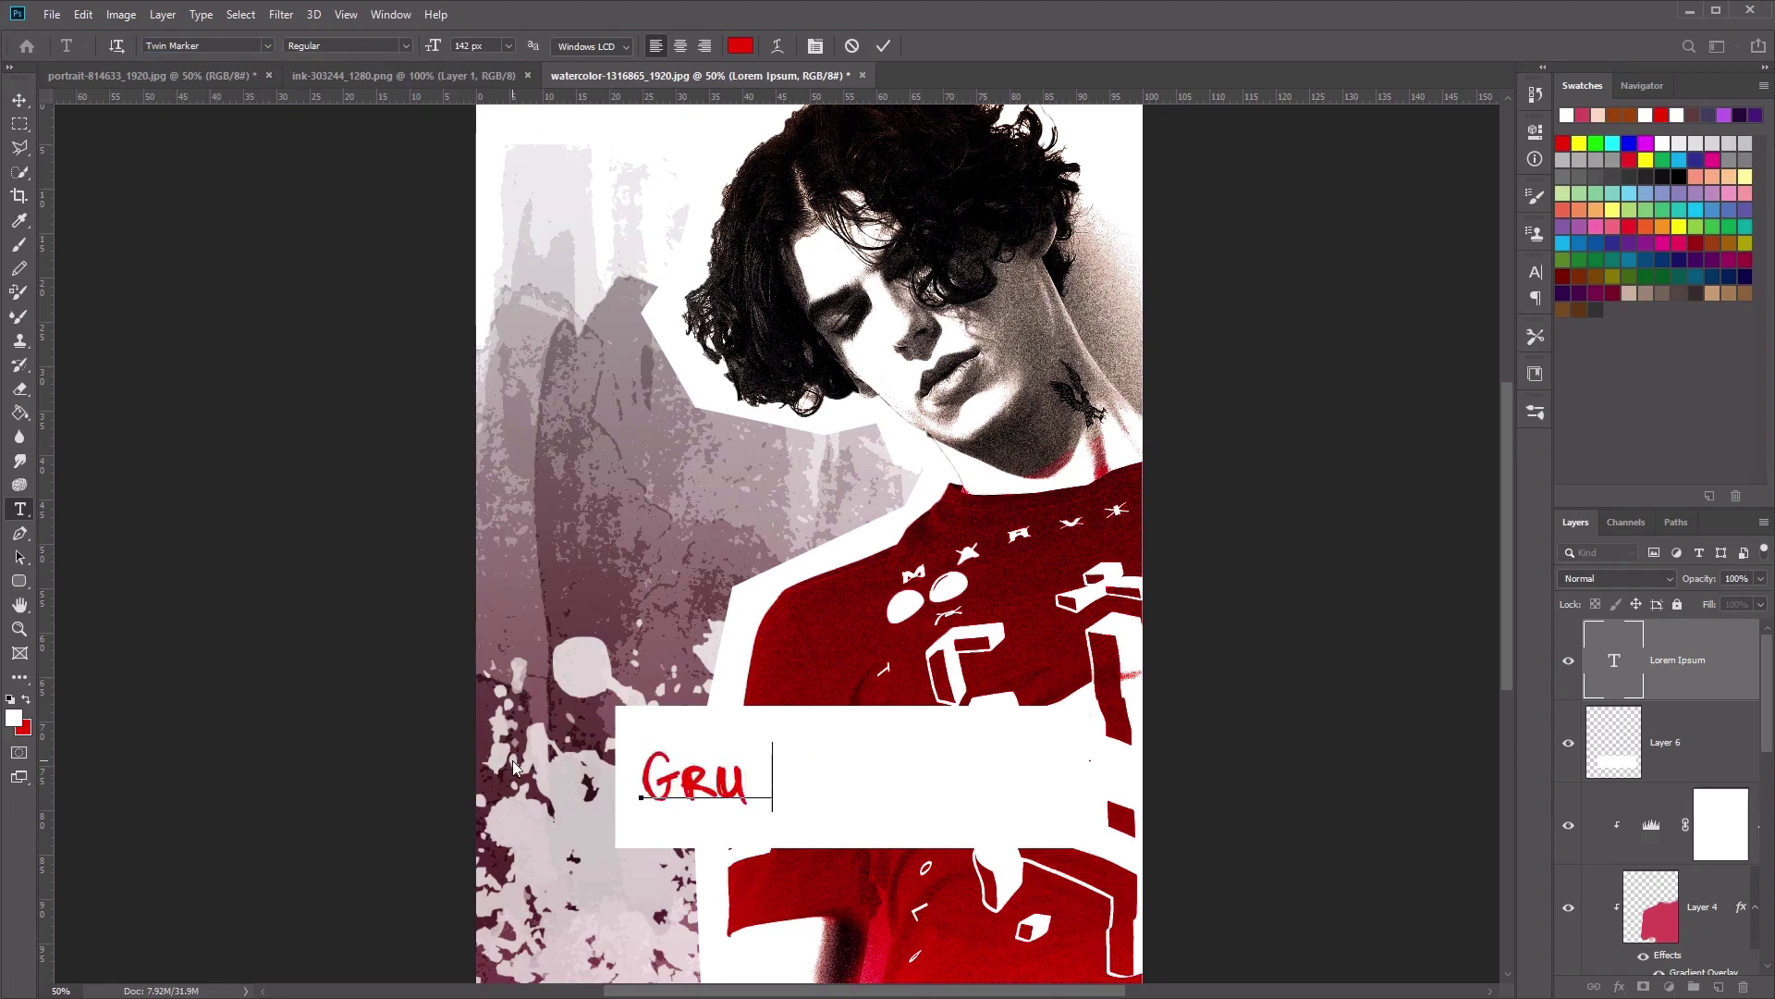
type("nge Effe")
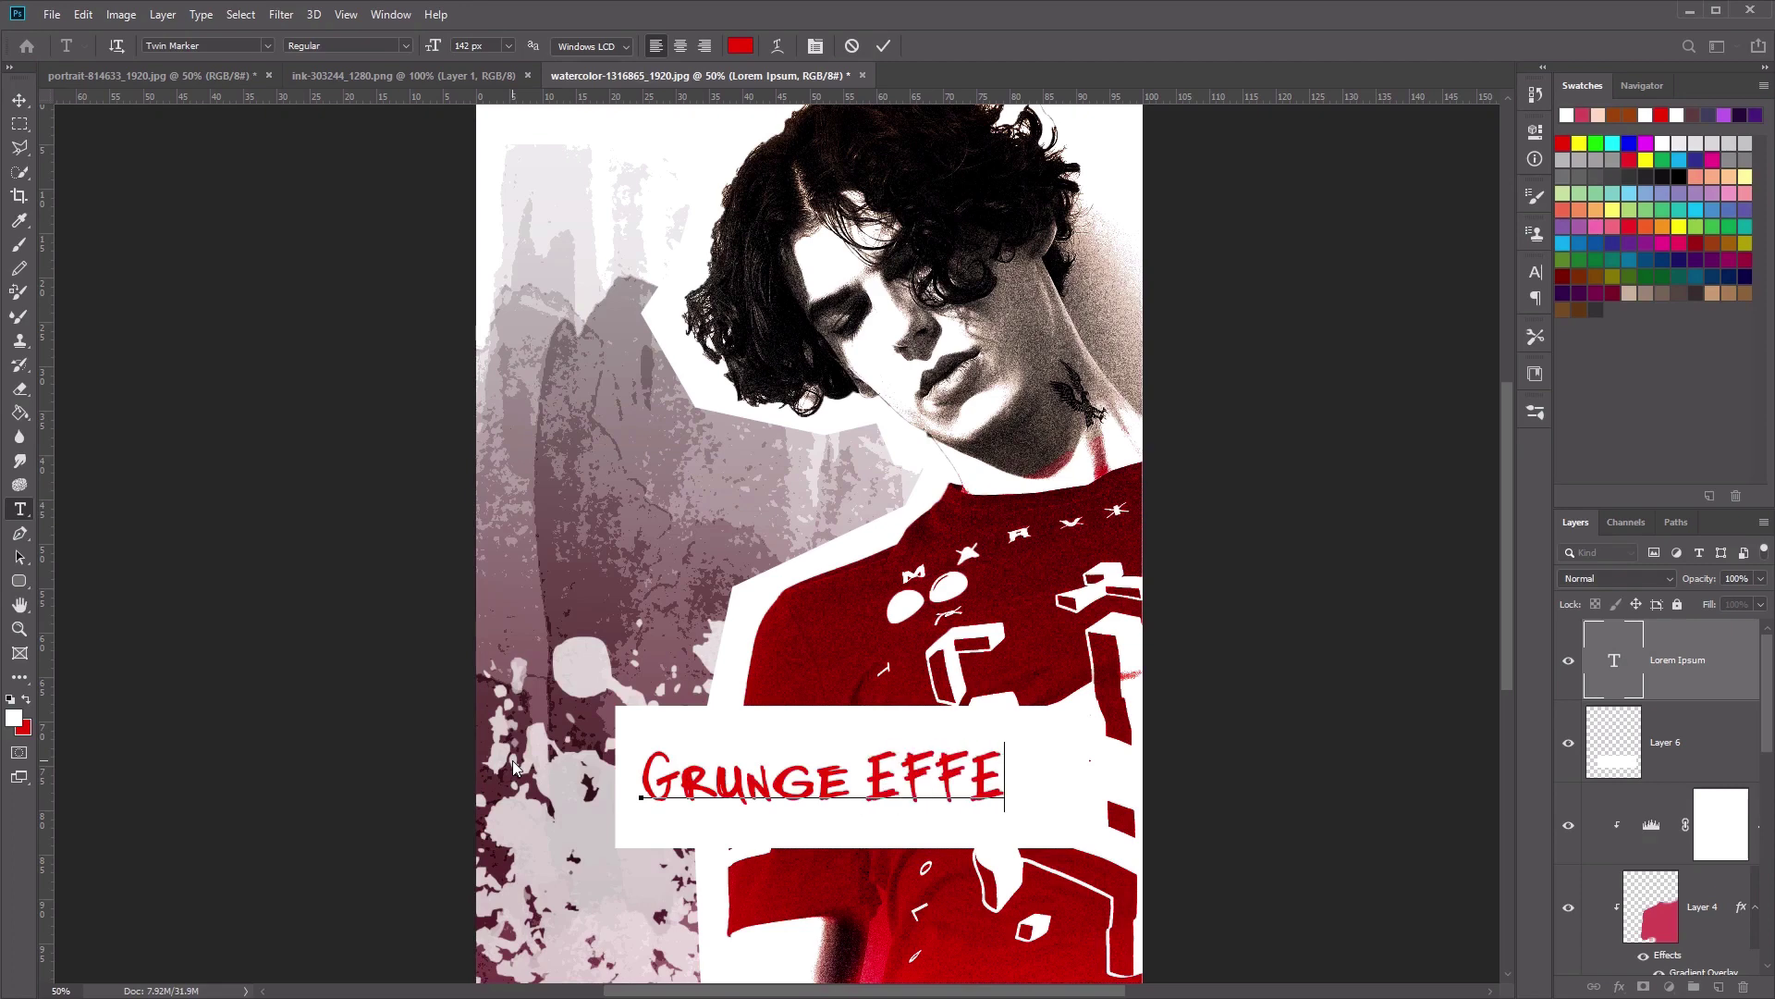
type("c")
key("BackSpace")
key("BackSpace")
key("BackSpace")
key("BackSpace")
type("fee")
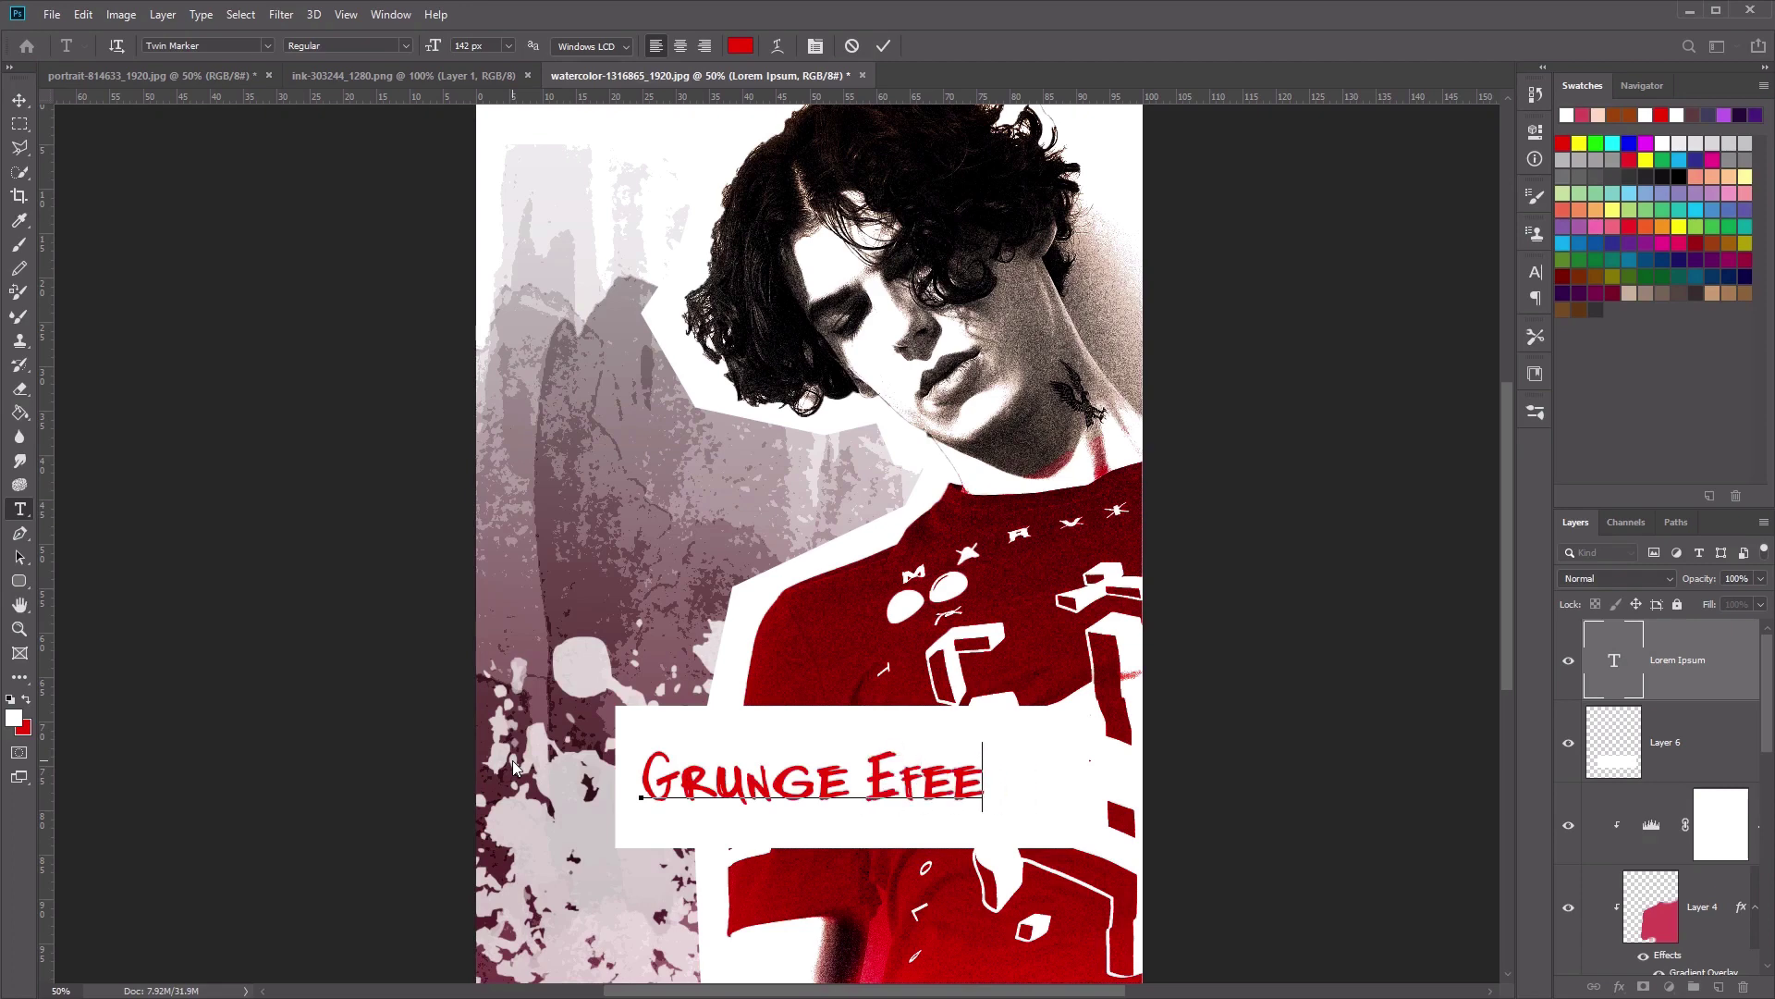
key("BackSpace")
key("BackSpace")
type("fectr")
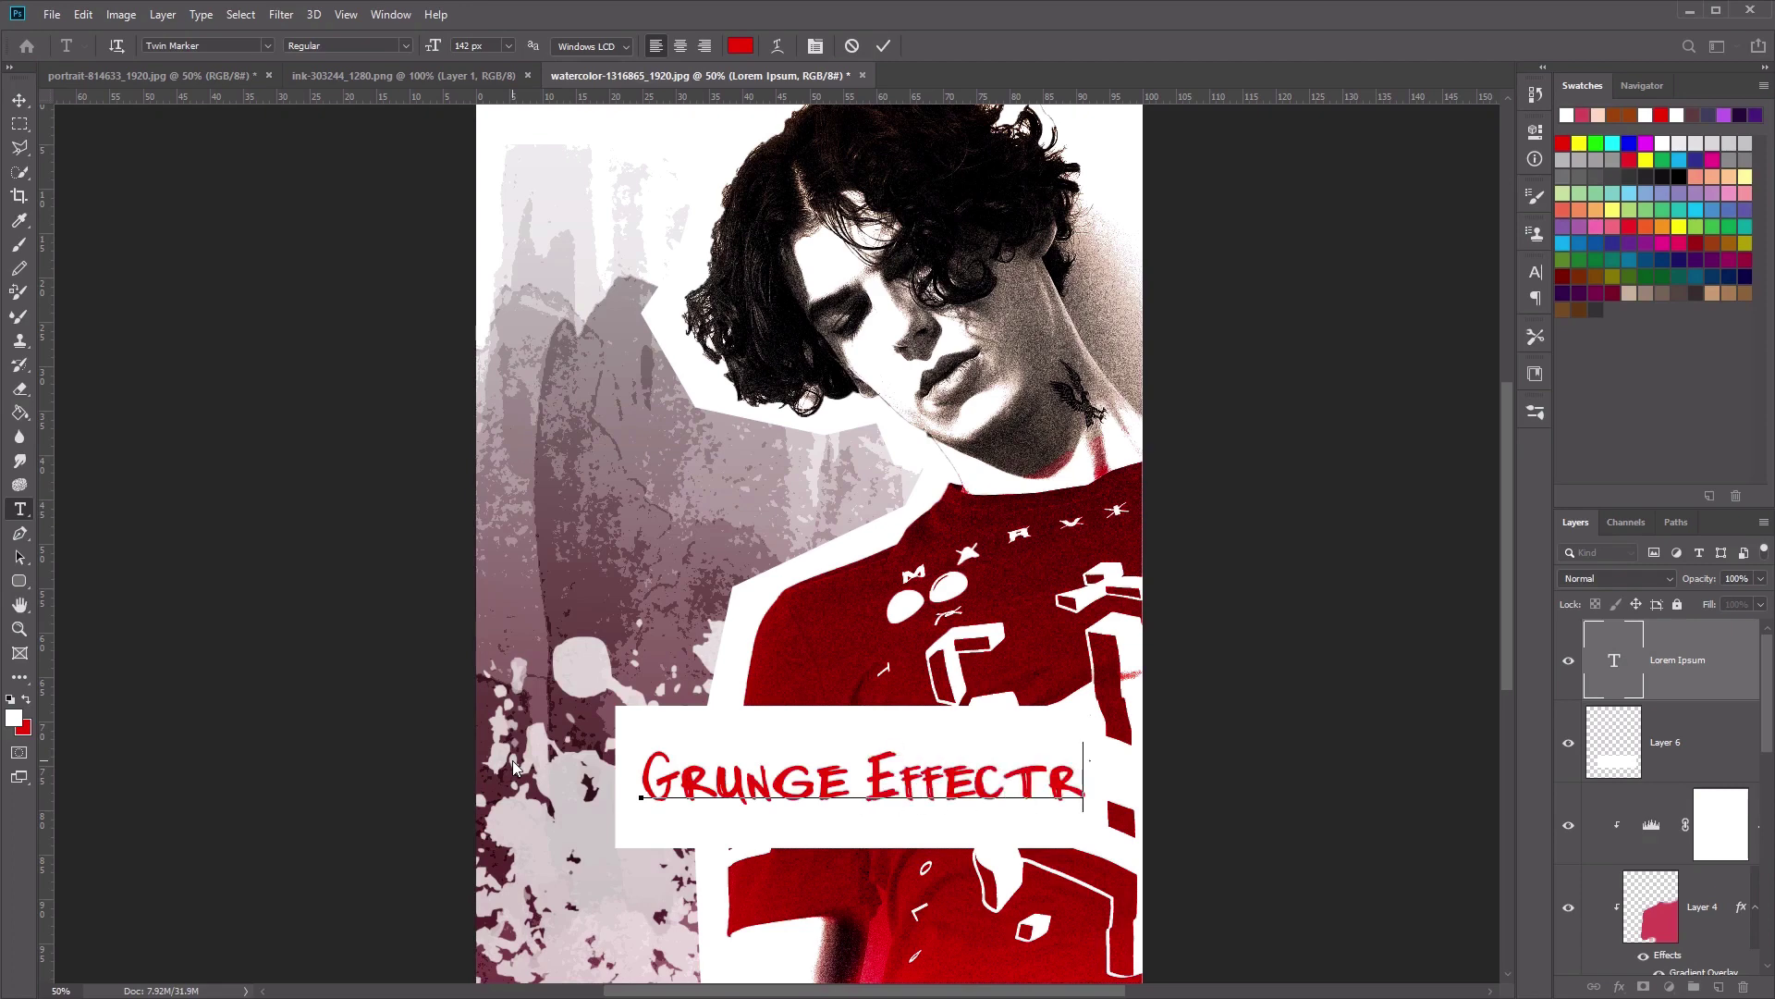
key("BackSpace")
left_click(20, 99)
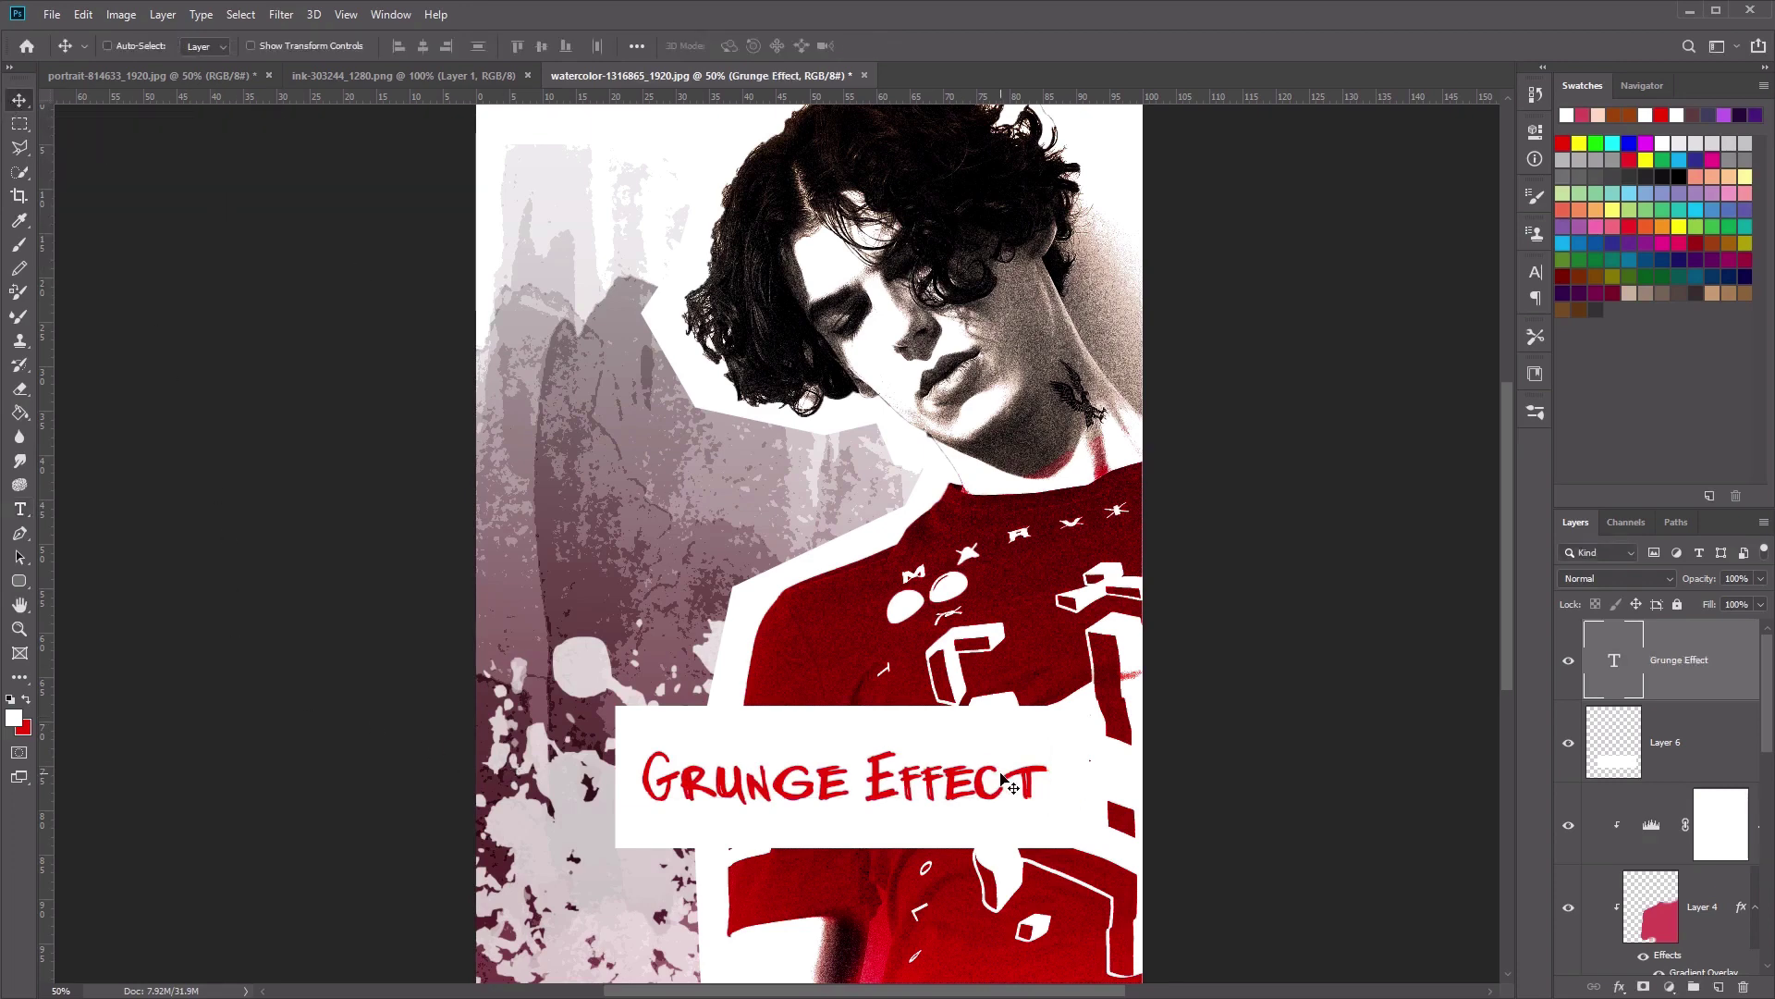
left_click_drag(1003, 781, 1011, 781)
- Shrink the white rectangle on Layer 6 to about 97% width and 70% height so it frames the title more tightly
left_click(1650, 751)
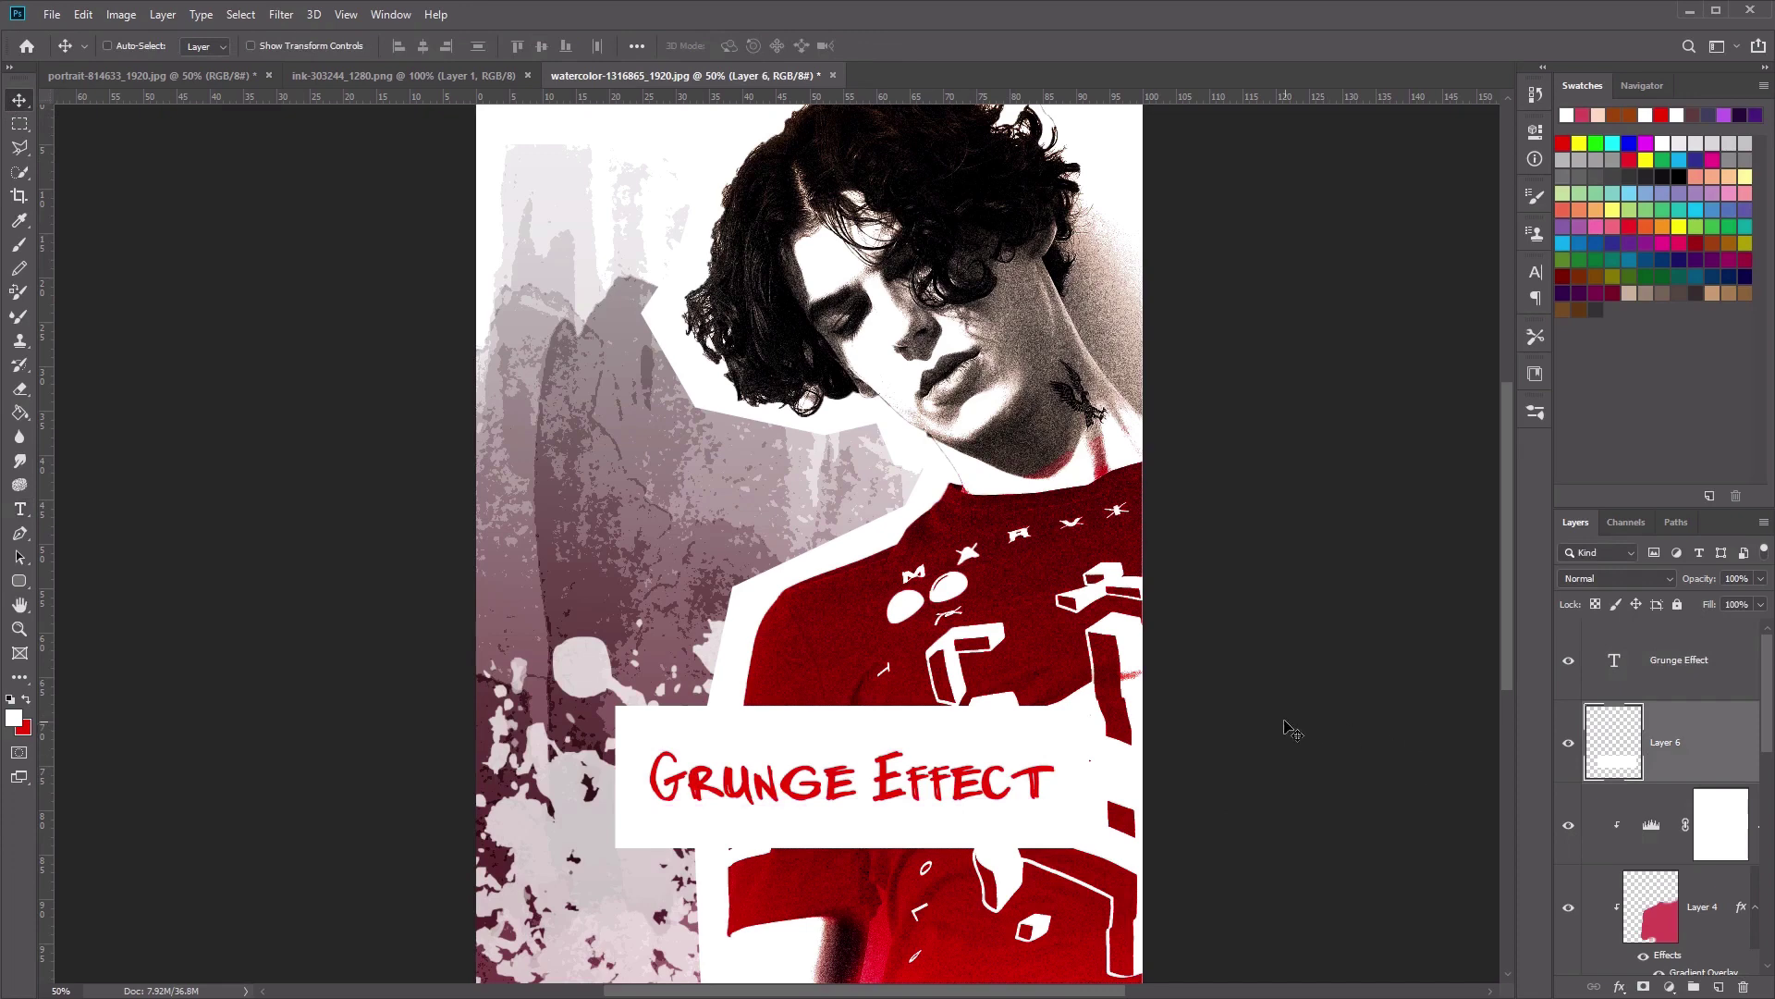
key("ctrl+t")
left_click_drag(853, 705, 852, 728)
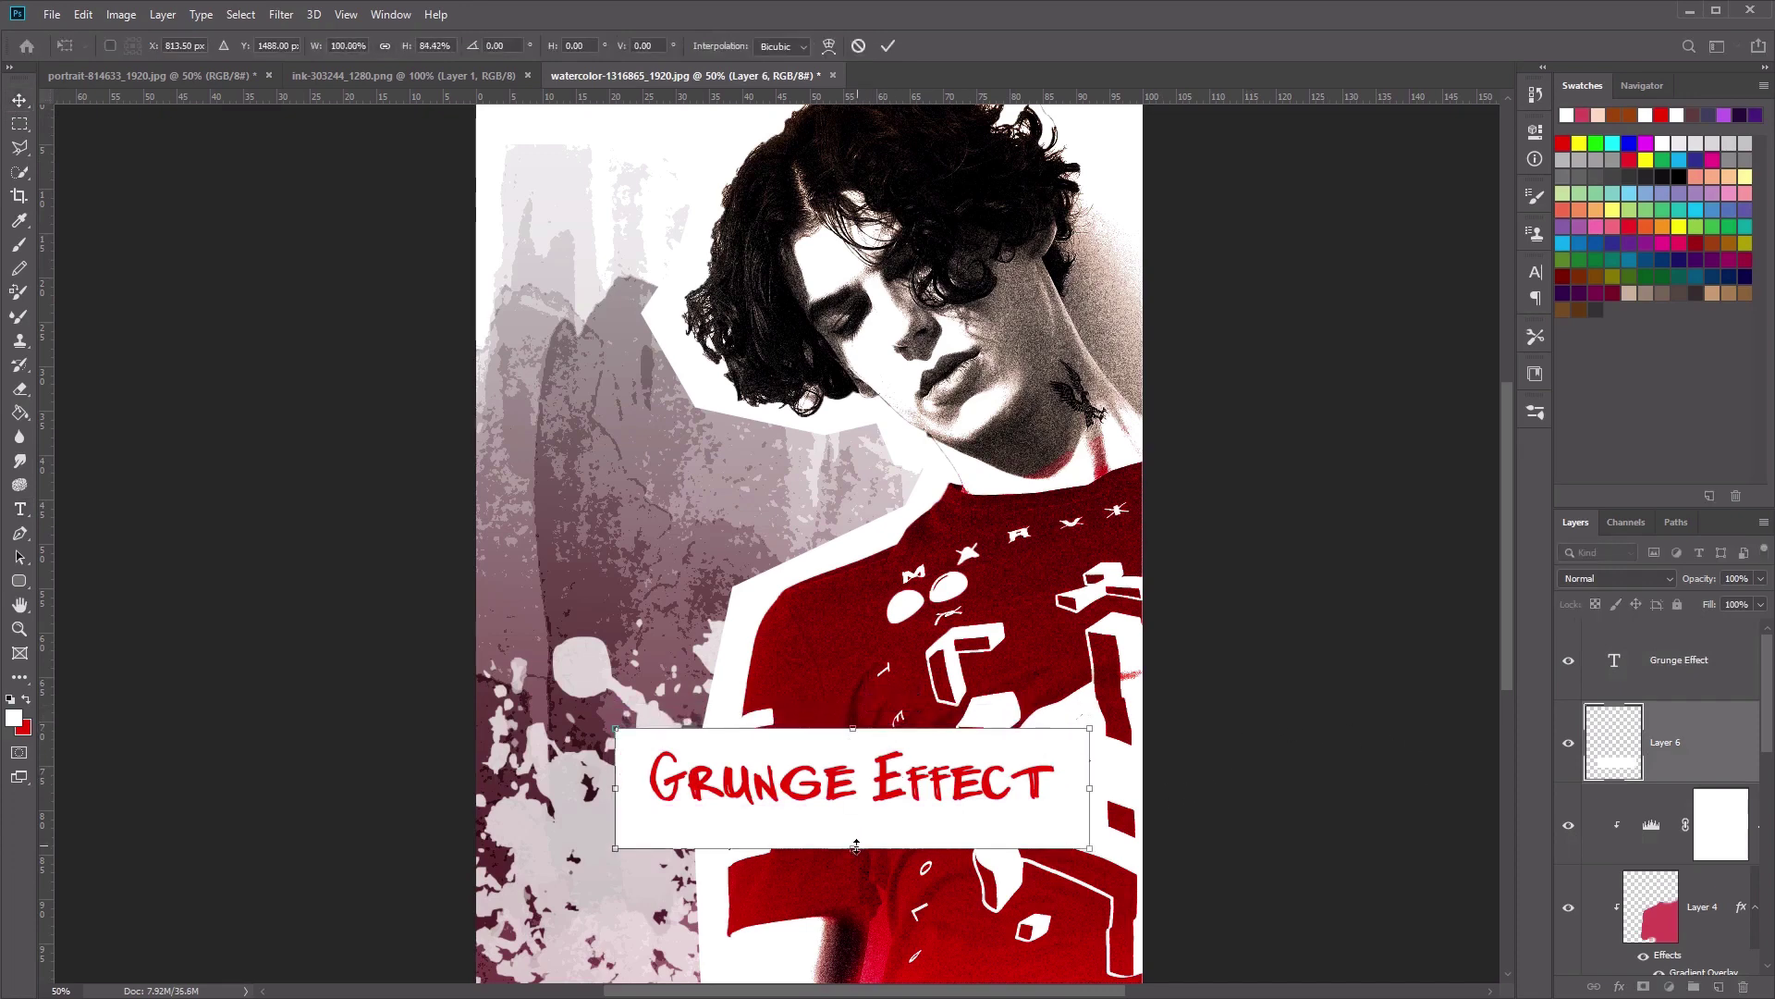
left_click_drag(856, 846, 856, 827)
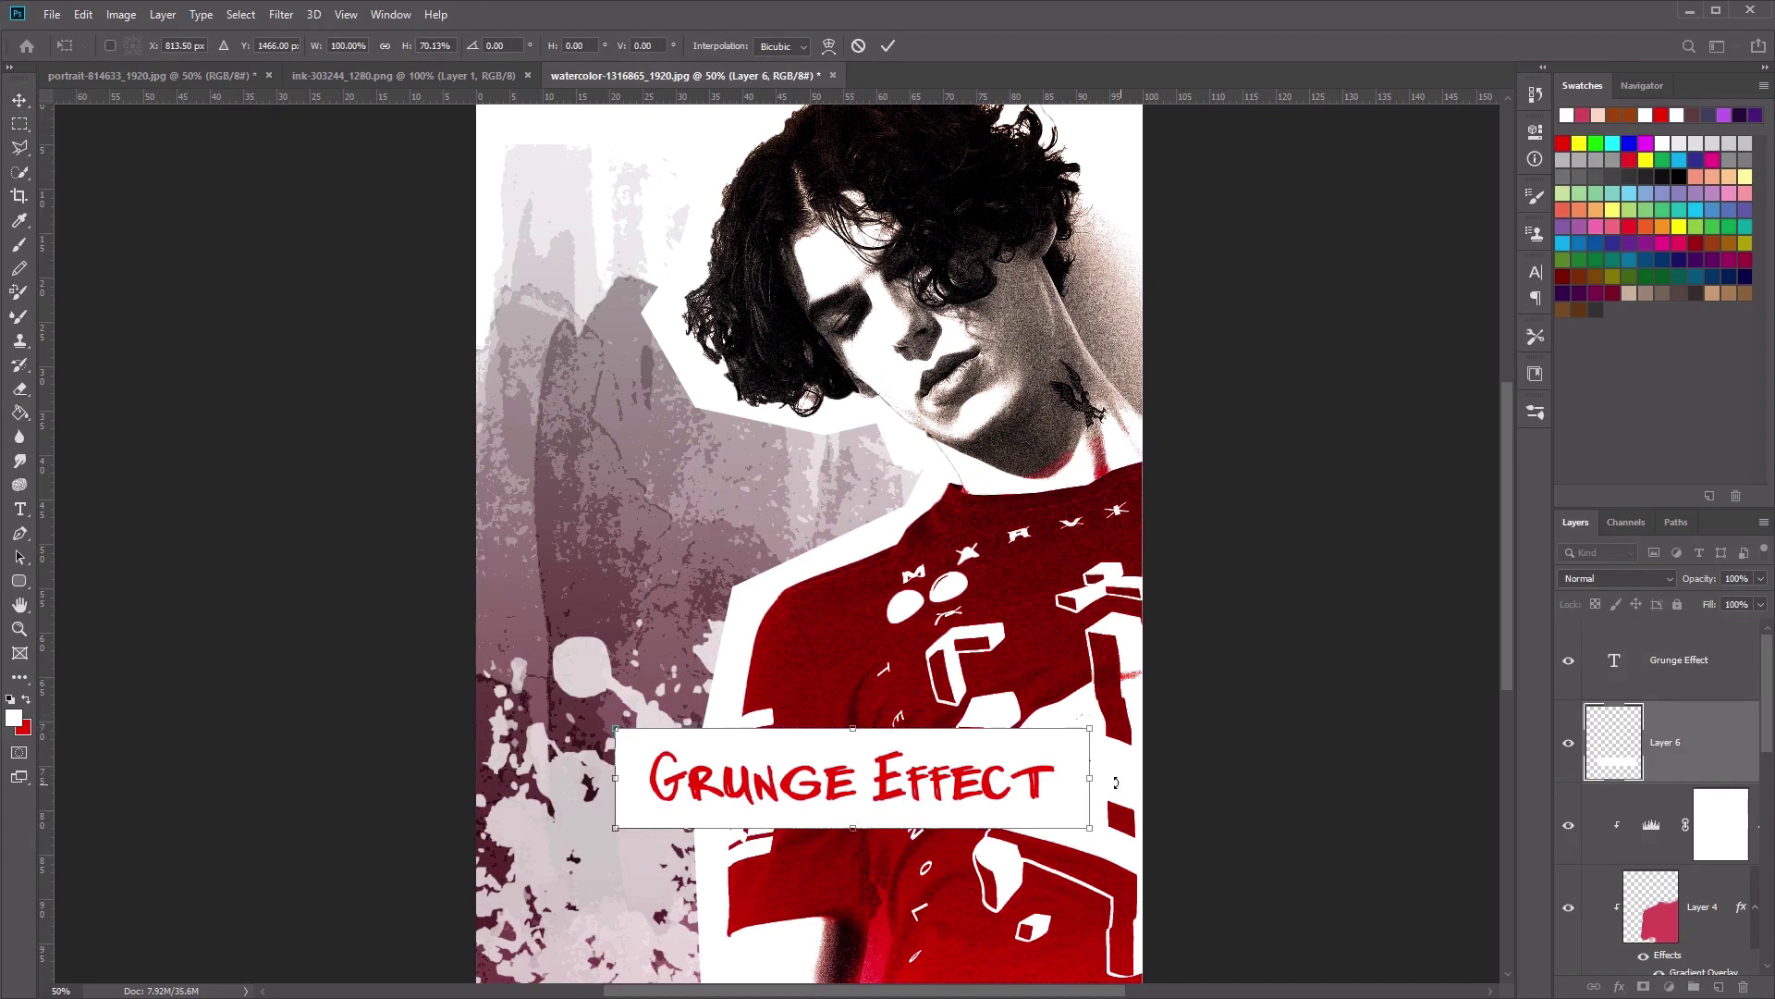
left_click_drag(1091, 776, 1085, 777)
left_click_drag(618, 777, 624, 777)
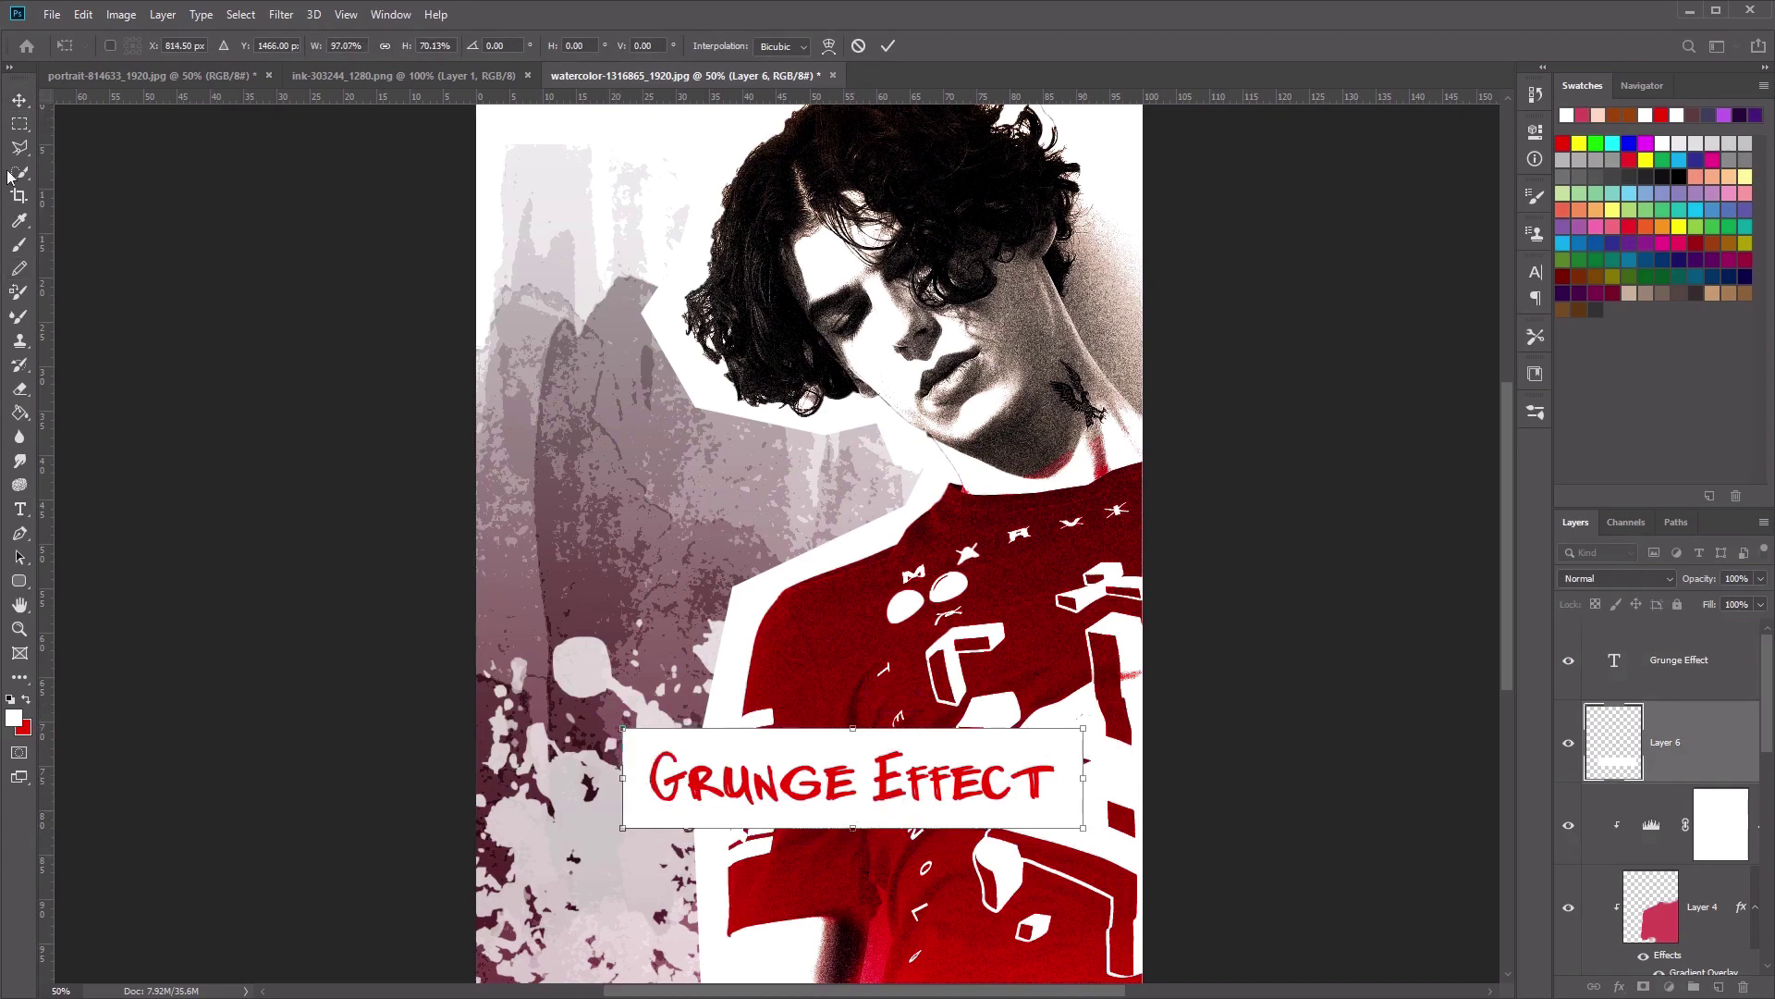
left_click(18, 99)
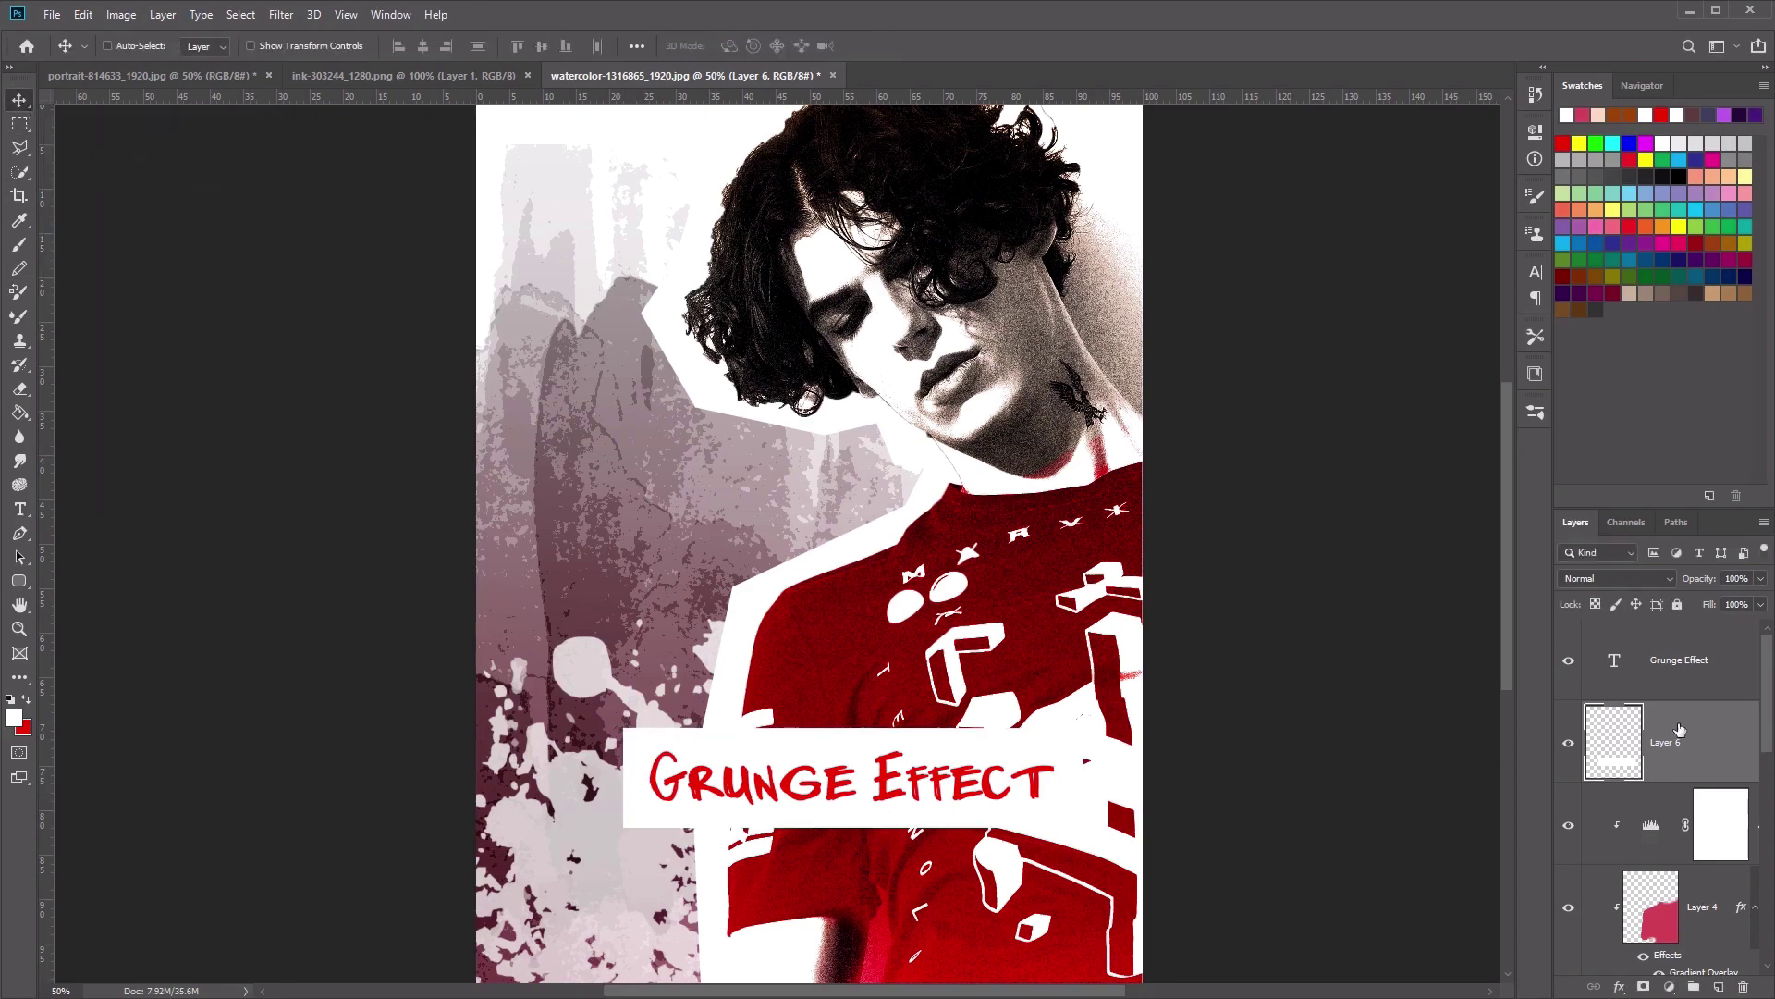
- Rotate the Grunge Effect text and Layer 6 together by about -8.8° and enlarge them across the lower T-shirt
left_click(1680, 674, "shift")
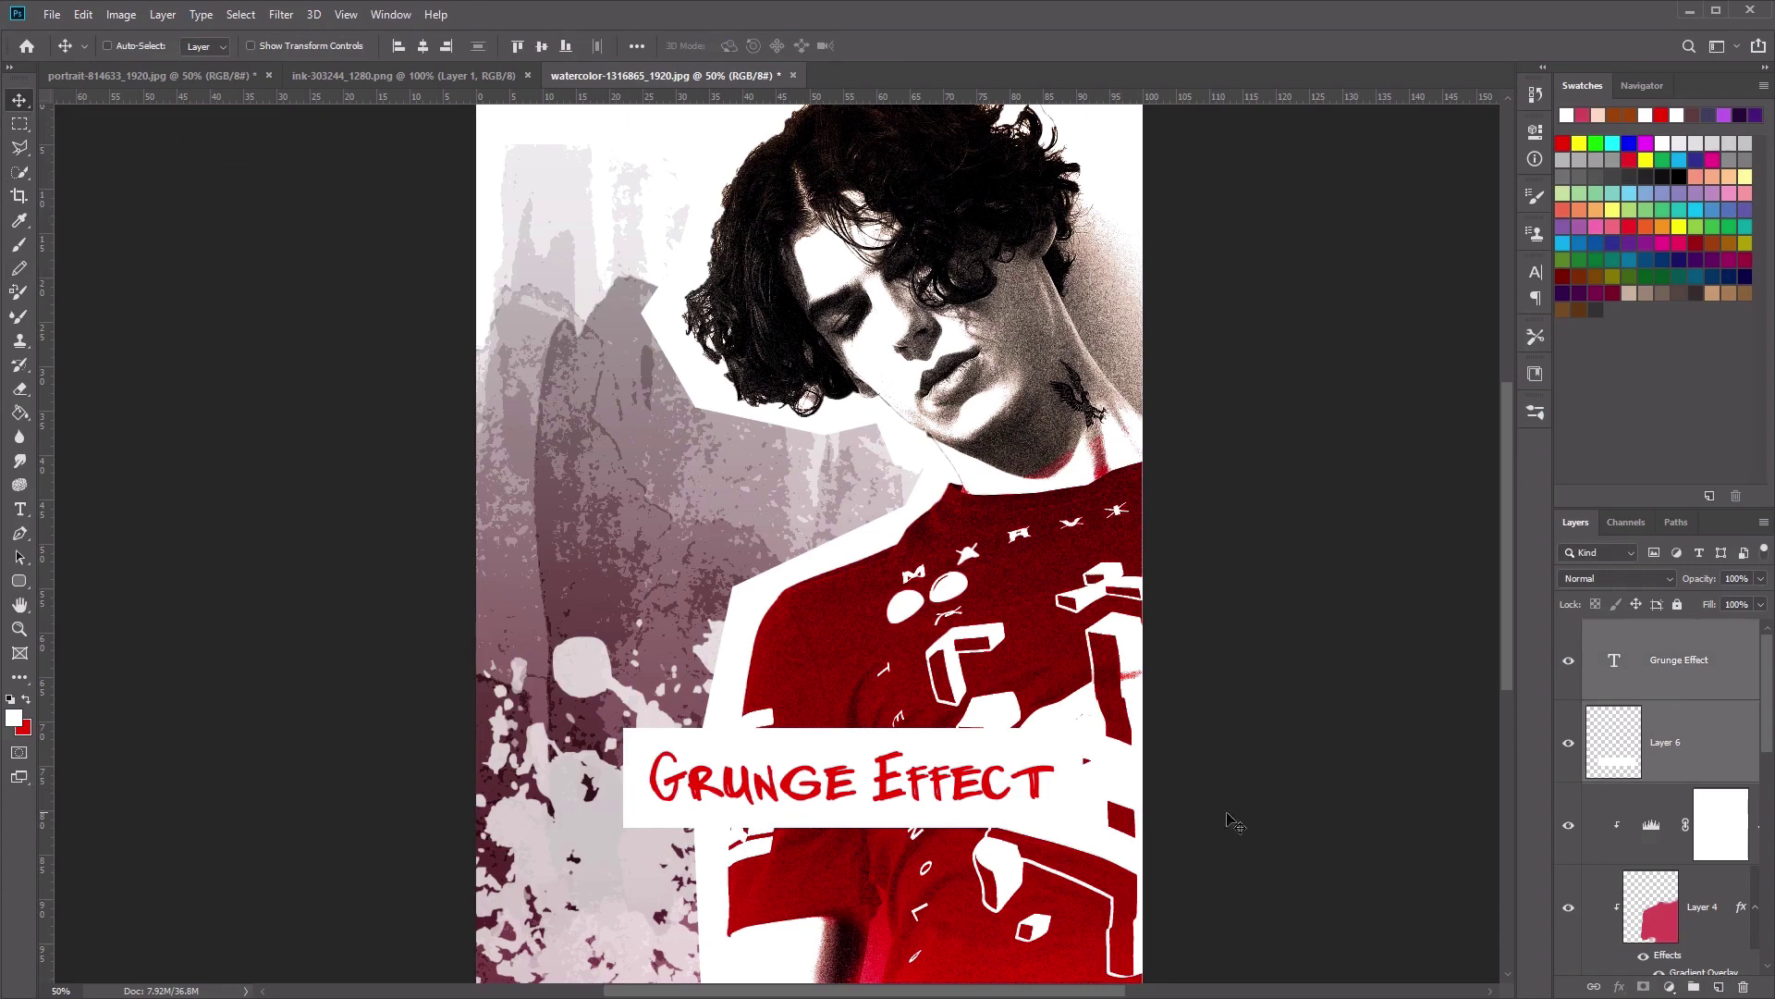
key("ctrl")
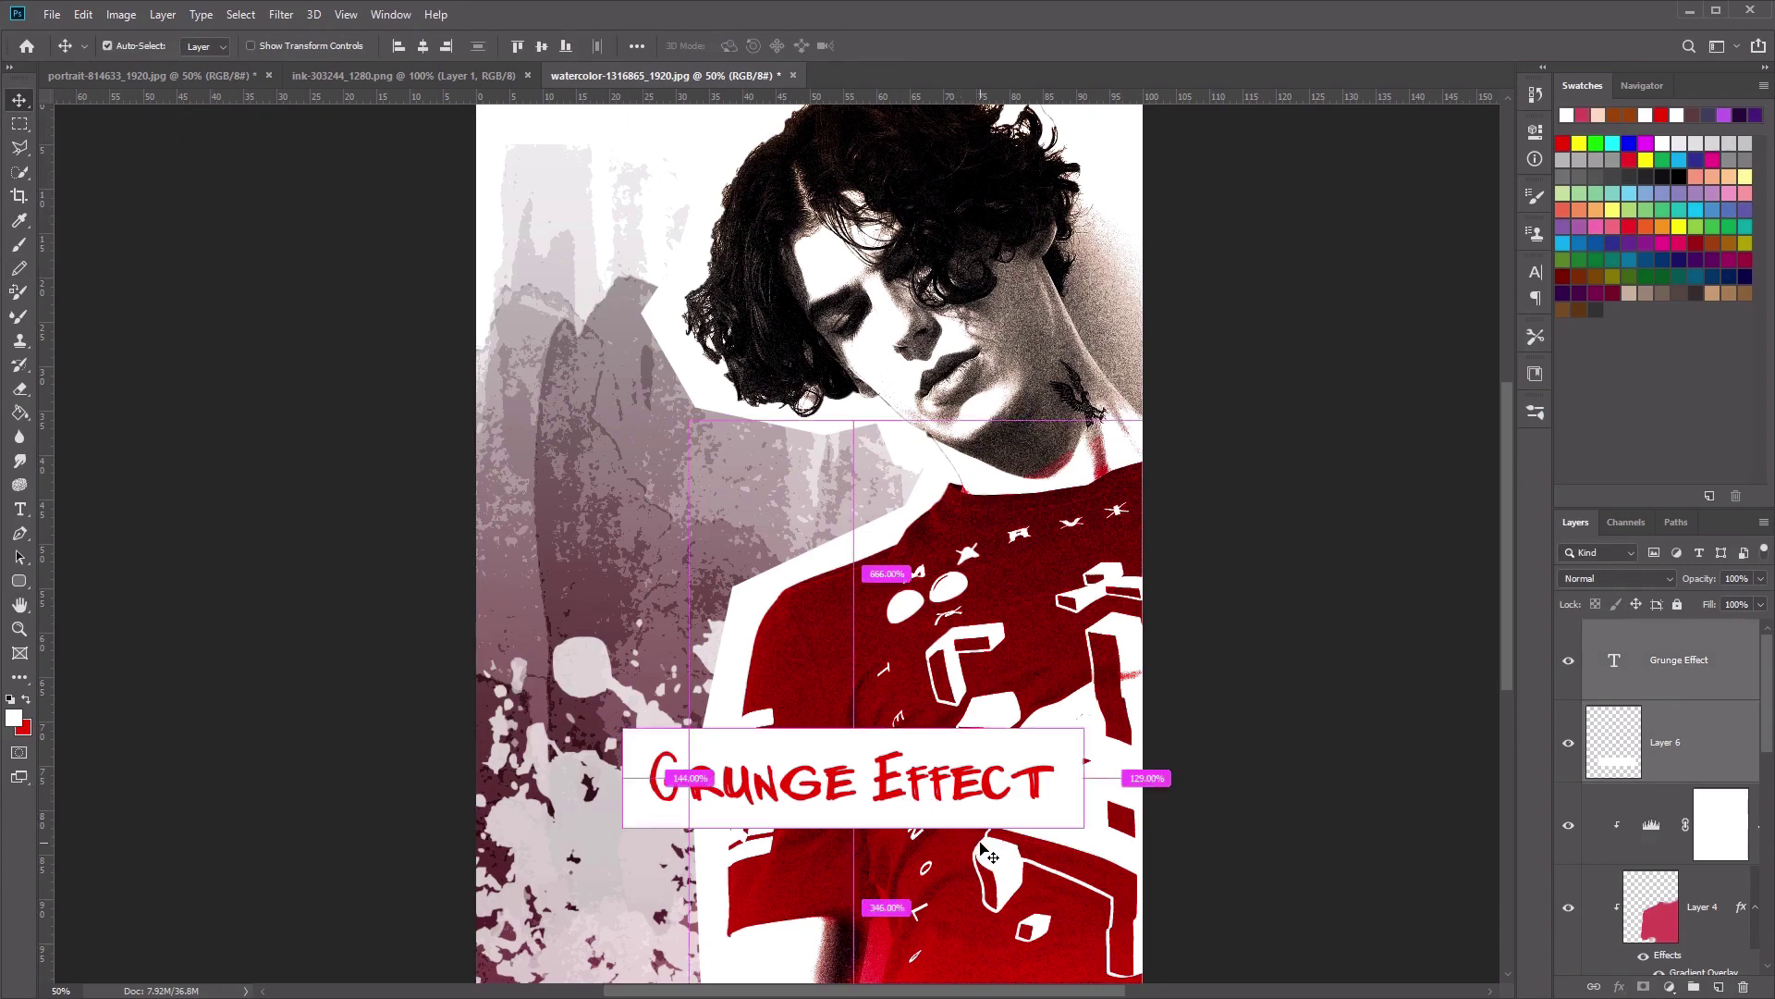
key("ctrl+t")
left_click_drag(1101, 842, 1014, 841)
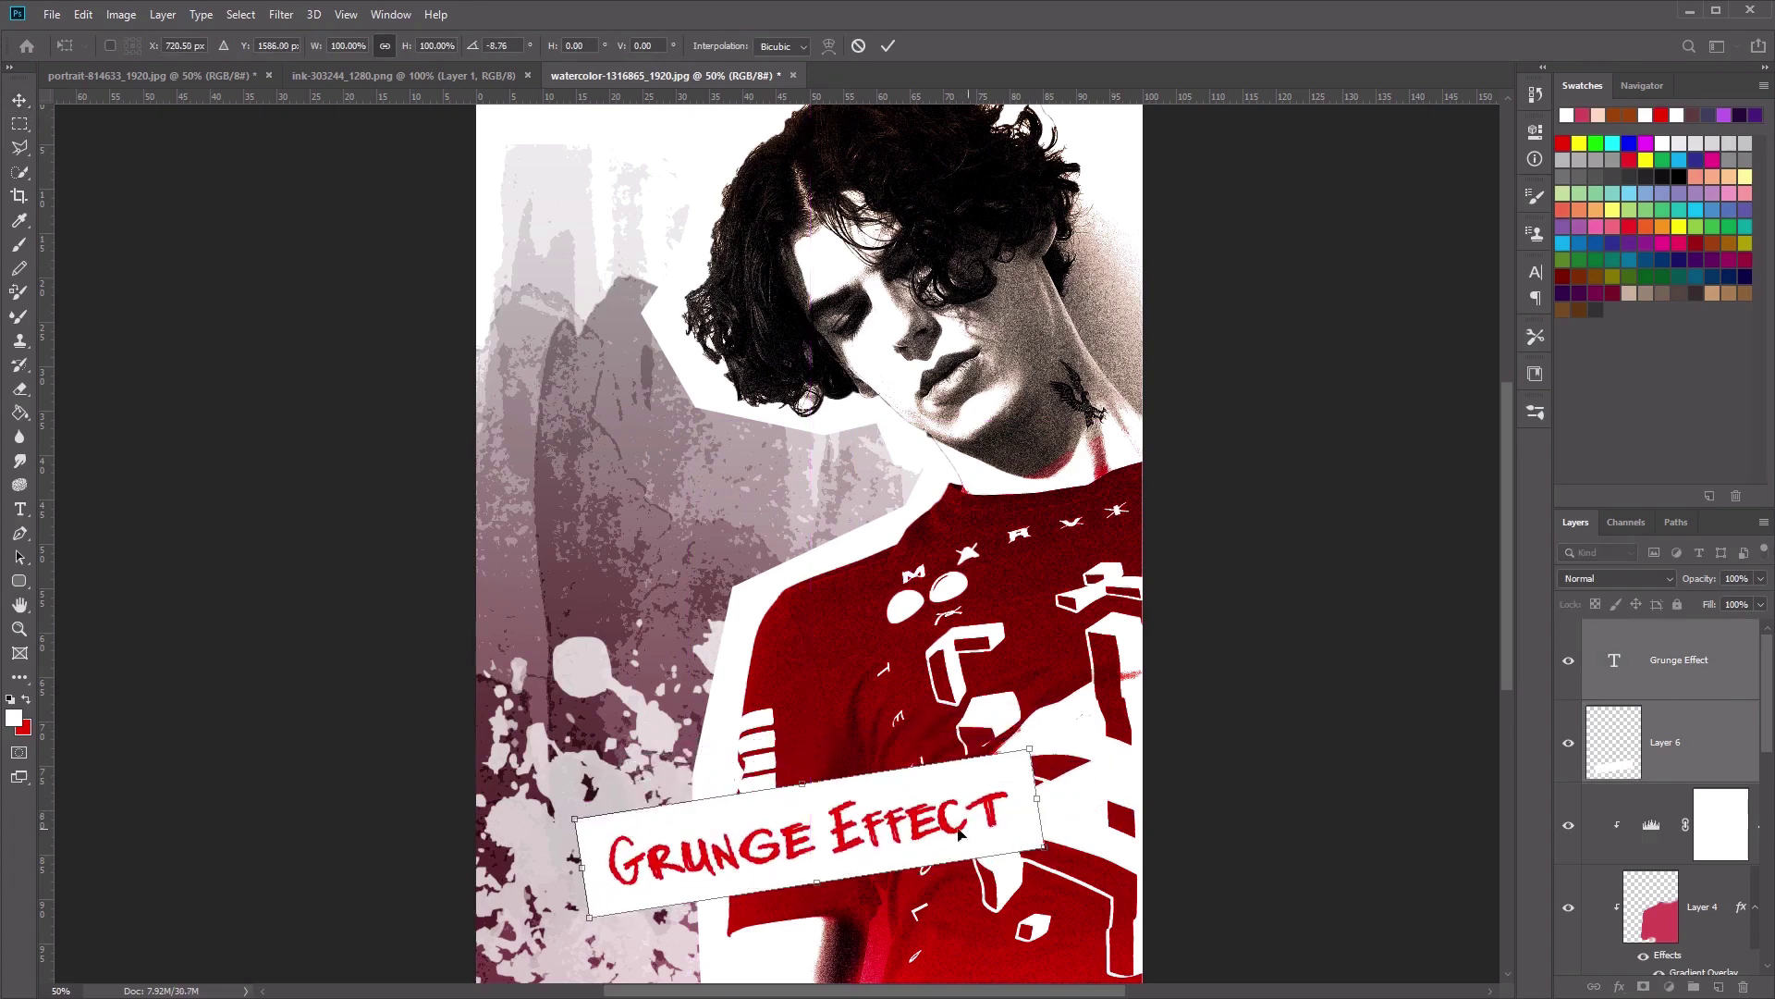
left_click_drag(1029, 751, 1150, 717)
key("Return")
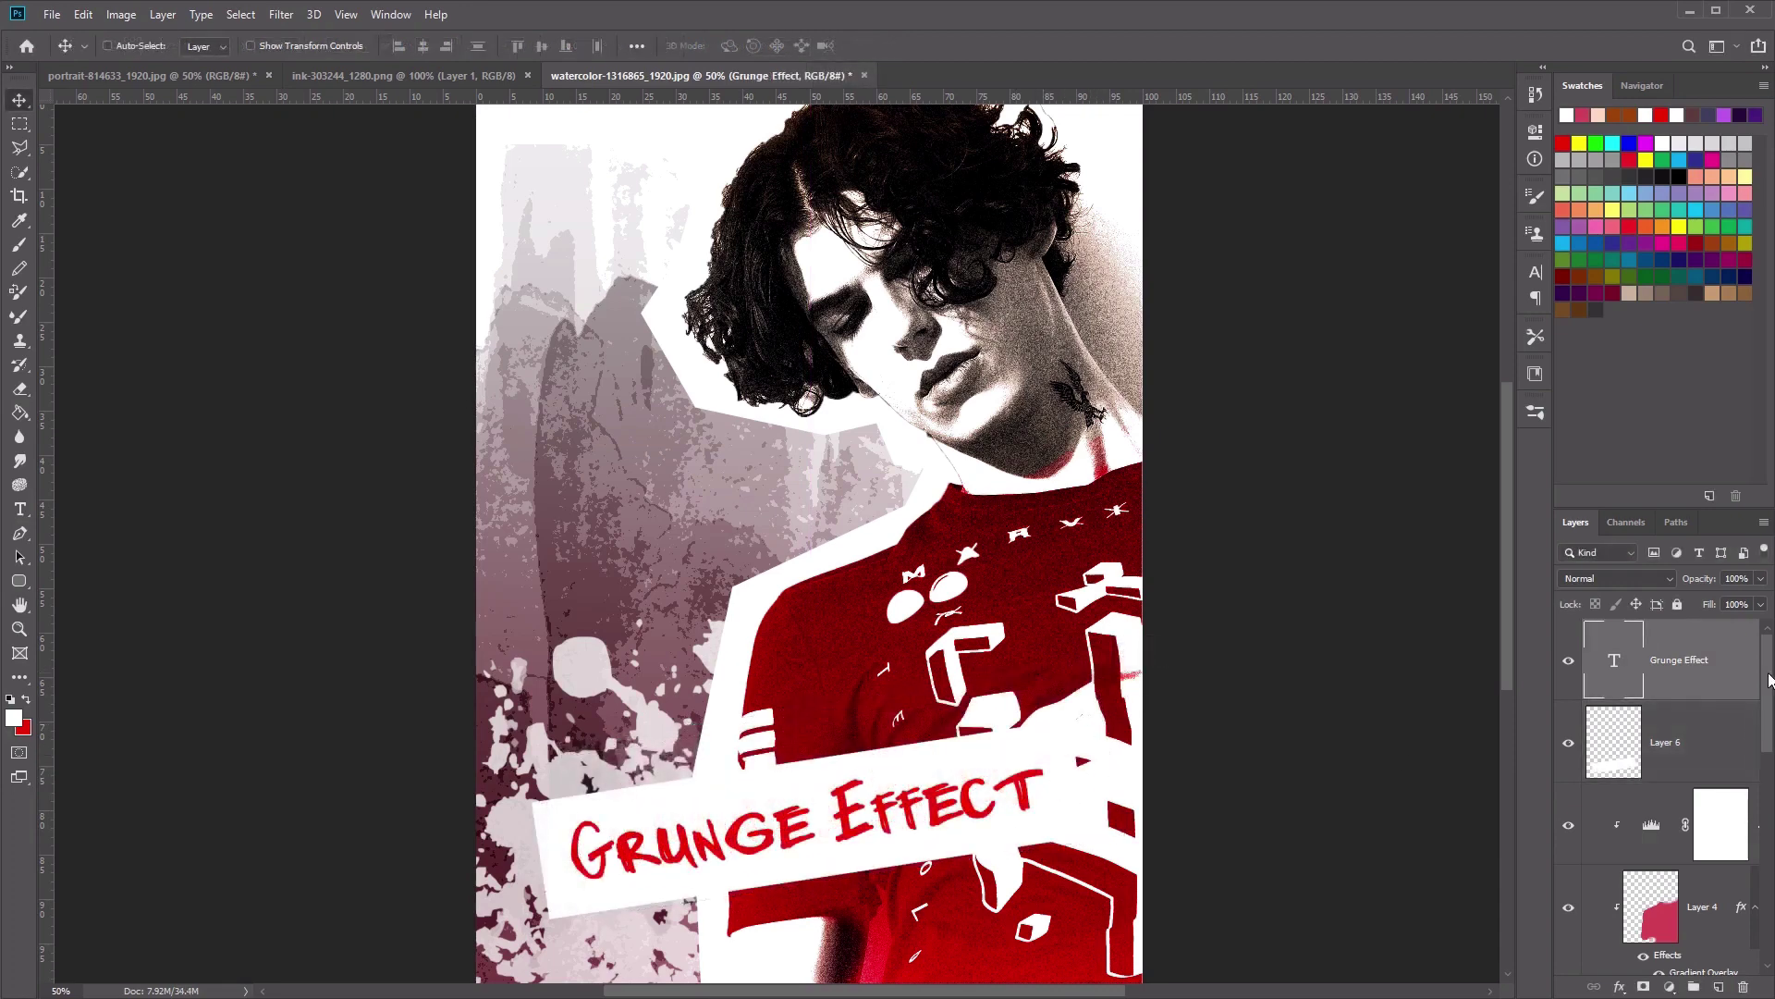
- Duplicate the watercolor Layer 0 twice and move both copies to the top of the layer stack
left_click_drag(1768, 675, 1768, 883)
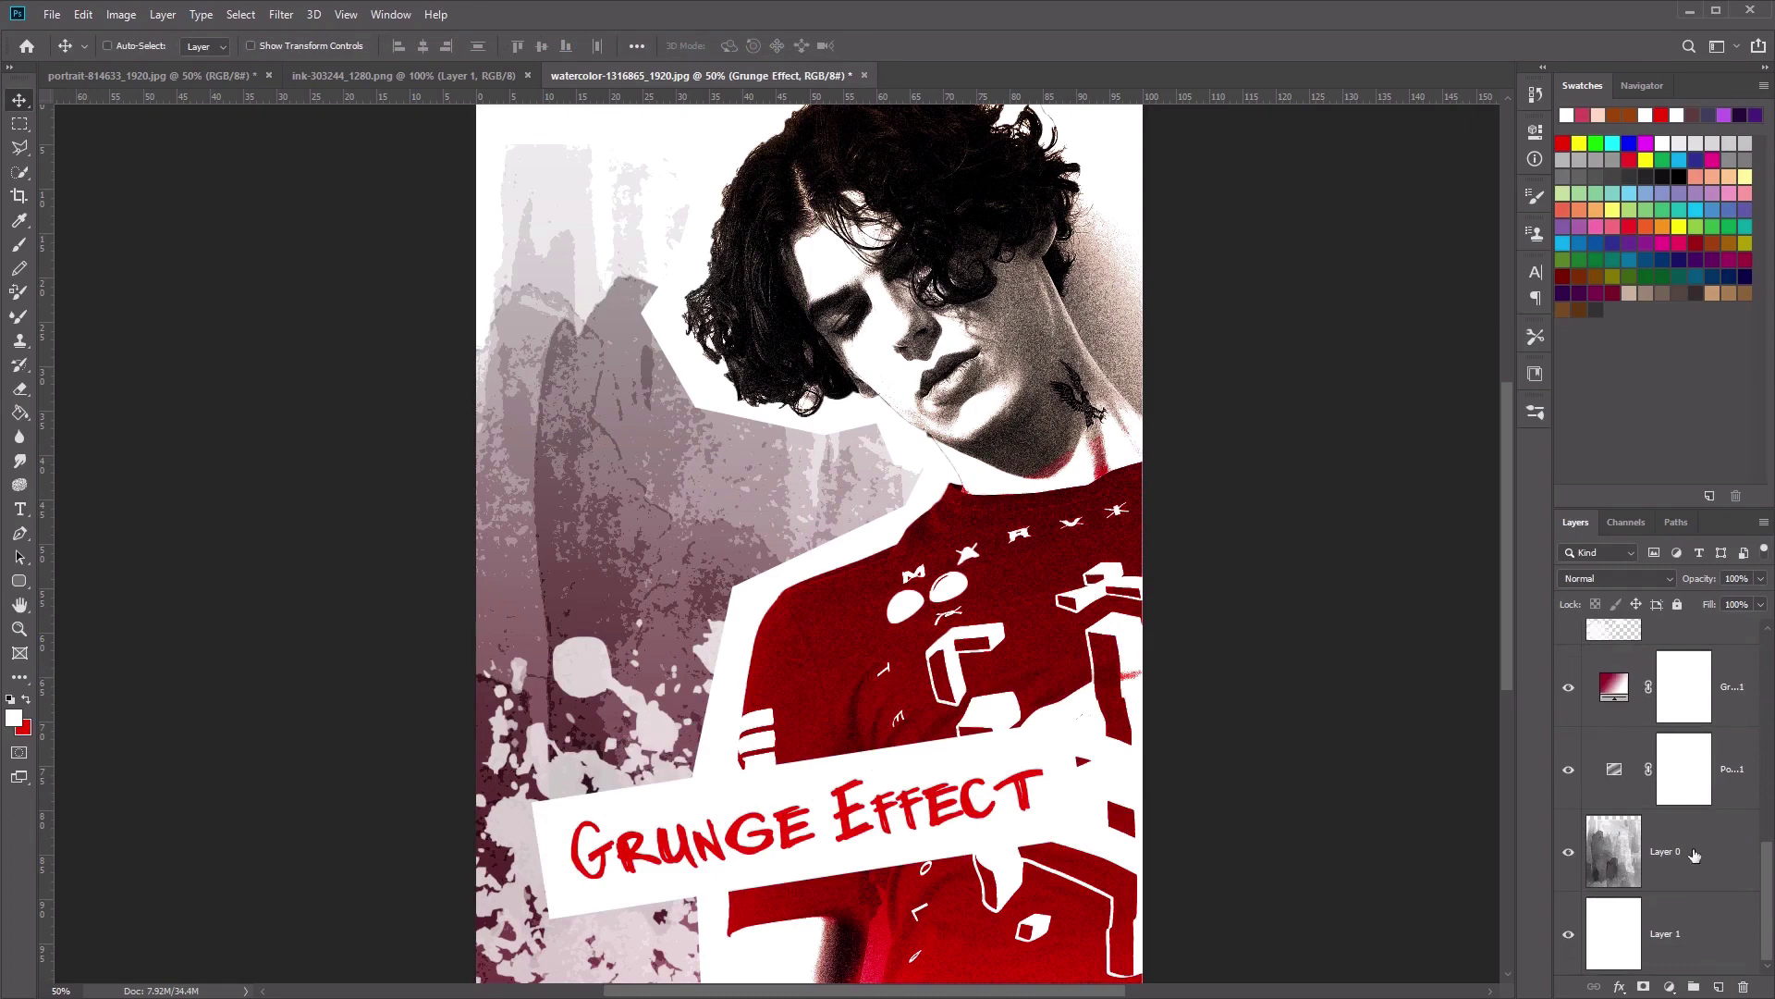
left_click(1674, 856)
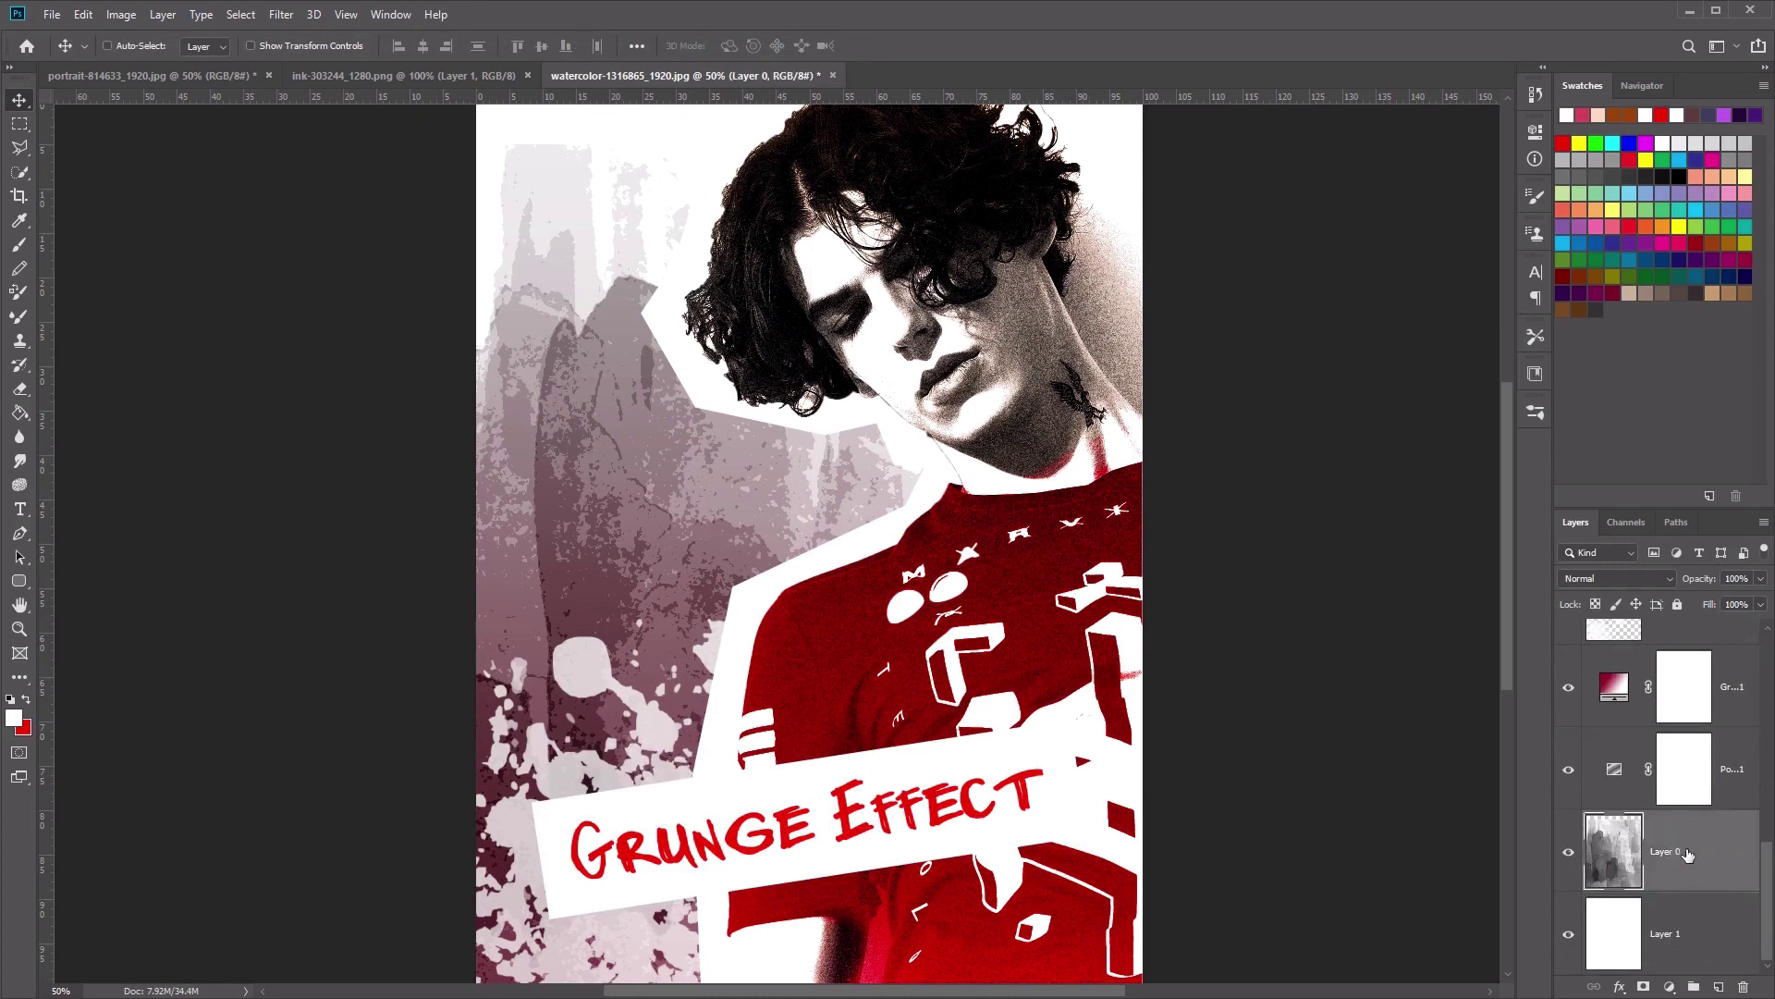
right_click(1684, 847)
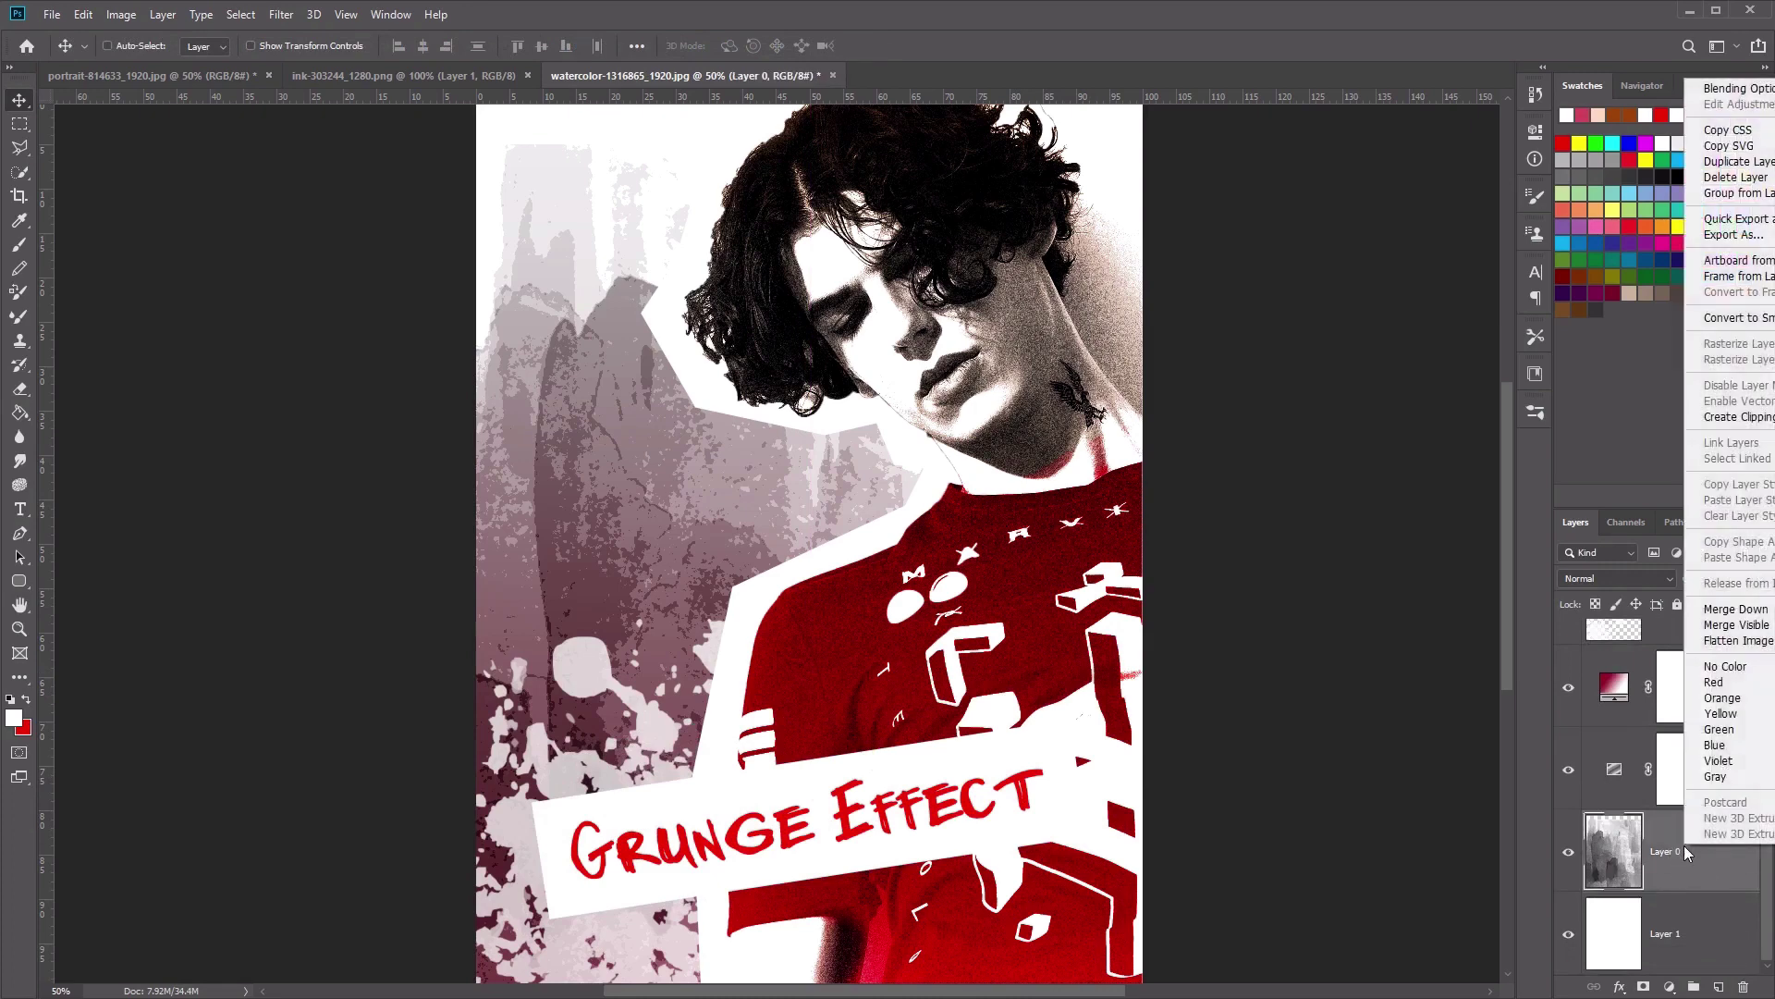
left_click(1738, 163)
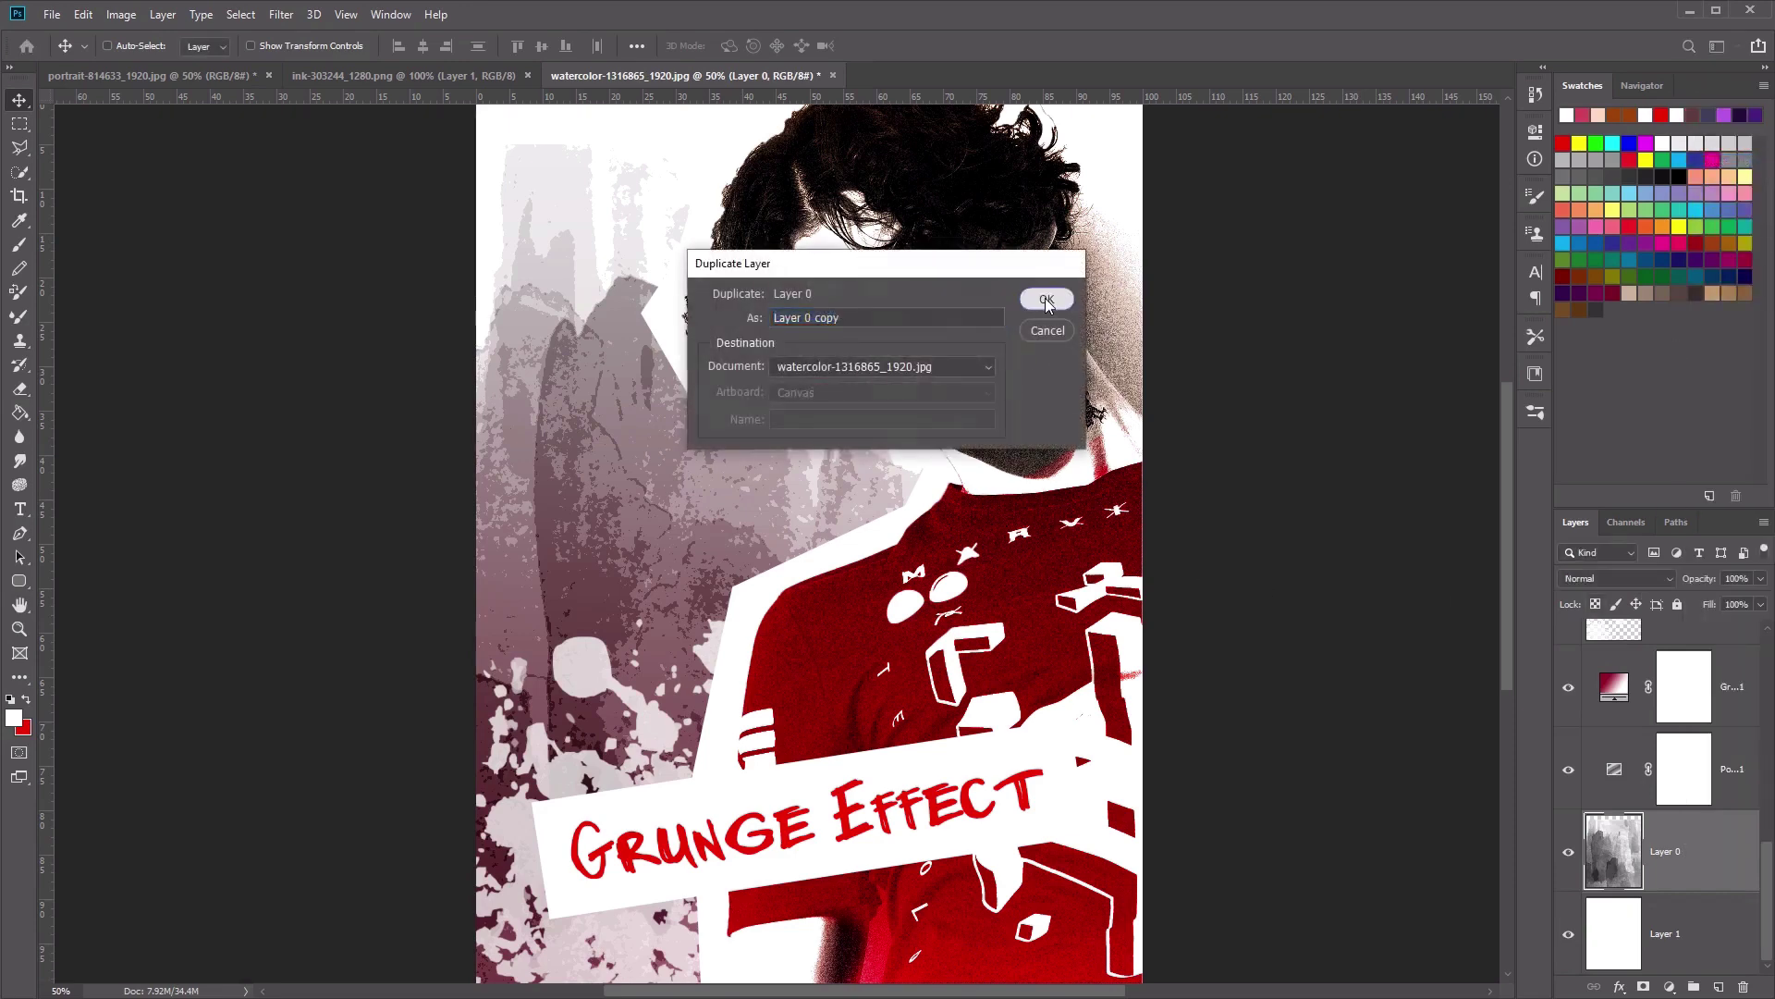
left_click(1046, 297)
right_click(1675, 852)
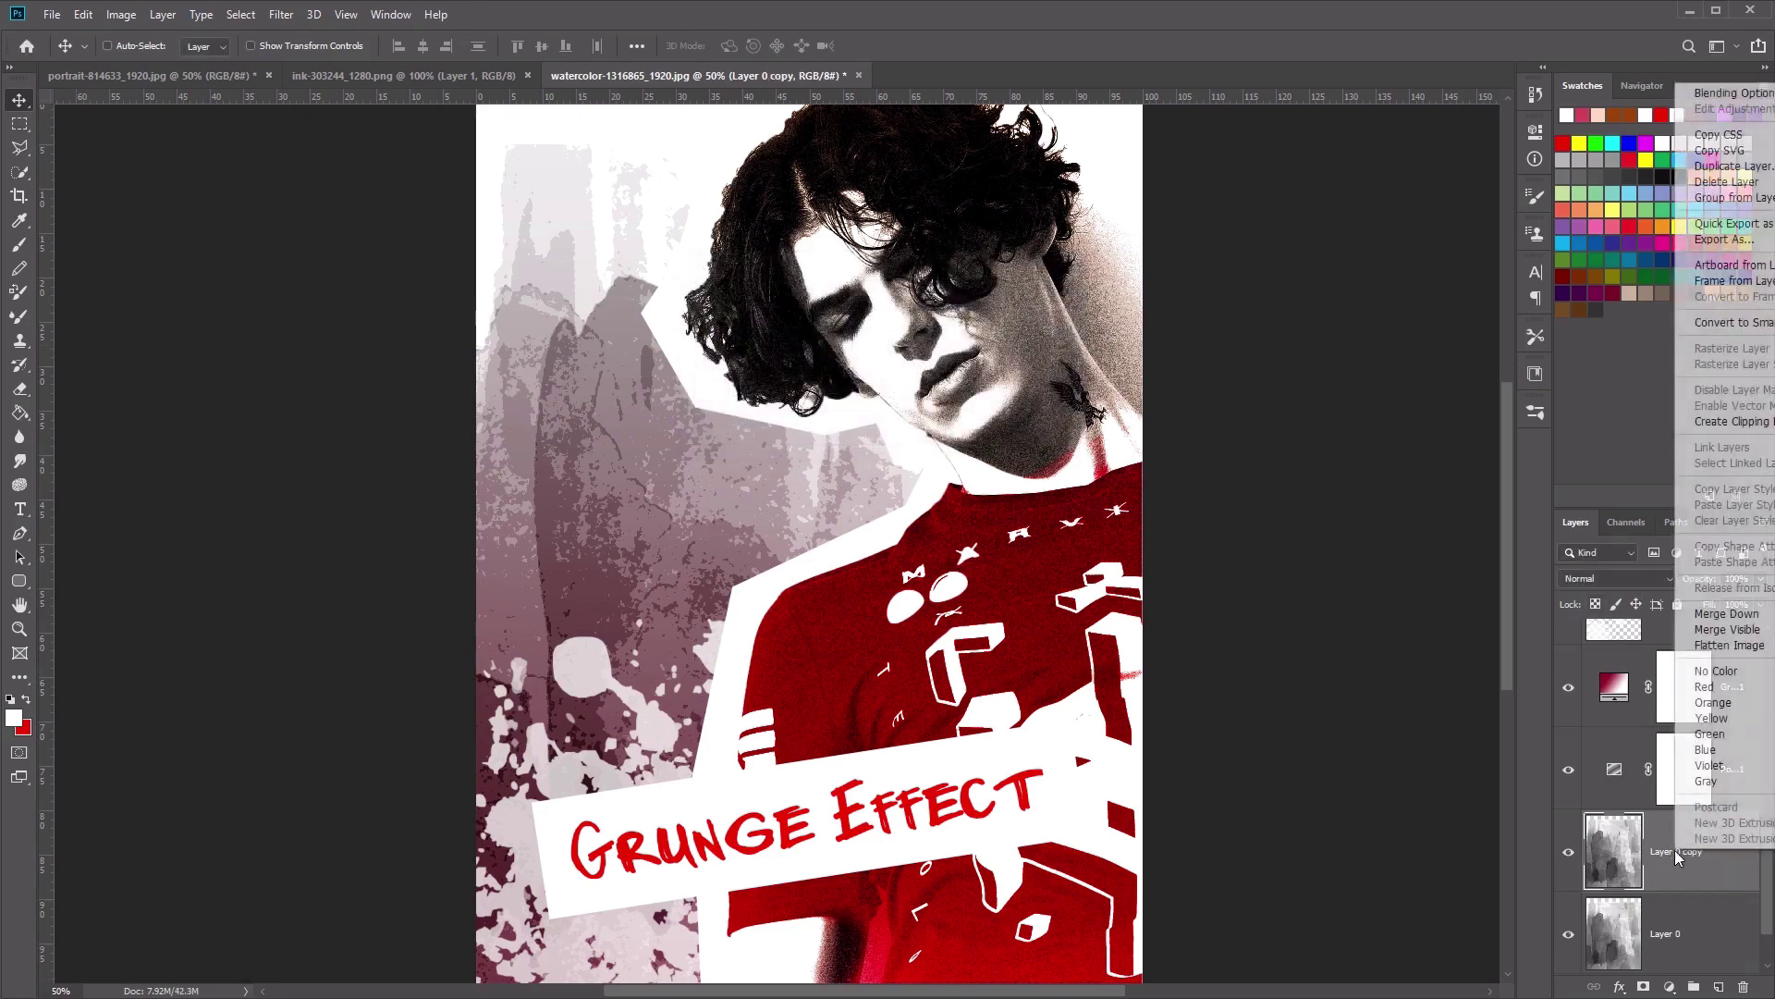
left_click(1739, 165)
left_click(1050, 302)
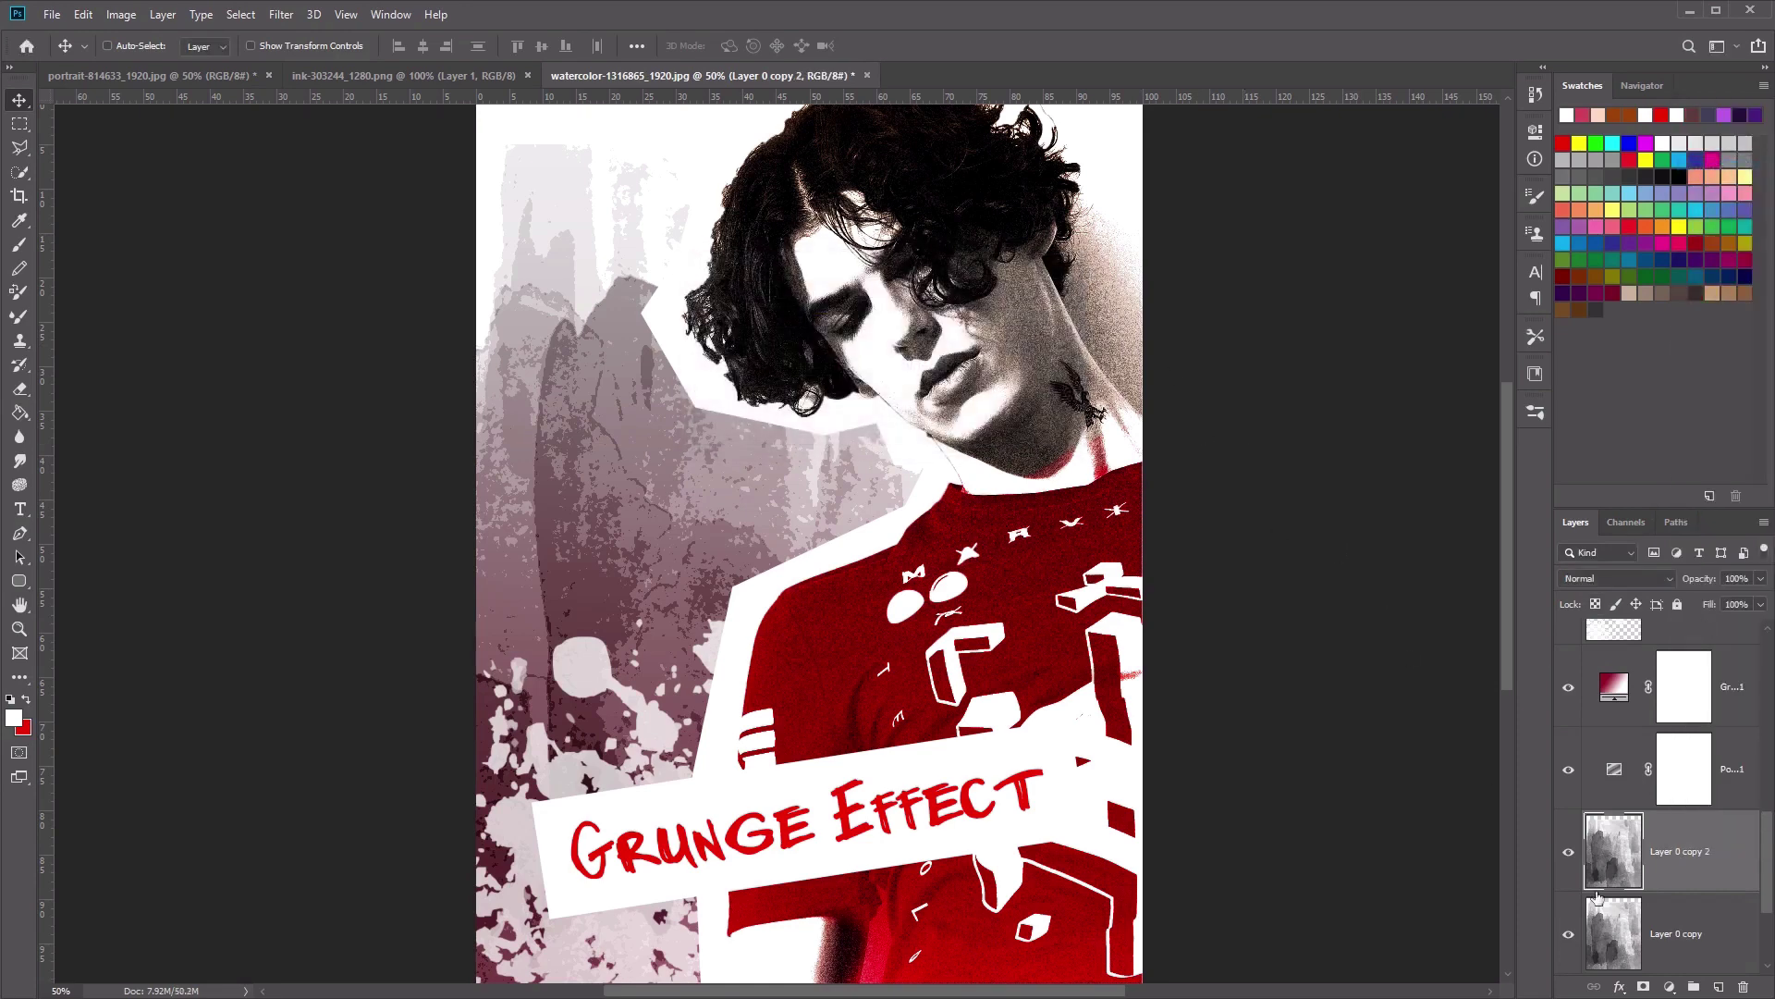
left_click_drag(1692, 946, 1664, 631)
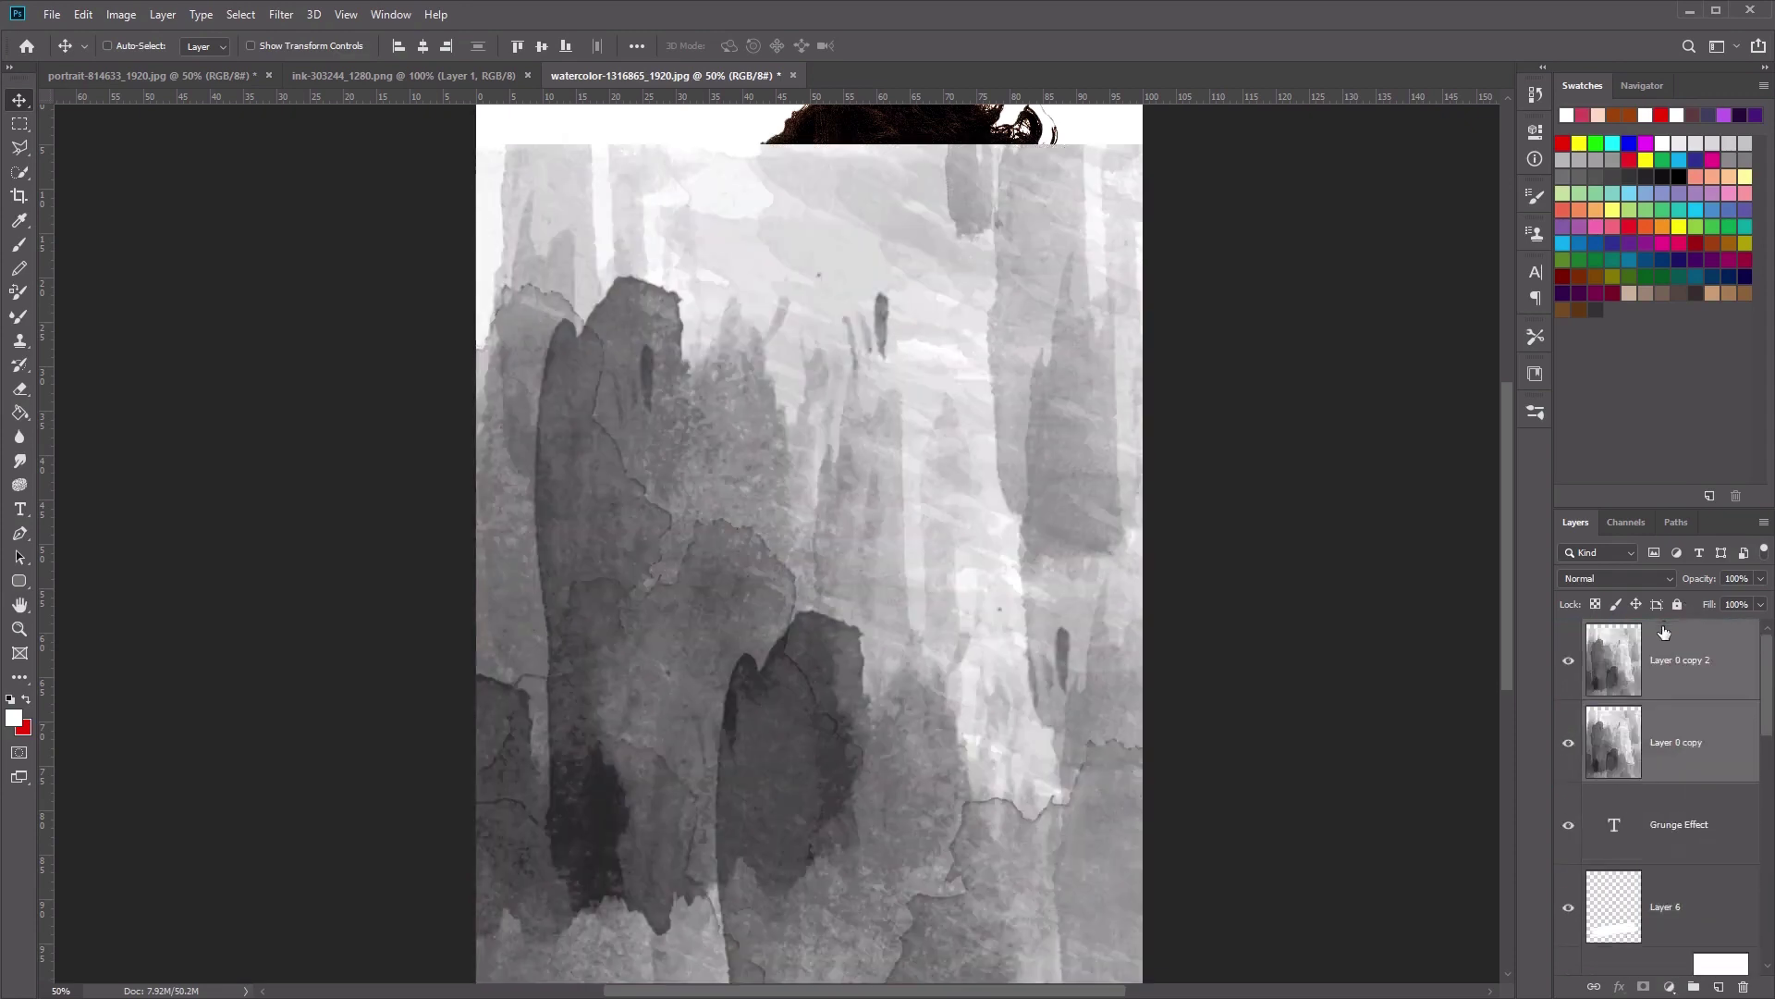
- Hide Layer 0 copy 2 and clip Layer 0 copy to the Grunge Effect text layer
left_click(1567, 662)
left_click(1632, 765)
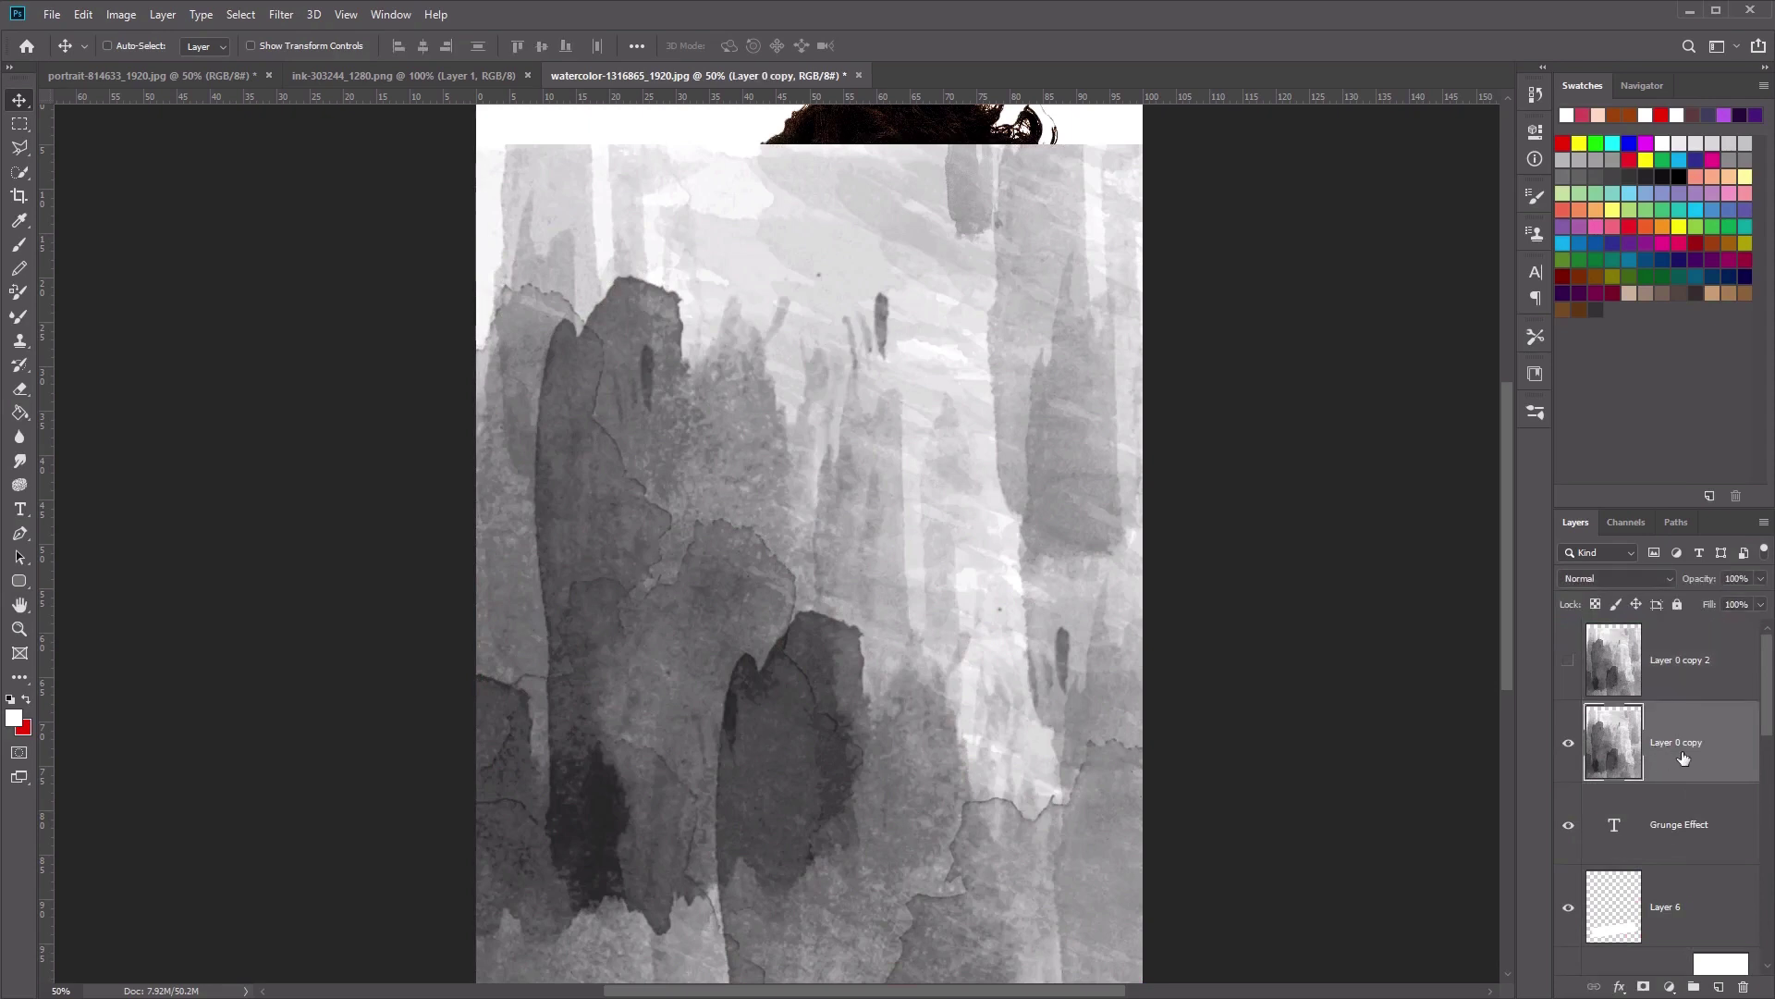
right_click(1679, 734)
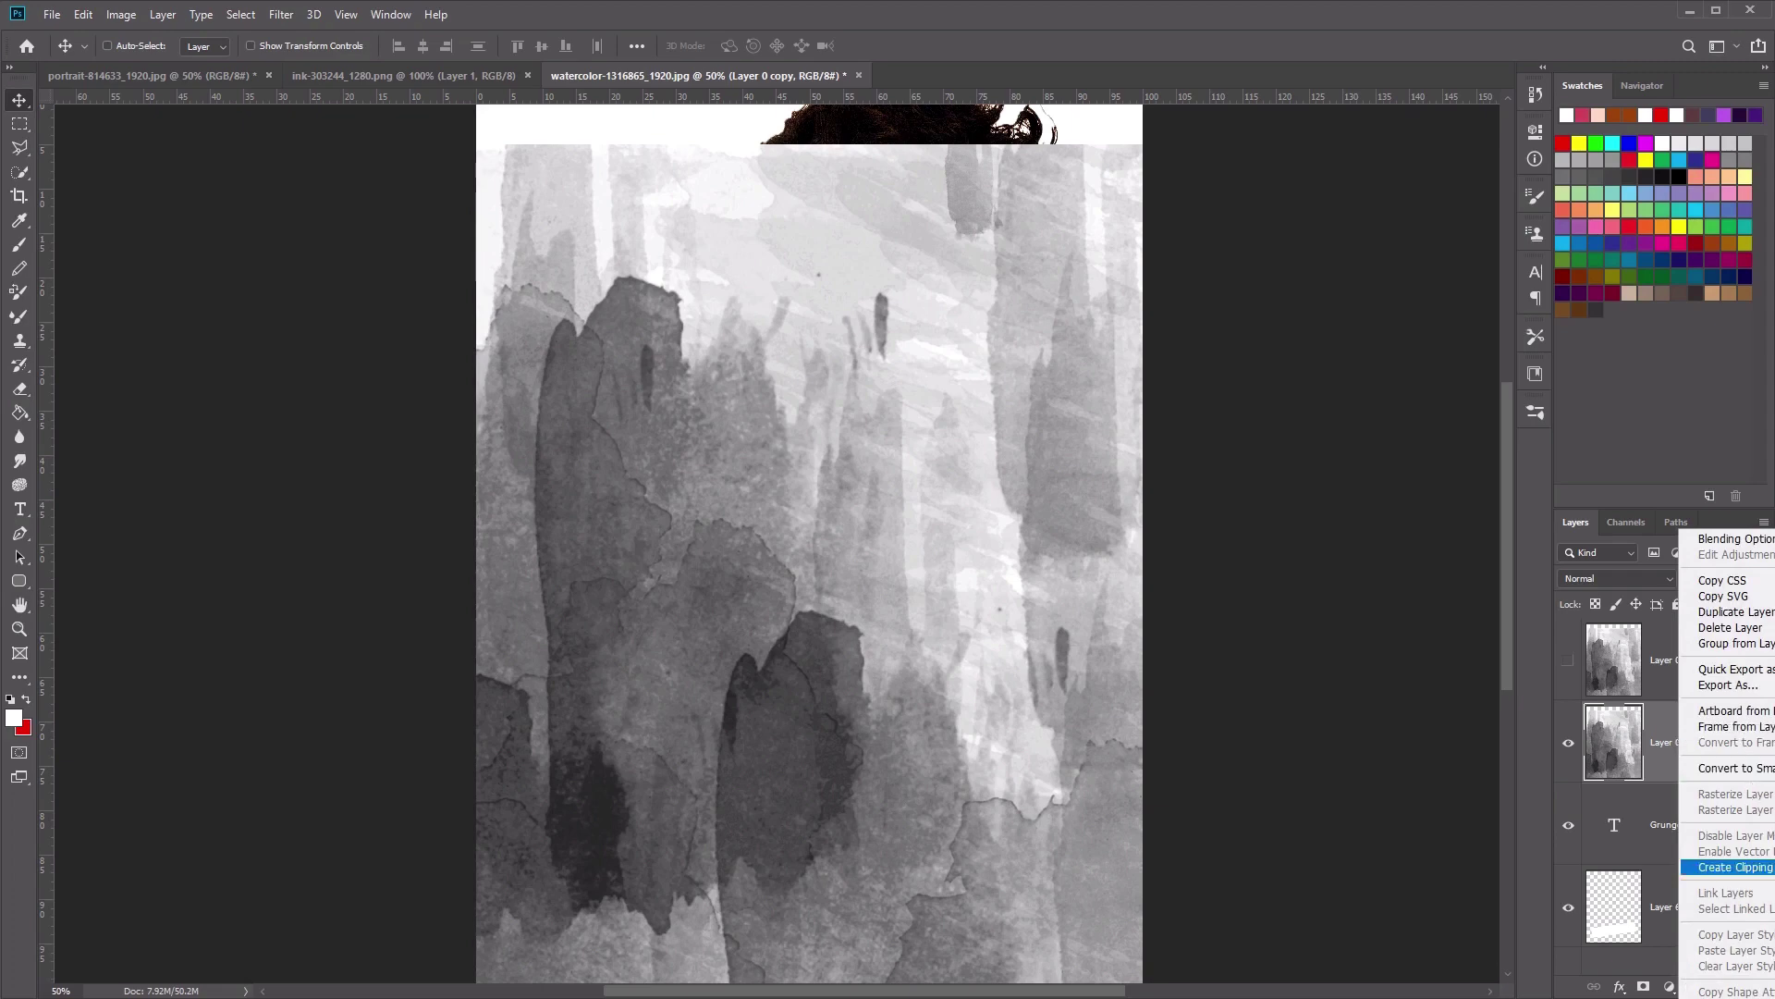
left_click(1770, 867)
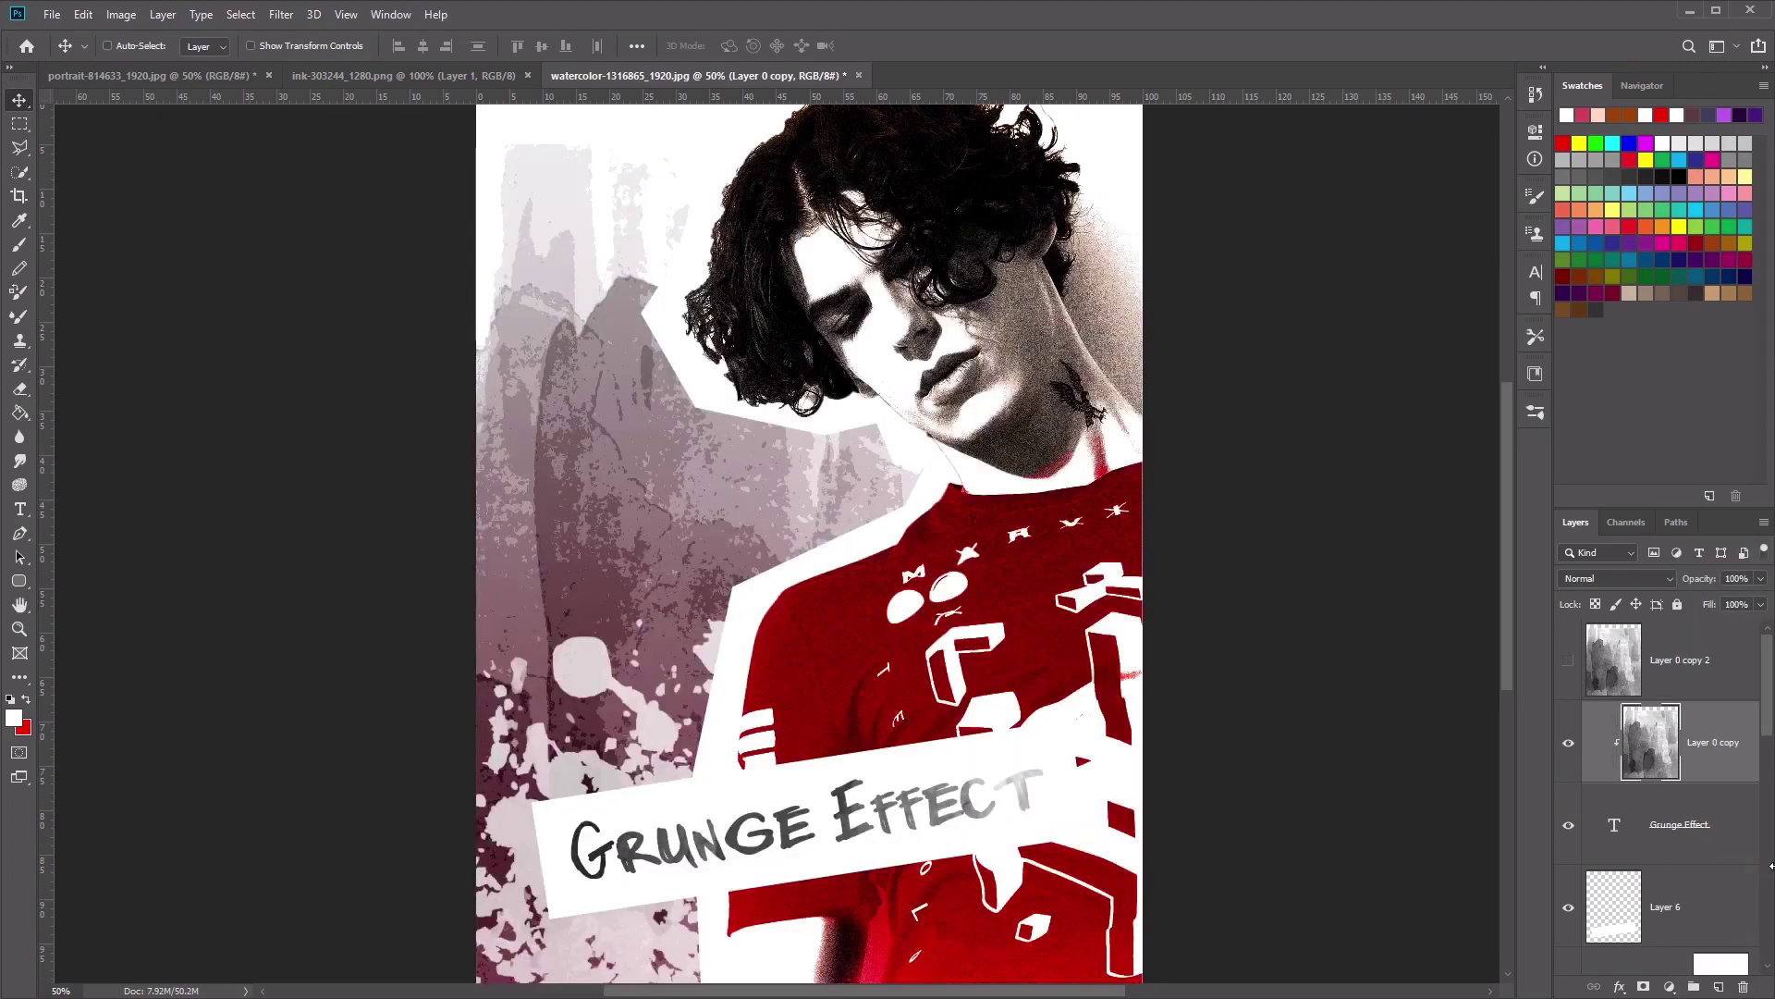
- Set the clipped Layer 0 copy to the Lighten blend mode and compare the title with and without it
left_click(1635, 581)
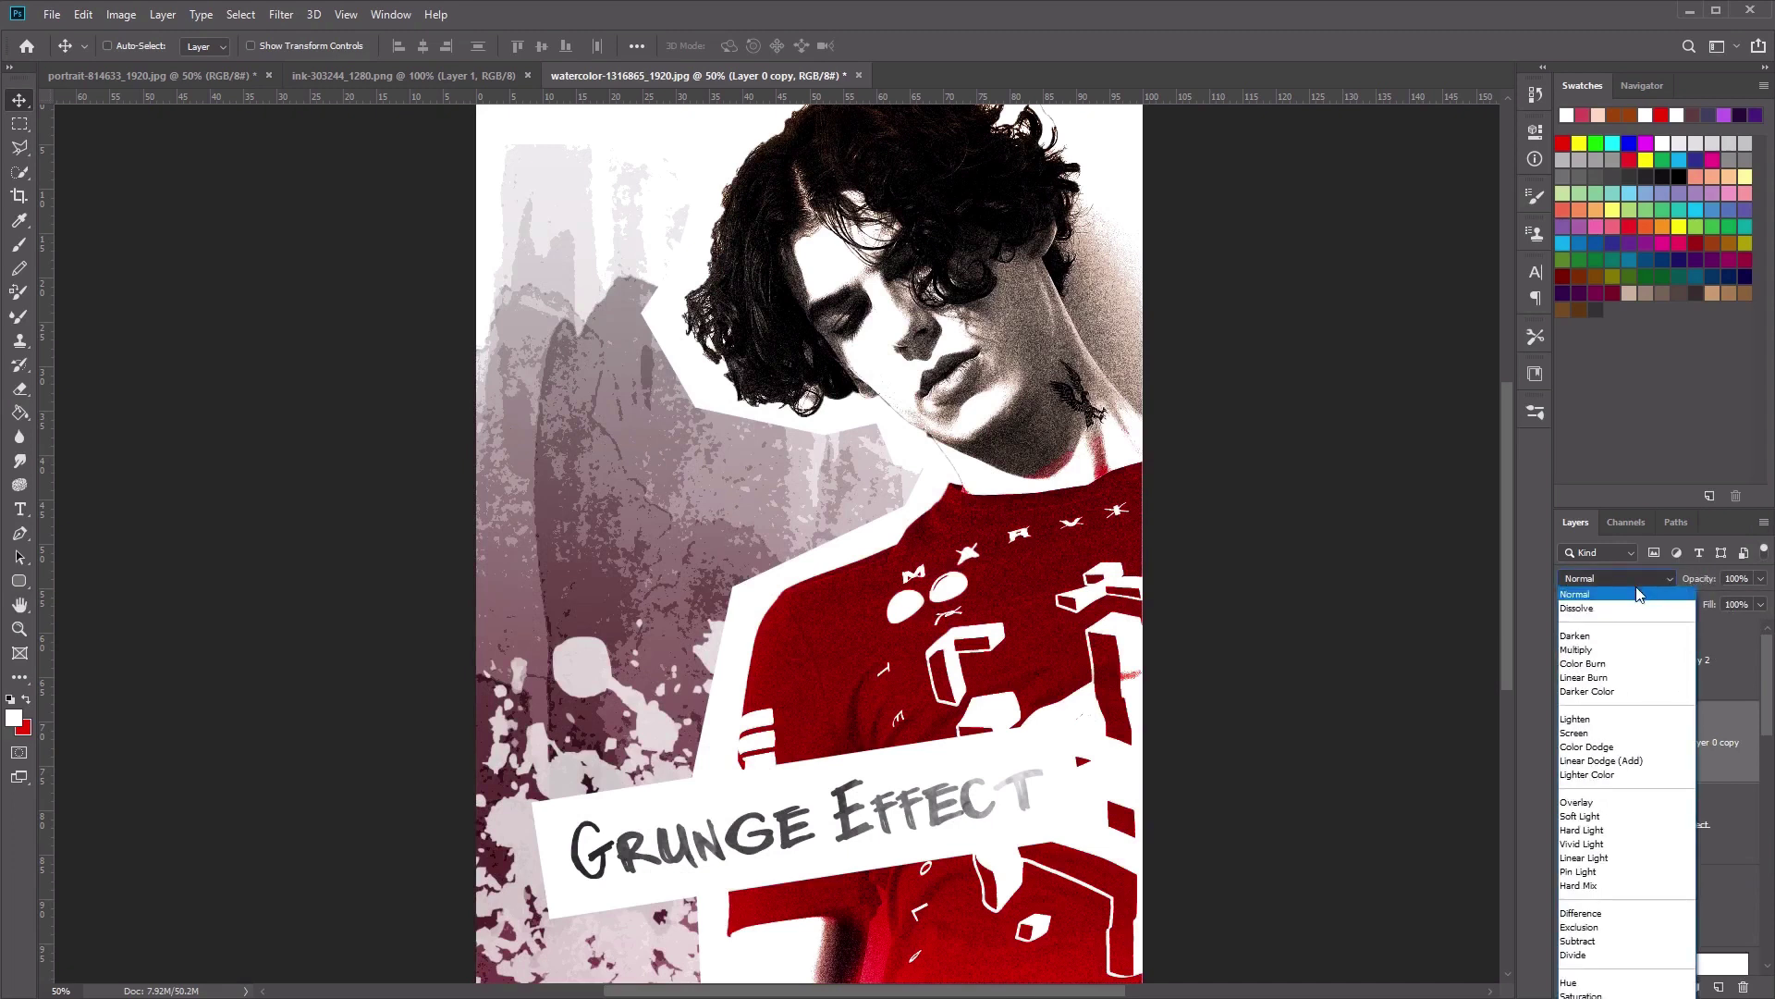
left_click(1630, 720)
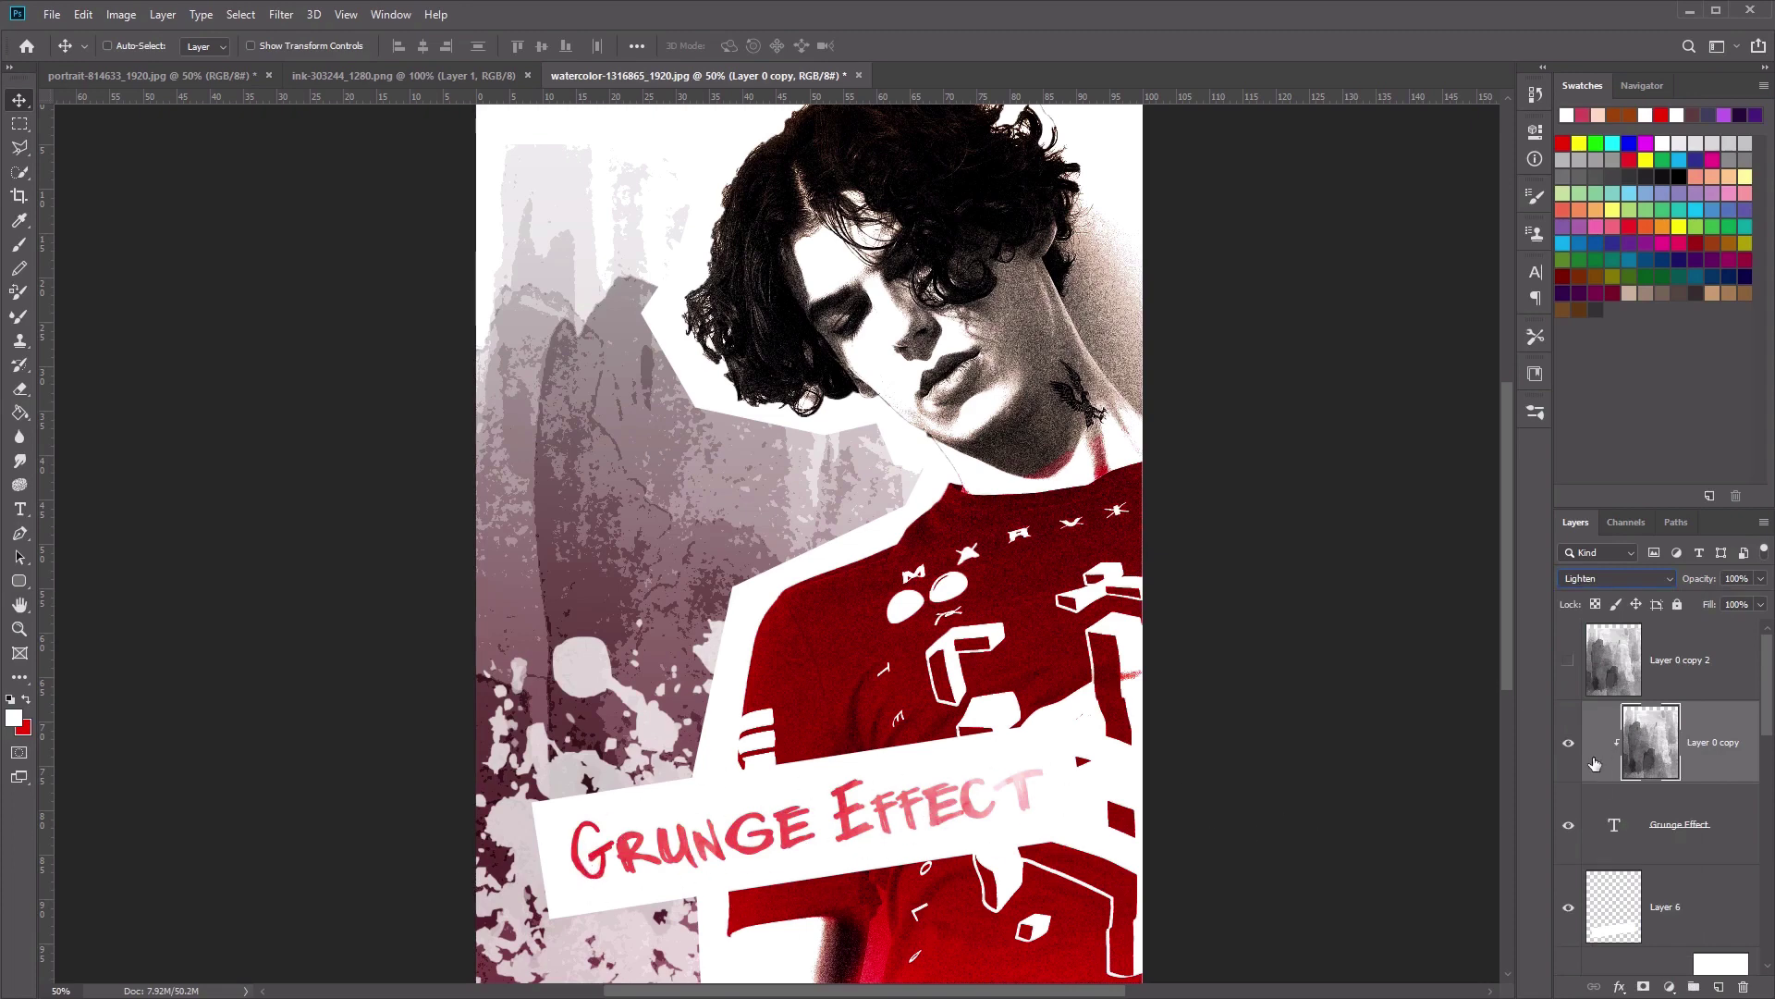
left_click(1569, 747)
left_click(1568, 747)
- Show Layer 0 copy 2, set it to the Soft Light blend mode, and compare the composite with and without it
left_click(1658, 675)
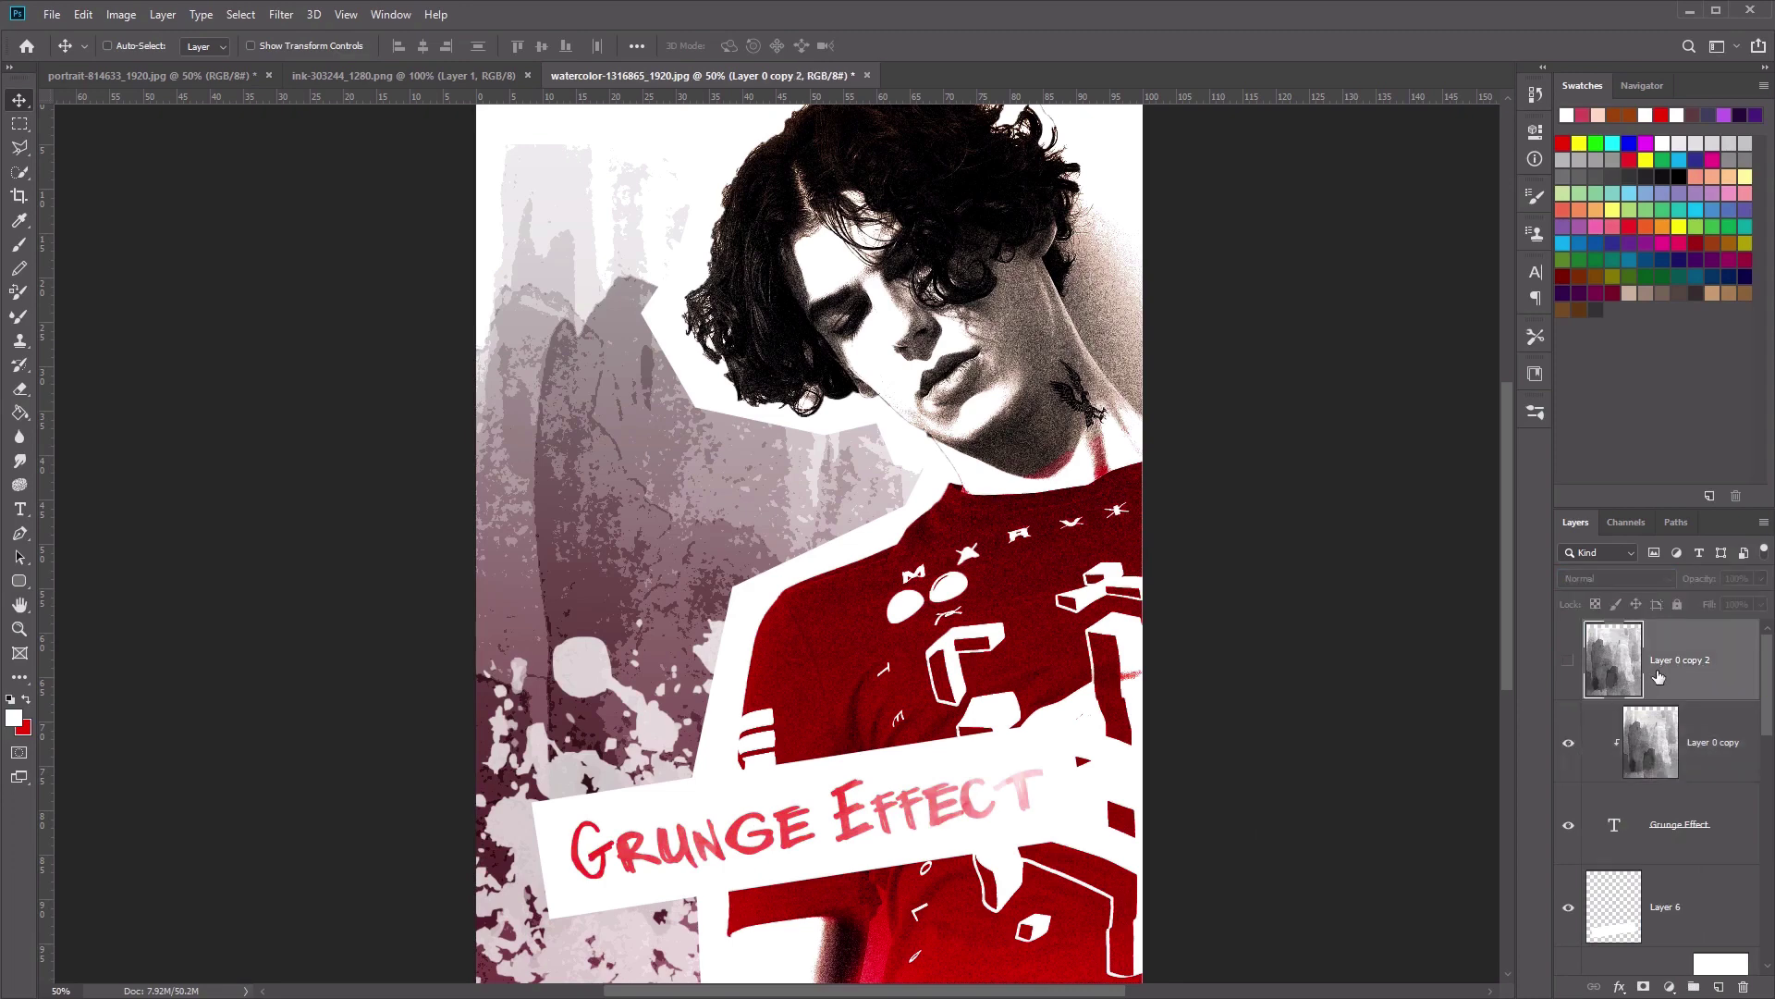
left_click(1570, 662)
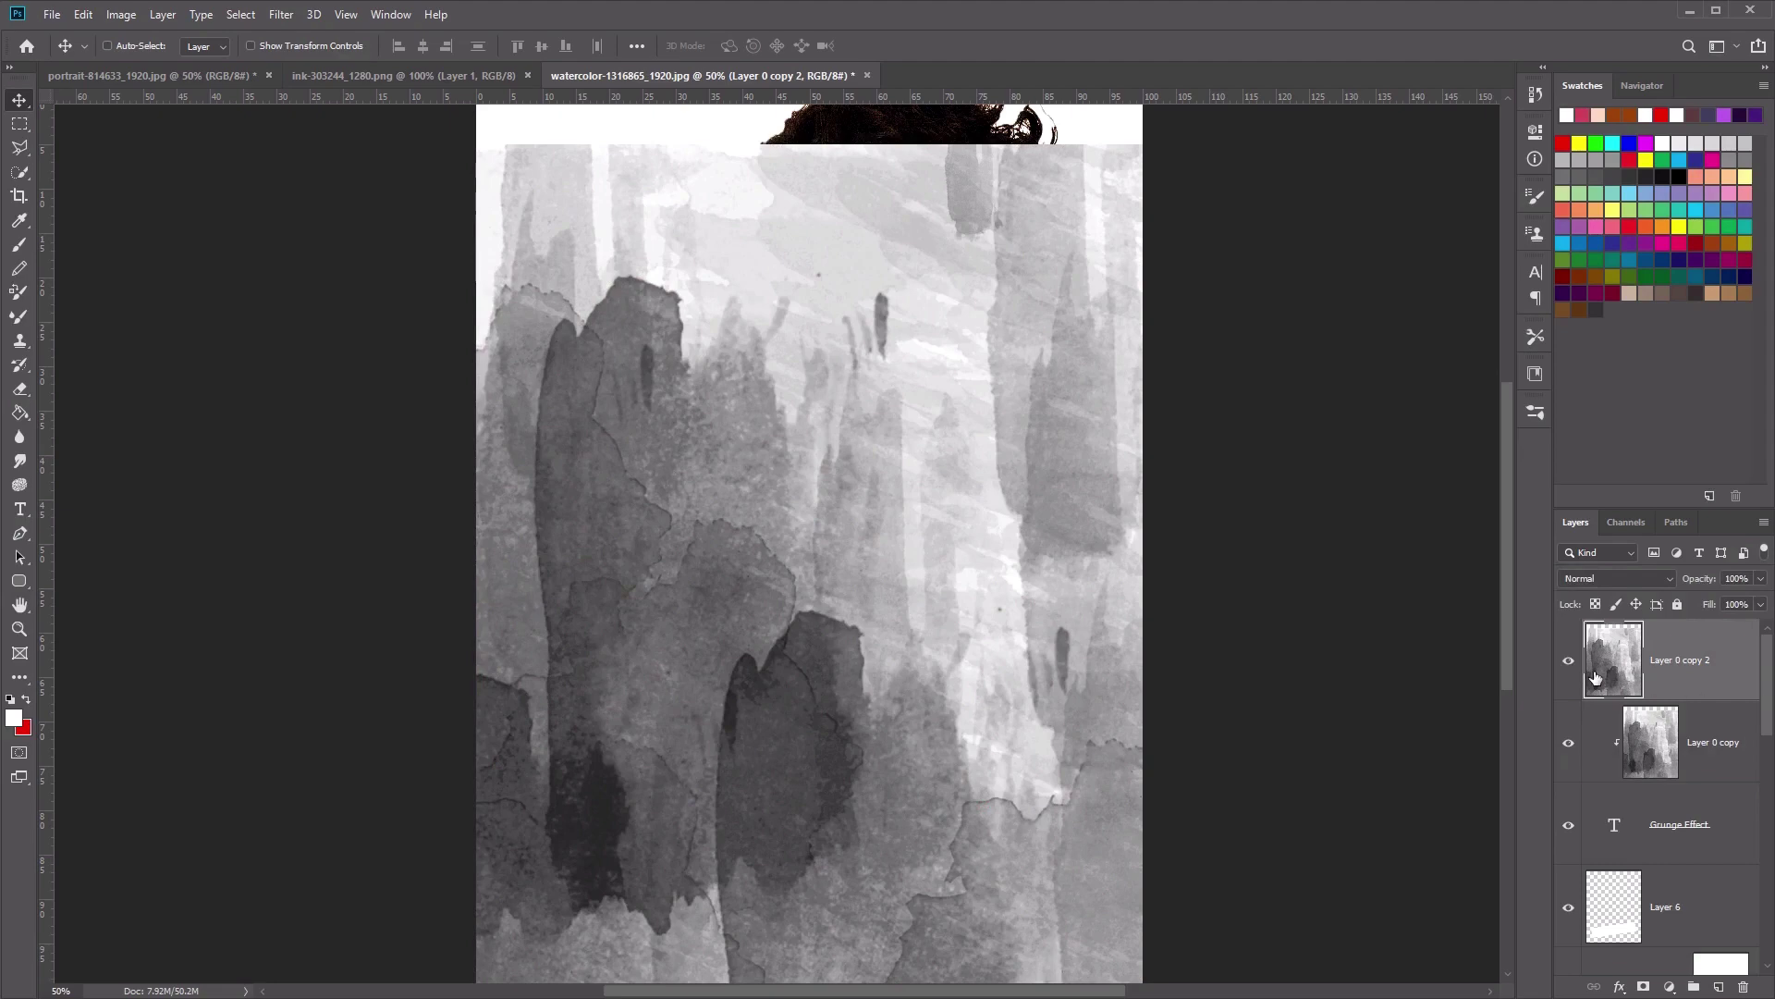
left_click(1640, 579)
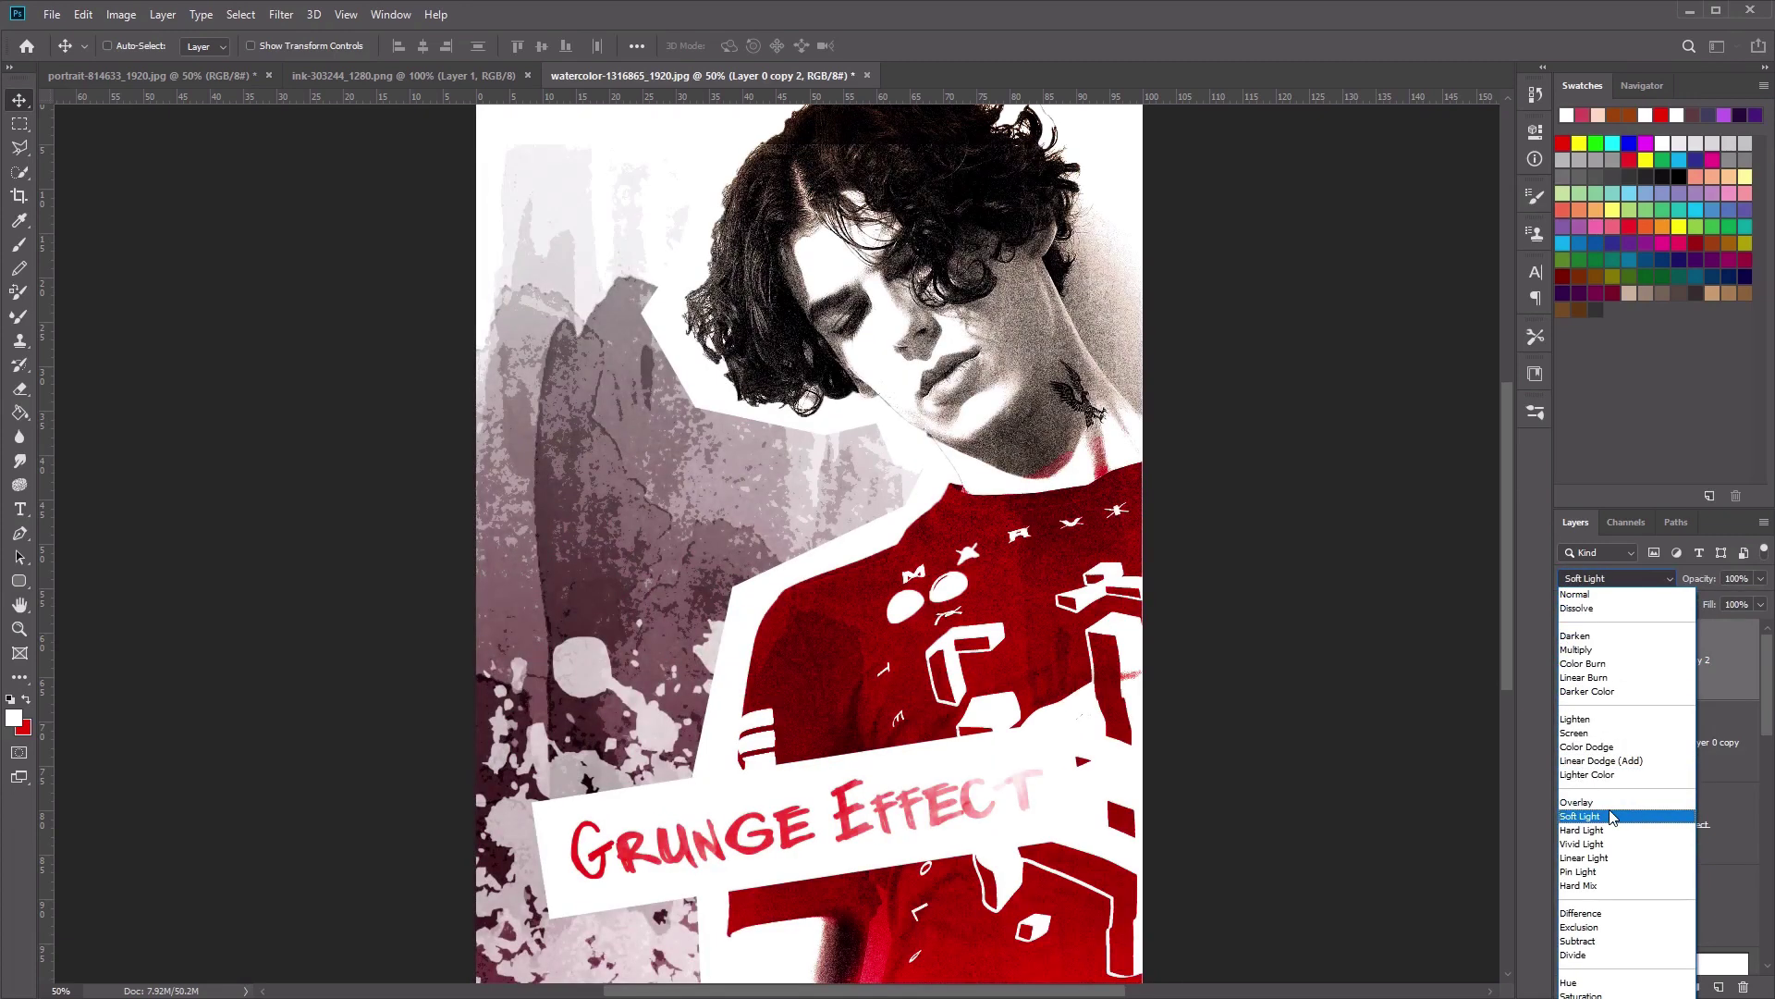
left_click(1610, 816)
left_click(1570, 662)
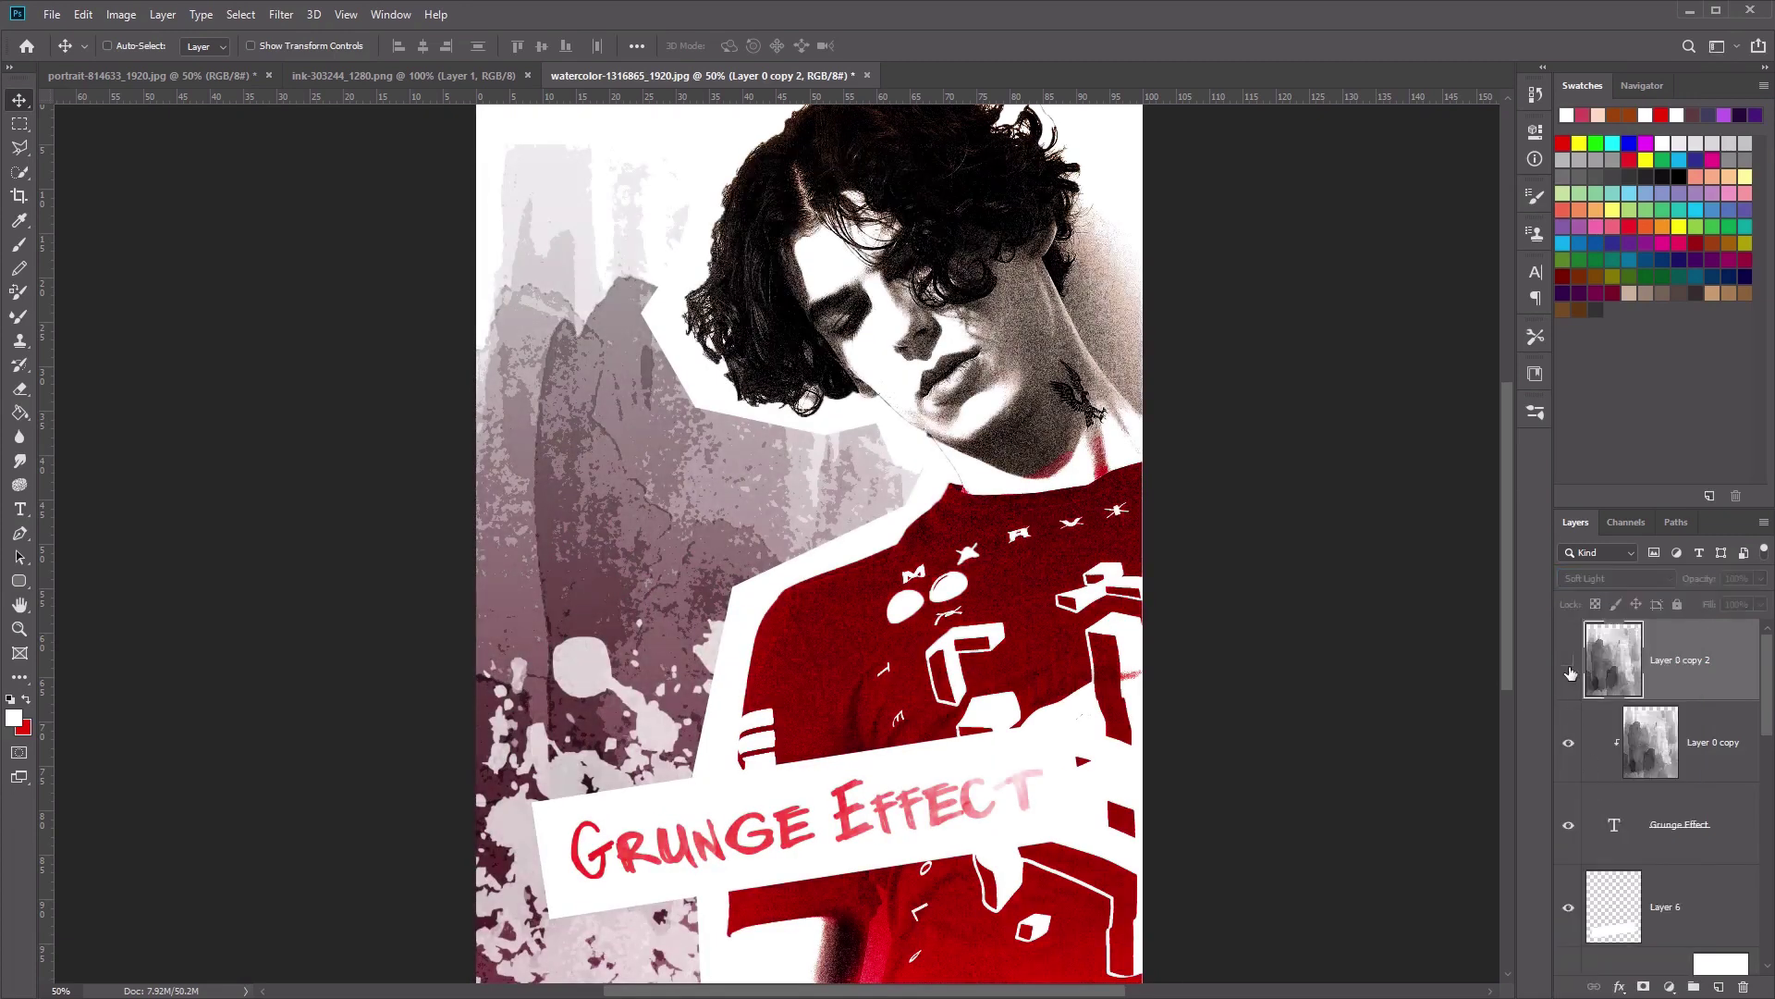
left_click(1570, 662)
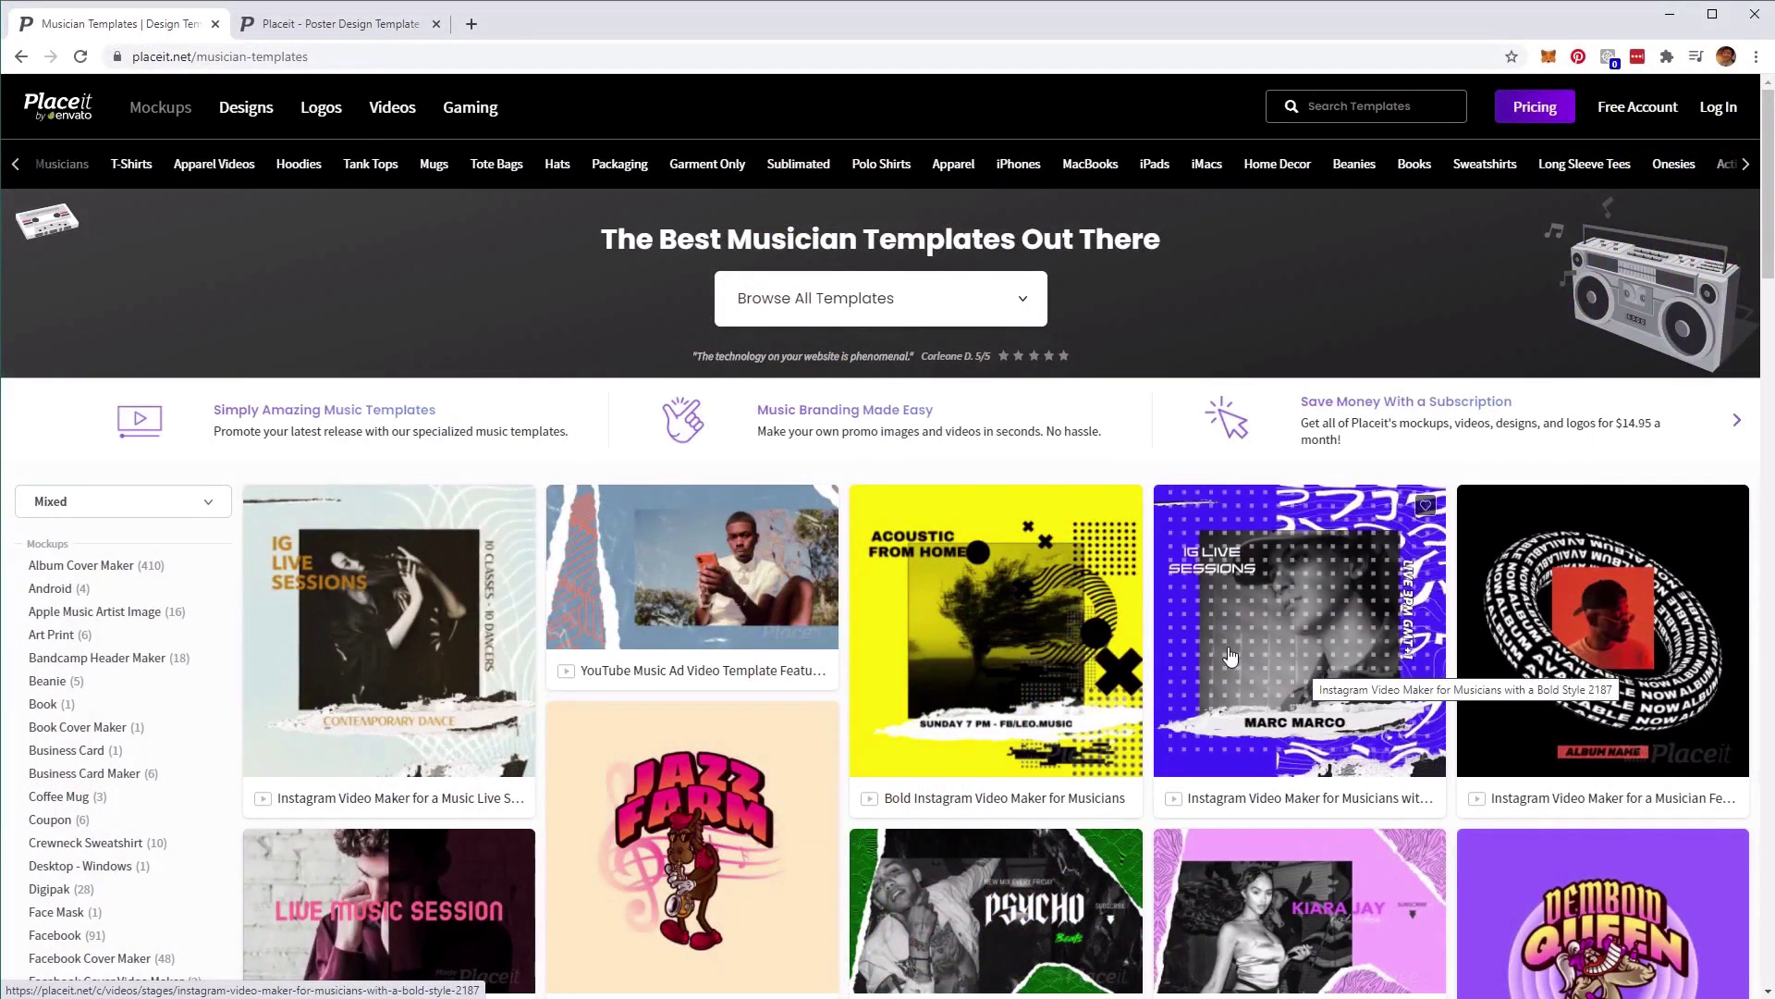
- Switch to the Placeit website in the browser and look through the musician templates
scroll(1230, 655, "down", 6)
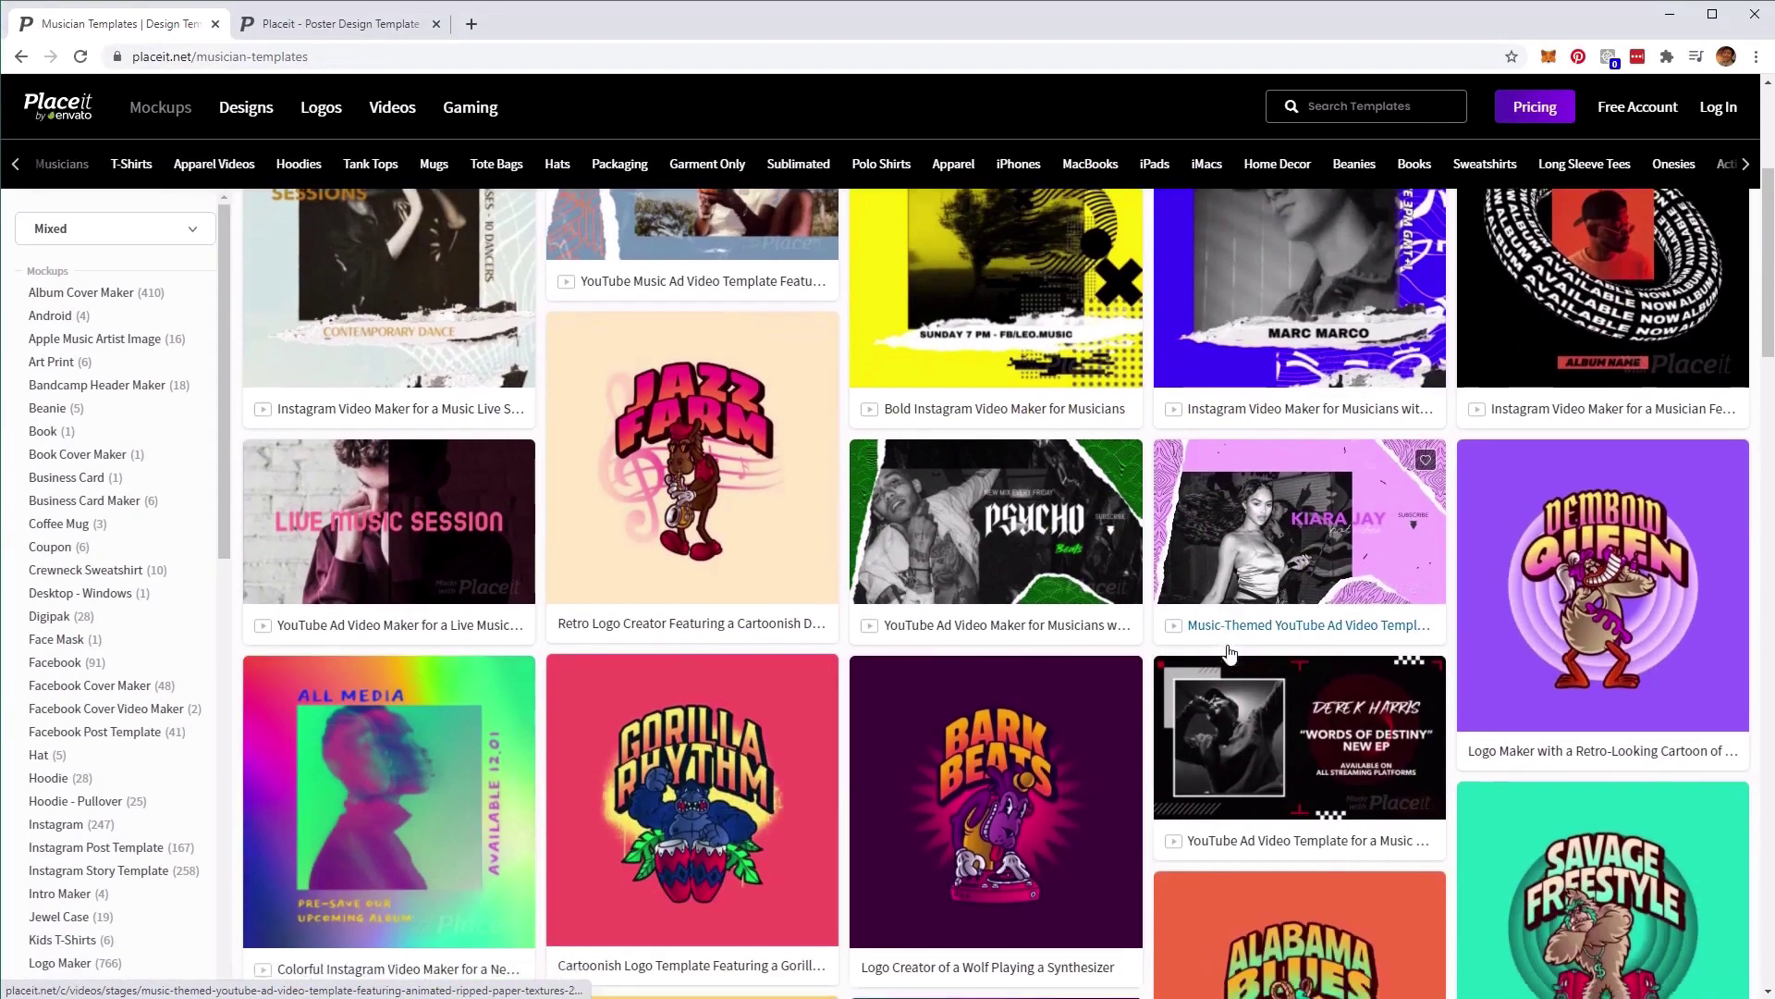
scroll(1230, 655, "down", 2)
scroll(1226, 647, "down", 2)
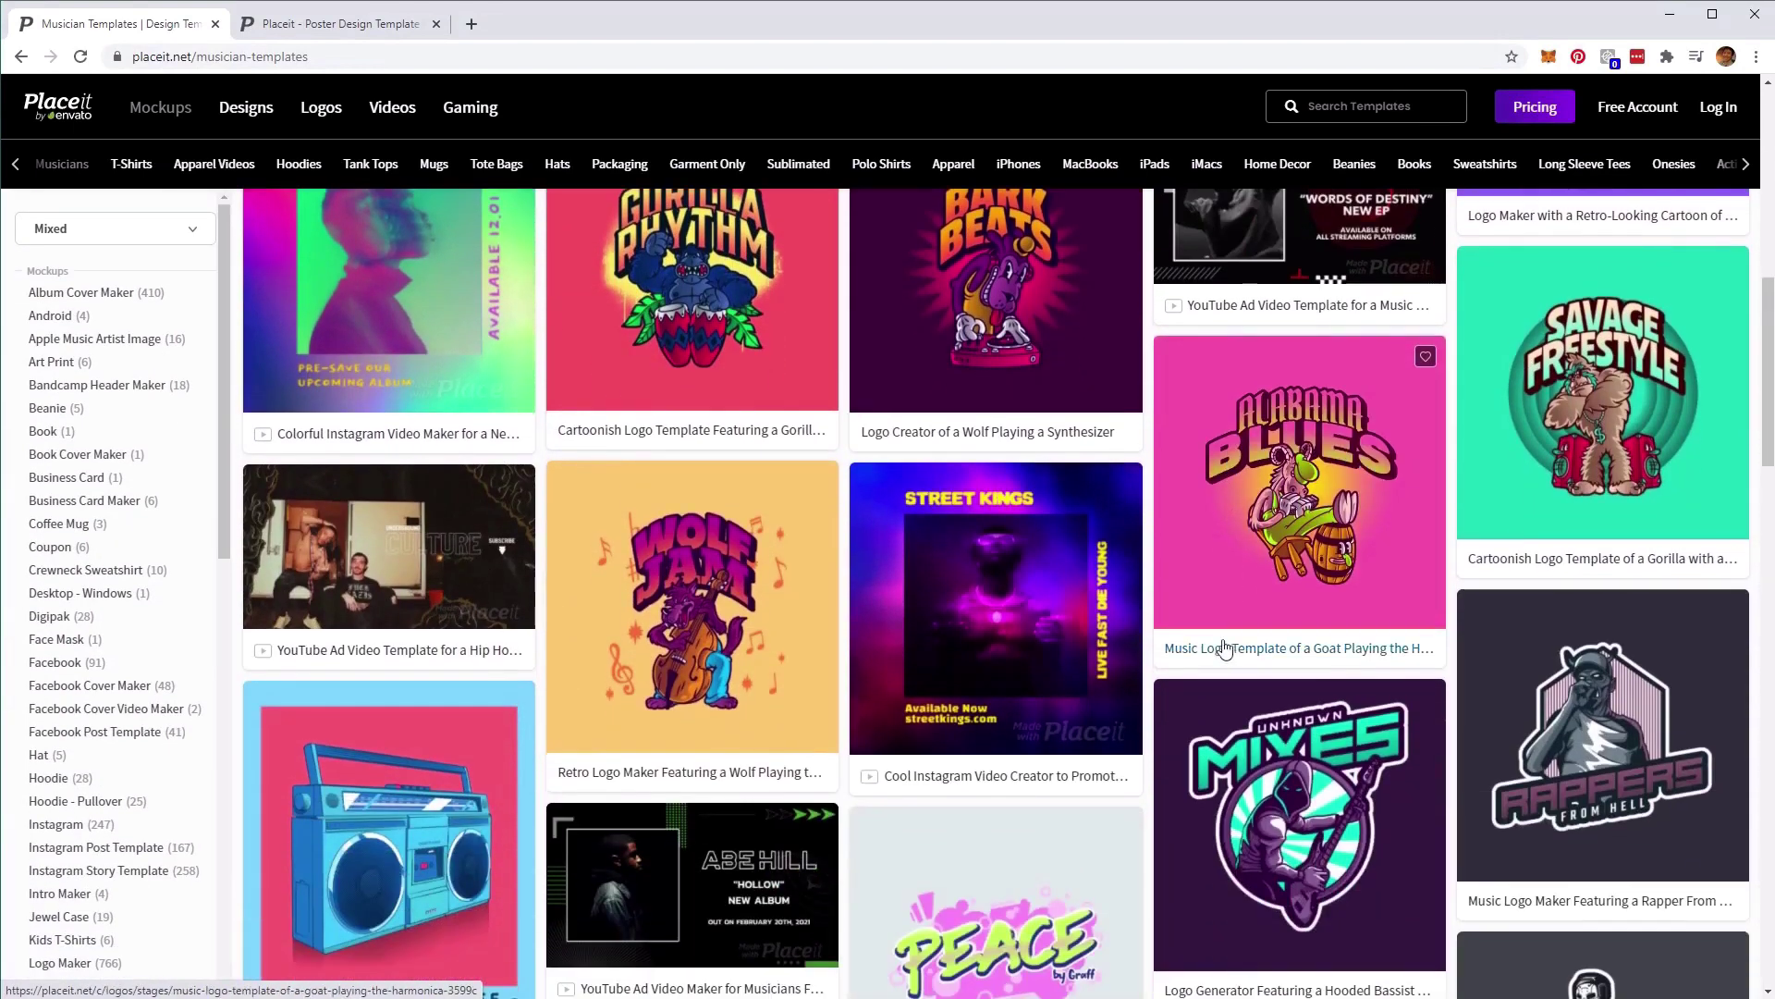
- Go to the open Nocturnal Orchestra poster template and recolor its main graphic bright red (#ff0013)
left_click(386, 26)
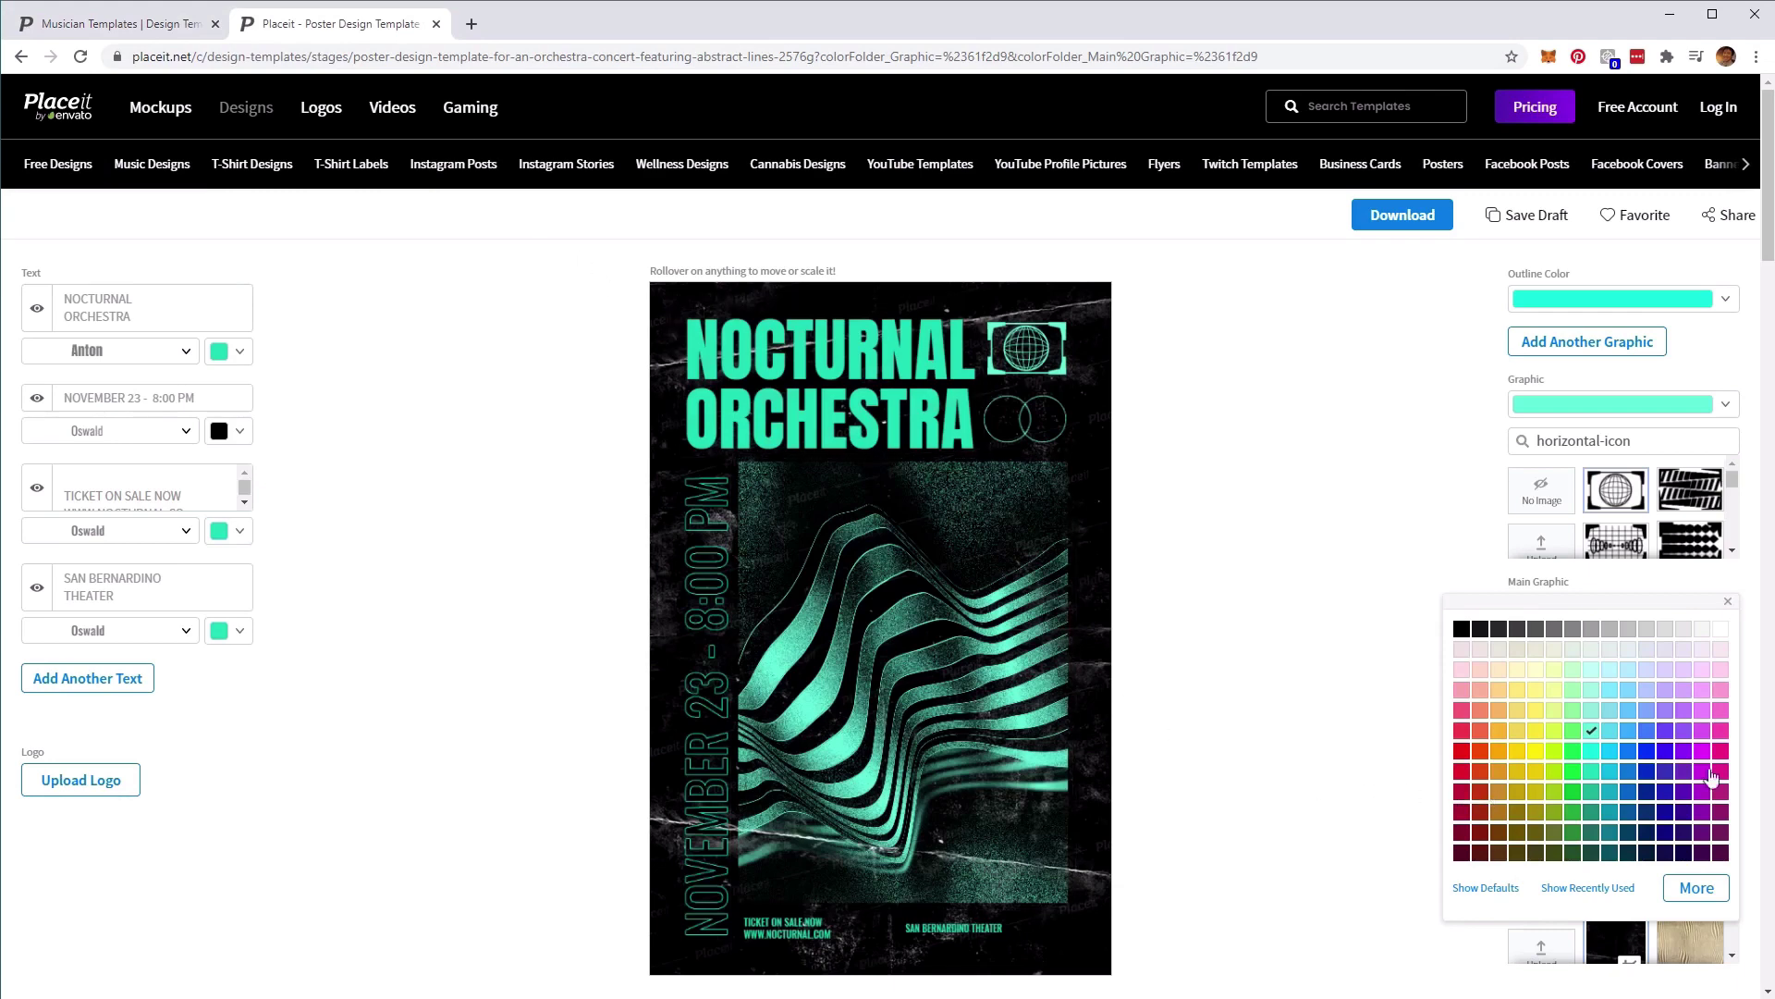
left_click(1730, 601)
scroll(1743, 555, "down", 3)
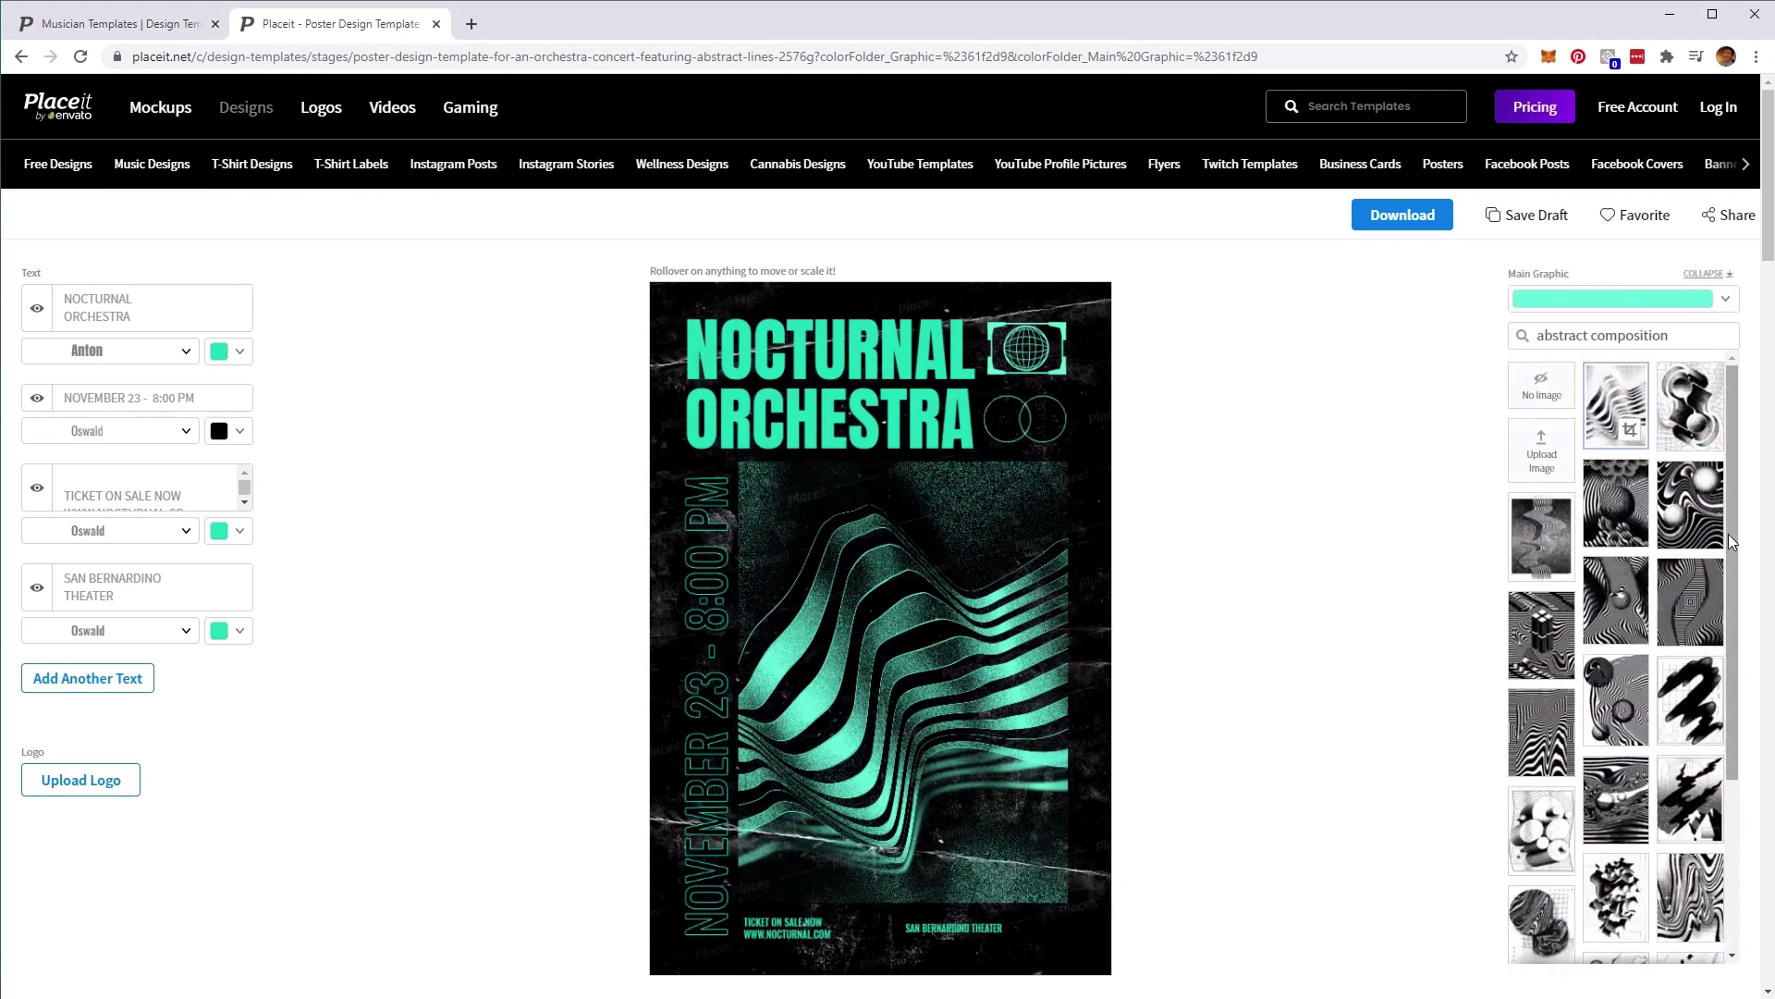
left_click(1721, 303)
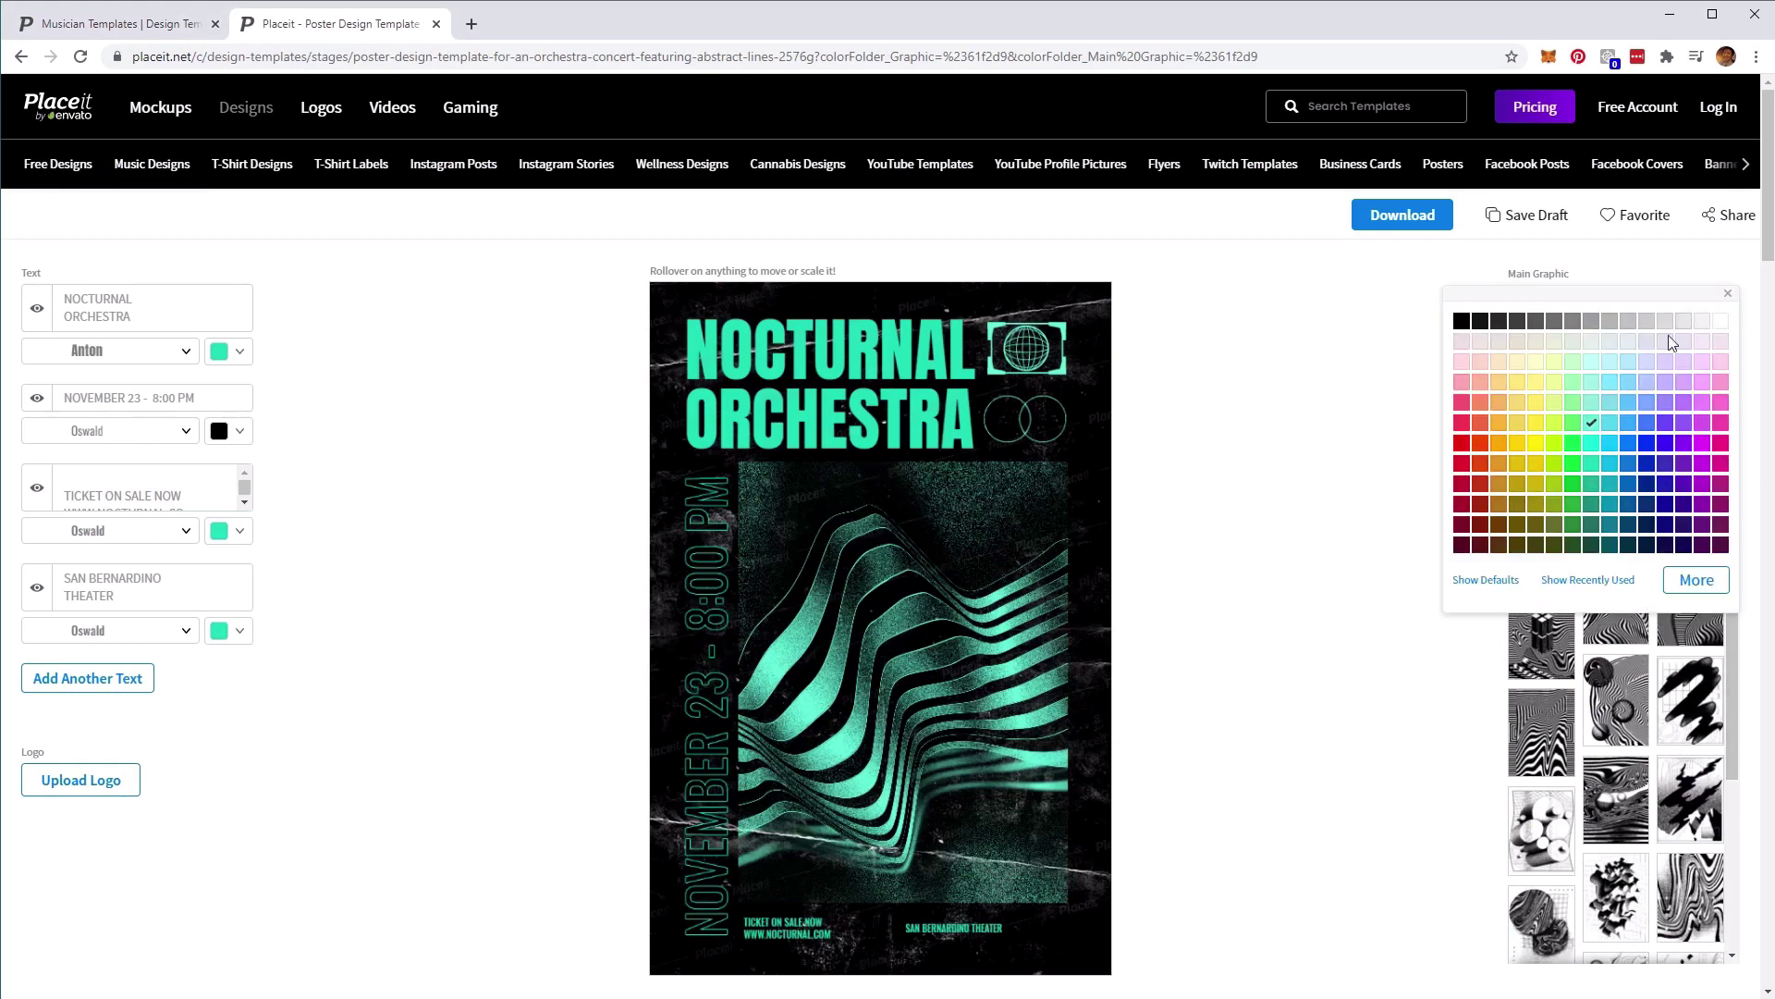
left_click(1461, 443)
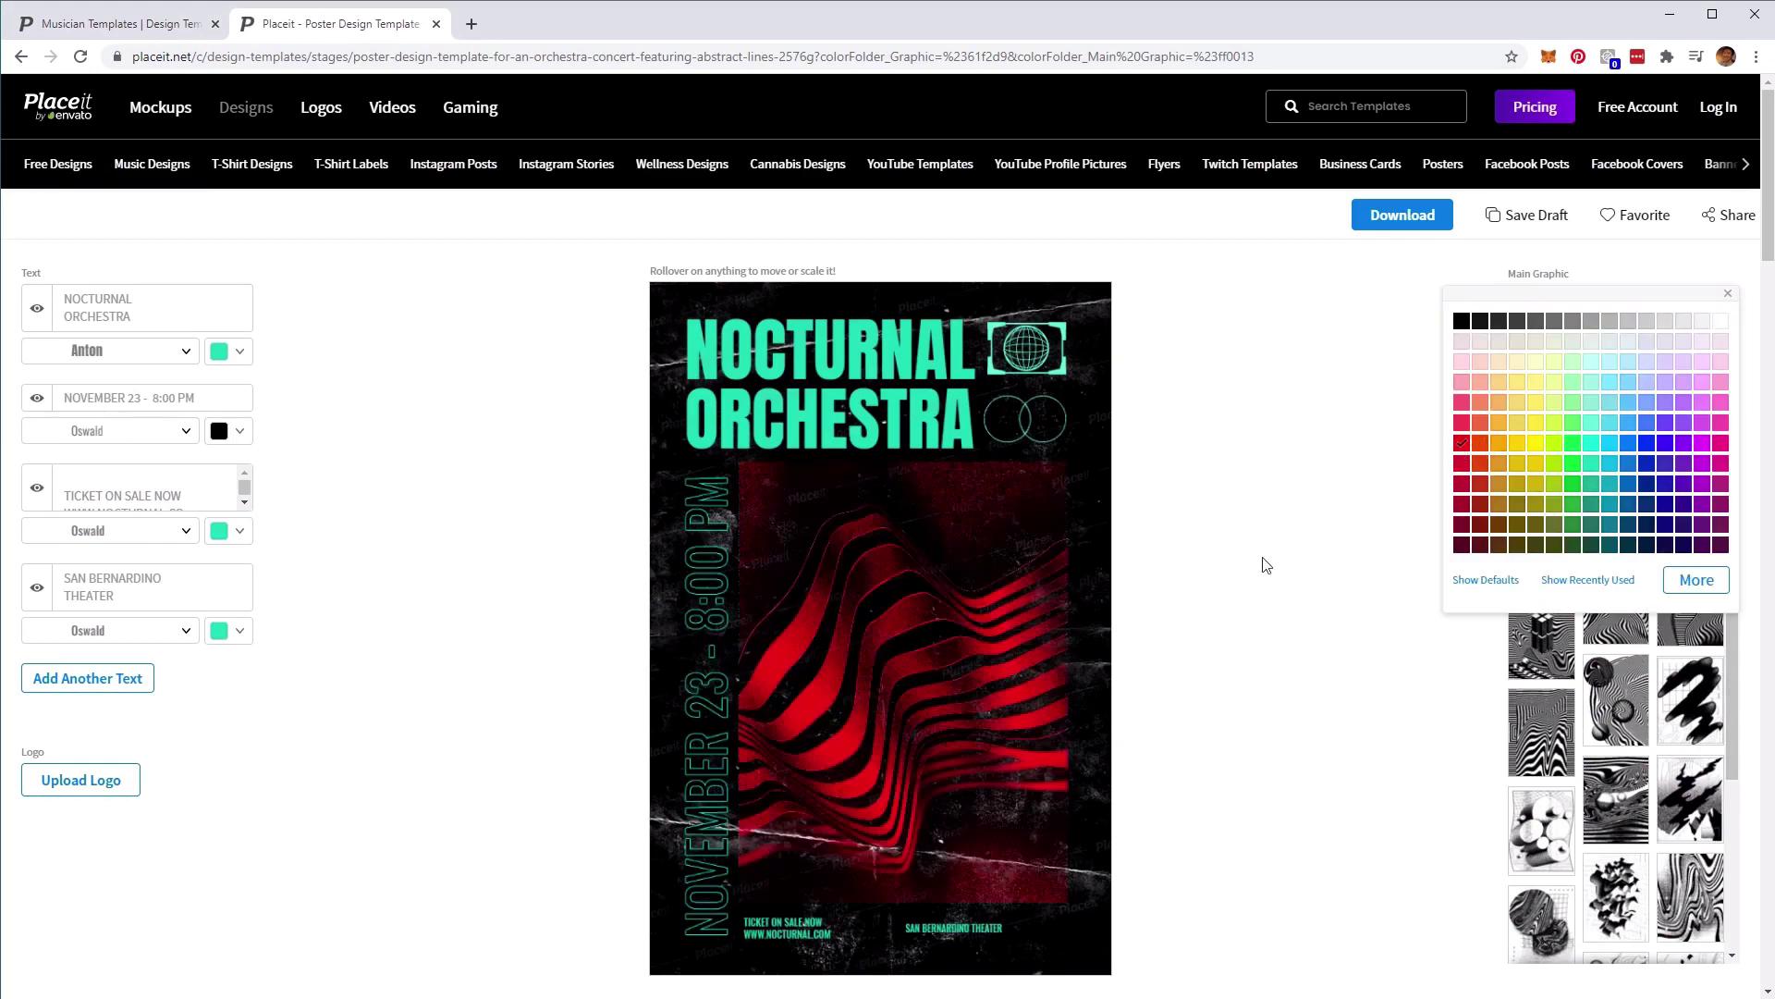
- Change the font of the poster's "Ticket on sale now" text to Alegreya Sans
left_click(148, 532)
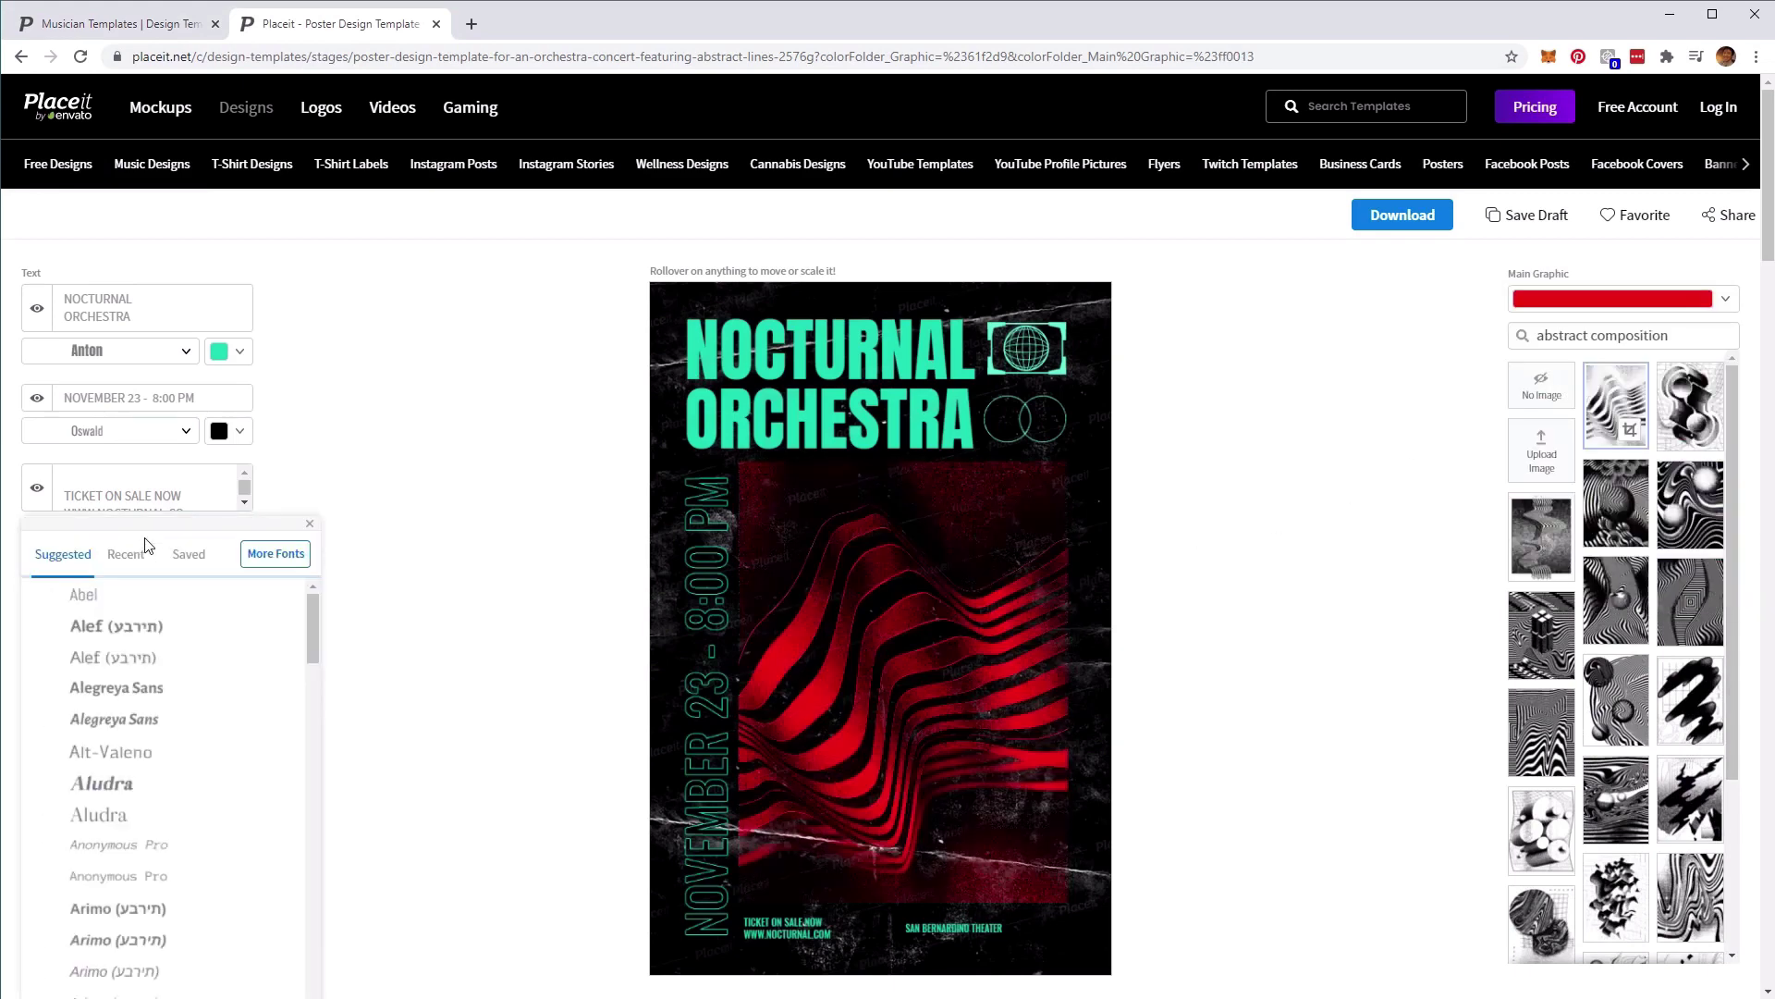
left_click(114, 686)
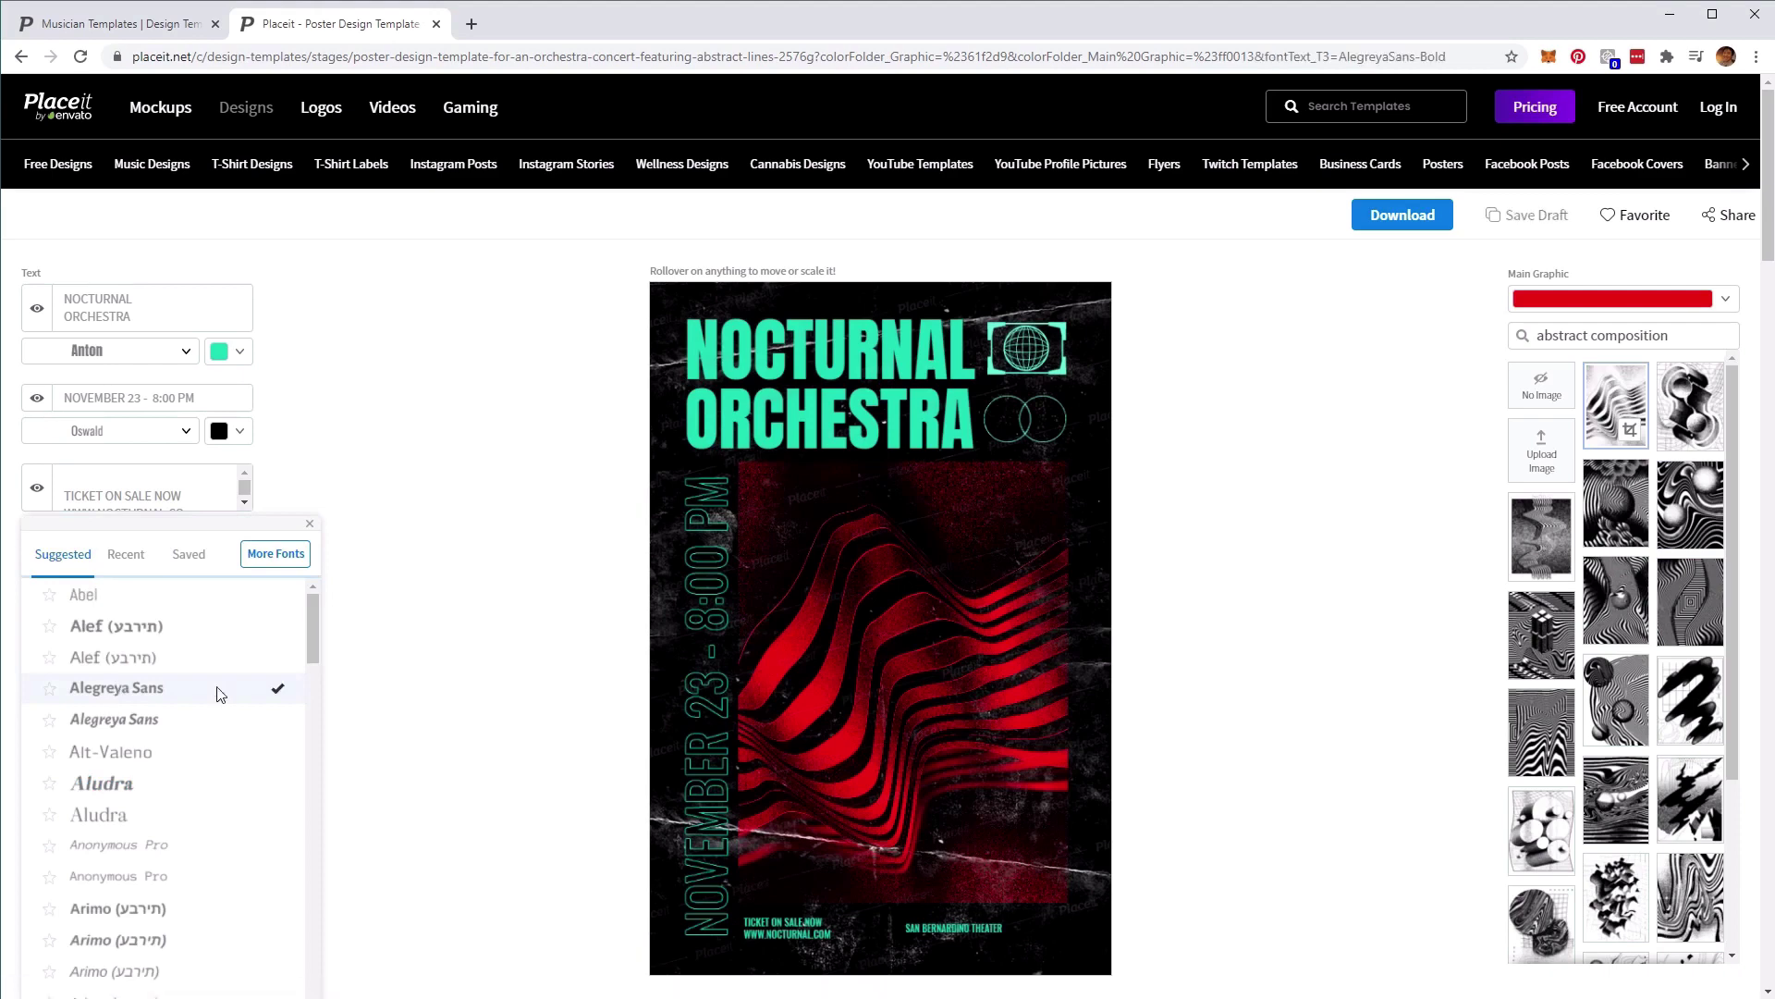
left_click(405, 603)
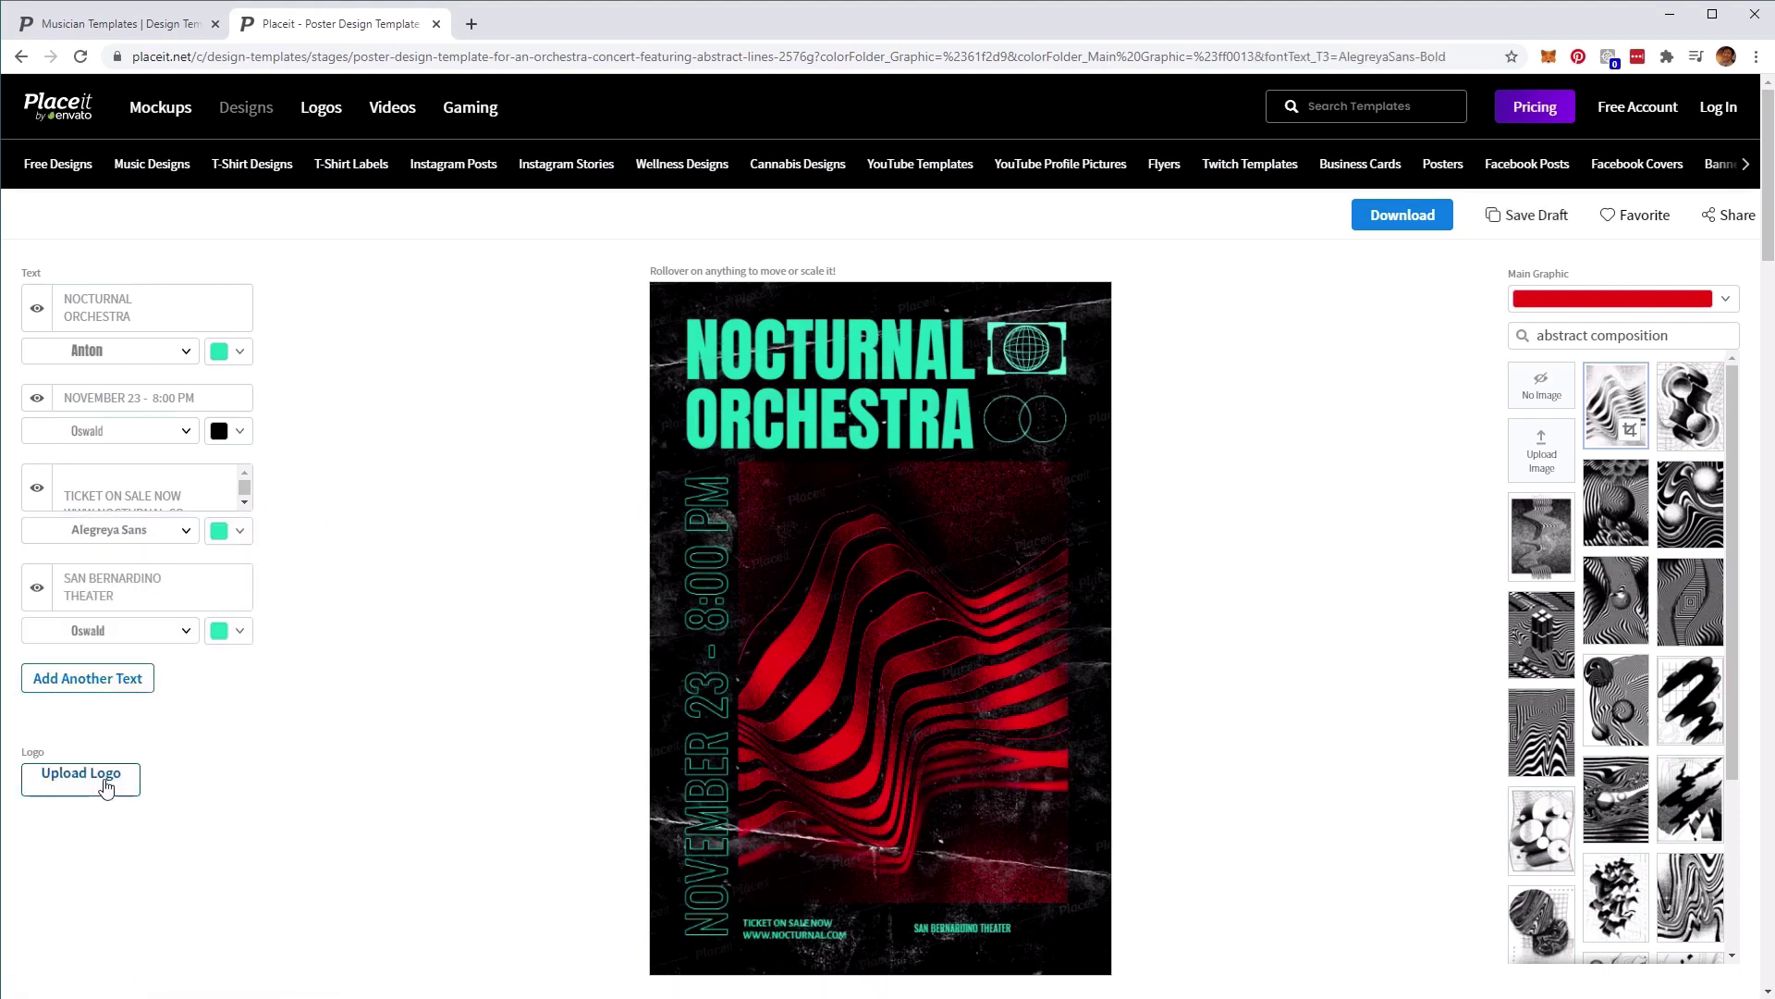
- Search the Placeit templates for "grunge" and look through the matching designs
left_click(1360, 106)
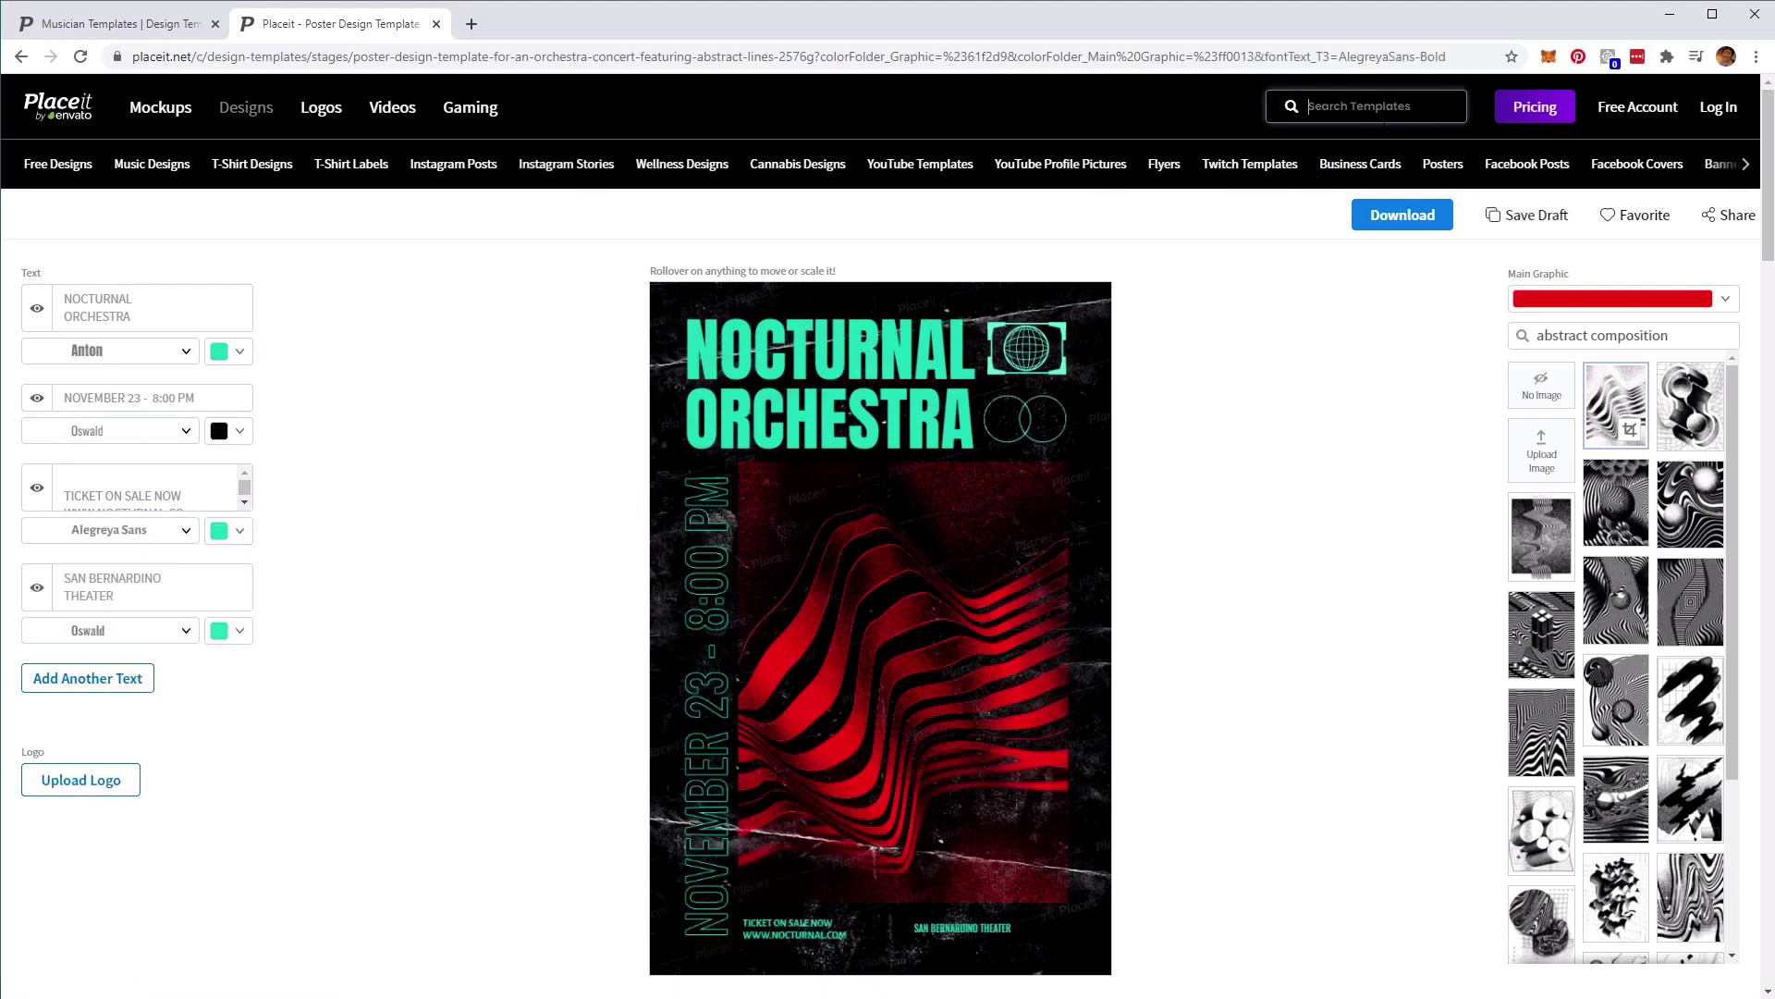
type("grunge")
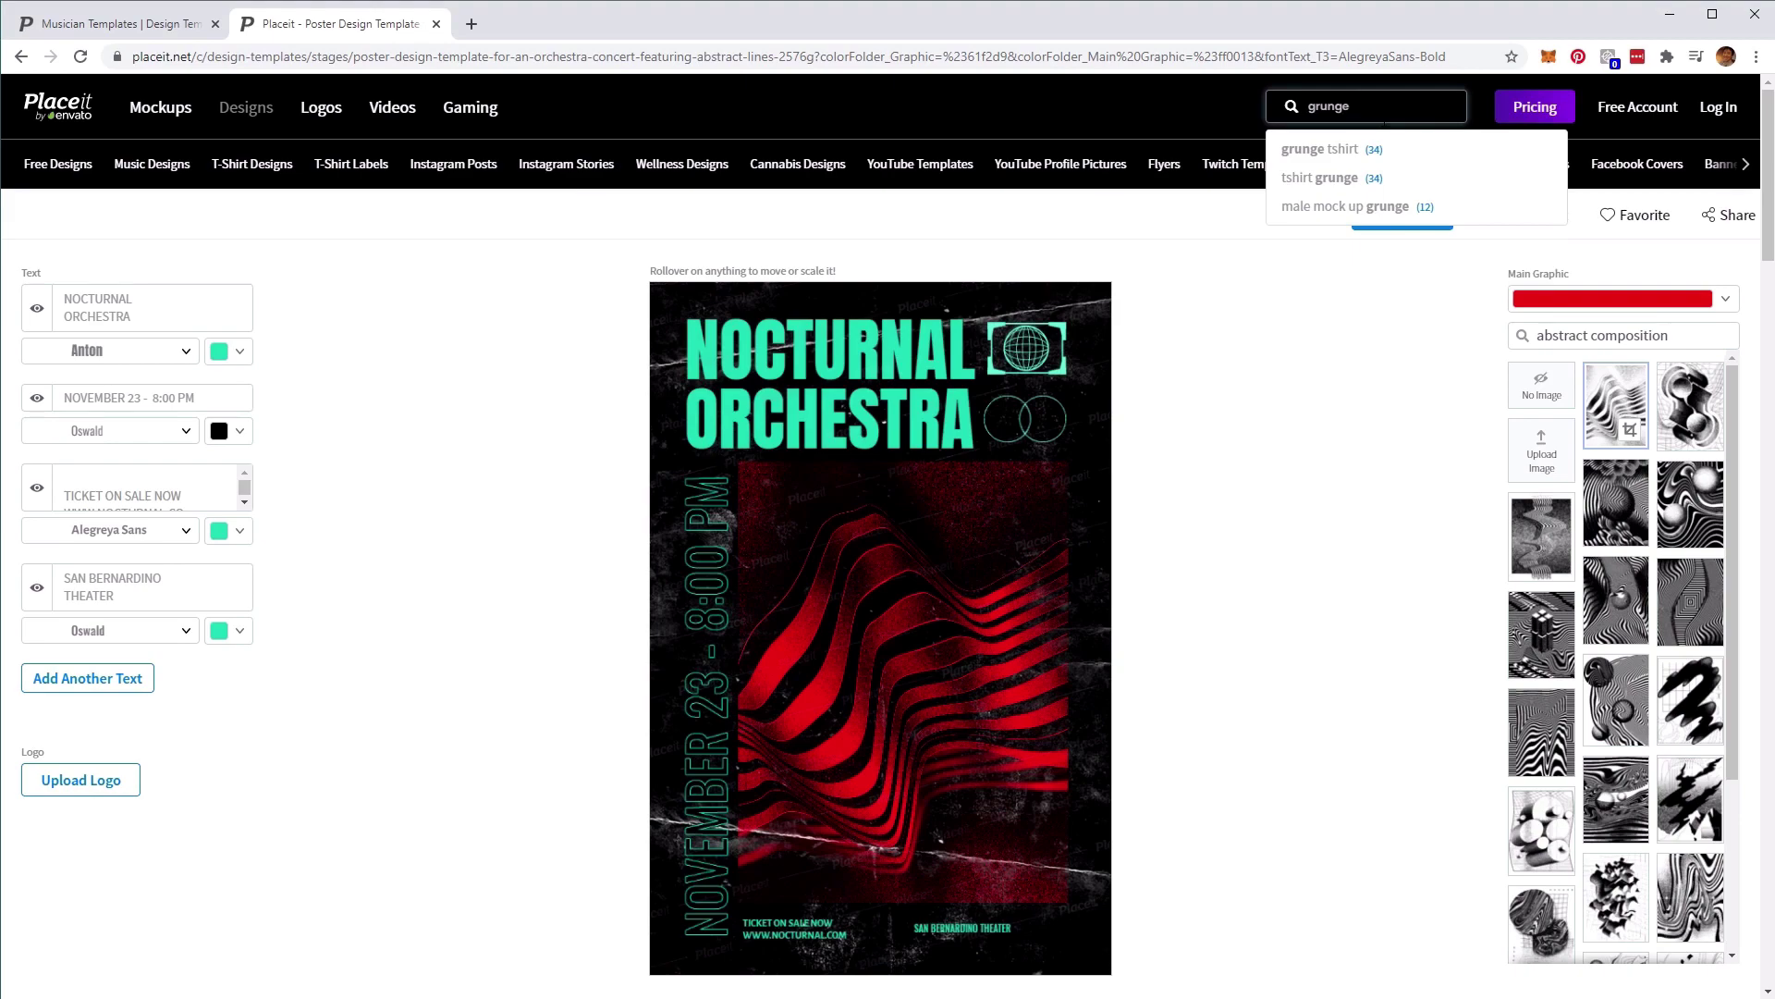
key("Return")
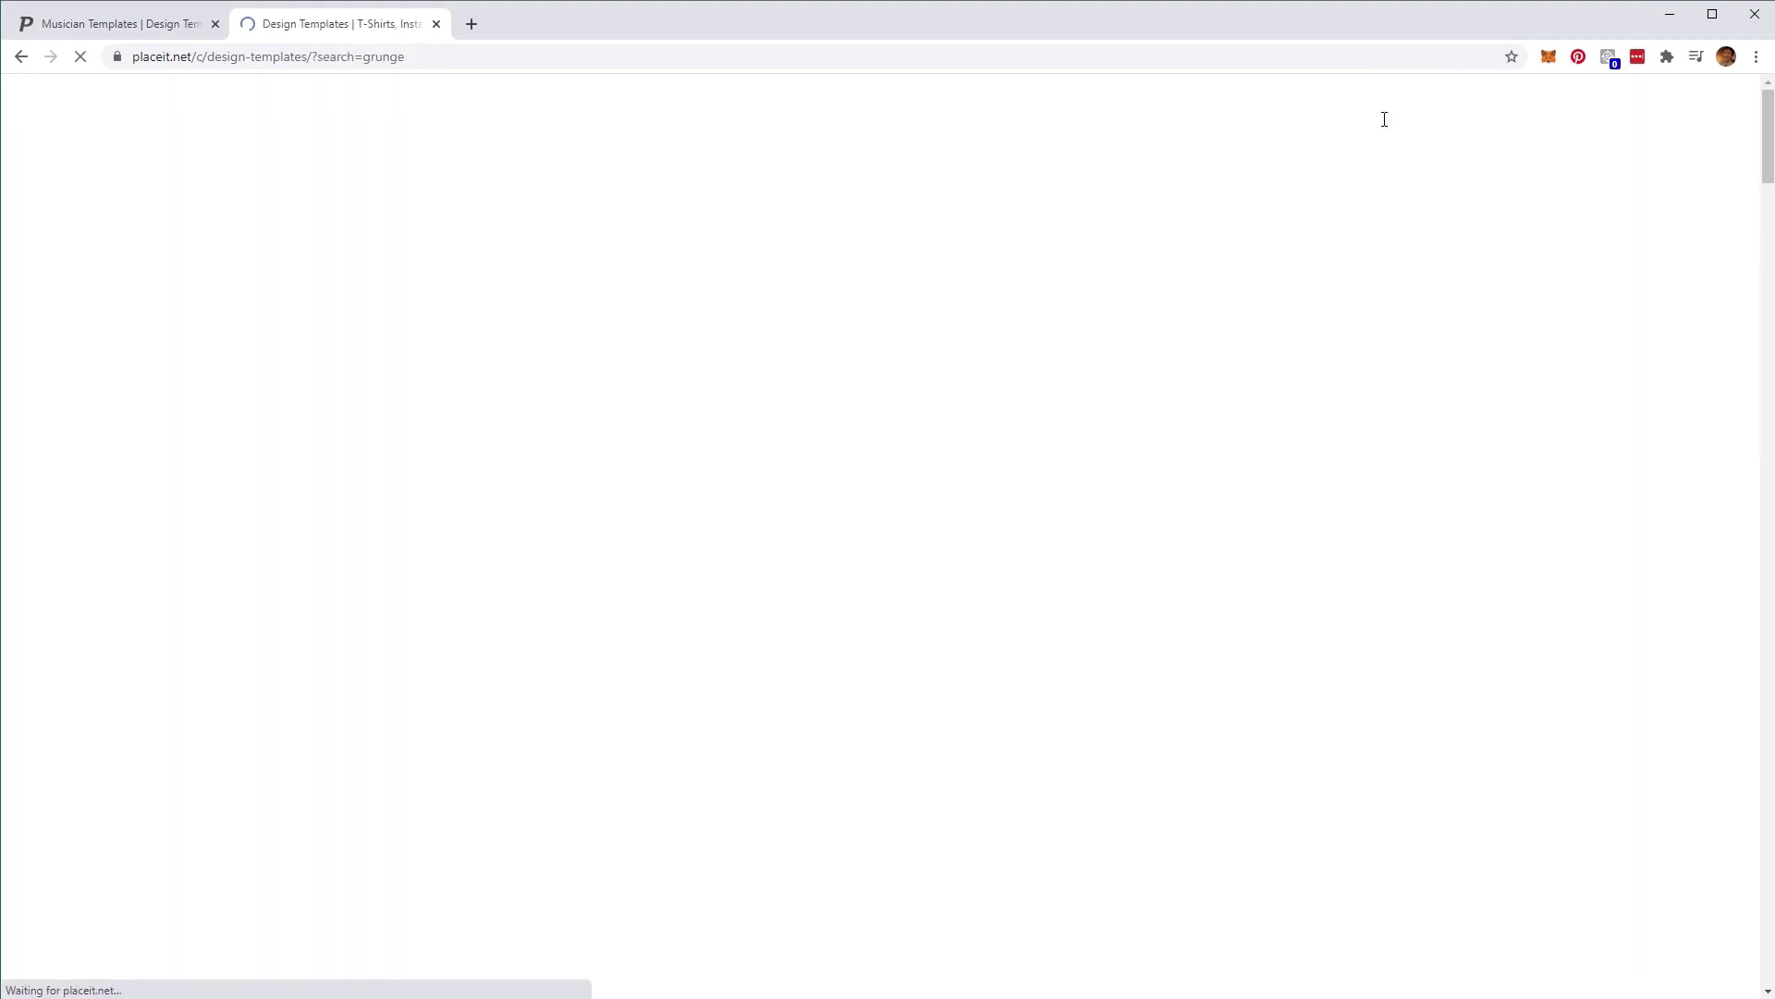
scroll(1300, 472, "down", 7)
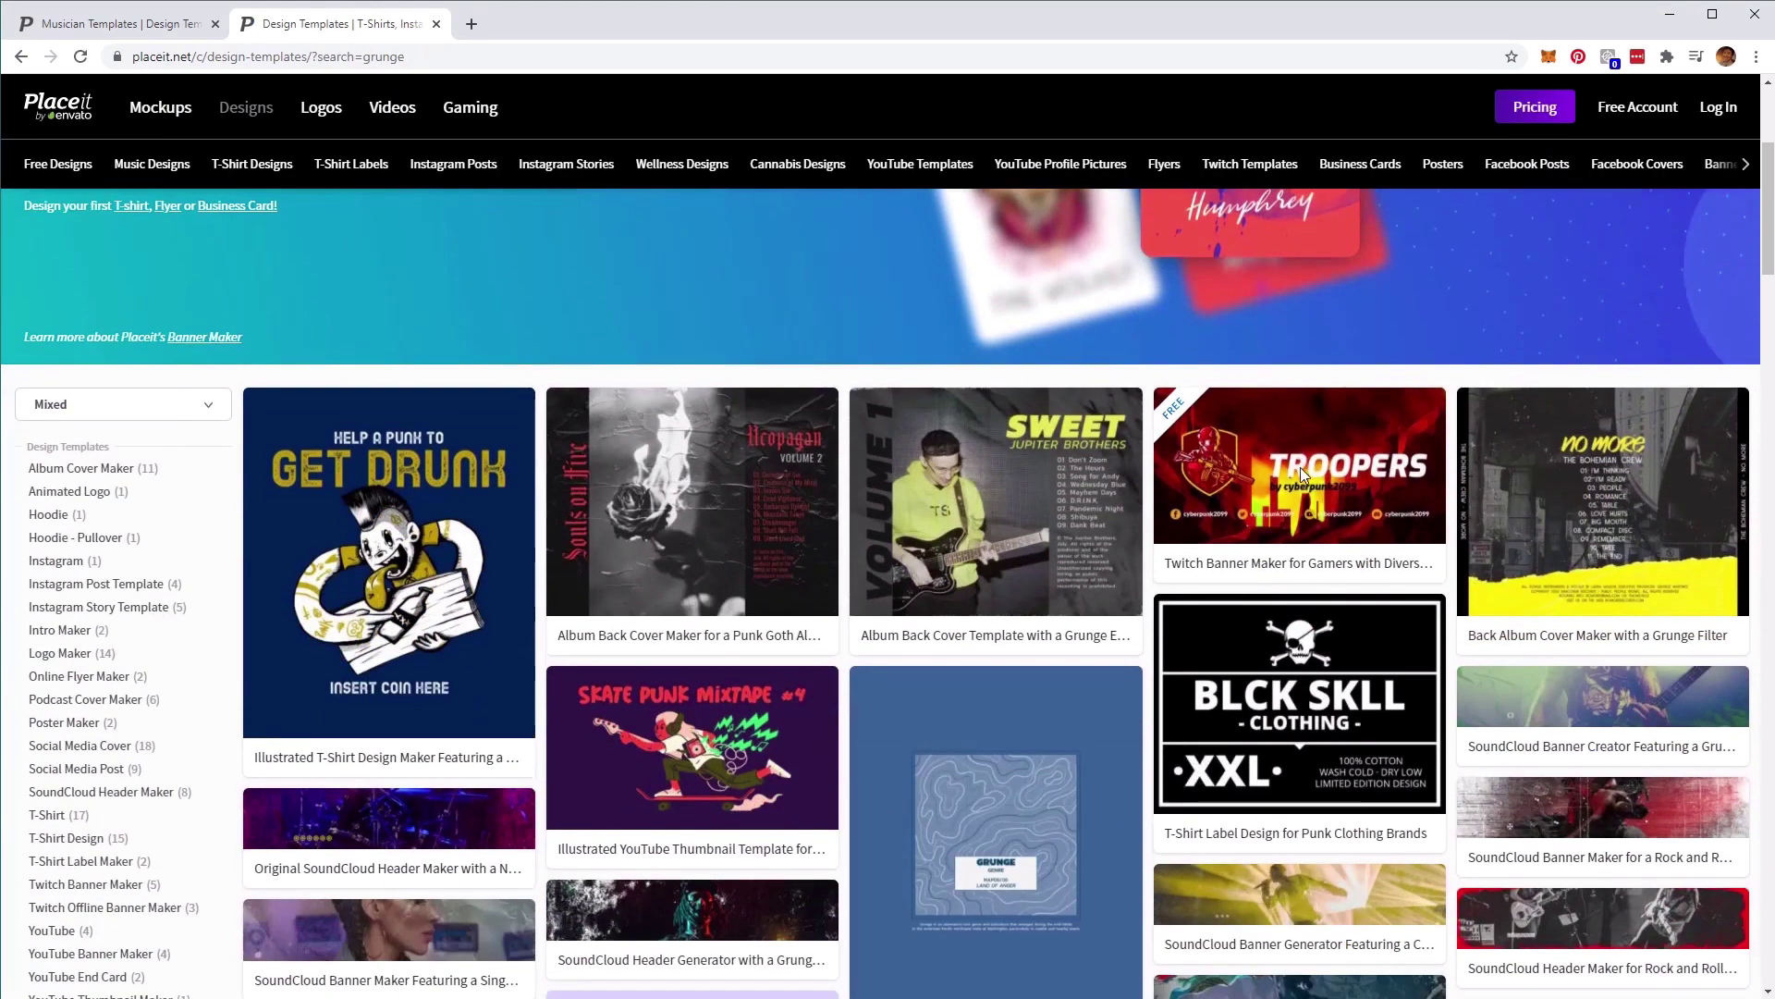
scroll(1300, 477, "down", 3)
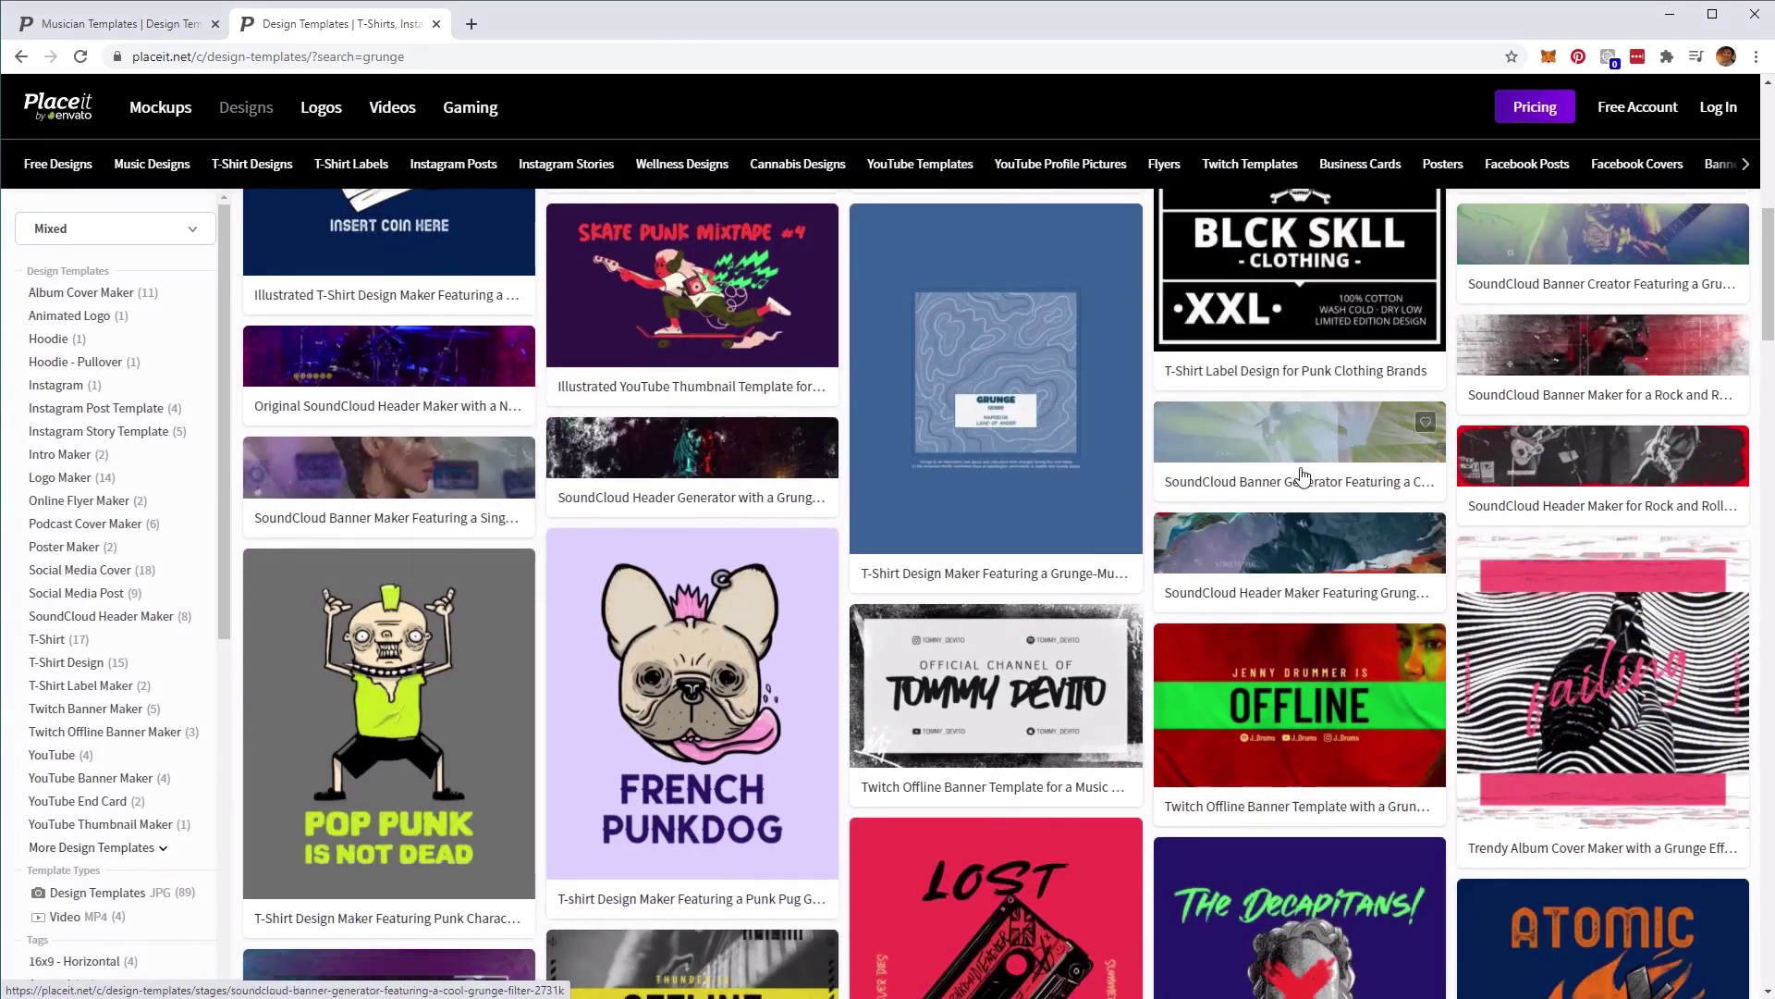